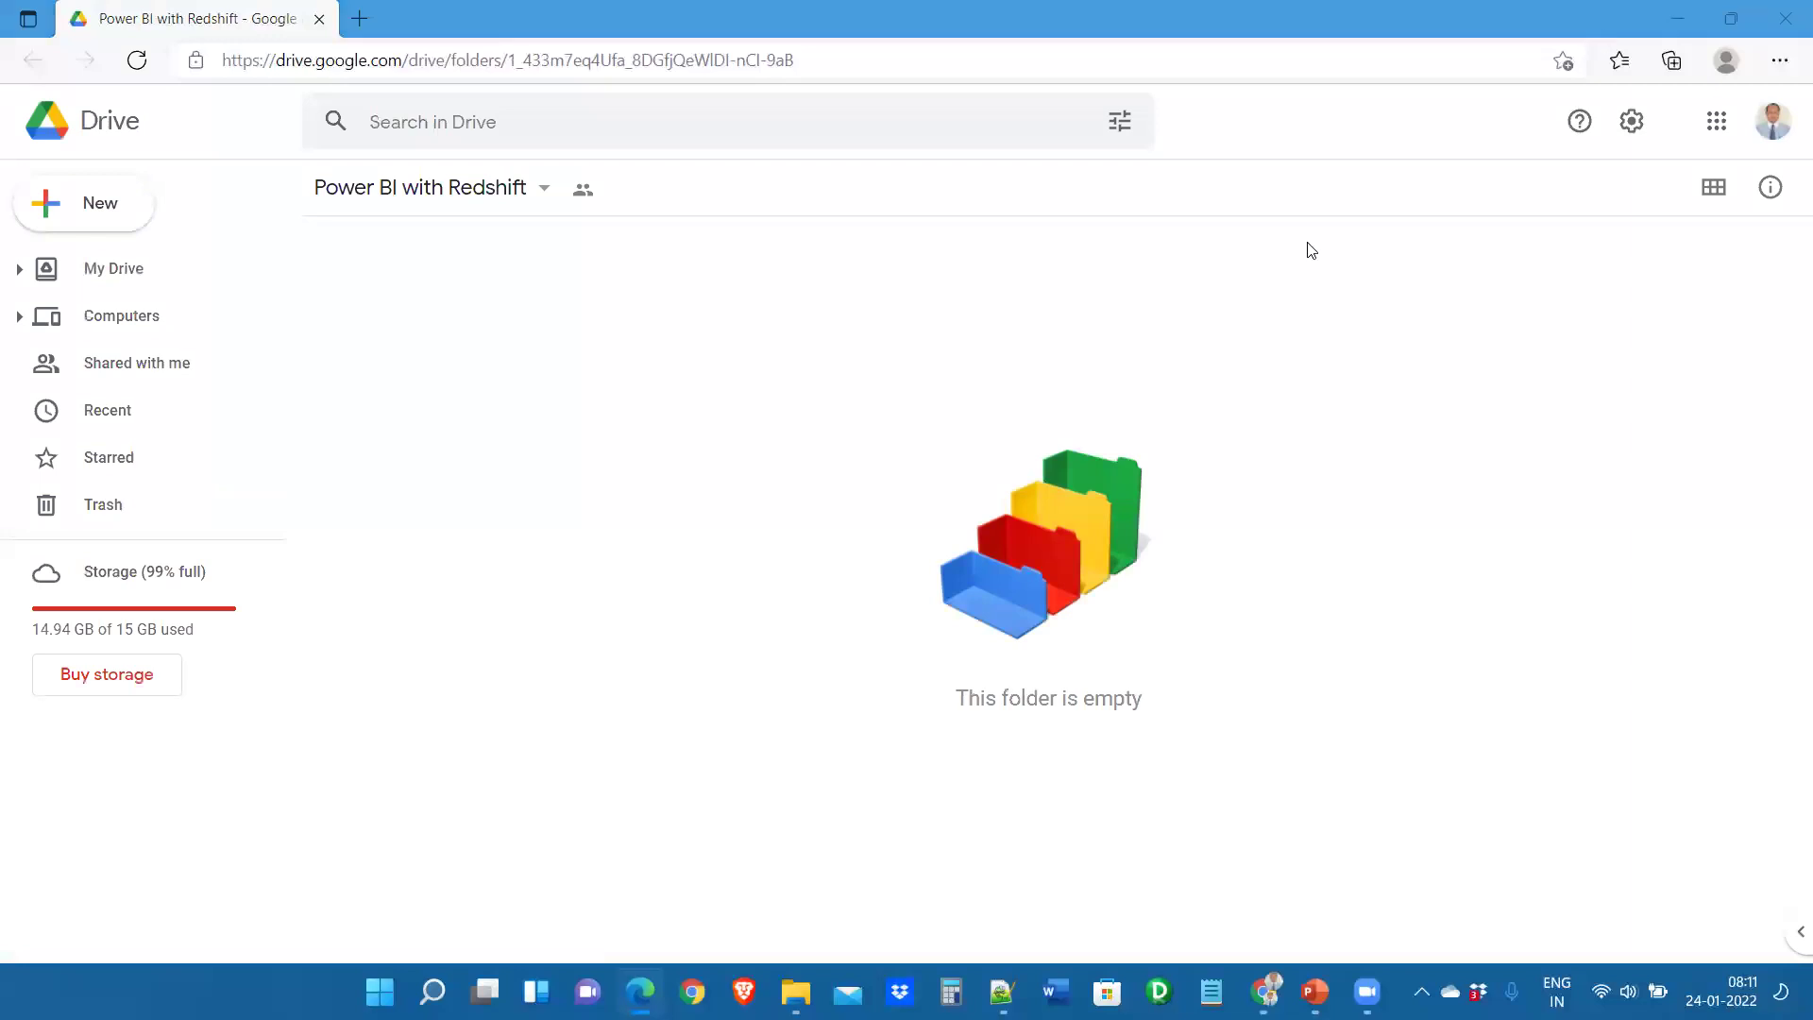
{"action": "left_click", "coordinate": [103, 223]}
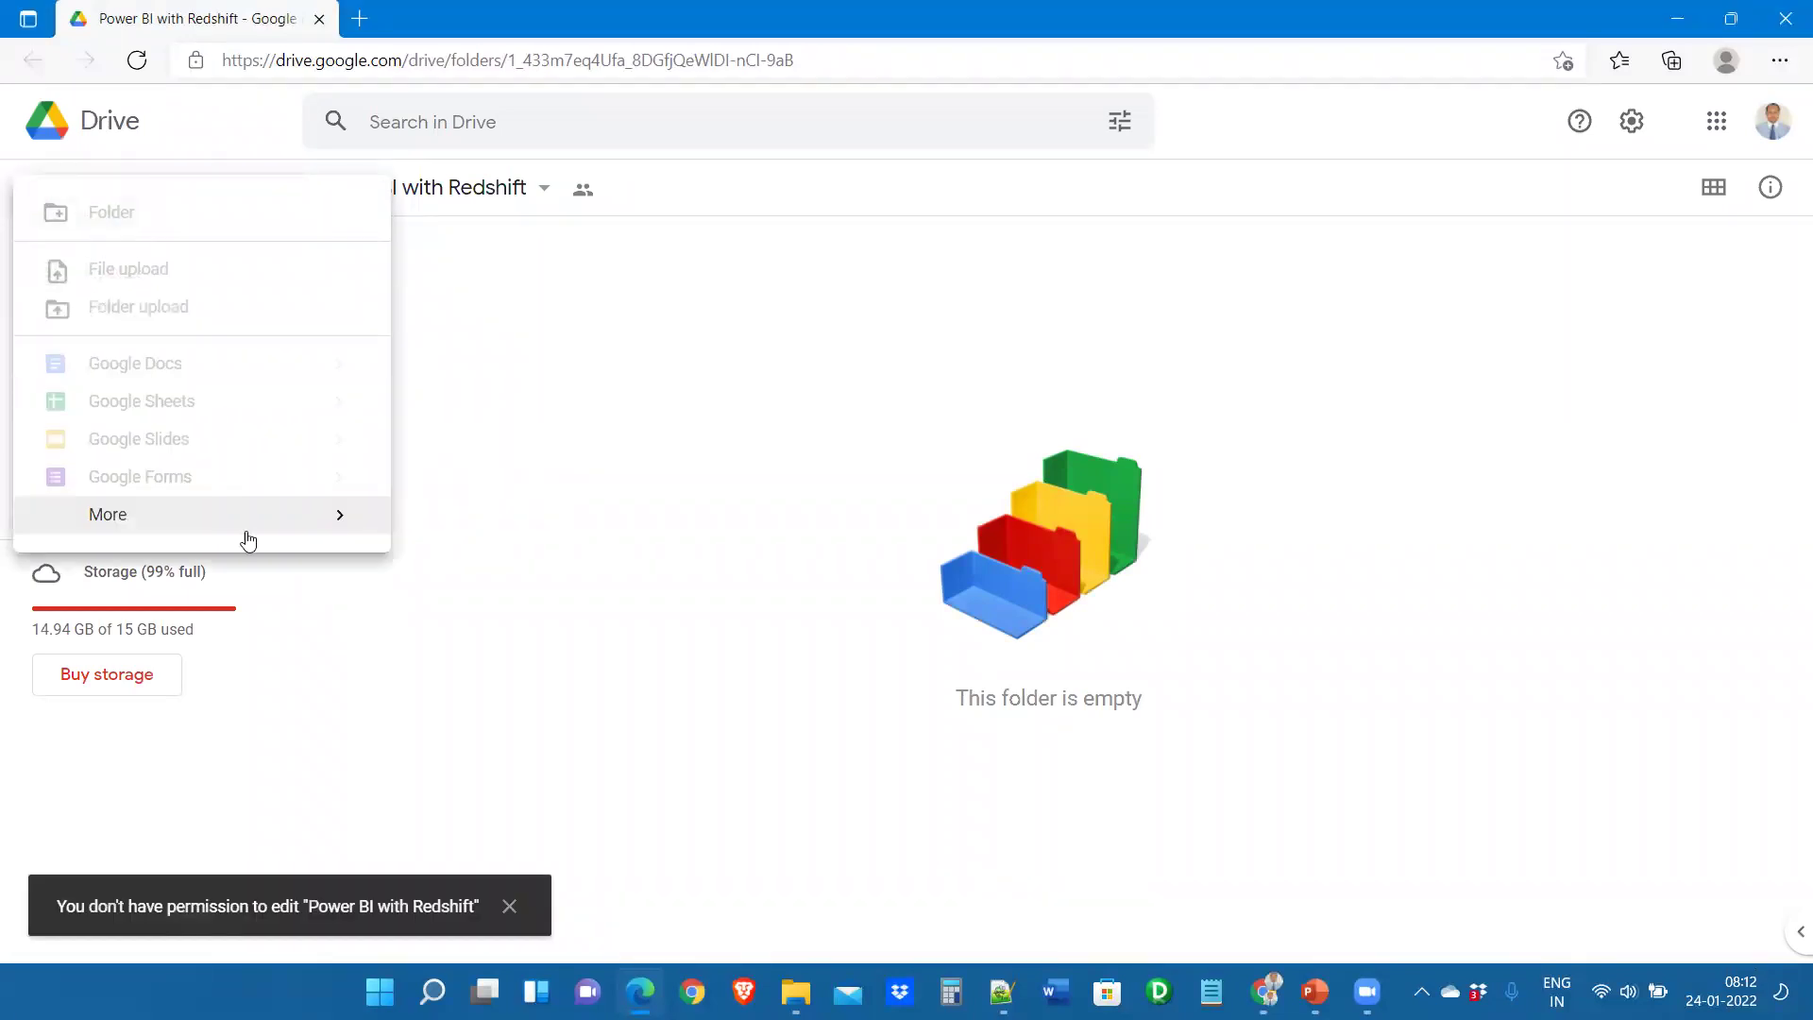
{"action": "mouse_move", "coordinate": [275, 522]}
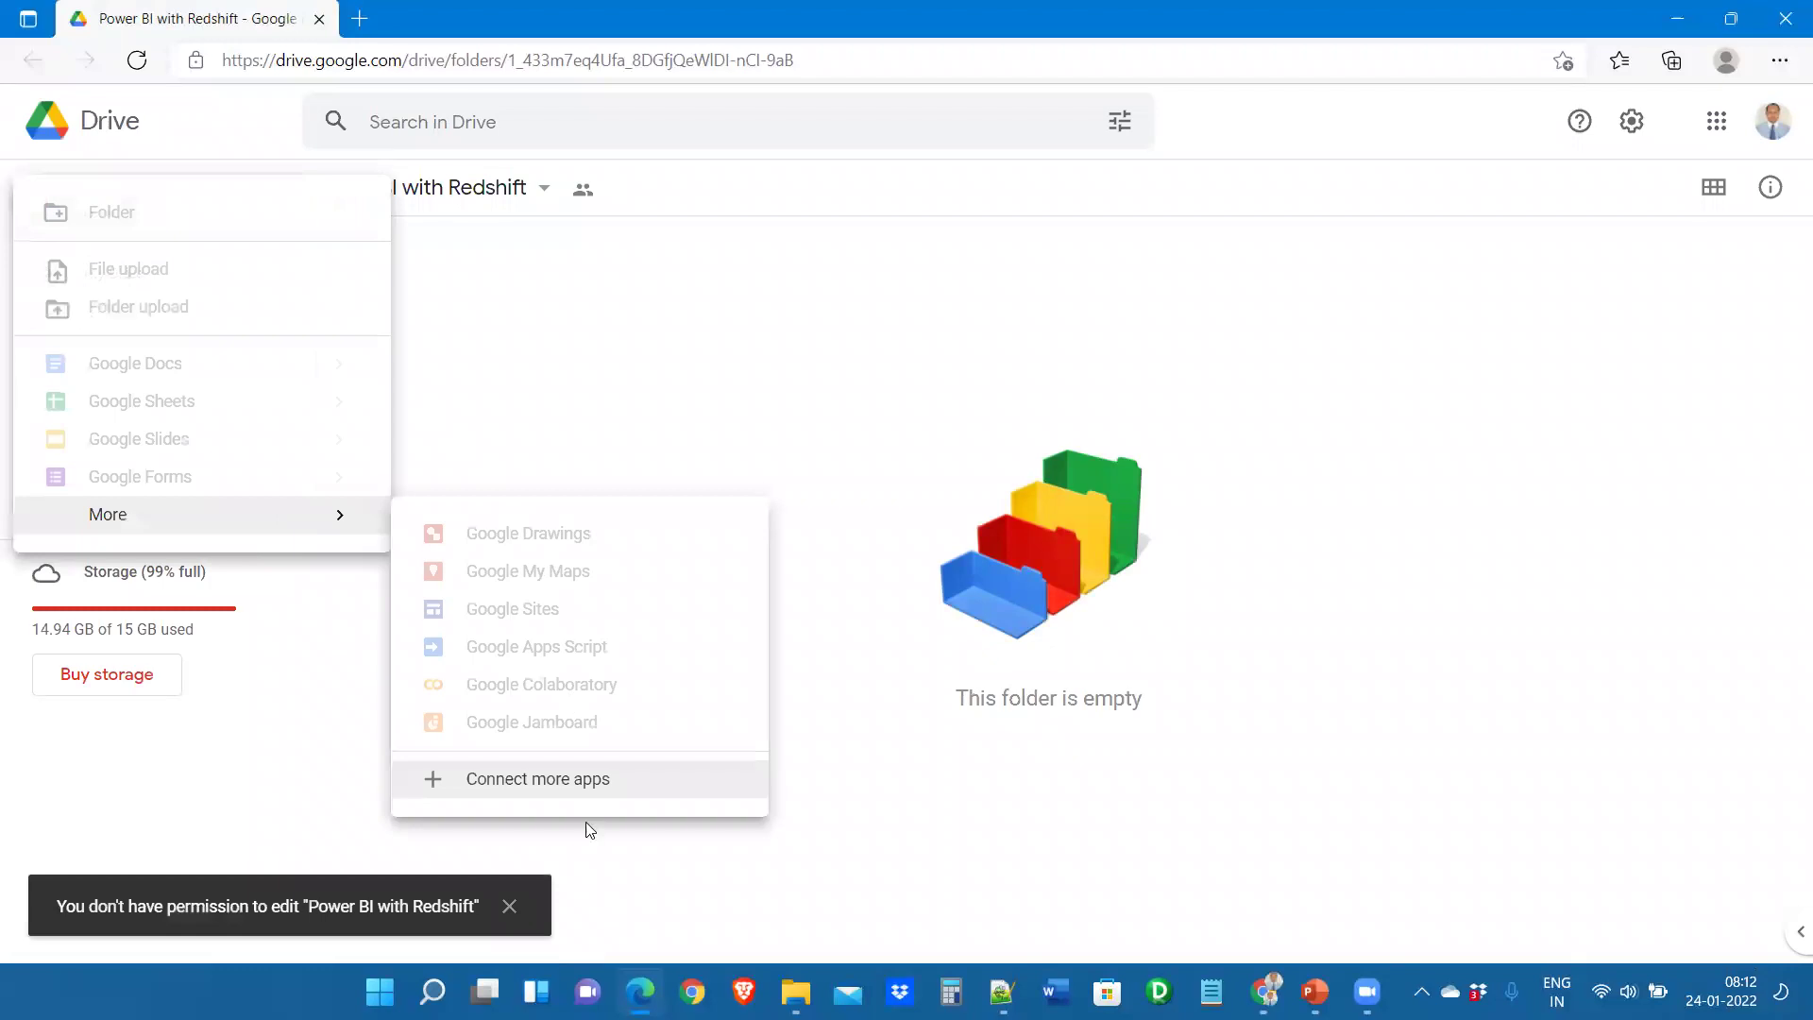
{"action": "left_click", "coordinate": [576, 387]}
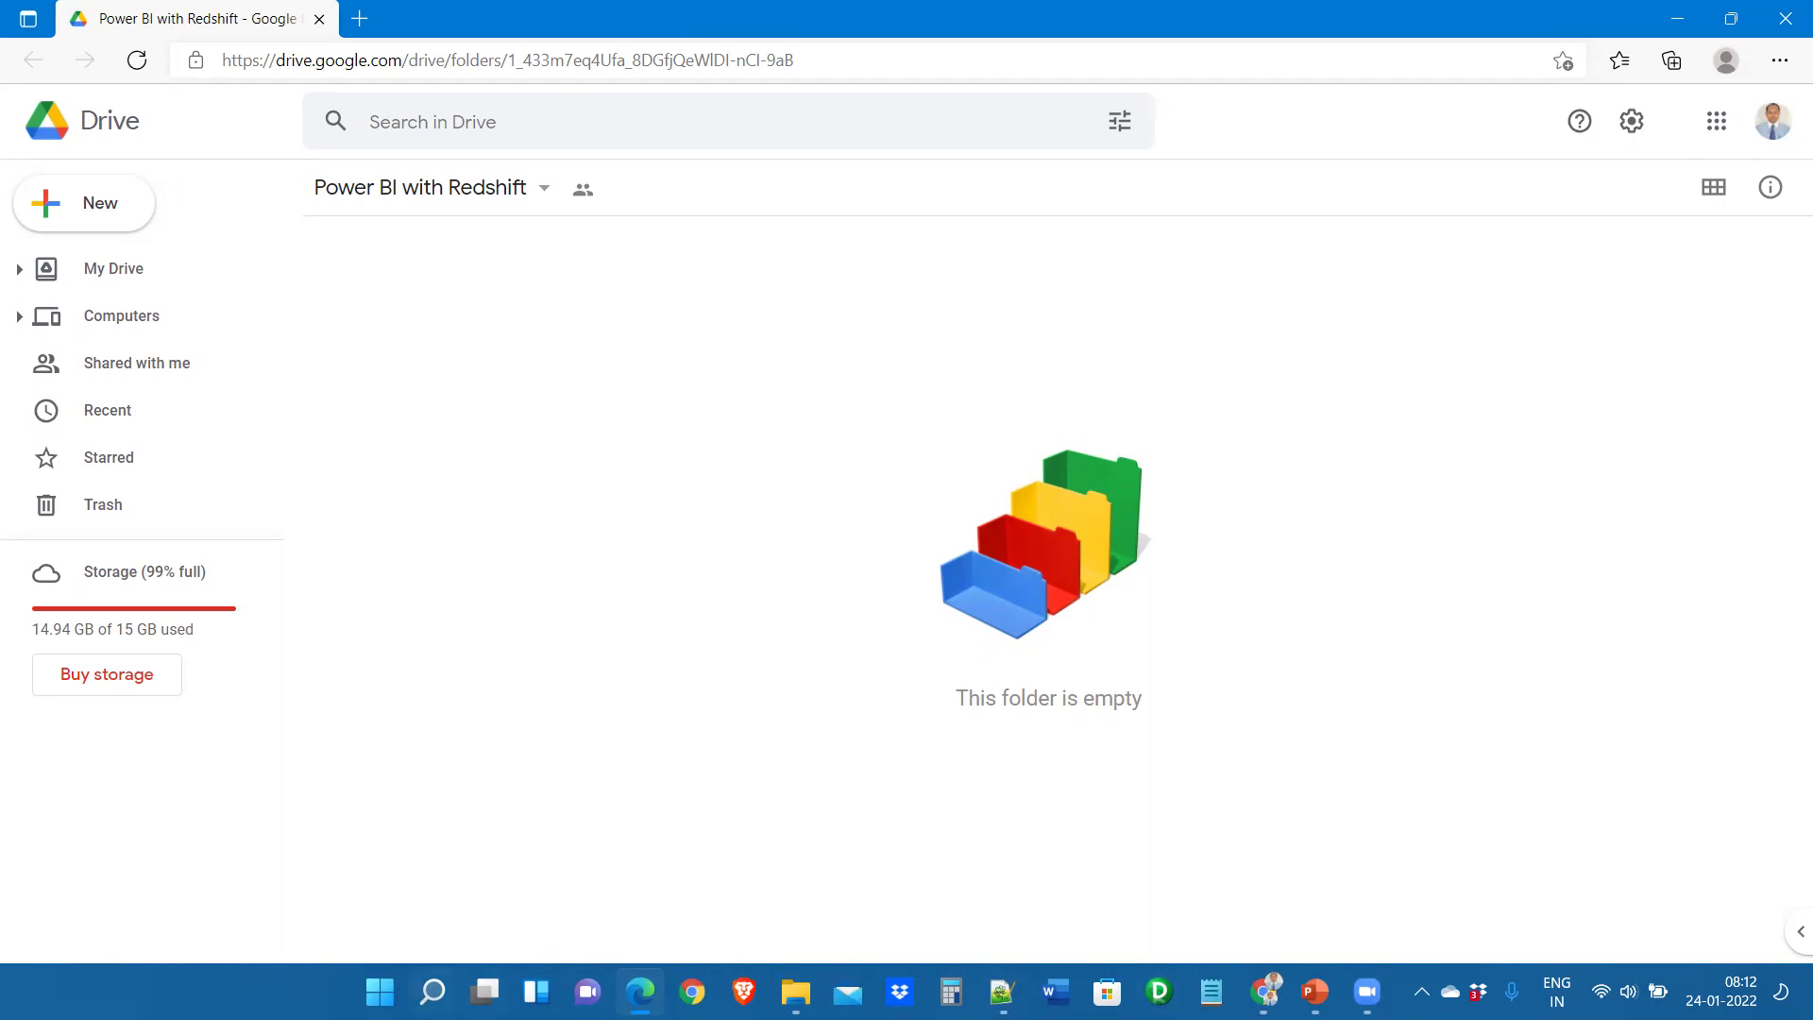
Search the computer for "sql" and close the search
{"action": "left_click", "coordinate": [379, 990]}
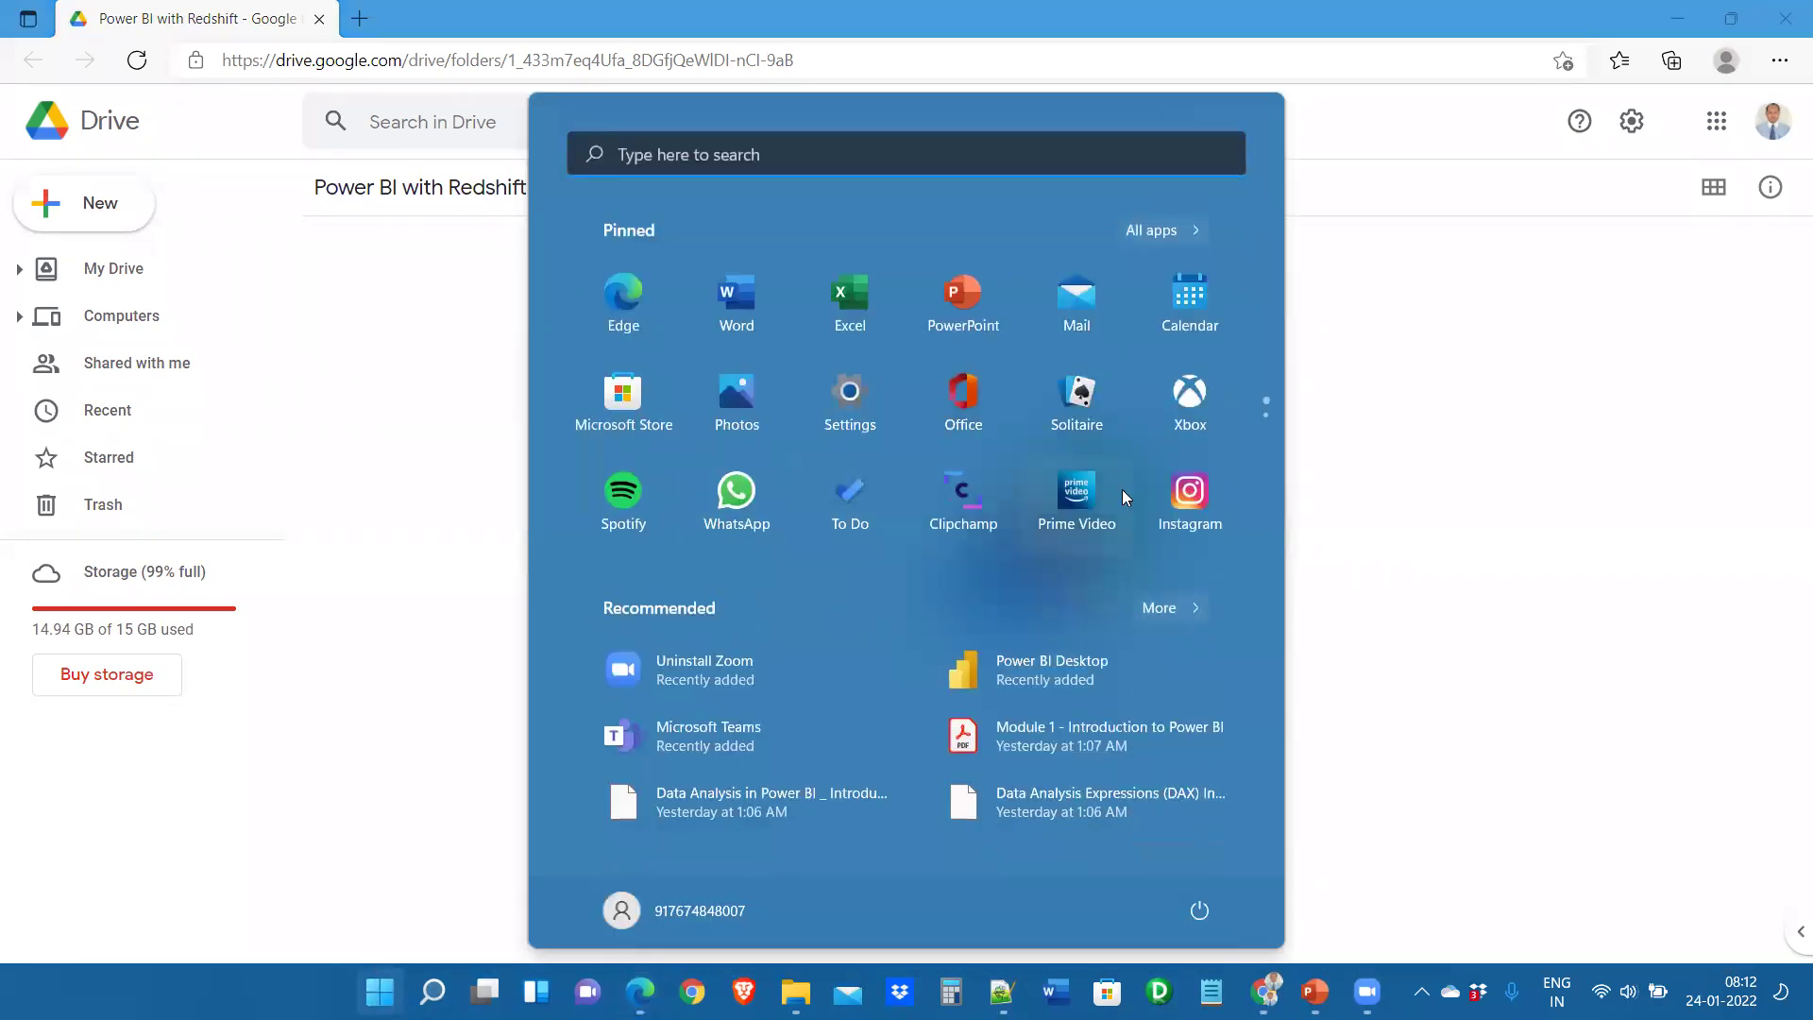
{"action": "left_click", "coordinate": [788, 158]}
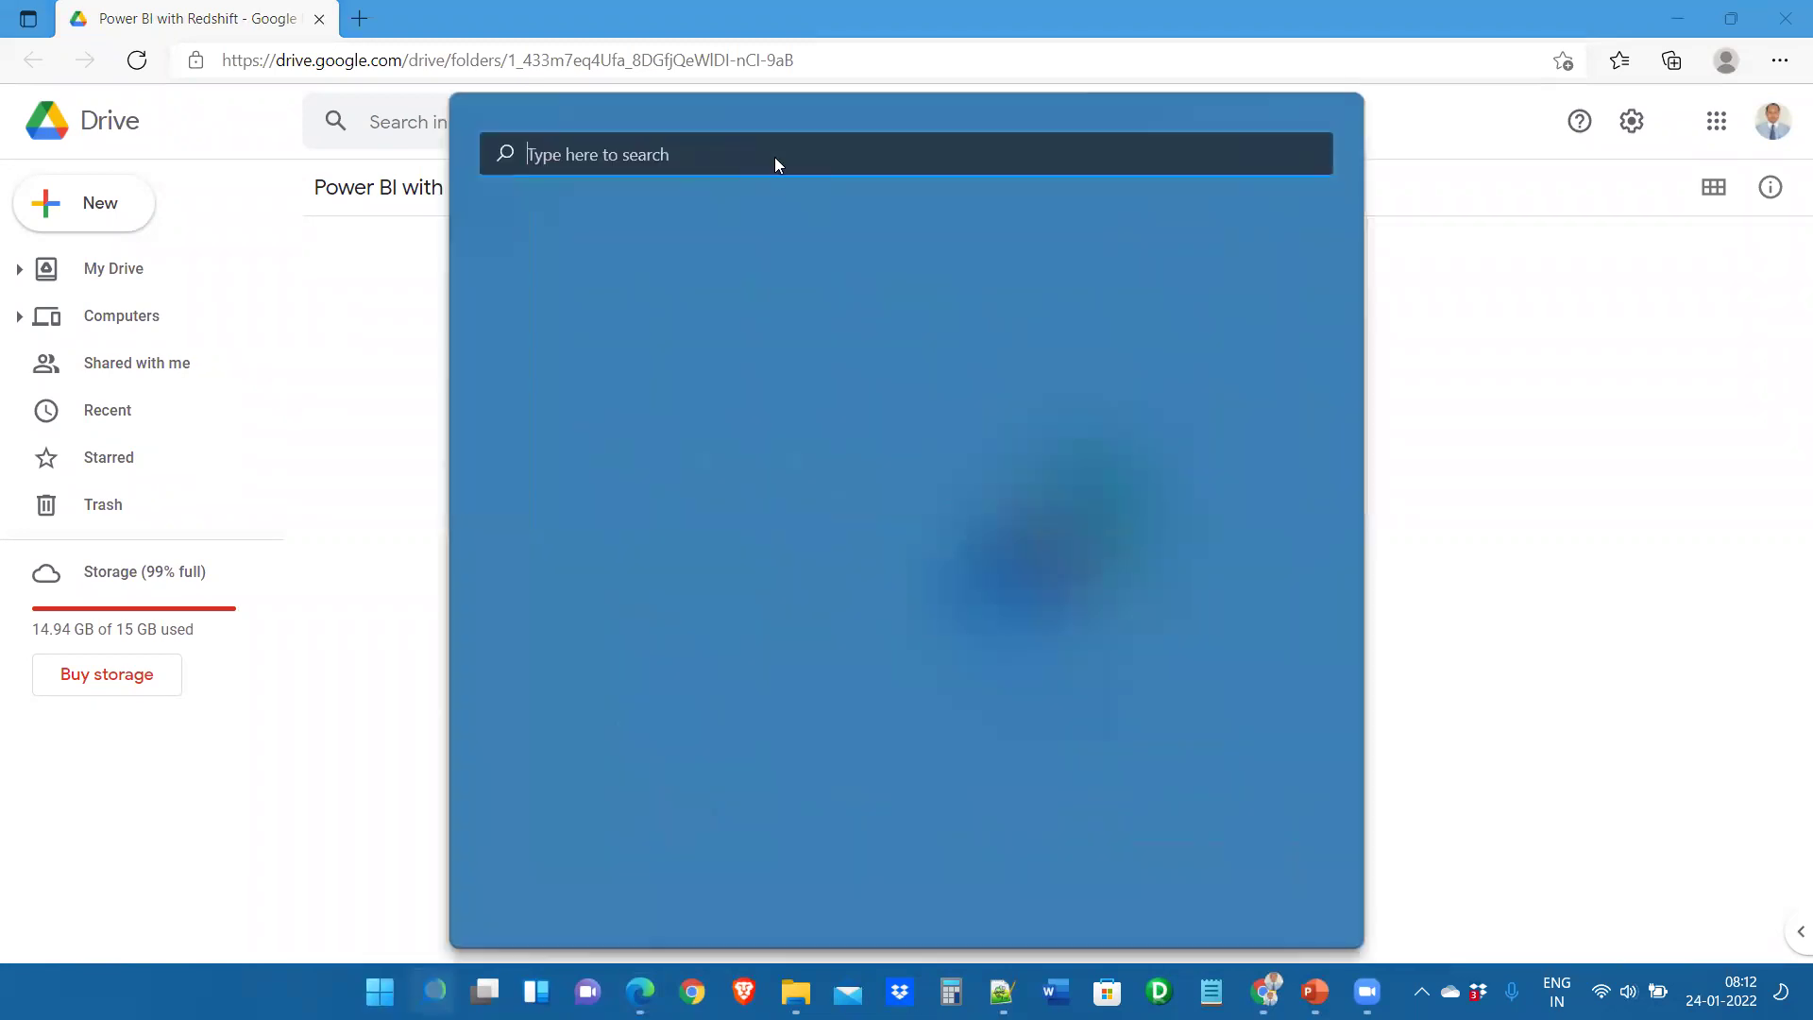
{"action": "type", "text": "sql"}
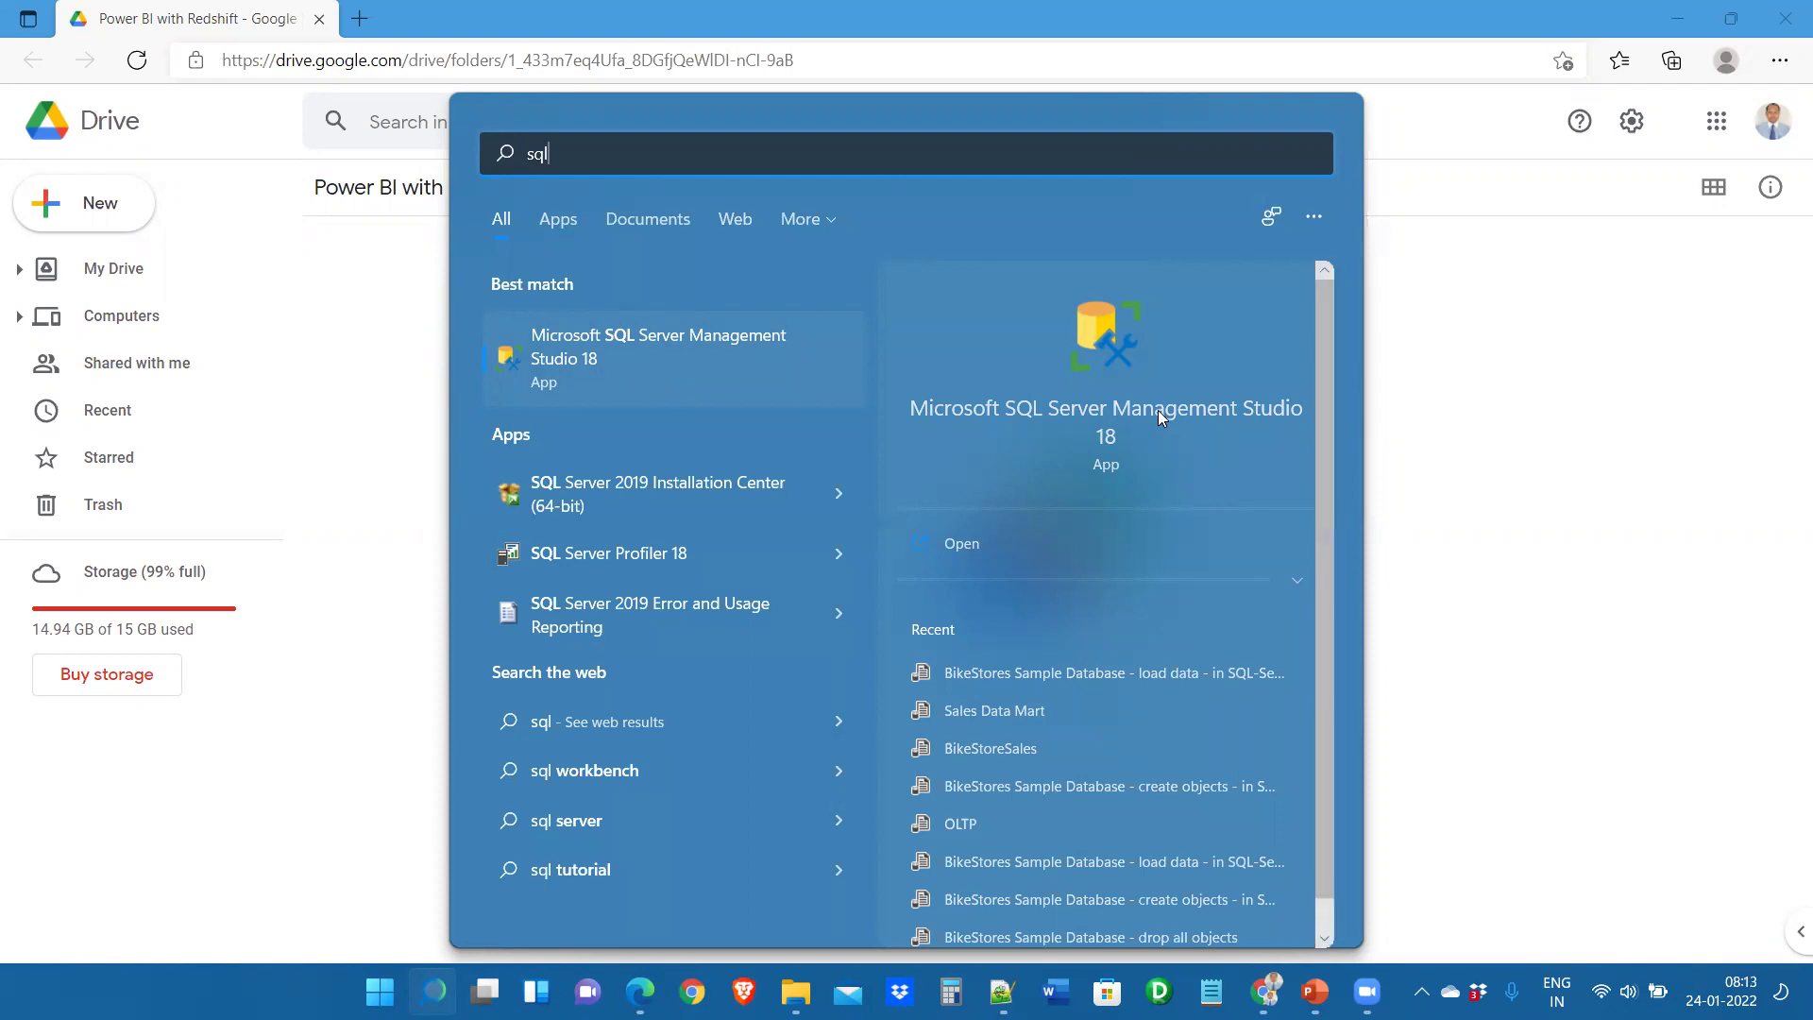
{"action": "left_click", "coordinate": [1492, 417]}
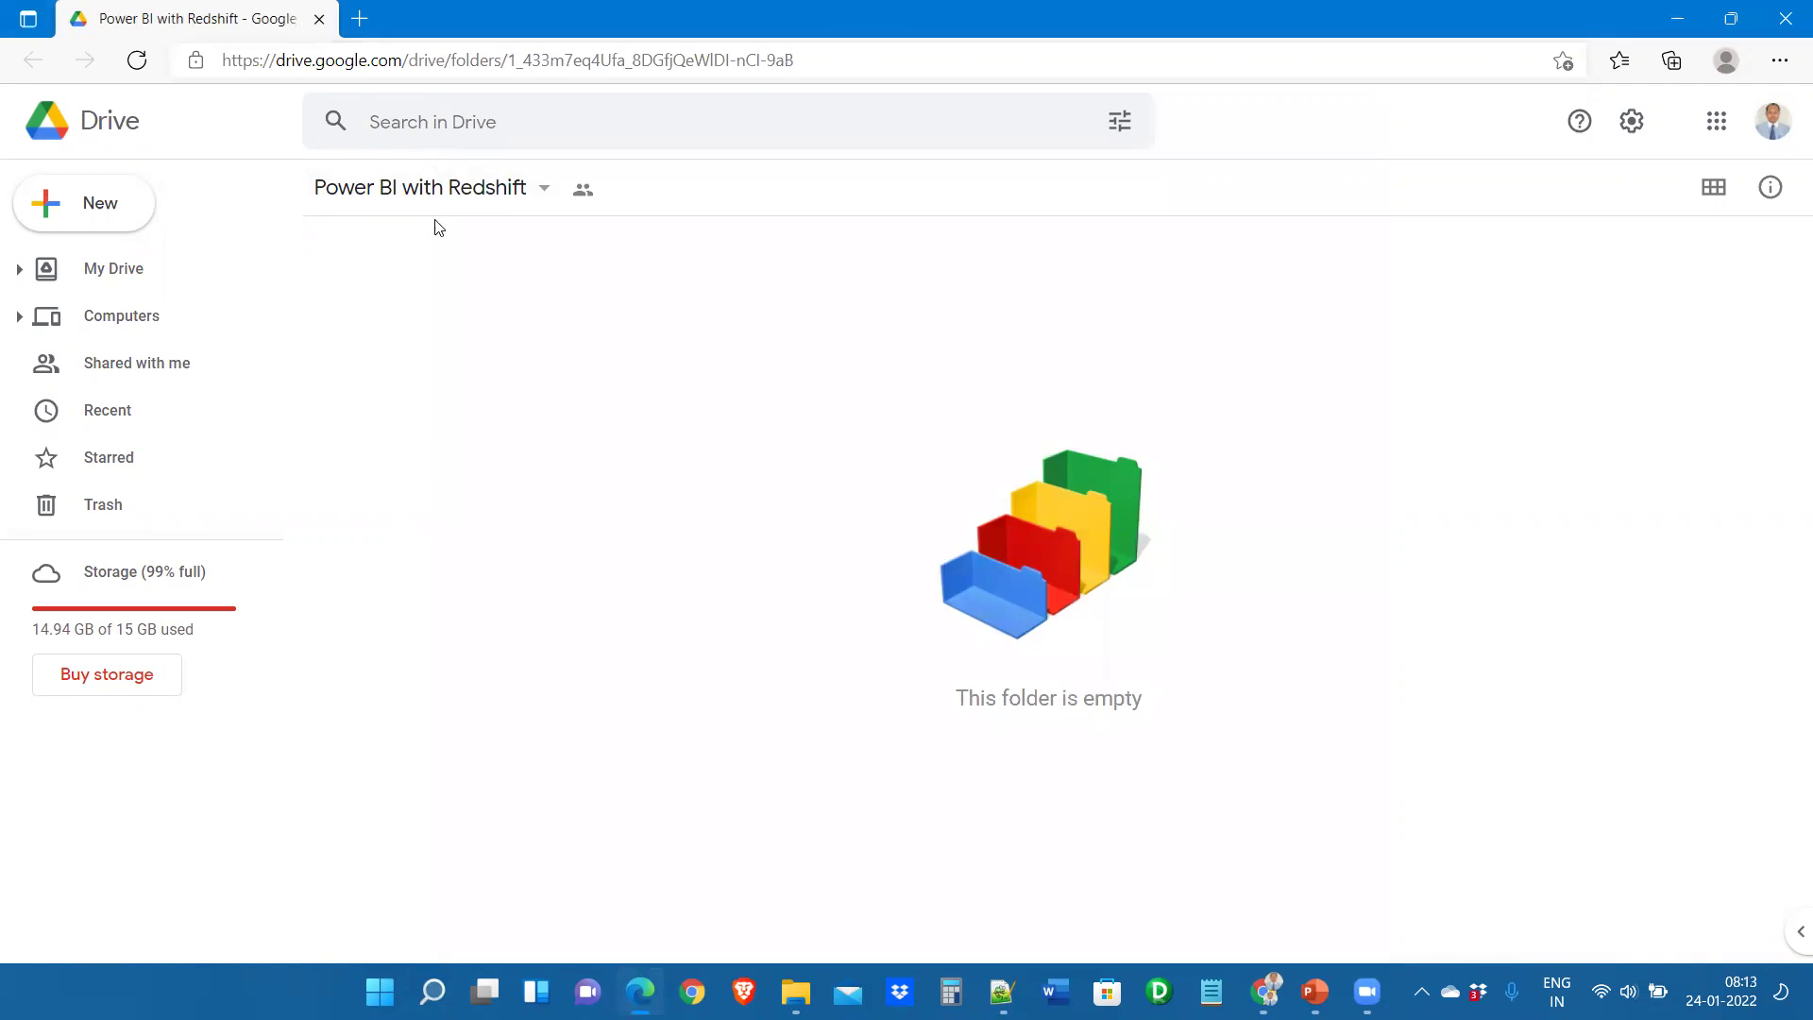
{"action": "left_click", "coordinate": [133, 225]}
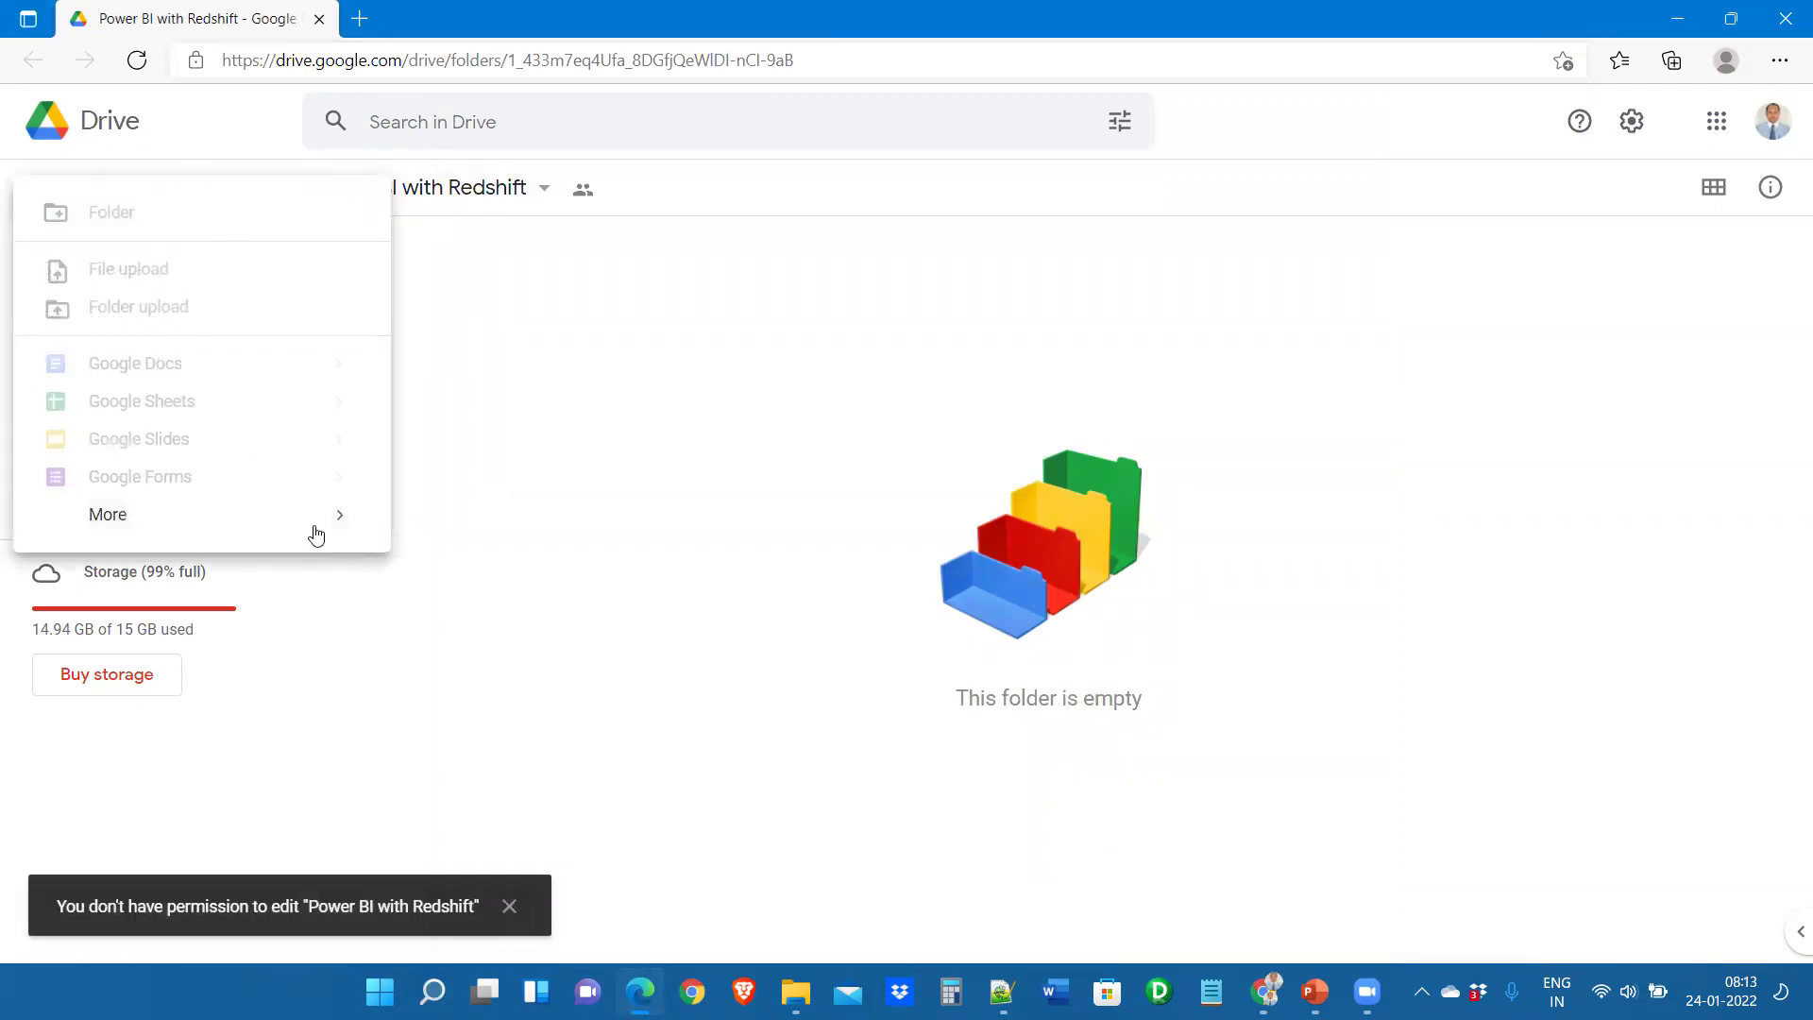
{"action": "mouse_move", "coordinate": [316, 533]}
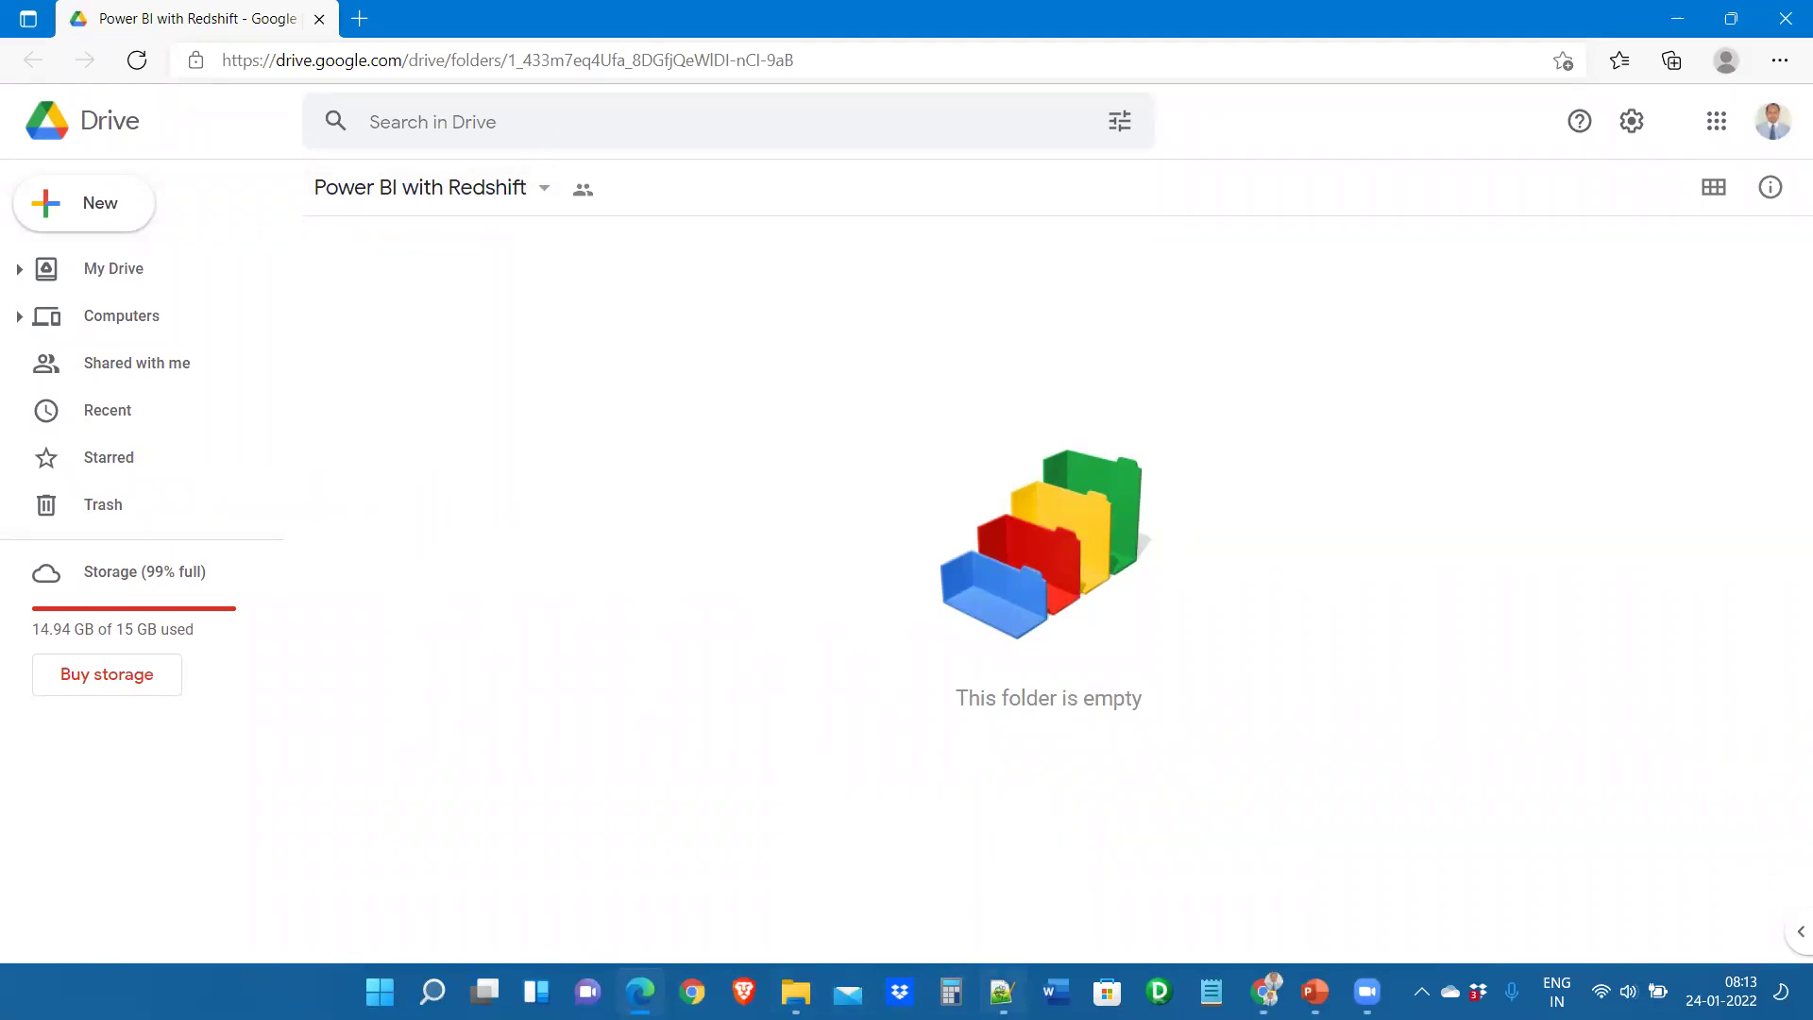
{"action": "mouse_move", "coordinate": [796, 991]}
{"action": "left_click", "coordinate": [807, 921]}
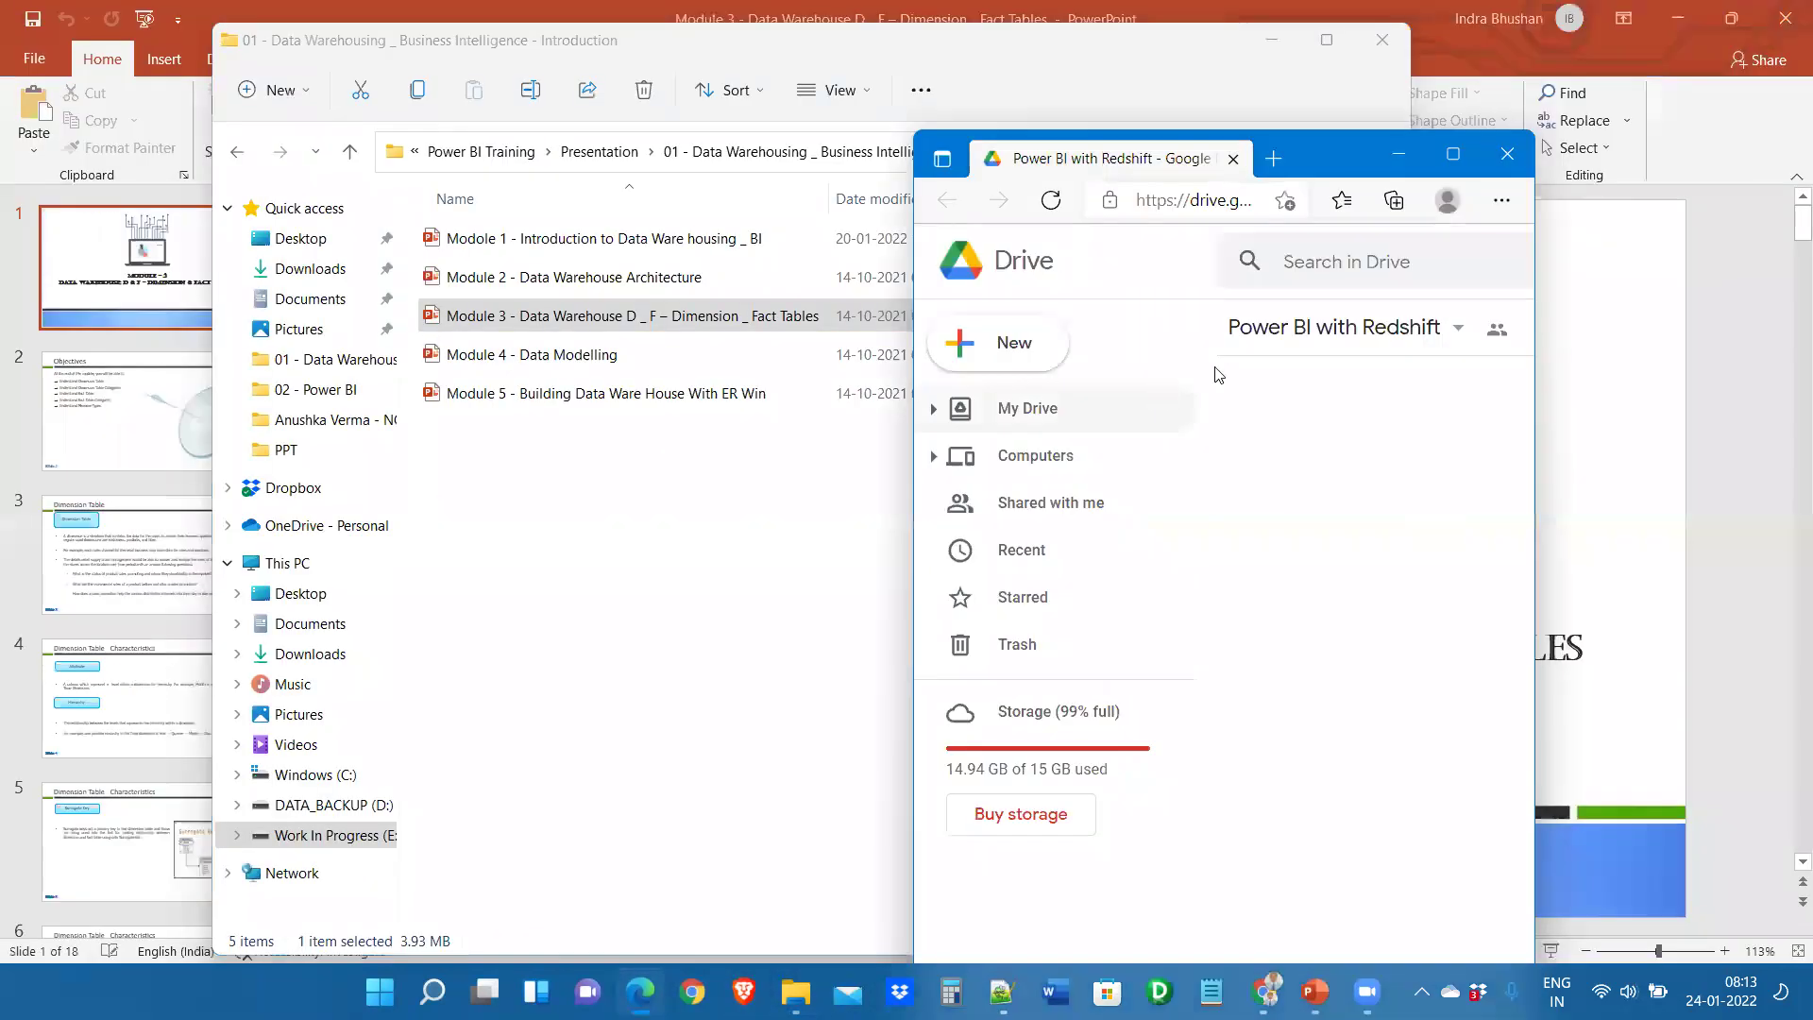
{"action": "left_click", "coordinate": [1271, 40]}
{"action": "left_click", "coordinate": [1453, 153]}
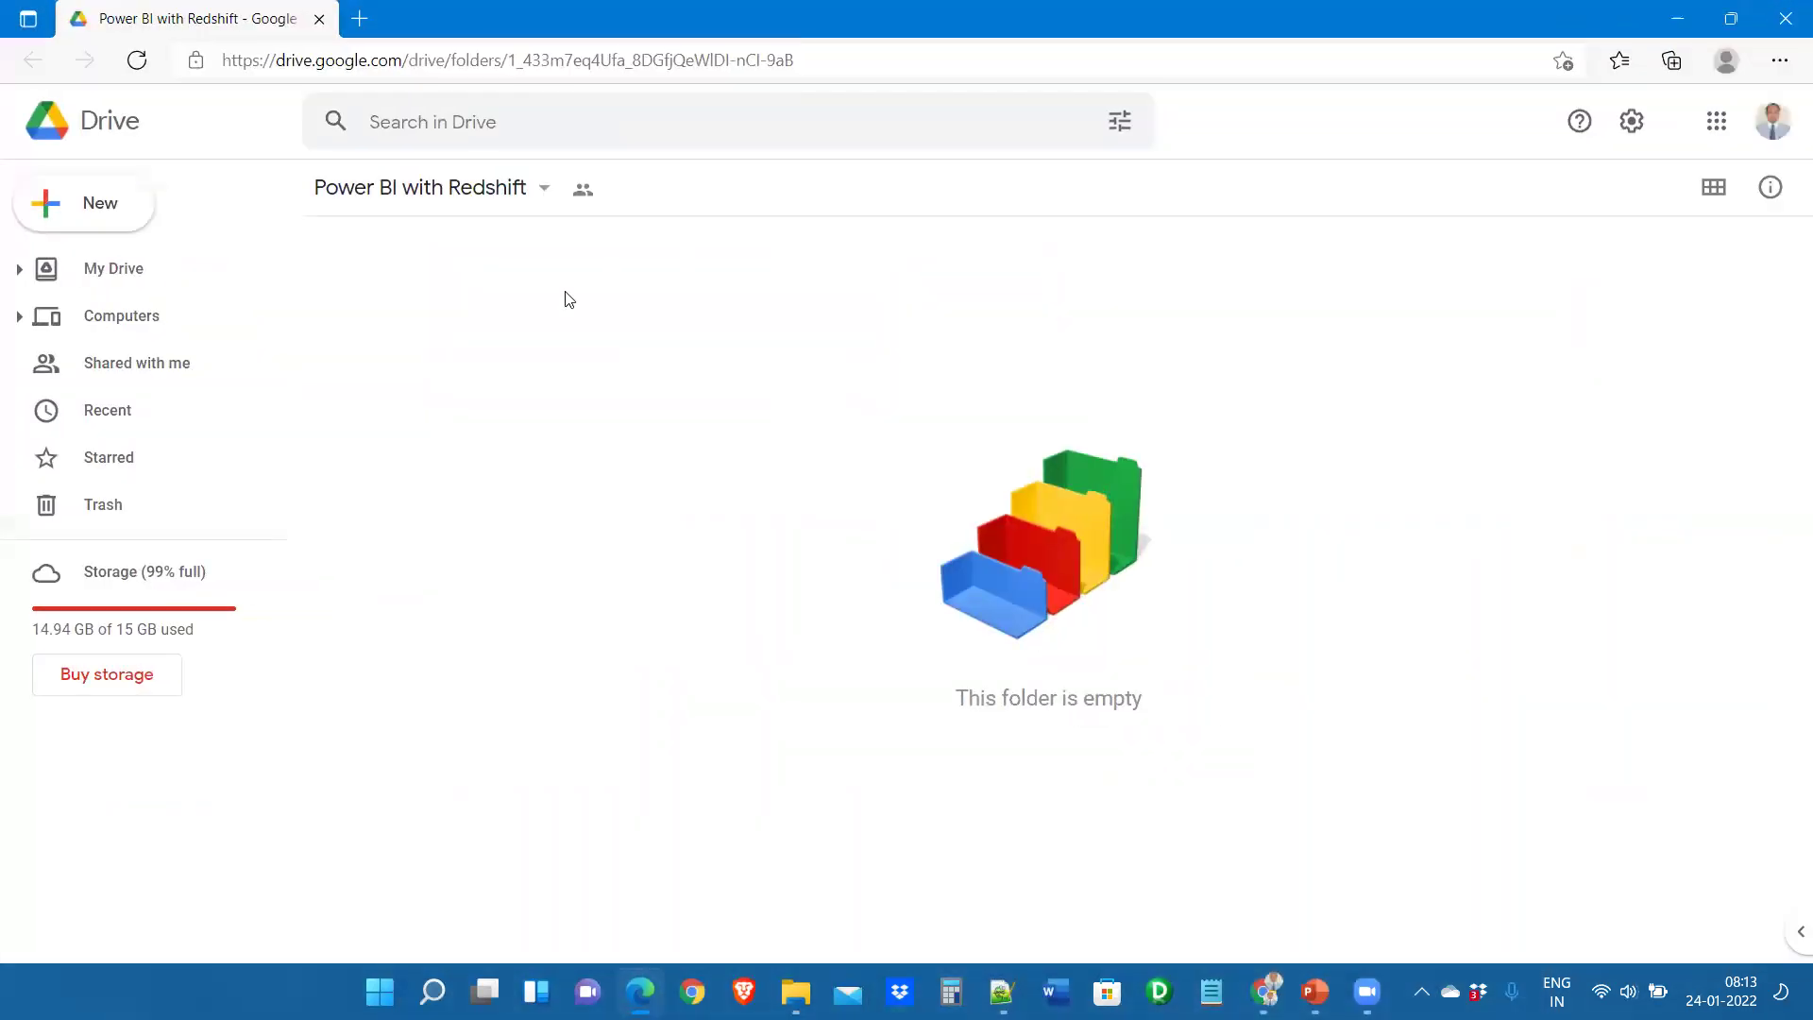
Switch to File Explorer and go to the Power BI Training folder on the Work In Progress (E:) drive
{"action": "key", "text": "alt+Tab"}
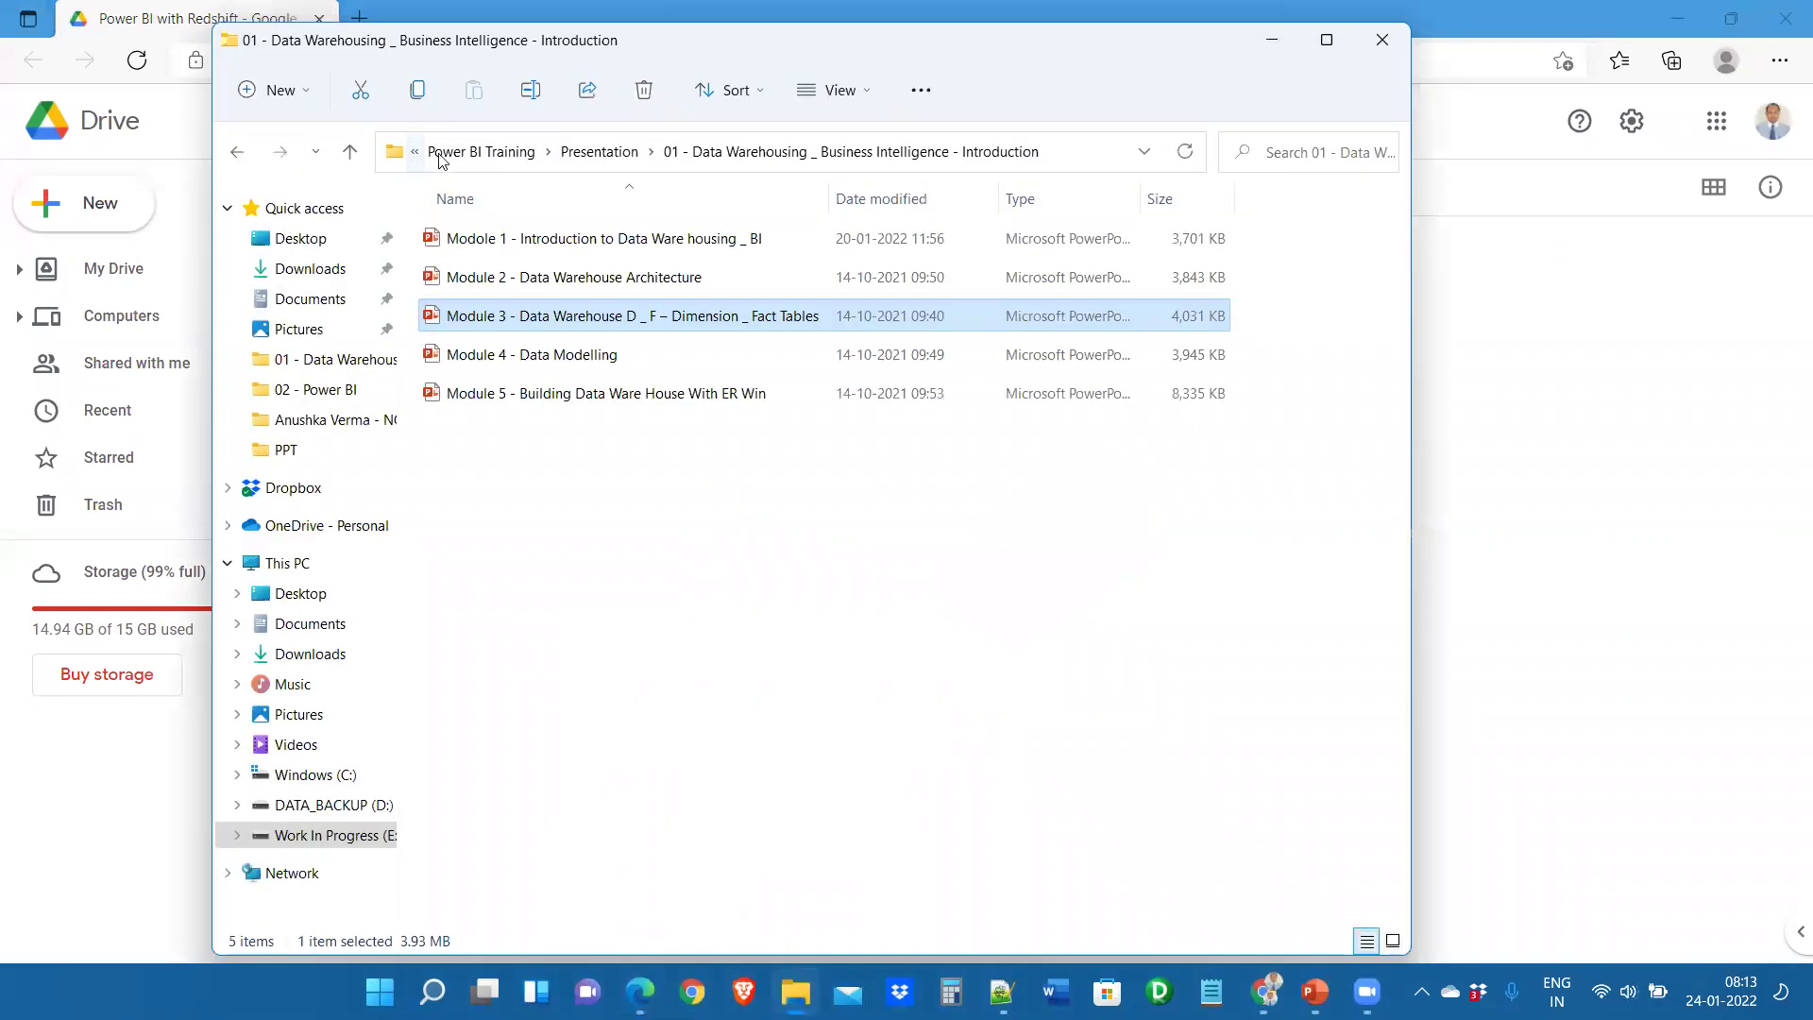
{"action": "left_click", "coordinate": [472, 159]}
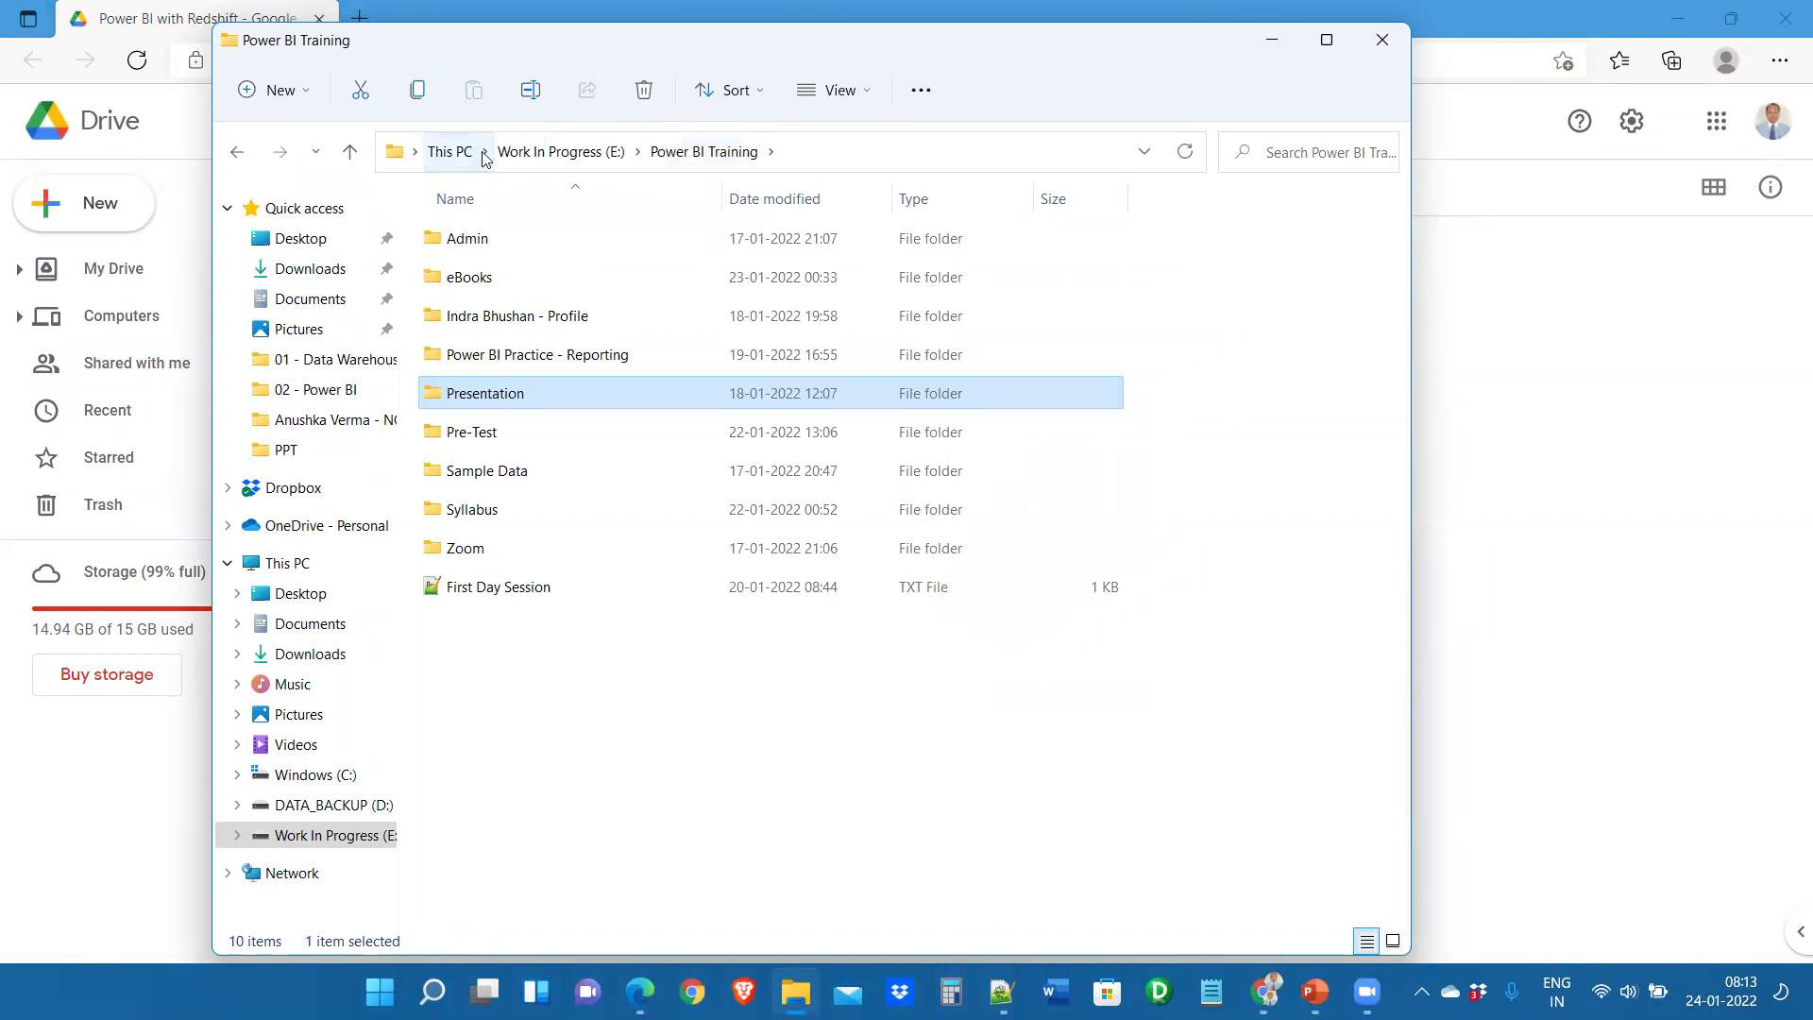
{"action": "left_click", "coordinate": [541, 158]}
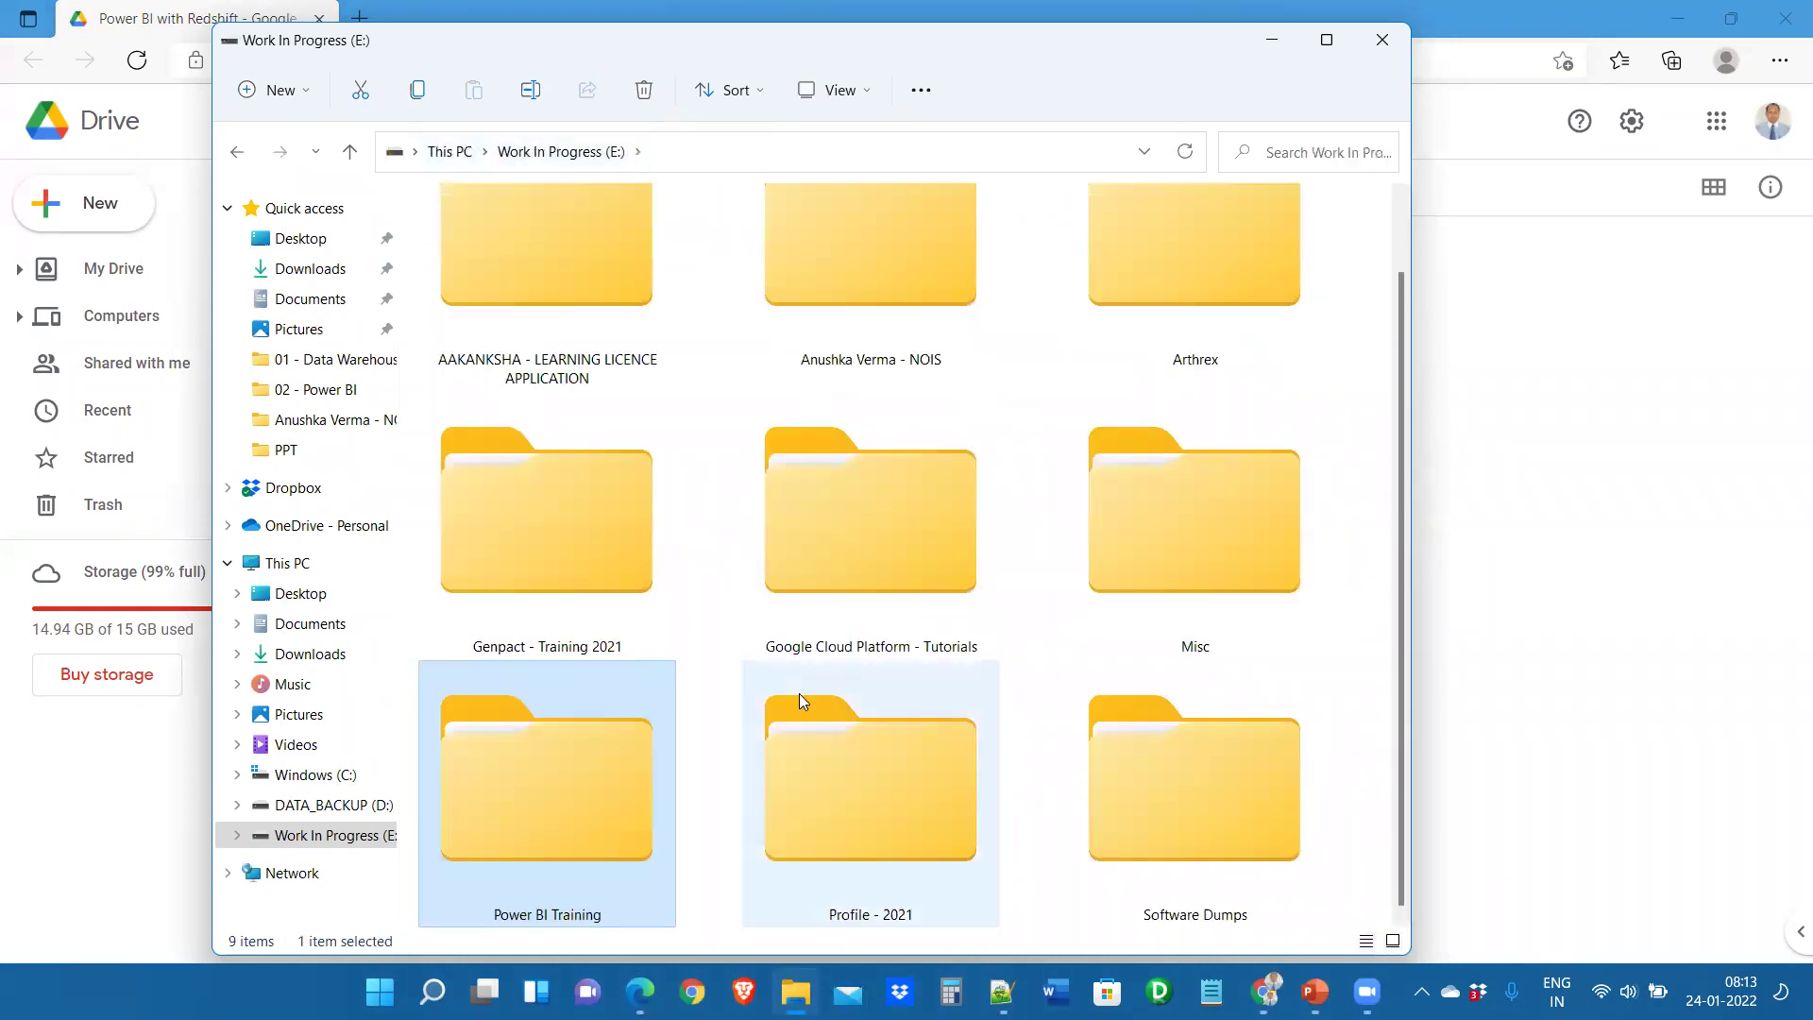
{"action": "left_click_drag", "start_coordinate": [625, 763], "coordinate": [640, 702]}
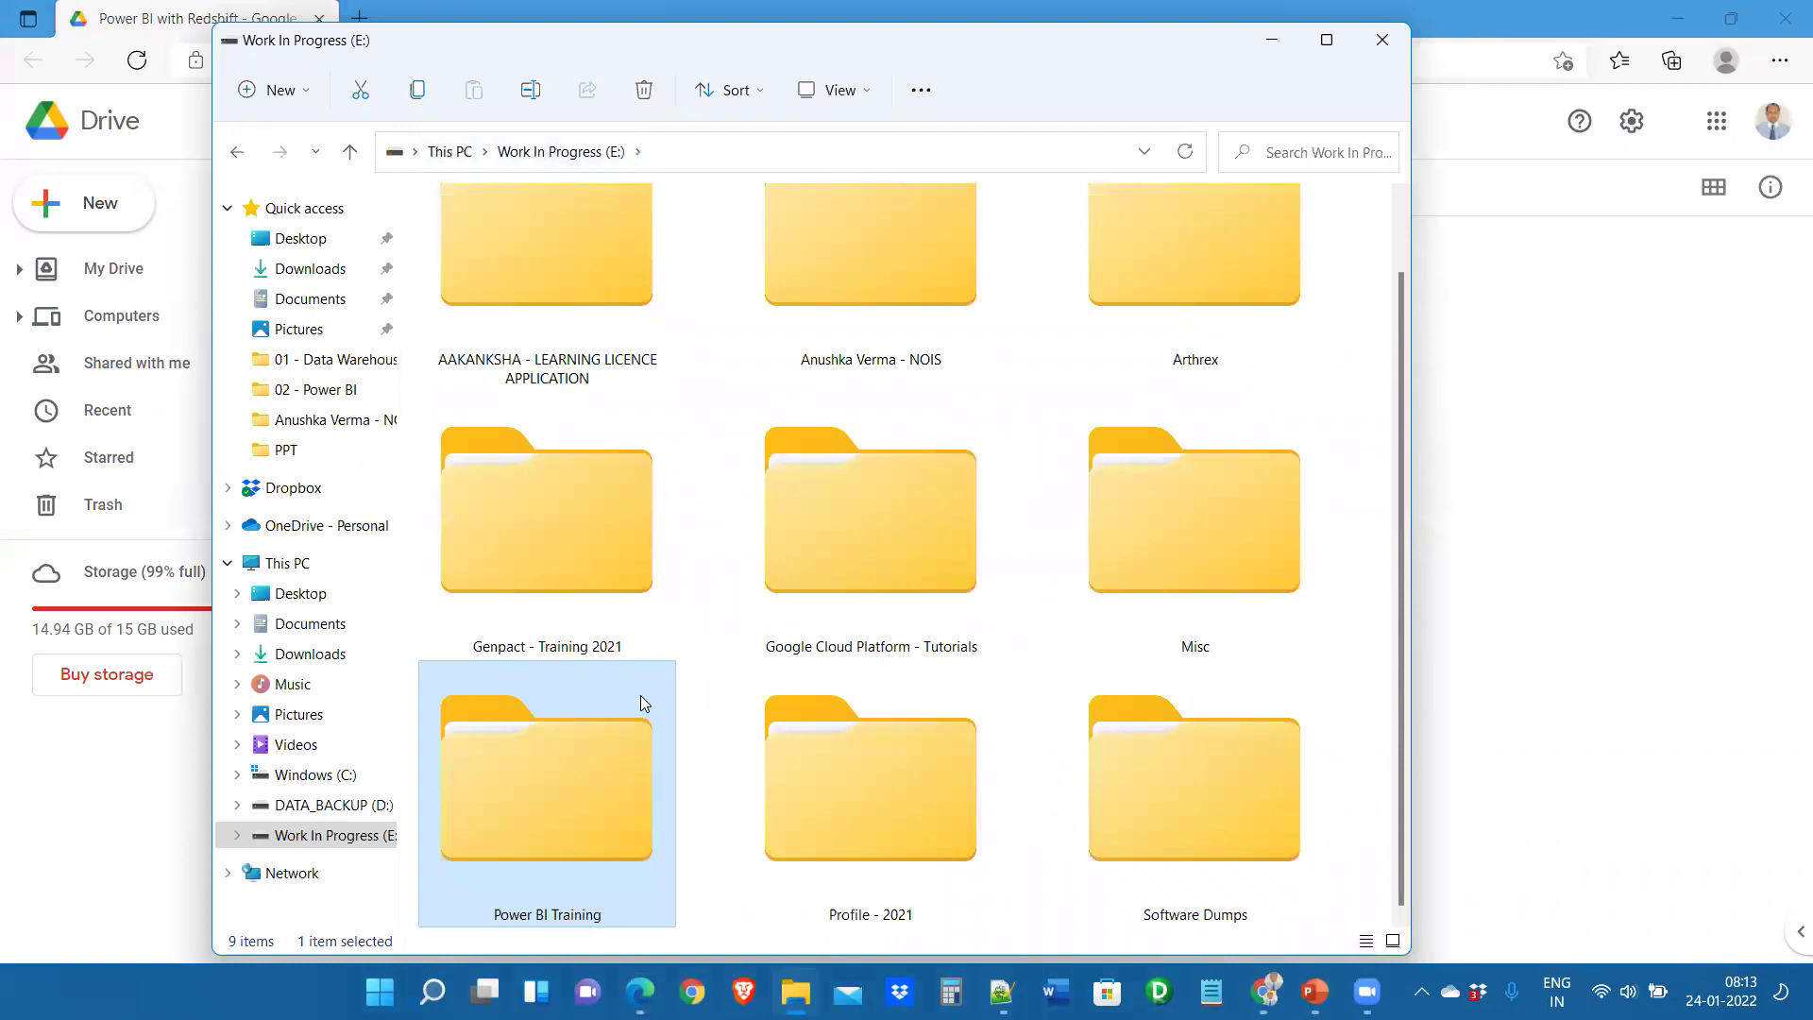
{"action": "double_click", "coordinate": [617, 789]}
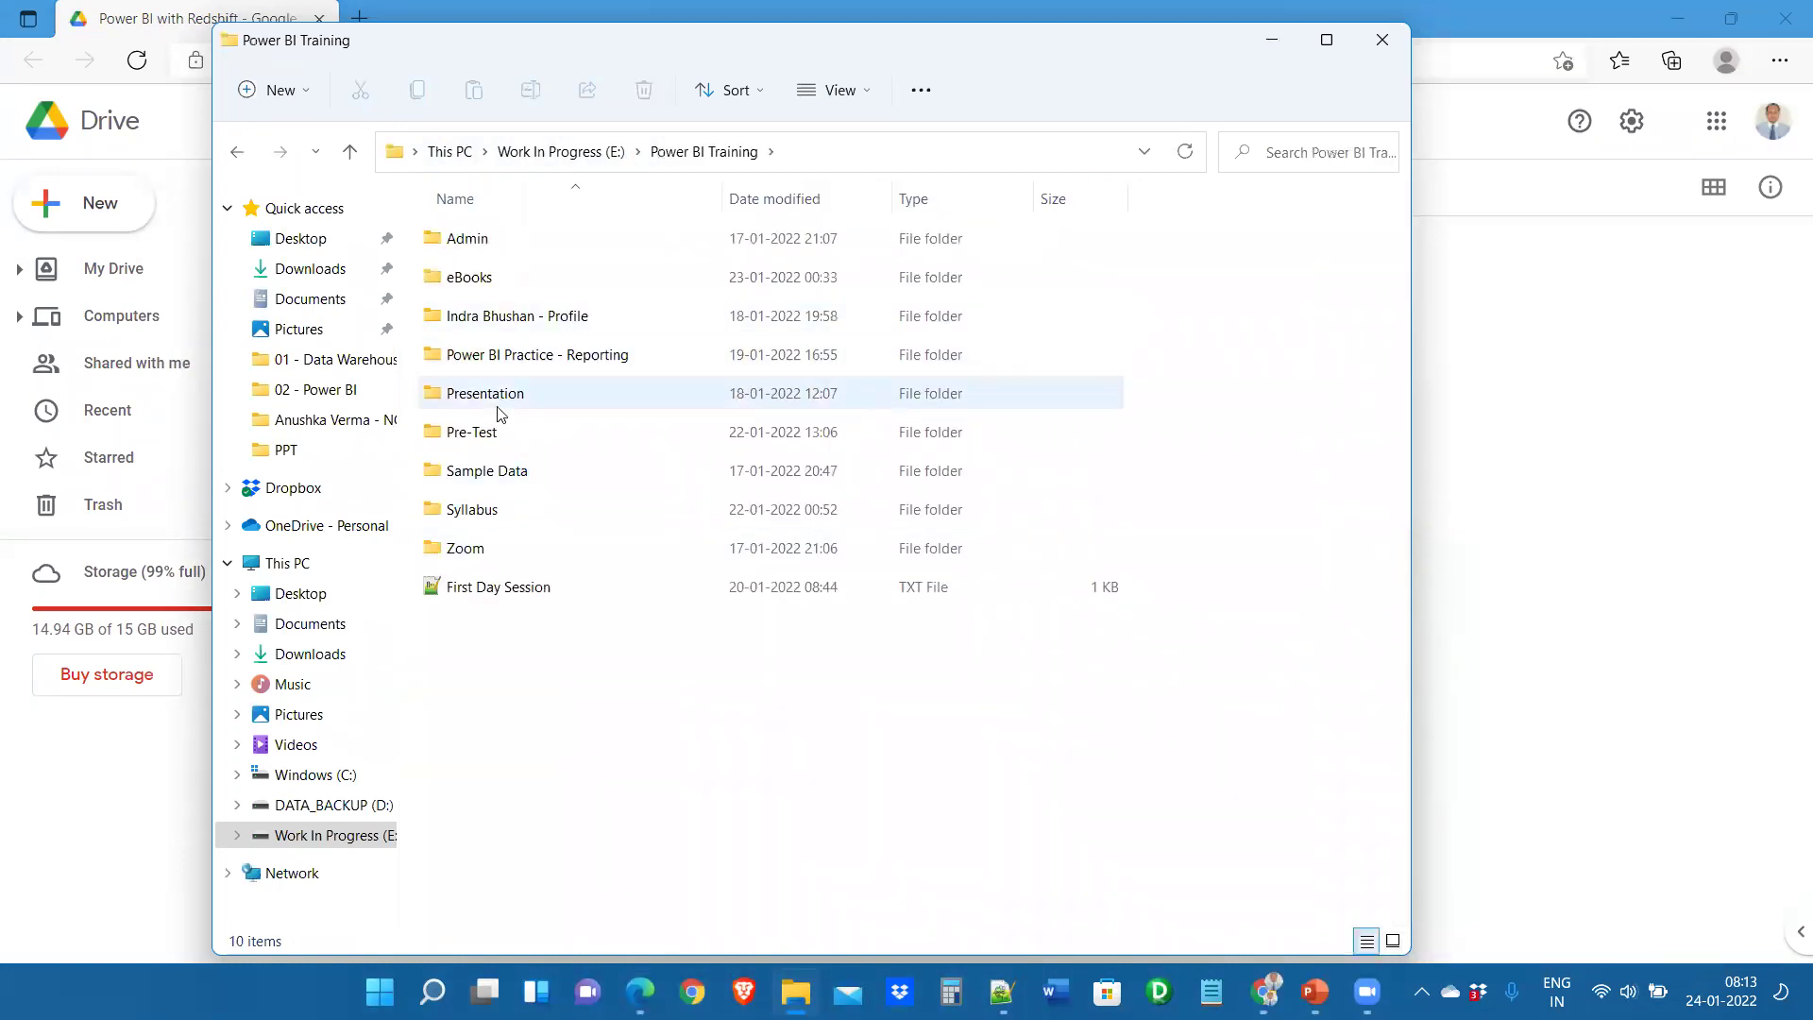
Narrow the File Explorer window to uncover the browser and try to upload the Presentation folder into the Power BI with Redshift Drive folder
{"action": "left_click_drag", "start_coordinate": [500, 401], "coordinate": [1439, 348]}
{"action": "left_click_drag", "start_coordinate": [1411, 217], "coordinate": [979, 217]}
{"action": "left_click_drag", "start_coordinate": [619, 391], "coordinate": [1220, 338]}
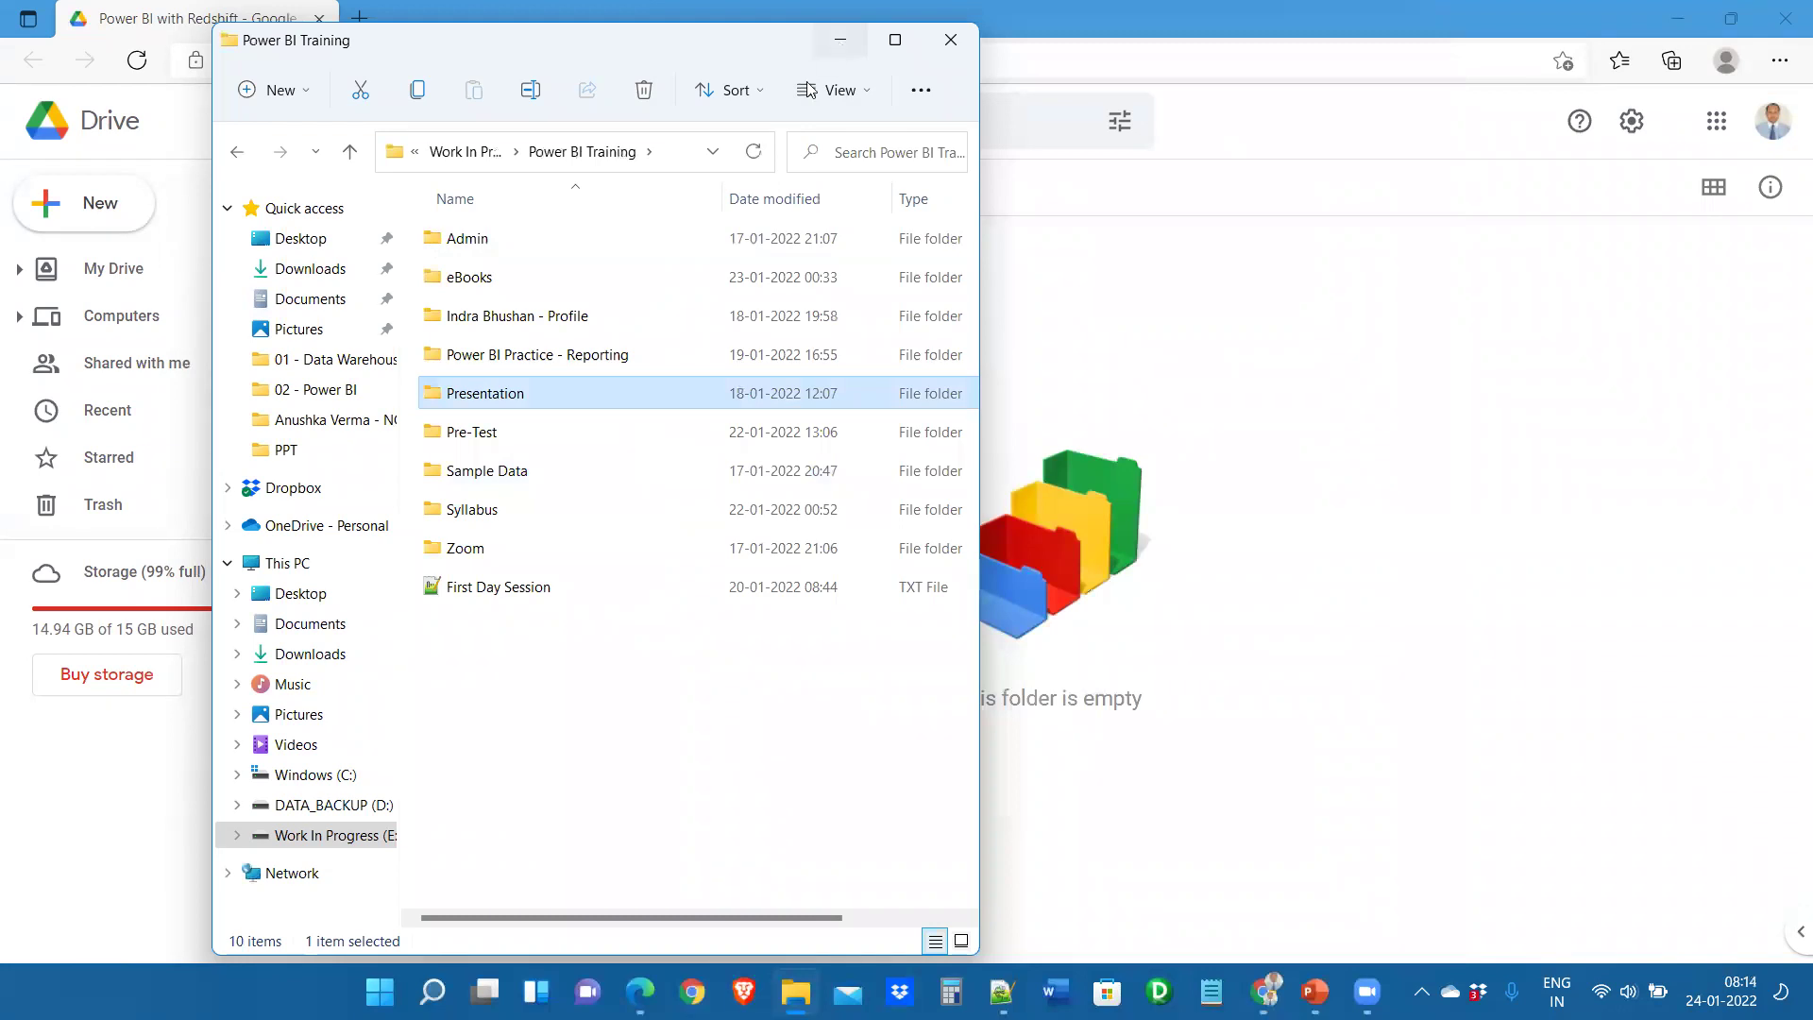
Open the 02 - Power BI folder inside Presentation and review the contents of its PDF and PPT subfolders
{"action": "double_click", "coordinate": [614, 395]}
{"action": "double_click", "coordinate": [538, 279]}
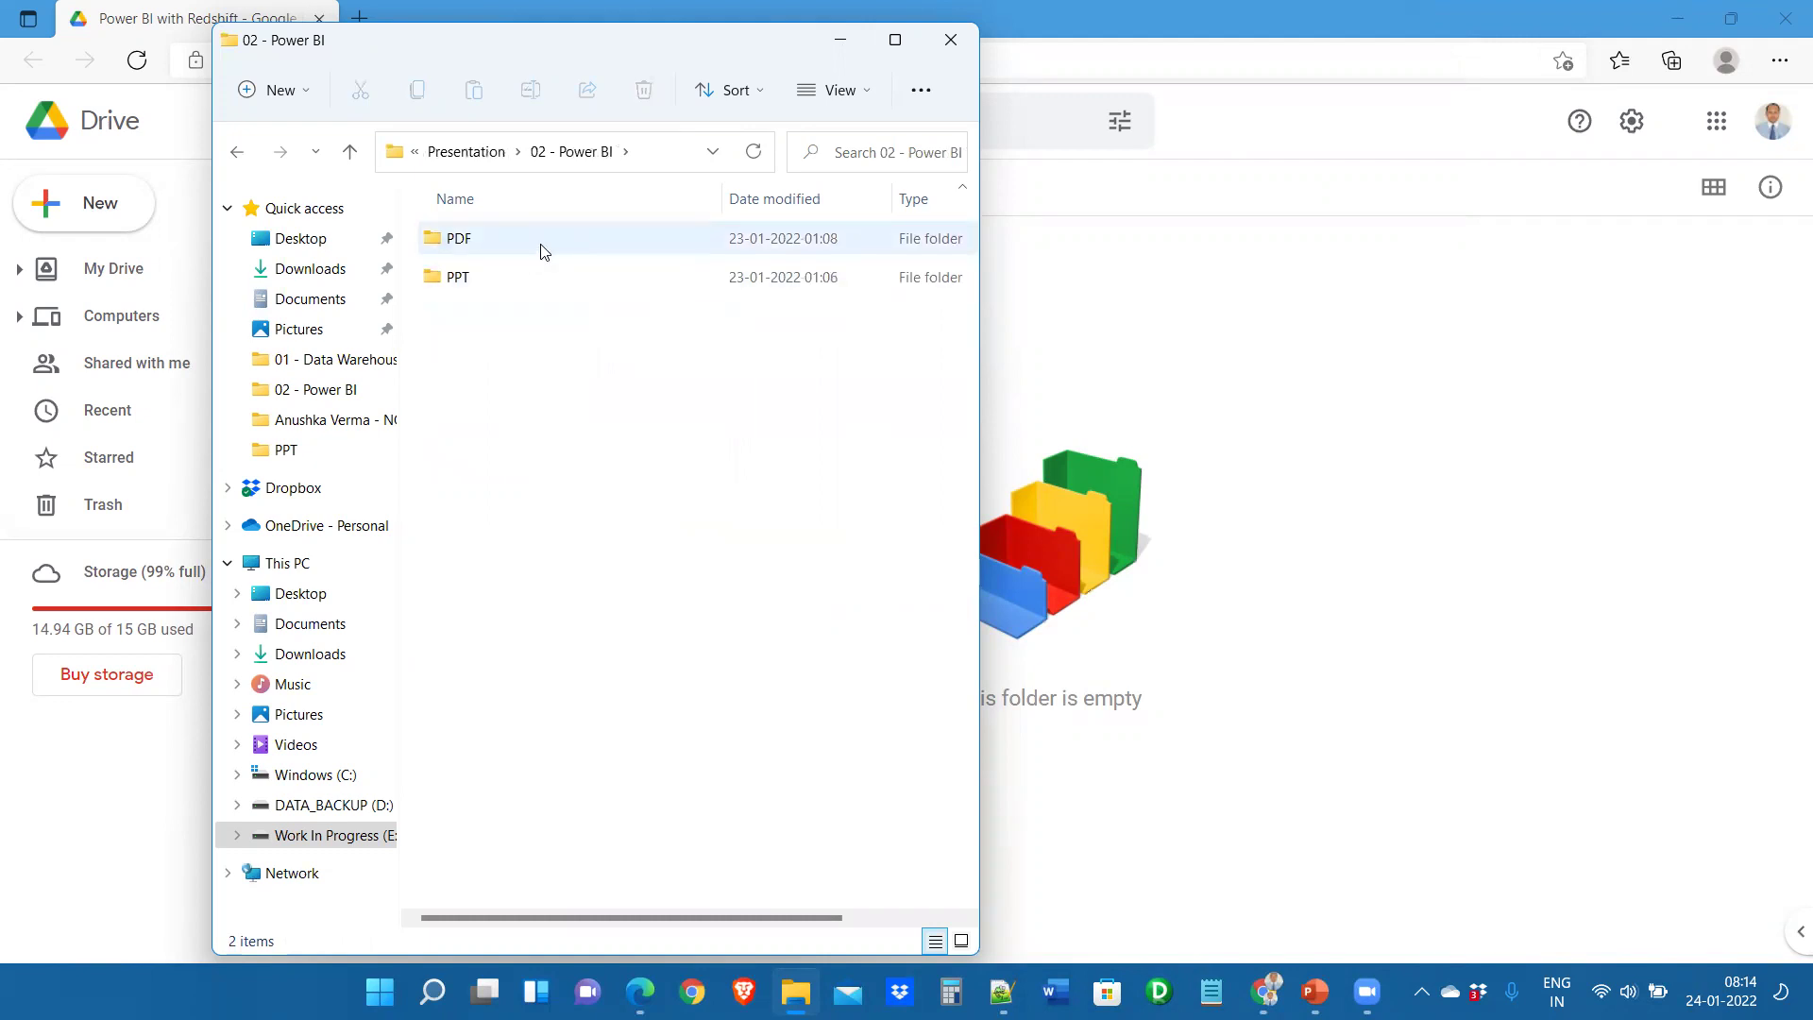
{"action": "double_click", "coordinate": [544, 242]}
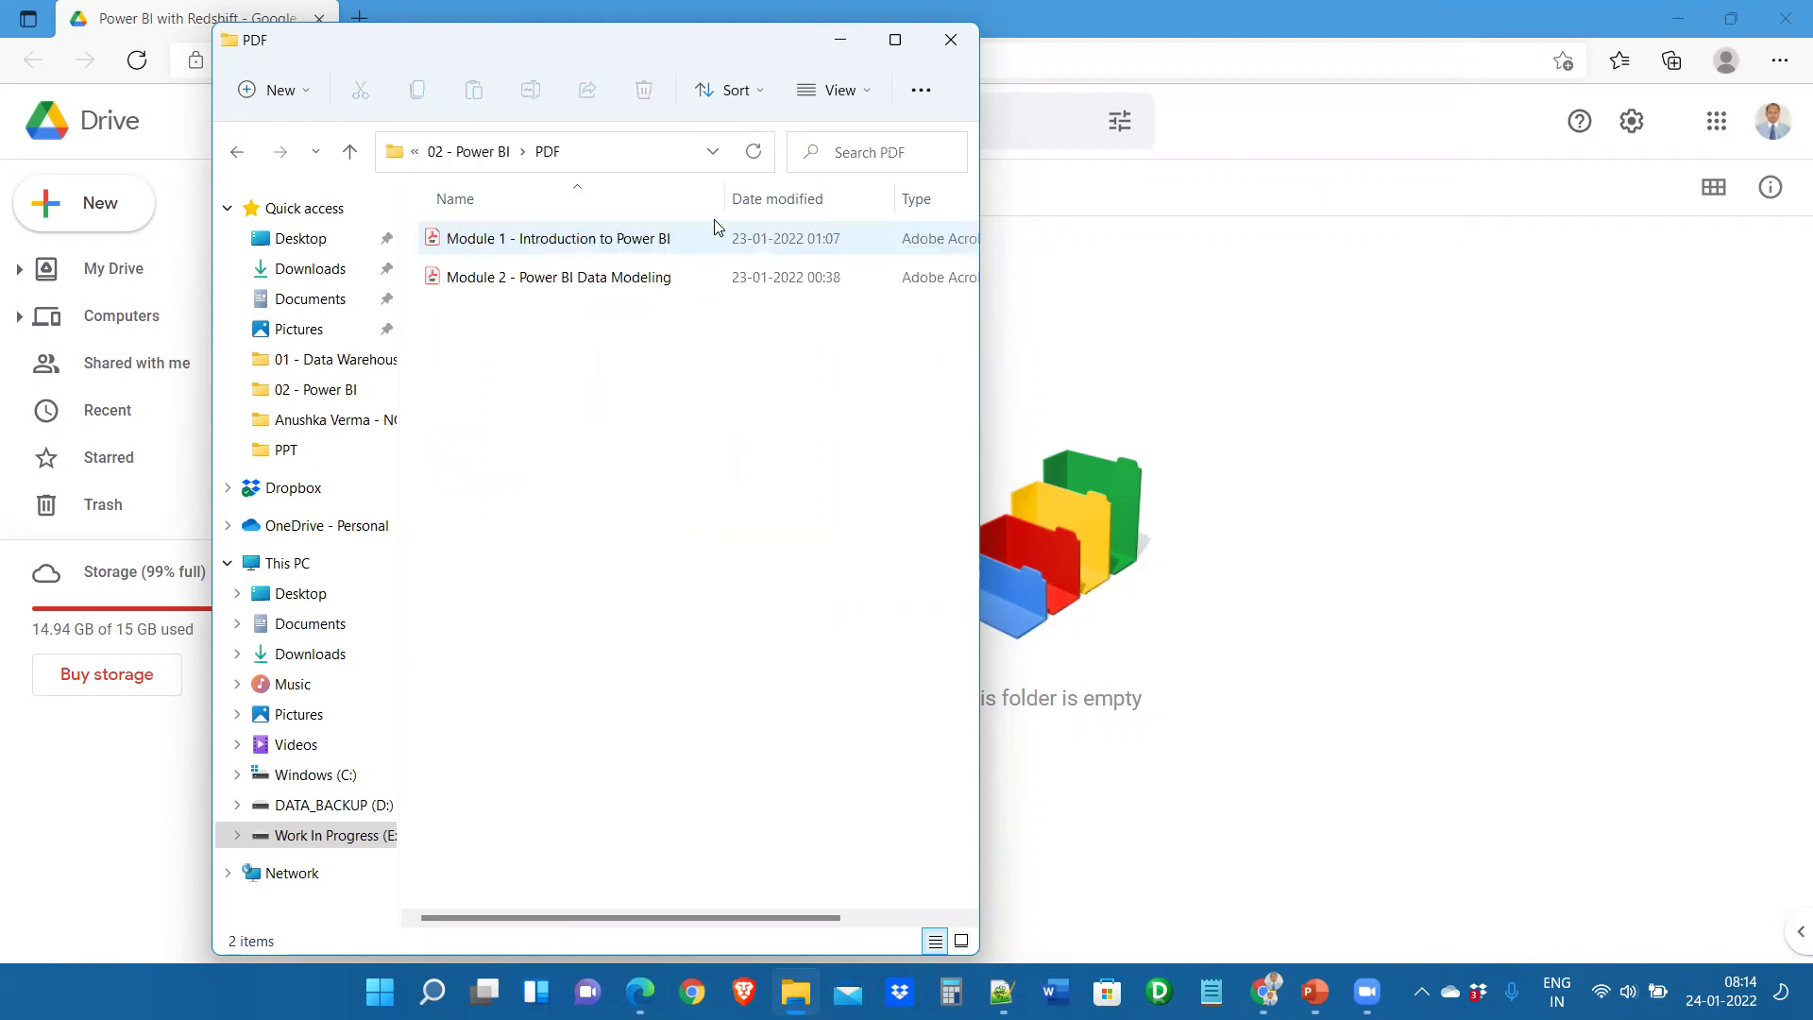
{"action": "right_click", "coordinate": [556, 396]}
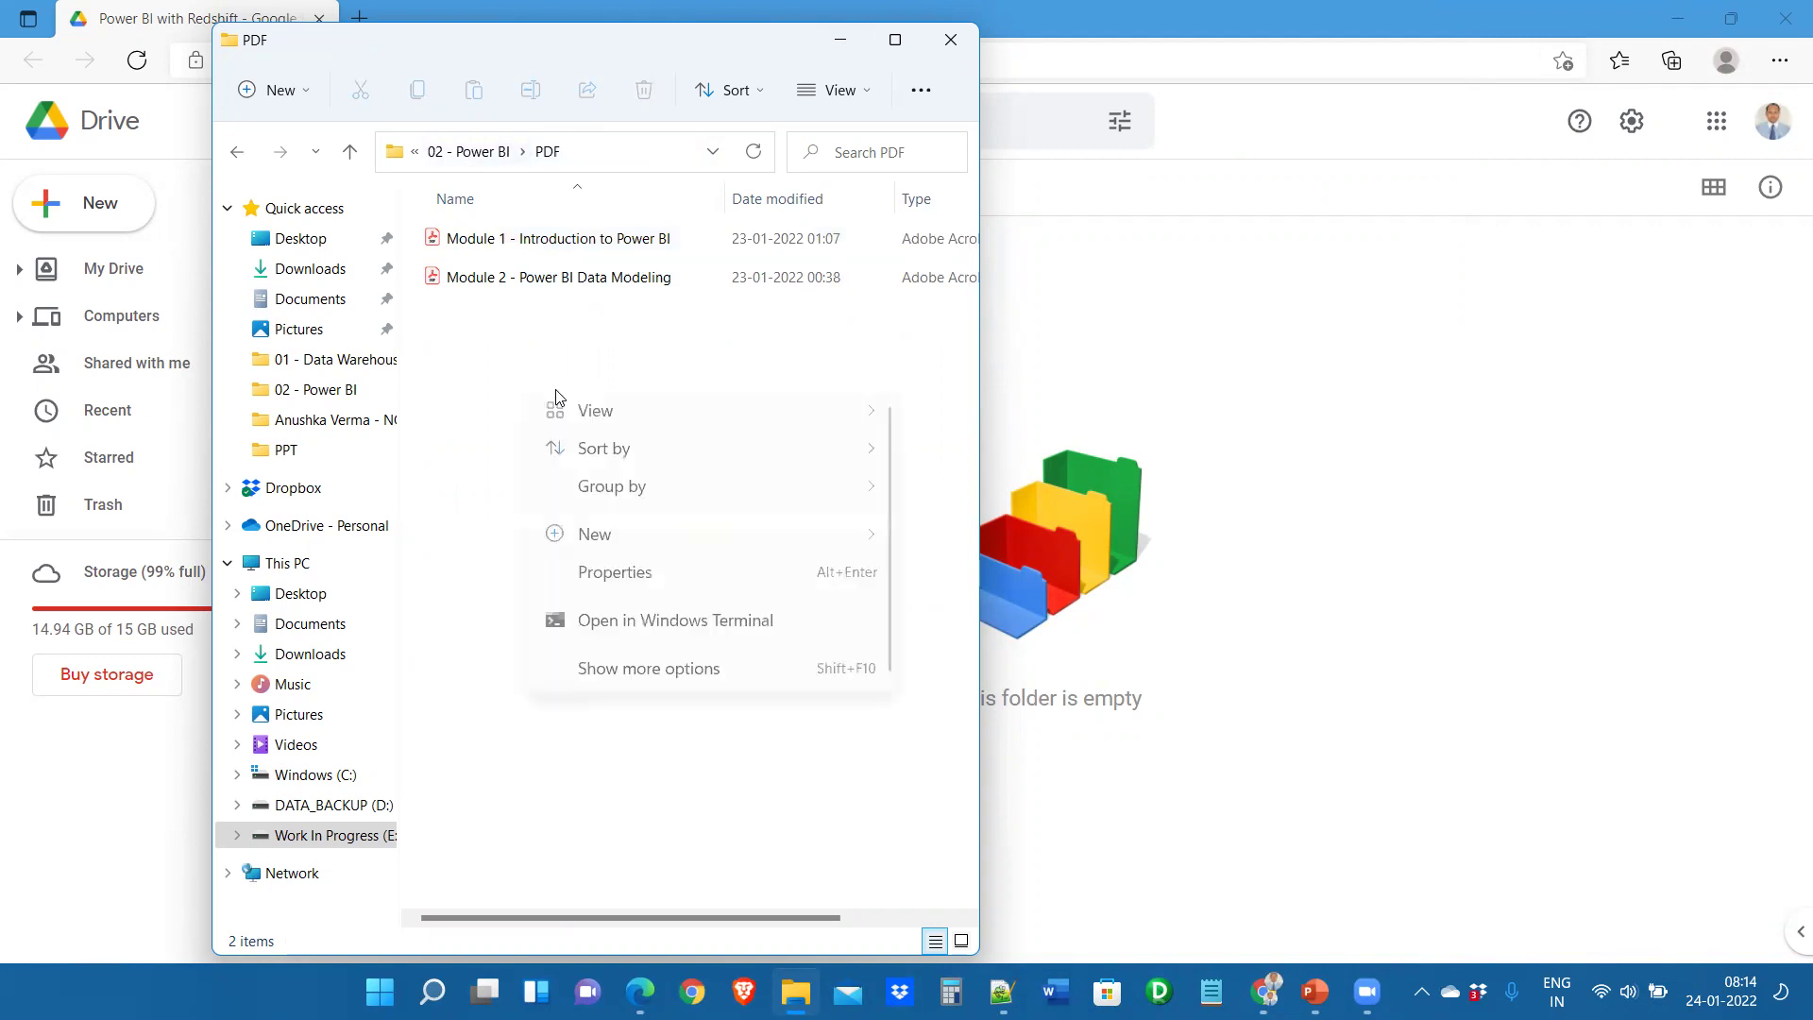
{"action": "left_click", "coordinate": [477, 404]}
{"action": "left_click", "coordinate": [481, 156]}
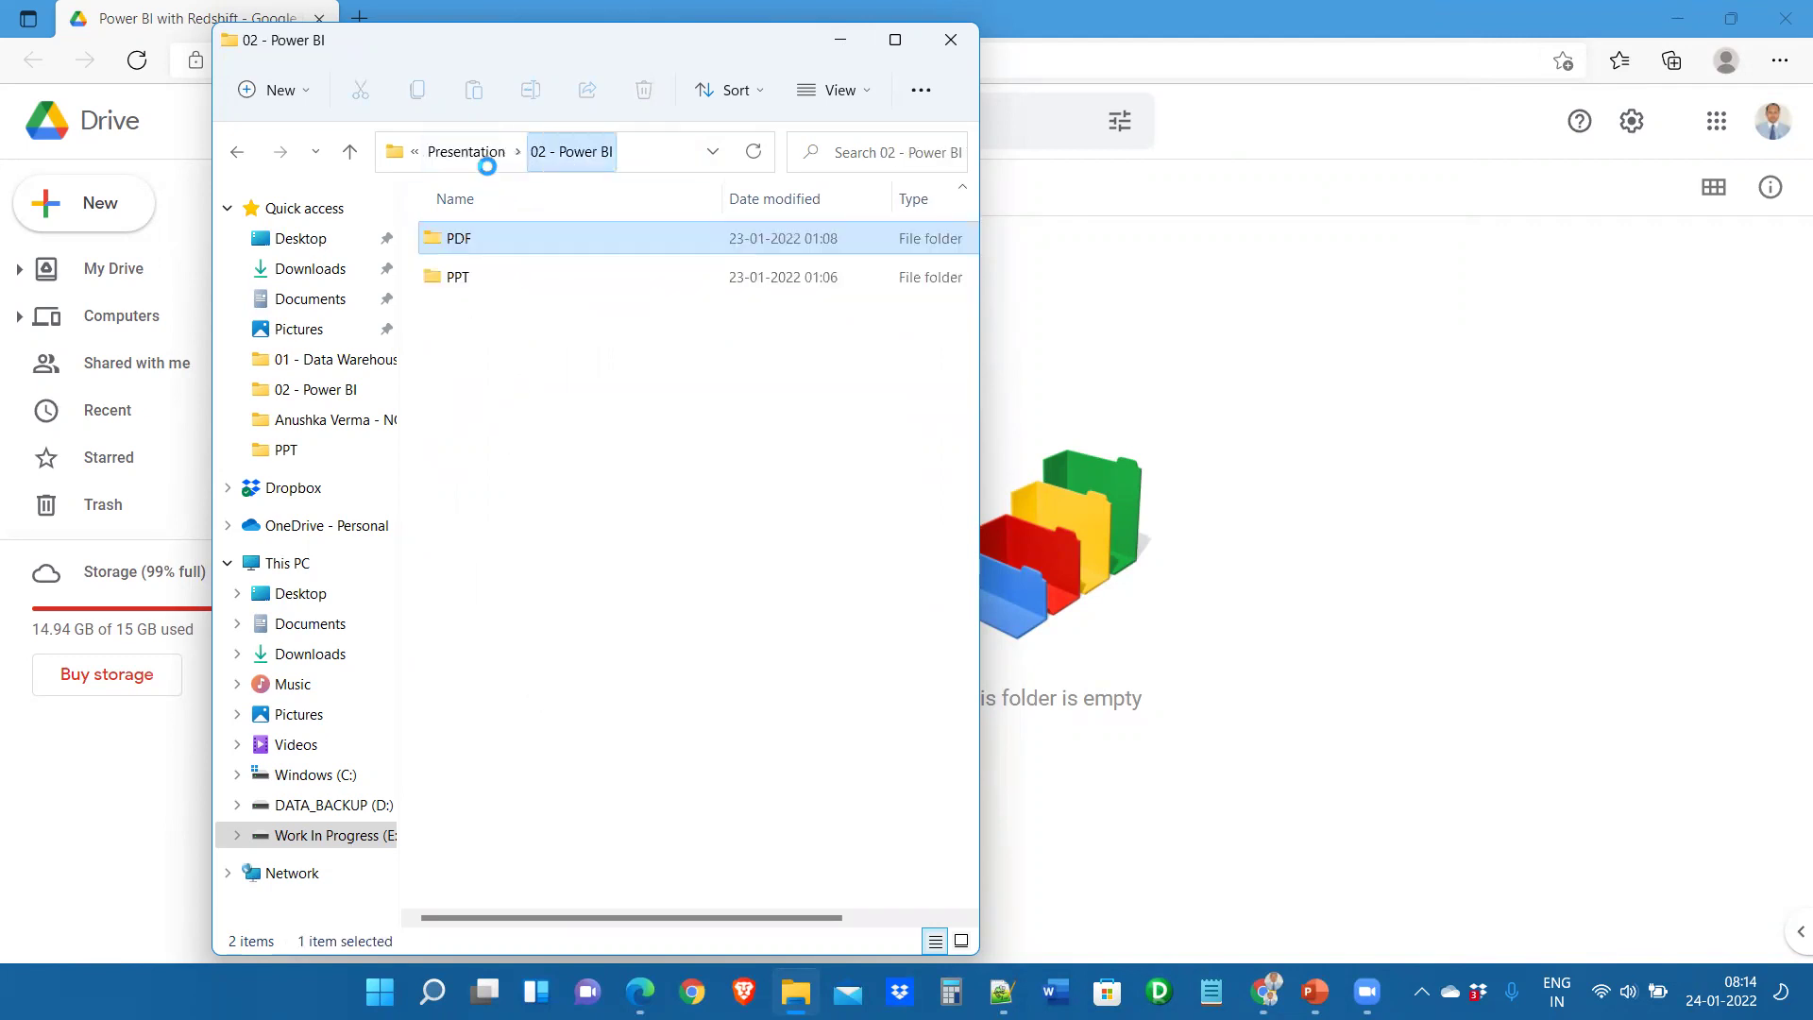
{"action": "double_click", "coordinate": [482, 277]}
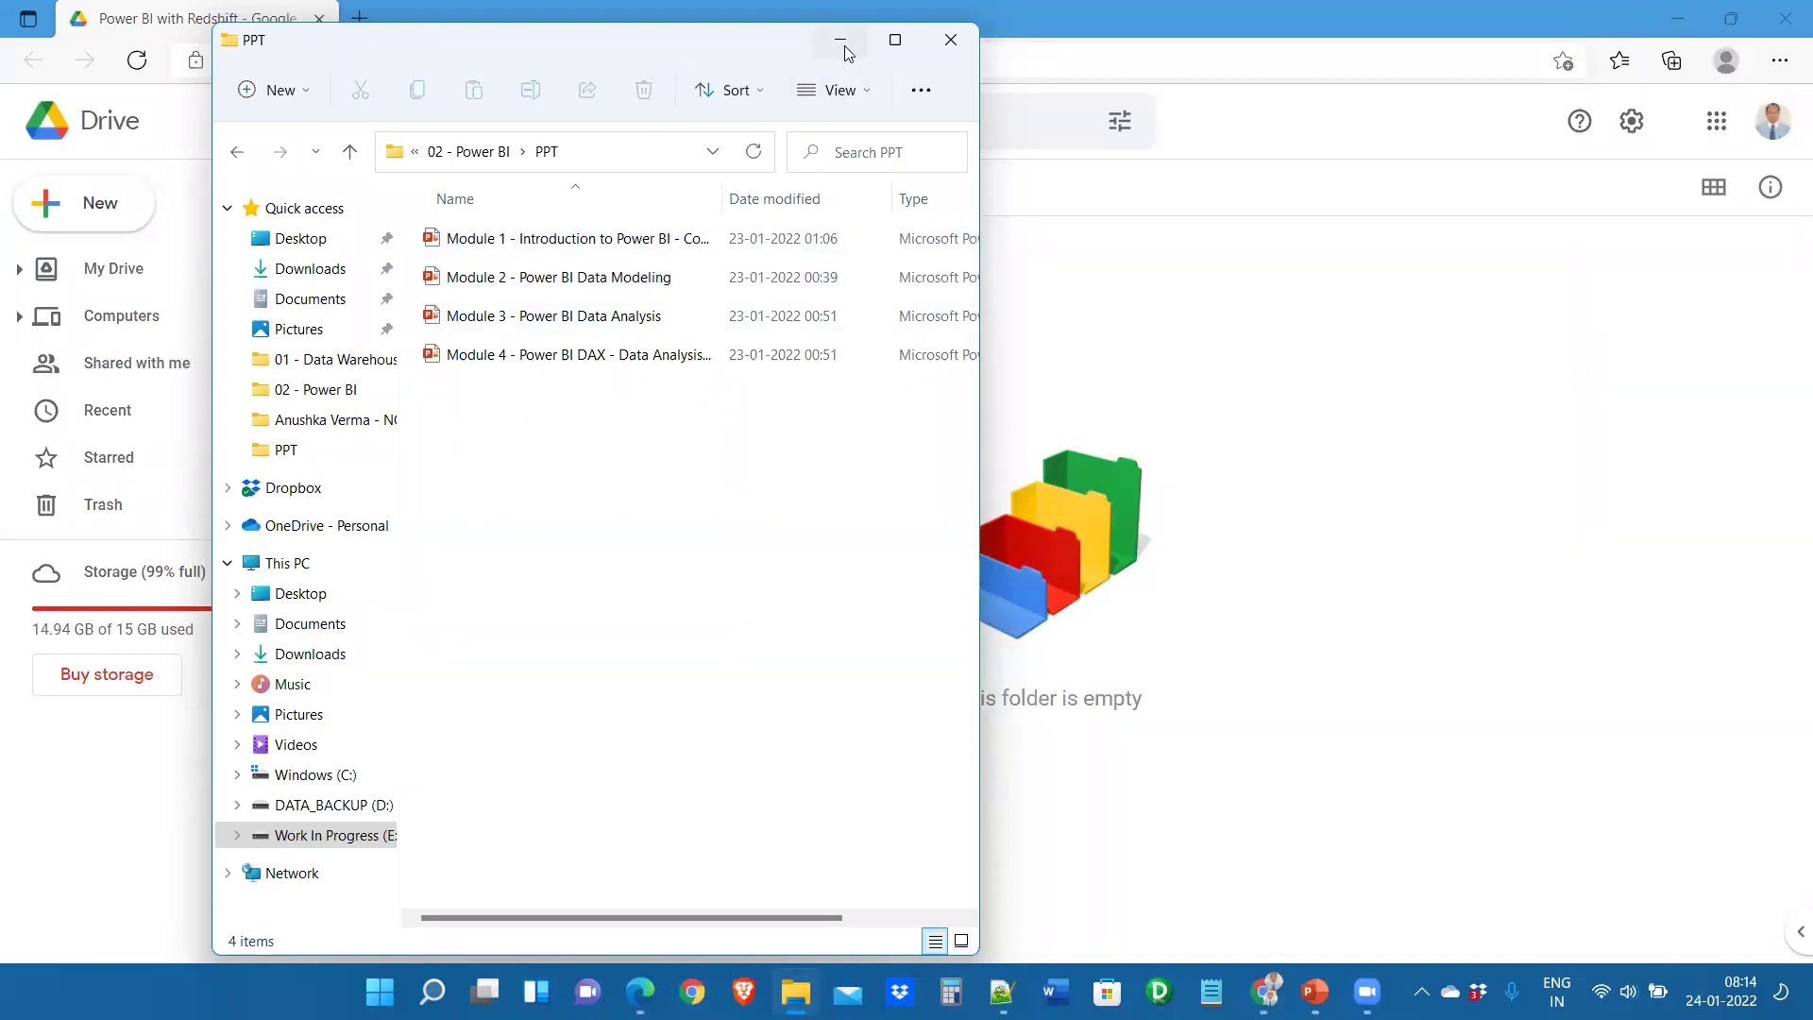
{"action": "left_click", "coordinate": [240, 156]}
Try to upload the PDF folder into the Drive folder and reload the Drive folder's page
{"action": "left_click_drag", "start_coordinate": [477, 244], "coordinate": [1194, 346]}
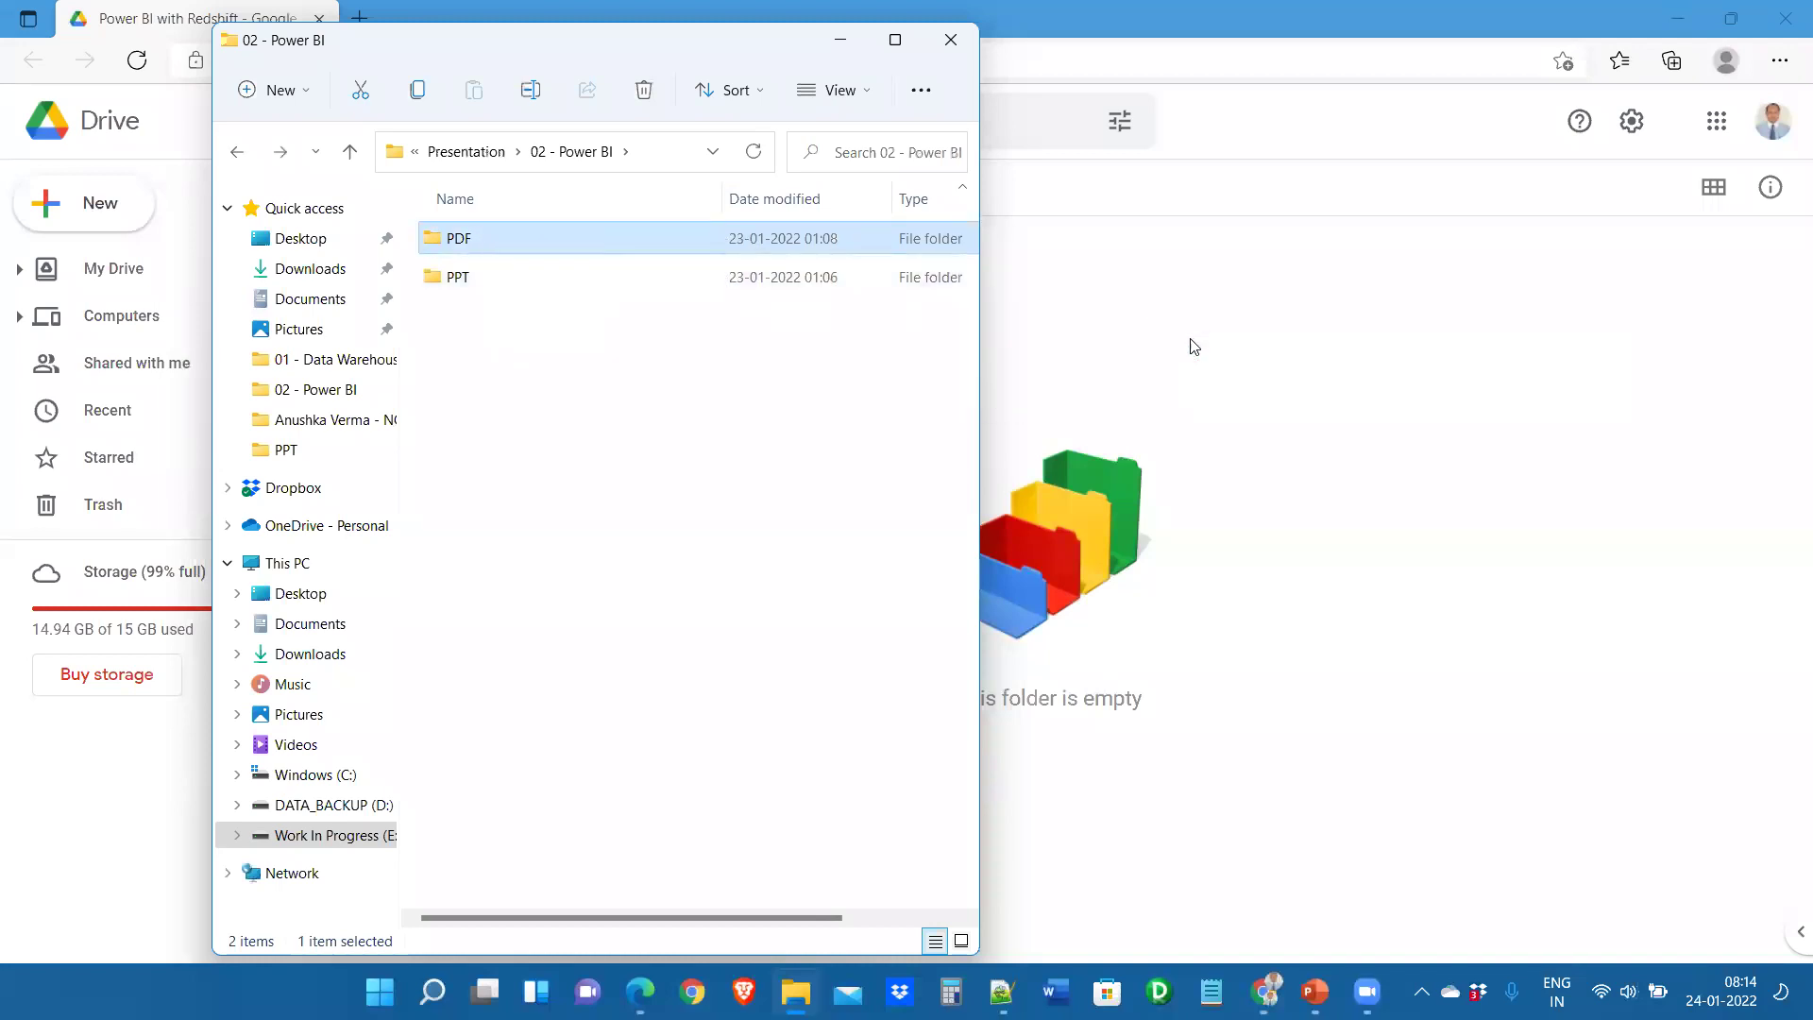
{"action": "left_click", "coordinate": [1193, 346]}
{"action": "left_click", "coordinate": [606, 61]}
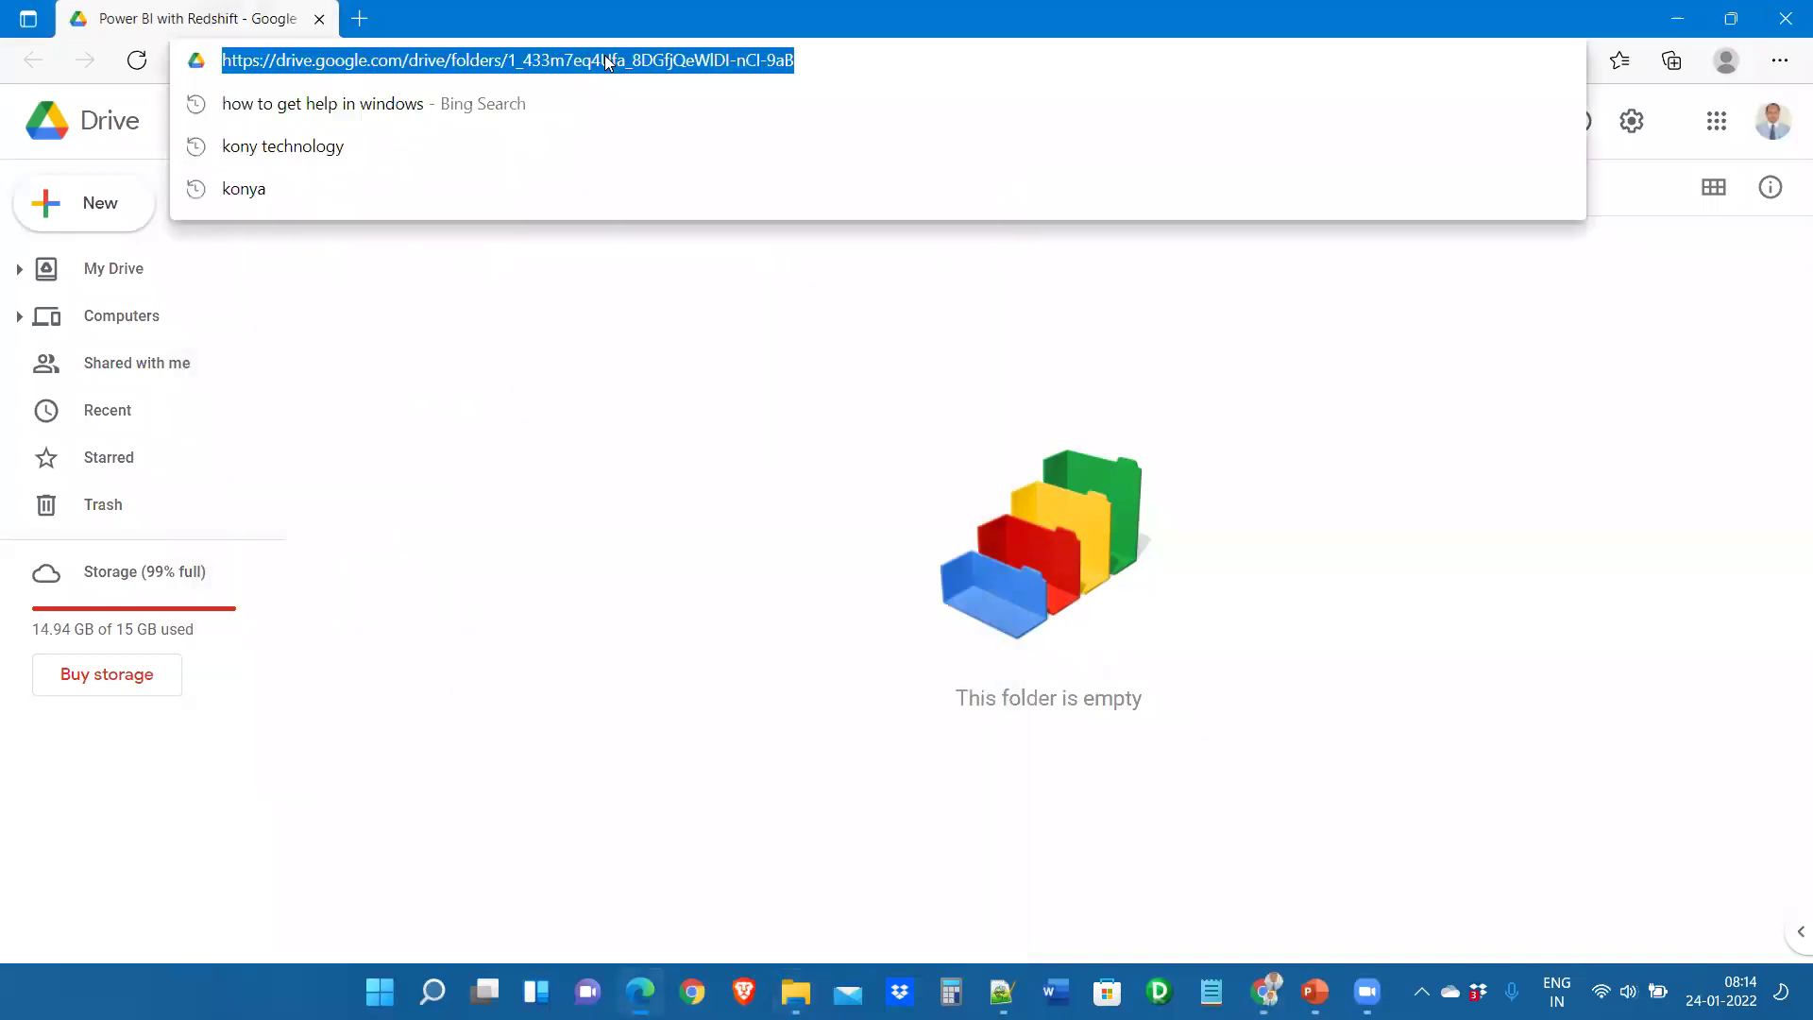
{"action": "key", "text": "Return"}
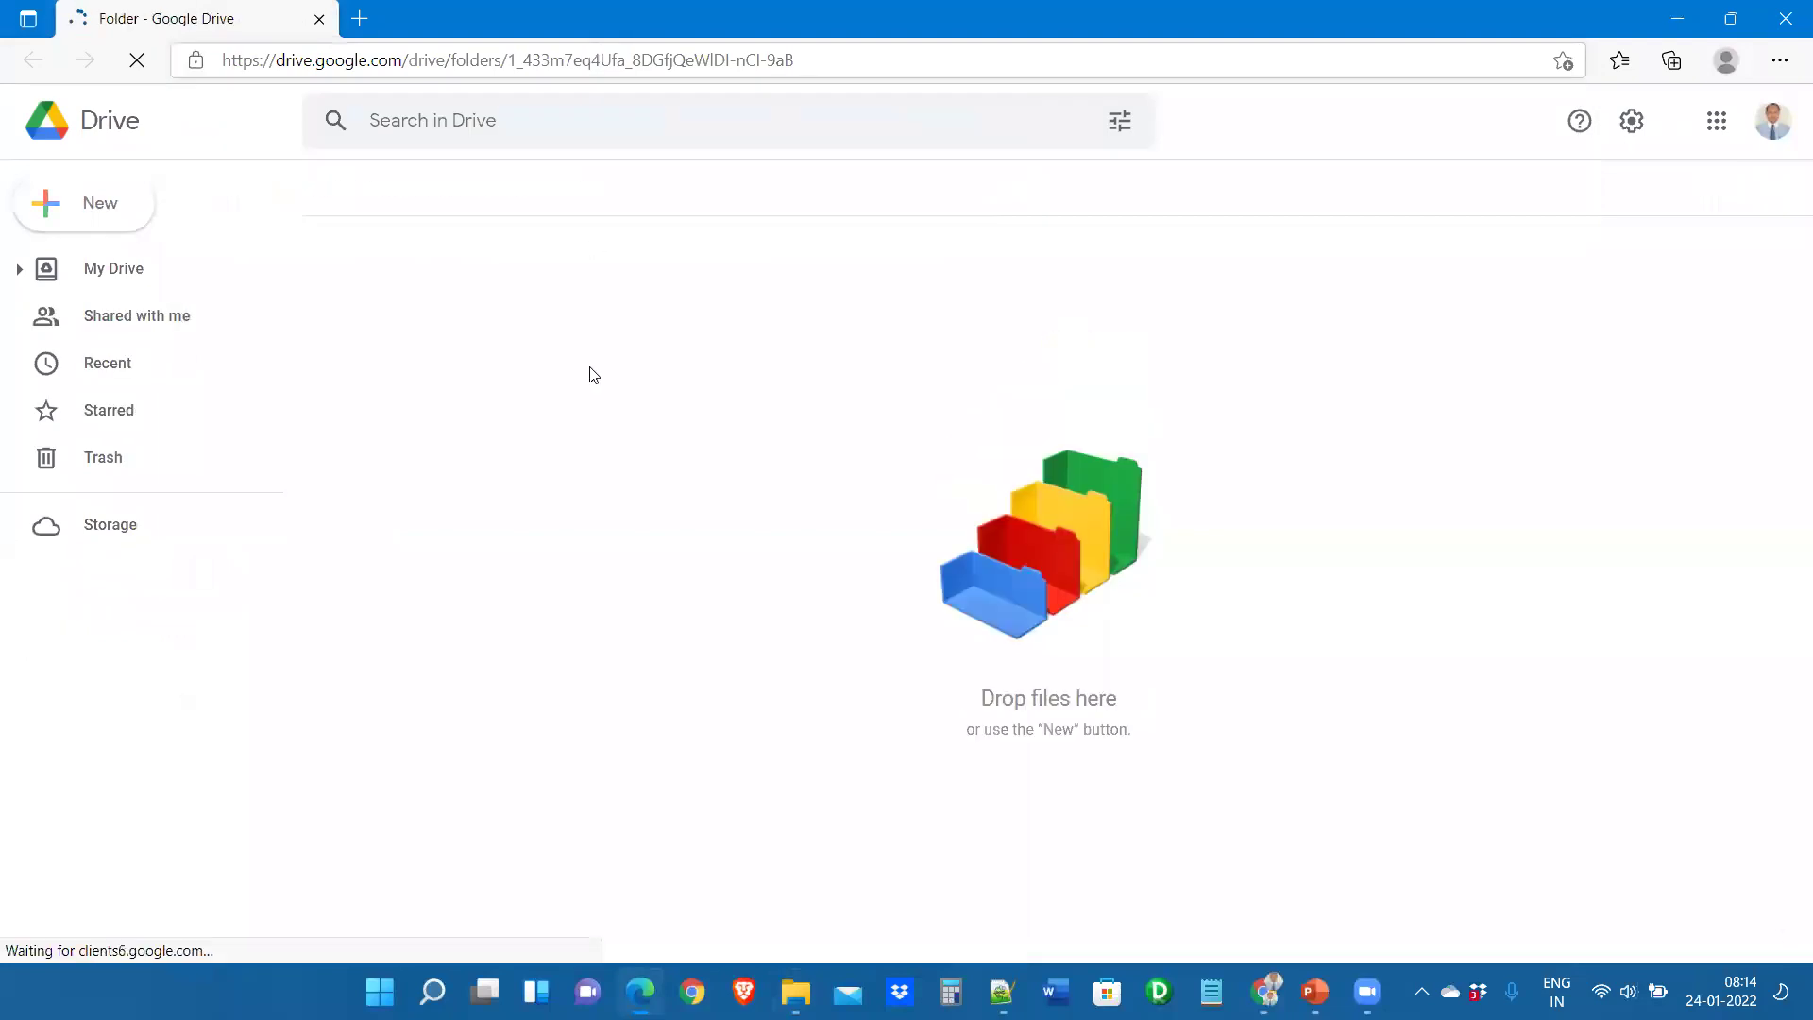
Upload the PDF folder from 02 - Power BI into the Power BI with Redshift Drive folder
{"action": "left_click", "coordinate": [796, 991]}
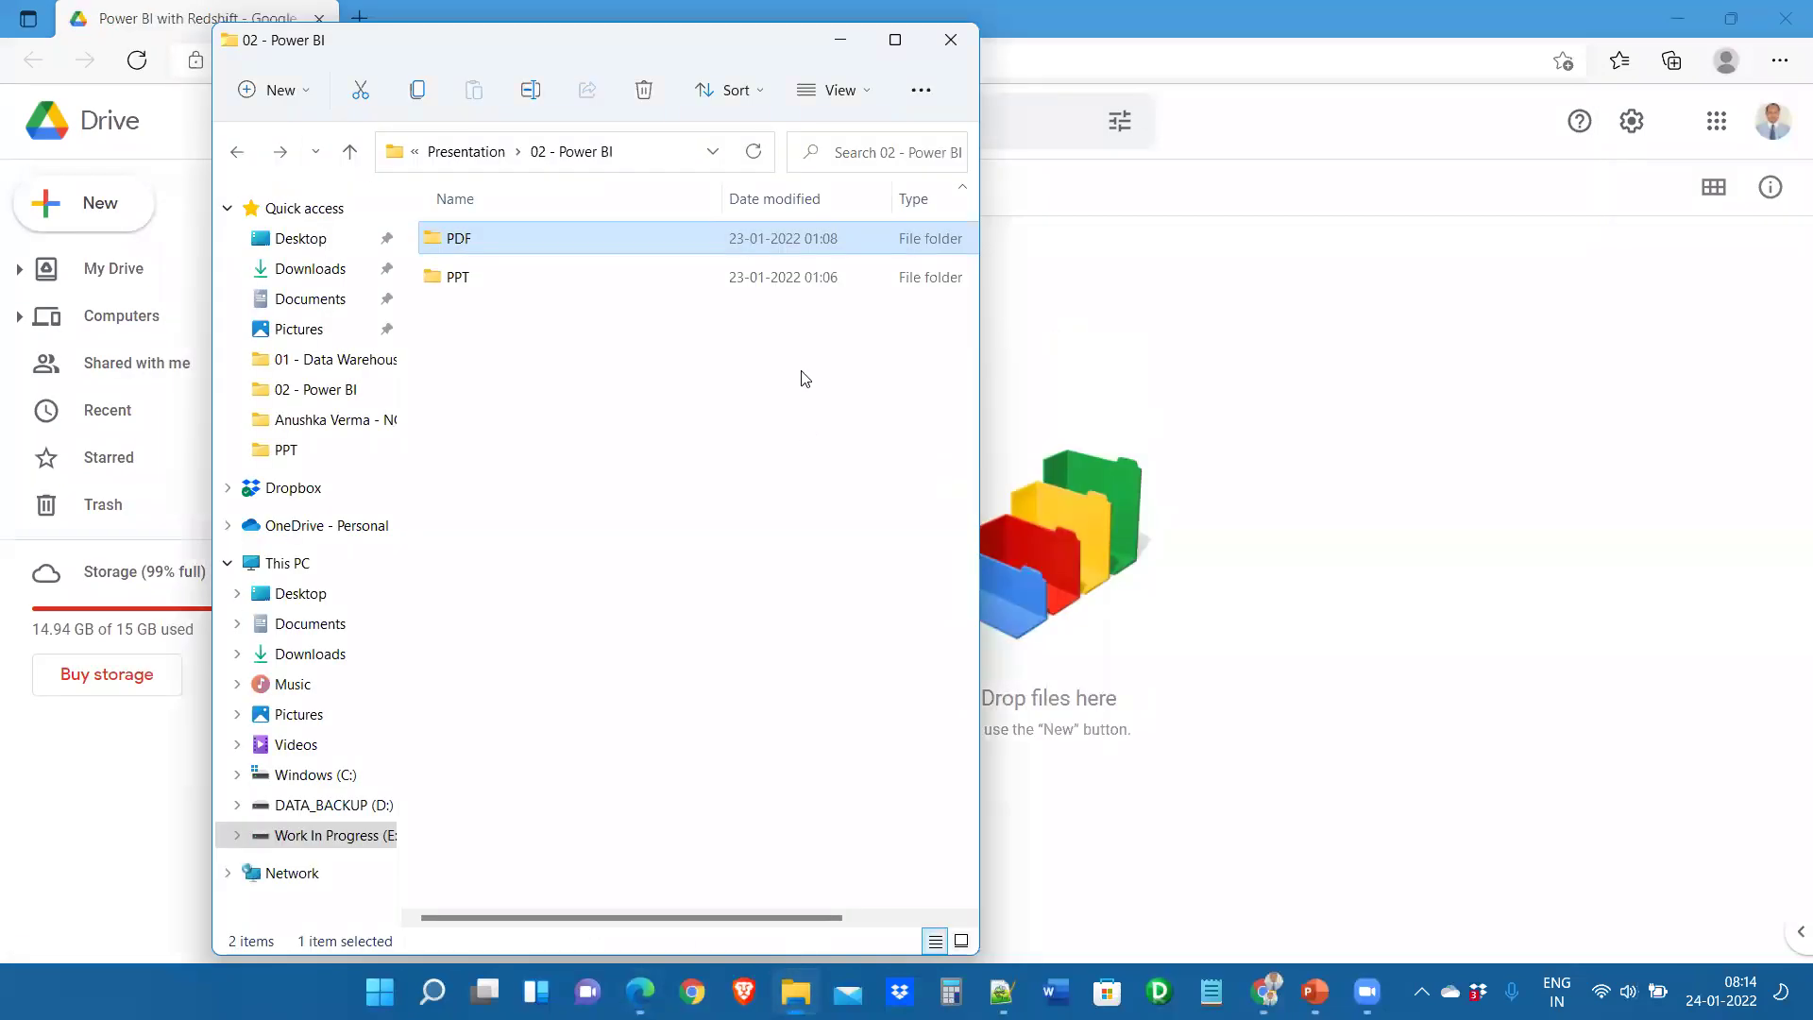
{"action": "left_click_drag", "start_coordinate": [580, 234], "coordinate": [1303, 408]}
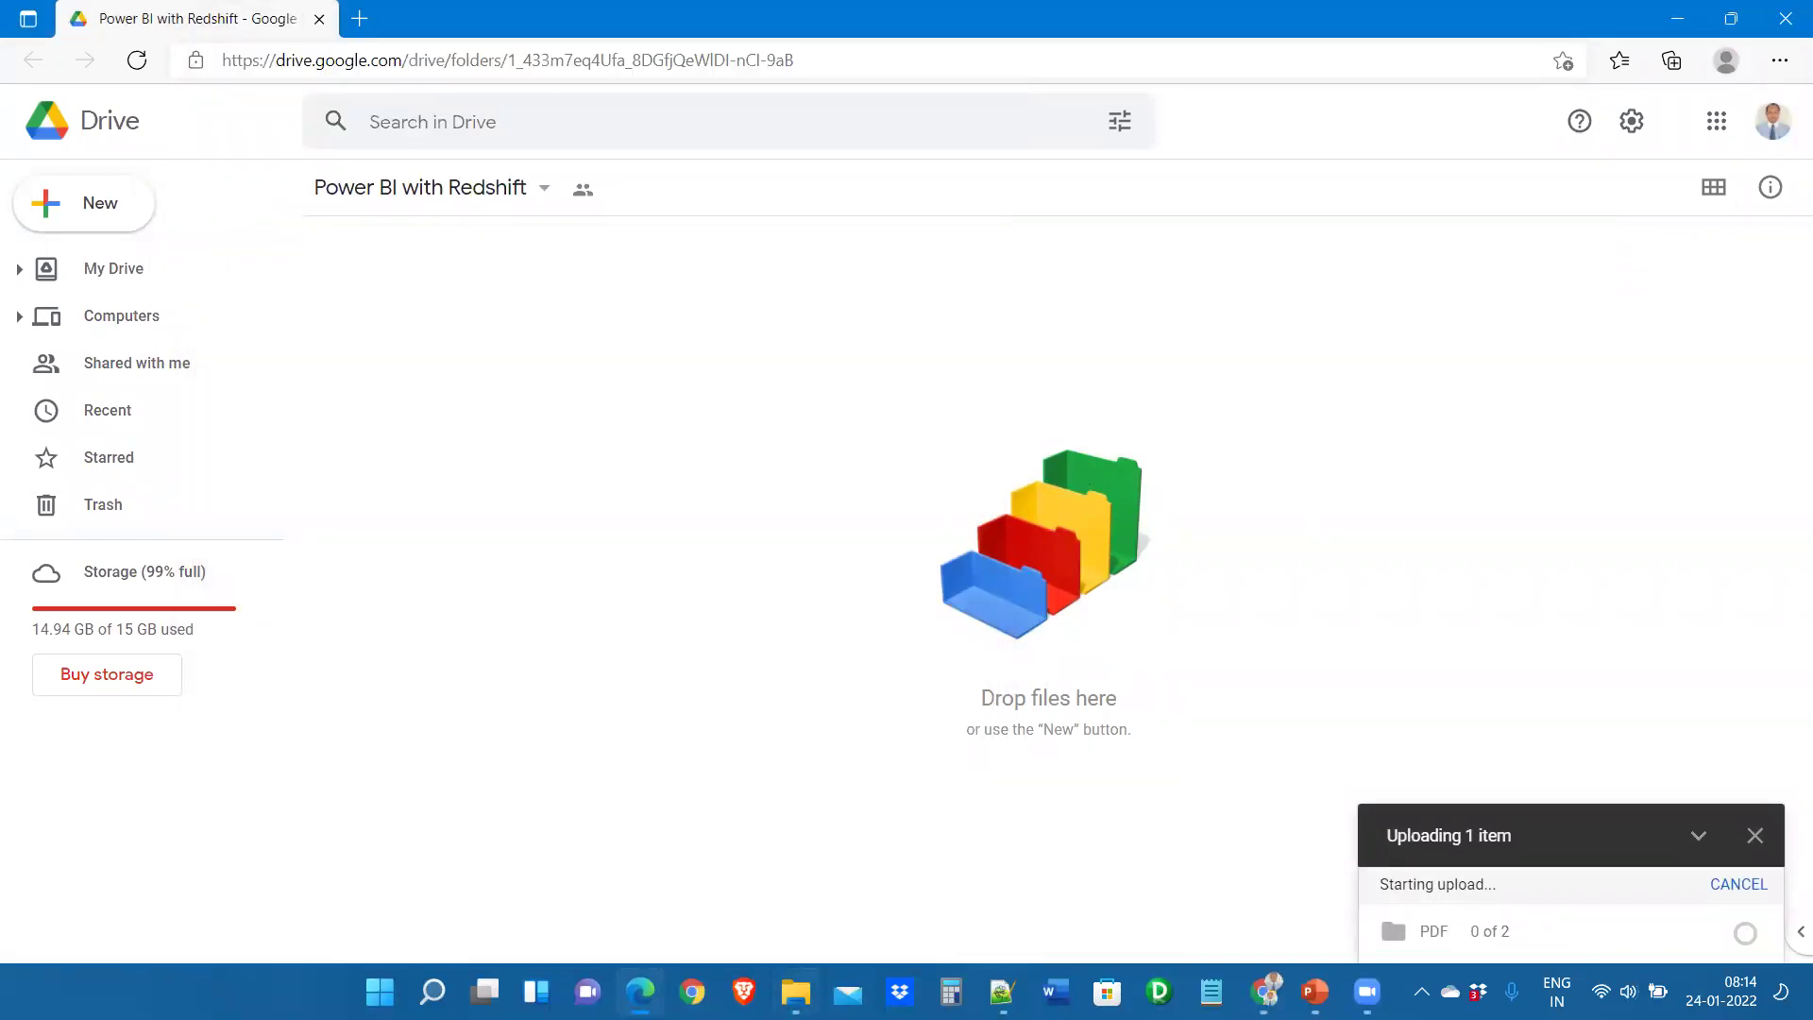
Upload the "01 - Data Warehousing _ Business Intelligence - Introduction" folder from Presentation into the Power BI with Redshift Drive folder
{"action": "left_click", "coordinate": [796, 991]}
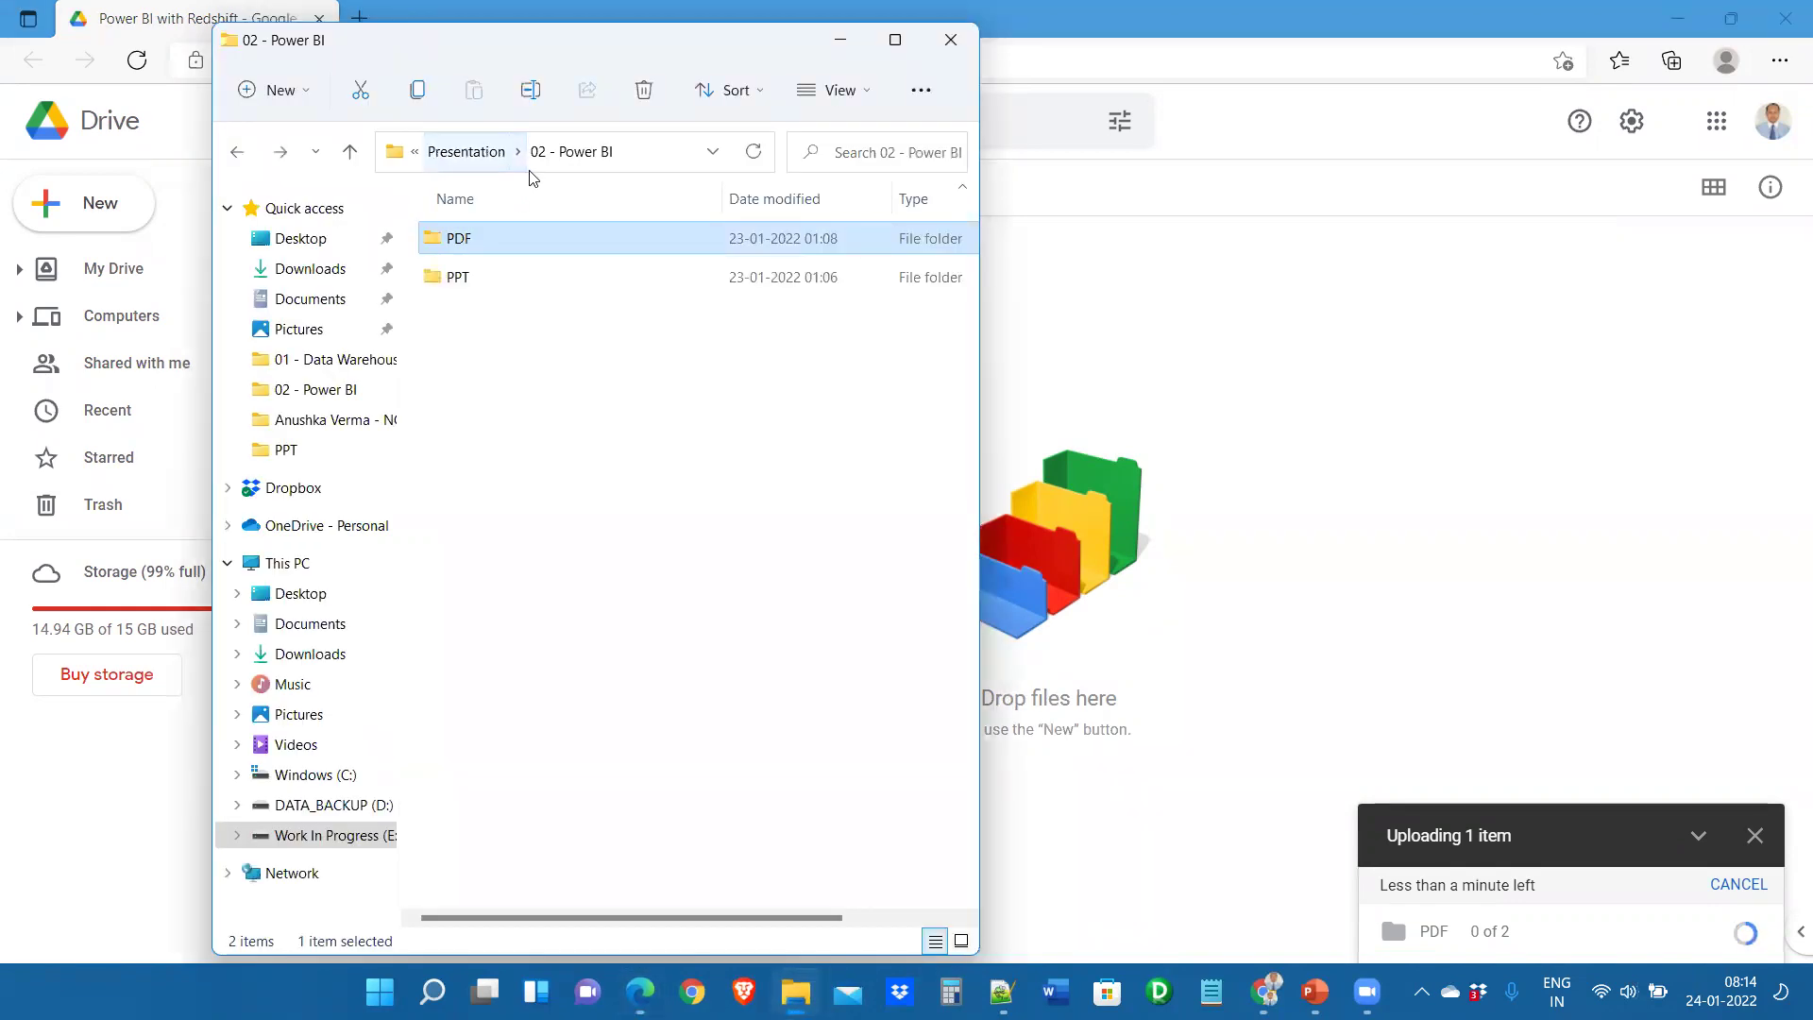
{"action": "left_click", "coordinate": [488, 154]}
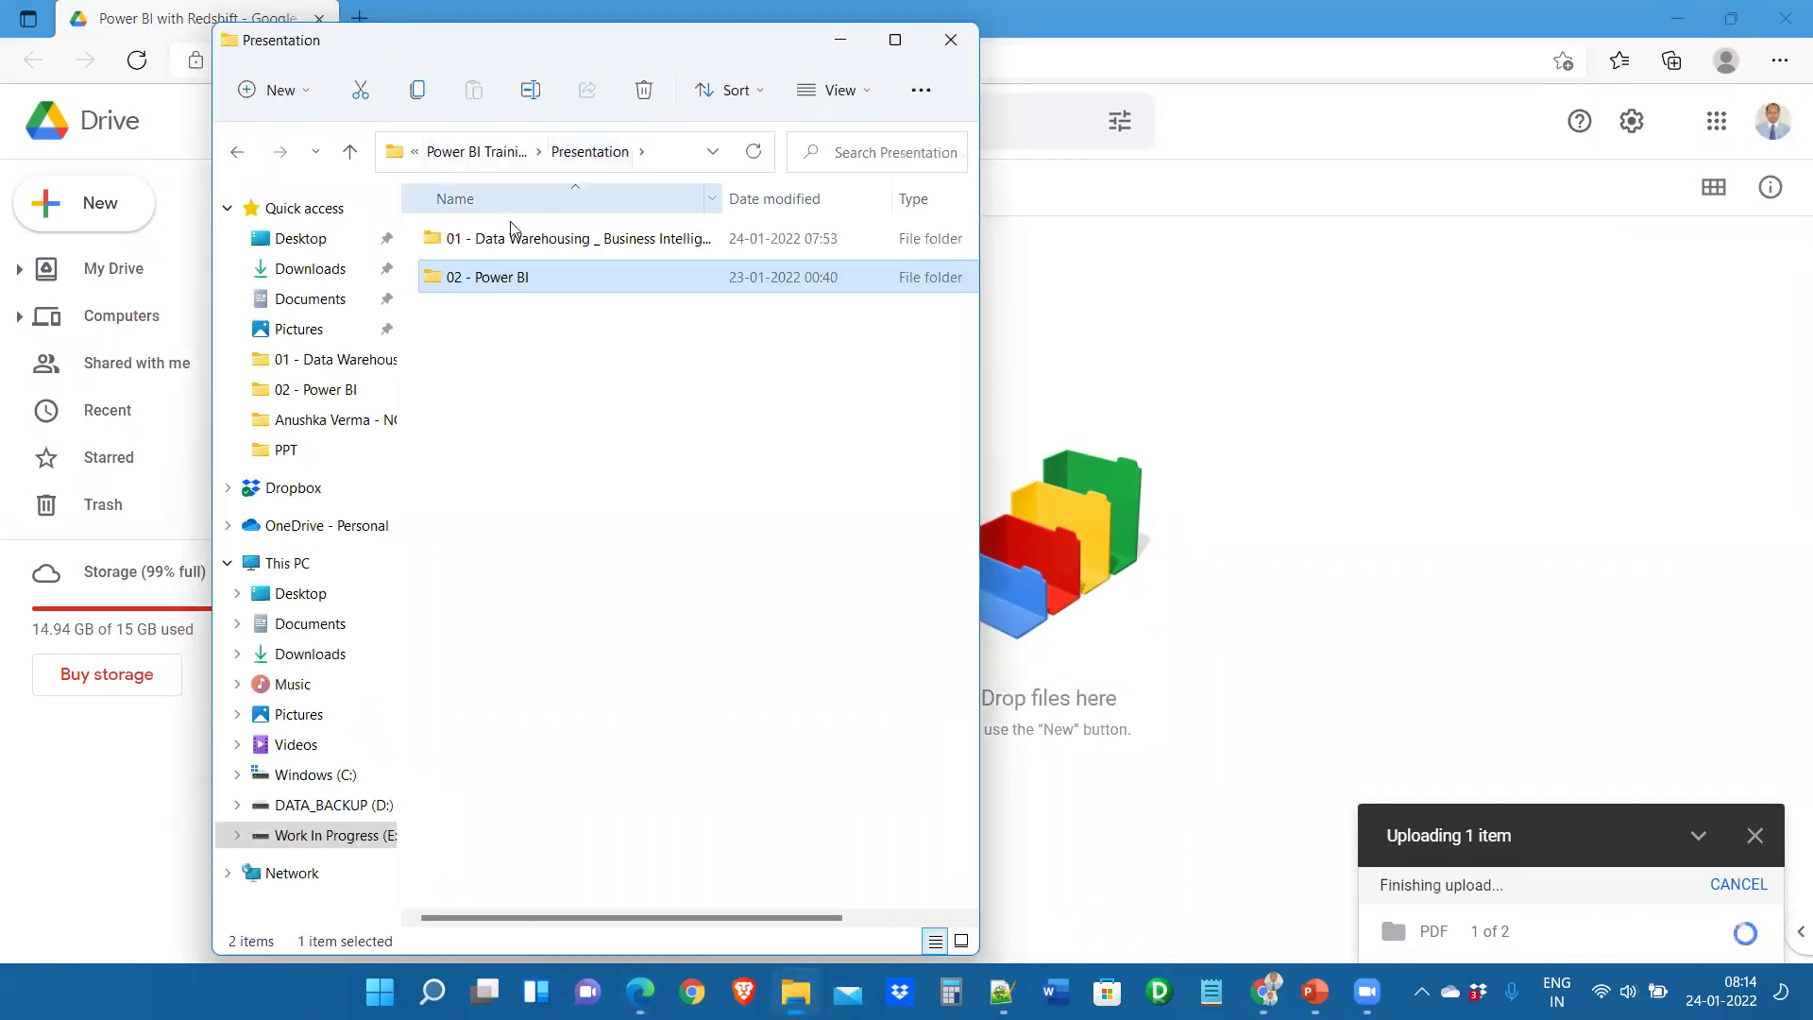
{"action": "left_click", "coordinate": [516, 242]}
{"action": "double_click", "coordinate": [517, 242]}
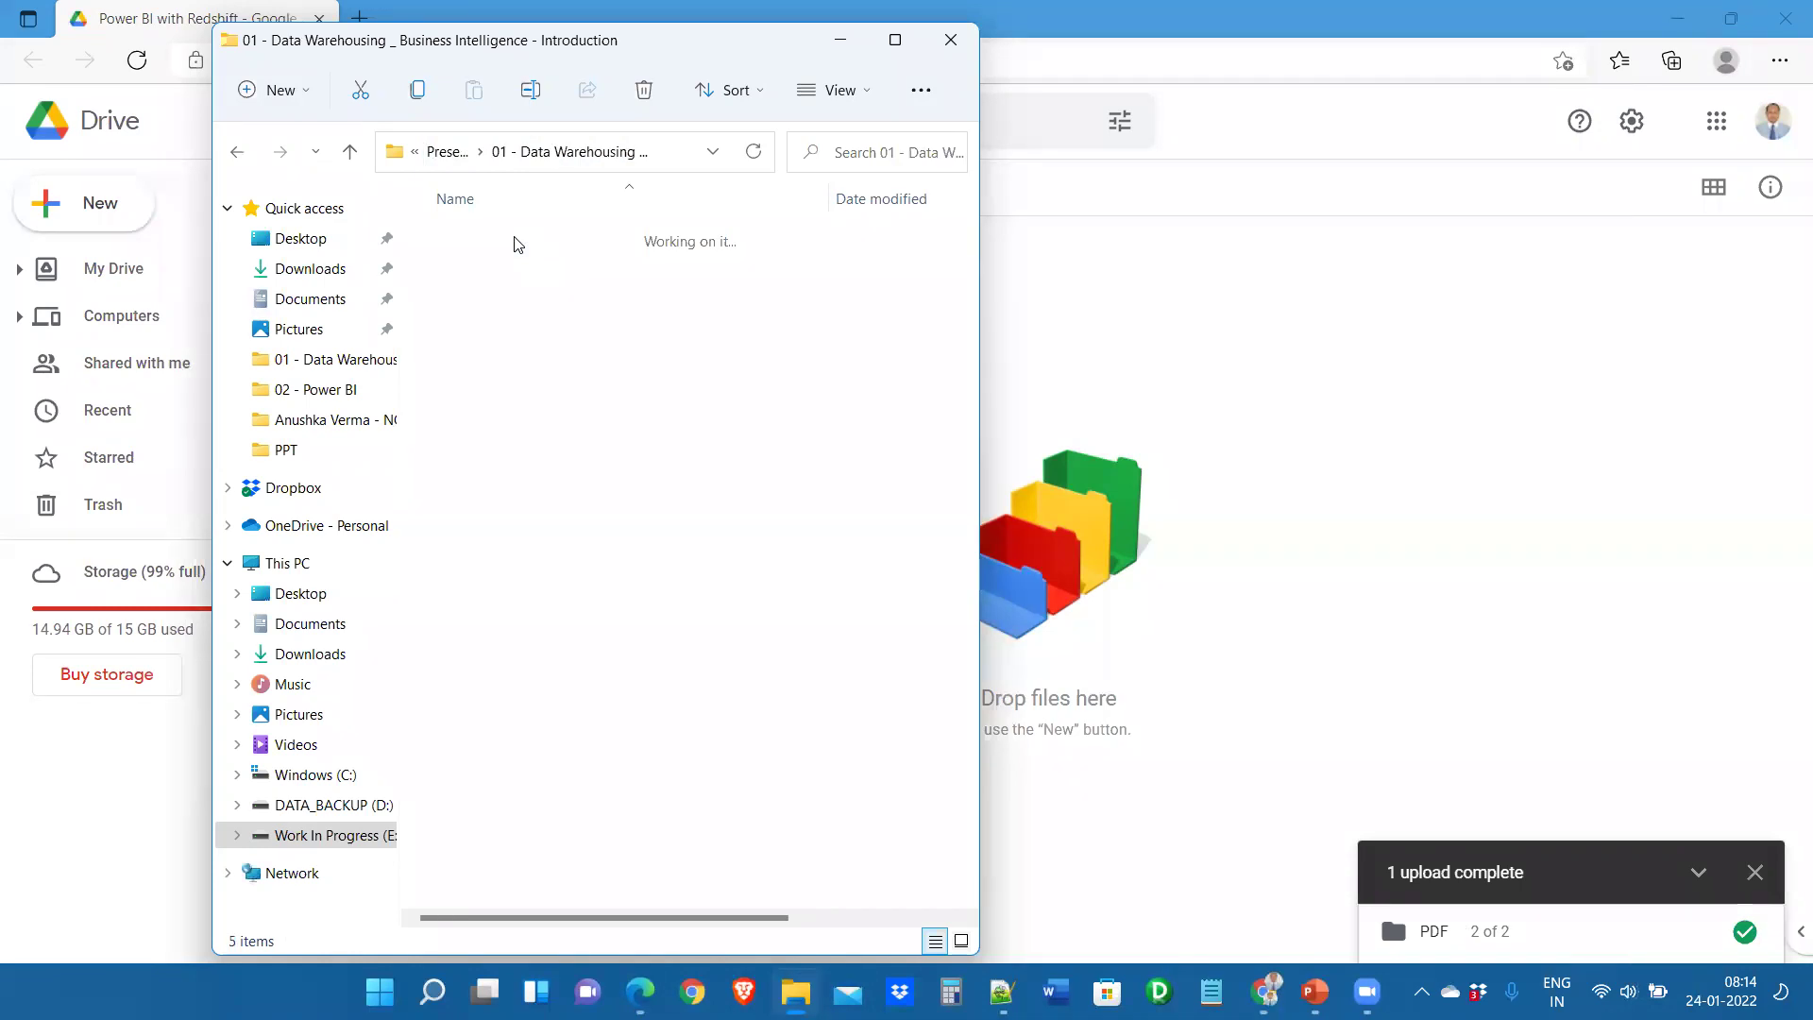
{"action": "left_click", "coordinate": [500, 160]}
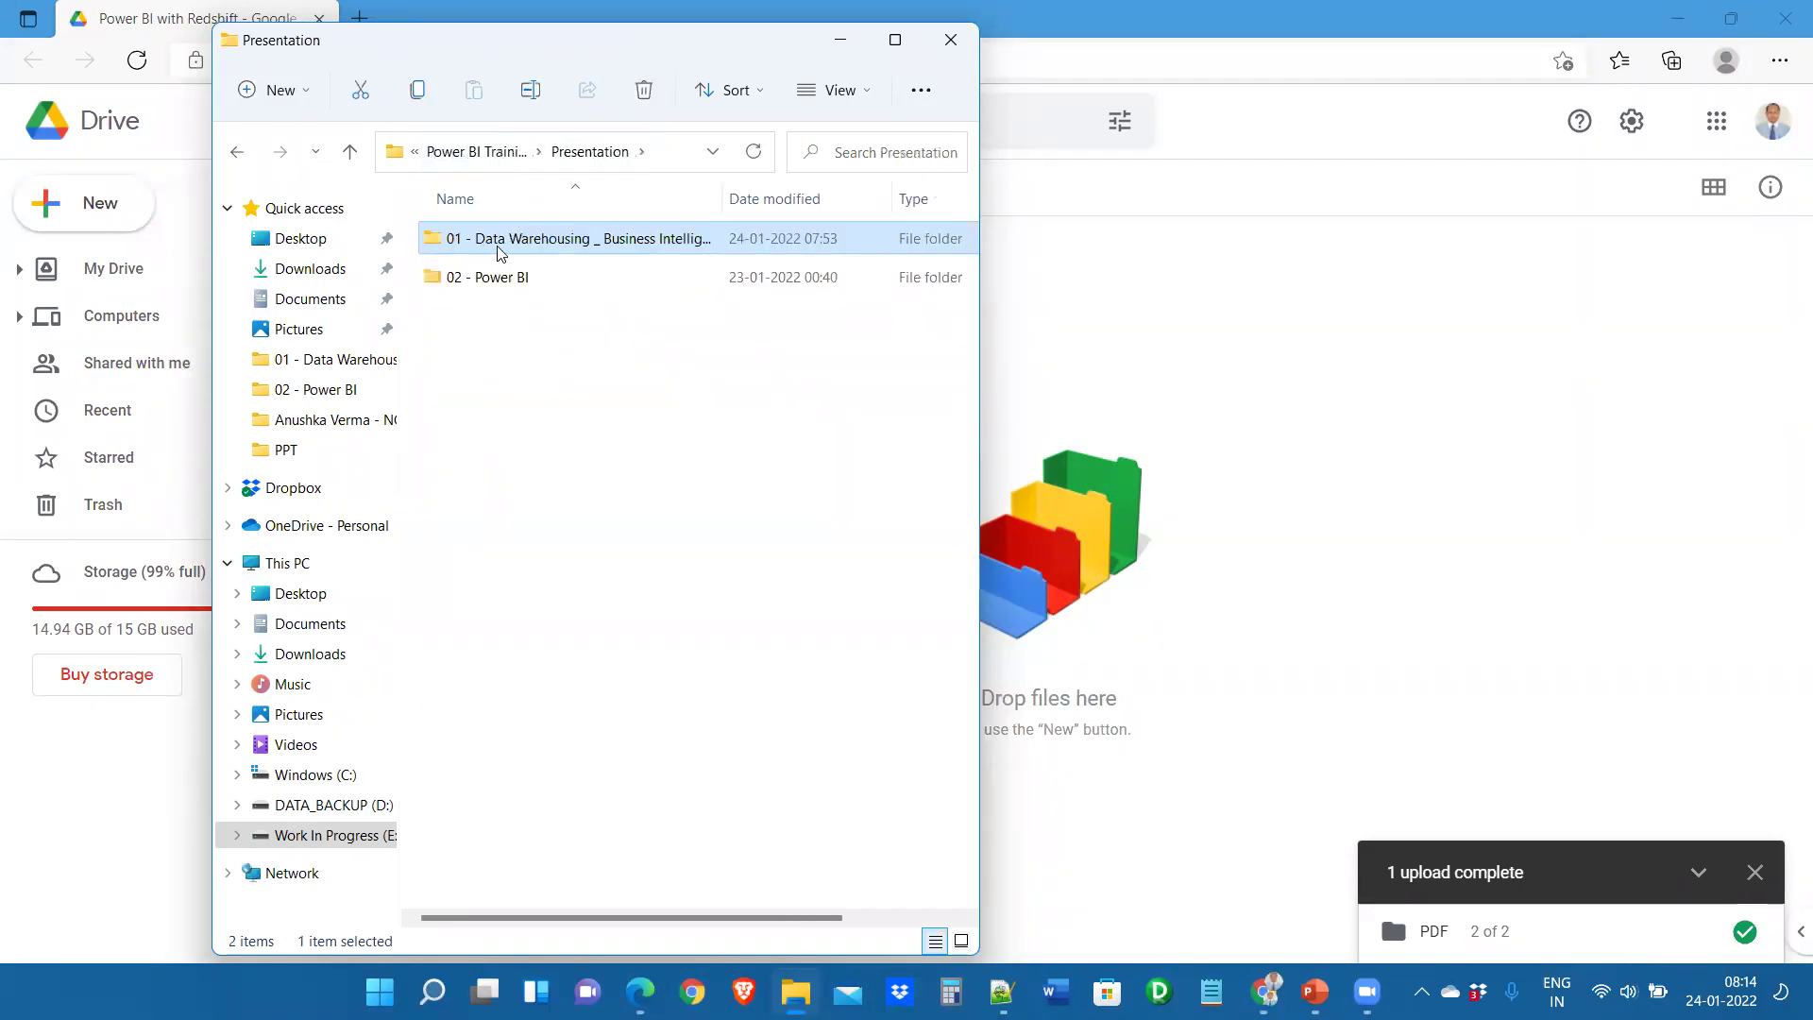
{"action": "left_click_drag", "start_coordinate": [503, 244], "coordinate": [1153, 393]}
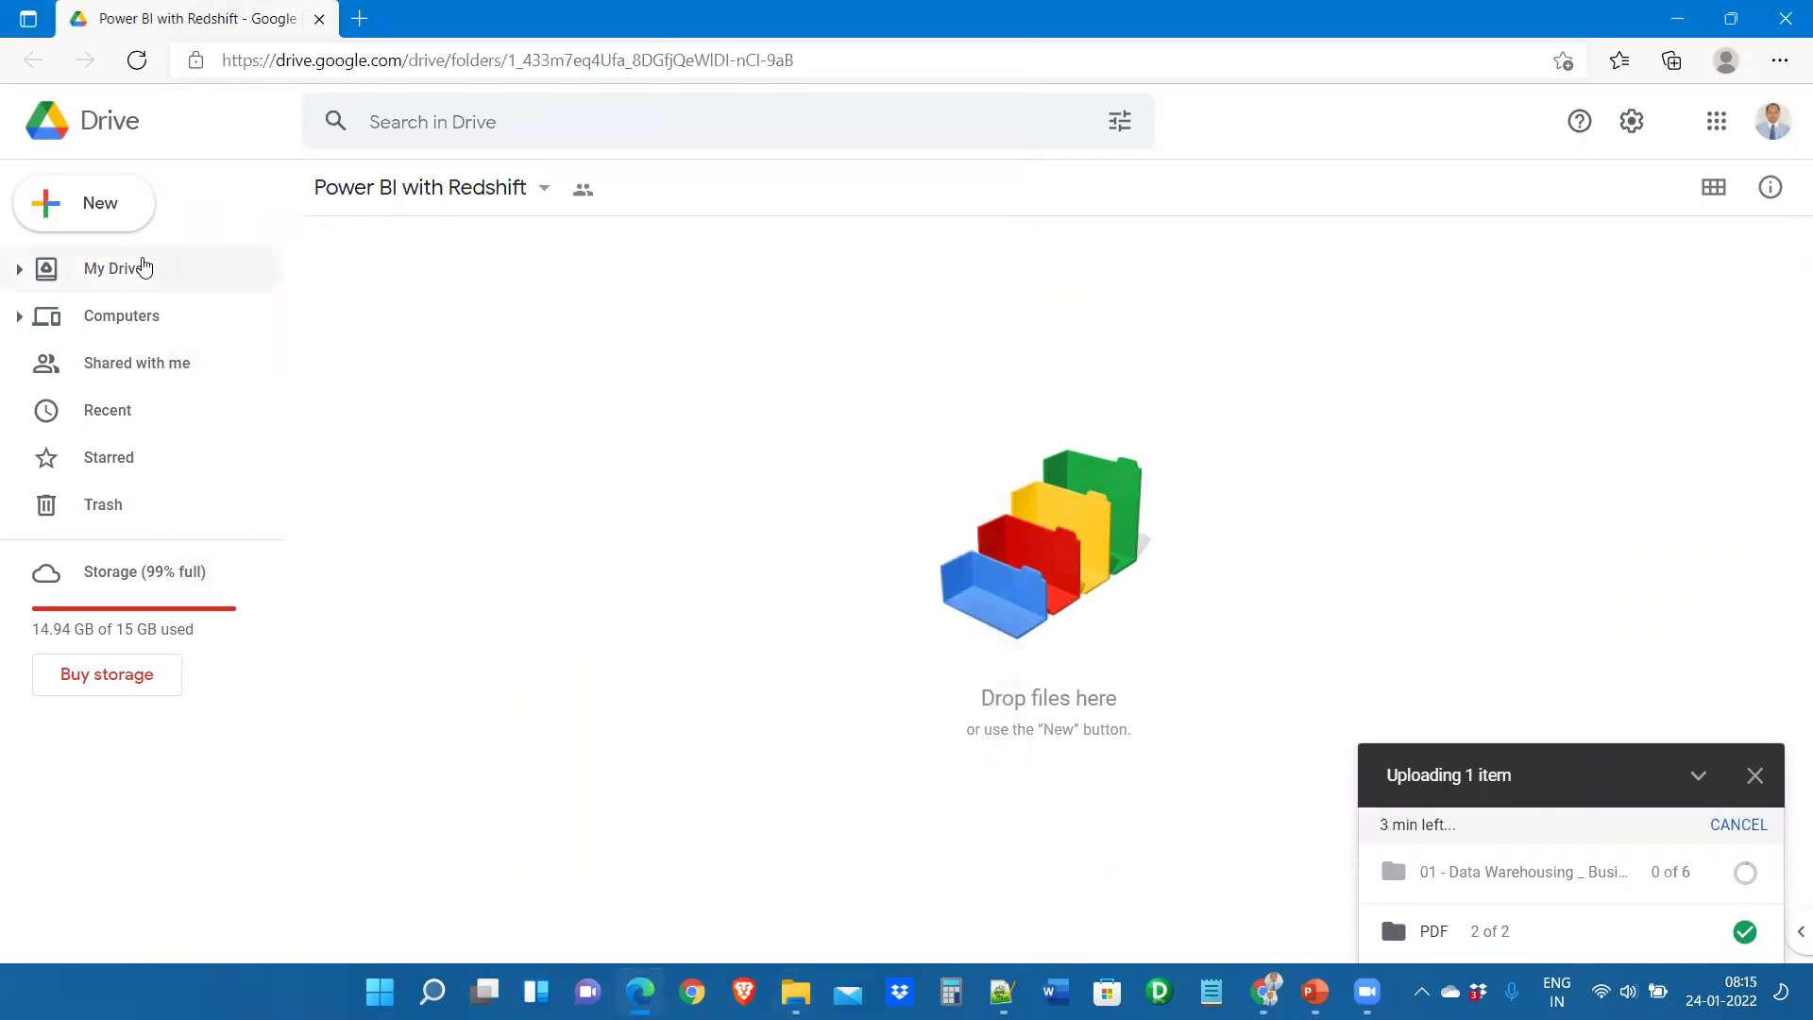
Reload the Drive folder's page and move the uploaded PDF folder to the trash
{"action": "left_click", "coordinate": [137, 60]}
{"action": "left_click", "coordinate": [1037, 193]}
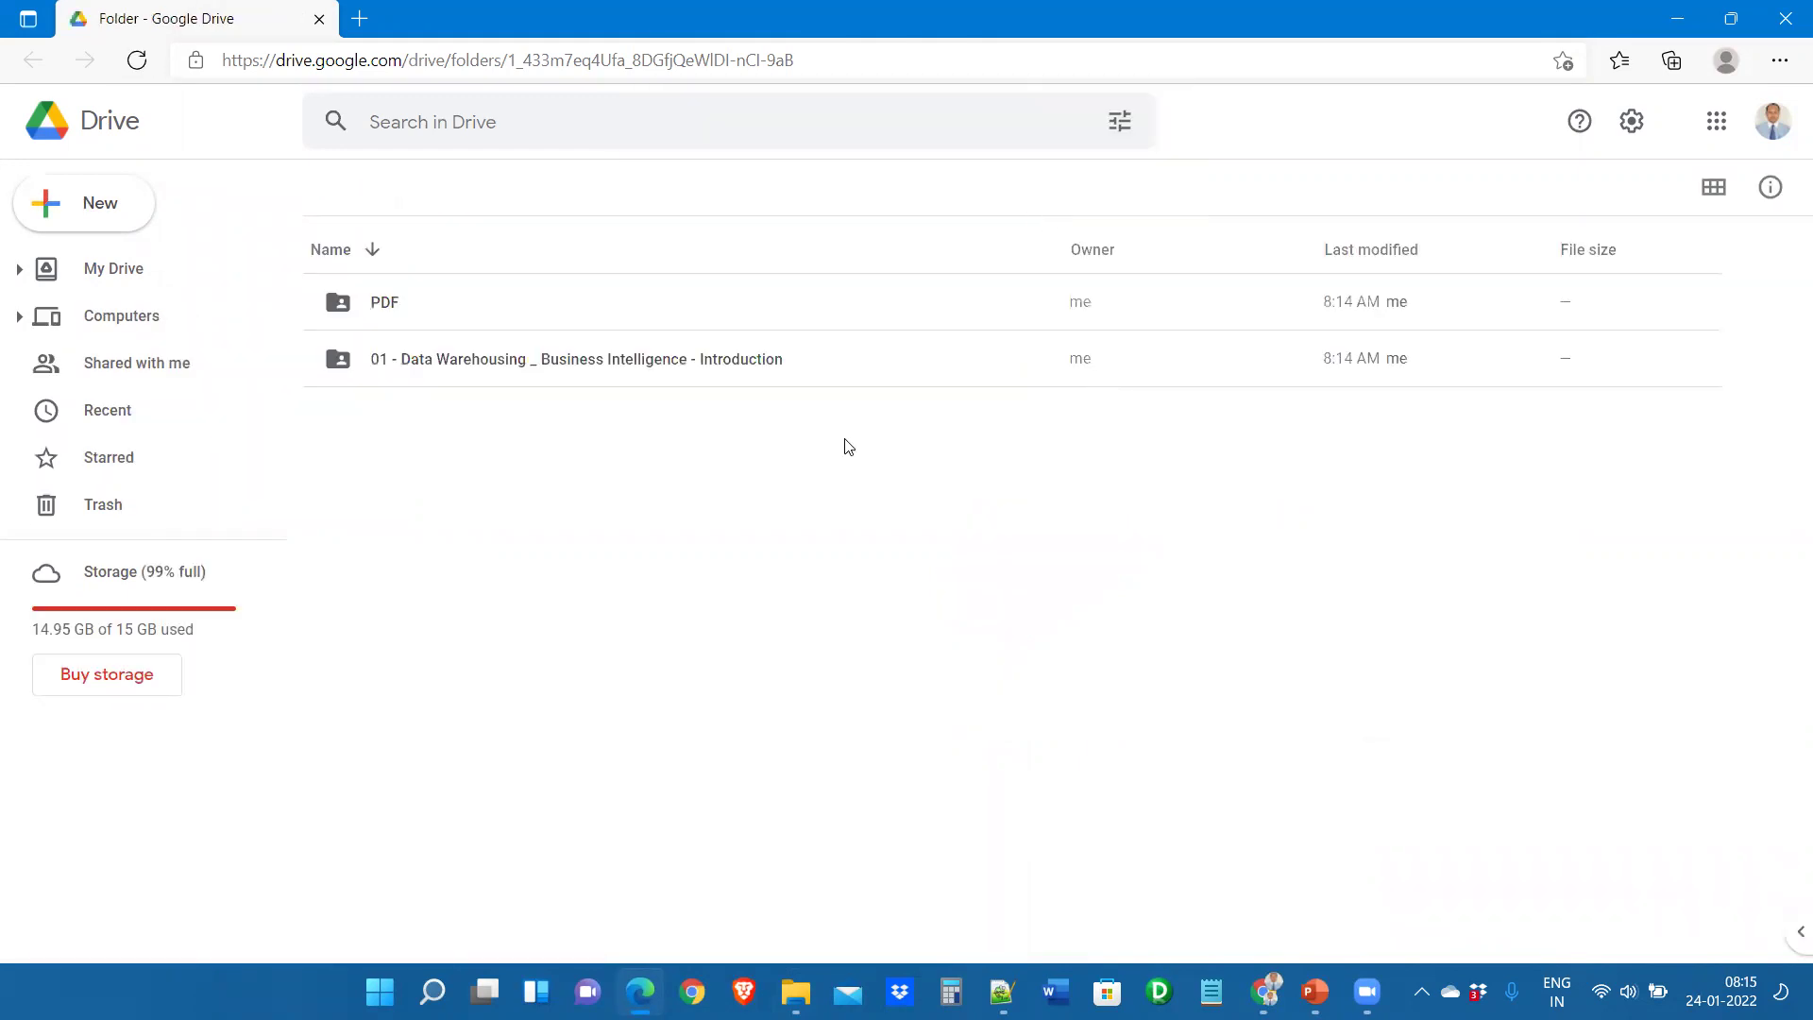
{"action": "left_click", "coordinate": [391, 302]}
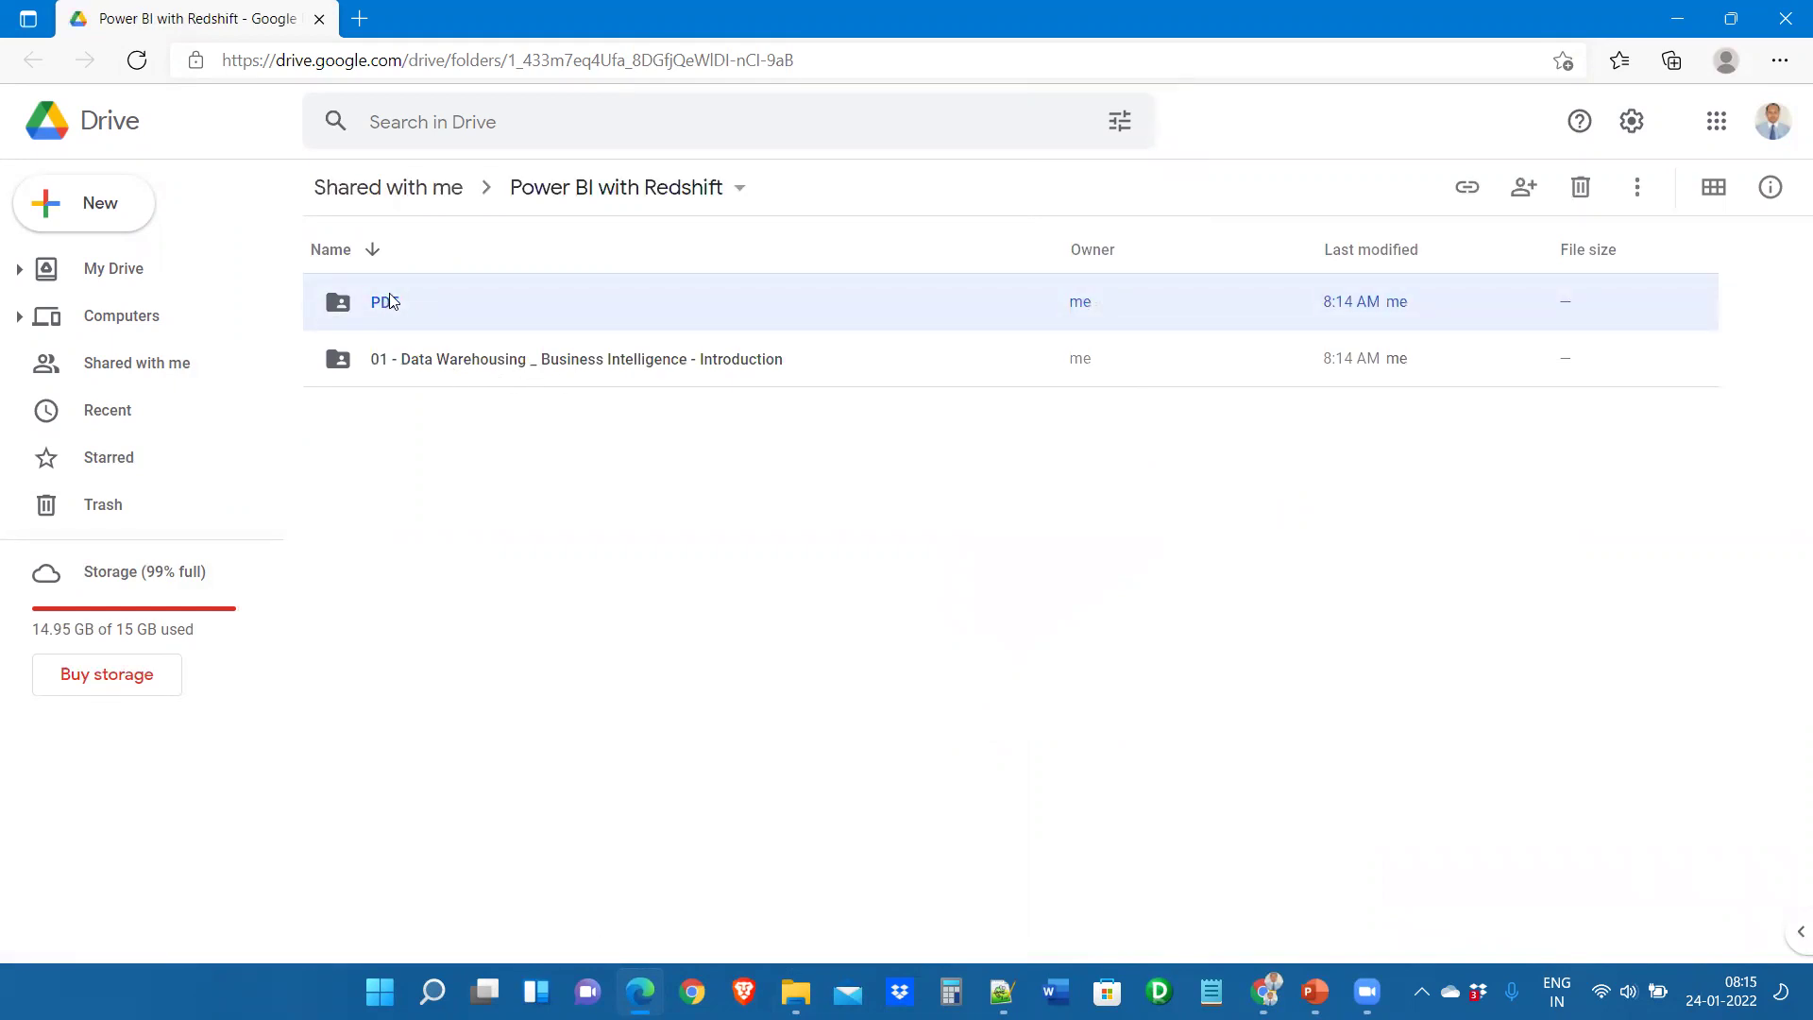
{"action": "key", "text": "Delete"}
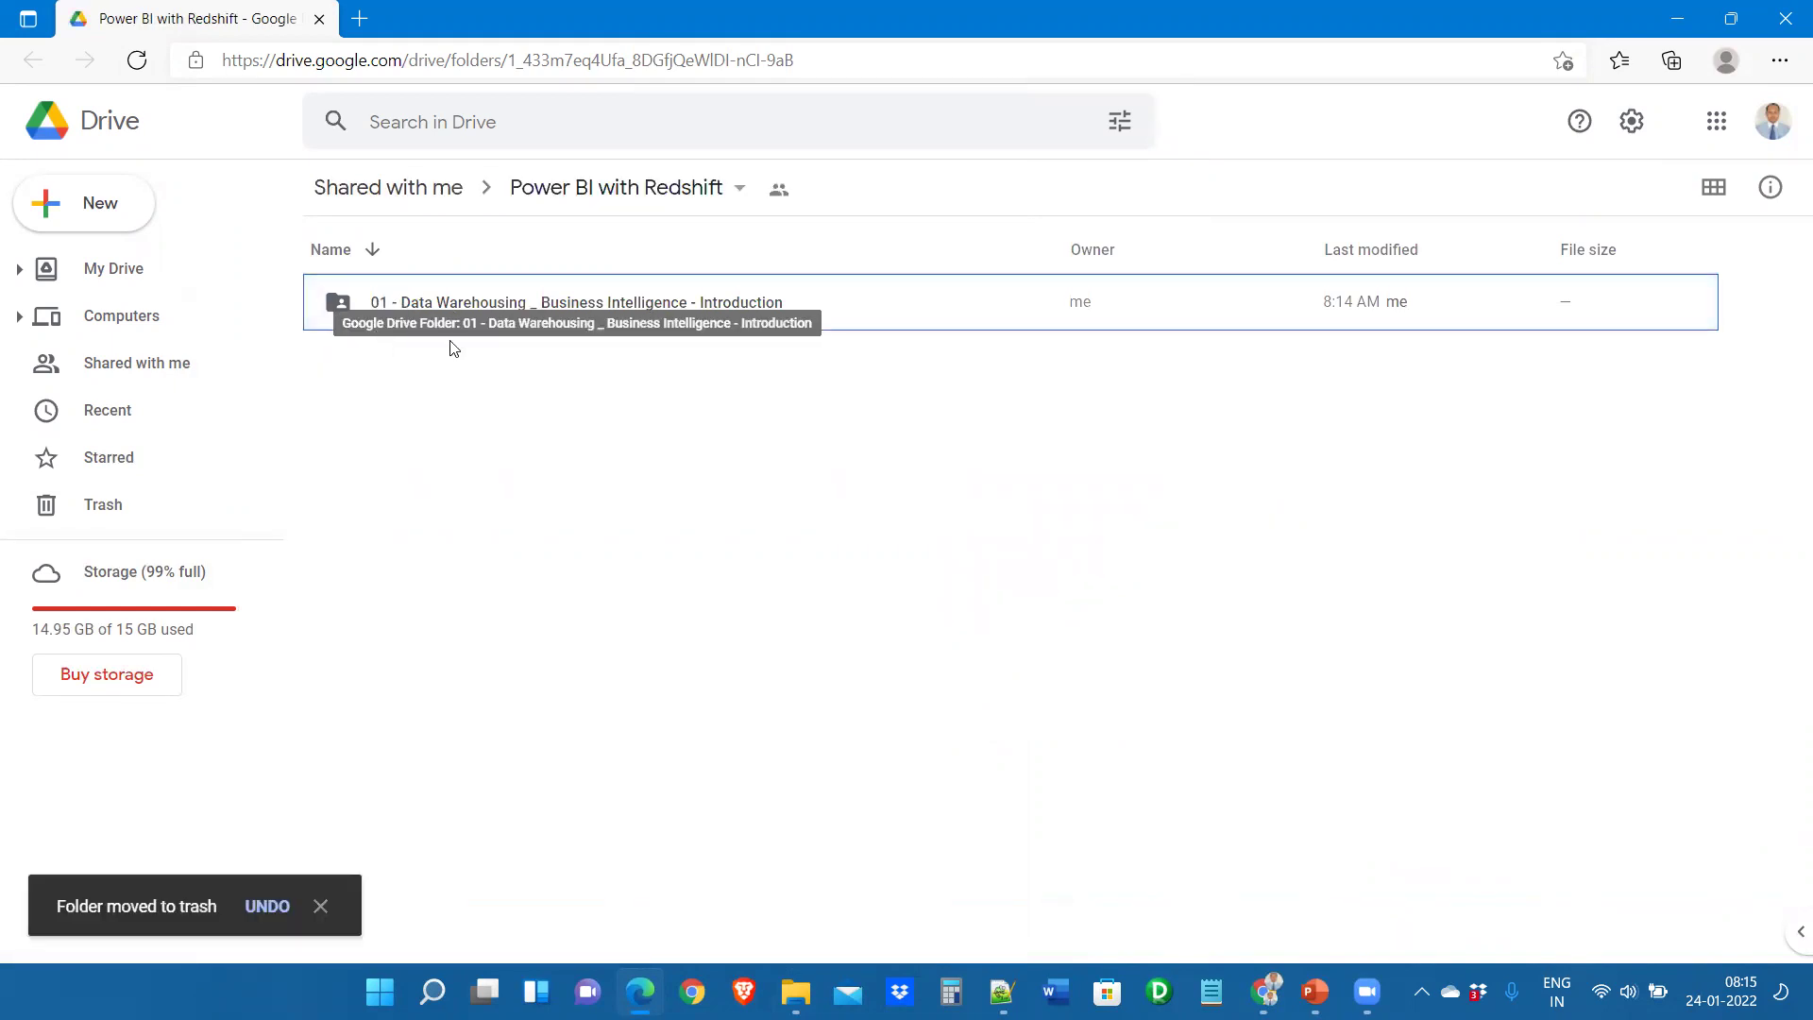
Permanently delete everything in the Drive trash, including the PDF folder
{"action": "left_click", "coordinate": [156, 510]}
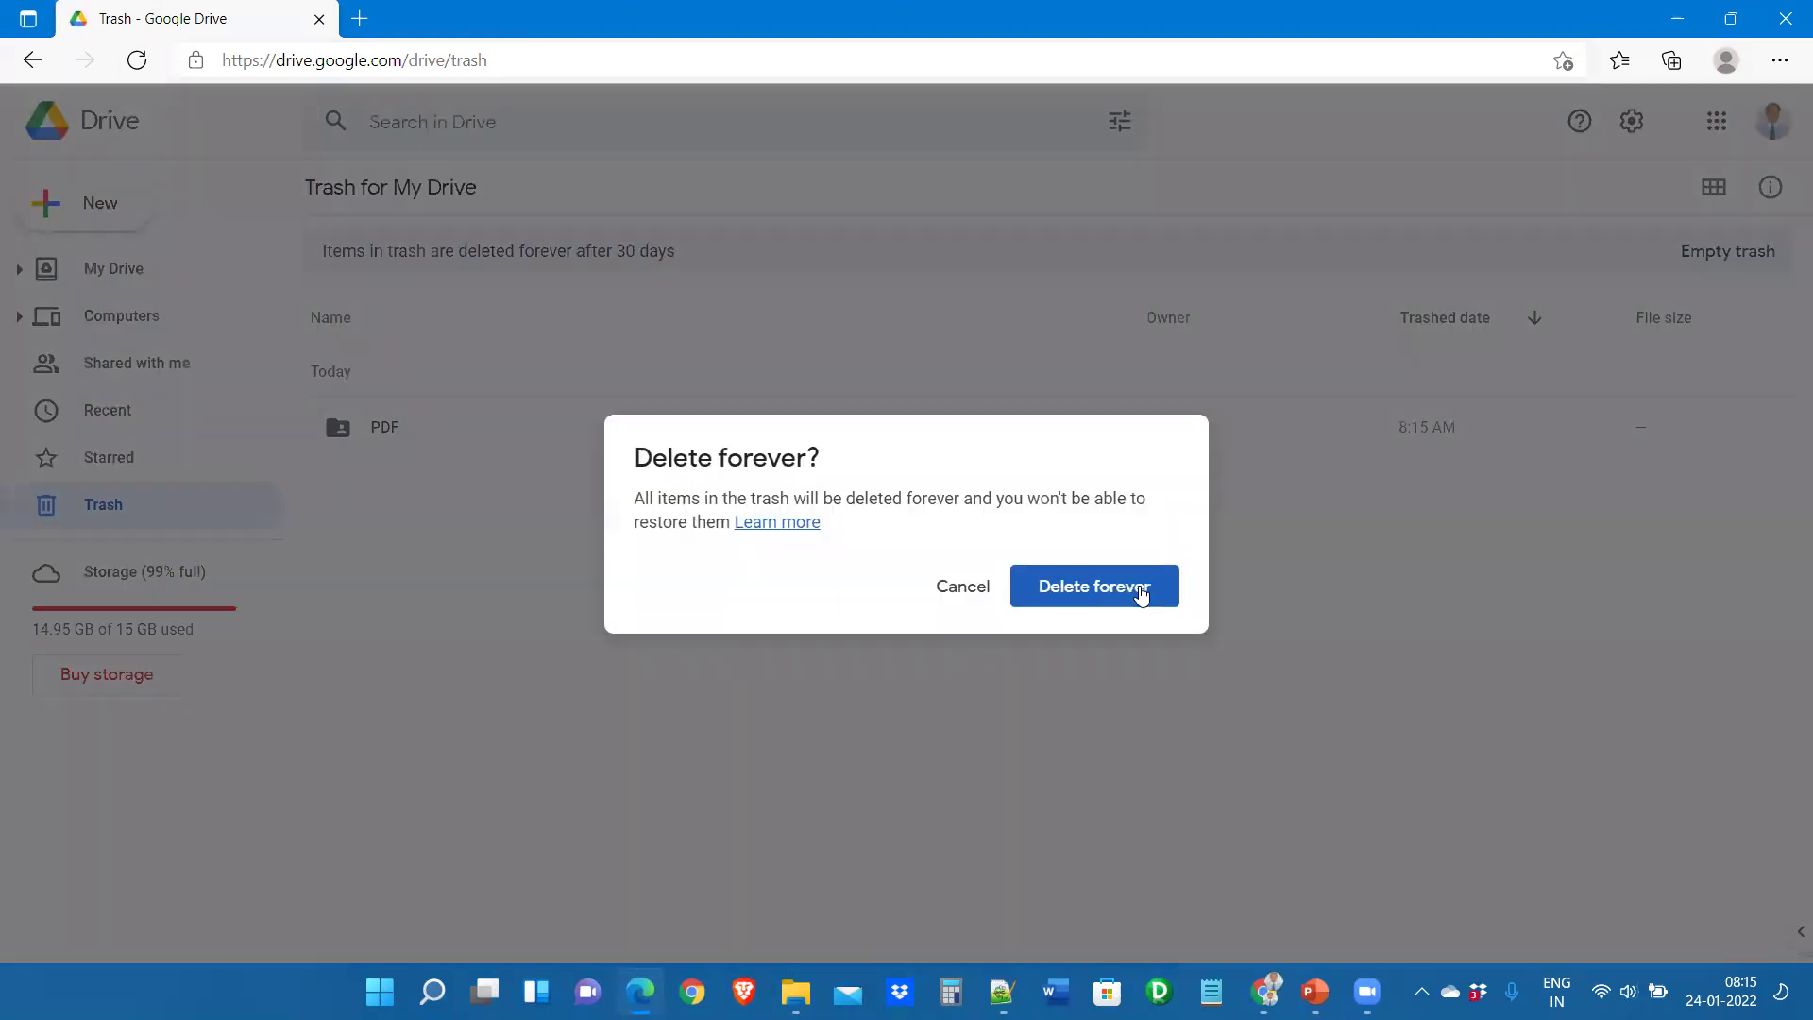
{"action": "left_click", "coordinate": [1139, 586]}
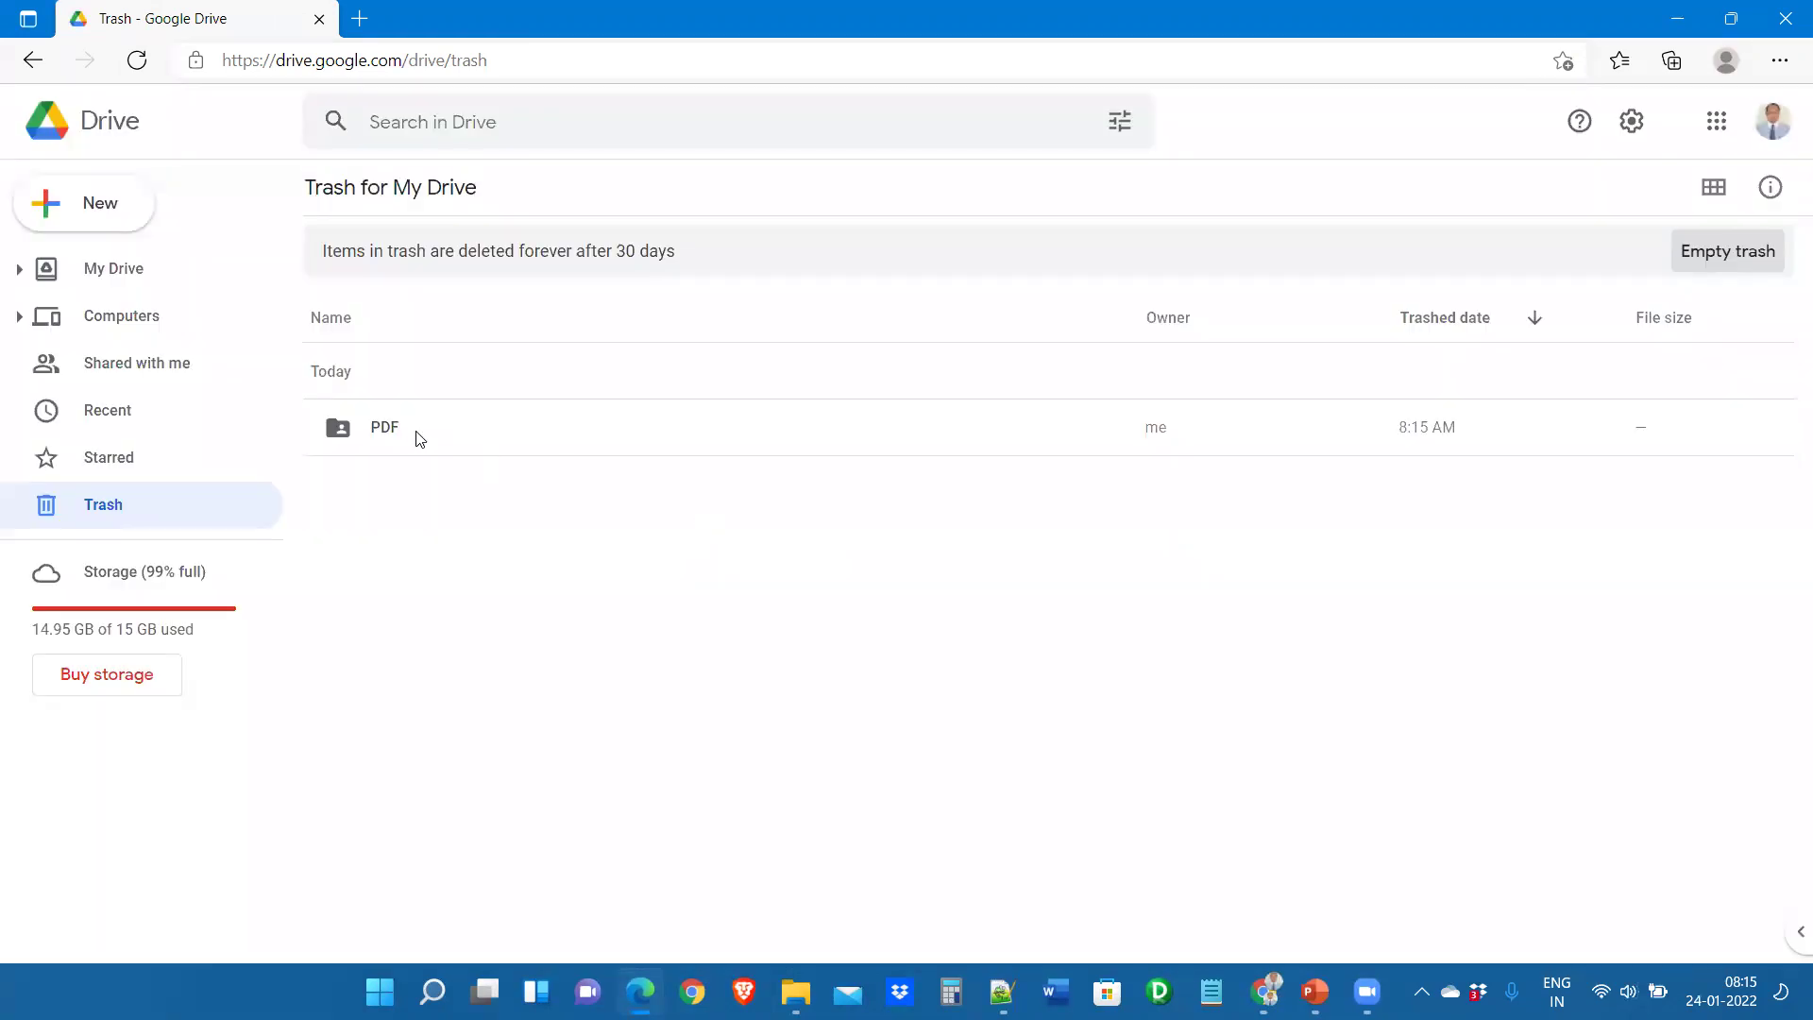
Look through My Drive and the Shared with me list, and return to the Power BI with Redshift folder
{"action": "left_click", "coordinate": [167, 276]}
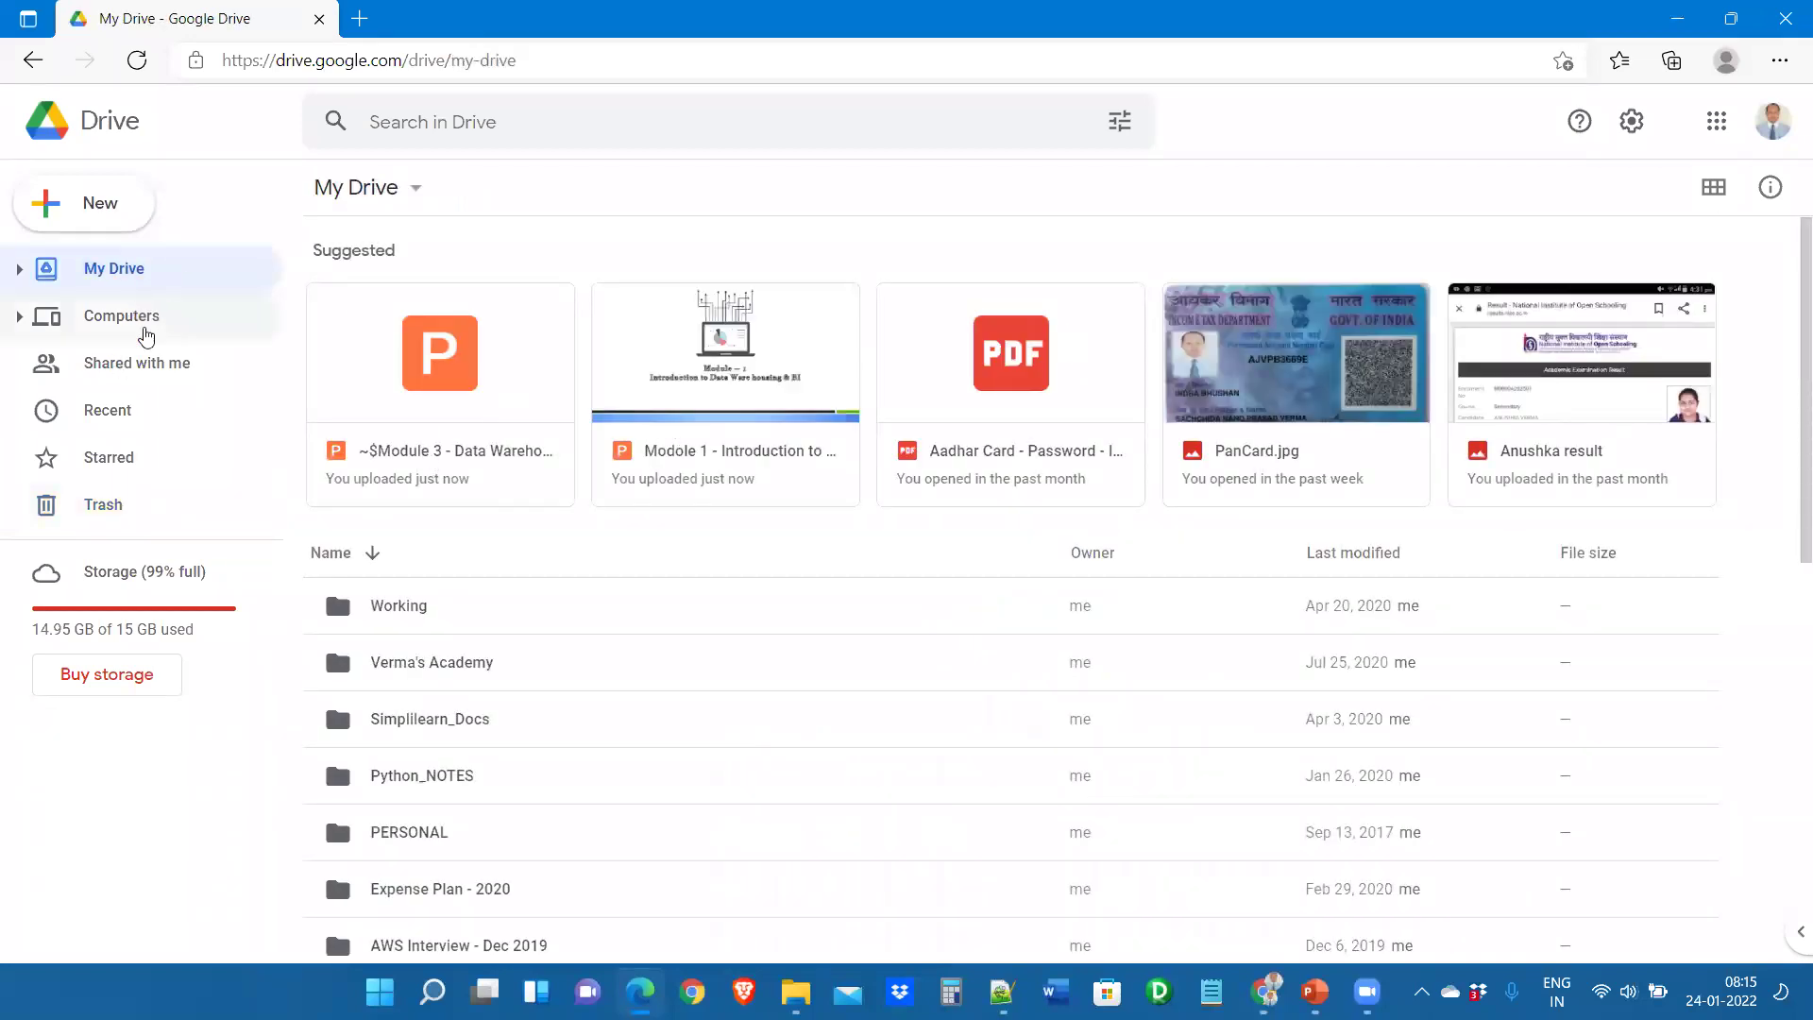
{"action": "left_click", "coordinate": [164, 379]}
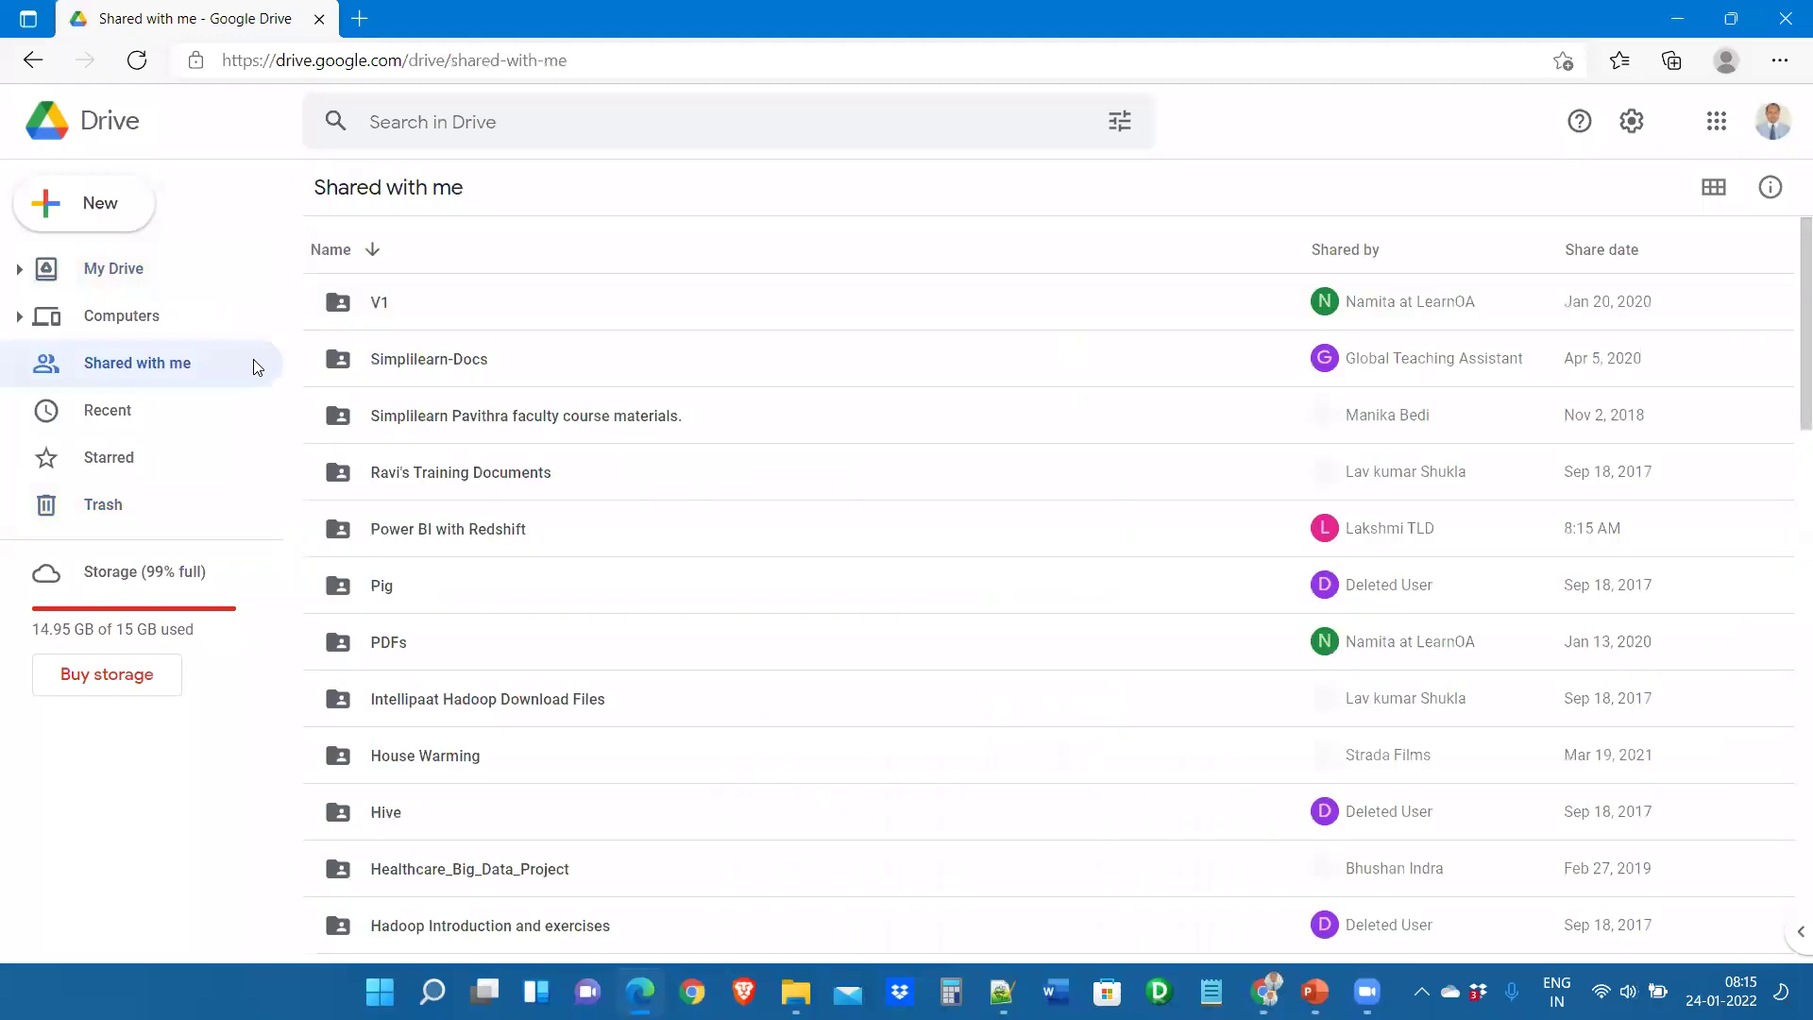
{"action": "scroll", "coordinate": [556, 603], "scroll_direction": "down", "scroll_amount": 7}
{"action": "scroll", "coordinate": [556, 602], "scroll_direction": "down", "scroll_amount": 15}
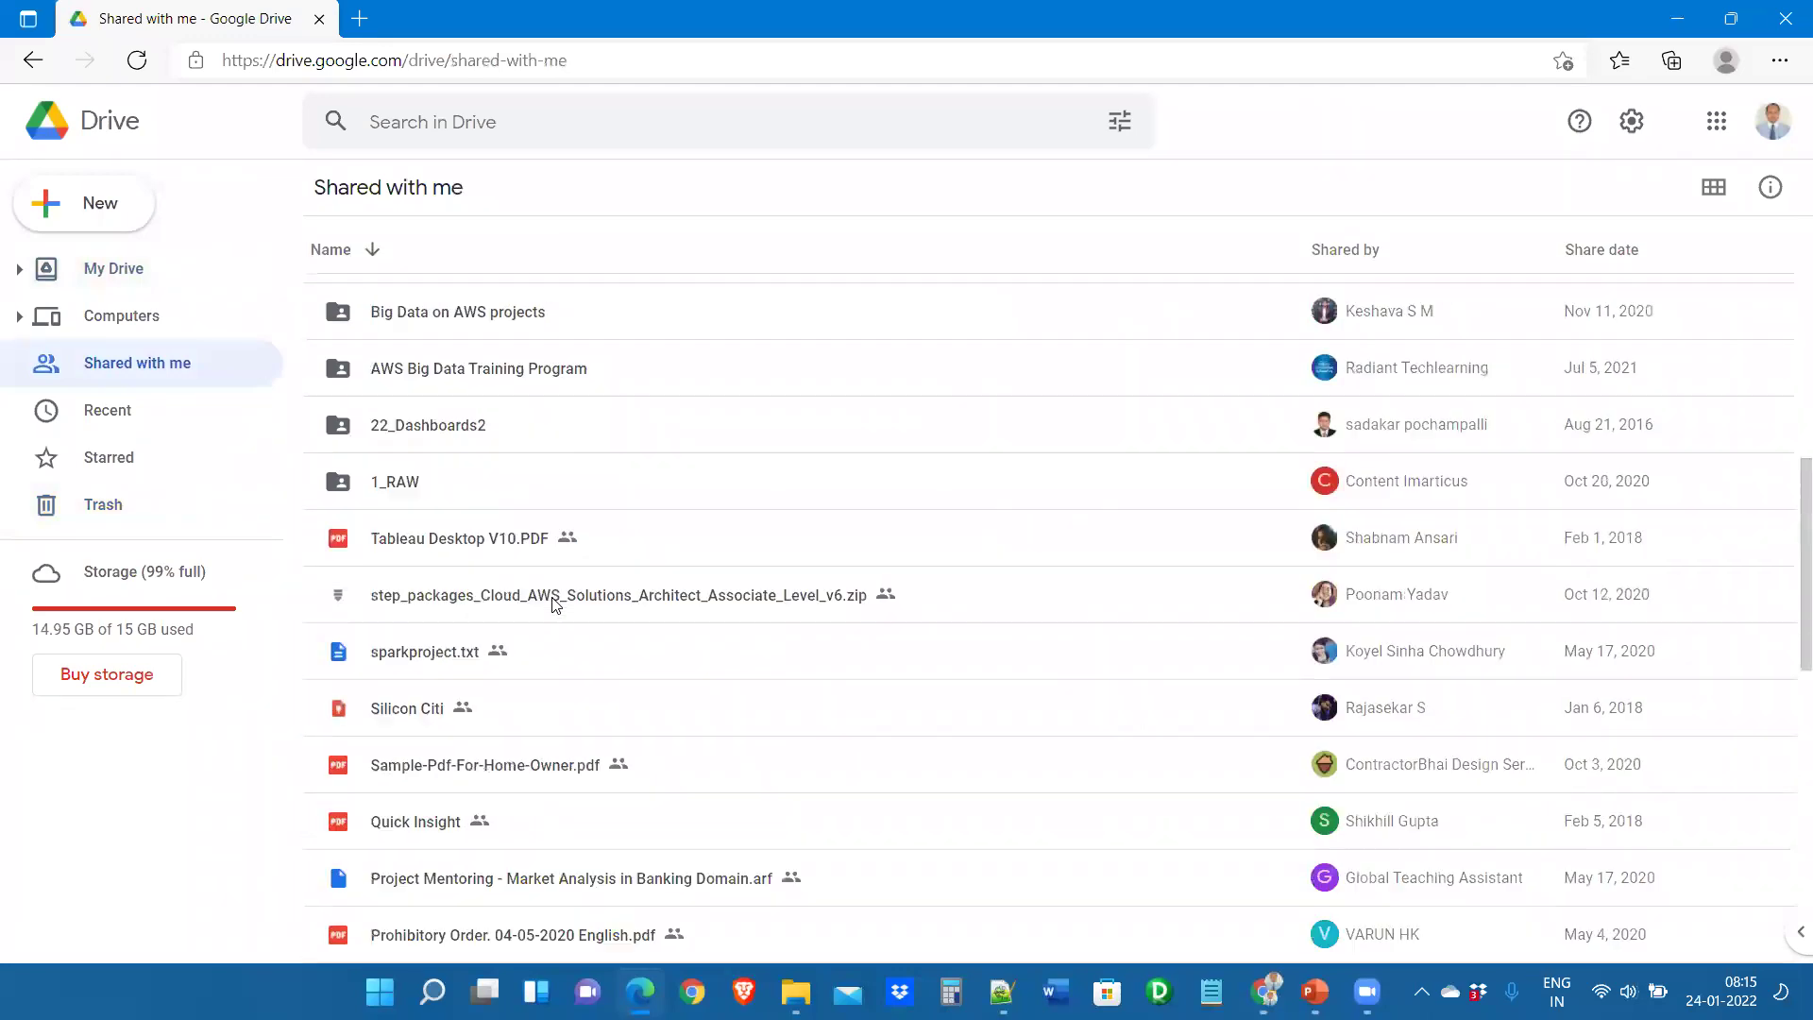
{"action": "left_click", "coordinate": [45, 60]}
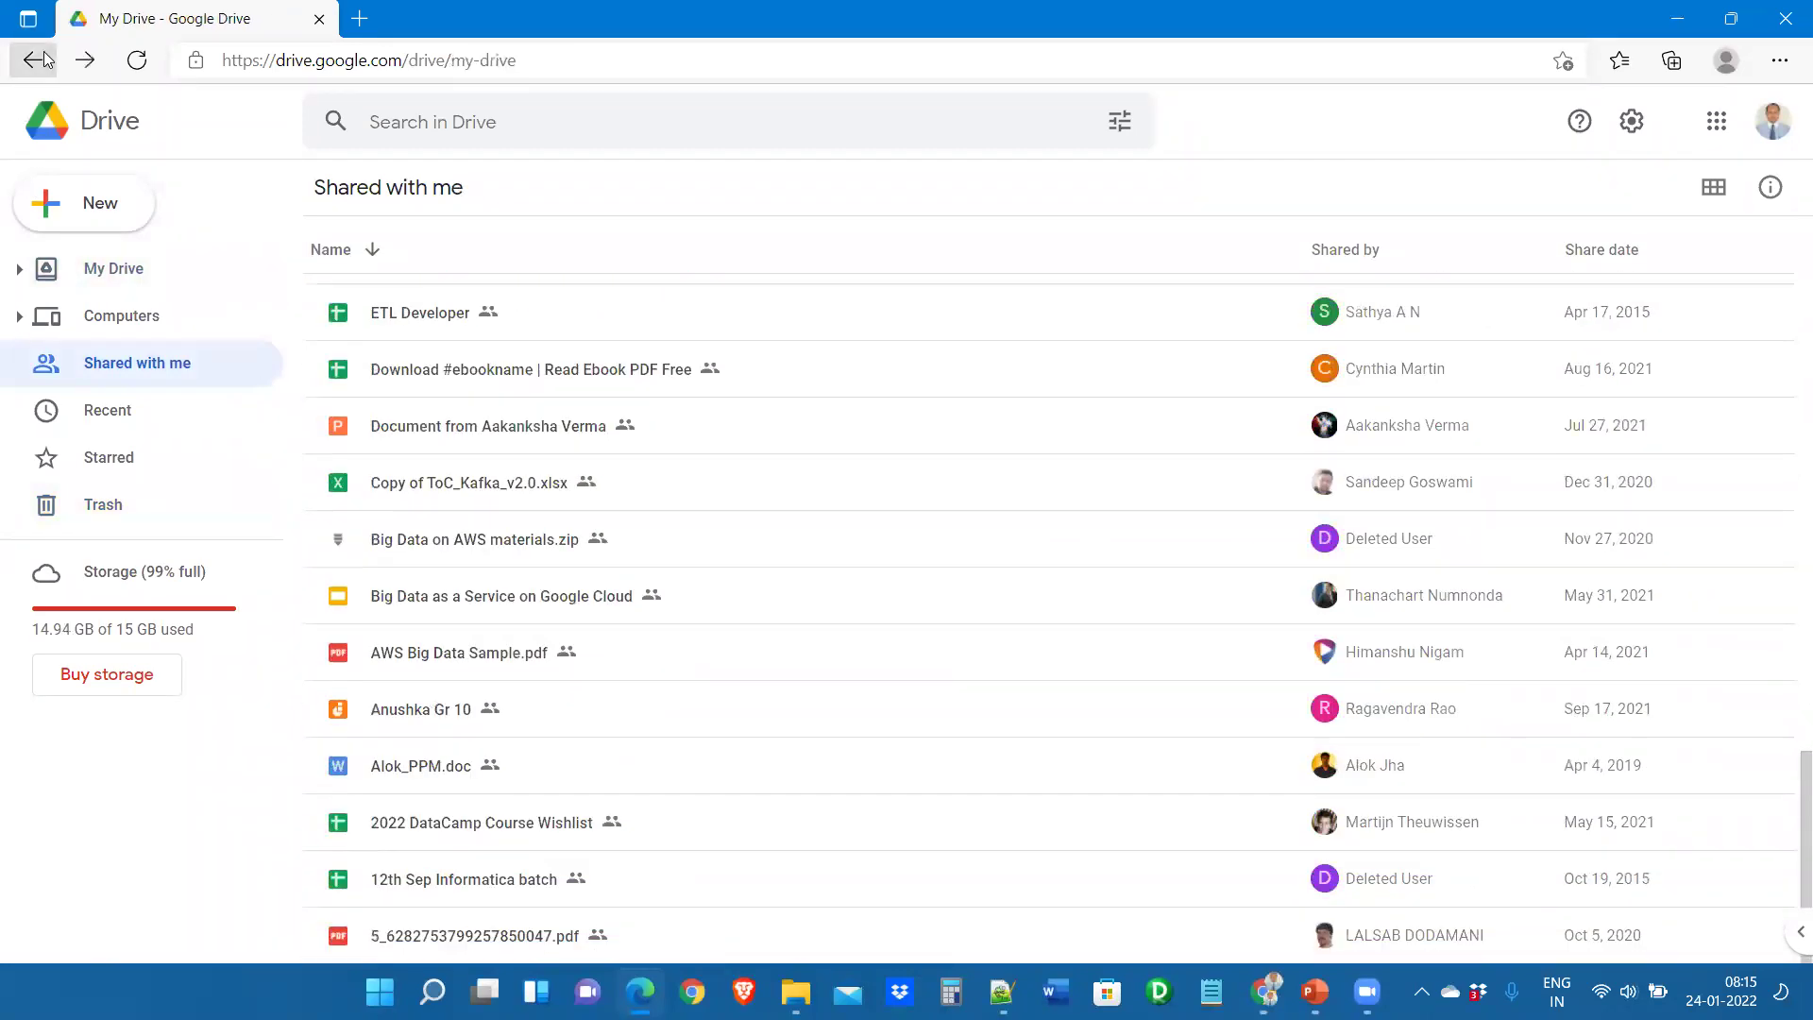
{"action": "left_click", "coordinate": [44, 60]}
{"action": "left_click", "coordinate": [38, 61]}
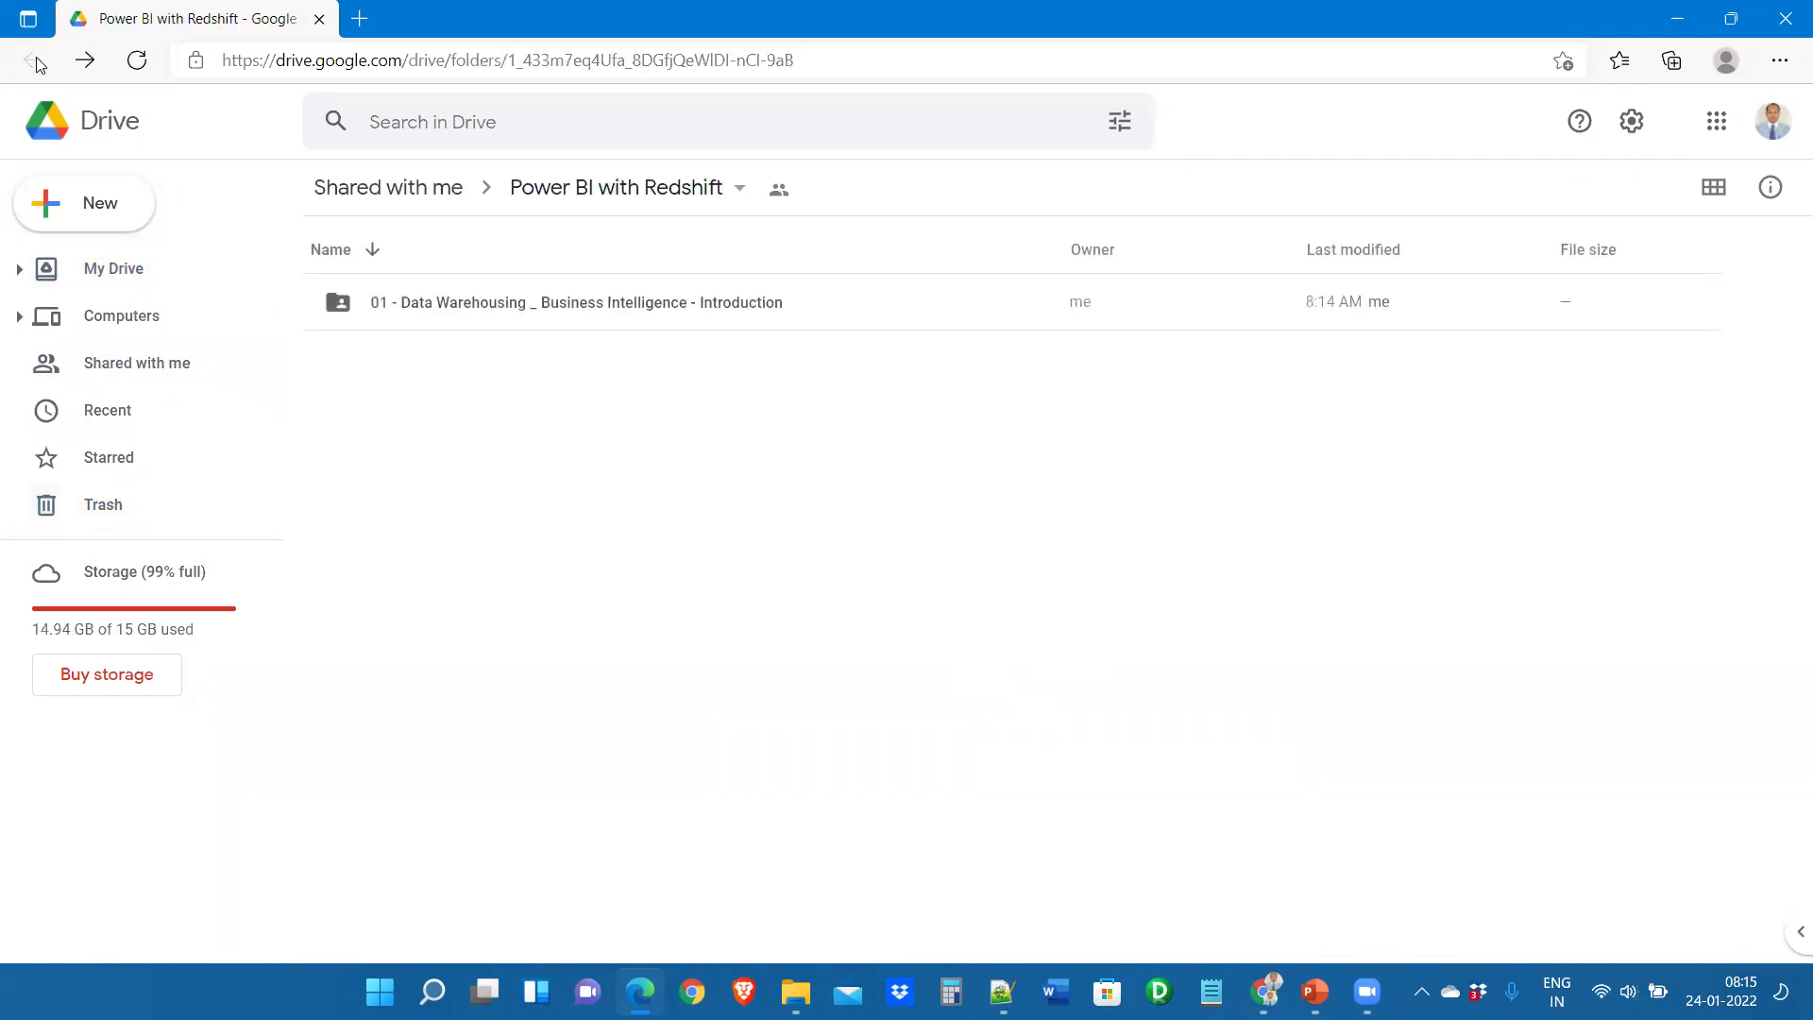
Examine the files in the uploaded "01 - Data Warehousing _ Business Intelligence - Introduction" folder and the local Presentation folder
{"action": "double_click", "coordinate": [600, 298]}
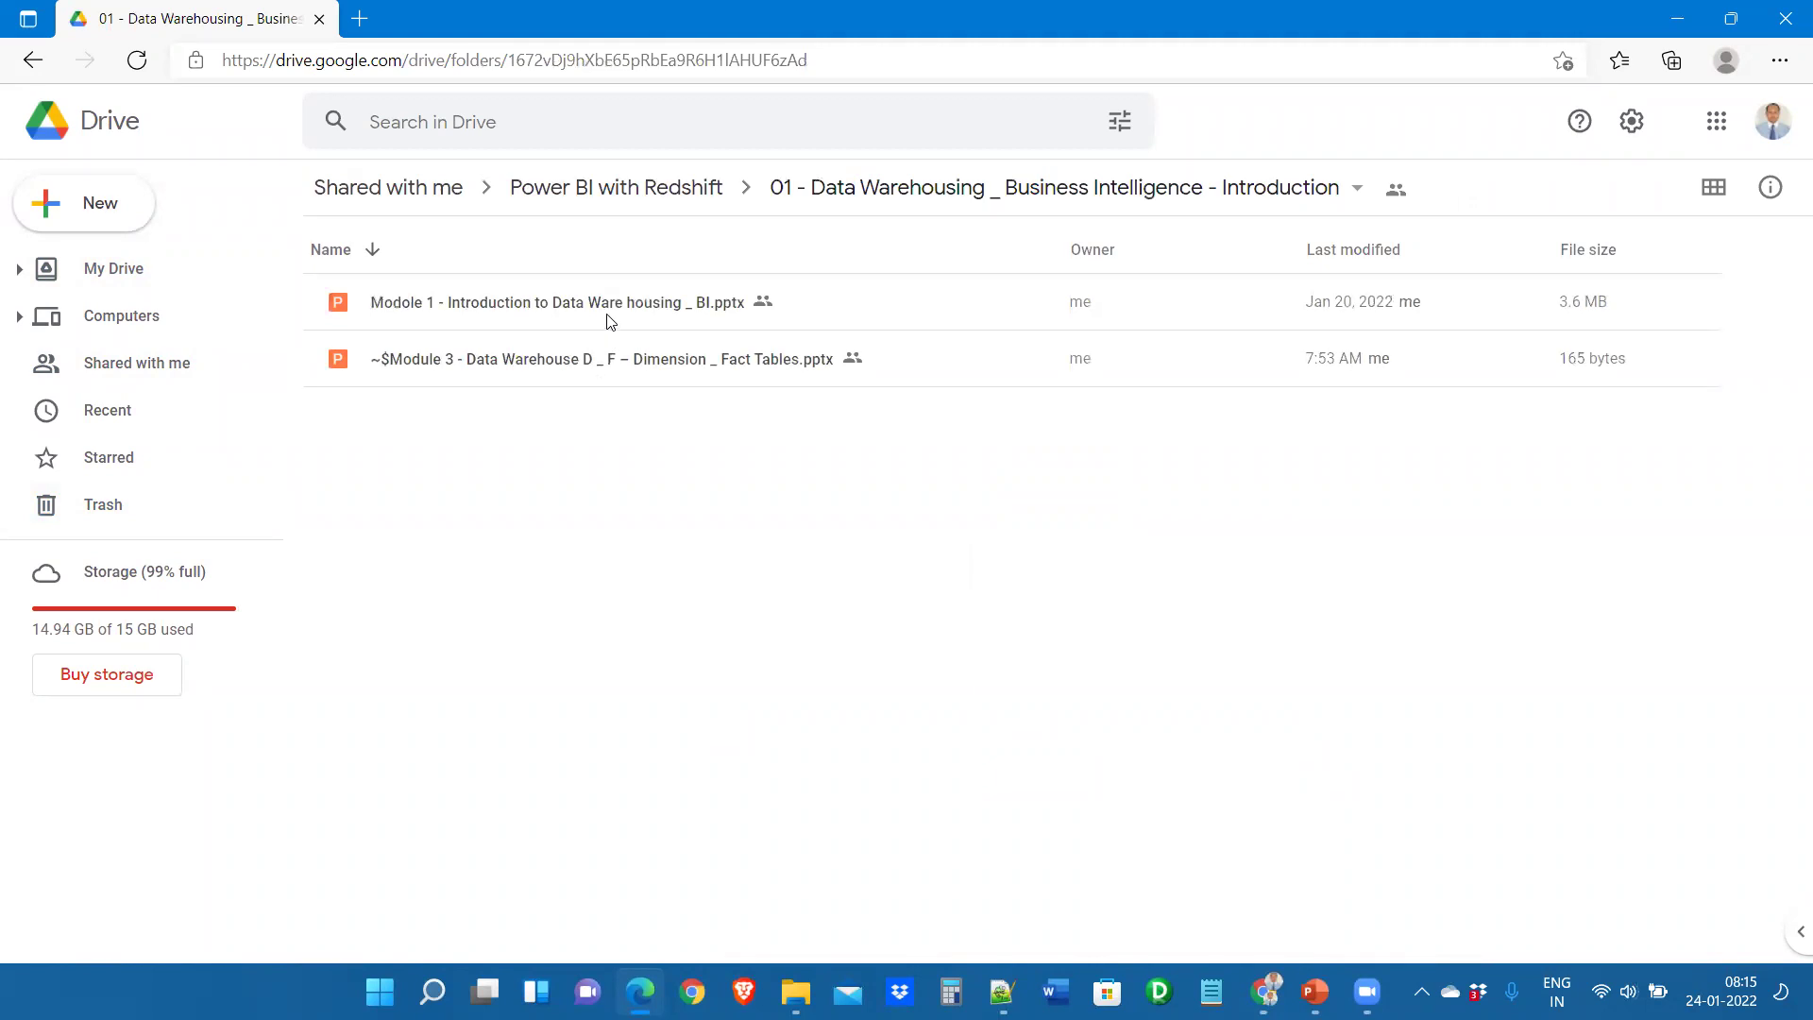
{"action": "left_click", "coordinate": [604, 187]}
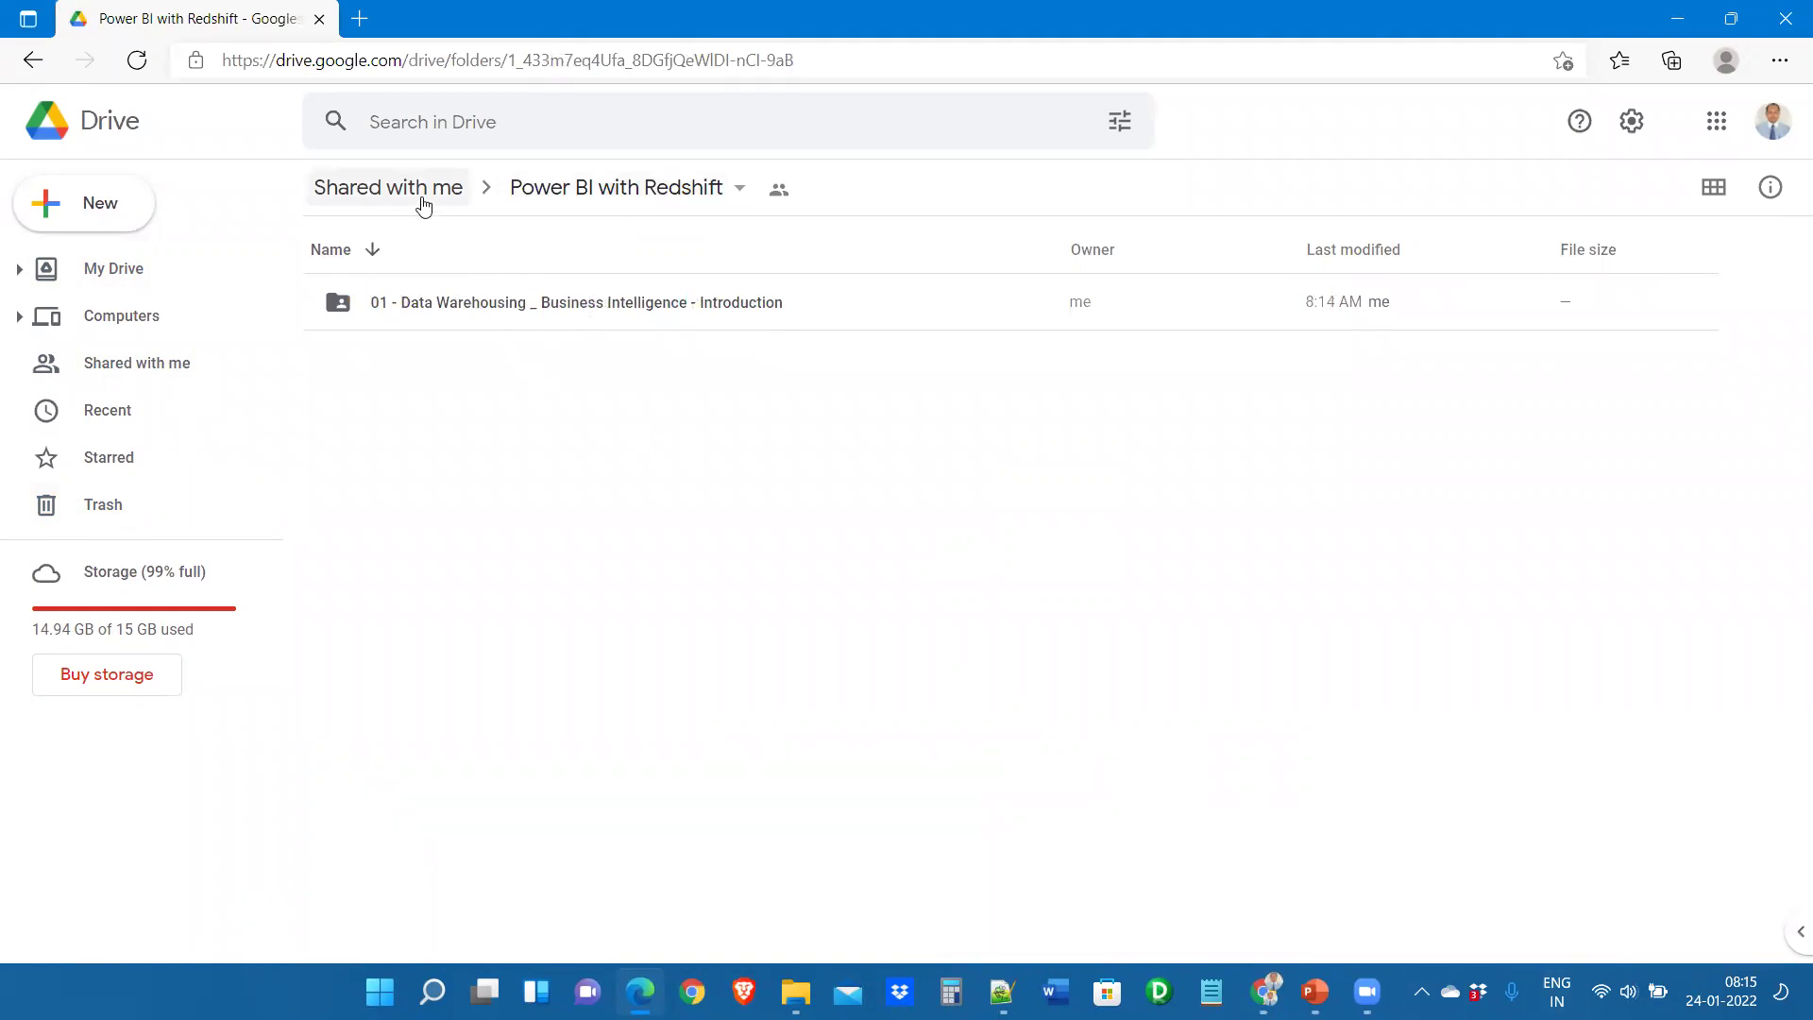
{"action": "double_click", "coordinate": [543, 316]}
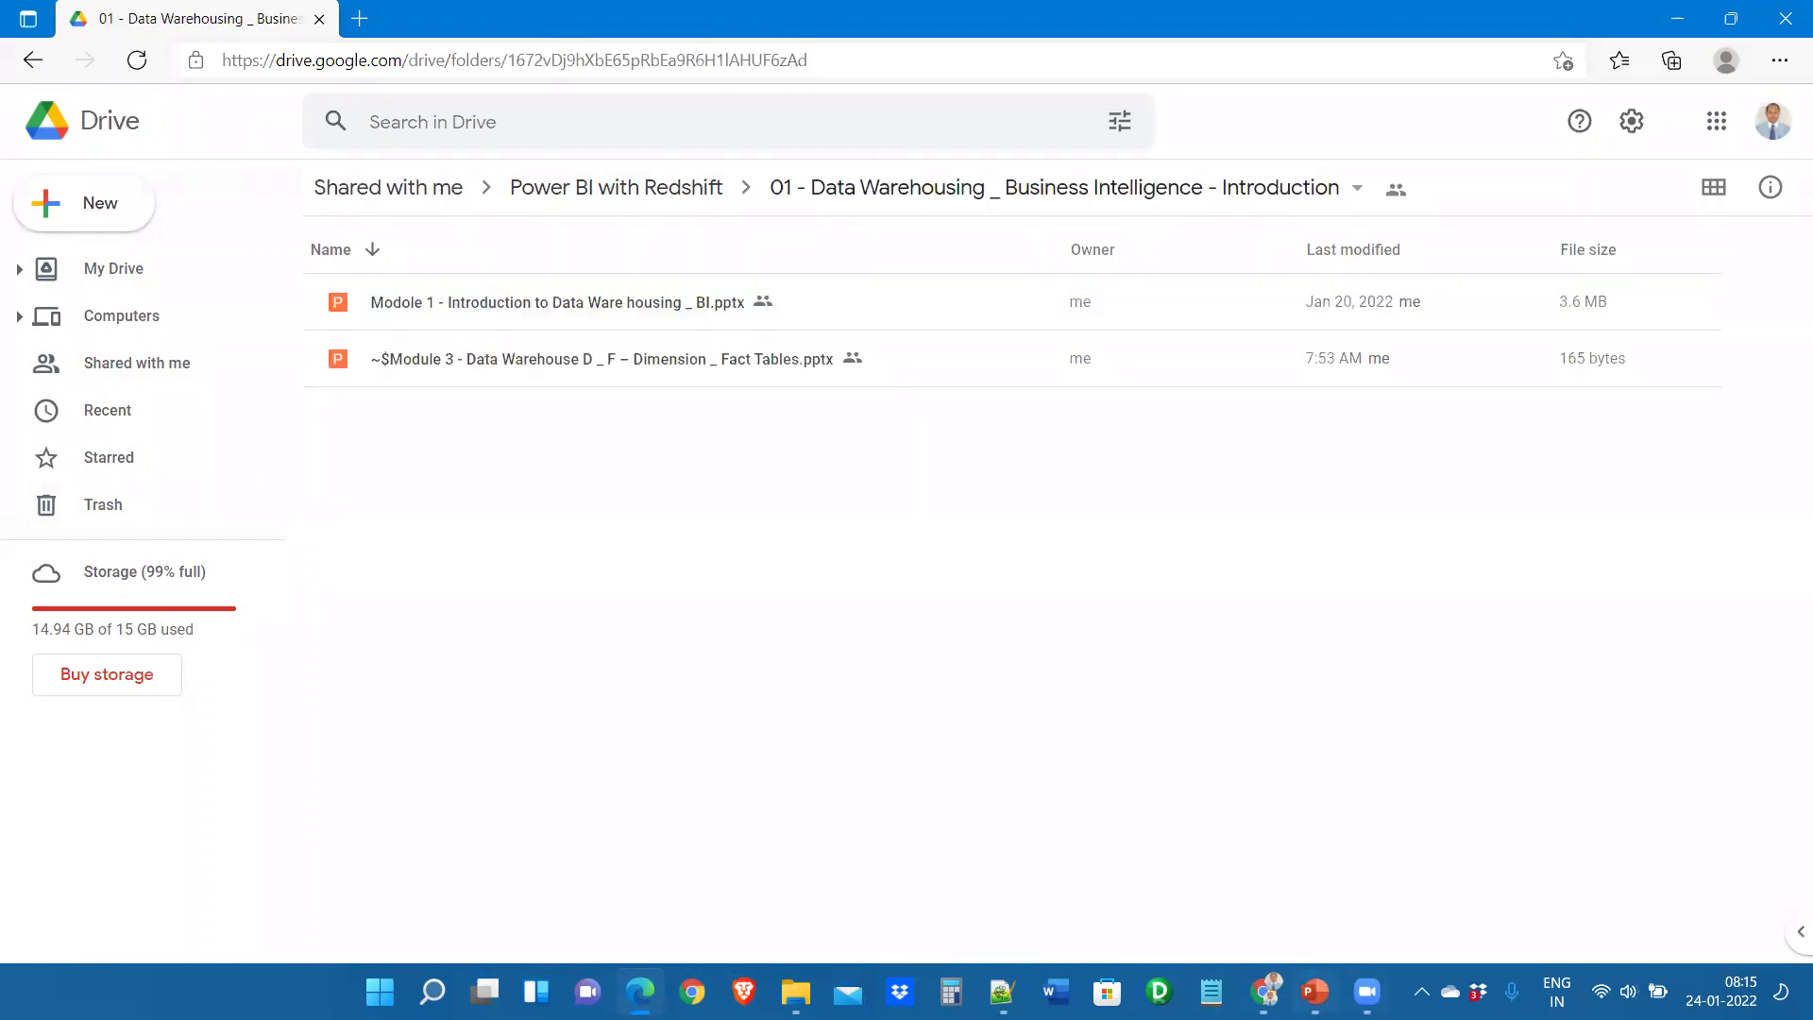
{"action": "left_click", "coordinate": [1421, 991]}
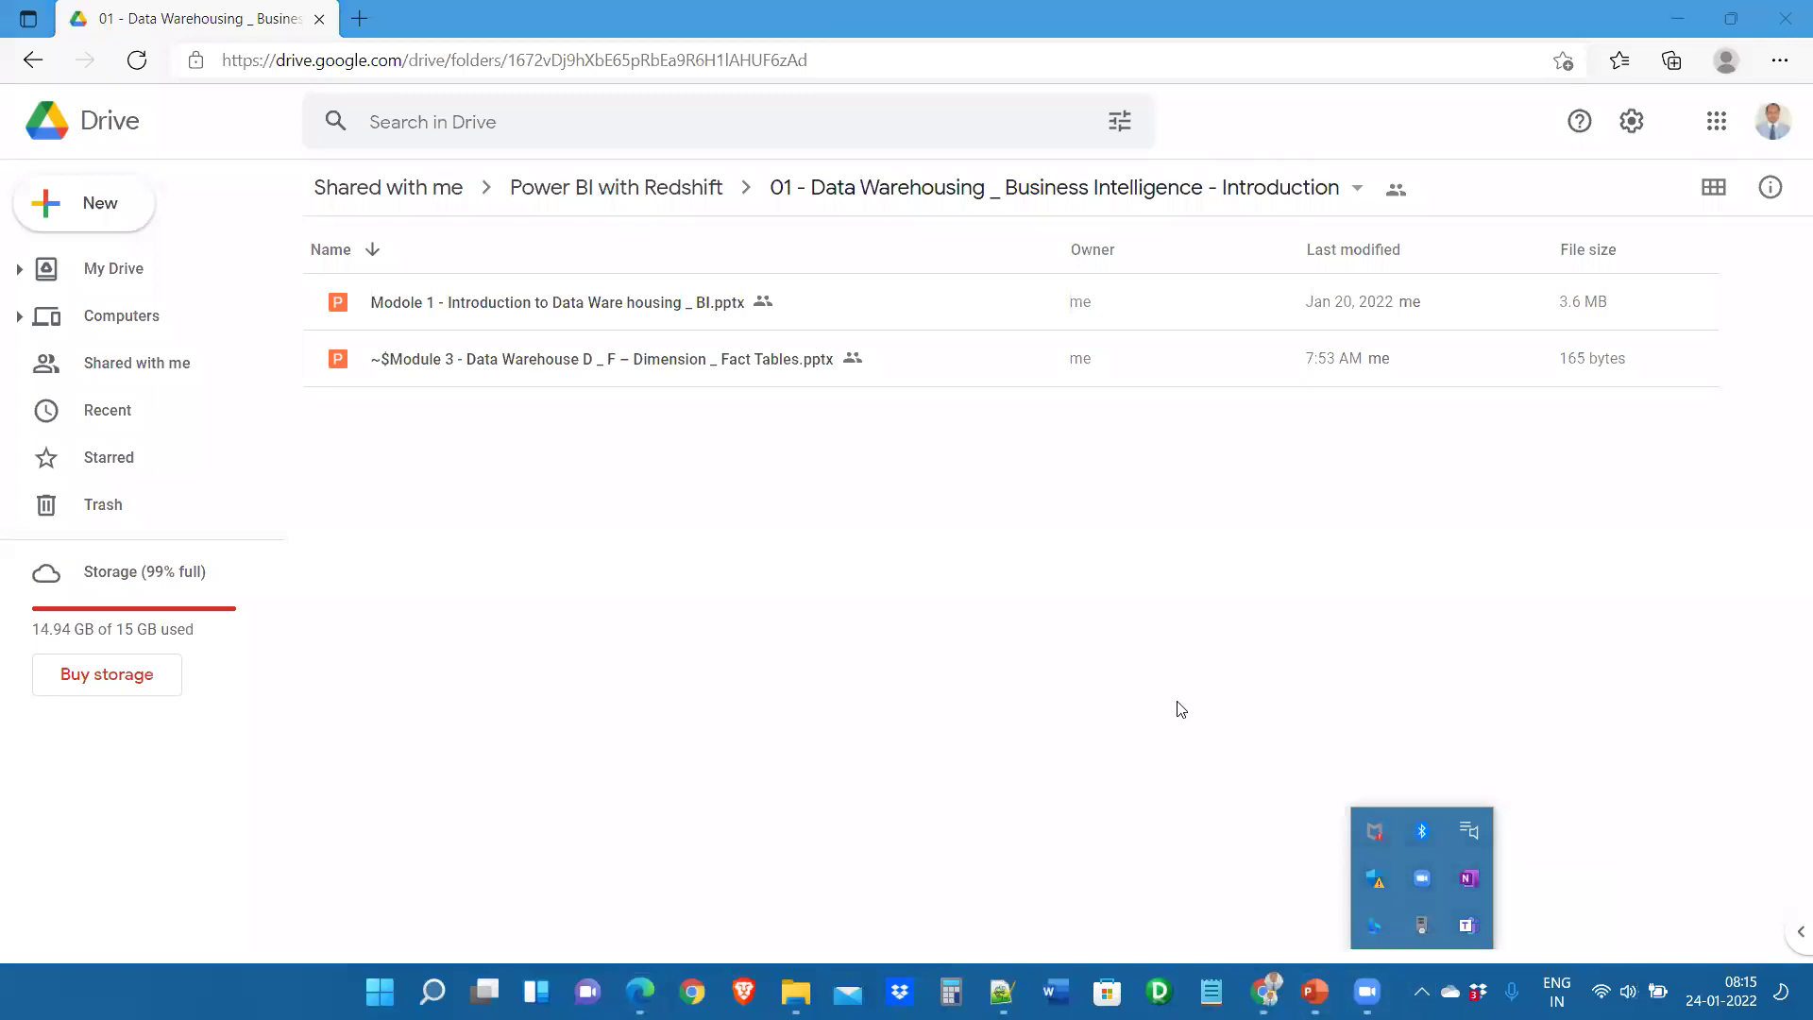
{"action": "left_click", "coordinate": [803, 990]}
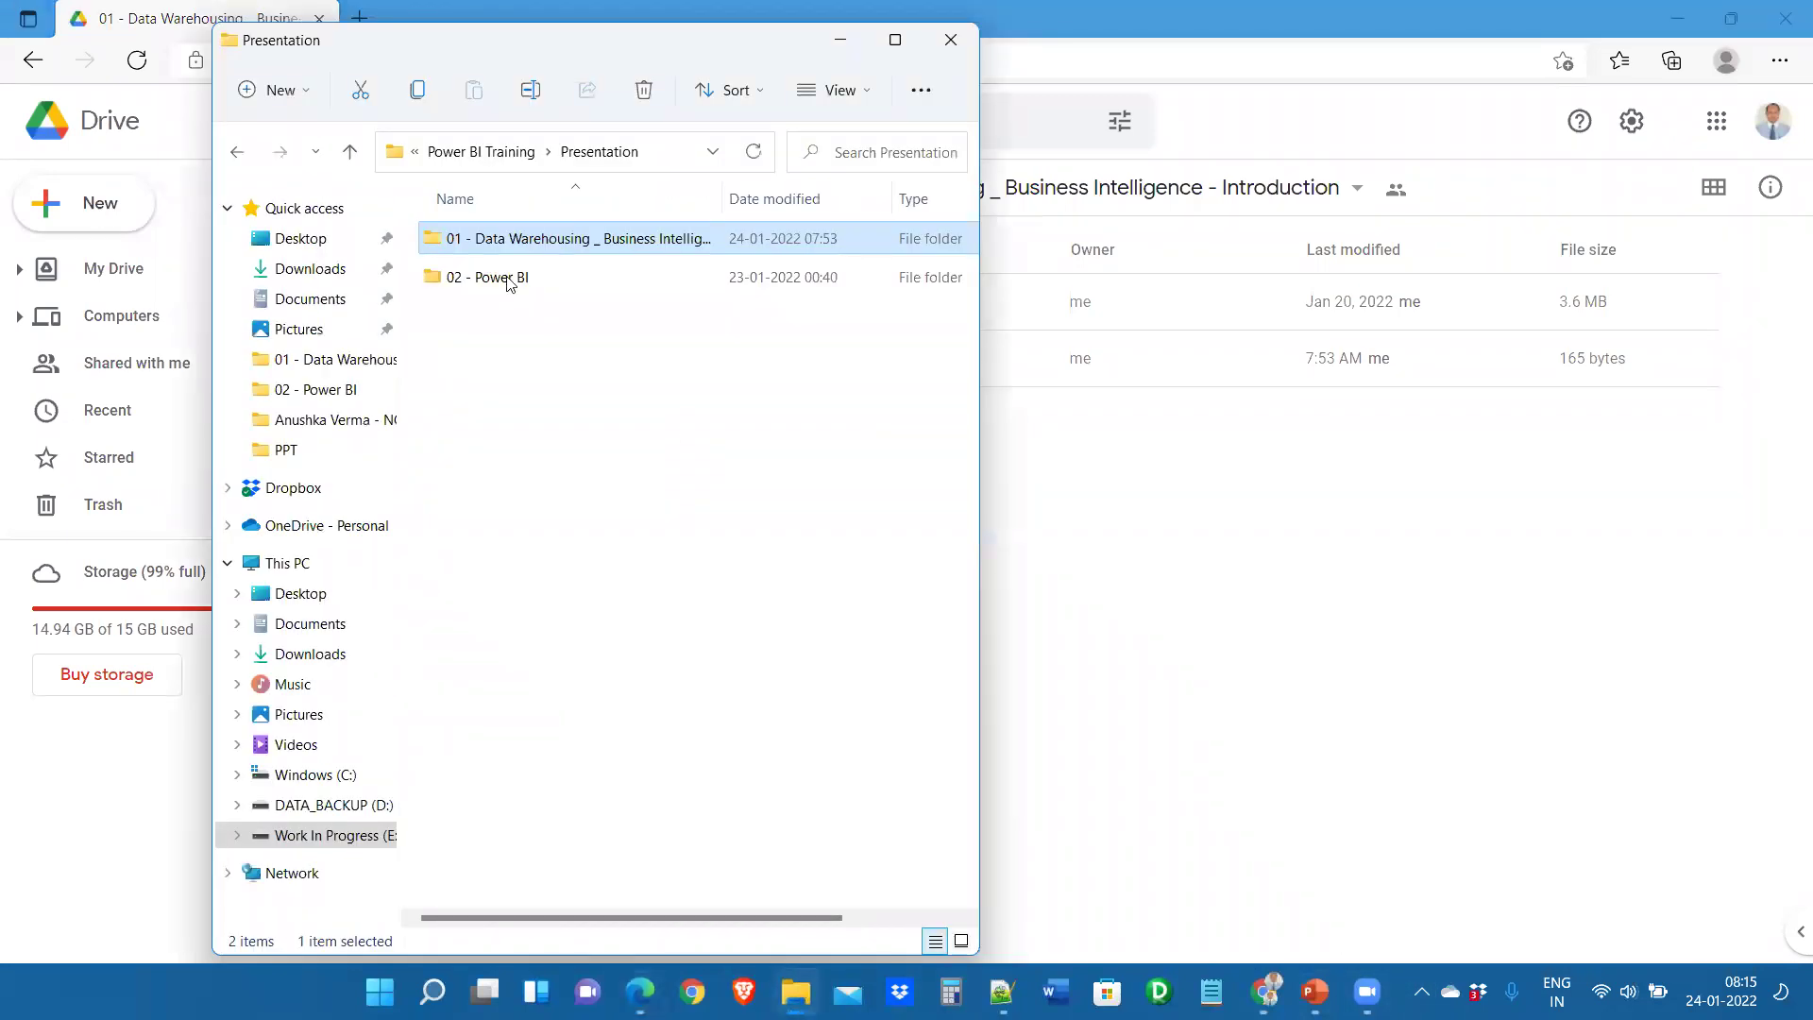
{"action": "left_click", "coordinate": [1080, 473]}
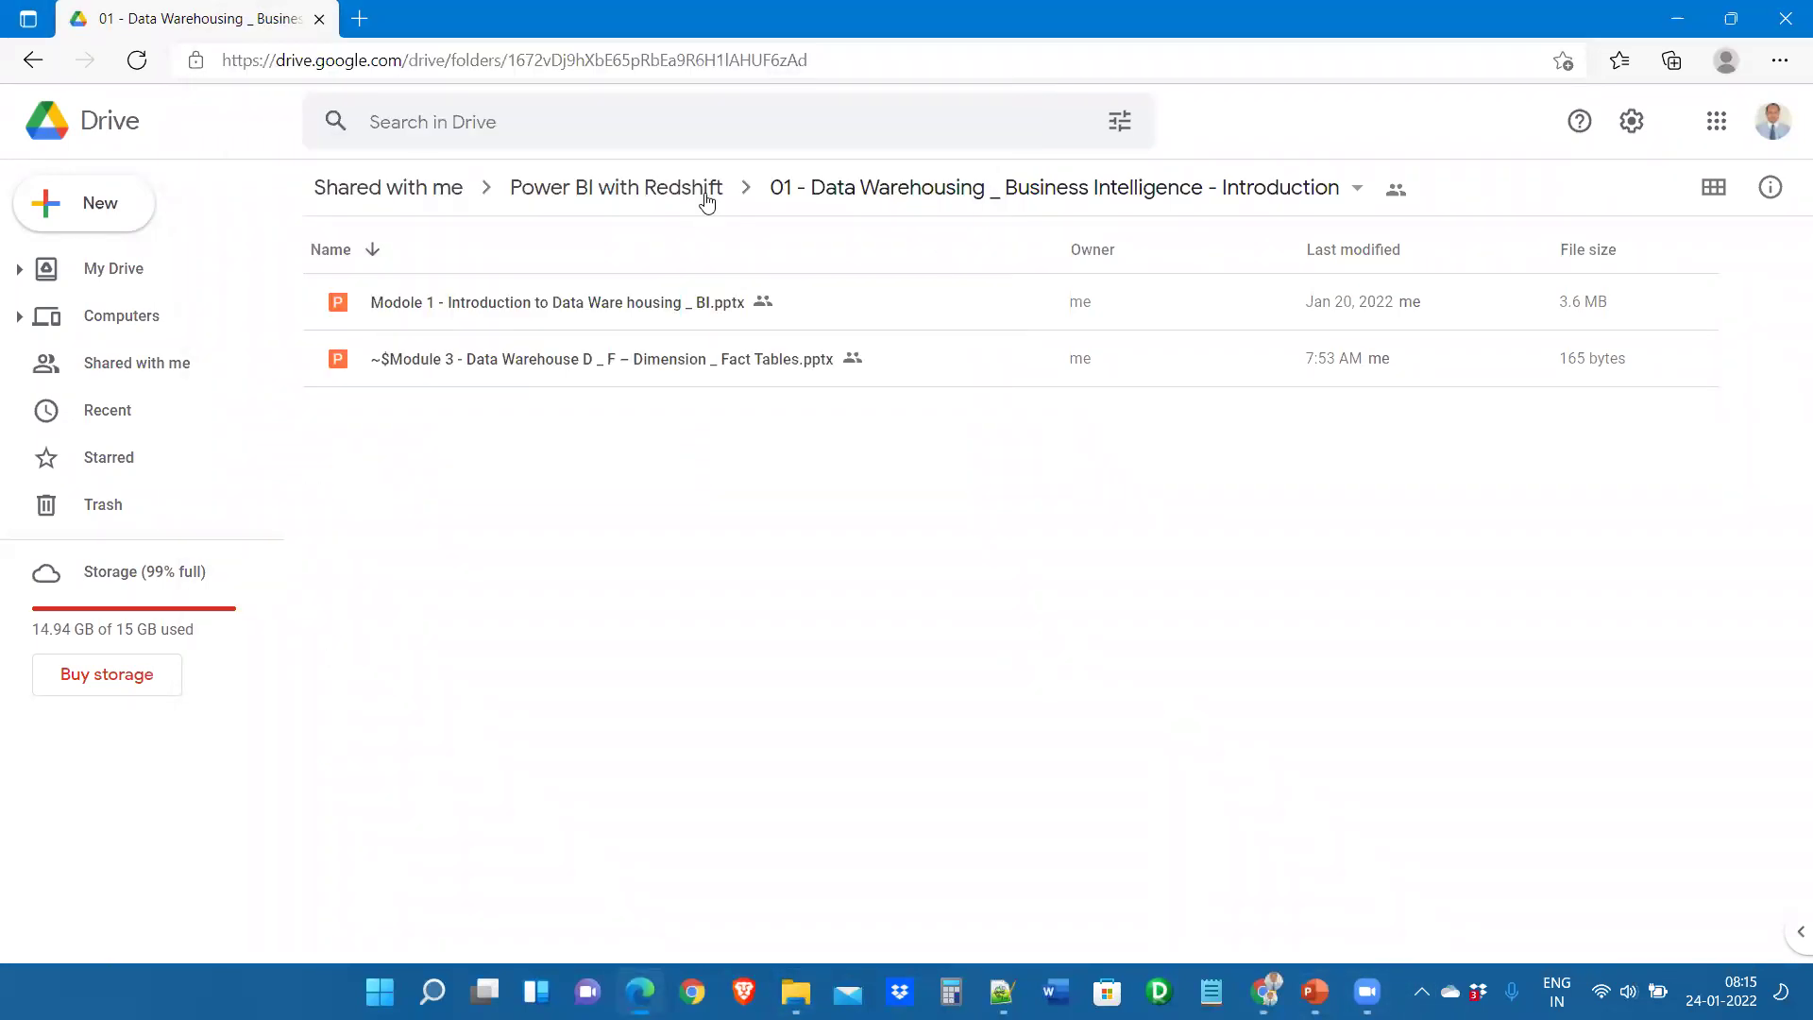
Move the uploaded "01 - Data Warehousing _ Business Intelligence - Introduction" folder from Power BI with Redshift to the trash
{"action": "left_click", "coordinate": [706, 198]}
{"action": "left_click", "coordinate": [464, 311]}
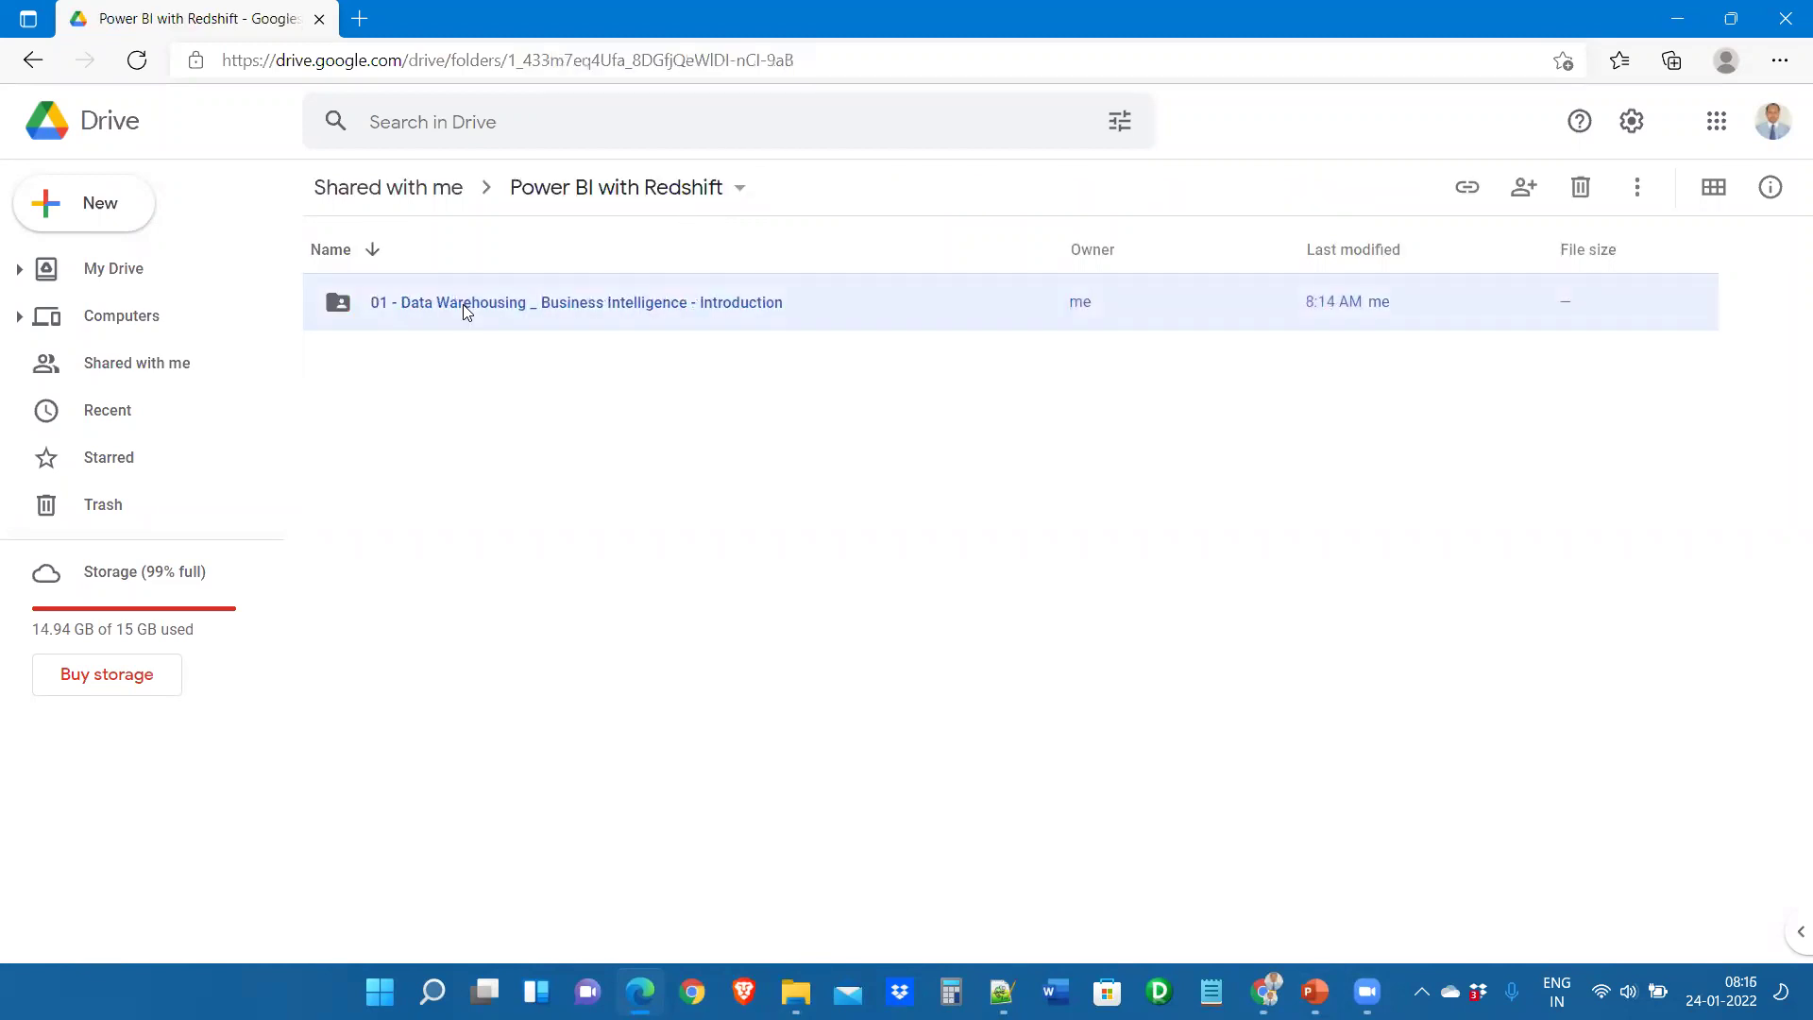
{"action": "key", "text": "Delete"}
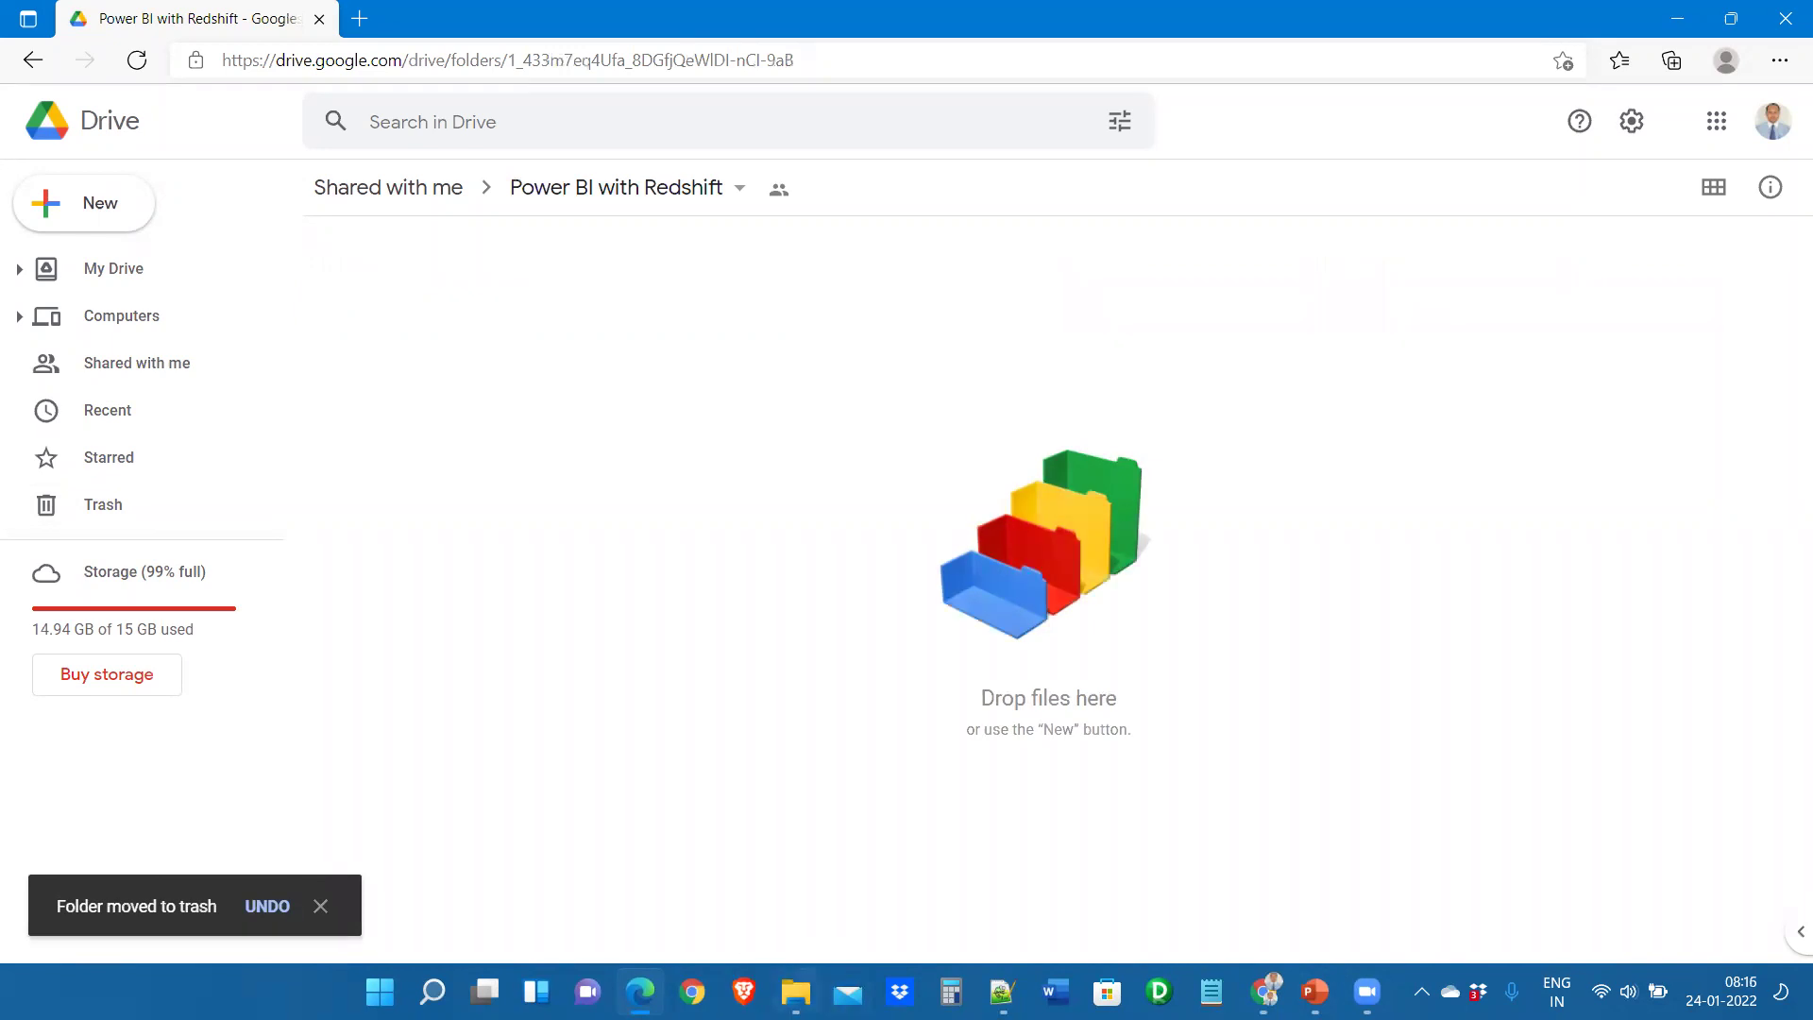
Check the local "01 - Data Warehousing _ Business Intelligence - Introduction" folder's files and upload the folder again into Power BI with Redshift
{"action": "left_click", "coordinate": [796, 993]}
{"action": "double_click", "coordinate": [589, 238]}
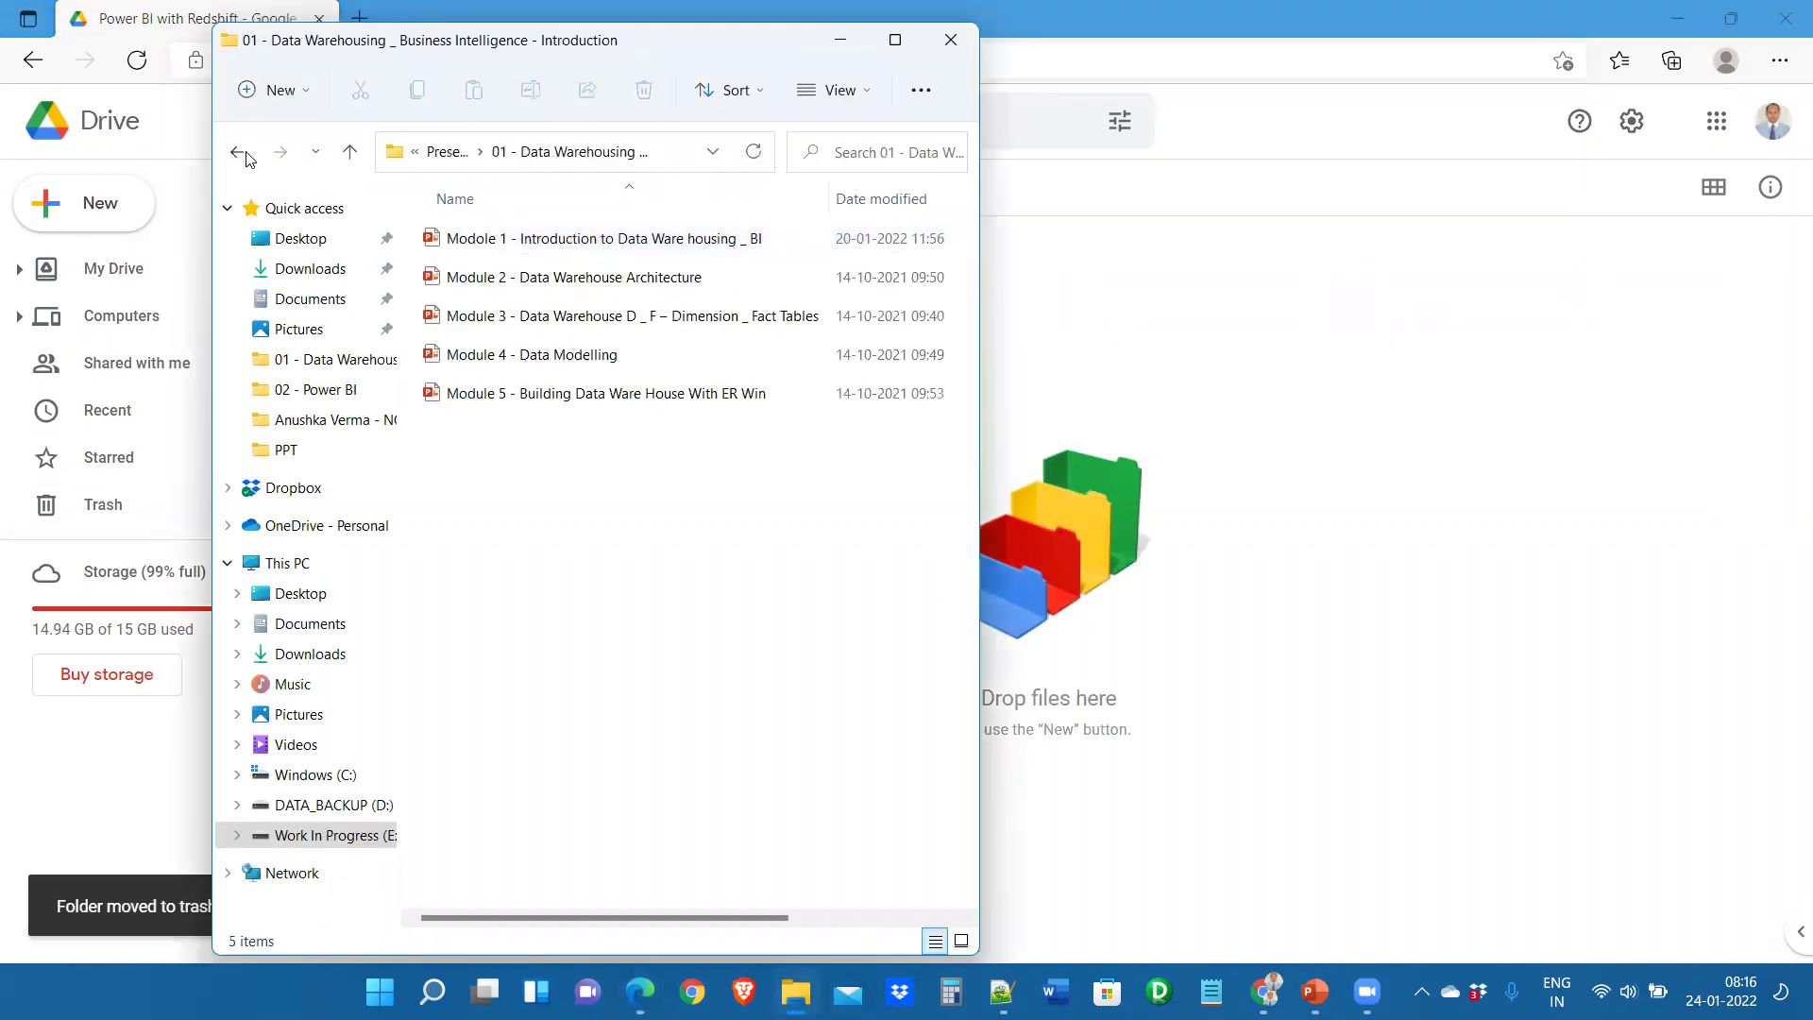
{"action": "left_click", "coordinate": [237, 151]}
{"action": "left_click_drag", "start_coordinate": [530, 239], "coordinate": [1349, 426]}
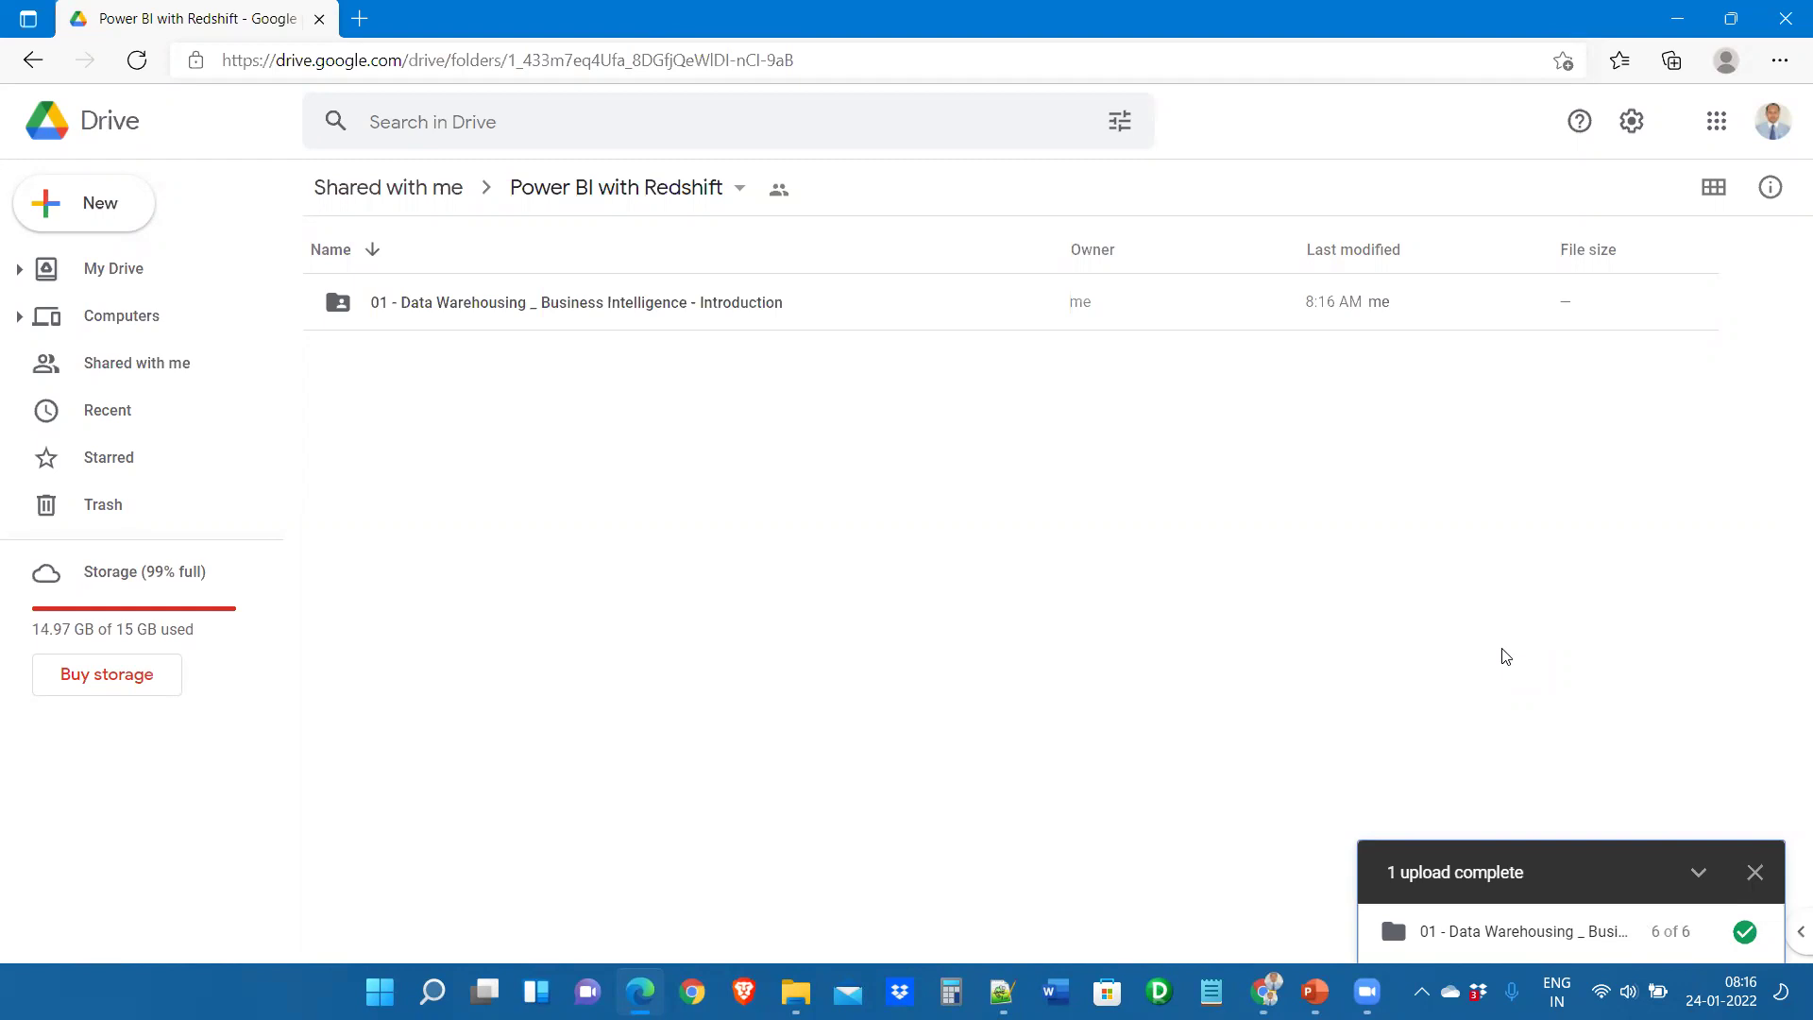
{"action": "left_click", "coordinate": [1754, 871]}
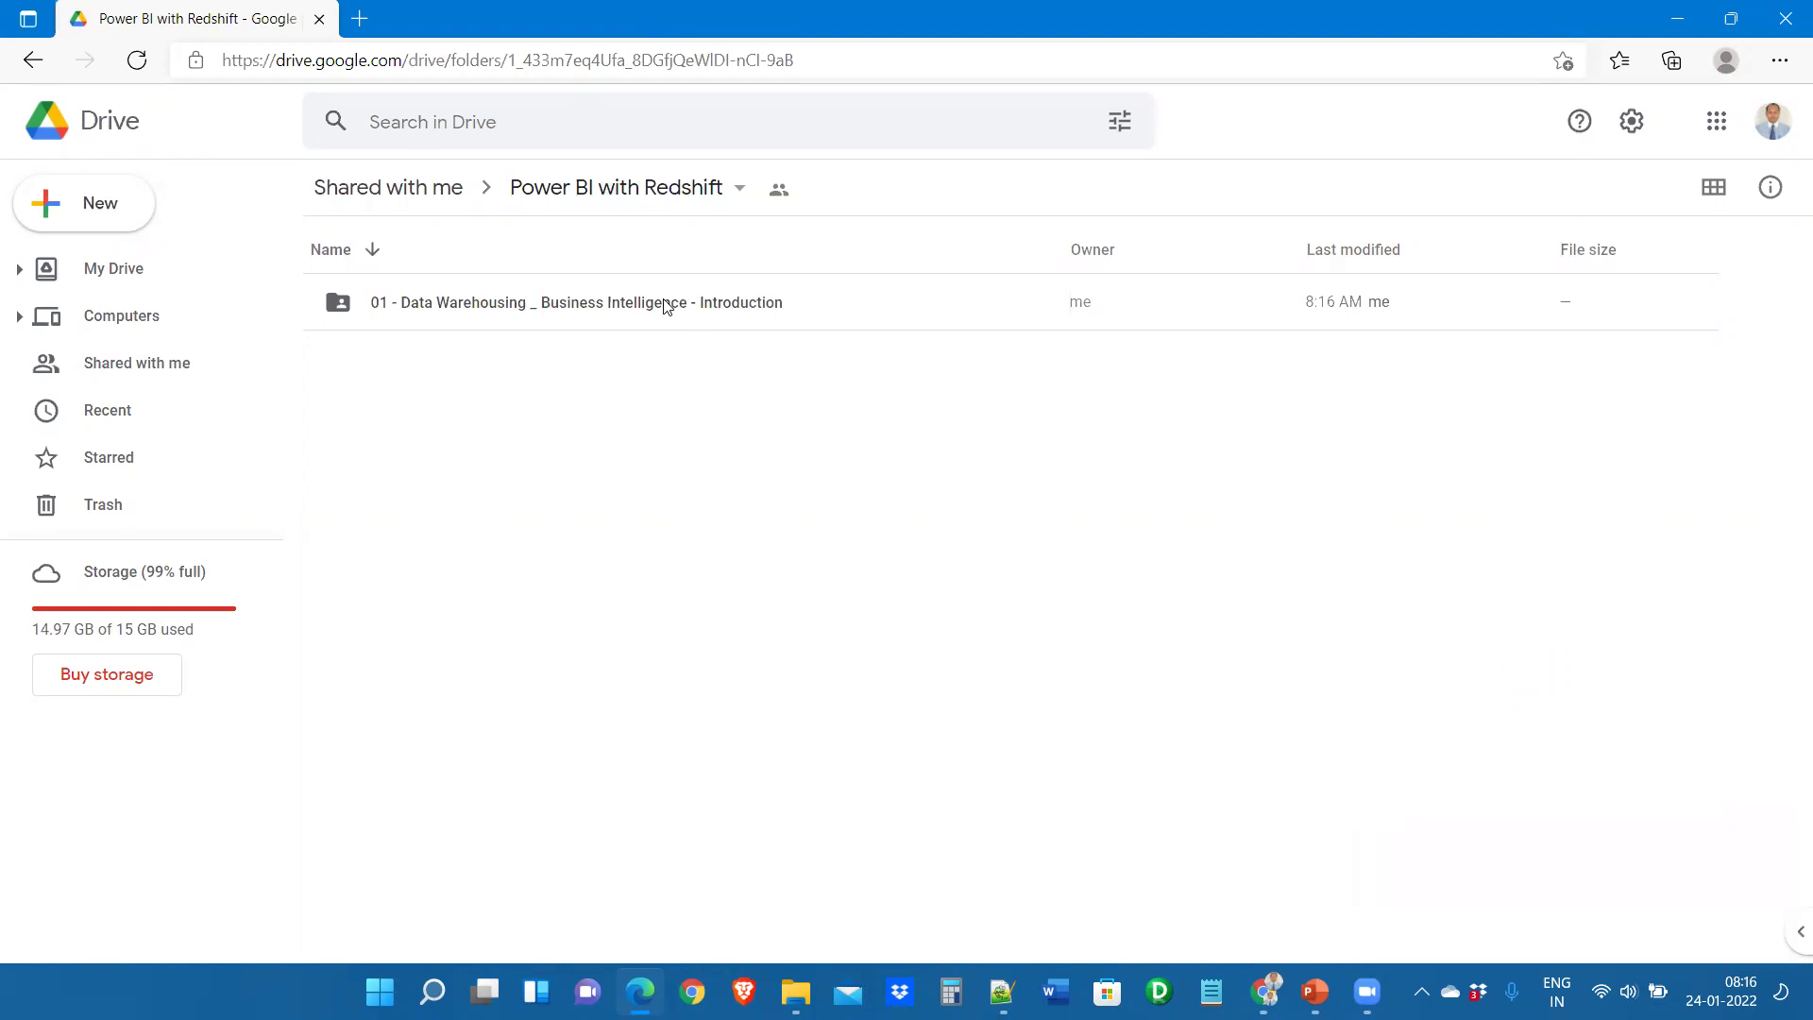
Delete the temporary "~$Module 3 - Data Warehouse D _ F – Dimension _ Fact Tables.pptx" file from the newly uploaded Drive folder
{"action": "double_click", "coordinate": [619, 303]}
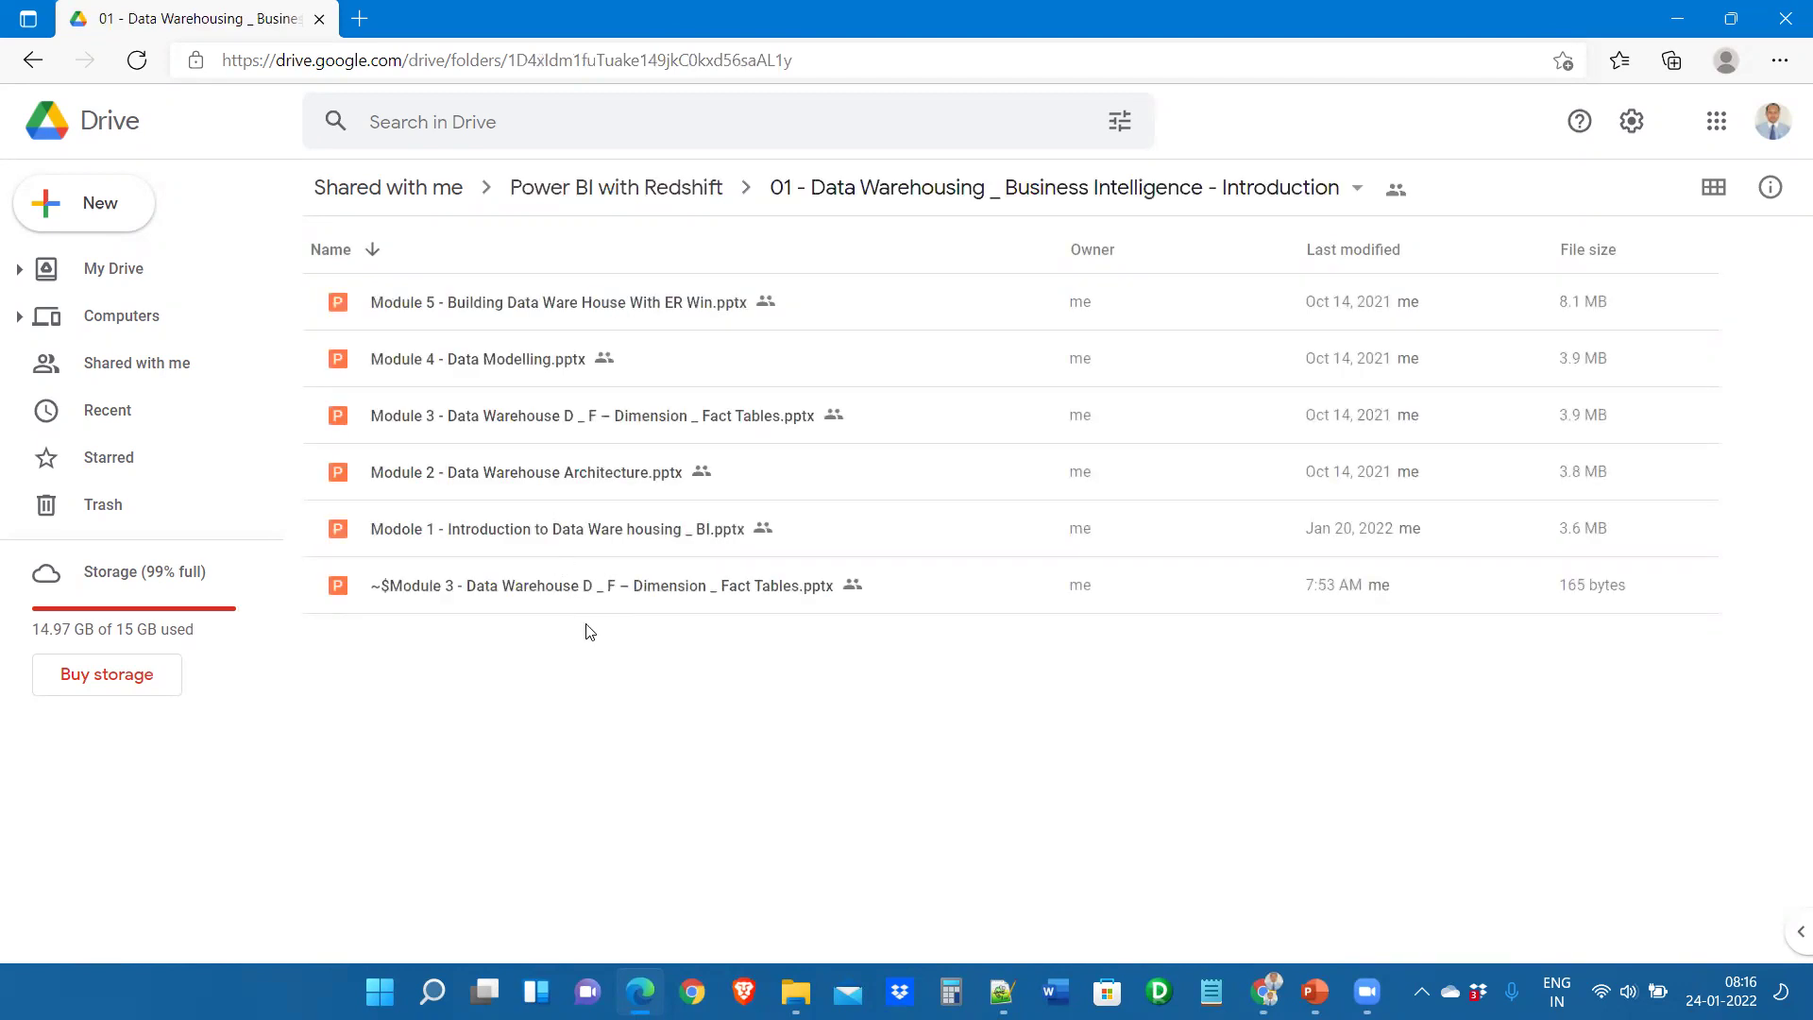
{"action": "left_click", "coordinate": [615, 590]}
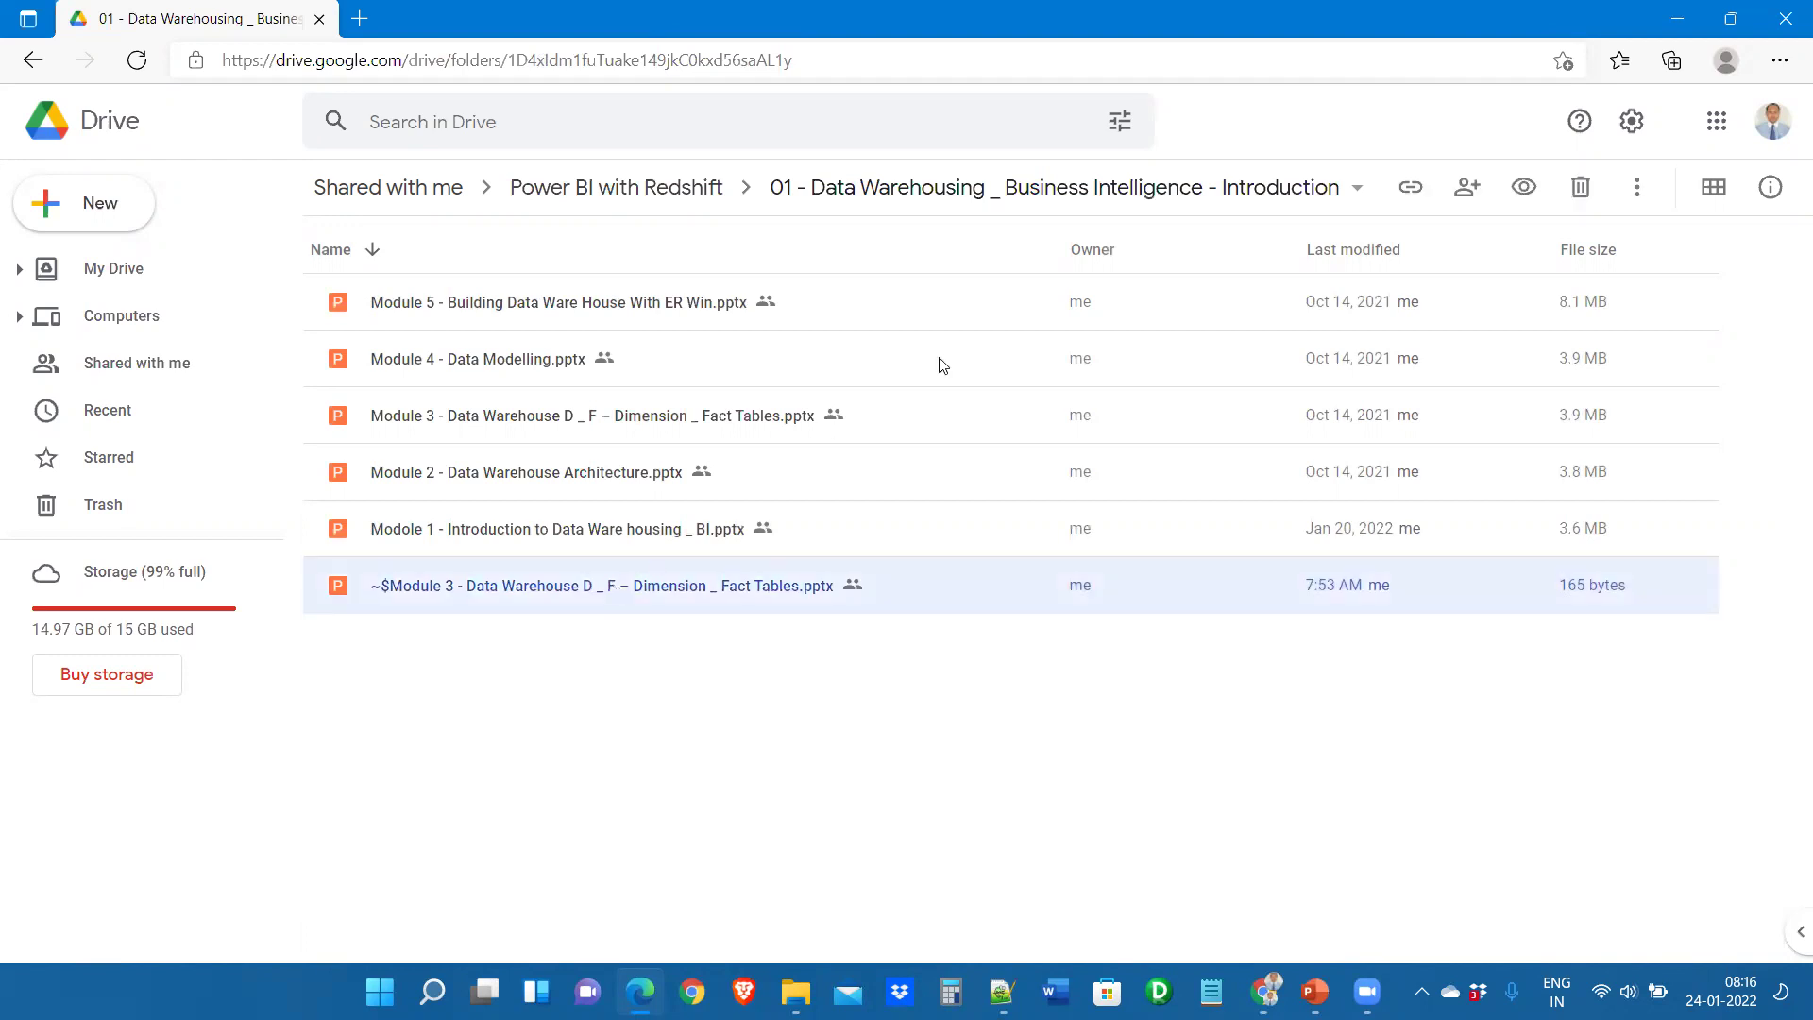
{"action": "left_click", "coordinate": [1581, 187]}
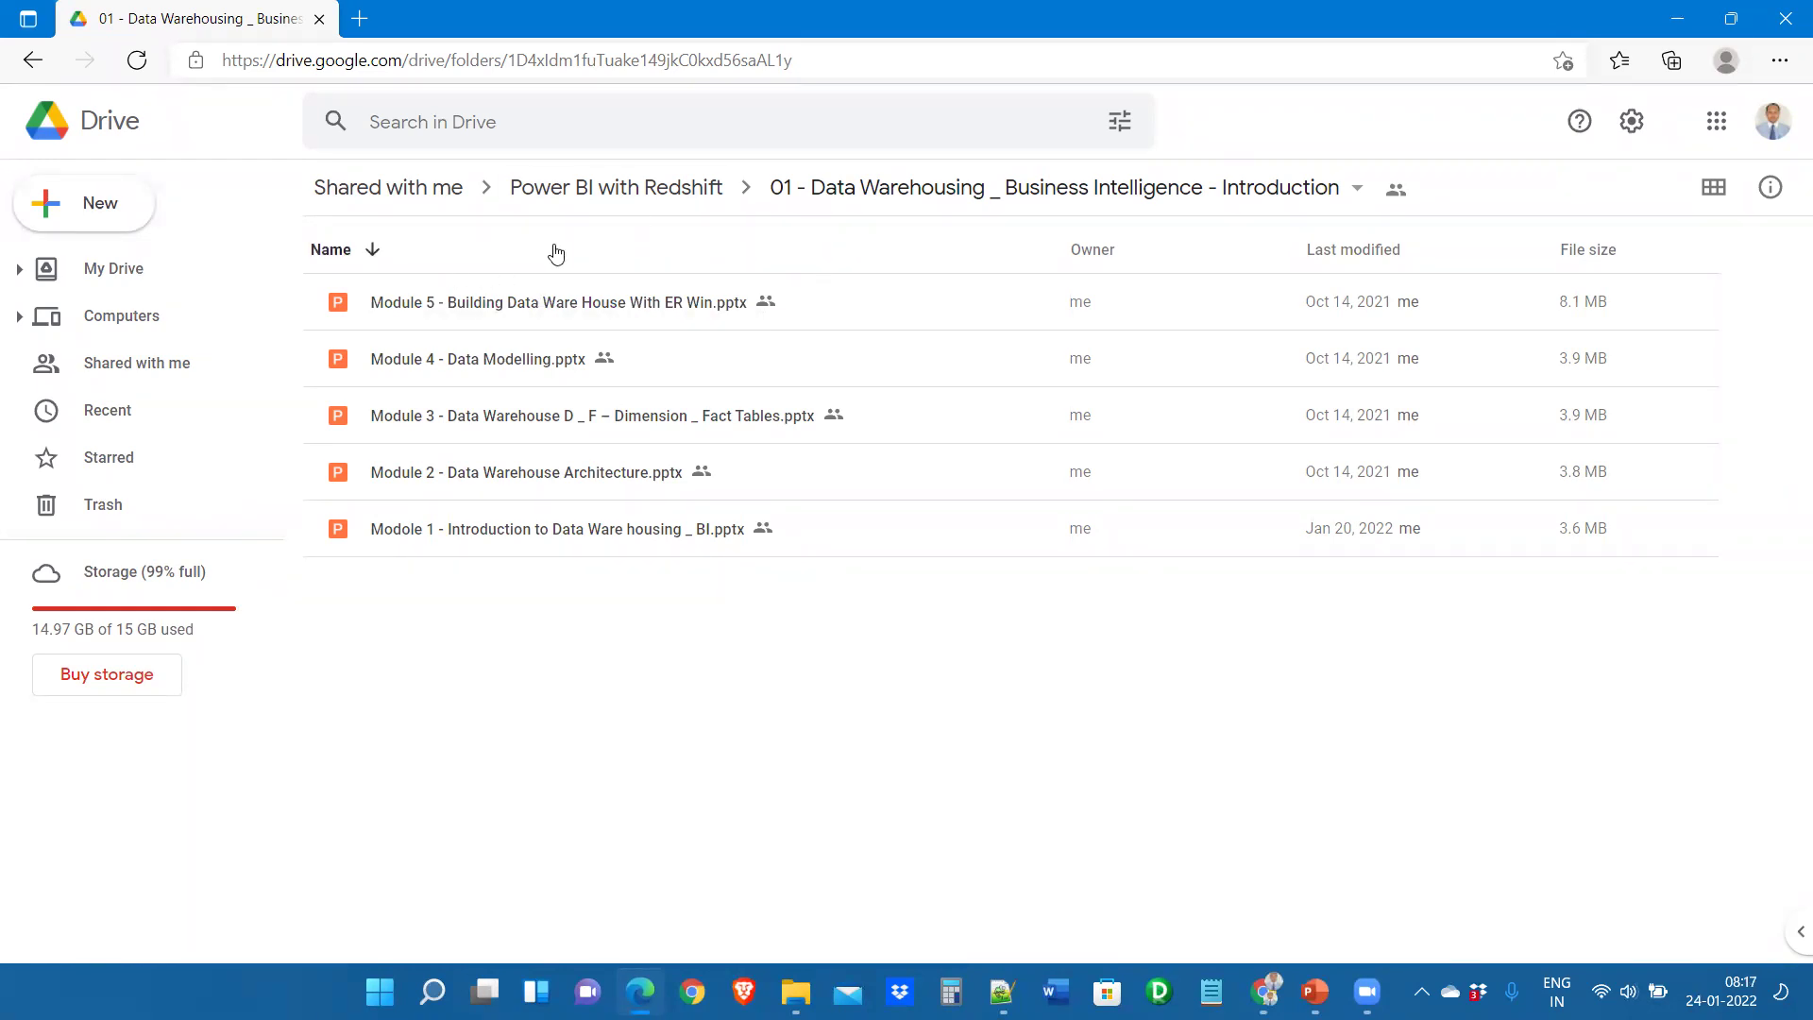
Create a new folder named "Presentation" inside the Power BI with Redshift Drive folder
{"action": "left_click", "coordinate": [582, 196]}
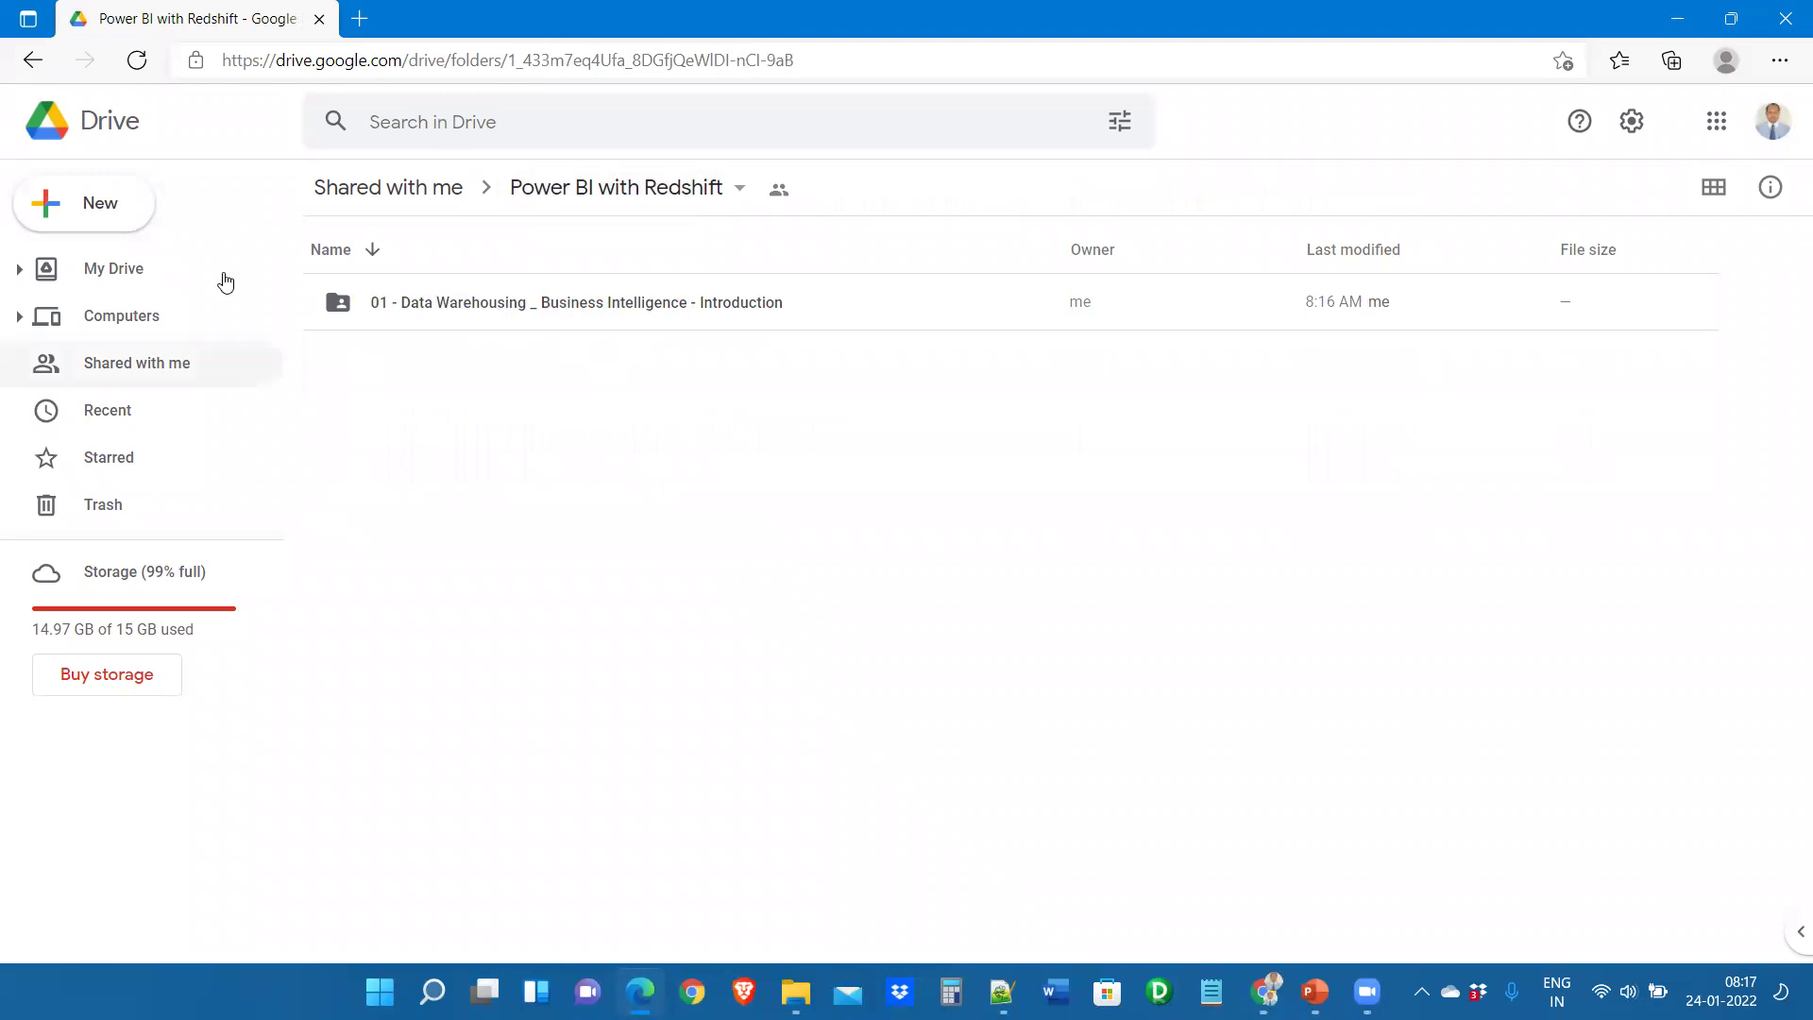
{"action": "left_click", "coordinate": [129, 231]}
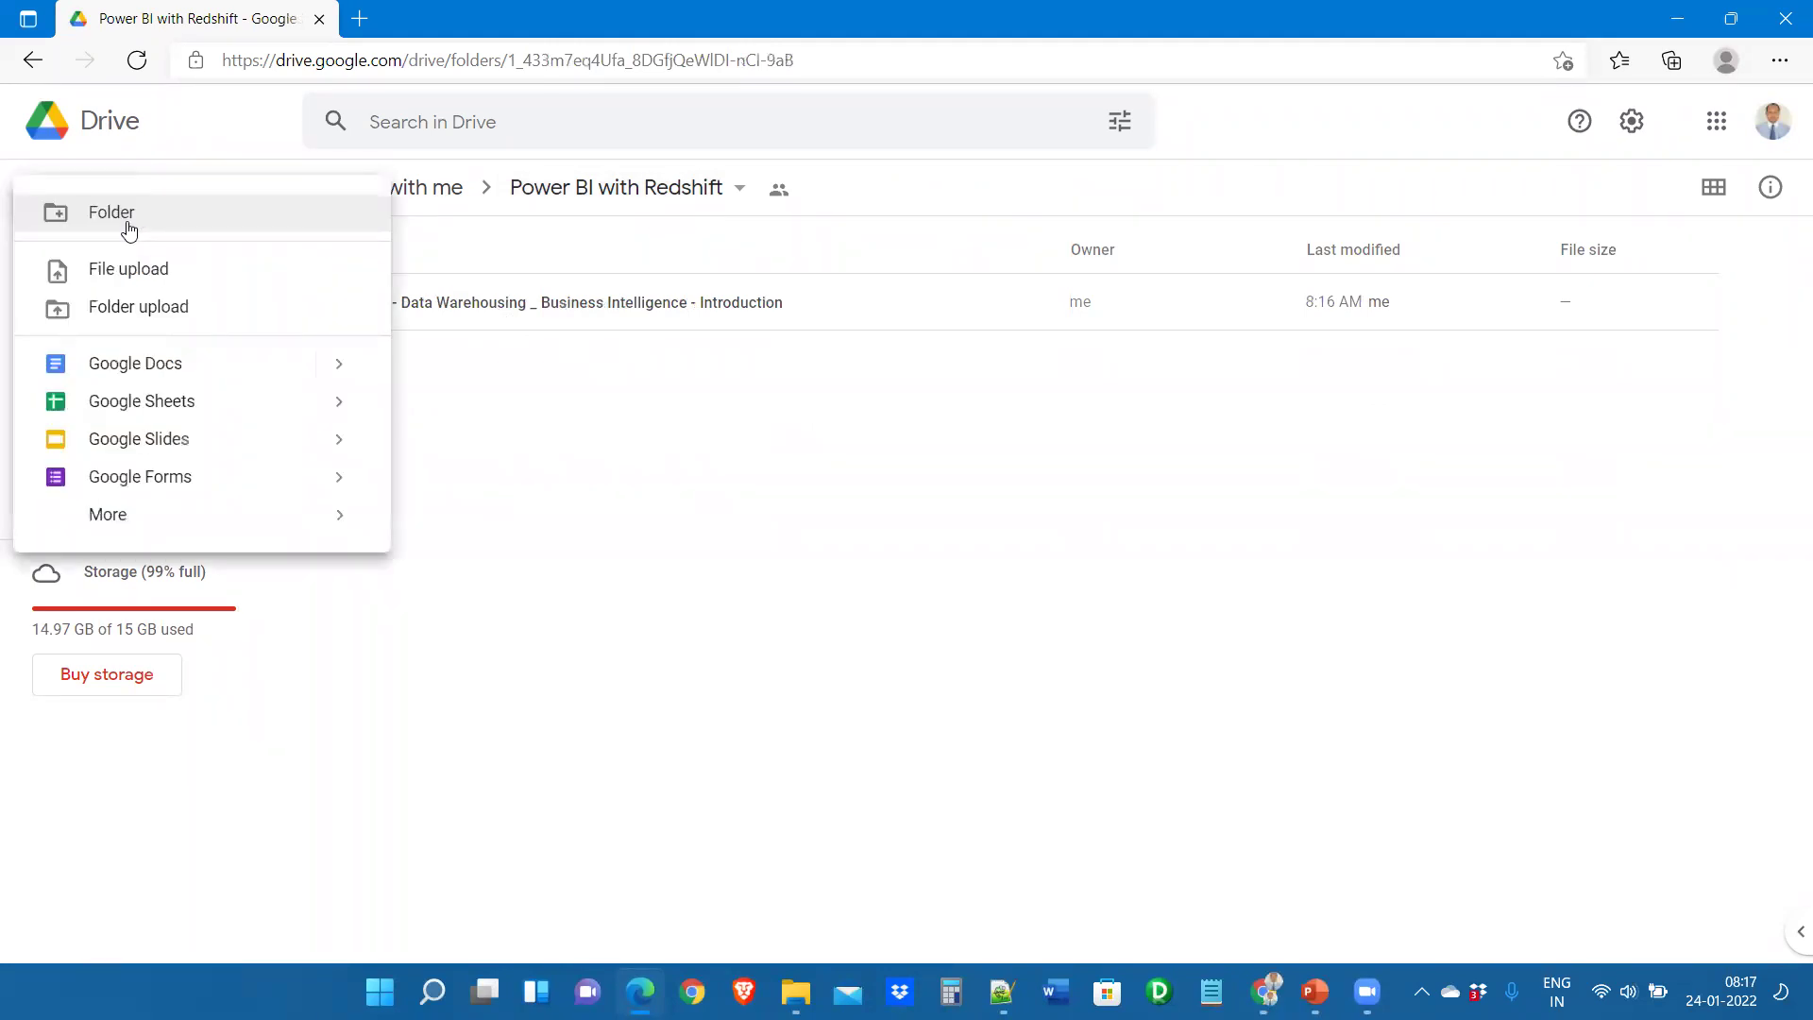
{"action": "left_click", "coordinate": [129, 230]}
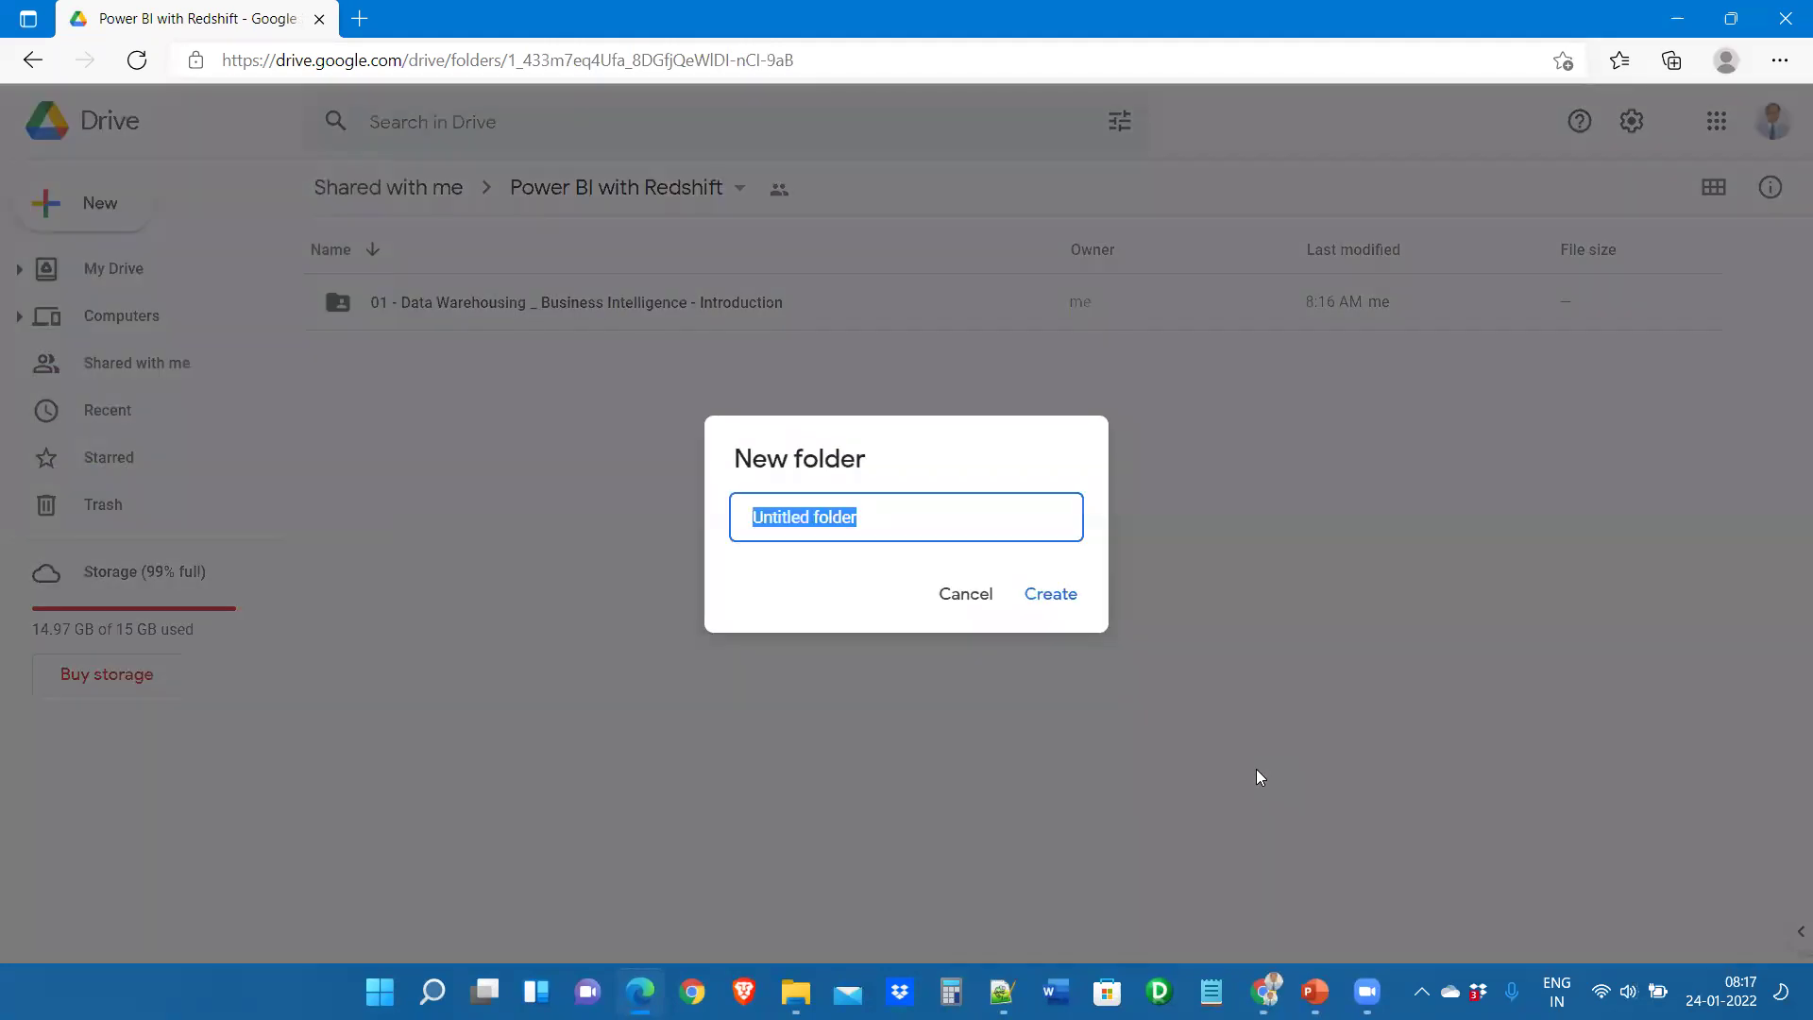
{"action": "type", "text": "Pre"}
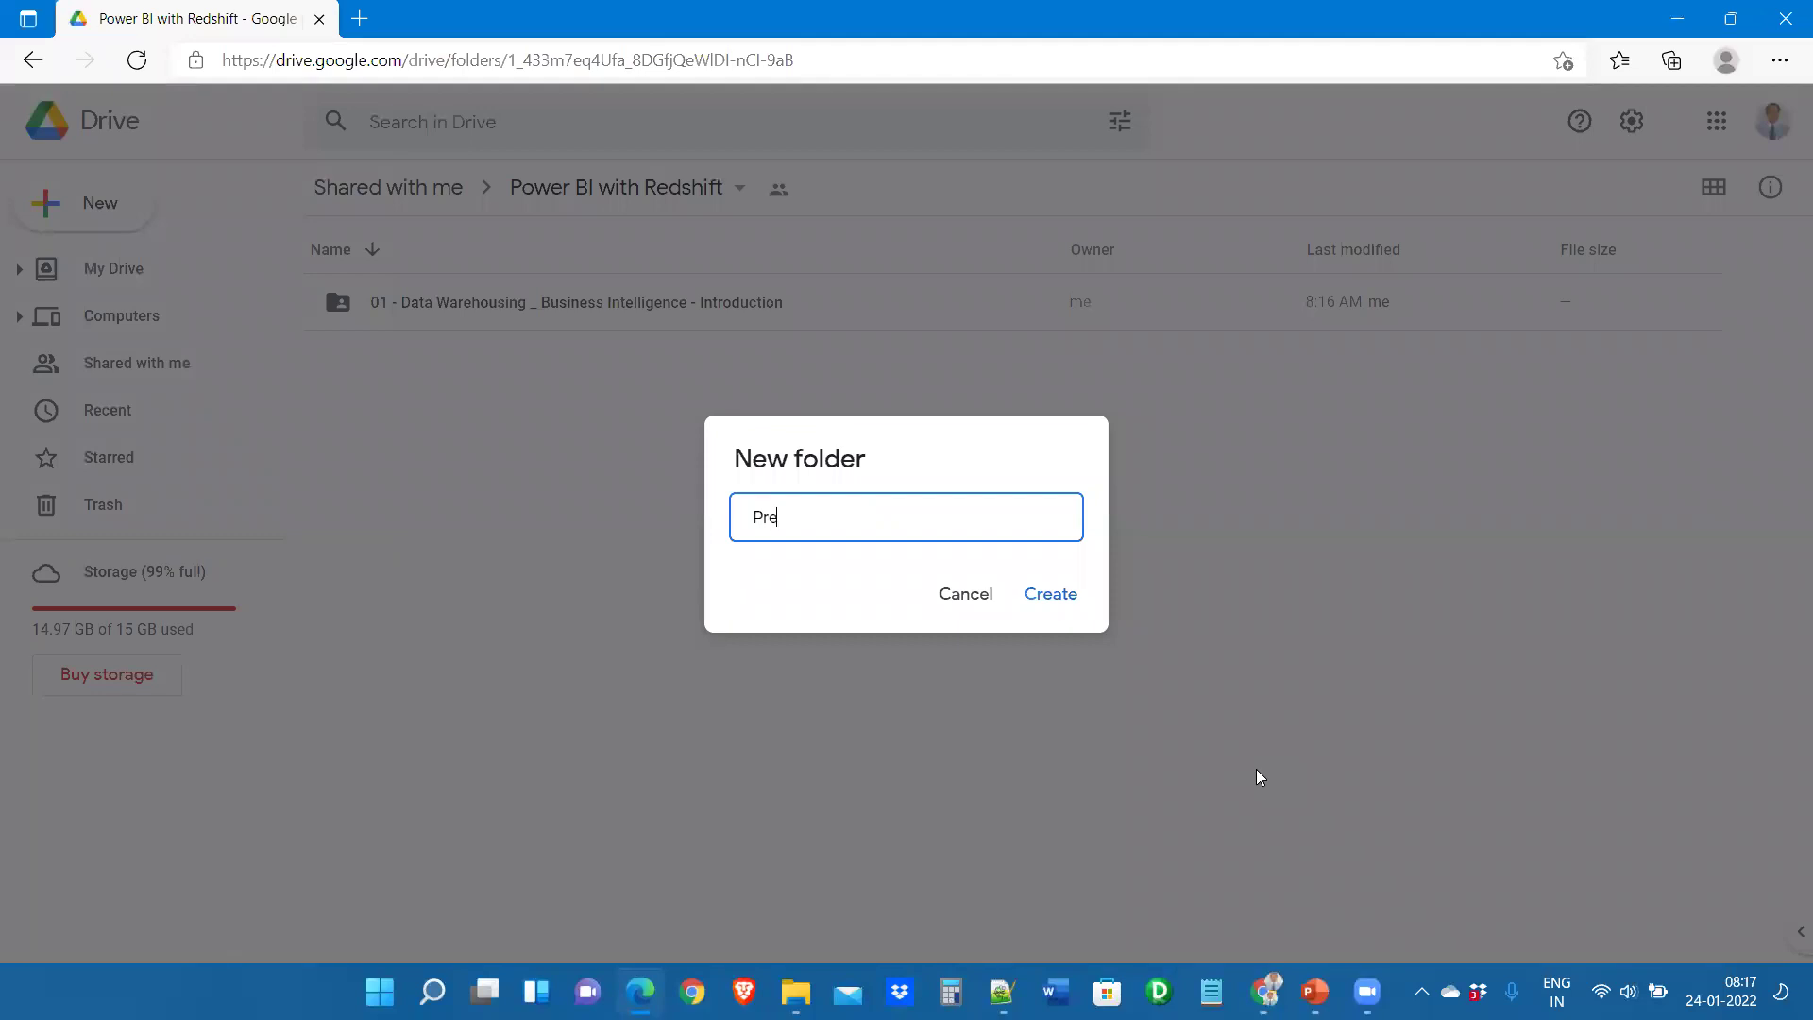
{"action": "type", "text": "sentation"}
{"action": "key", "text": "Return"}
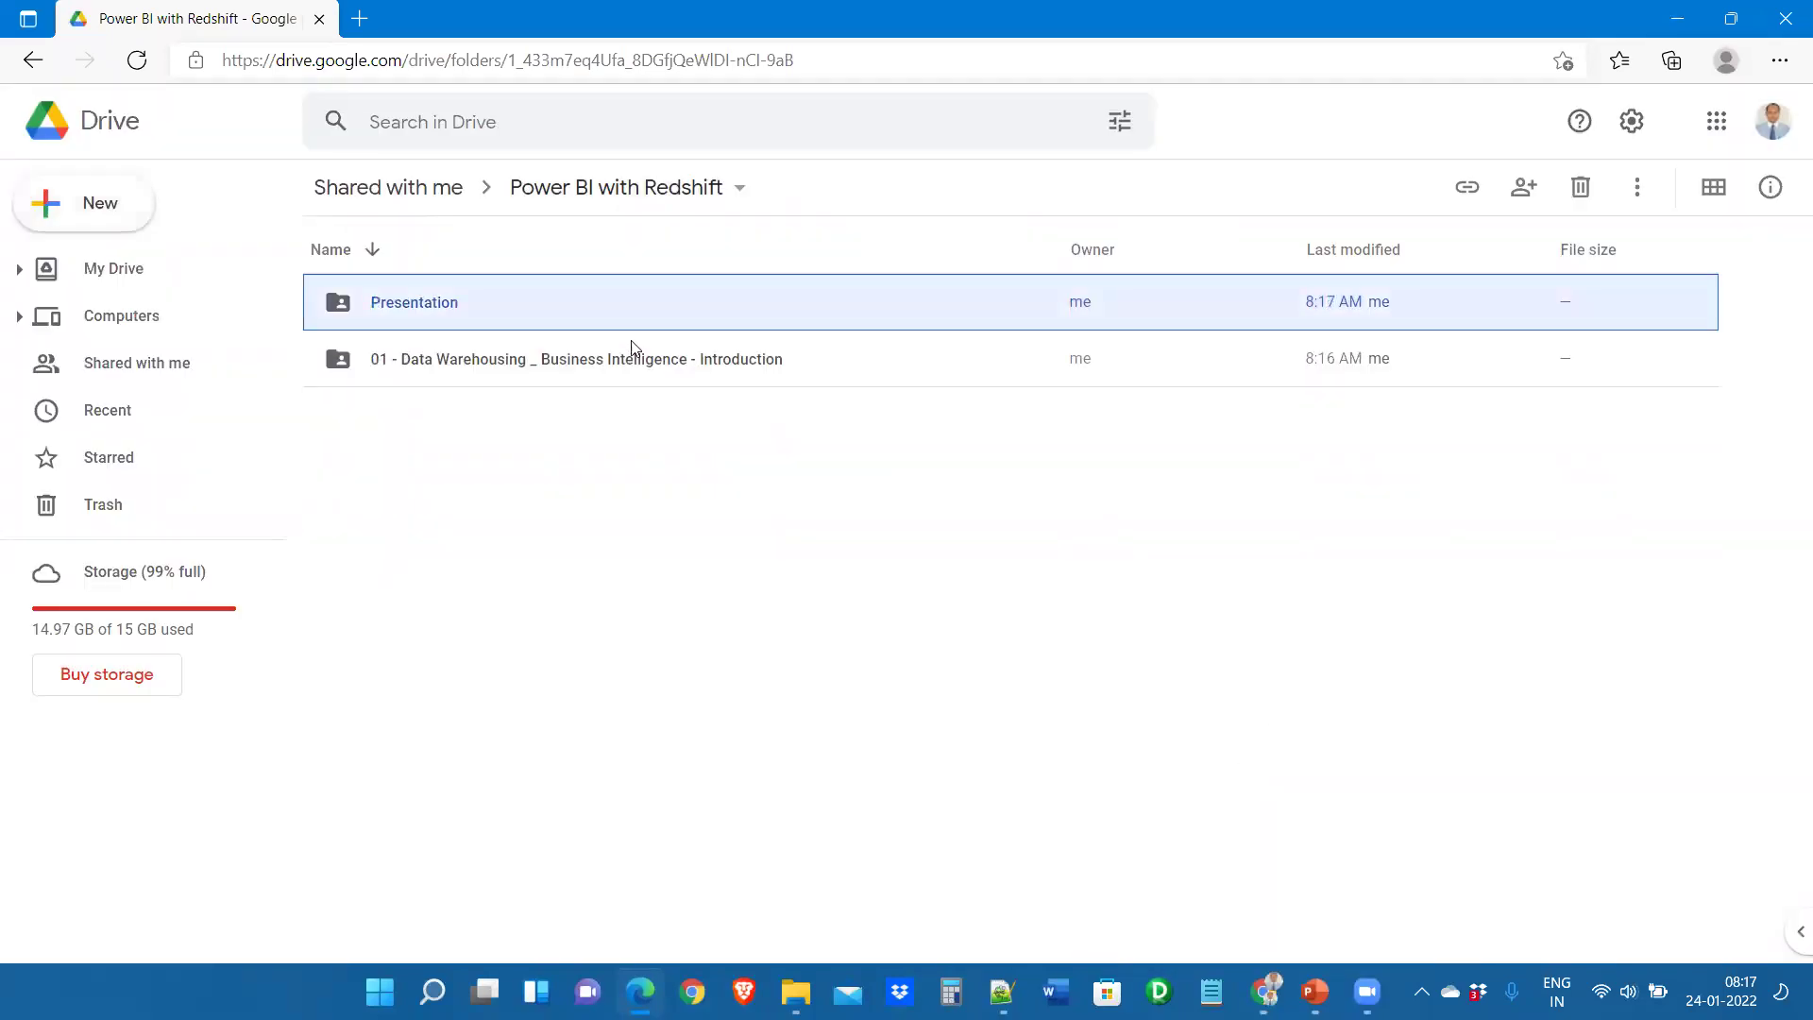
Move the "01 - Data Warehousing _ Business Intelligence - Introduction" folder into Presentation and open it there to check its files
{"action": "left_click_drag", "start_coordinate": [494, 364], "coordinate": [461, 317]}
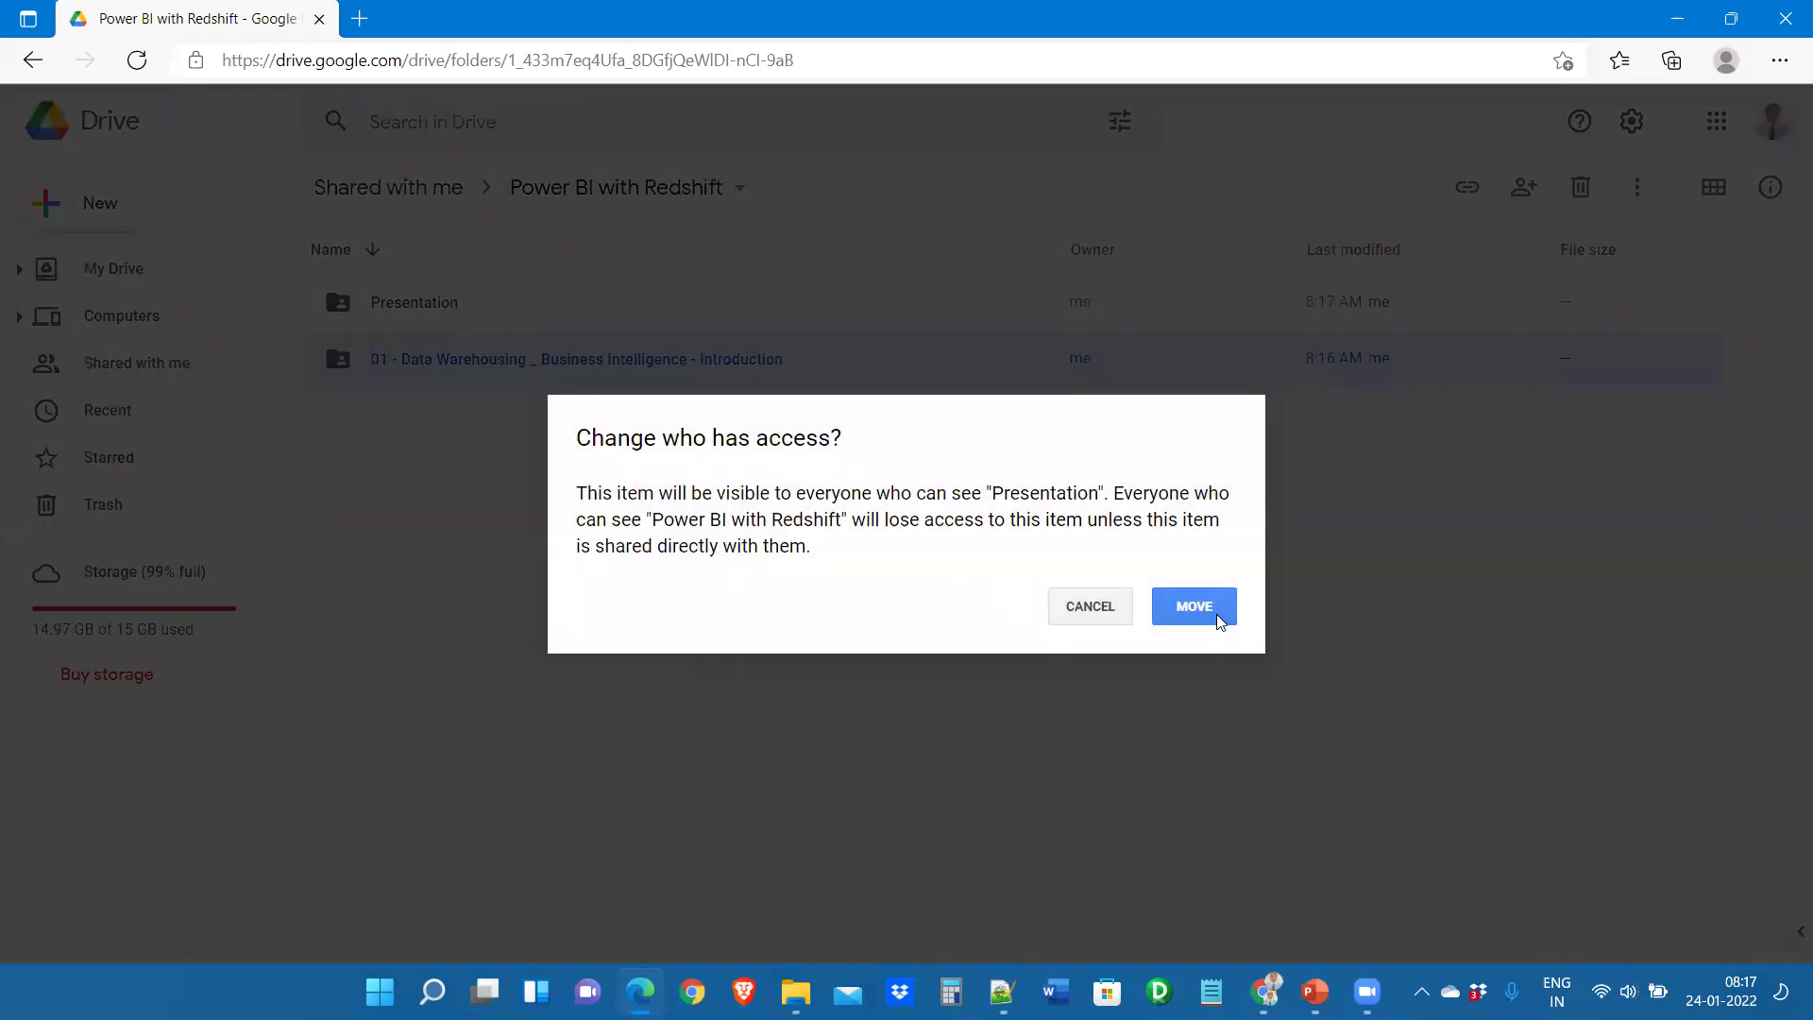
{"action": "left_click", "coordinate": [1212, 611]}
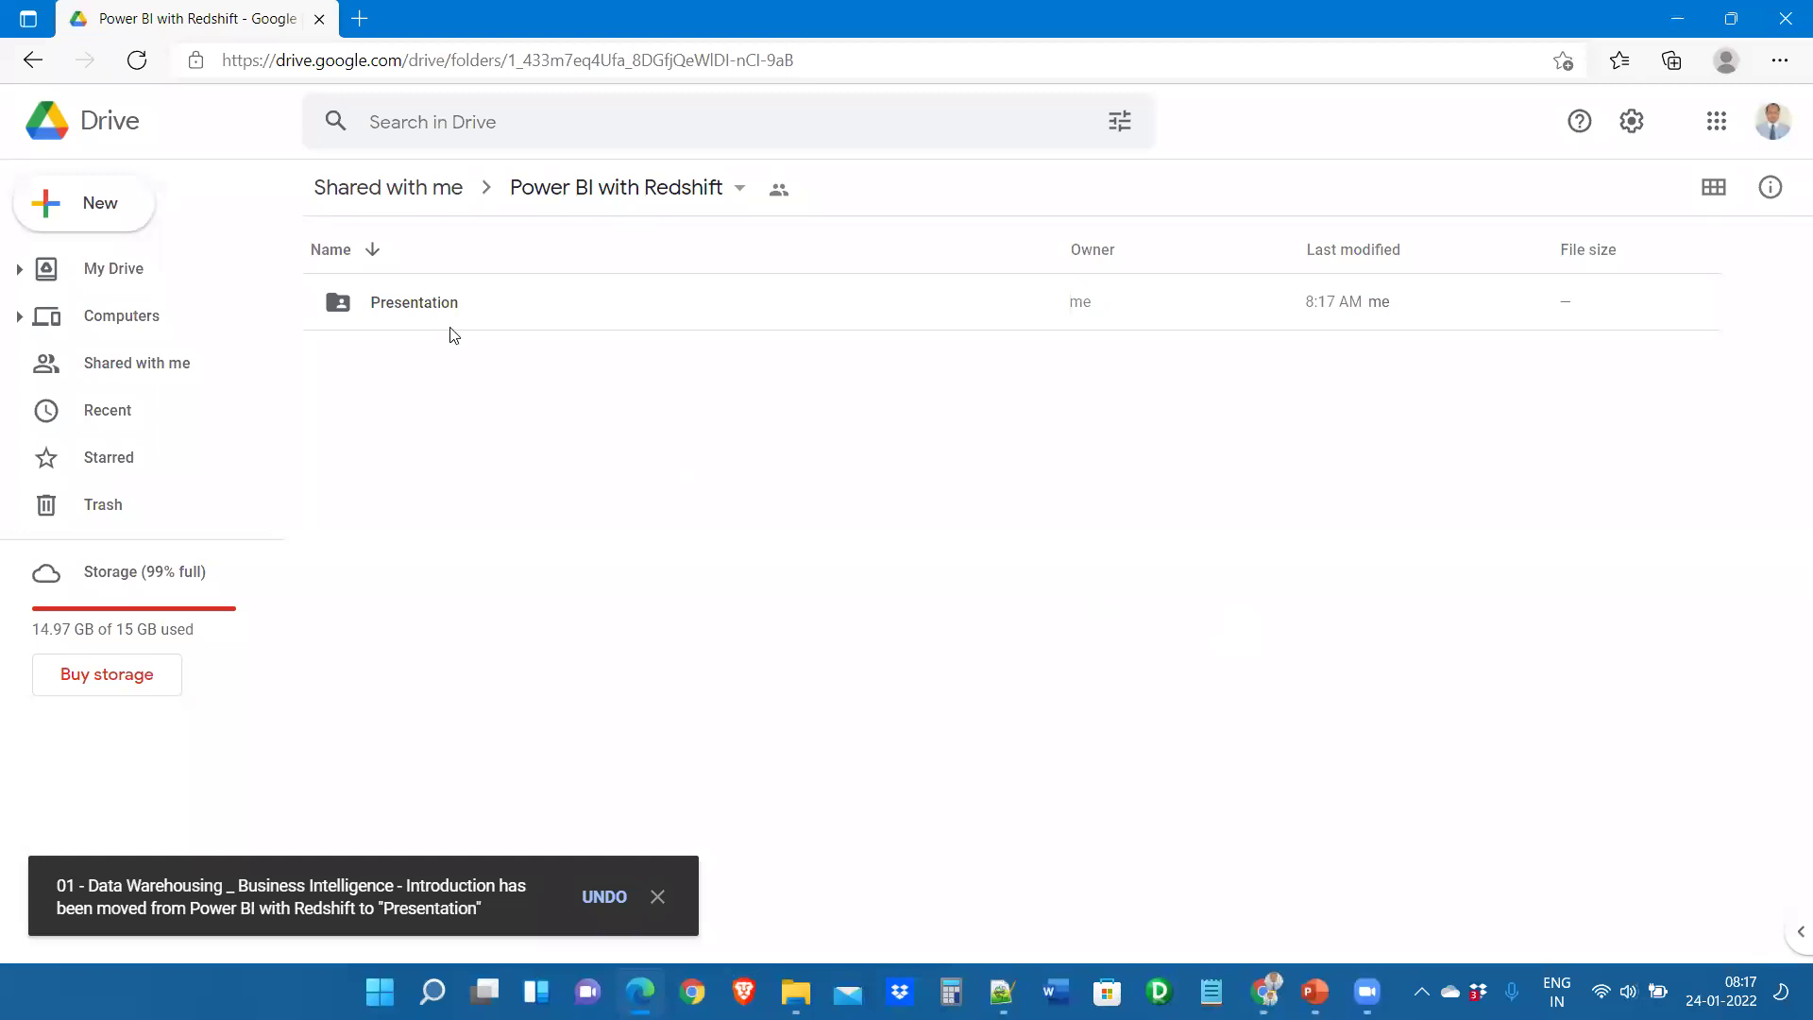
{"action": "double_click", "coordinate": [432, 303]}
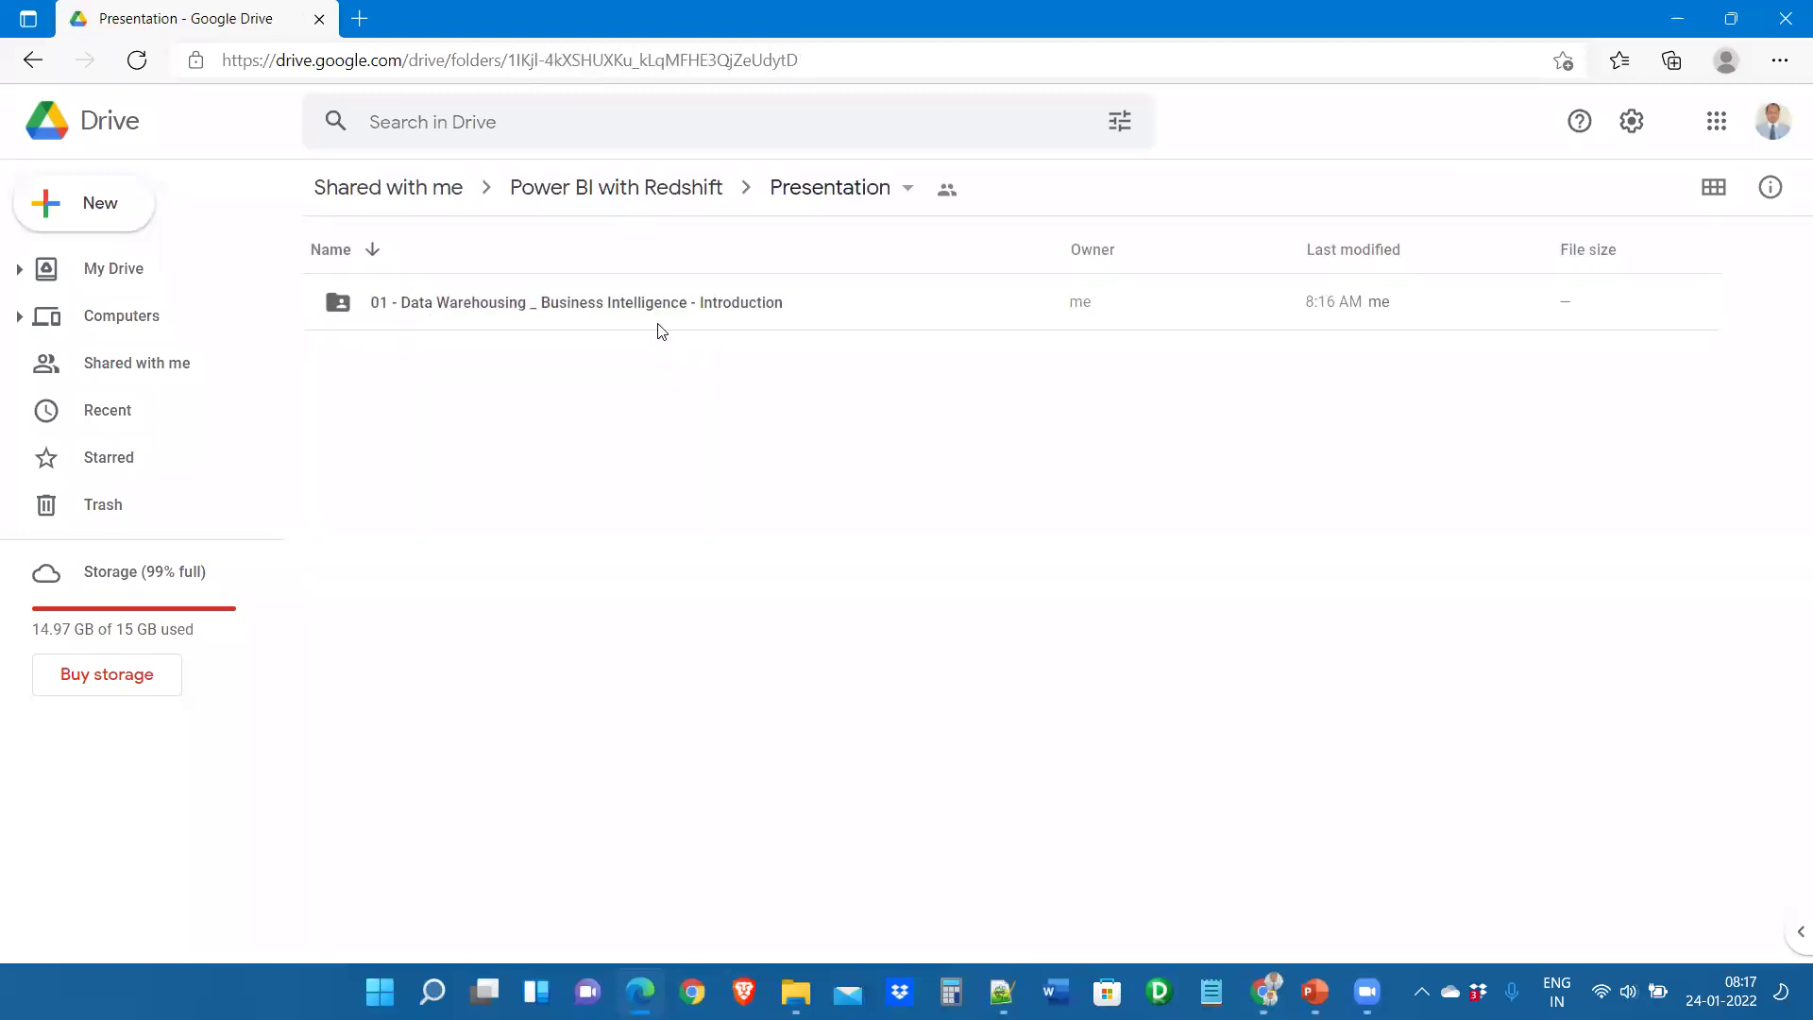
{"action": "double_click", "coordinate": [658, 304]}
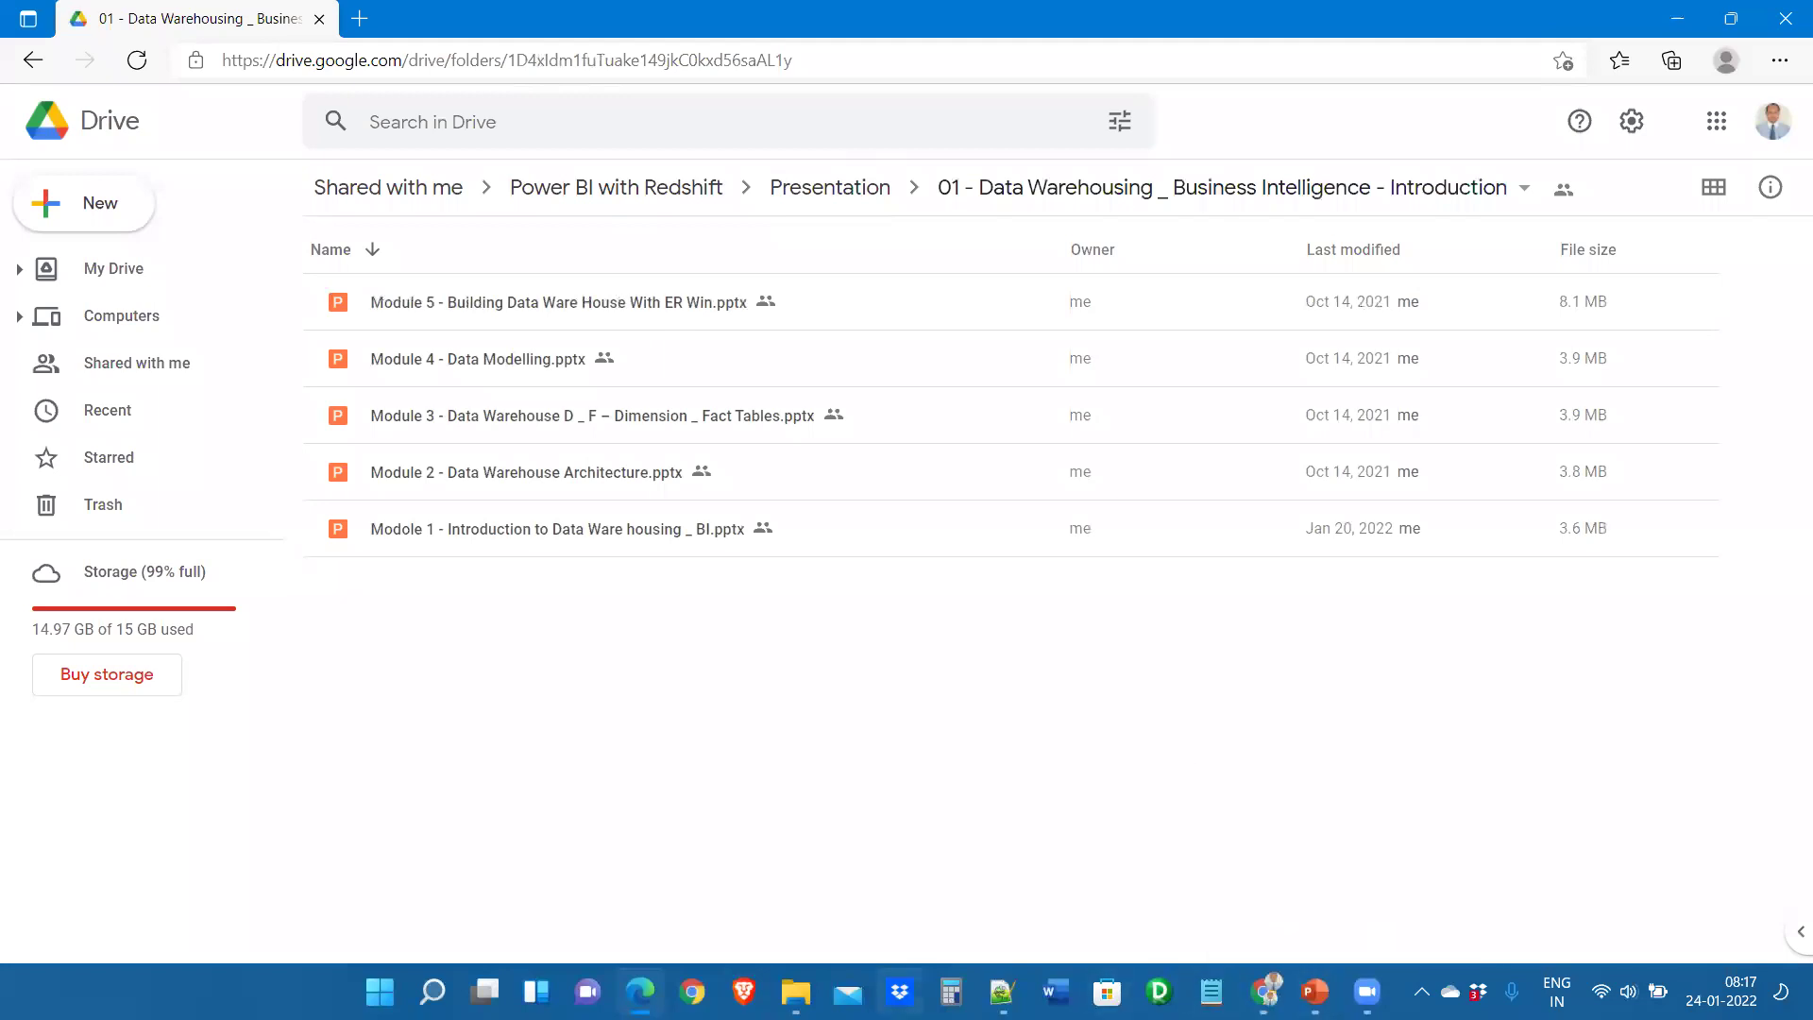
Check the contents of the local Power BI Training "Sample Data" folder, including its "CSV File" and "Excel Sheet" subfolders
{"action": "left_click", "coordinate": [796, 993]}
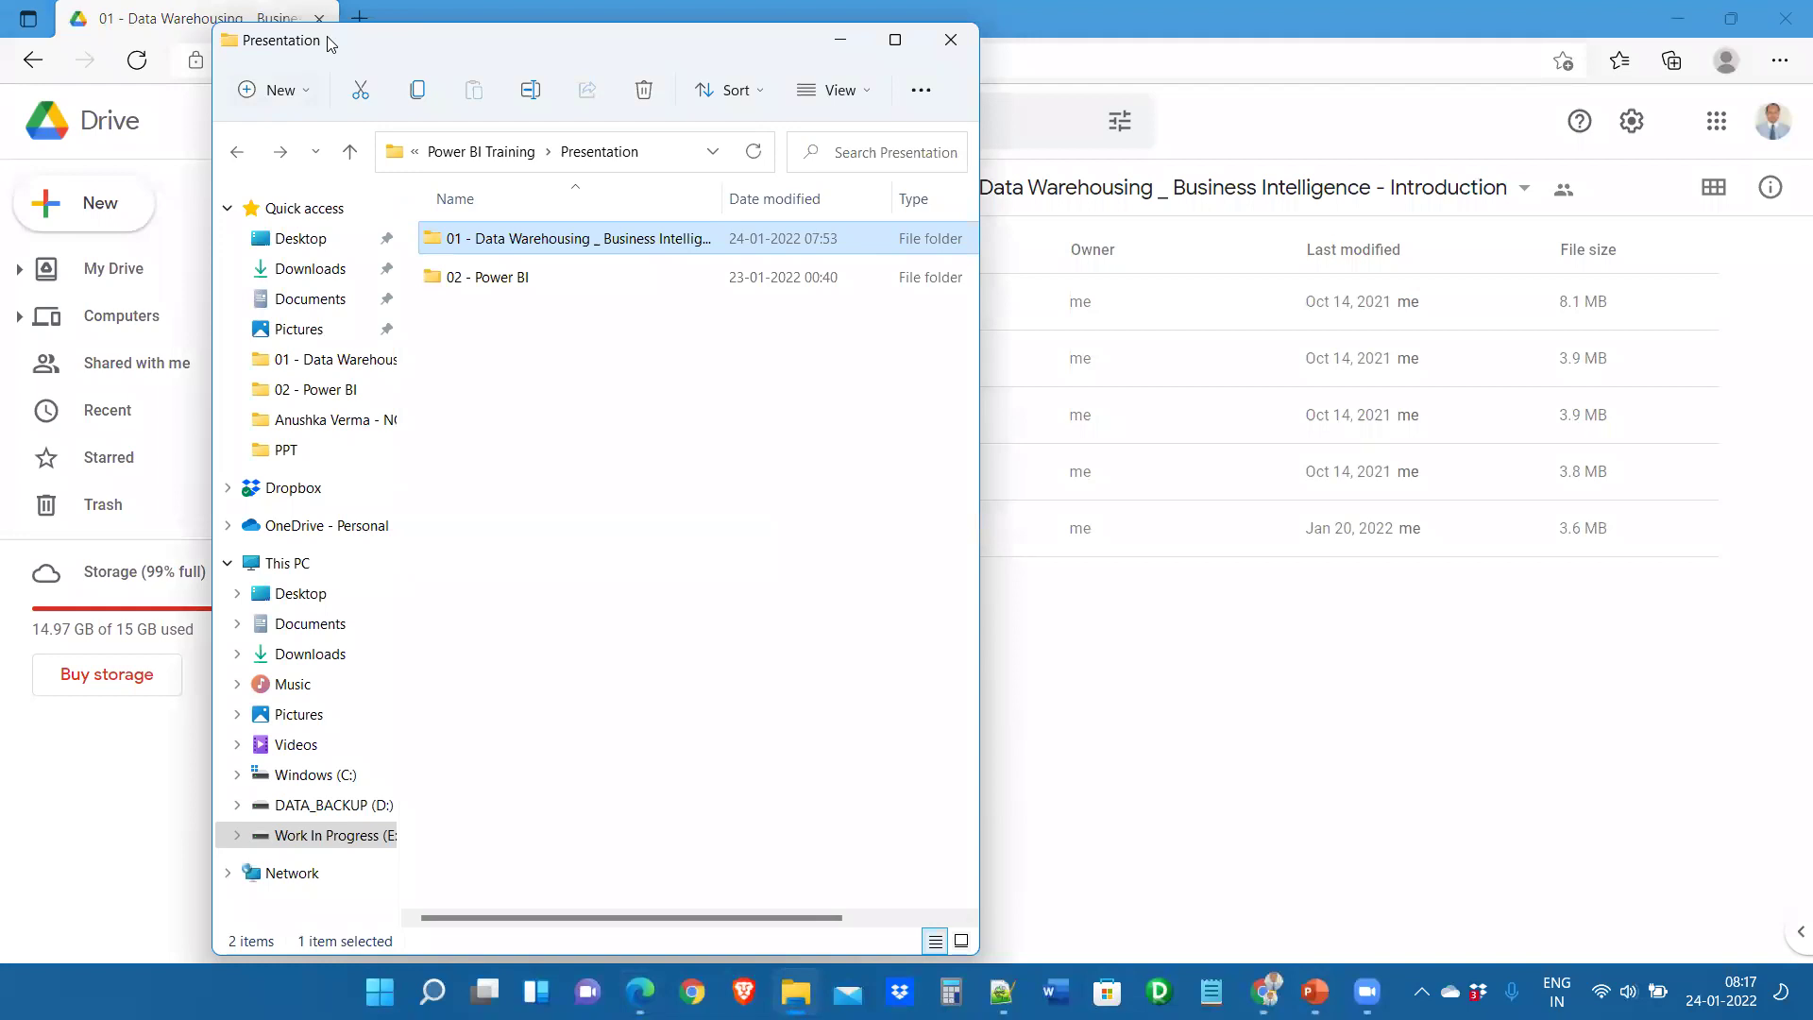
{"action": "left_click_drag", "start_coordinate": [328, 38], "coordinate": [1132, 76]}
{"action": "left_click_drag", "start_coordinate": [1451, 91], "coordinate": [1451, 143]}
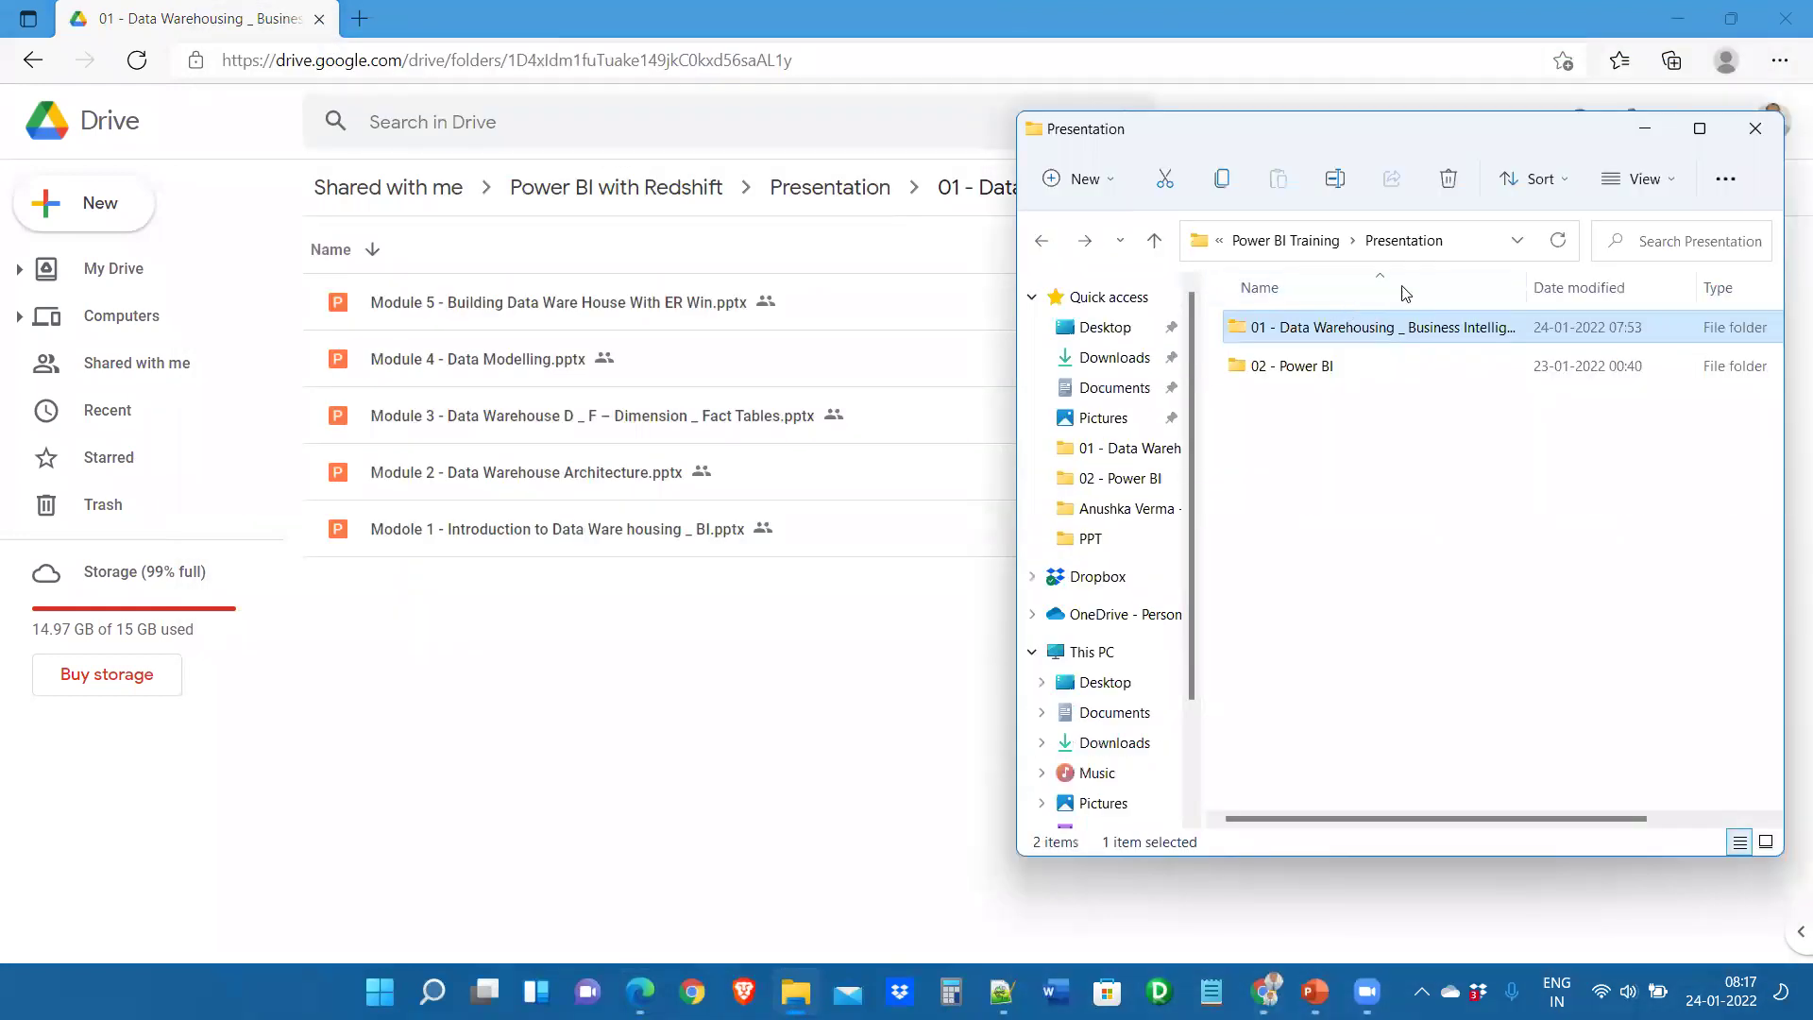
{"action": "left_click", "coordinate": [1310, 246]}
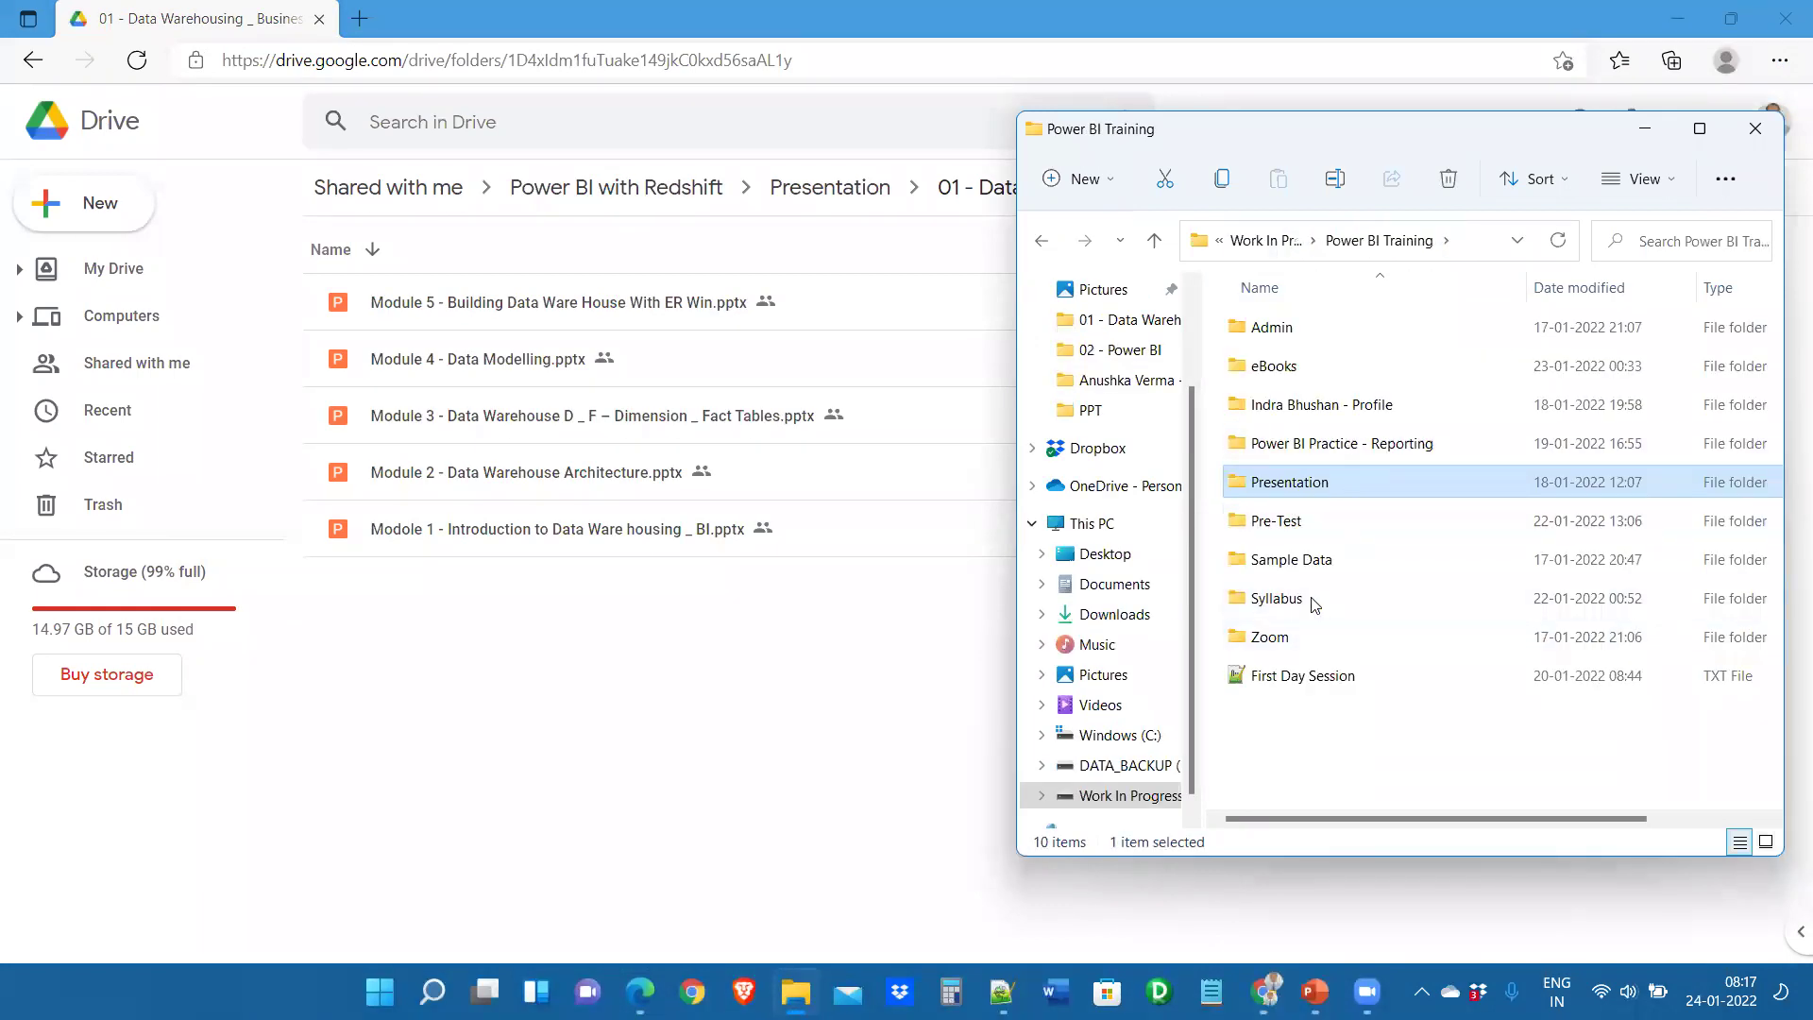
{"action": "double_click", "coordinate": [1320, 562]}
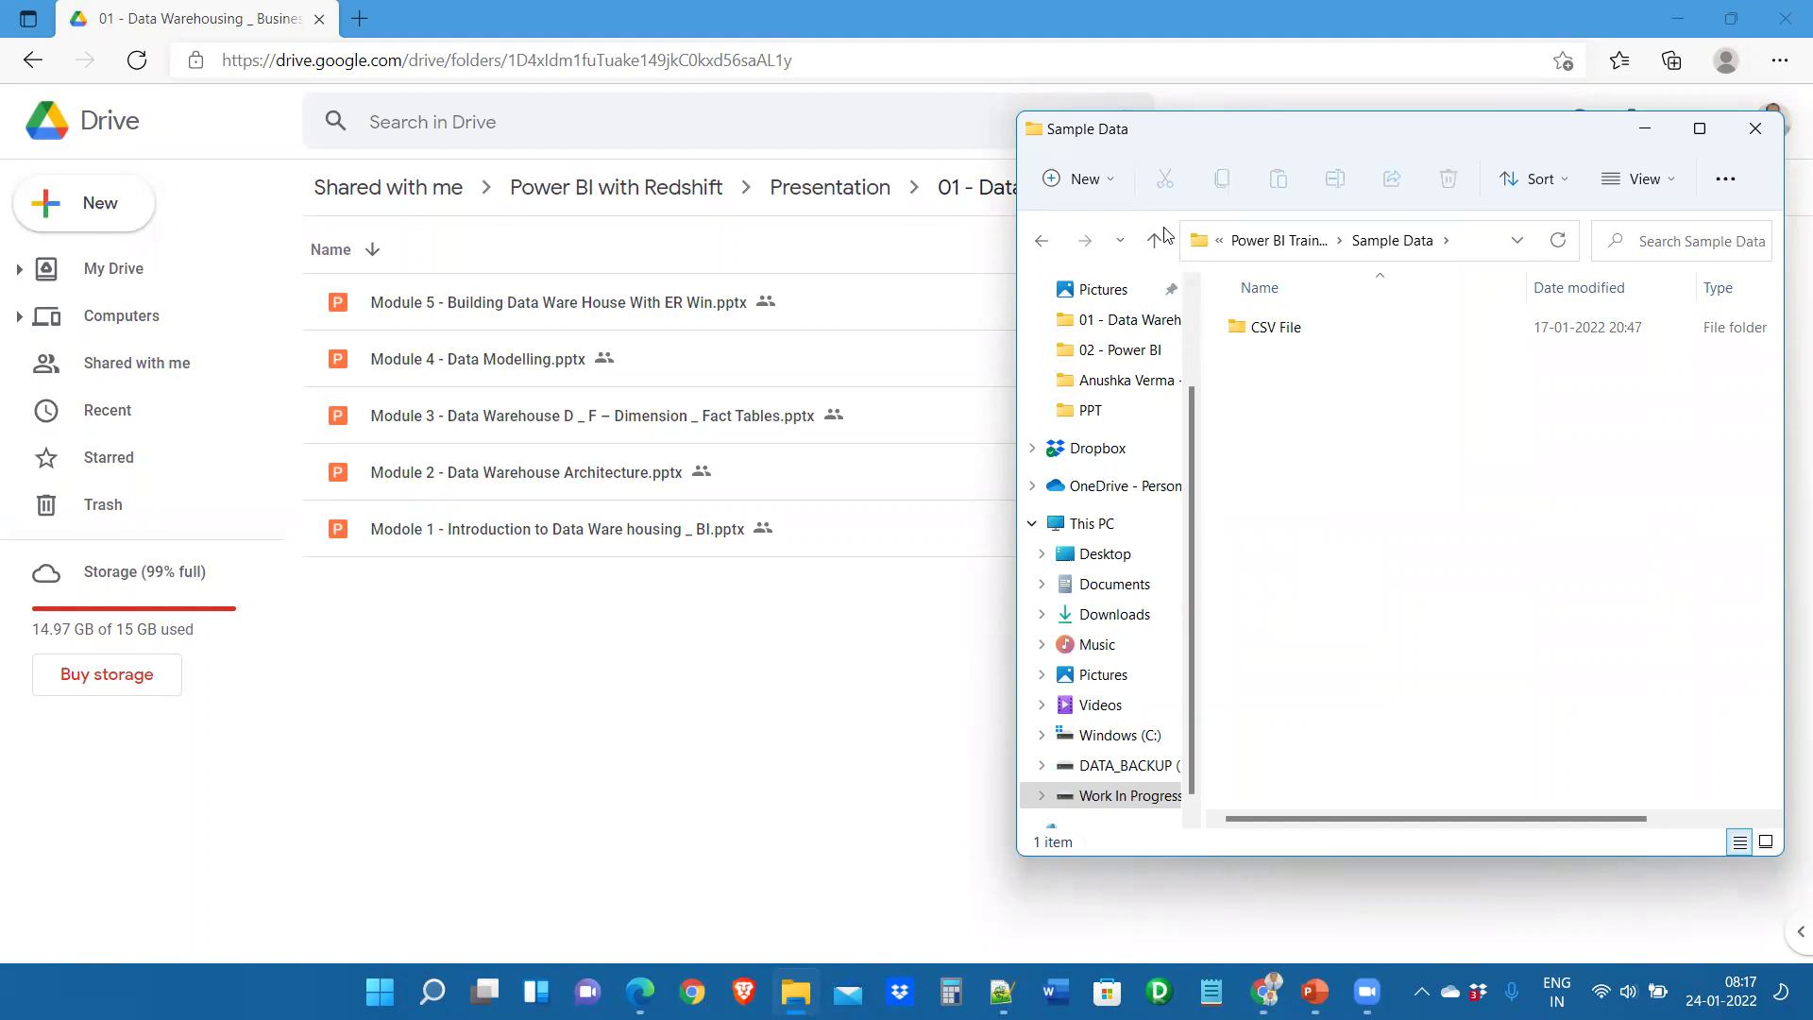
{"action": "double_click", "coordinate": [1259, 331]}
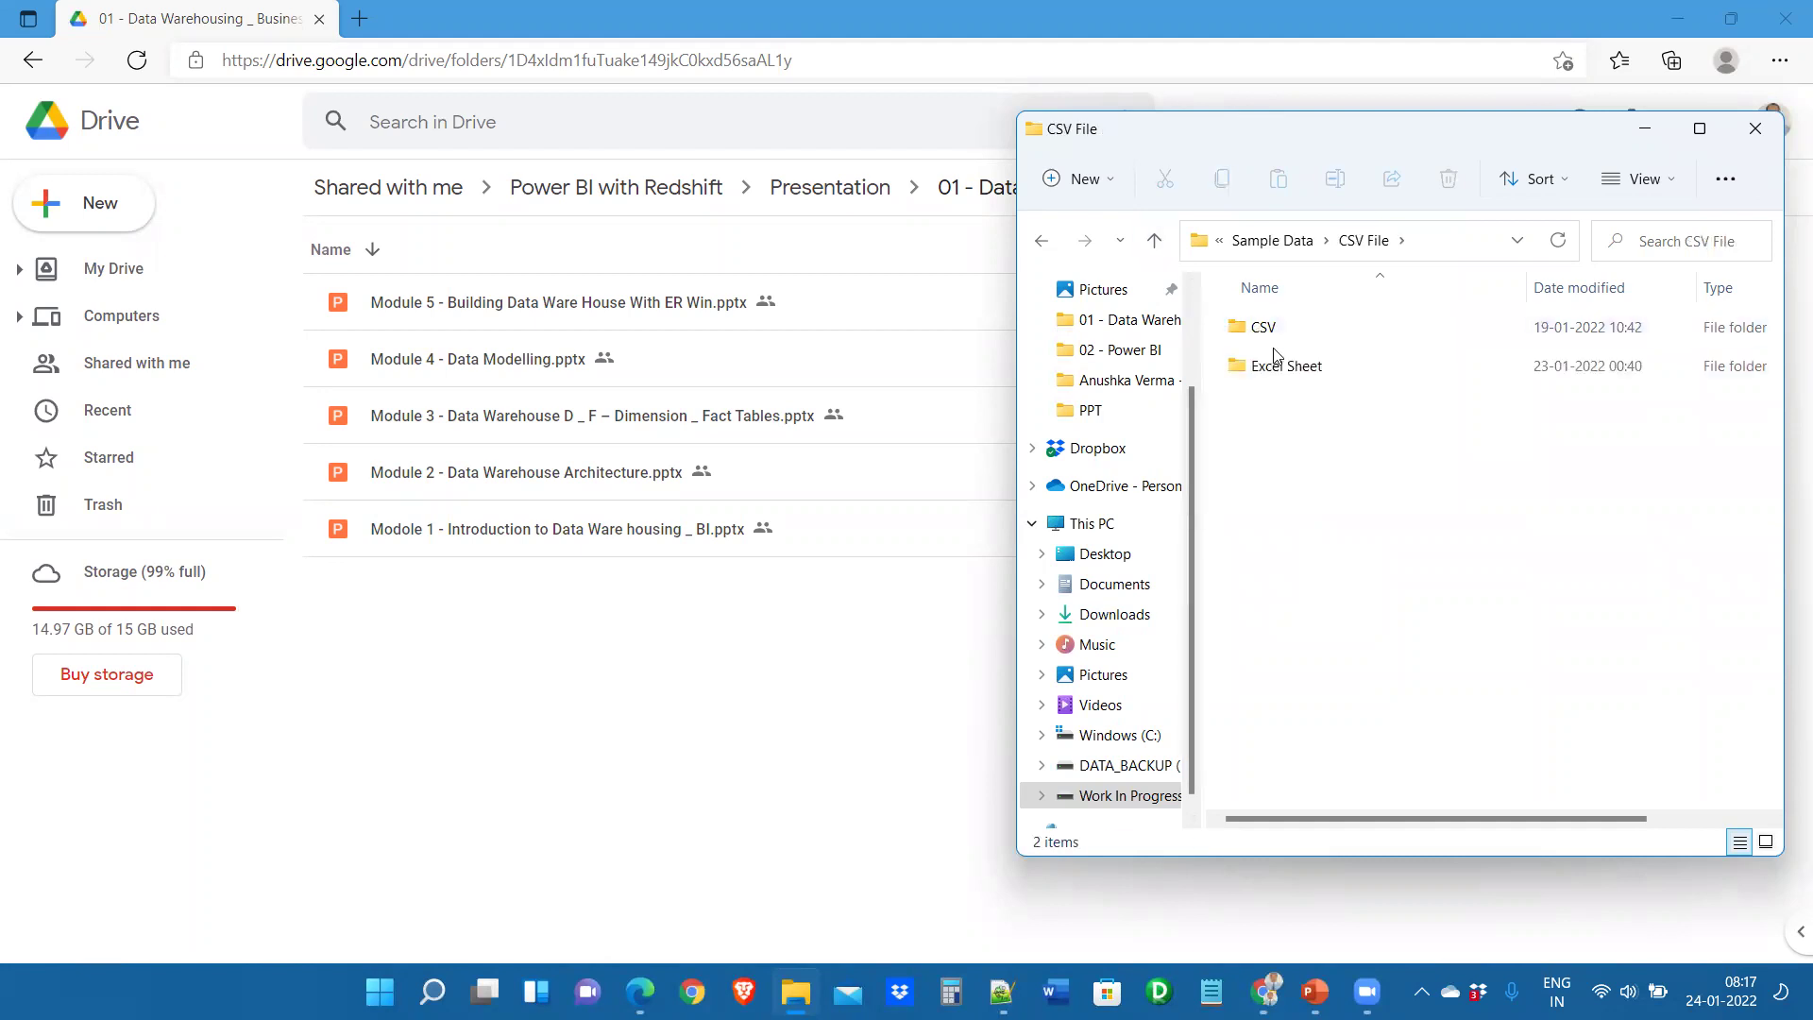
{"action": "left_click", "coordinate": [1286, 241]}
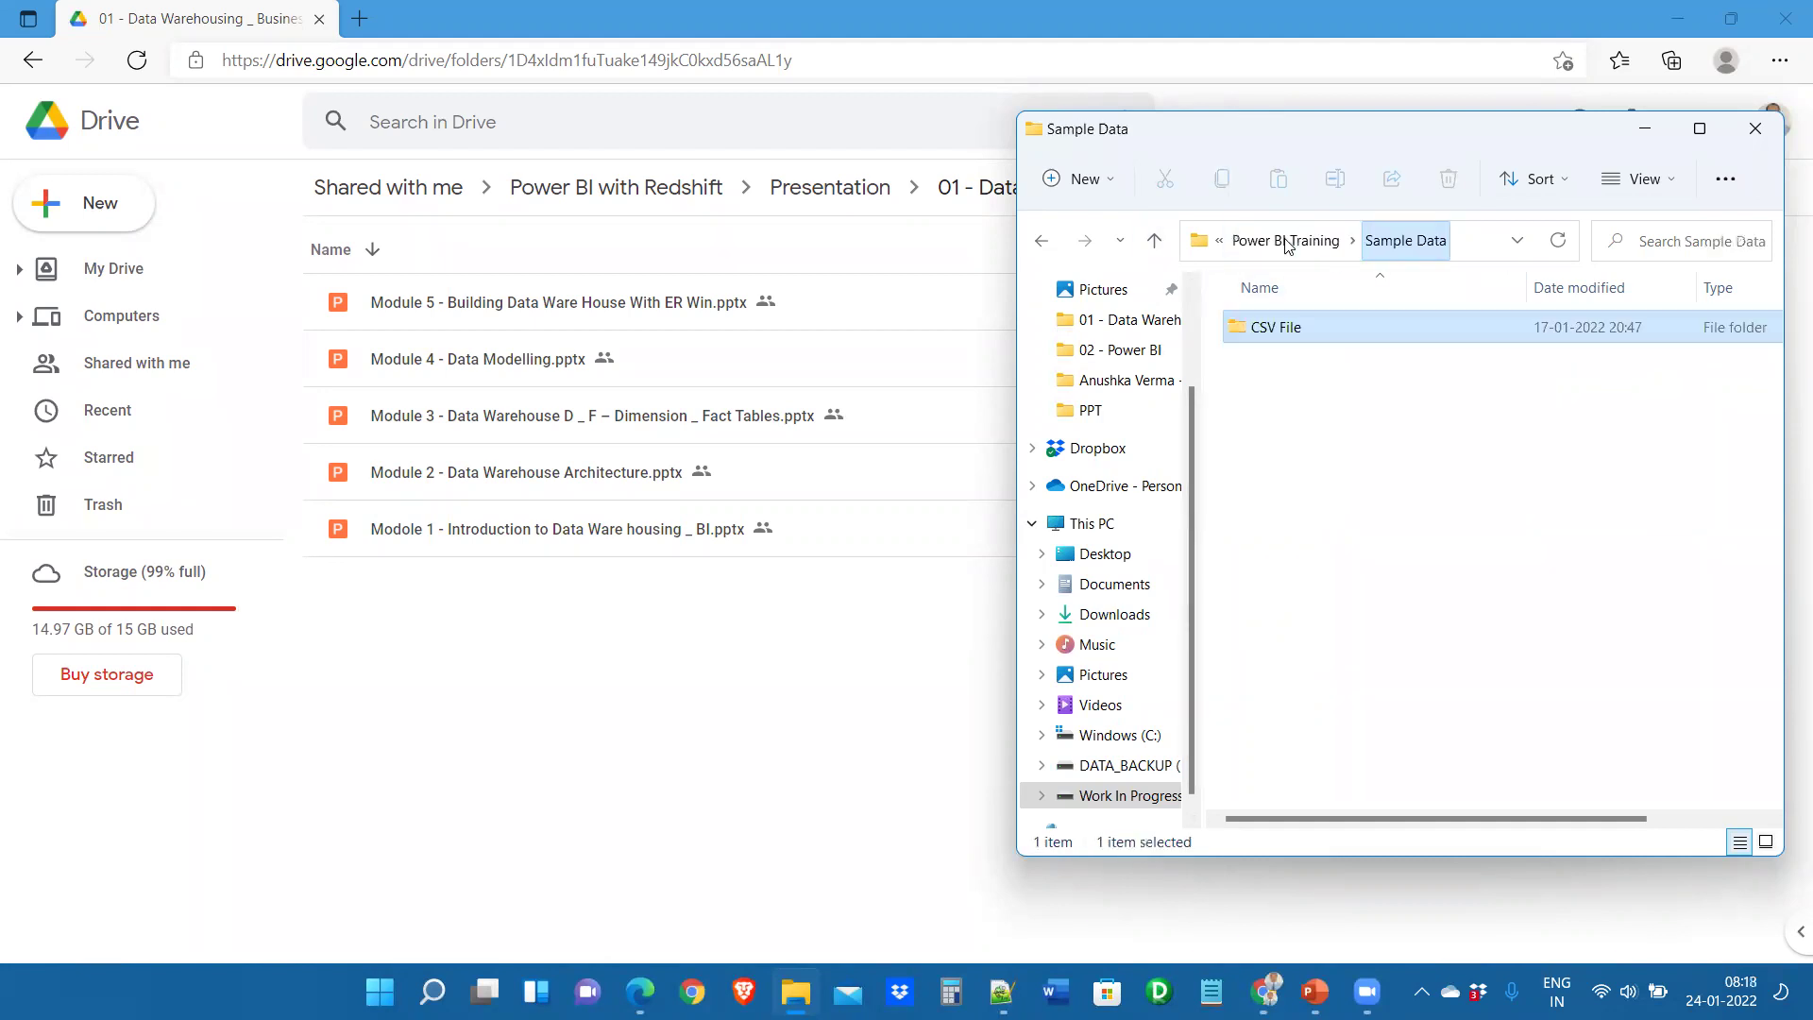
{"action": "double_click", "coordinate": [1337, 322]}
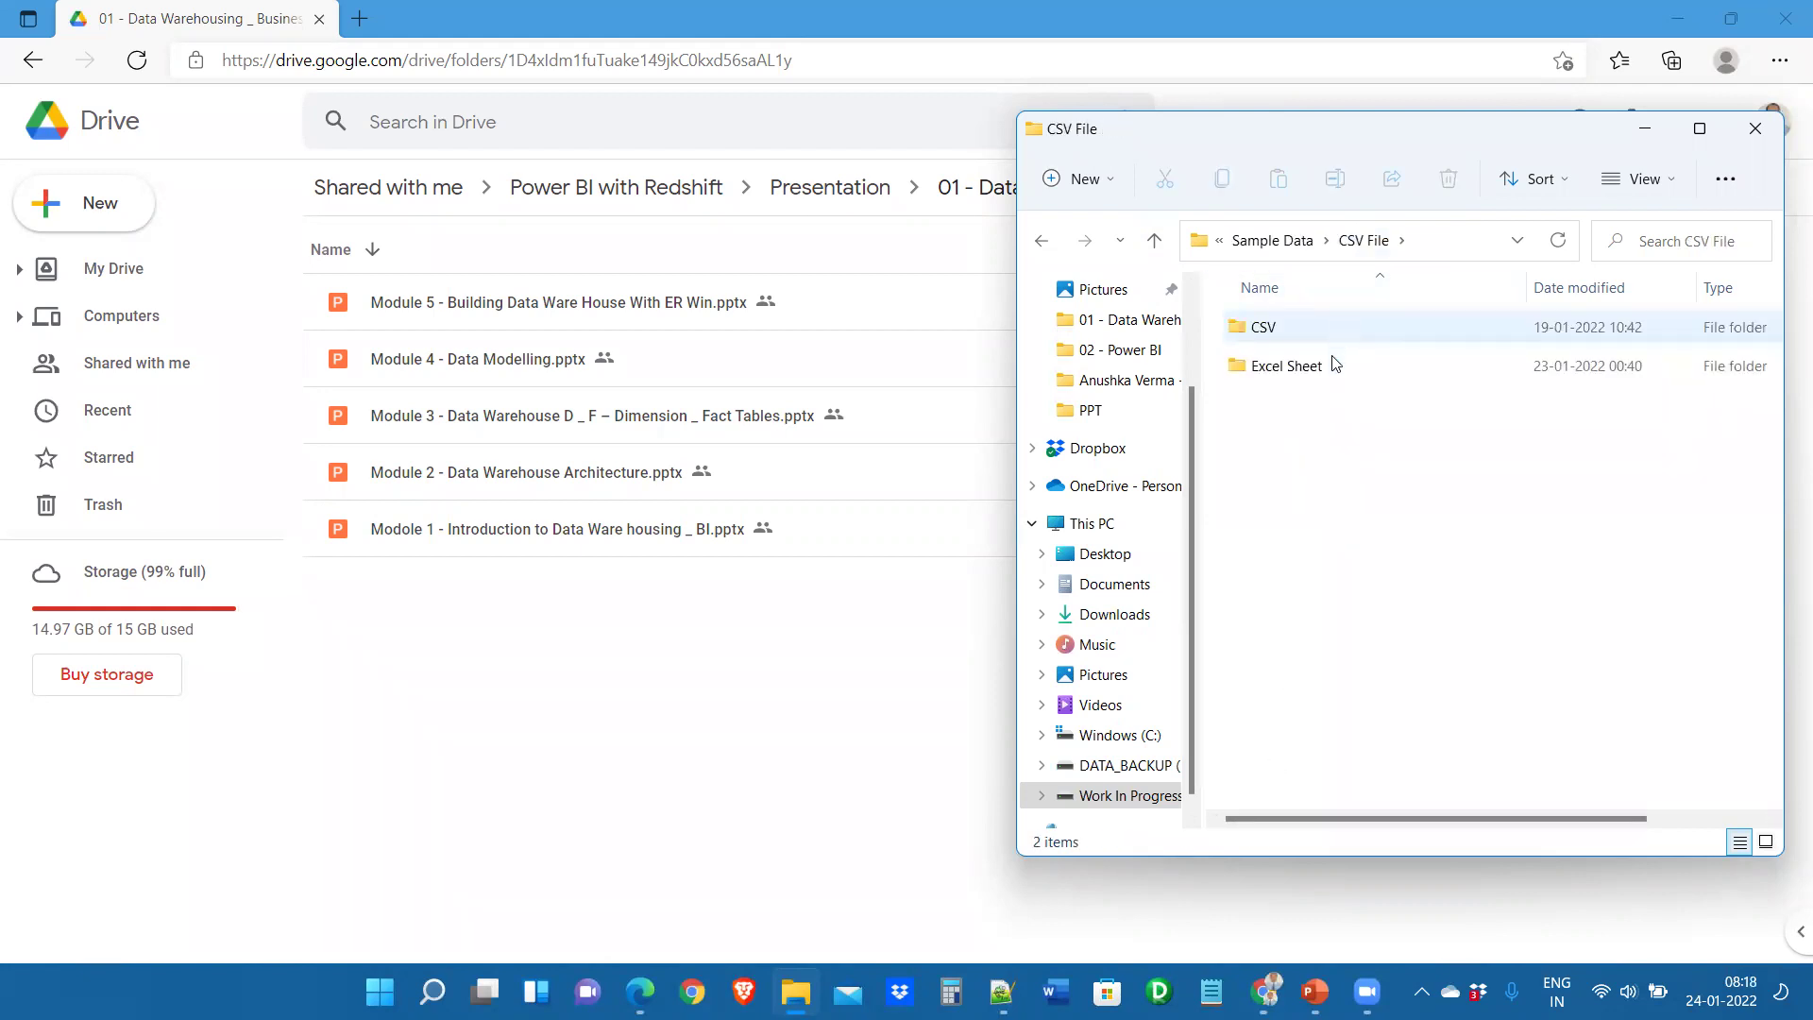
{"action": "double_click", "coordinate": [1334, 362]}
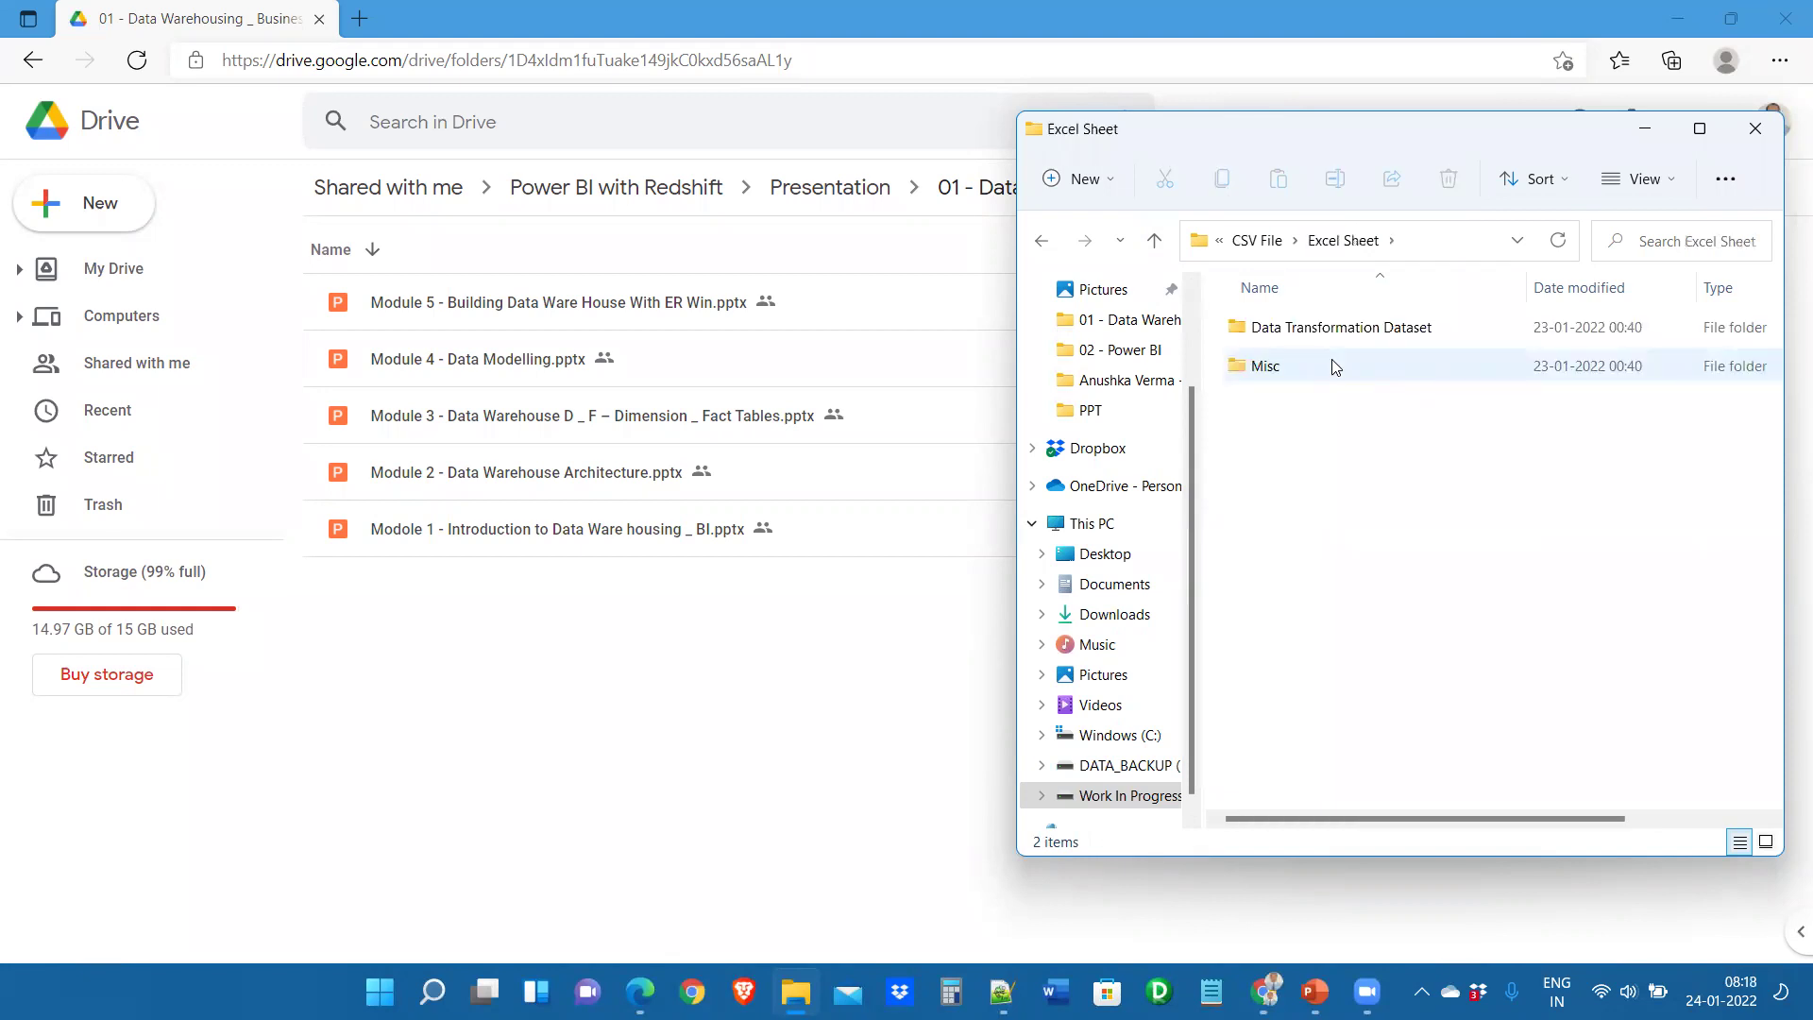
{"action": "key", "text": "alt+Left"}
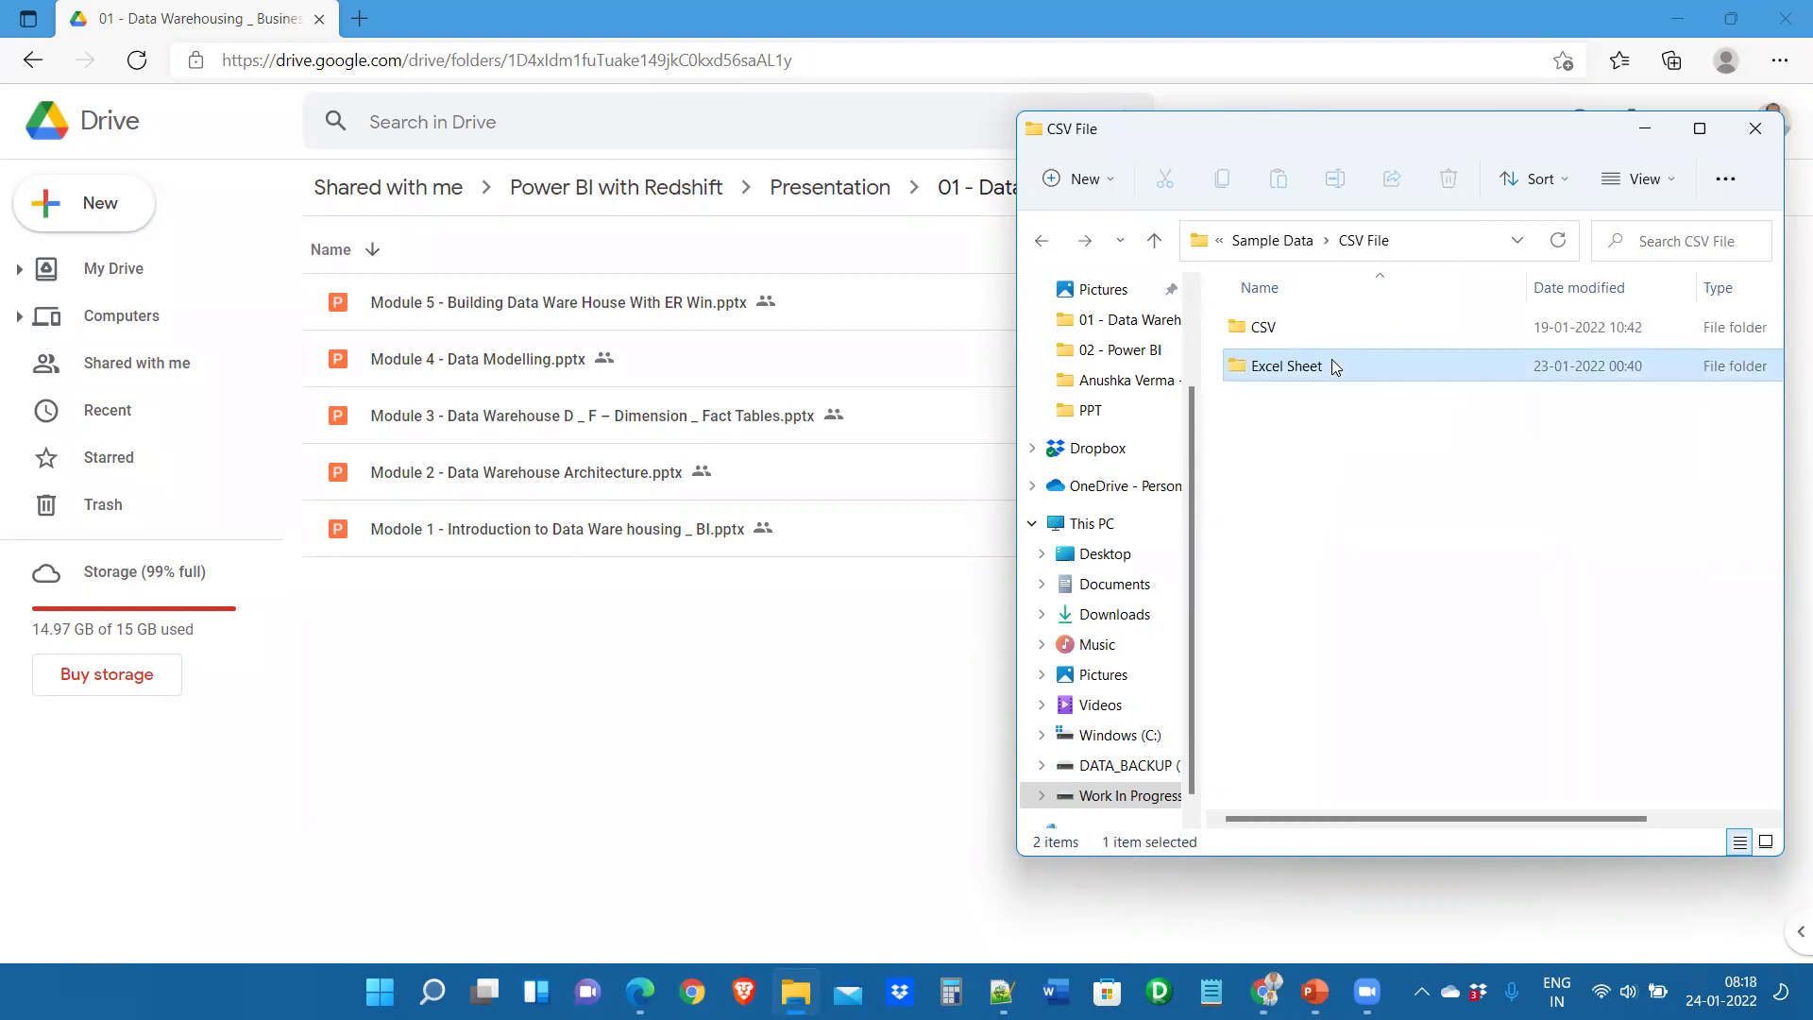
{"action": "key", "text": "alt+Left"}
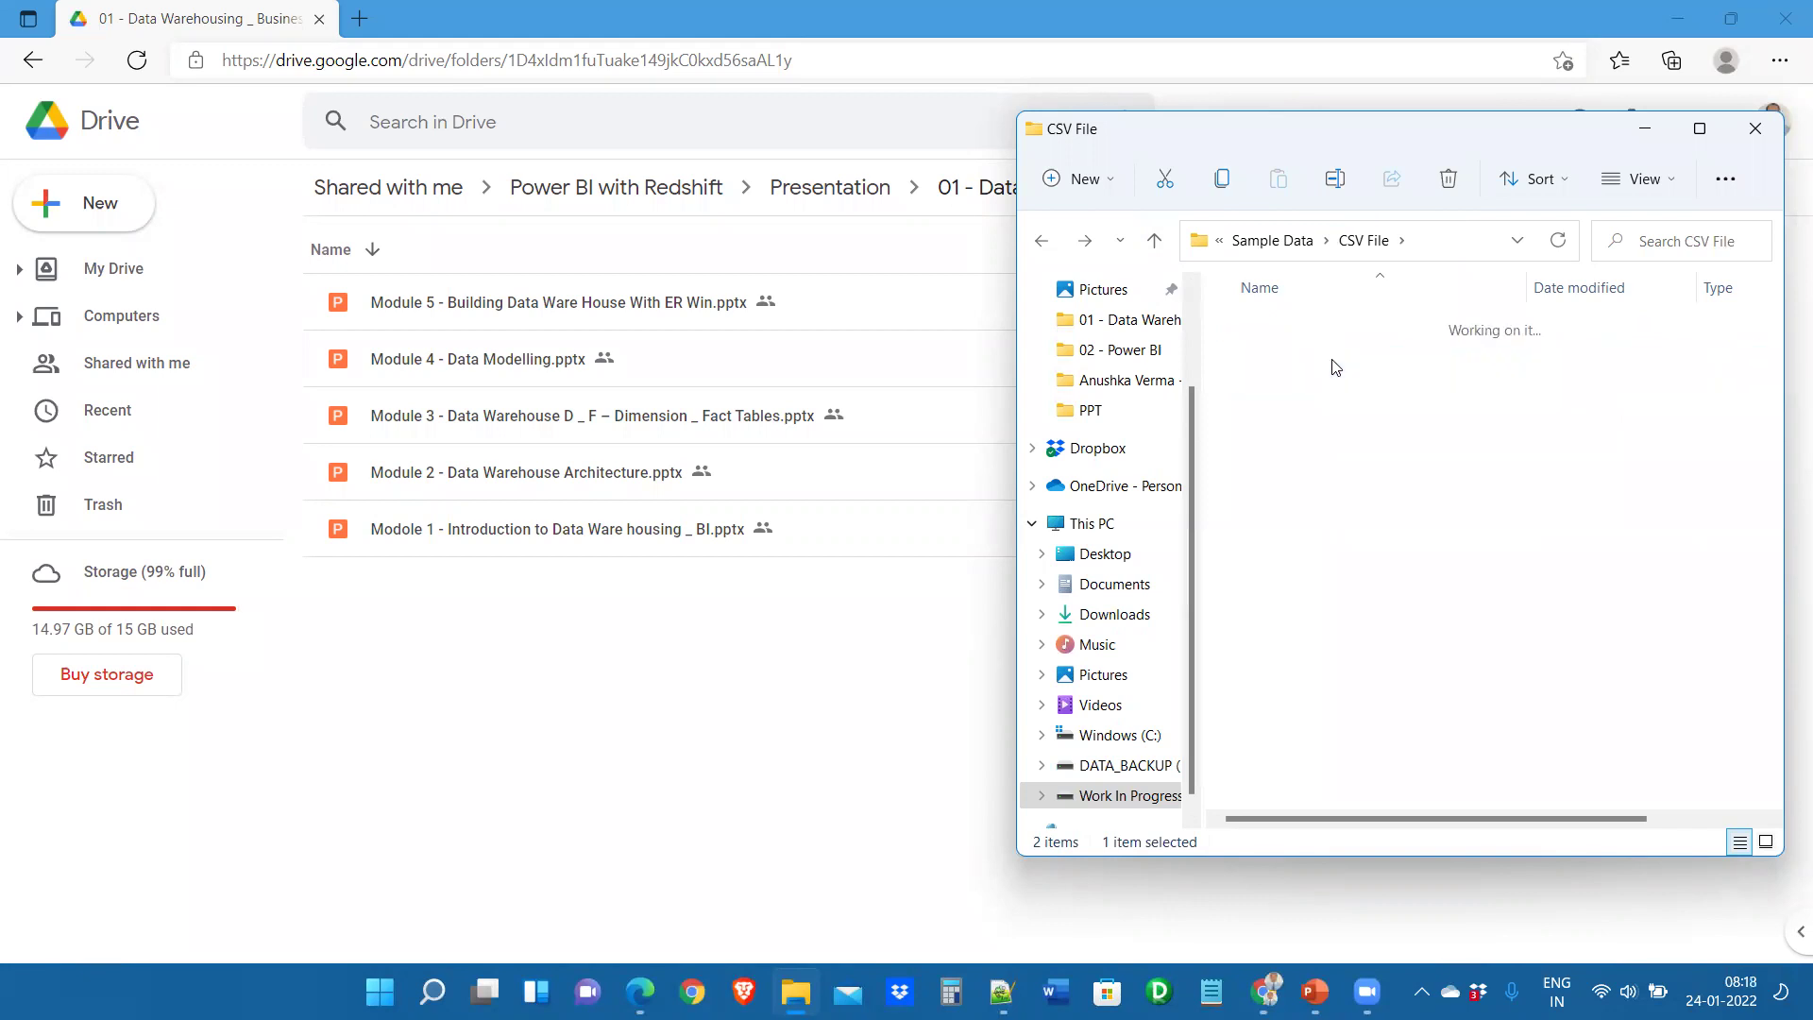
{"action": "double_click", "coordinate": [1344, 327]}
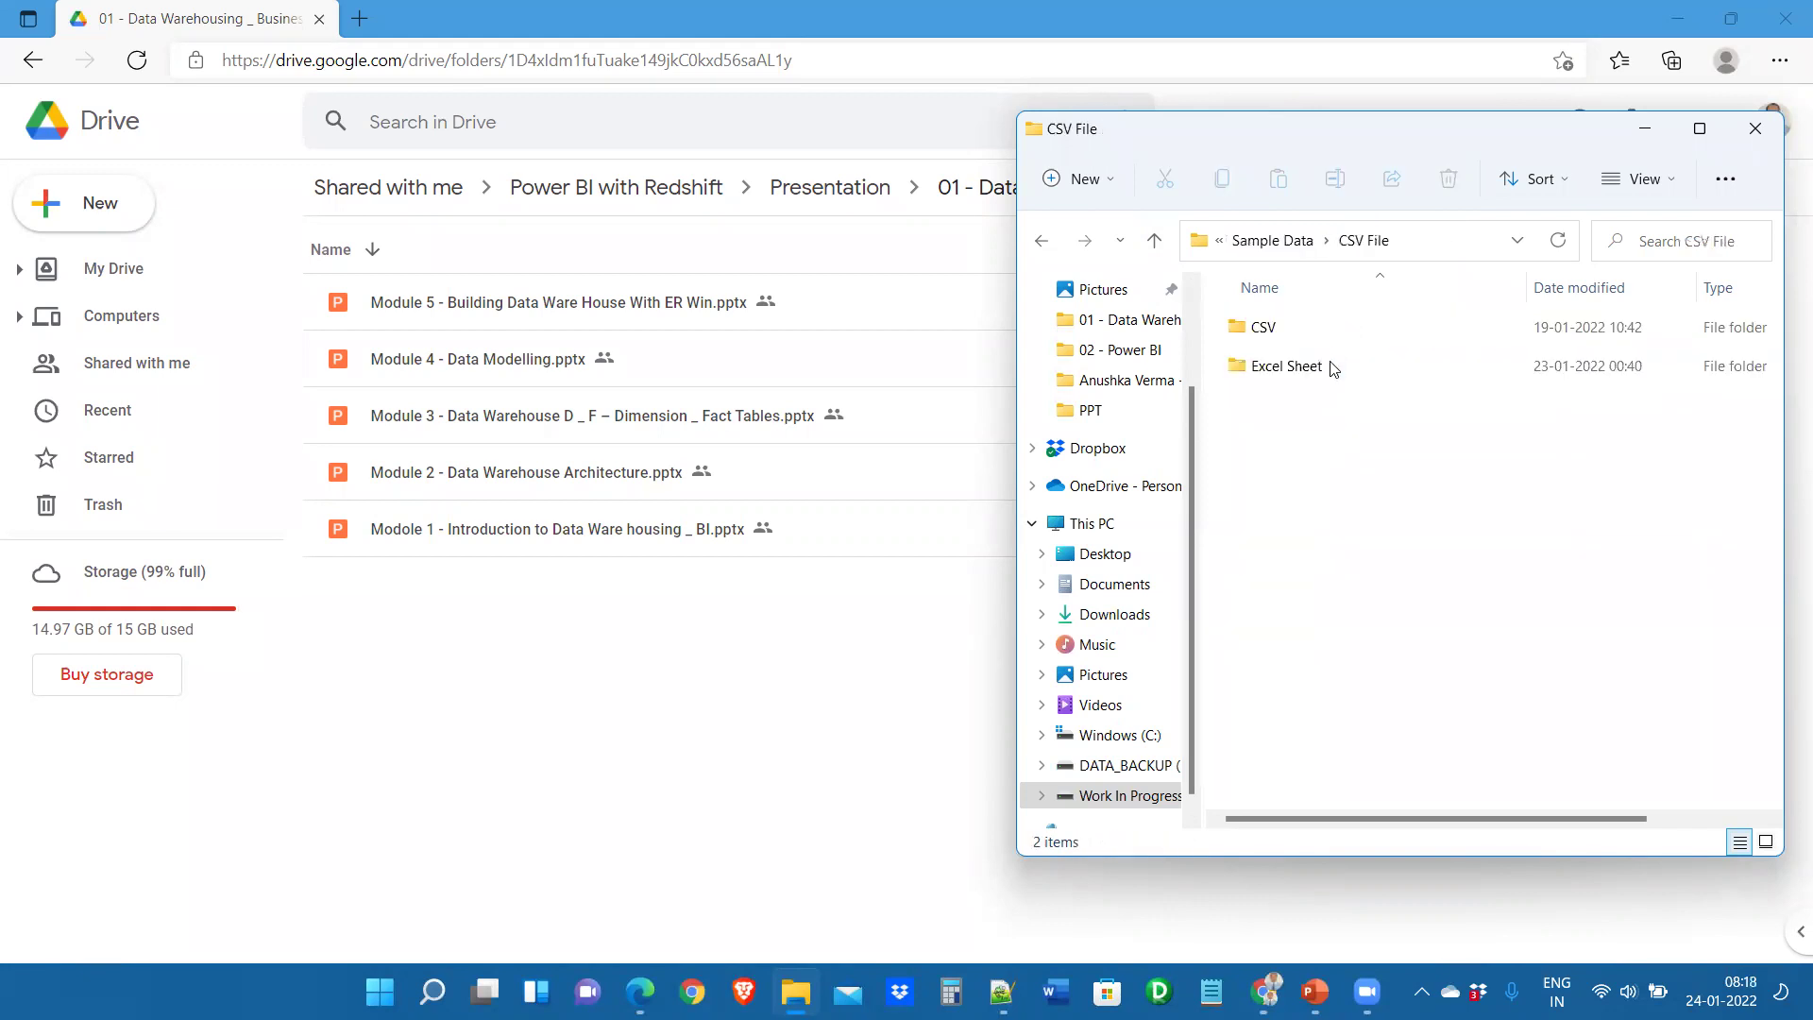
{"action": "left_click", "coordinate": [1268, 242]}
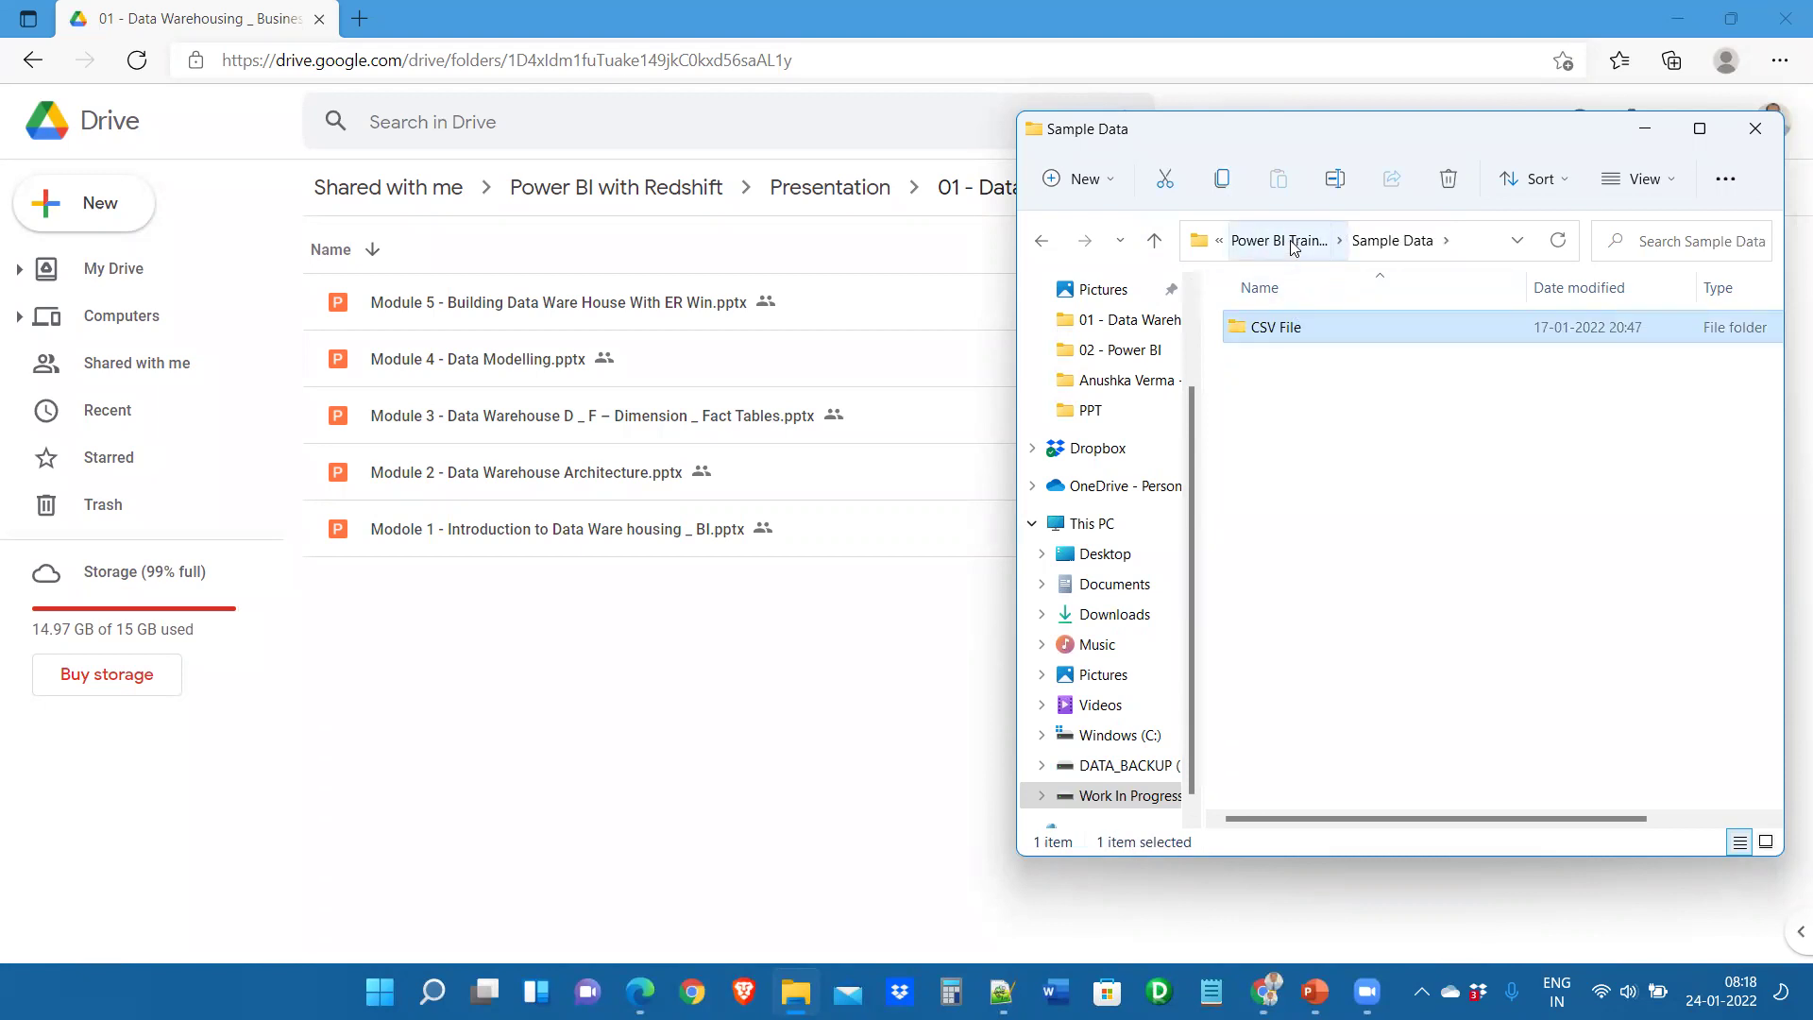
Try to upload the local "Sample Data" folder from Power BI Training to Drive, and open Drive's Presentation folder
{"action": "left_click", "coordinate": [1294, 244]}
{"action": "left_click_drag", "start_coordinate": [1280, 559], "coordinate": [724, 353]}
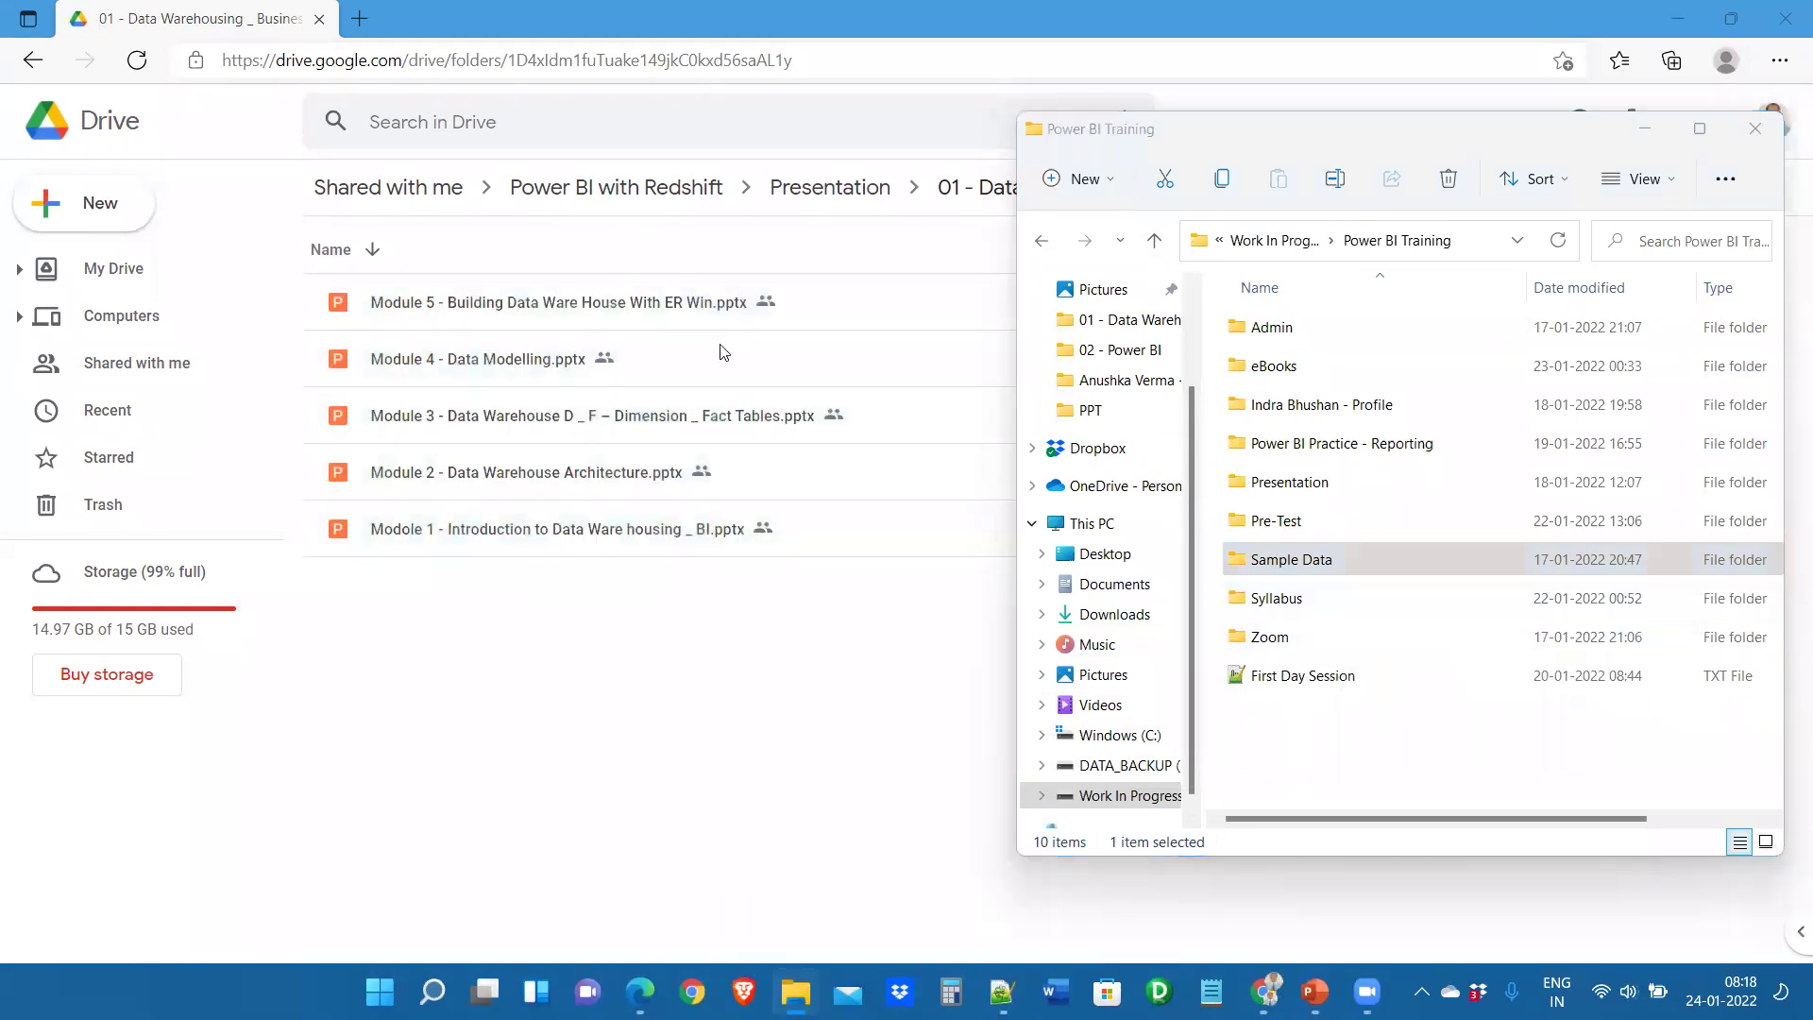
{"action": "left_click", "coordinate": [826, 190]}
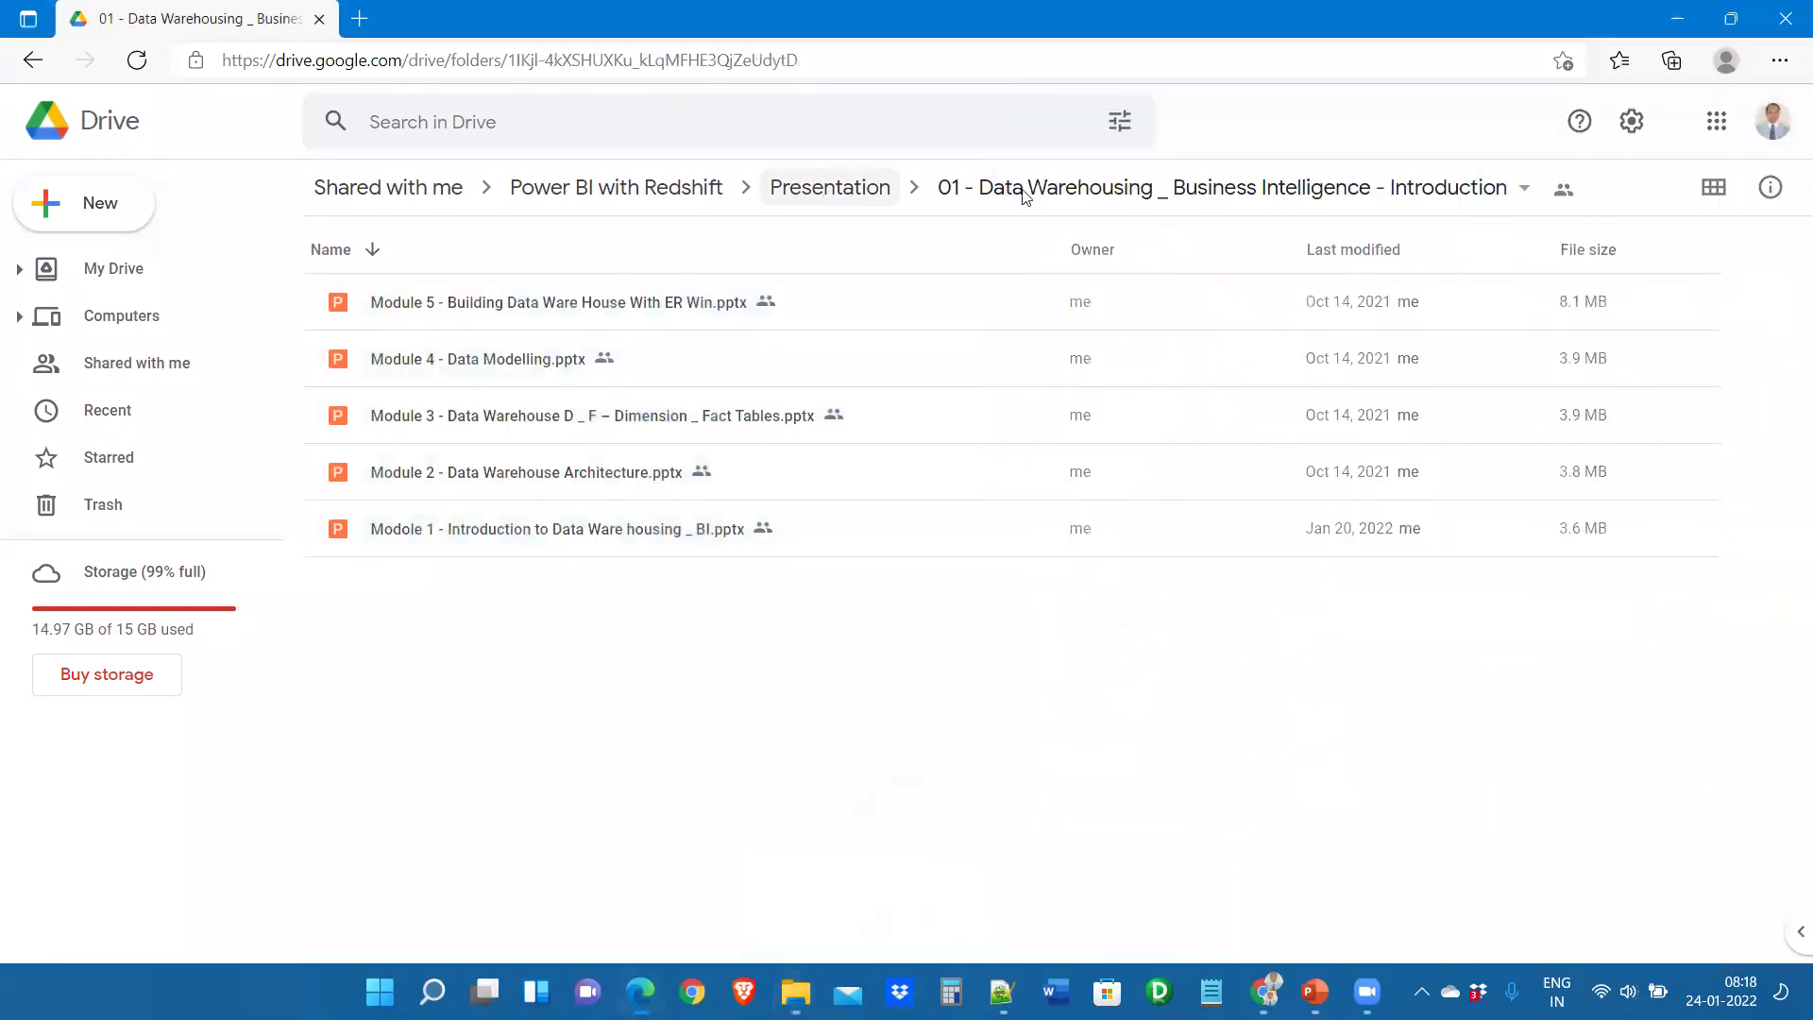
Minimize the browser and File Explorer windows to switch to the Module 3 presentation in PowerPoint
{"action": "left_click", "coordinate": [1686, 18]}
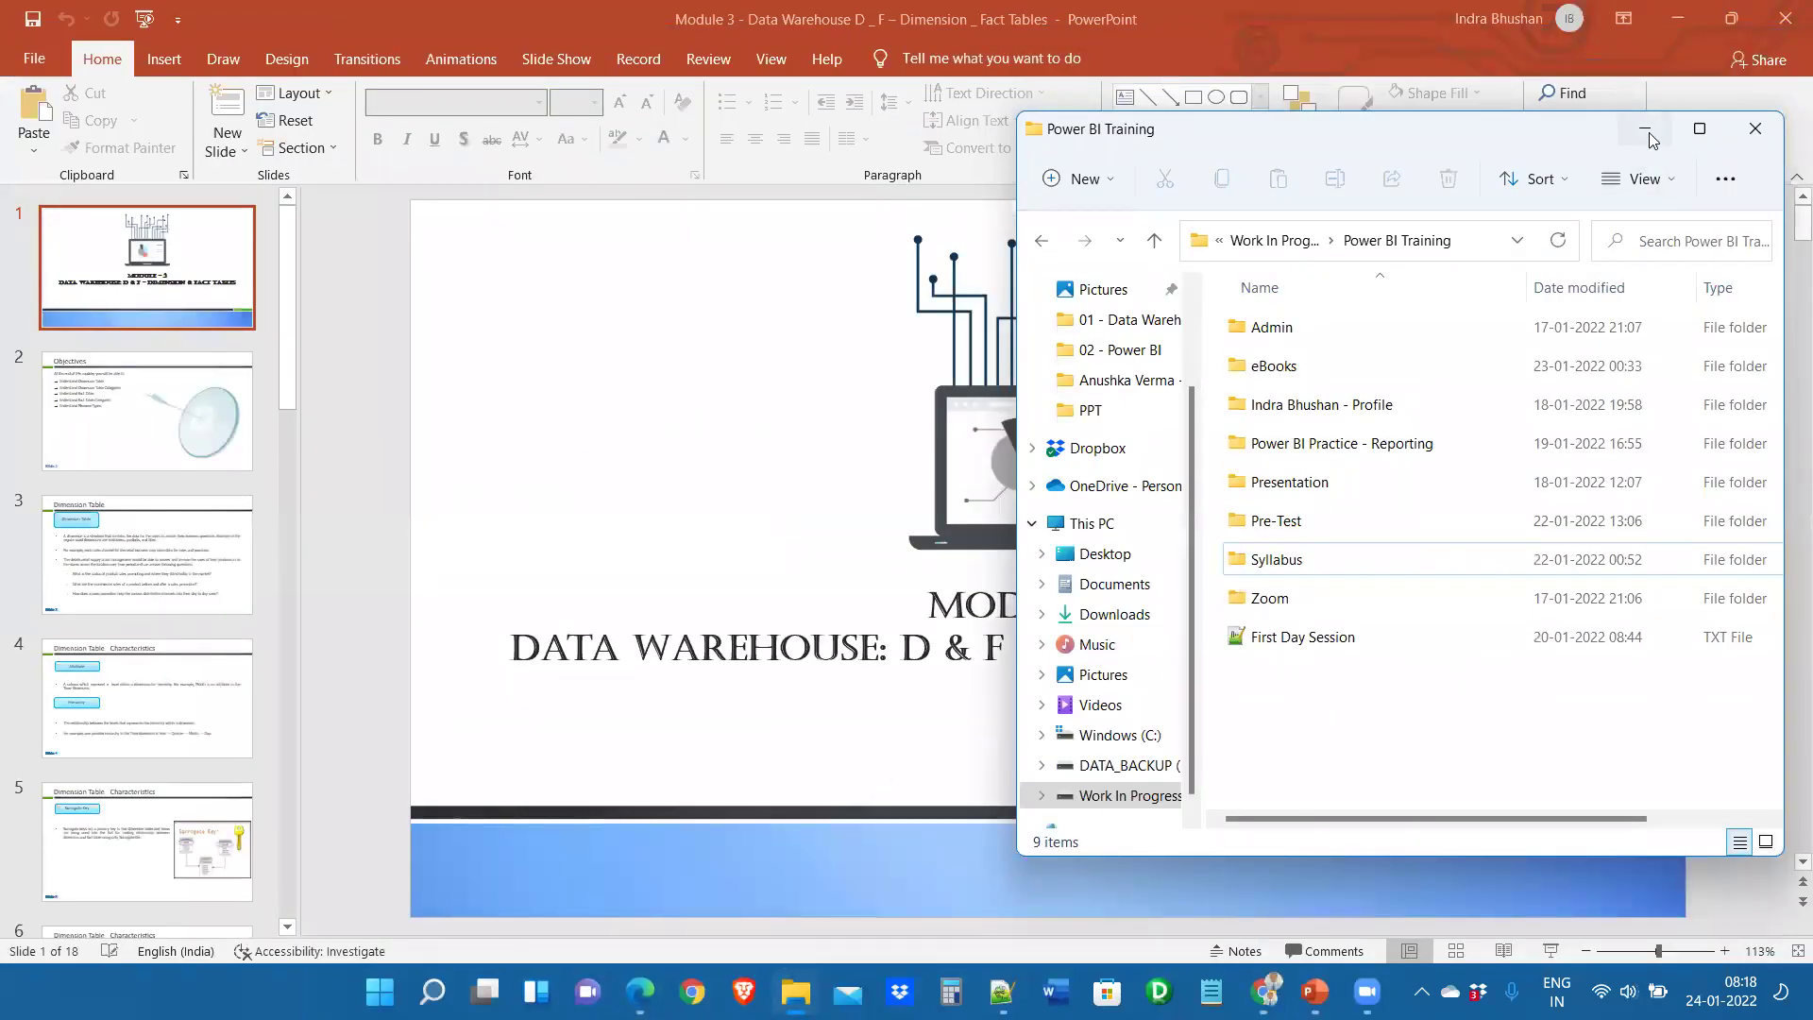
{"action": "left_click", "coordinate": [1646, 130]}
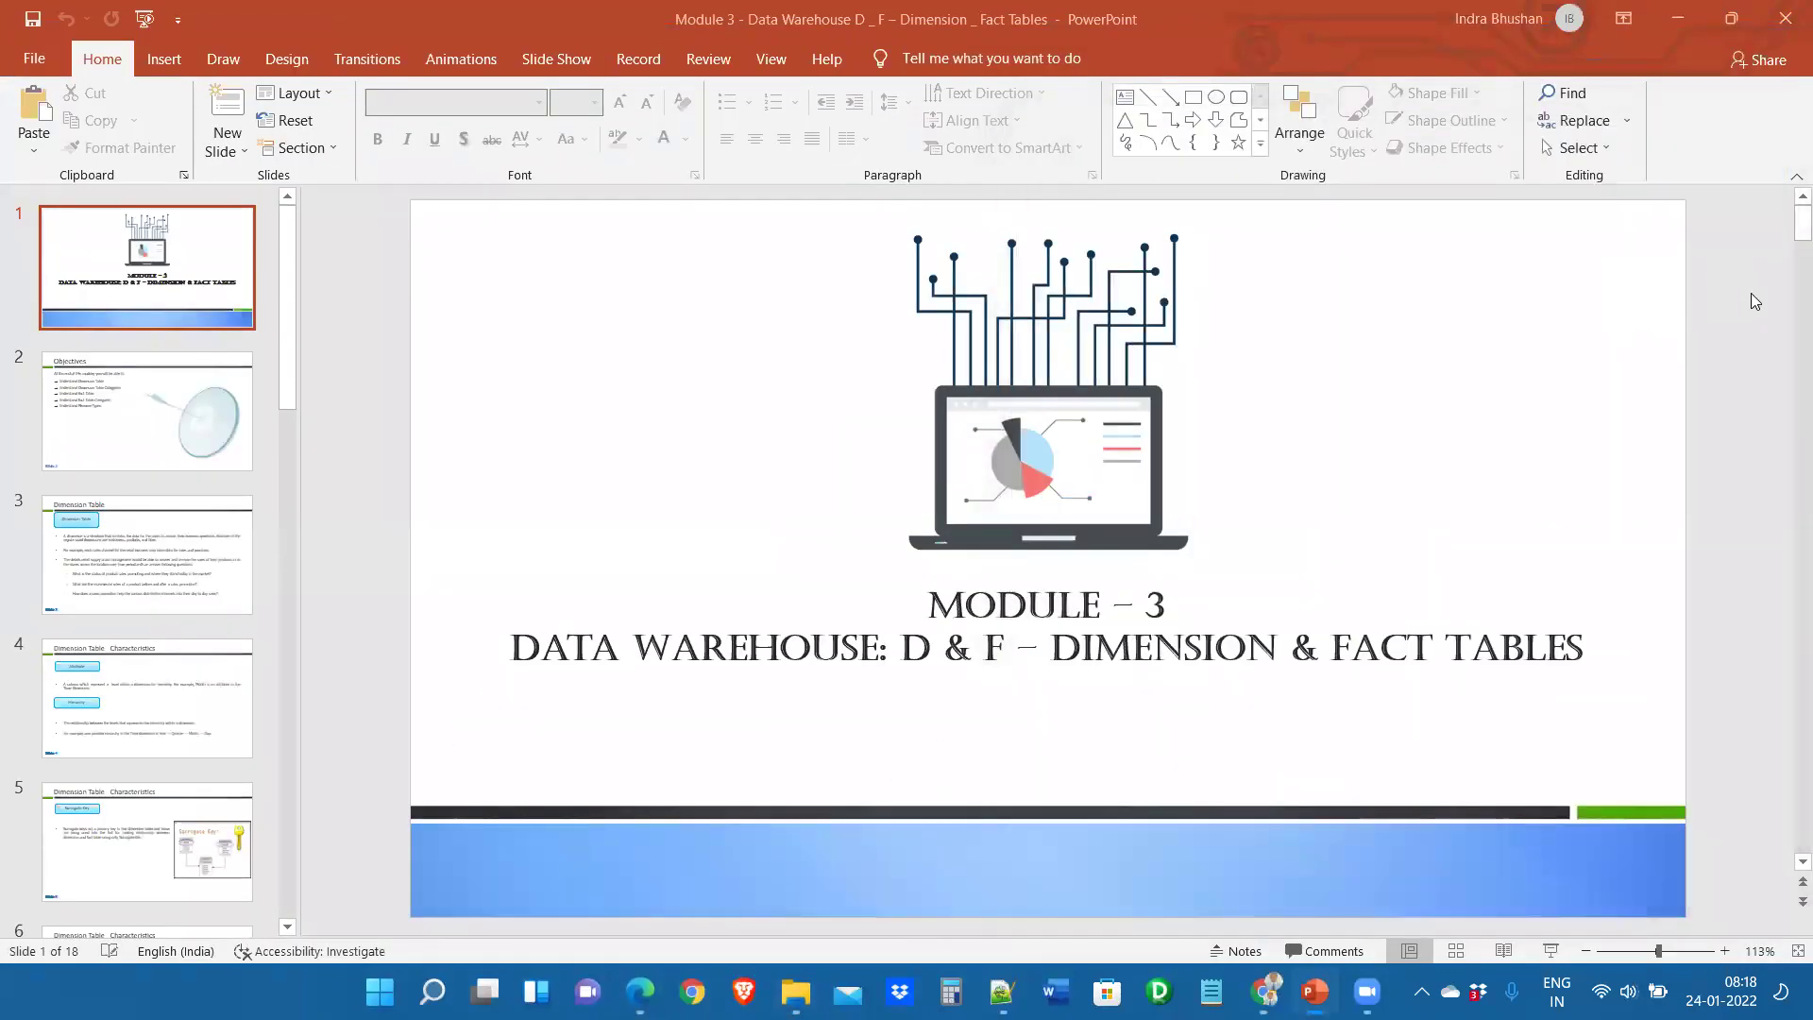
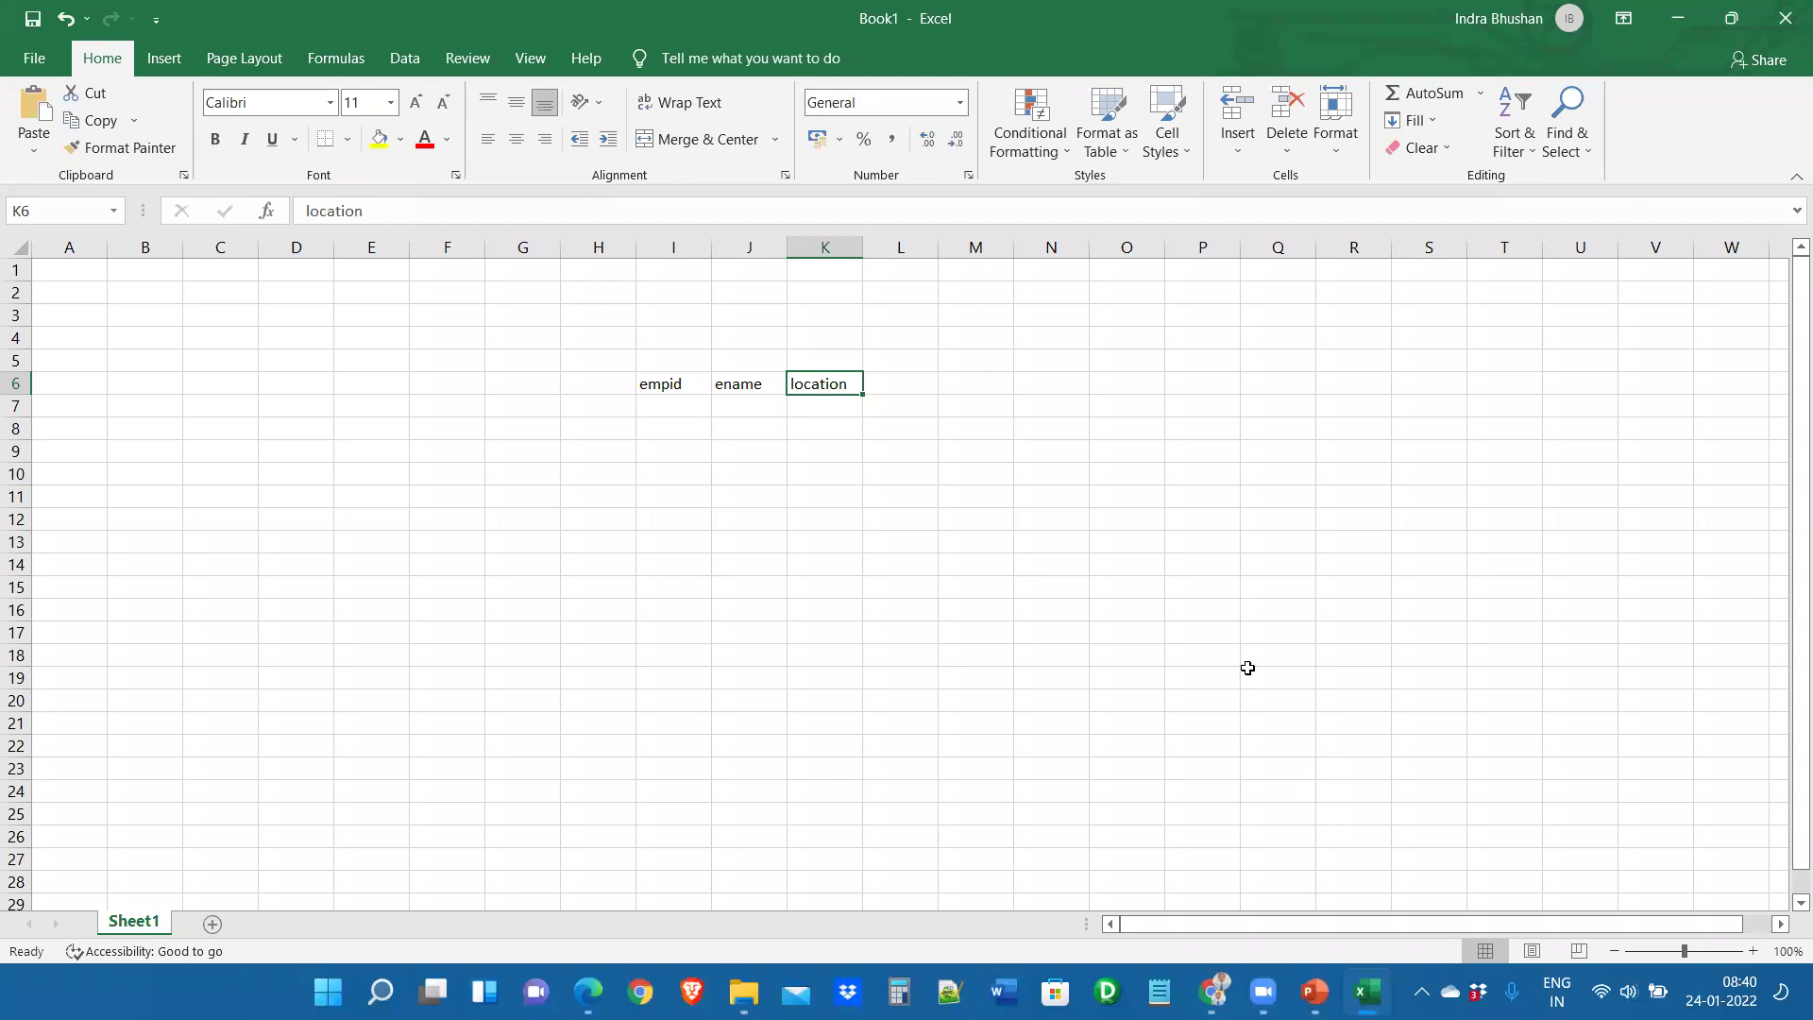
Delete the empty columns C through G to shift the empid, ename and location headers closer to the sheet's start
{"action": "scroll", "coordinate": [1093, 690], "scroll_direction": "up", "scroll_amount": 6, "text": "ctrl"}
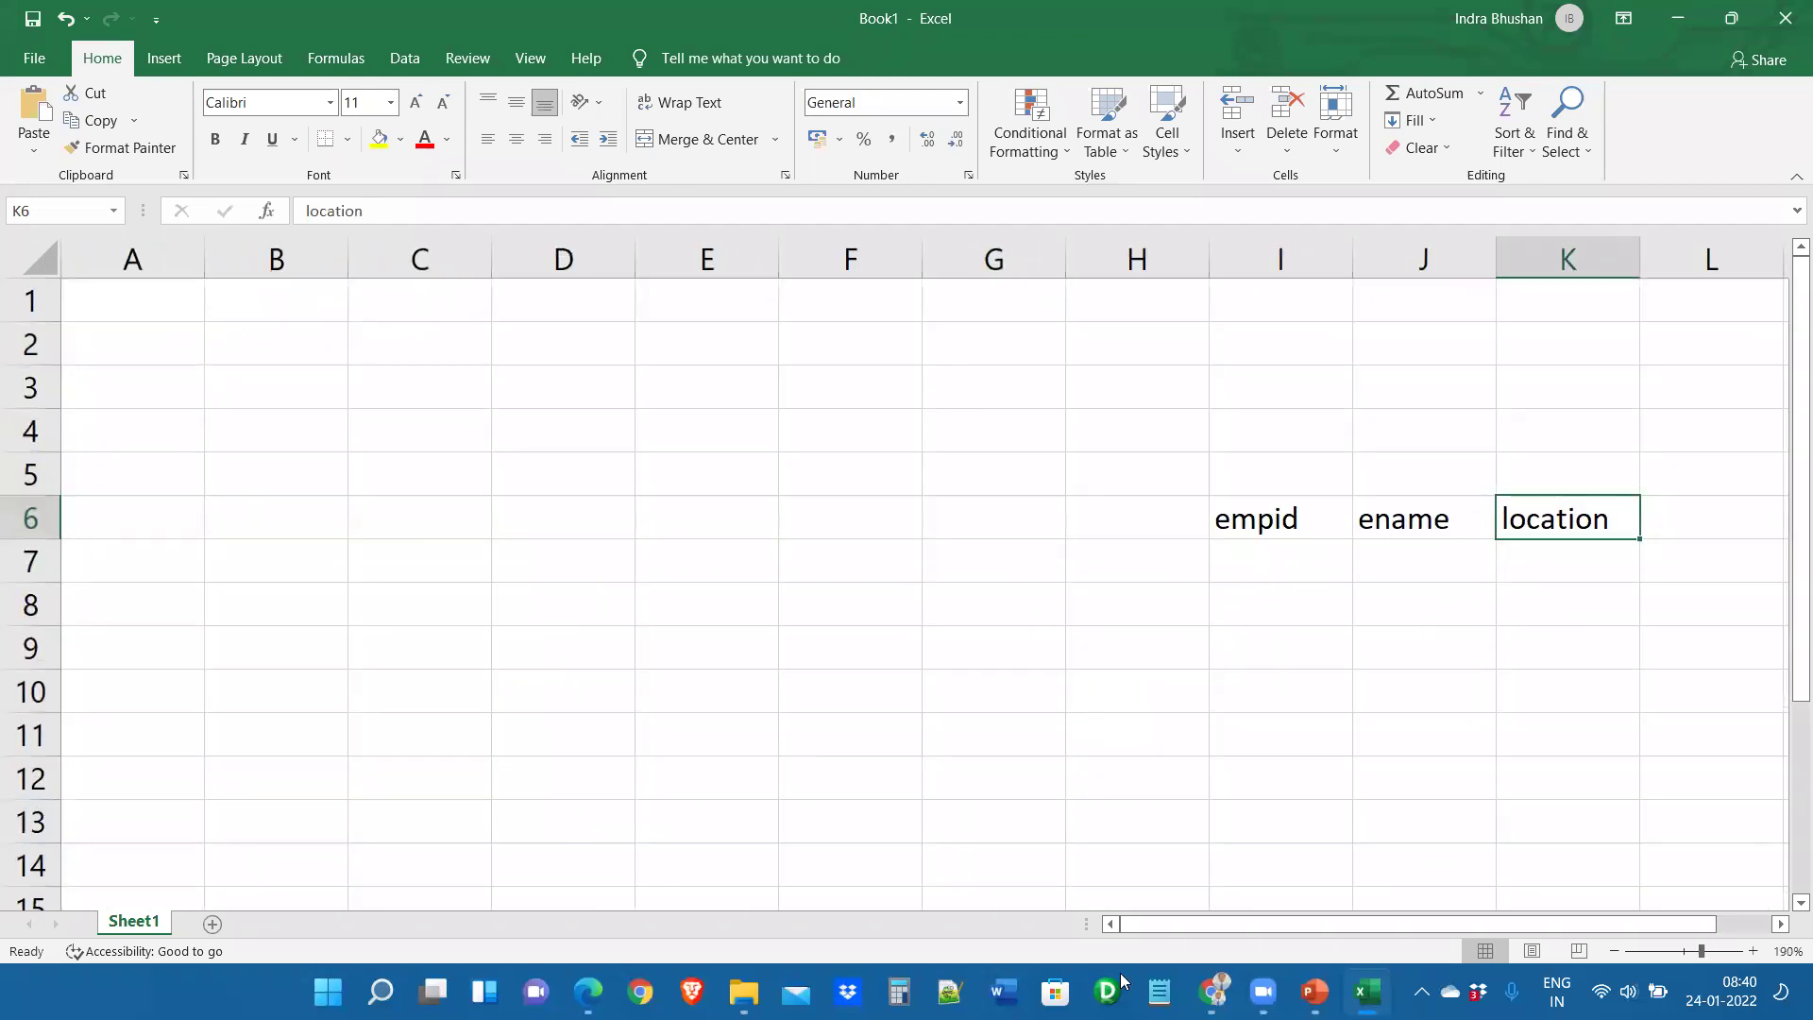
{"action": "left_click_drag", "start_coordinate": [1165, 930], "coordinate": [1218, 929]}
{"action": "left_click", "coordinate": [1162, 577]}
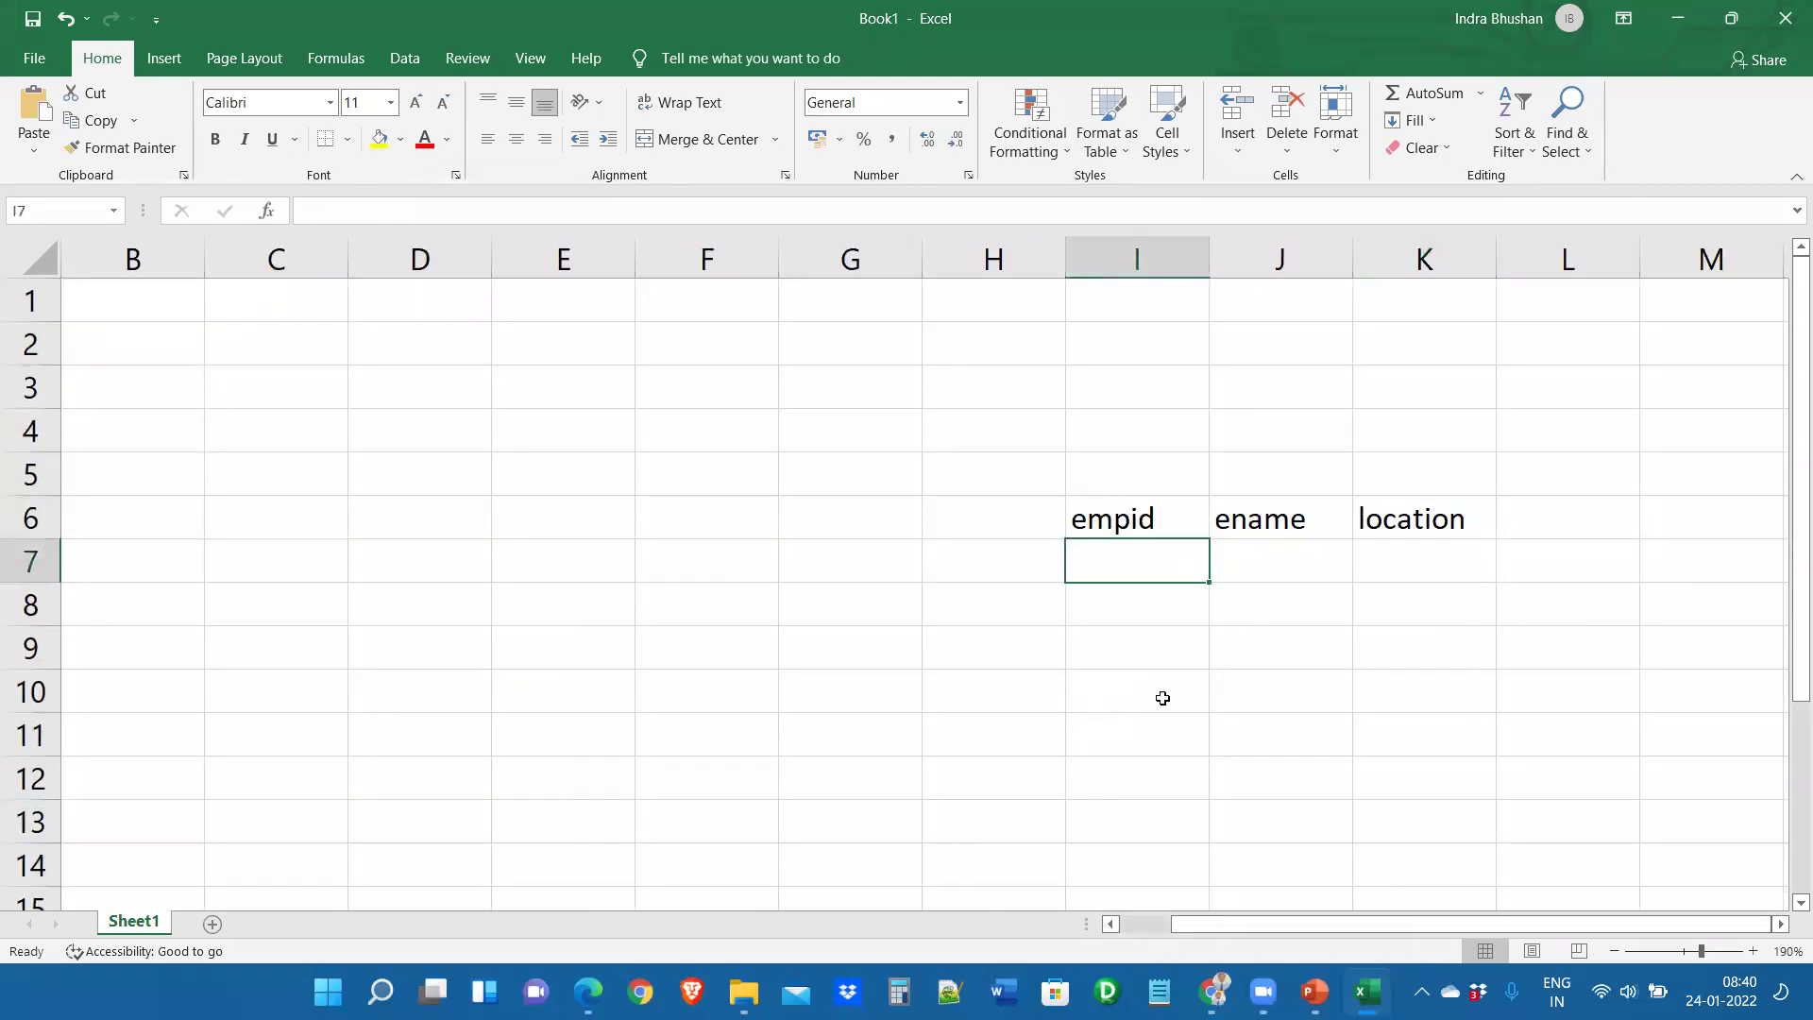
{"action": "left_click_drag", "start_coordinate": [288, 259], "coordinate": [889, 261]}
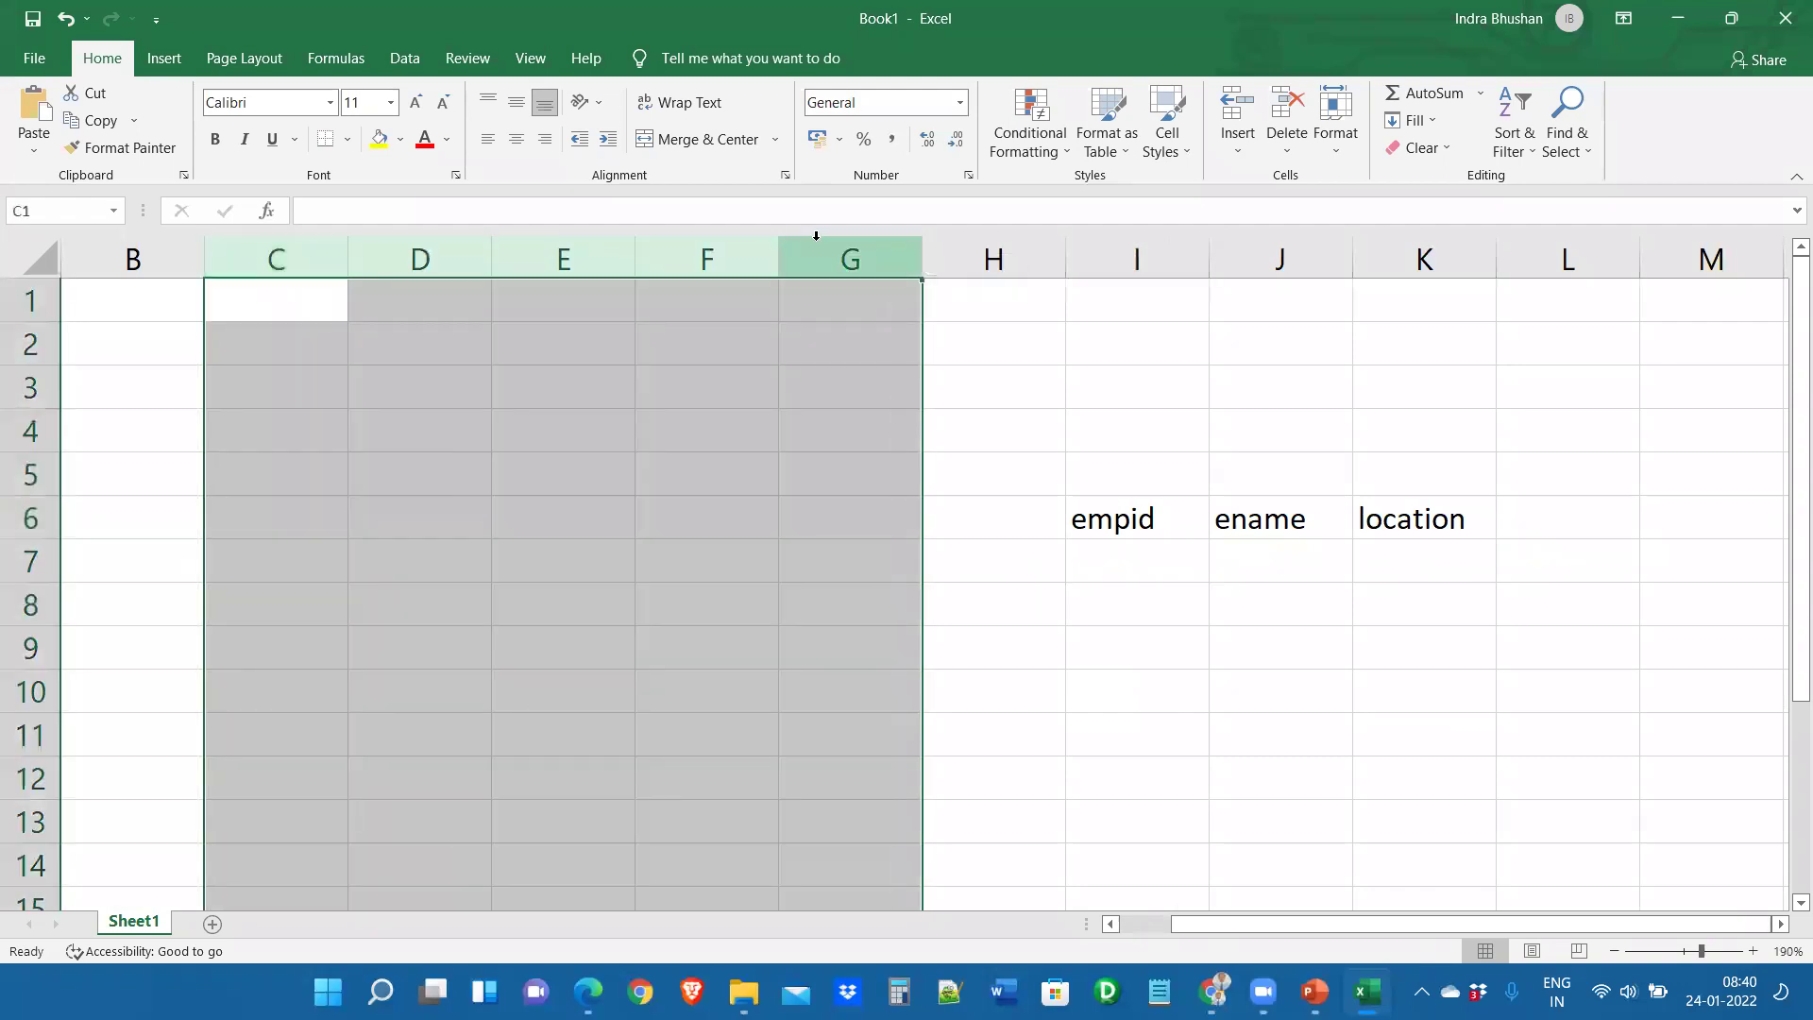
{"action": "key", "text": "ctrl+minus"}
Fill row 7 under the headers with the employee's ID, the employee's name and the location India
{"action": "left_click", "coordinate": [448, 558]}
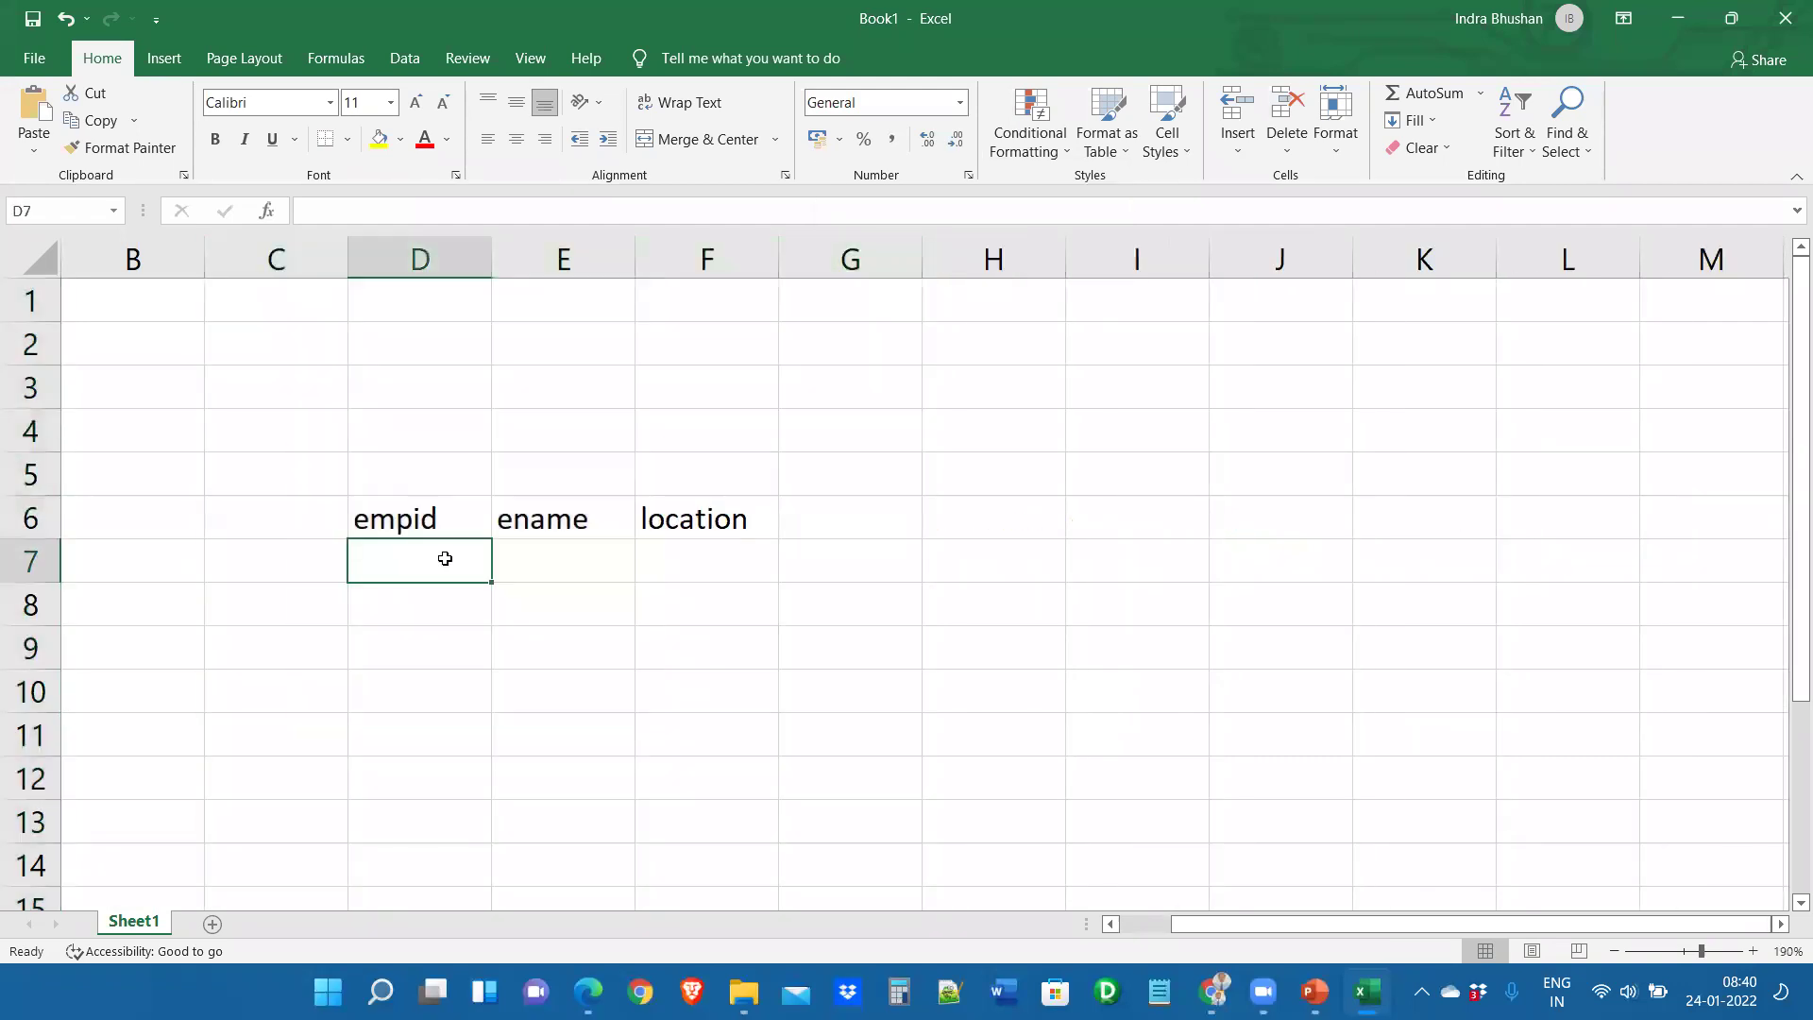
{"action": "type", "text": "123"}
{"action": "key", "text": "Tab"}
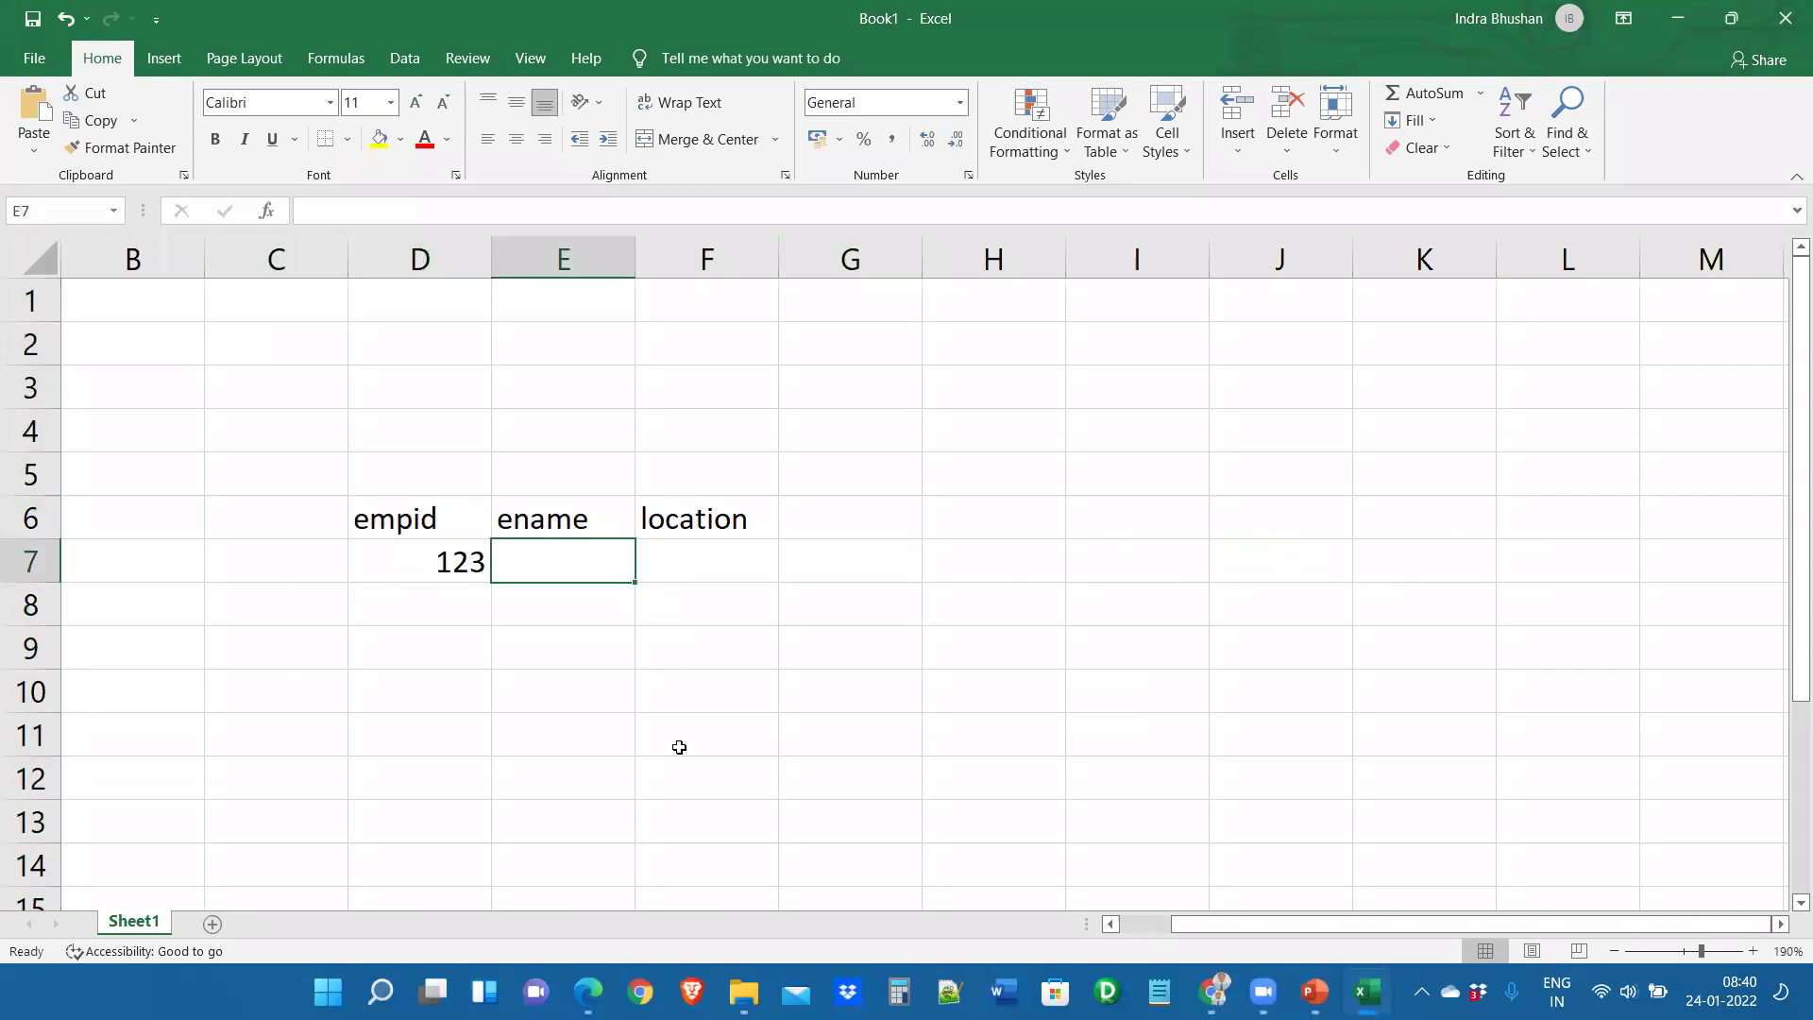
{"action": "type", "text": "Gopal"}
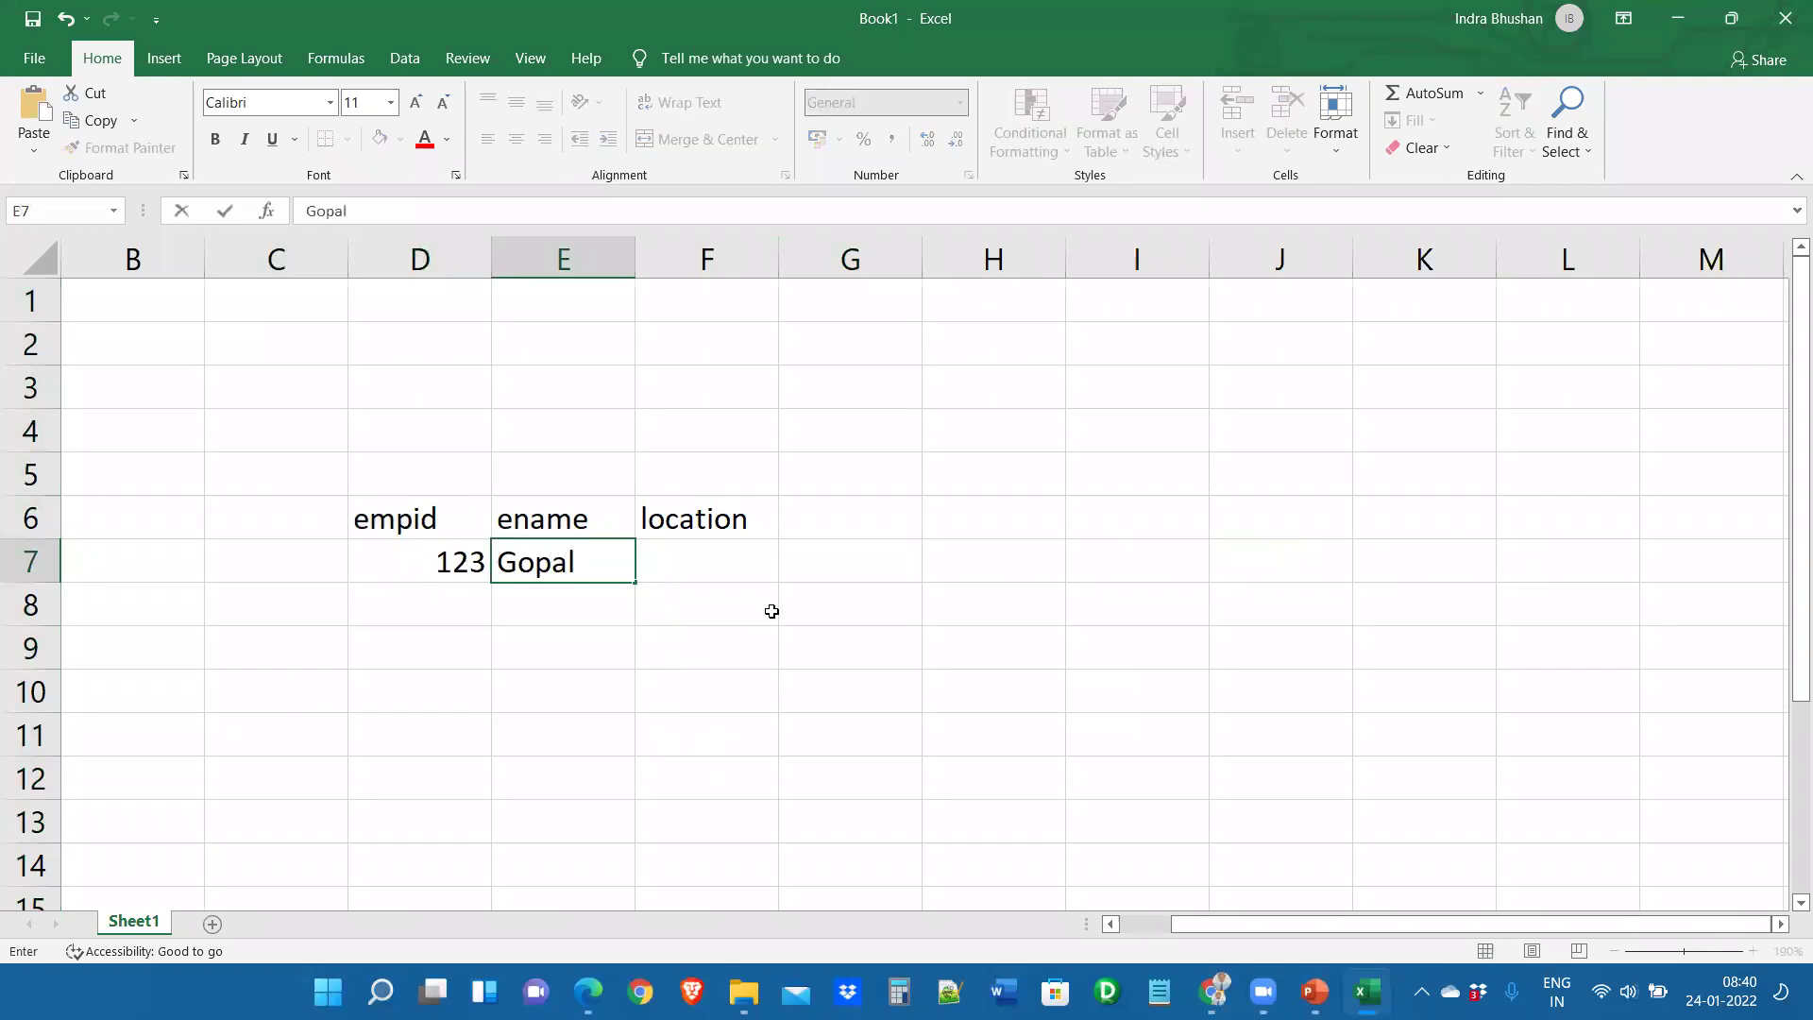
{"action": "left_click", "coordinate": [766, 558]}
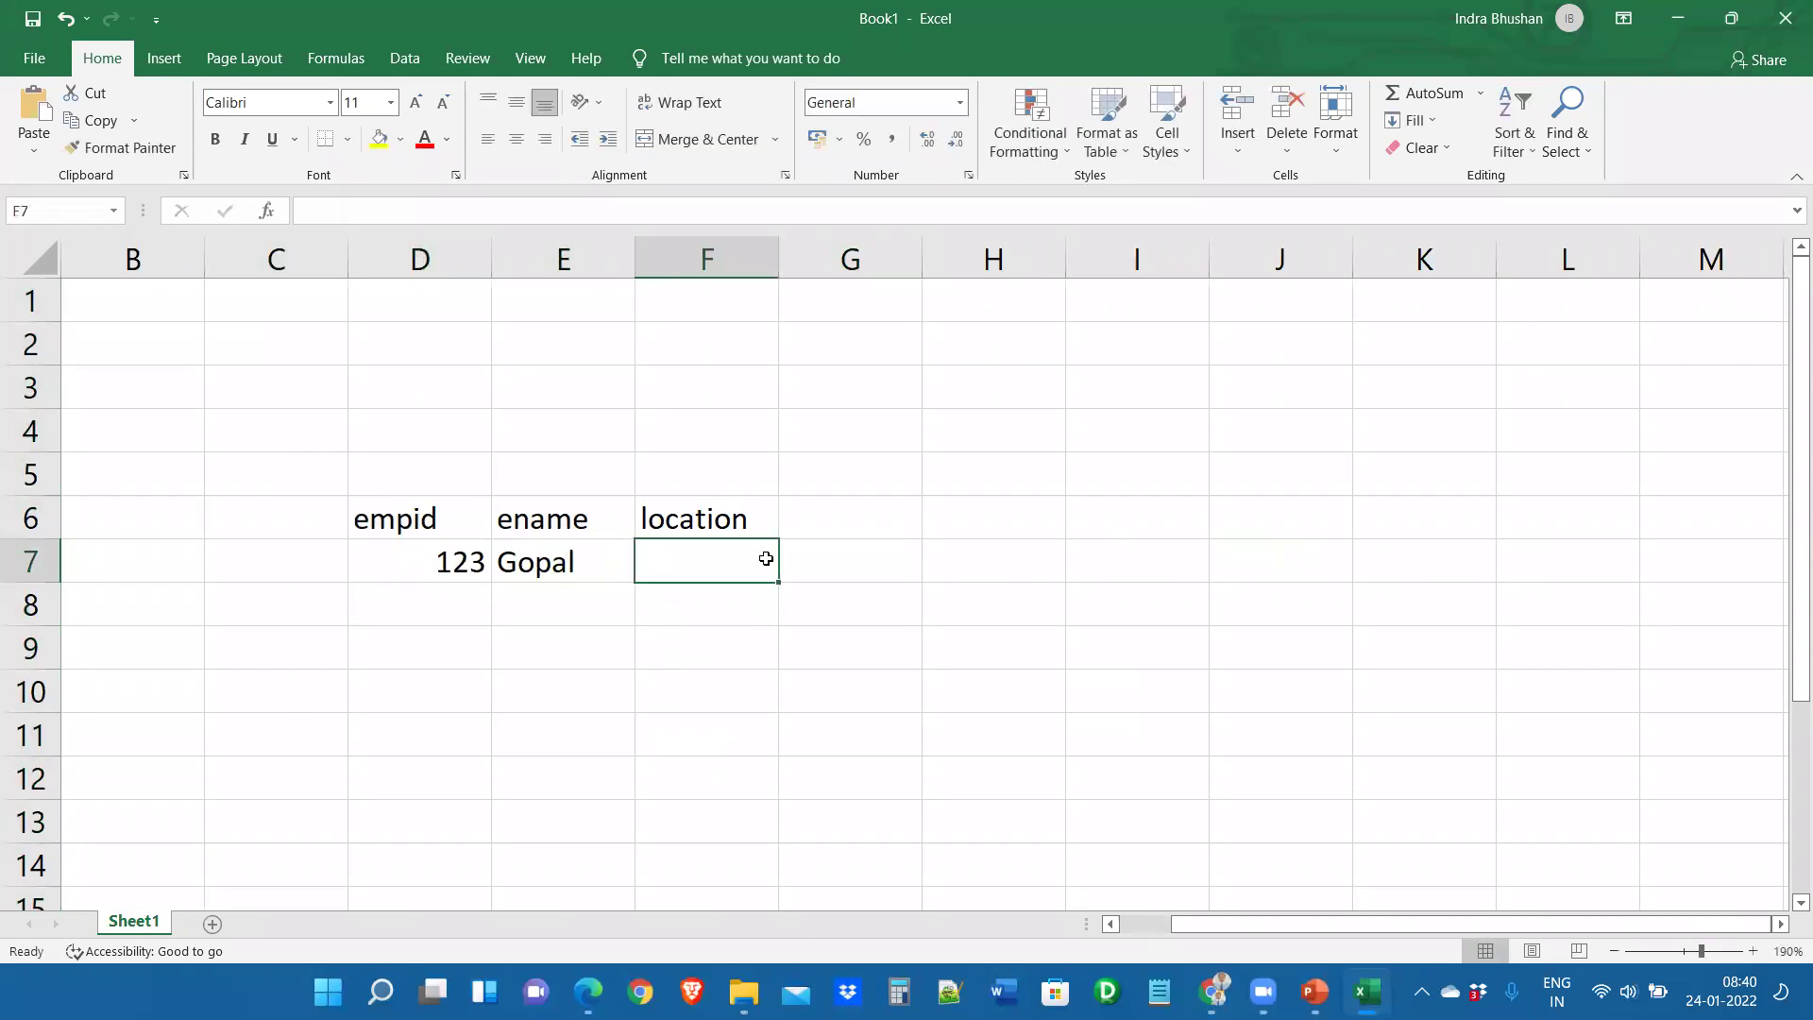
{"action": "type", "text": "Indiua"}
{"action": "key", "text": "BackSpace"}
{"action": "key", "text": "BackSpace"}
{"action": "type", "text": "a"}
{"action": "left_click", "coordinate": [701, 677]}
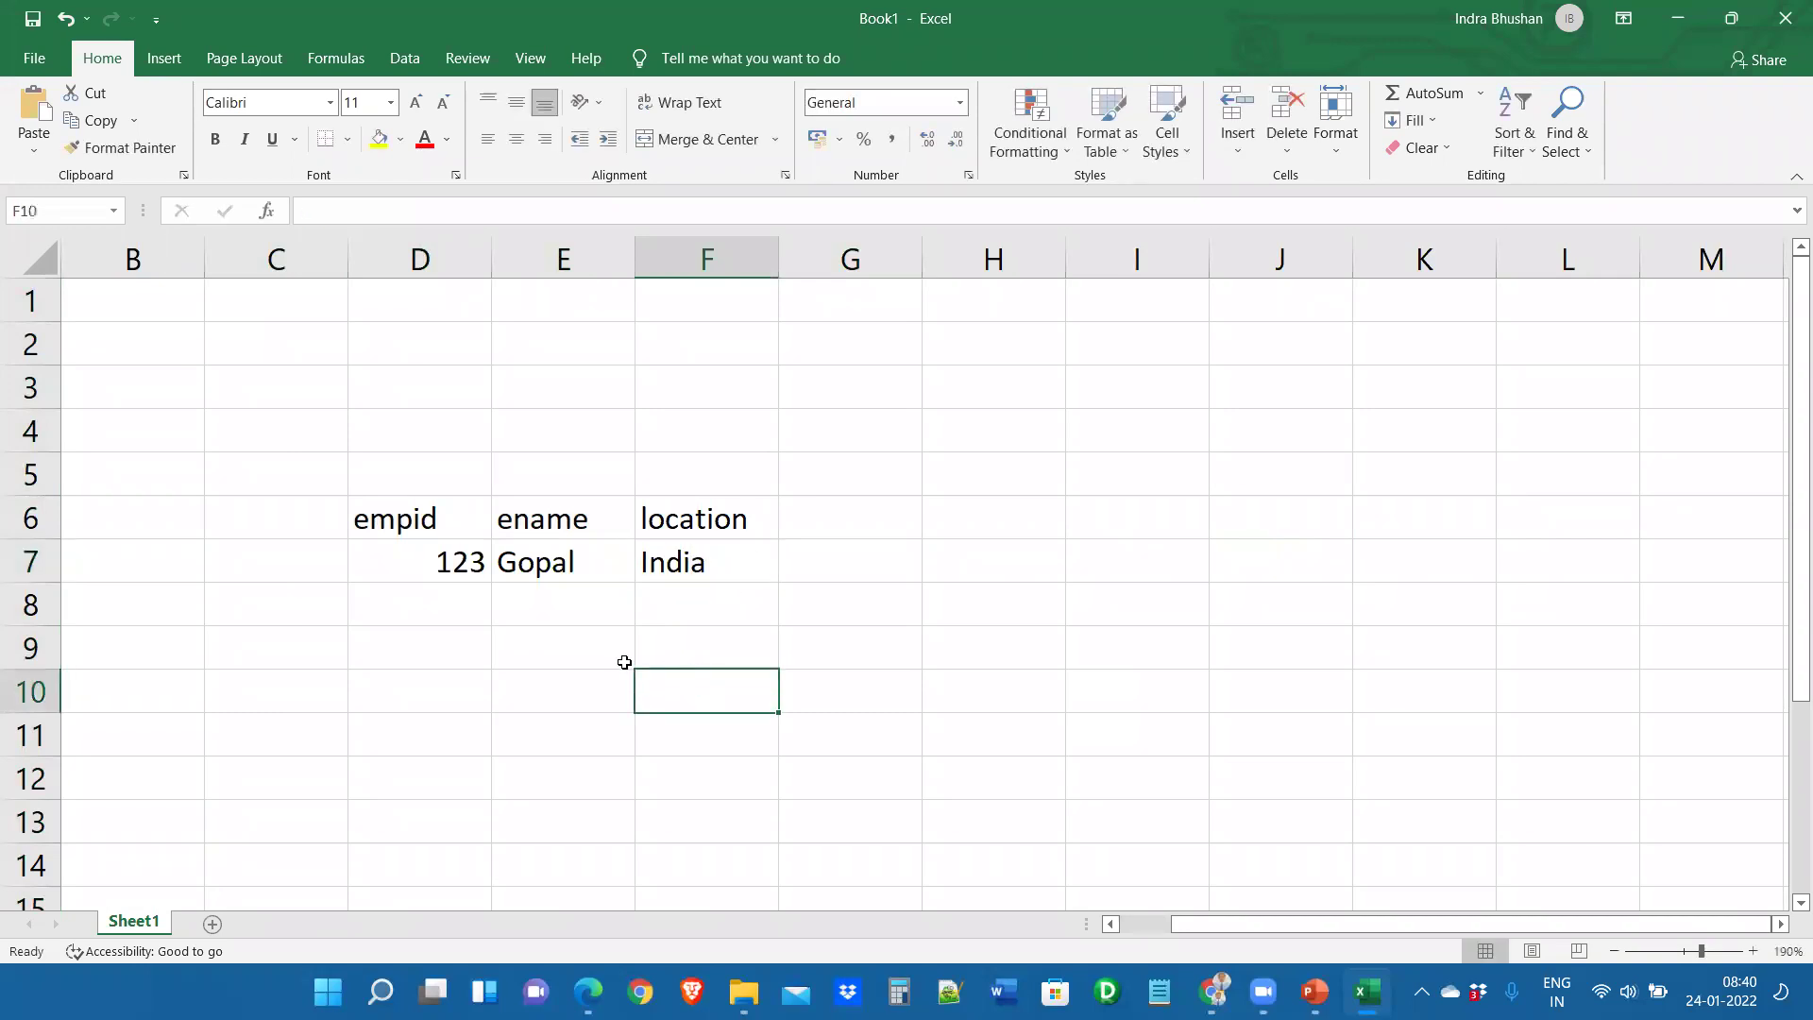
Add the headers "start date" in G6 and "end date" in H6 beside location
{"action": "left_click_drag", "start_coordinate": [392, 517], "coordinate": [686, 565]}
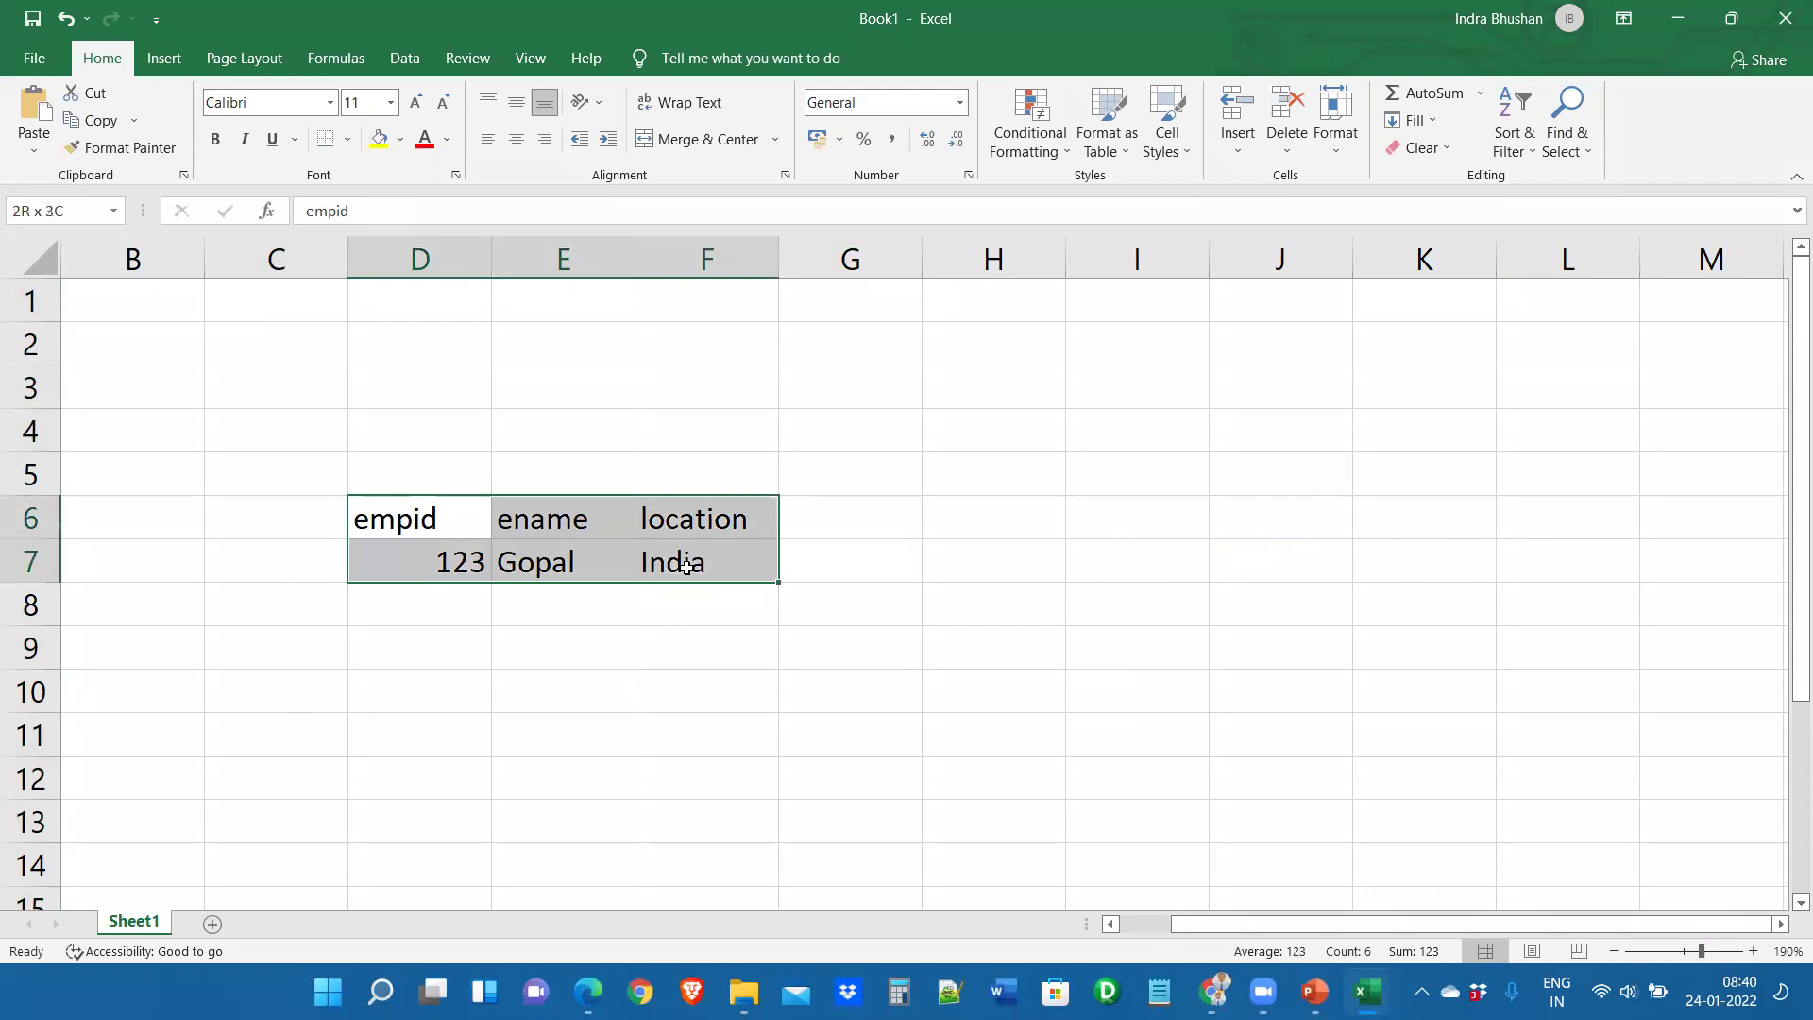
{"action": "left_click", "coordinate": [818, 518]}
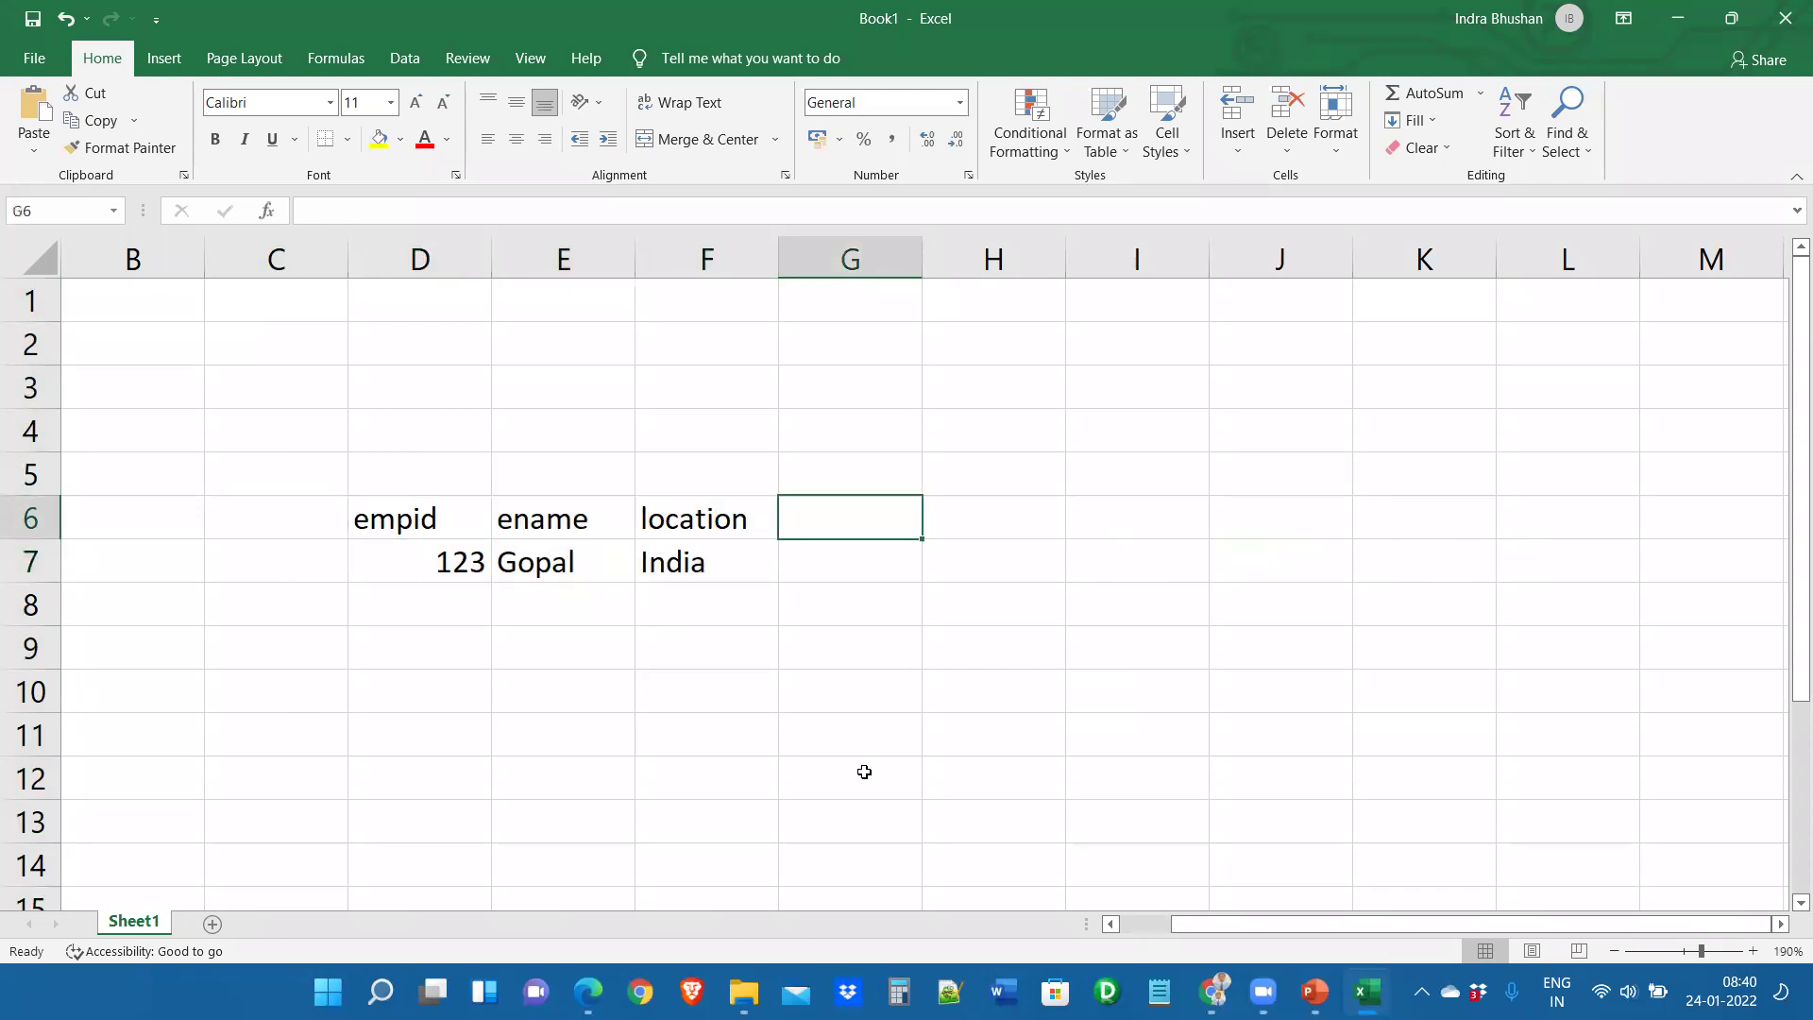
{"action": "type", "text": "start date"}
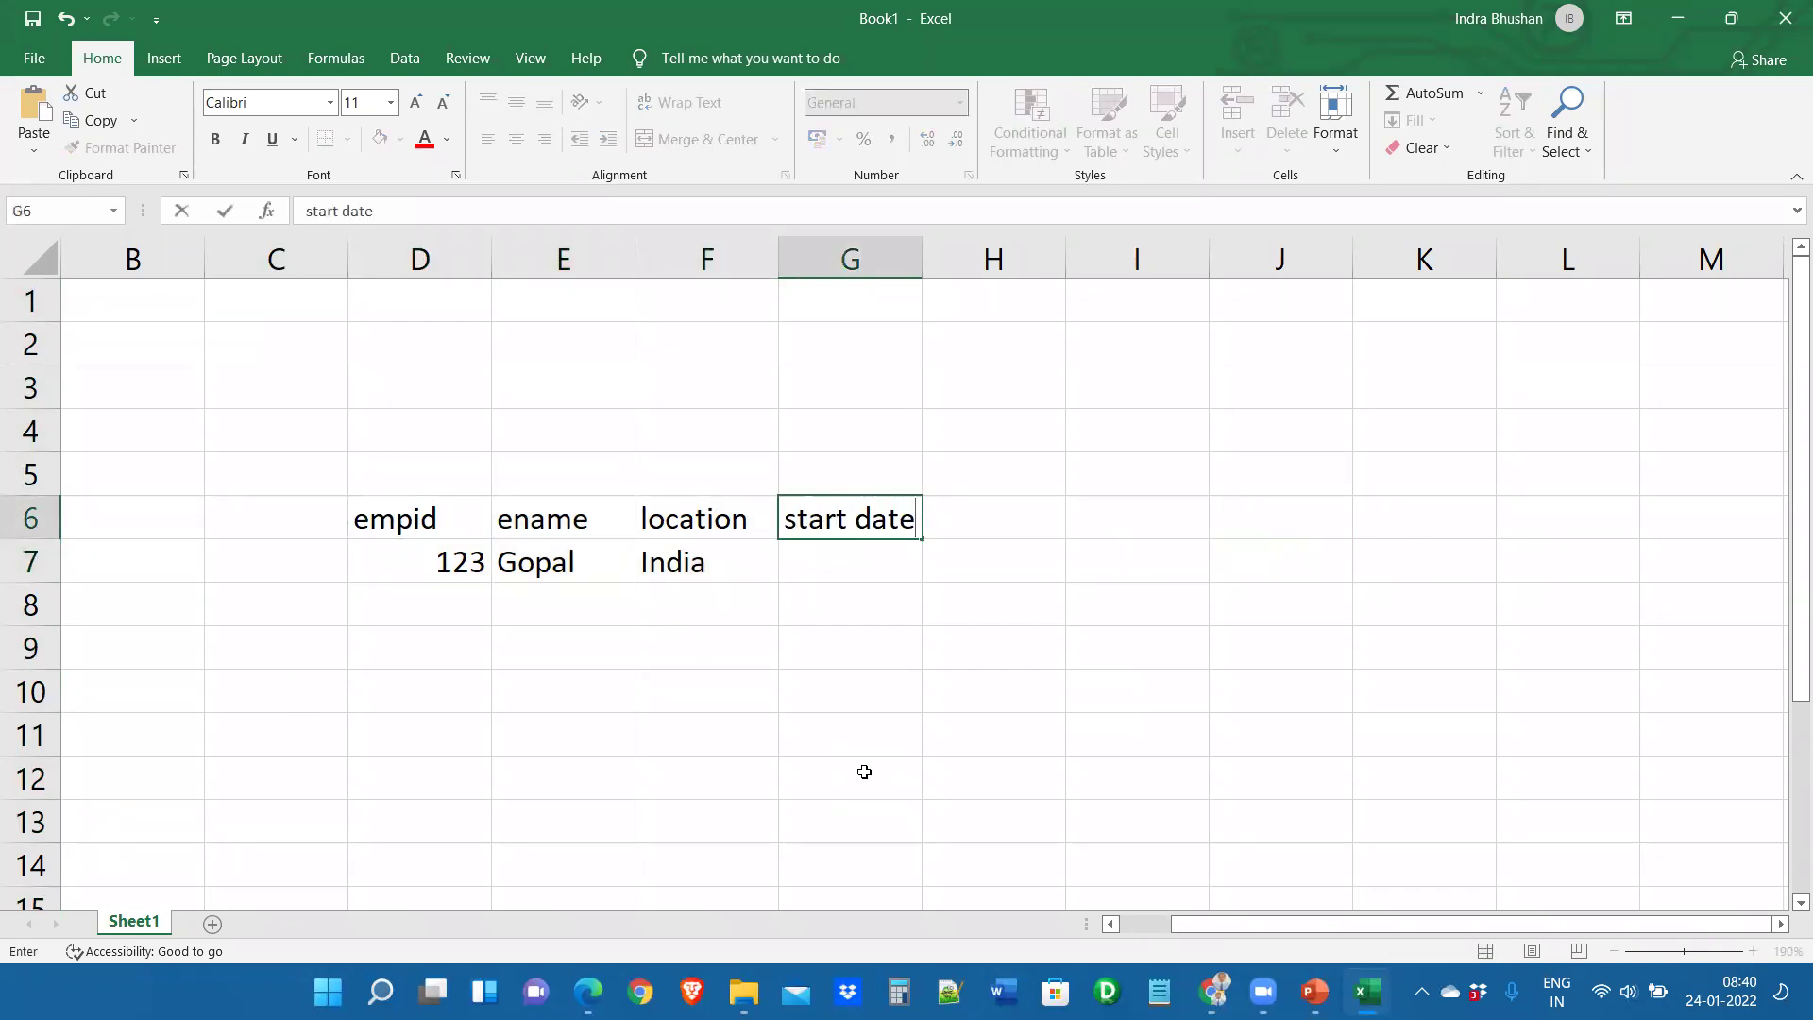
{"action": "key", "text": "Tab"}
{"action": "type", "text": "end date"}
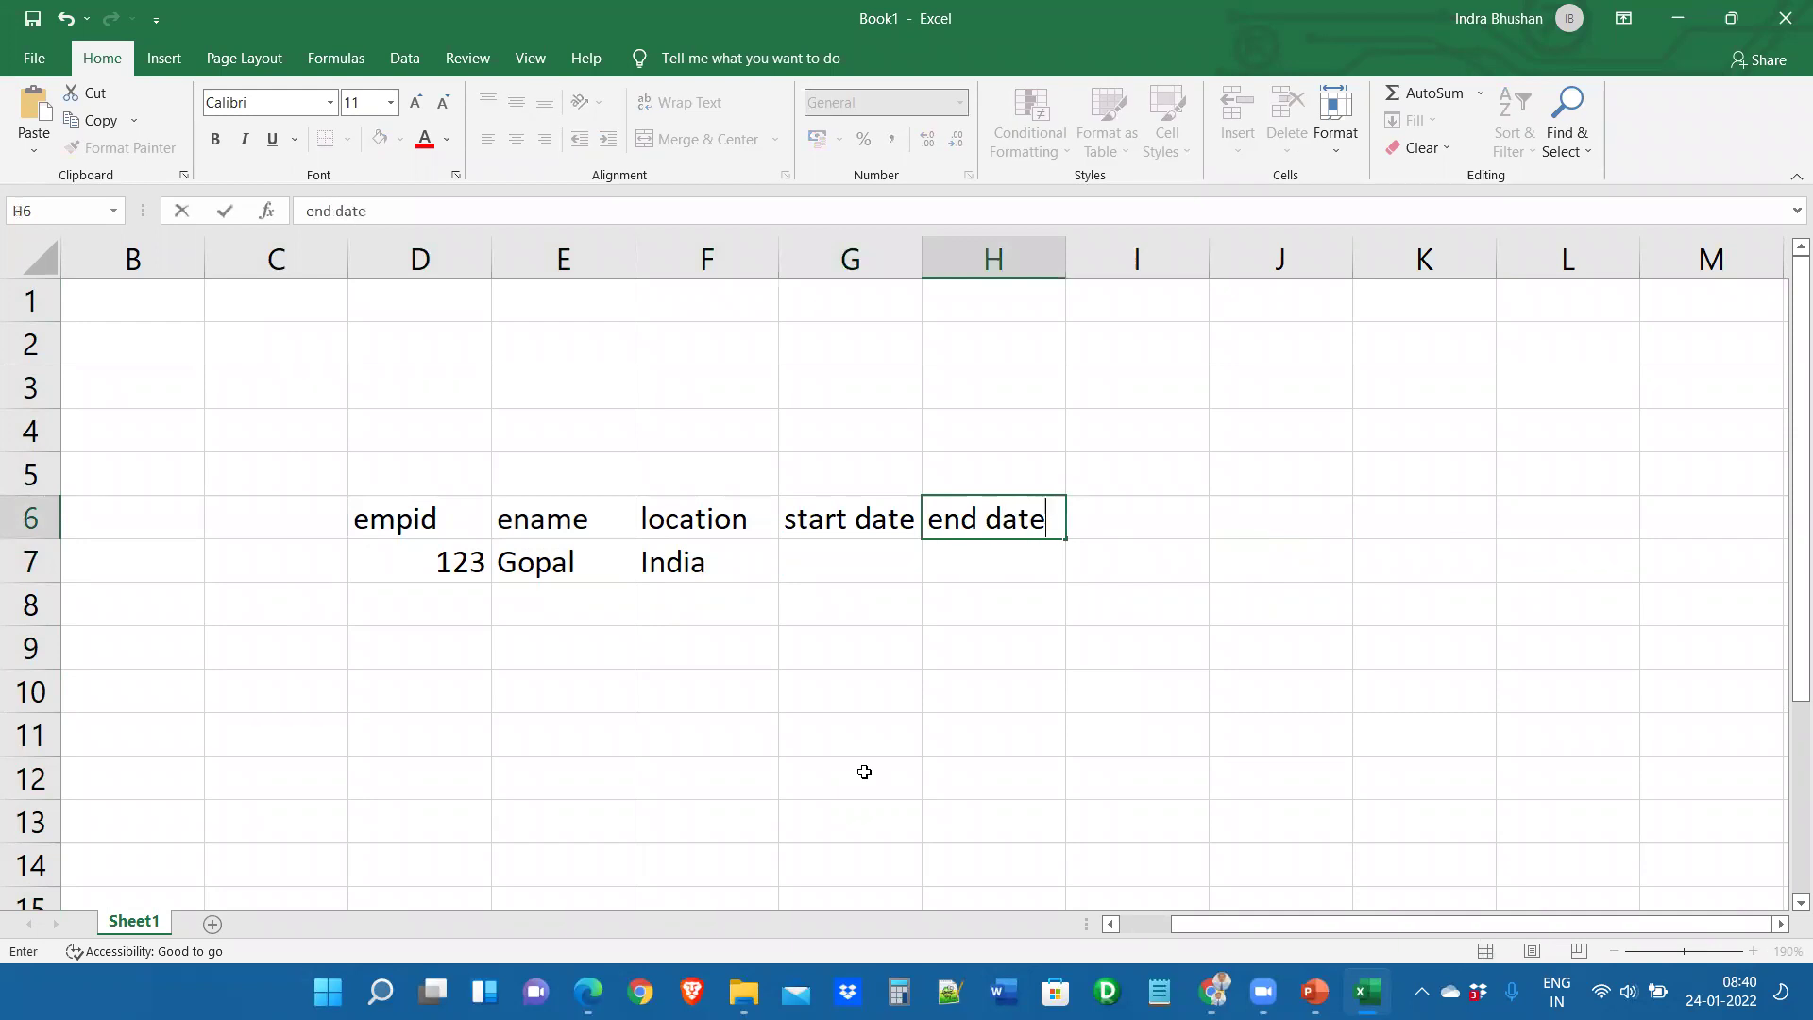
{"action": "key", "text": "Return"}
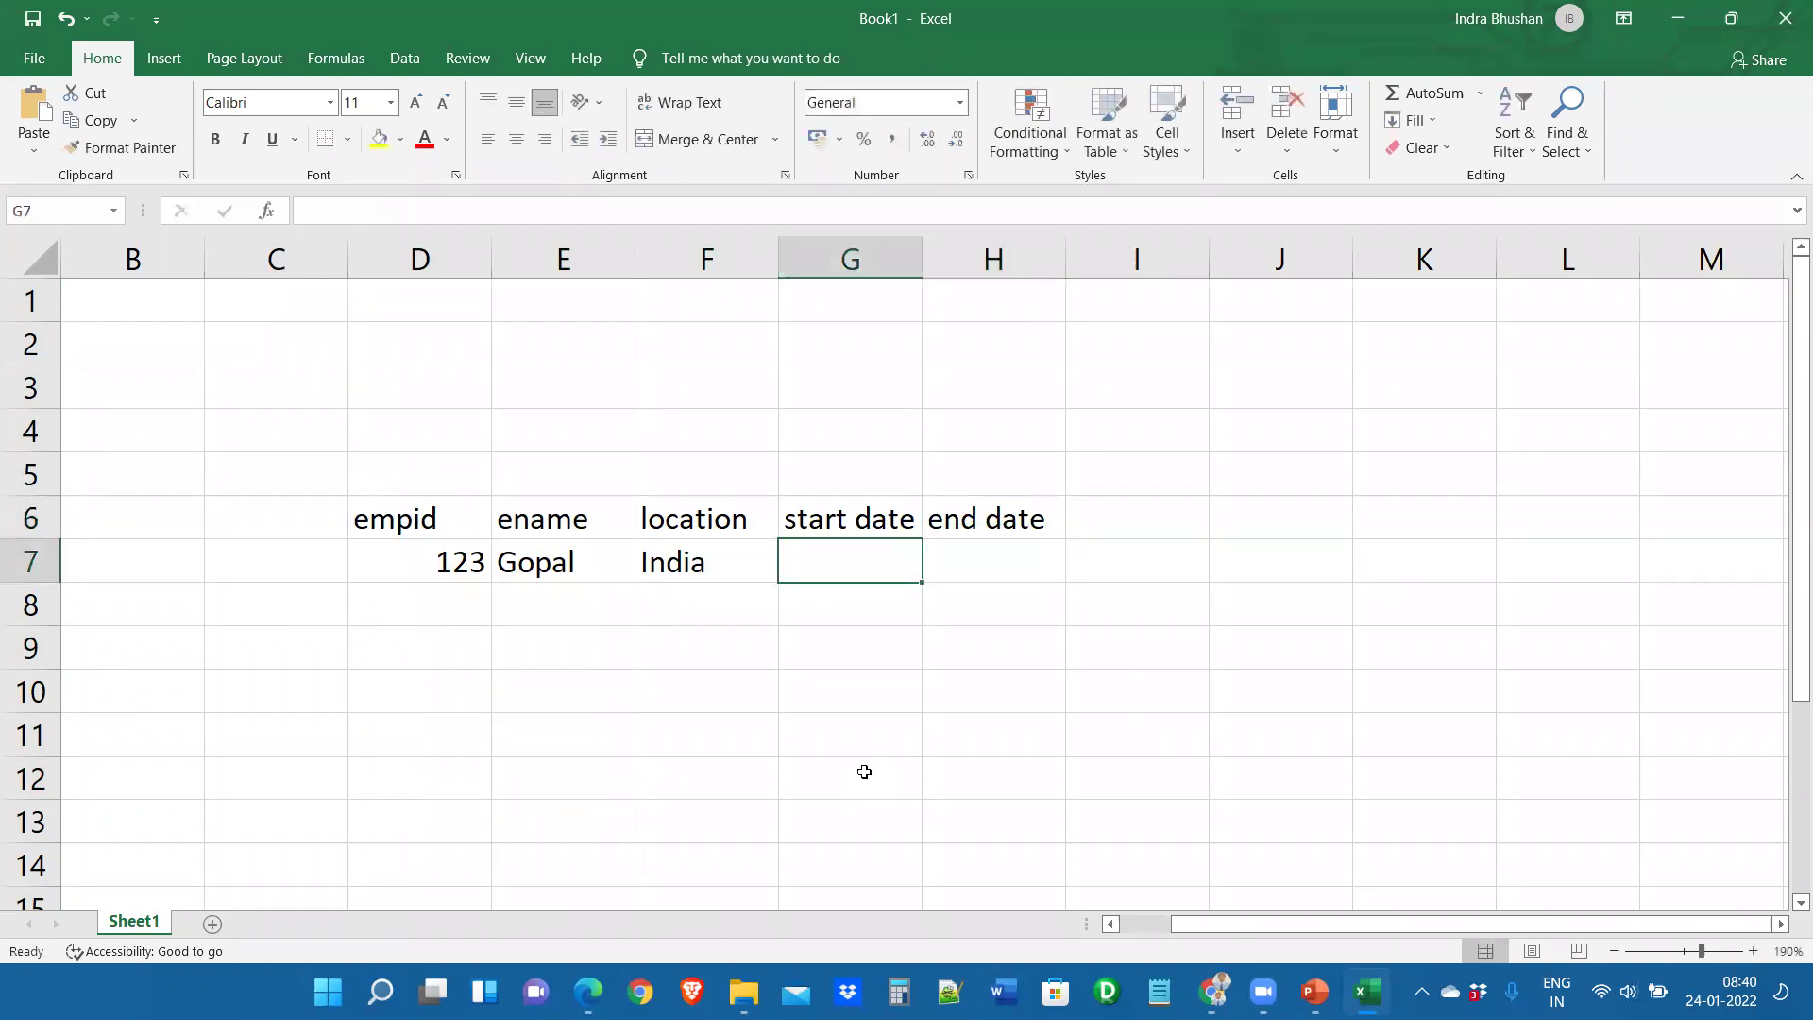
Enter the start date 01-jan-2020 in G7 and end date 09-09-9999 in H7, widening column G slightly
{"action": "type", "text": "01-jan"}
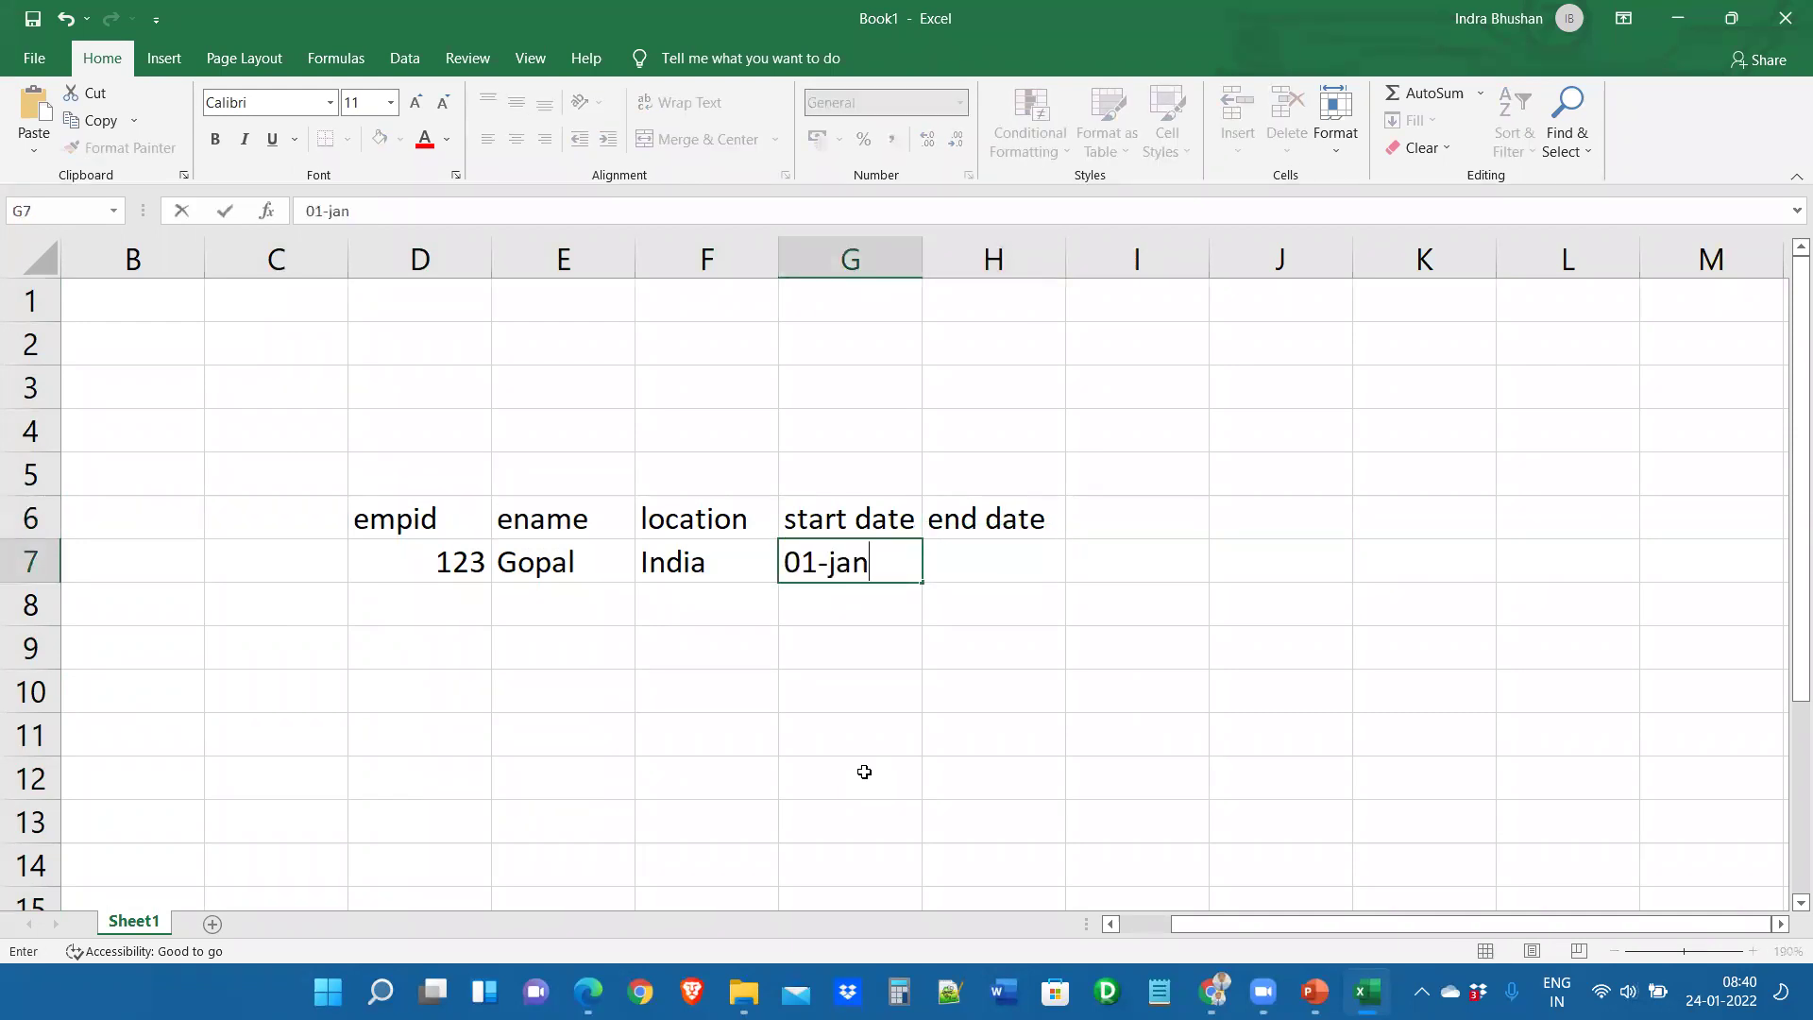
{"action": "type", "text": "-2020"}
{"action": "key", "text": "Return"}
{"action": "left_click_drag", "start_coordinate": [923, 252], "coordinate": [929, 251]}
{"action": "left_click", "coordinate": [1000, 558]}
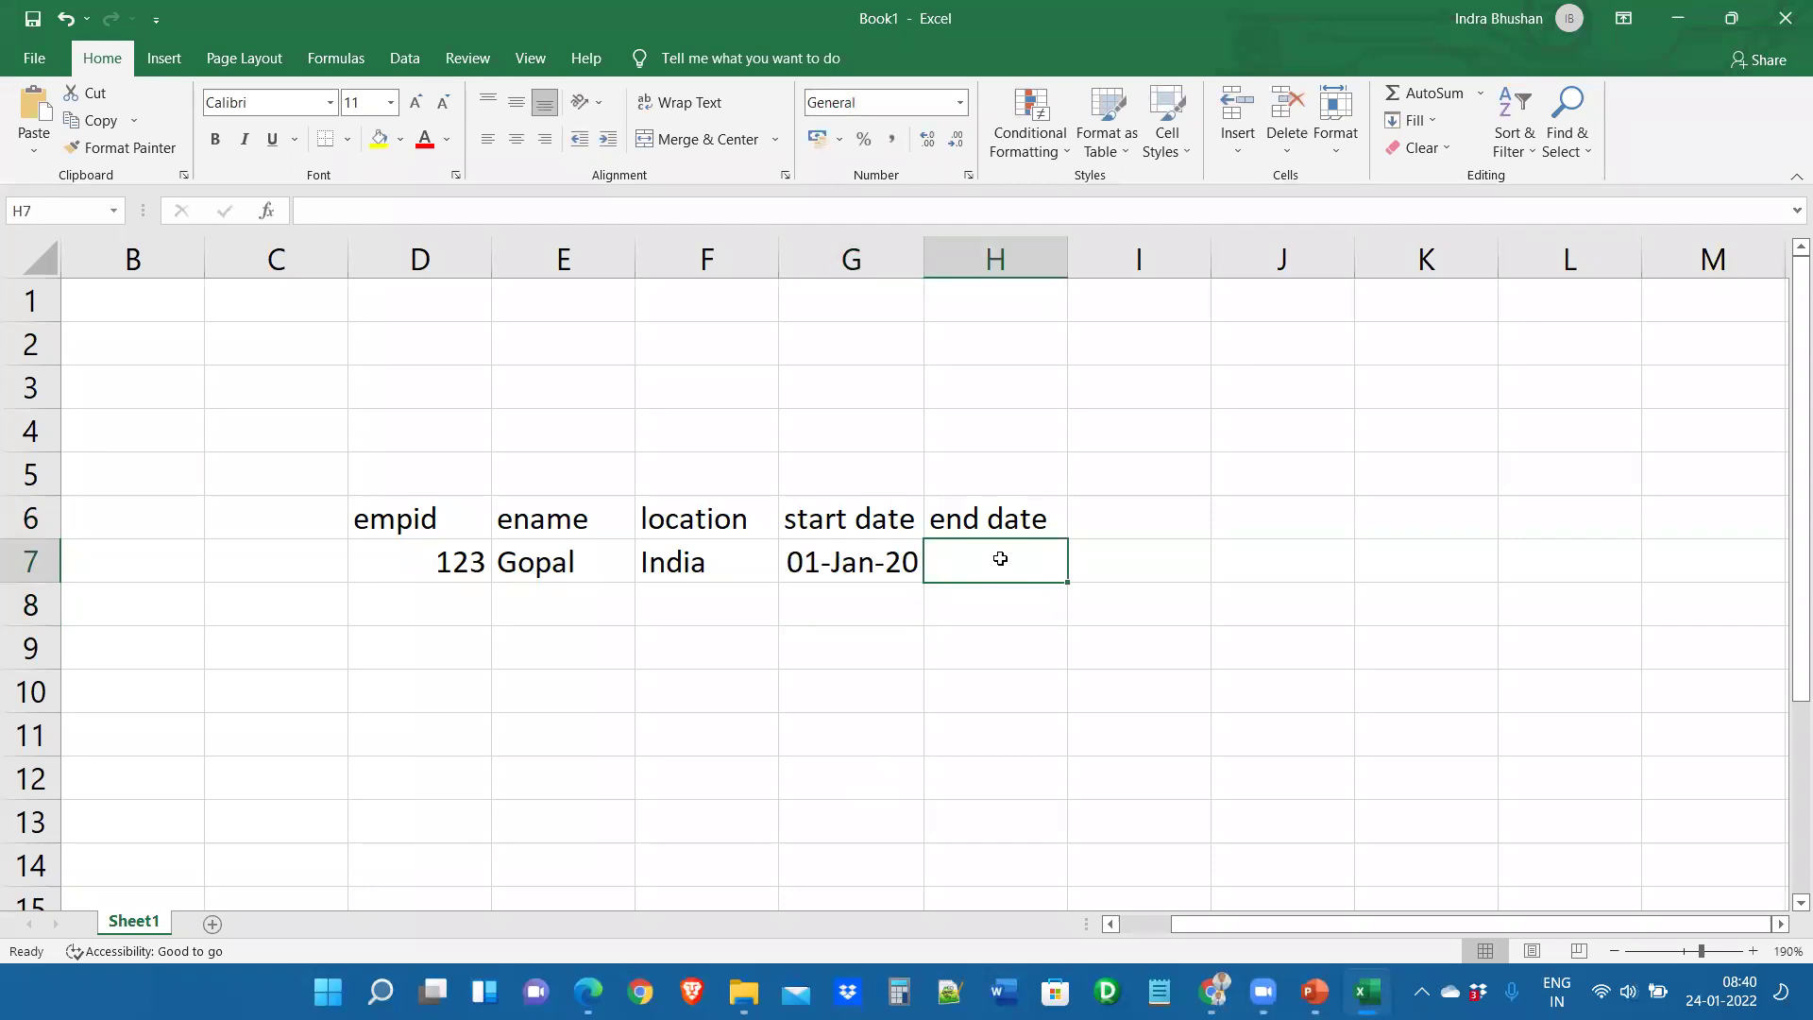
{"action": "type", "text": "09-09-9999"}
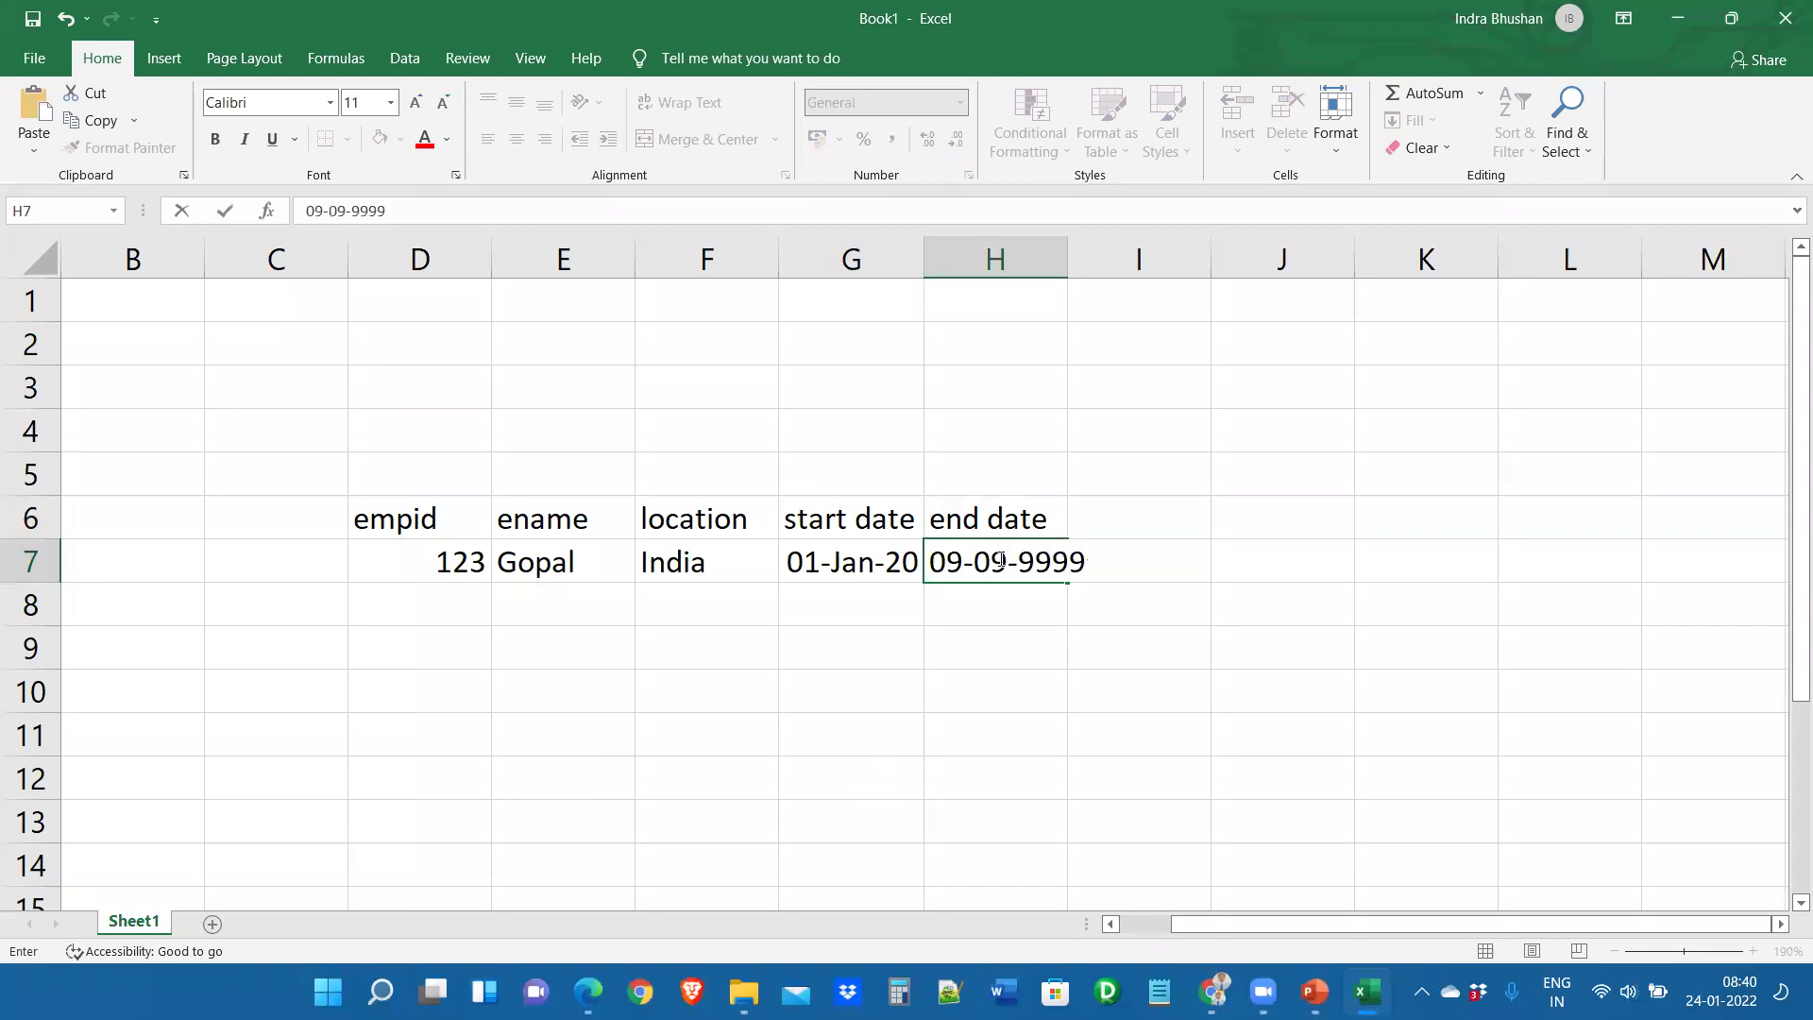
{"action": "left_click", "coordinate": [998, 711]}
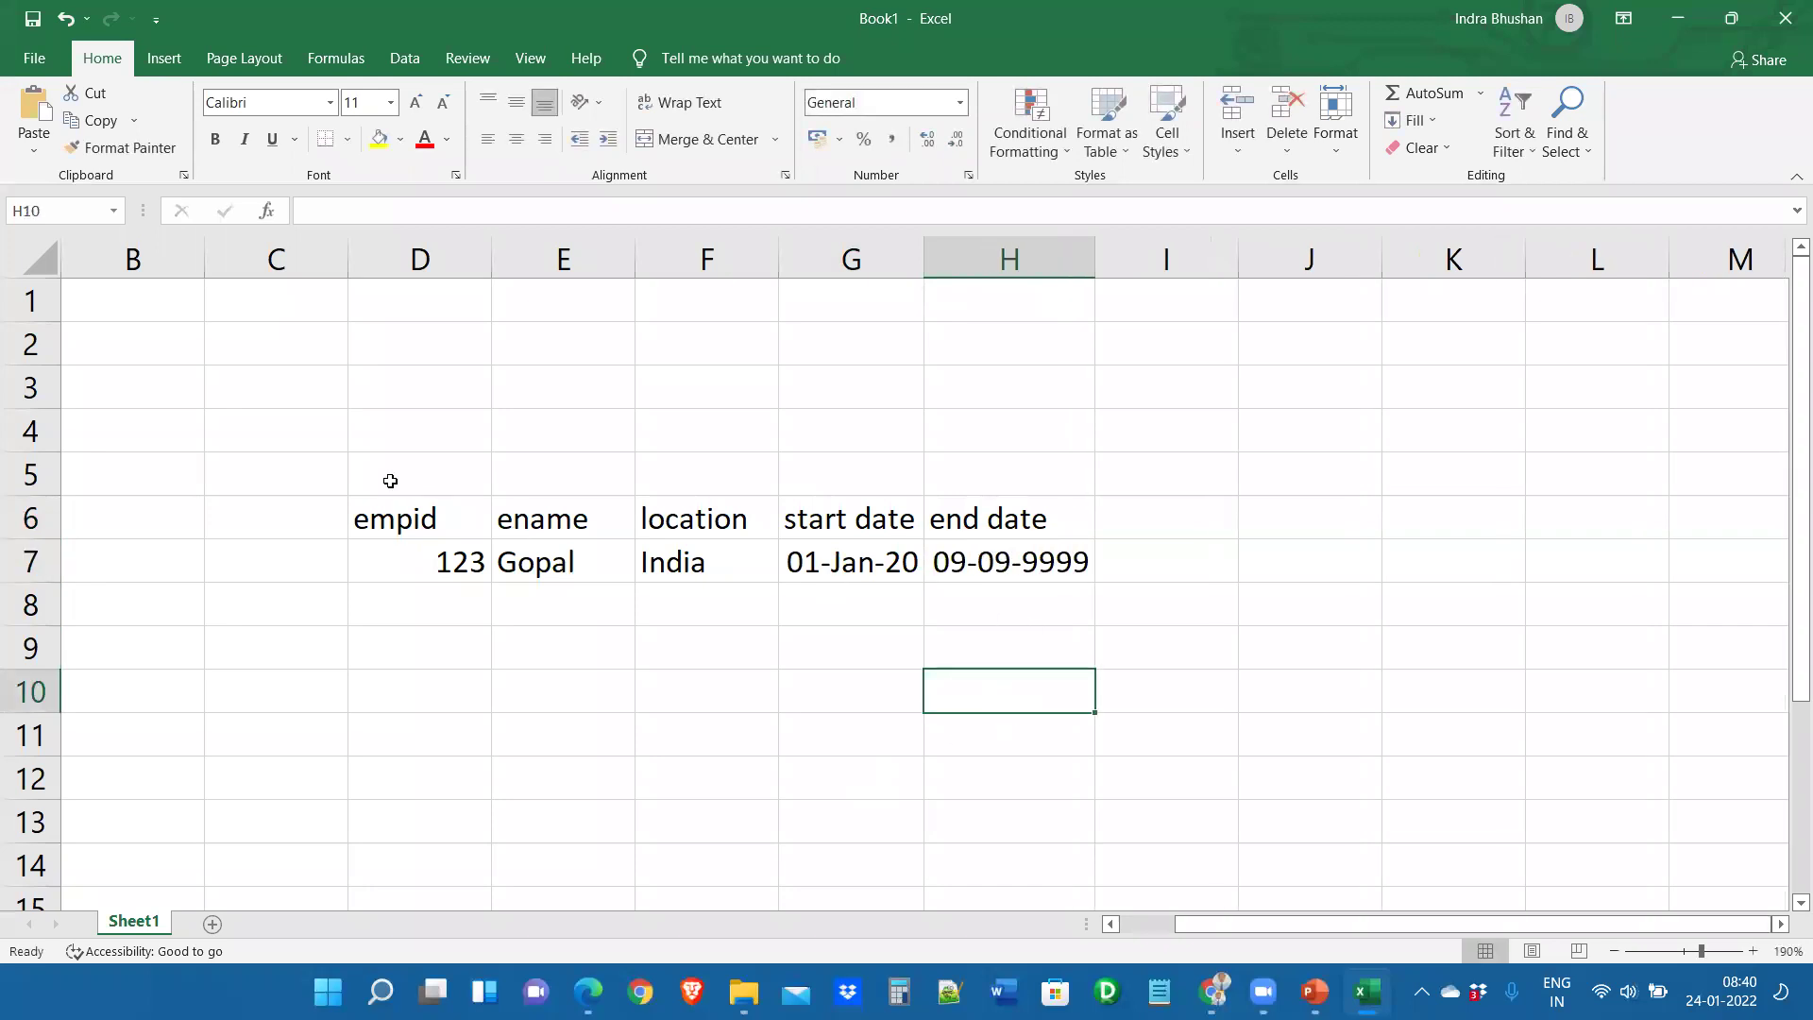
{"action": "left_click_drag", "start_coordinate": [322, 496], "coordinate": [996, 582]}
{"action": "left_click", "coordinate": [557, 515]}
{"action": "left_click_drag", "start_coordinate": [390, 517], "coordinate": [1004, 567]}
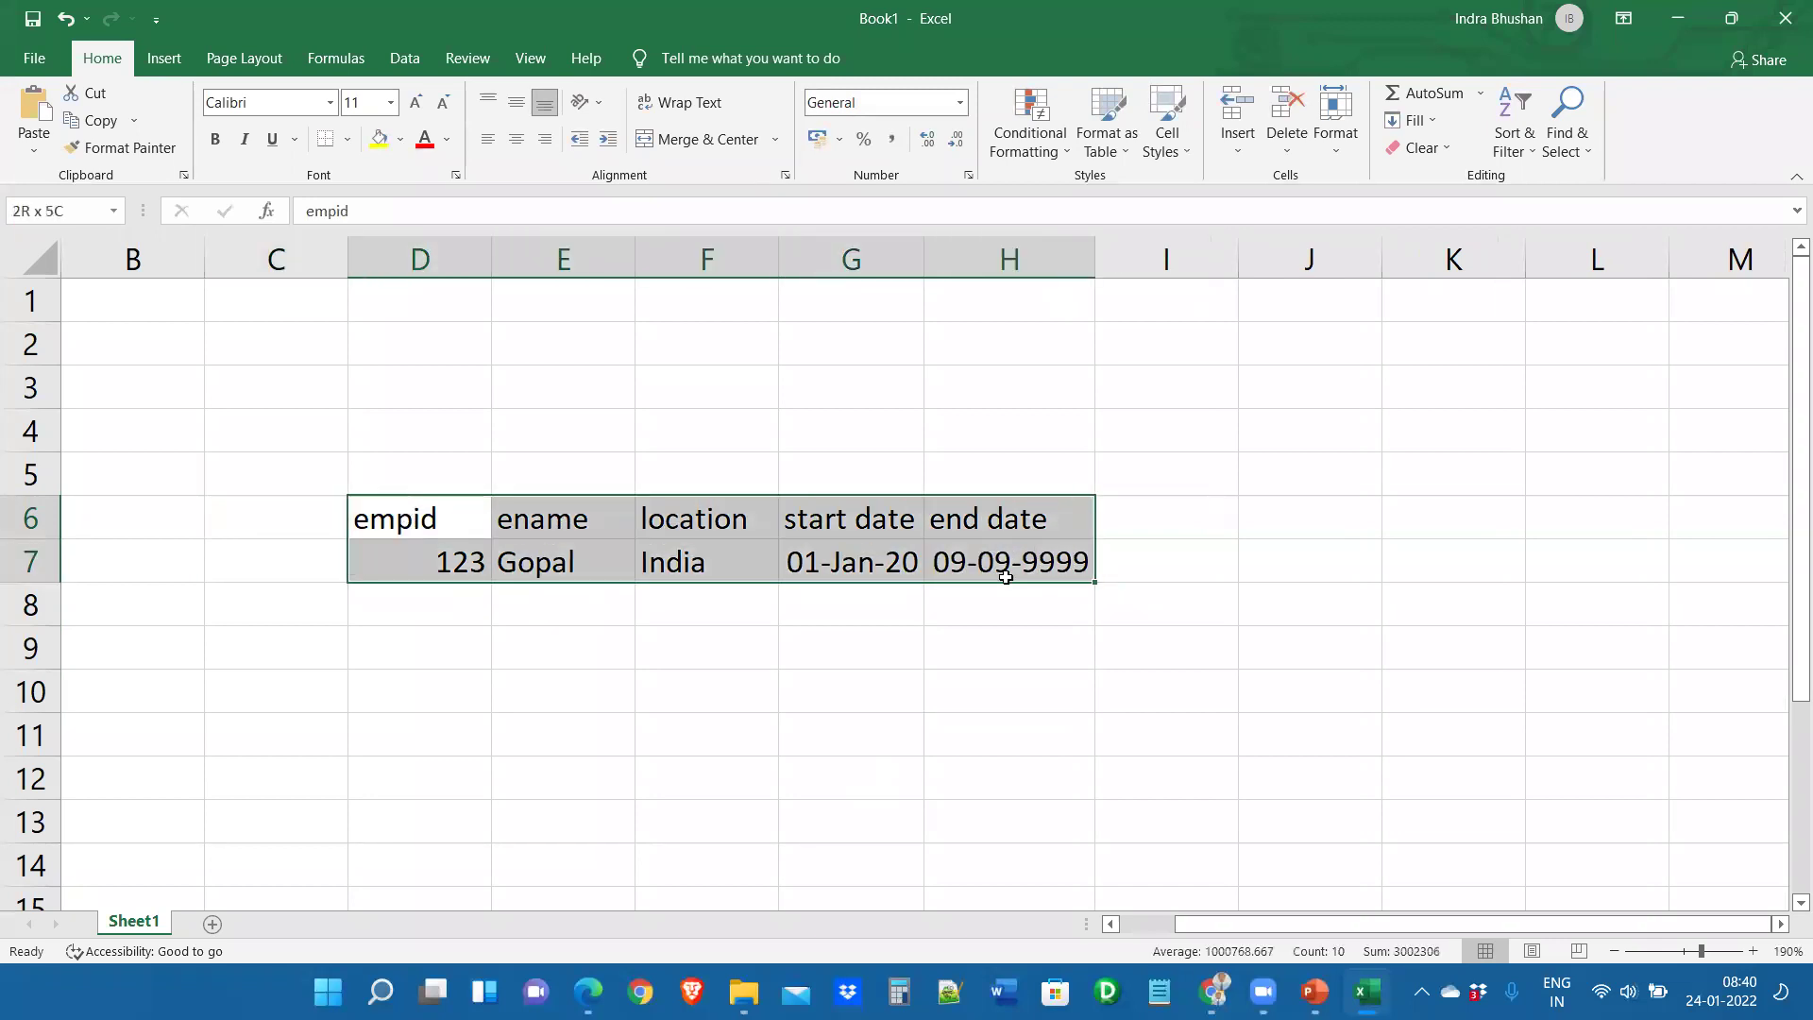
{"action": "left_click", "coordinate": [887, 564]}
{"action": "left_click", "coordinate": [1046, 557]}
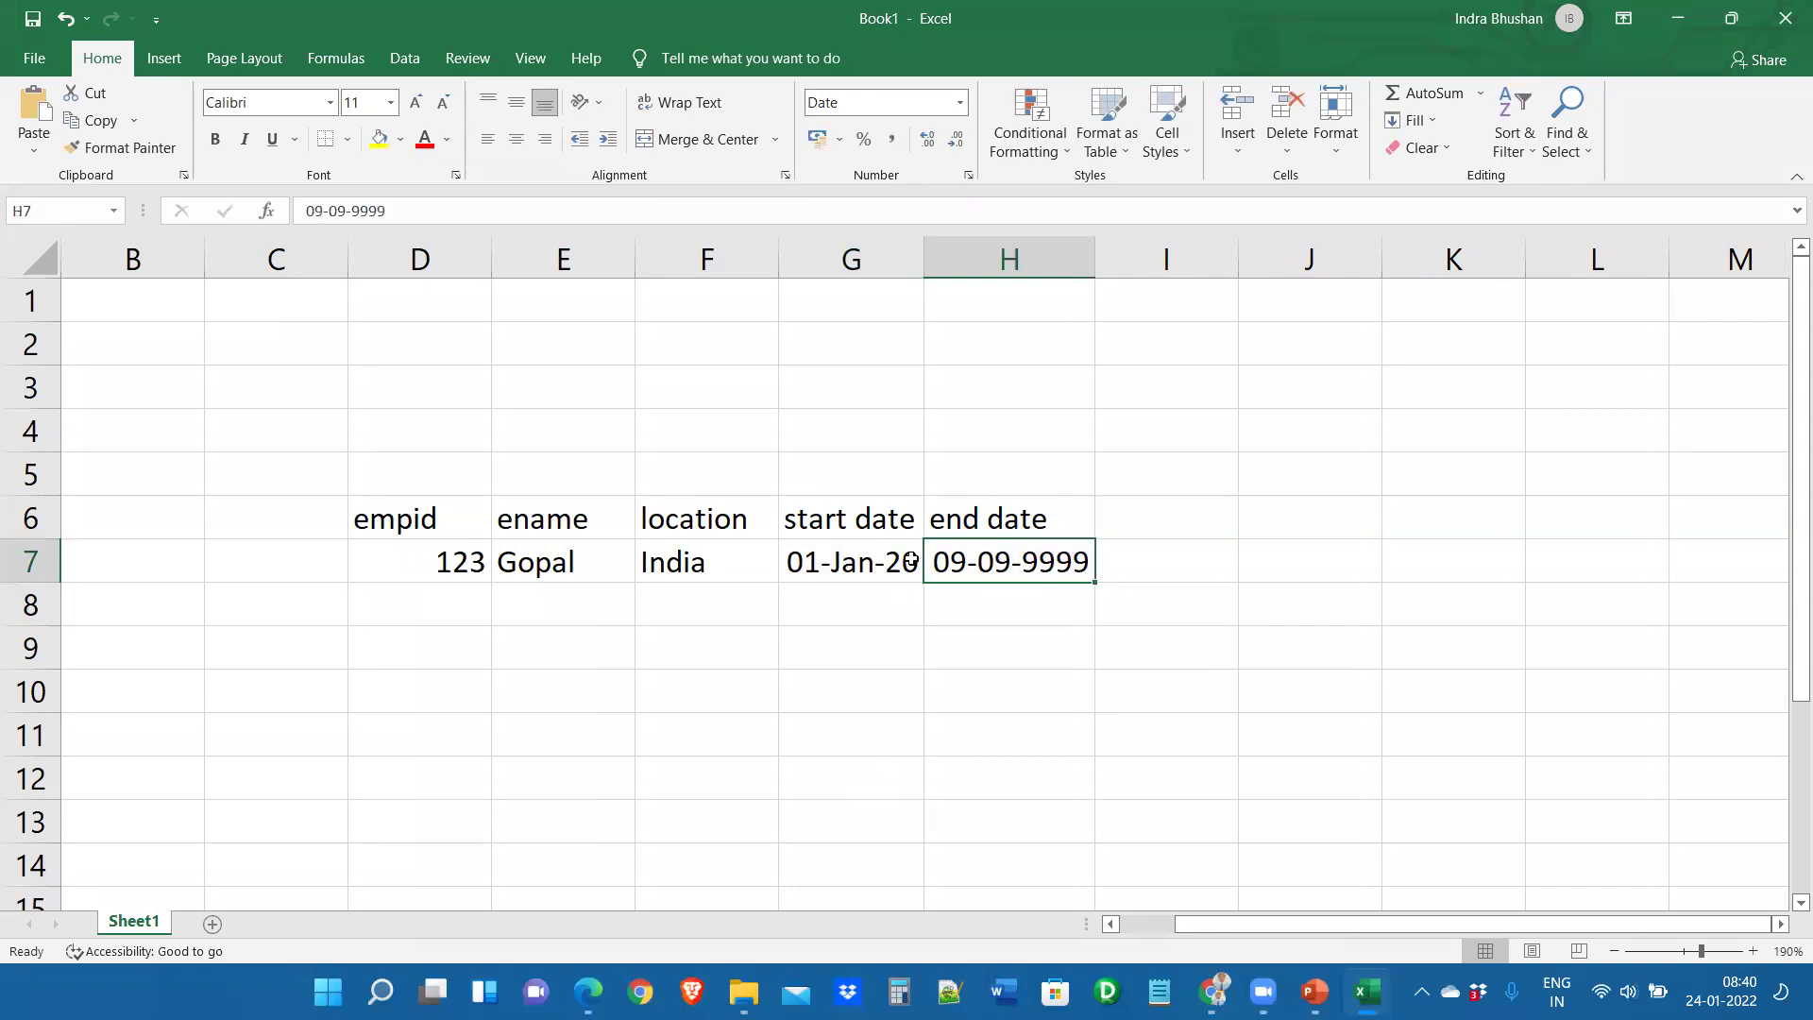
{"action": "left_click", "coordinate": [851, 564]}
{"action": "left_click", "coordinate": [736, 571]}
Copy the employee table's header and data rows, C6:H7, to the range starting at C10
{"action": "left_click_drag", "start_coordinate": [331, 501], "coordinate": [1002, 581]}
{"action": "key", "text": "ctrl+c"}
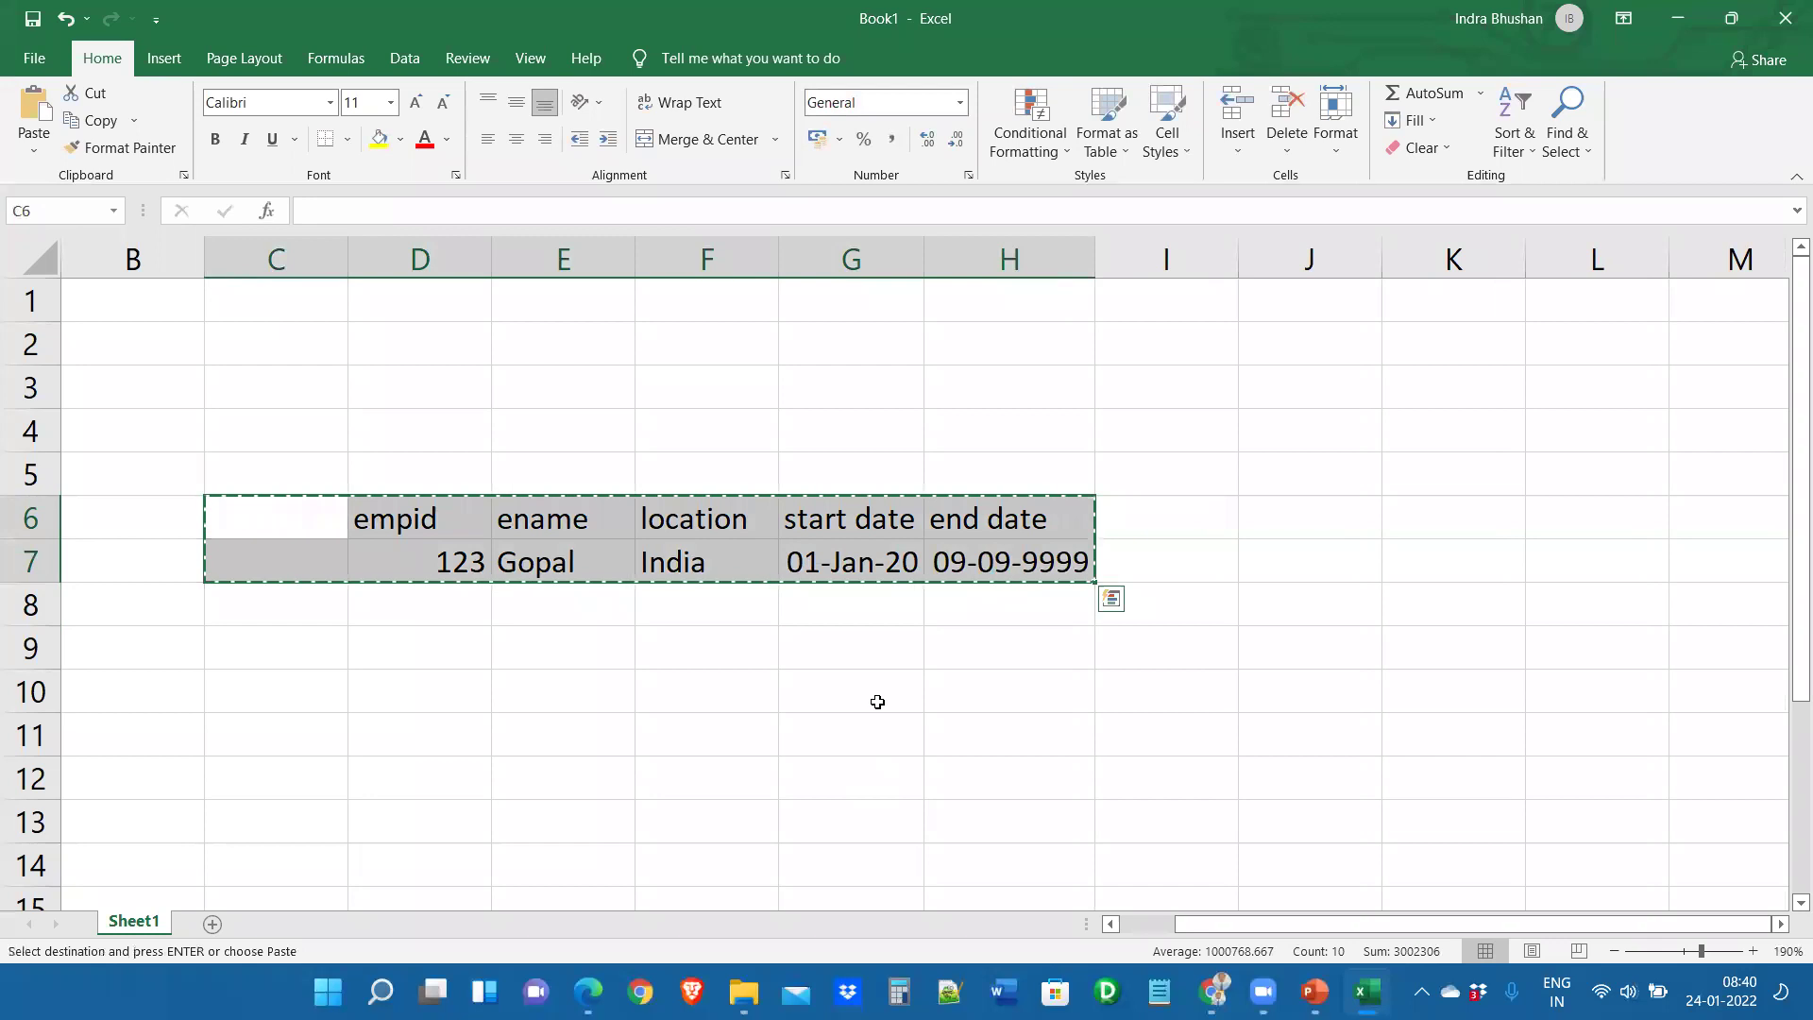
{"action": "left_click", "coordinate": [284, 700]}
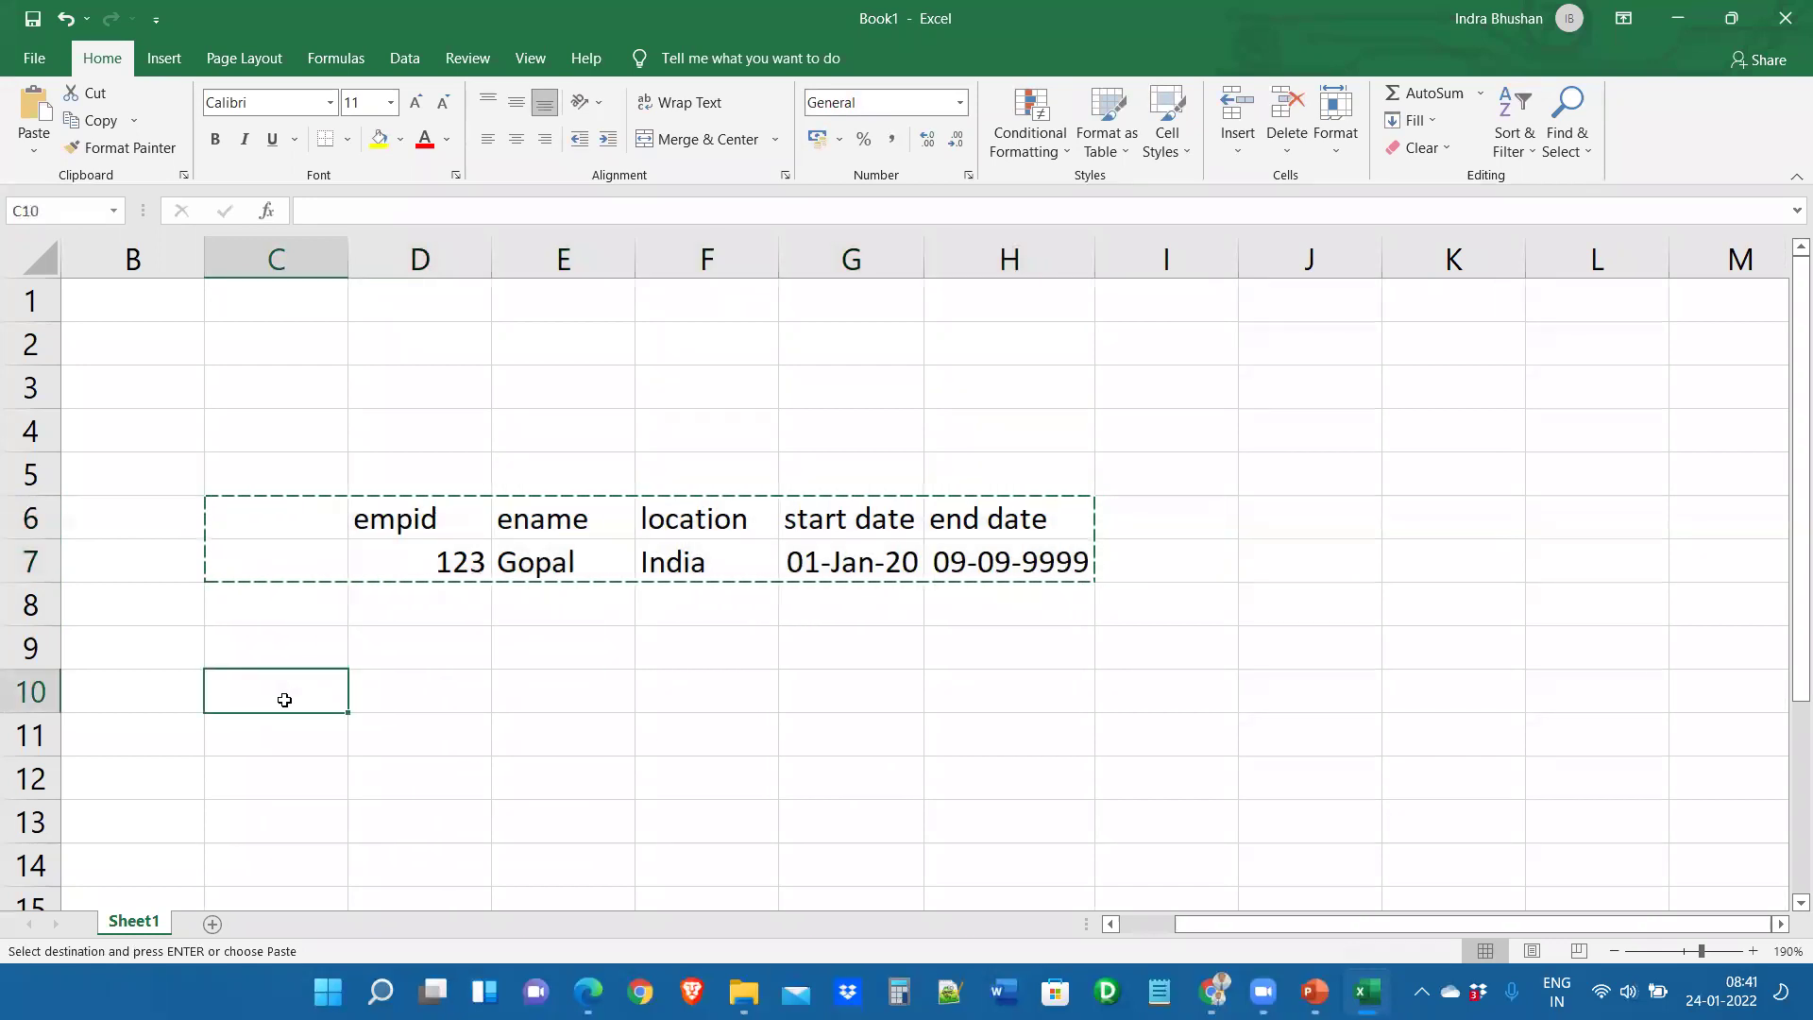
{"action": "key", "text": "Return"}
Change the location in the copied employee record, F11, to US
{"action": "left_click", "coordinate": [619, 729]}
{"action": "left_click", "coordinate": [665, 746]}
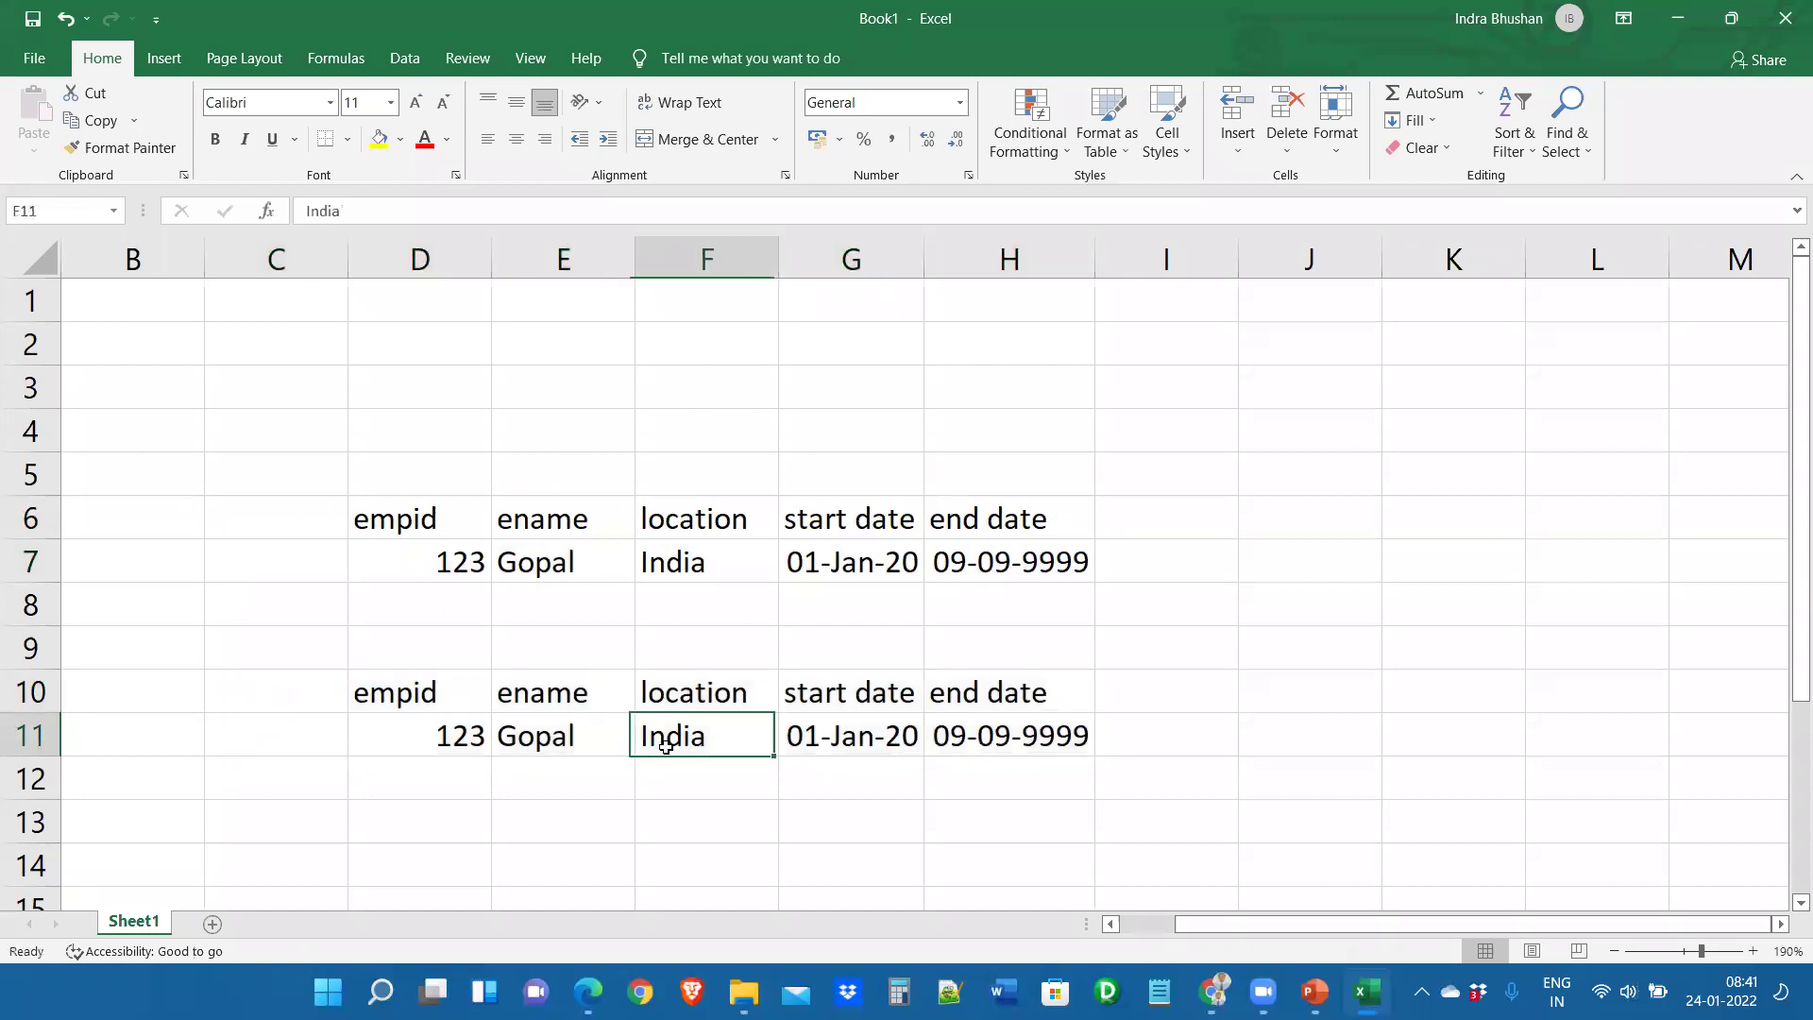
{"action": "type", "text": "US"}
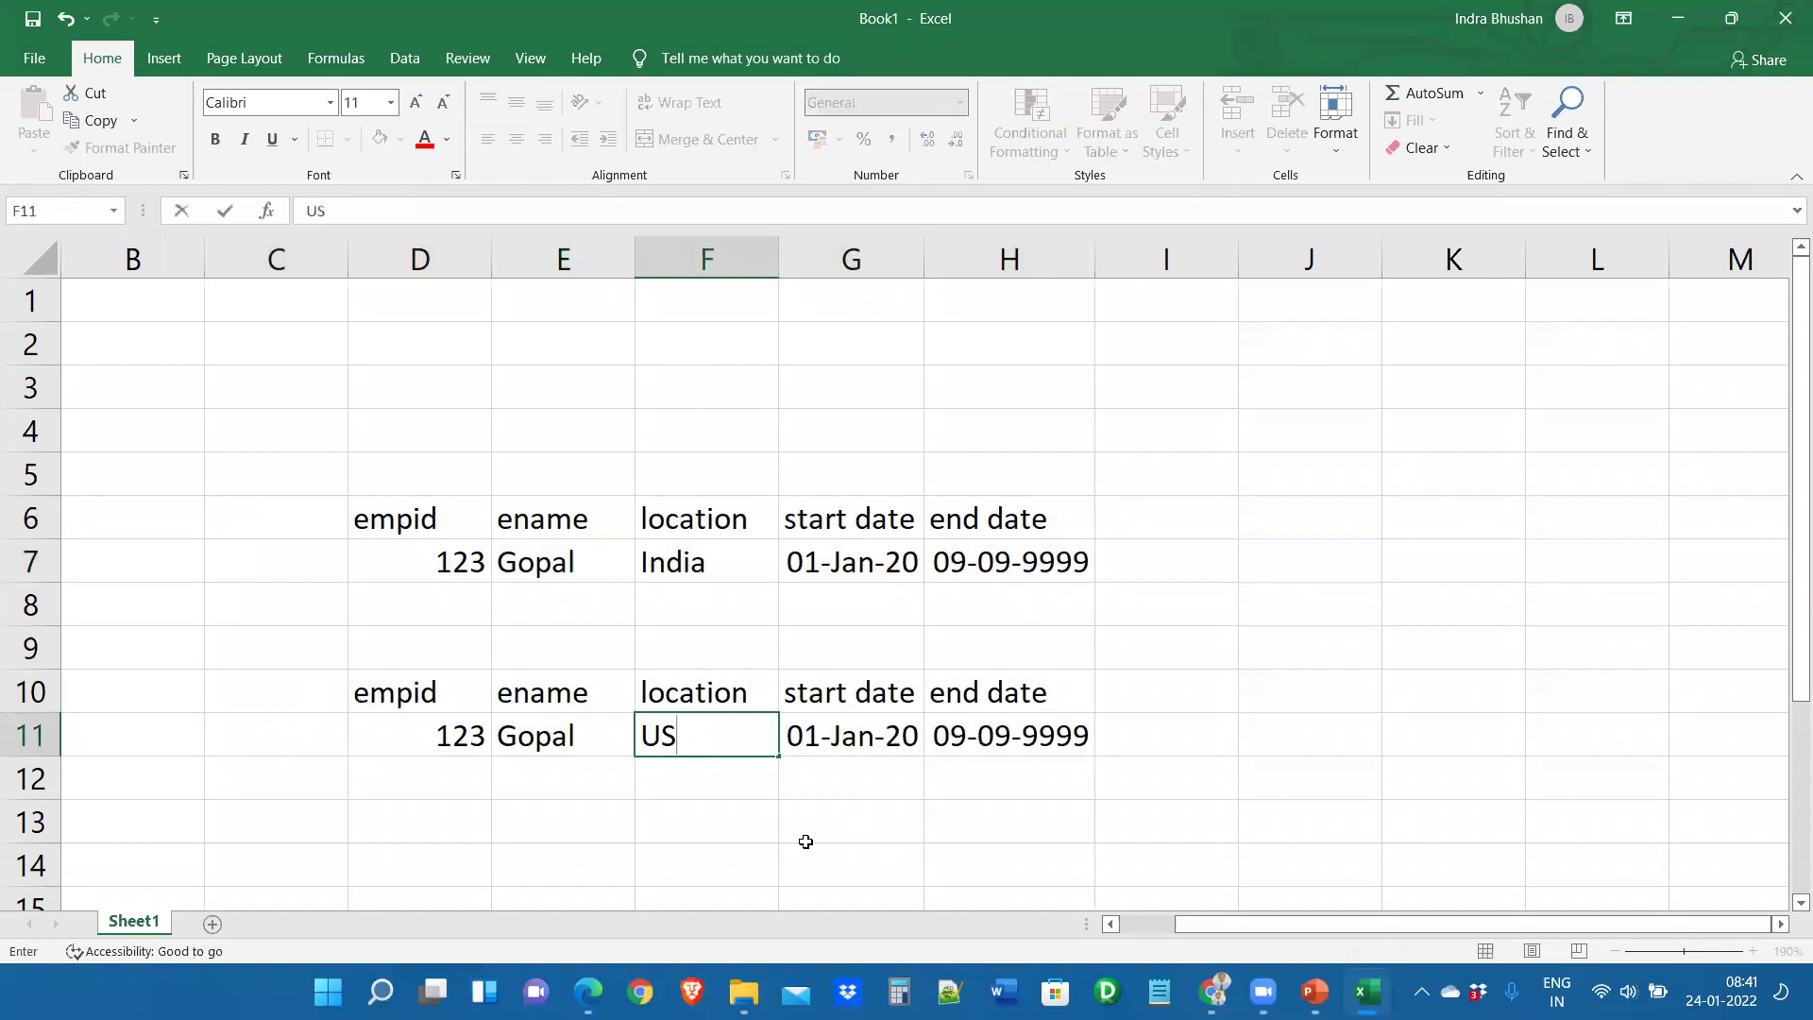
{"action": "key", "text": "Tab"}
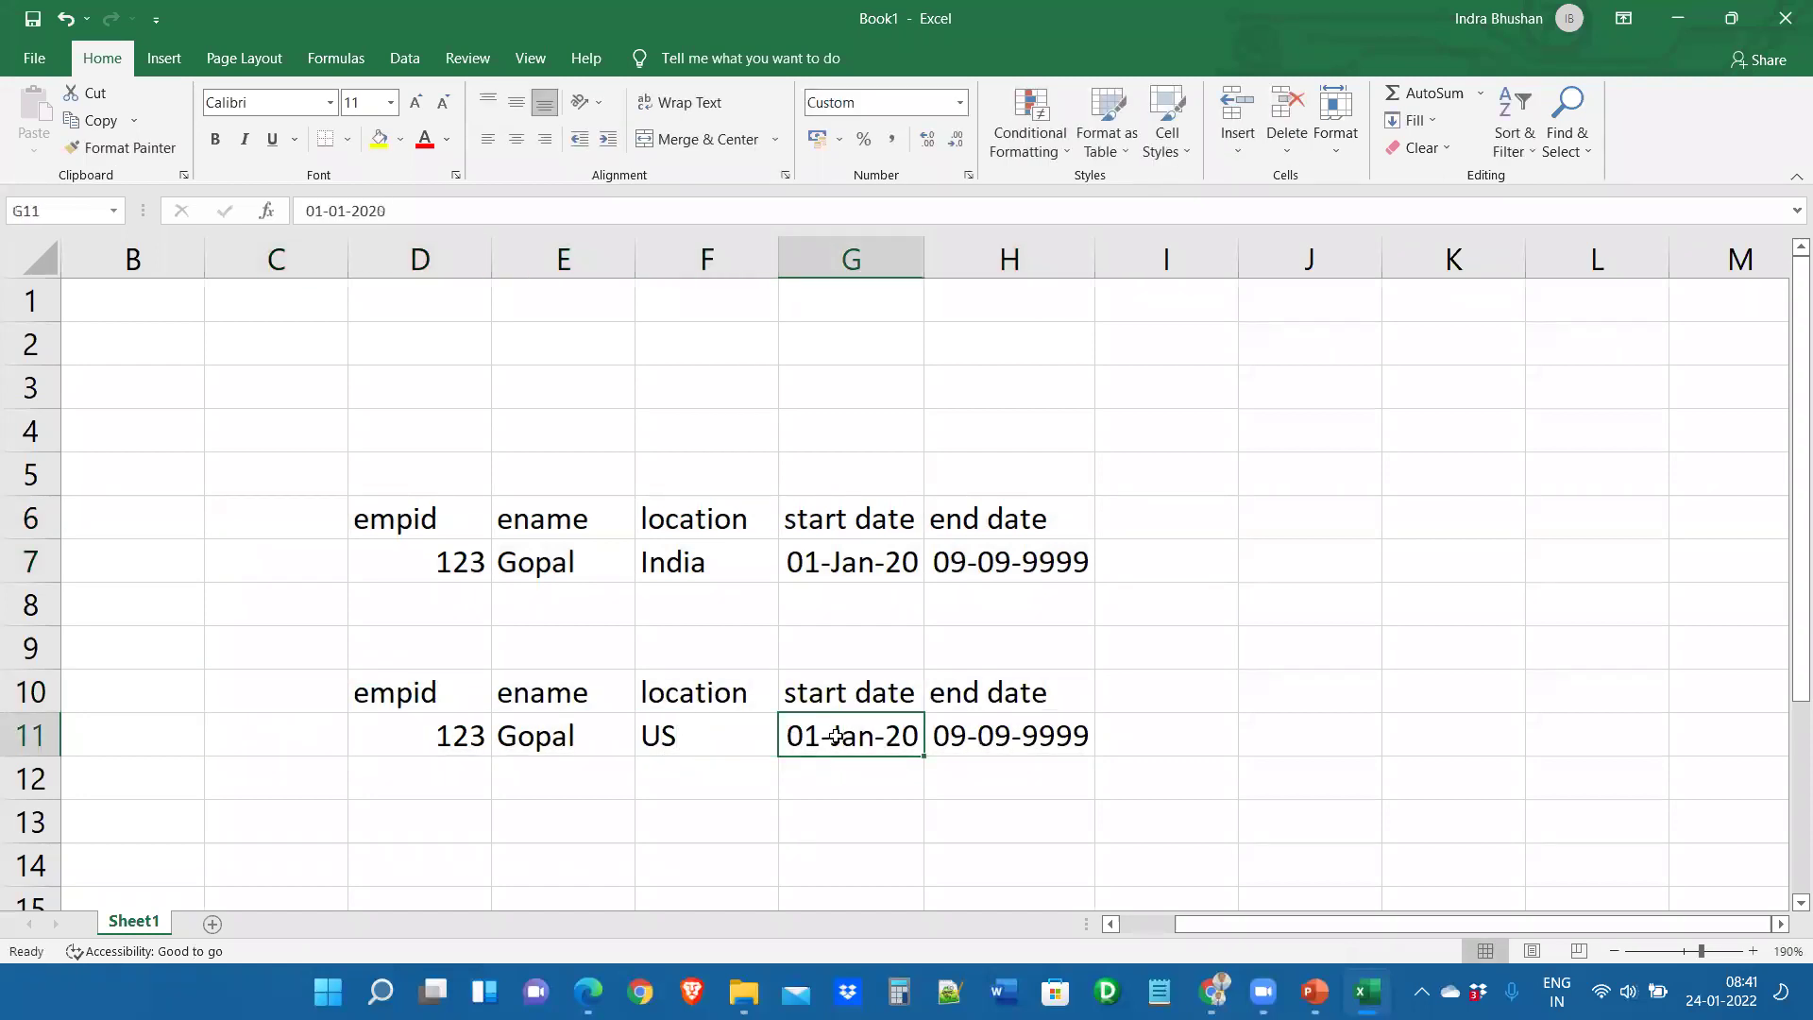
Set the US record's start date in G11 to 22-01-2022
{"action": "double_click", "coordinate": [845, 732]}
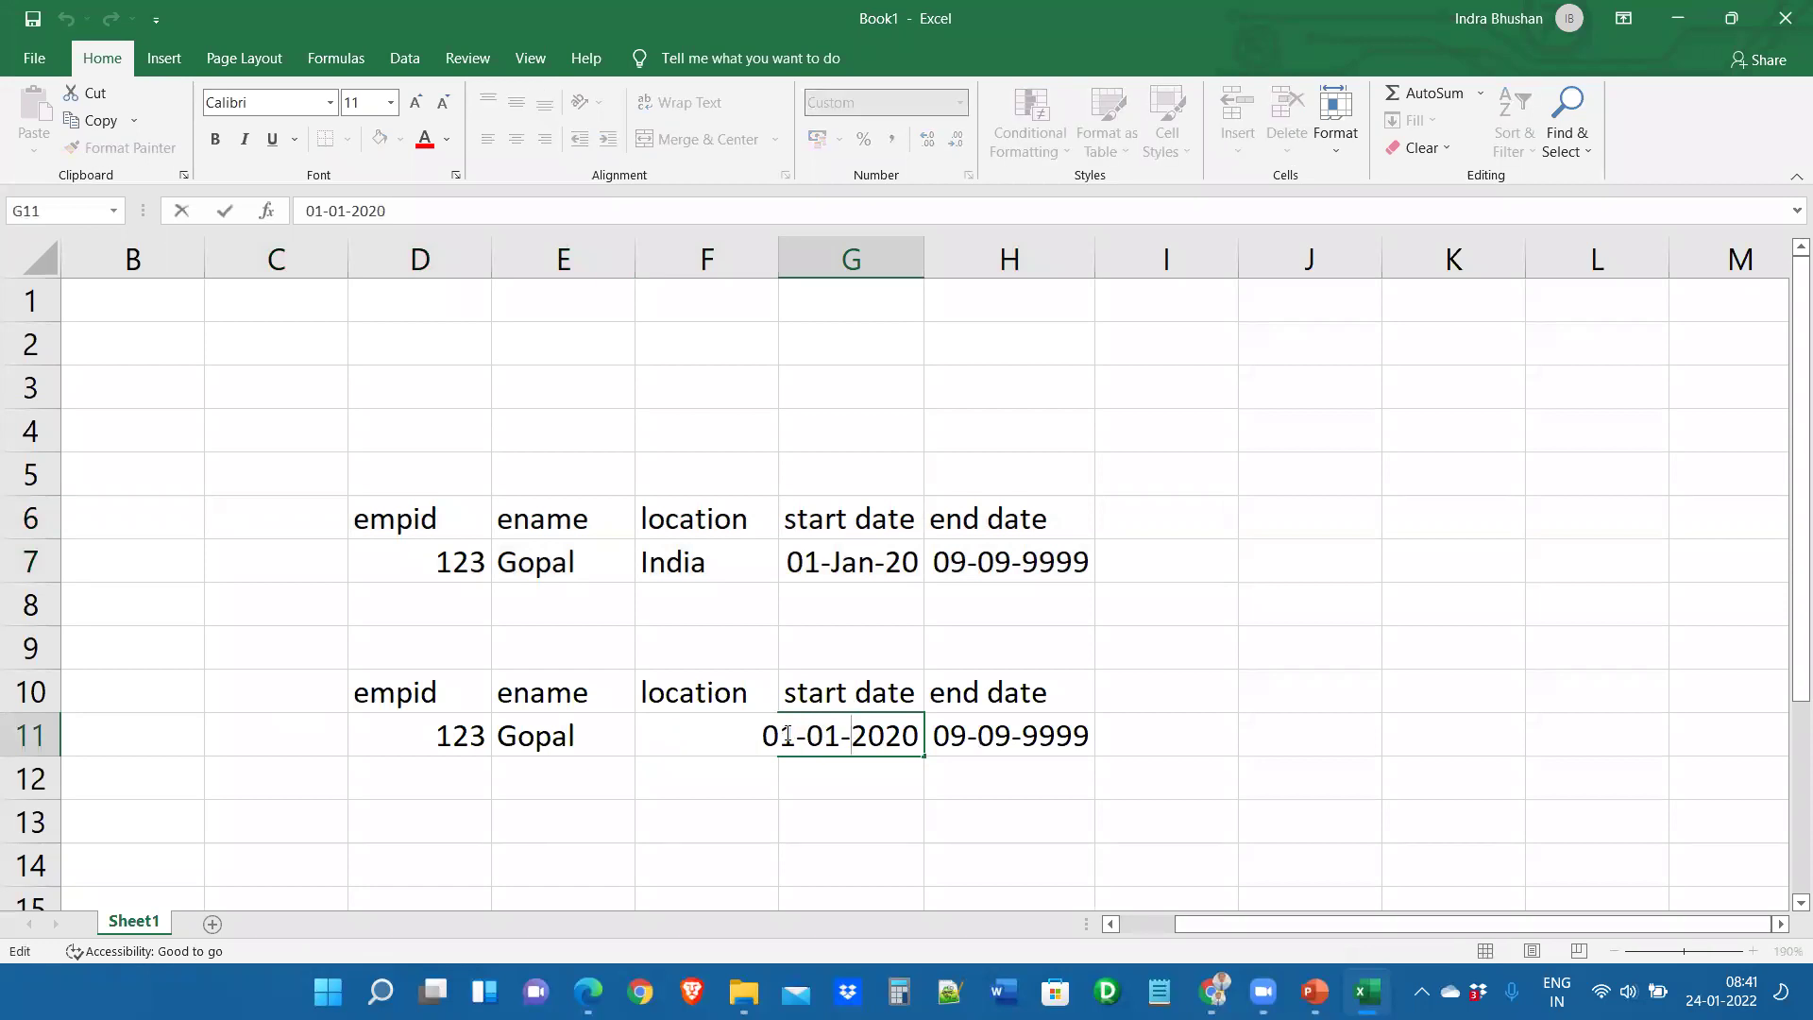
{"action": "left_click_drag", "start_coordinate": [798, 736], "coordinate": [722, 736]}
{"action": "type", "text": "22"}
{"action": "key", "text": "shift+Right"}
{"action": "type", "text": "2"}
{"action": "left_click", "coordinate": [983, 790]}
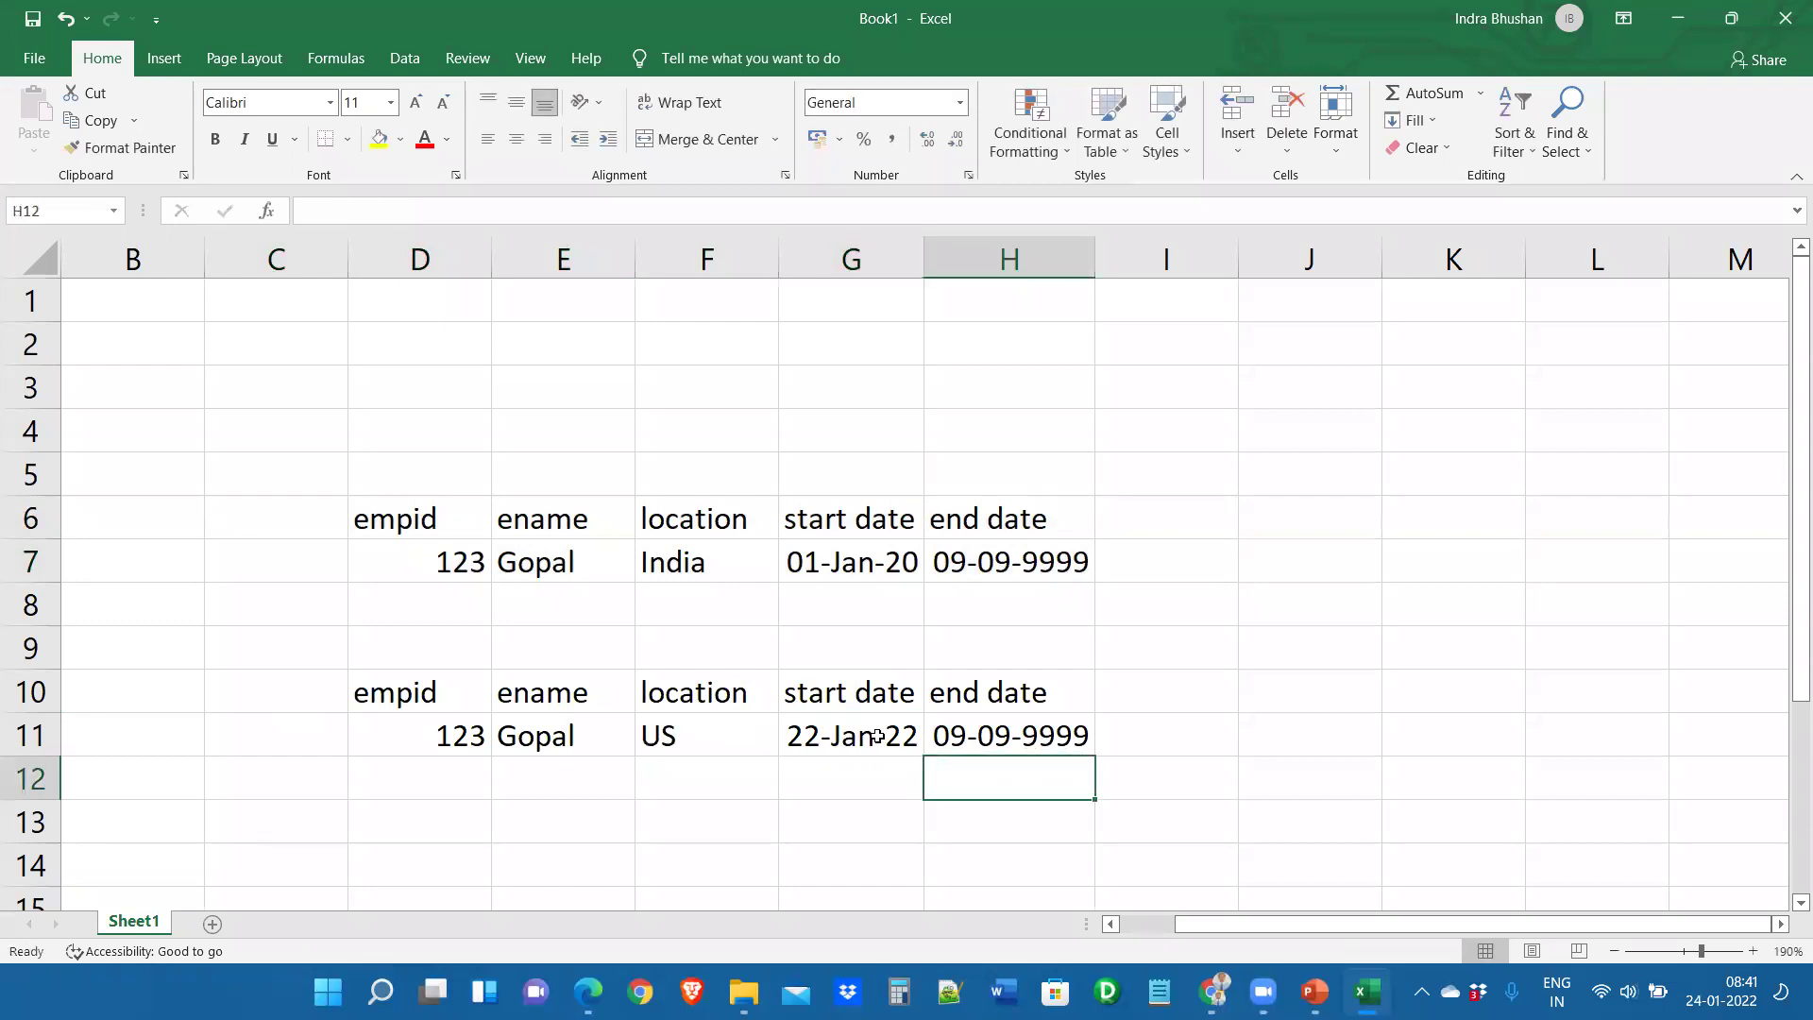
Try to copy the US record's start date into H11 and move it to the end date cell H7
{"action": "left_click", "coordinate": [874, 733]}
{"action": "left_click_drag", "start_coordinate": [942, 757], "coordinate": [977, 727]}
{"action": "left_click", "coordinate": [871, 559]}
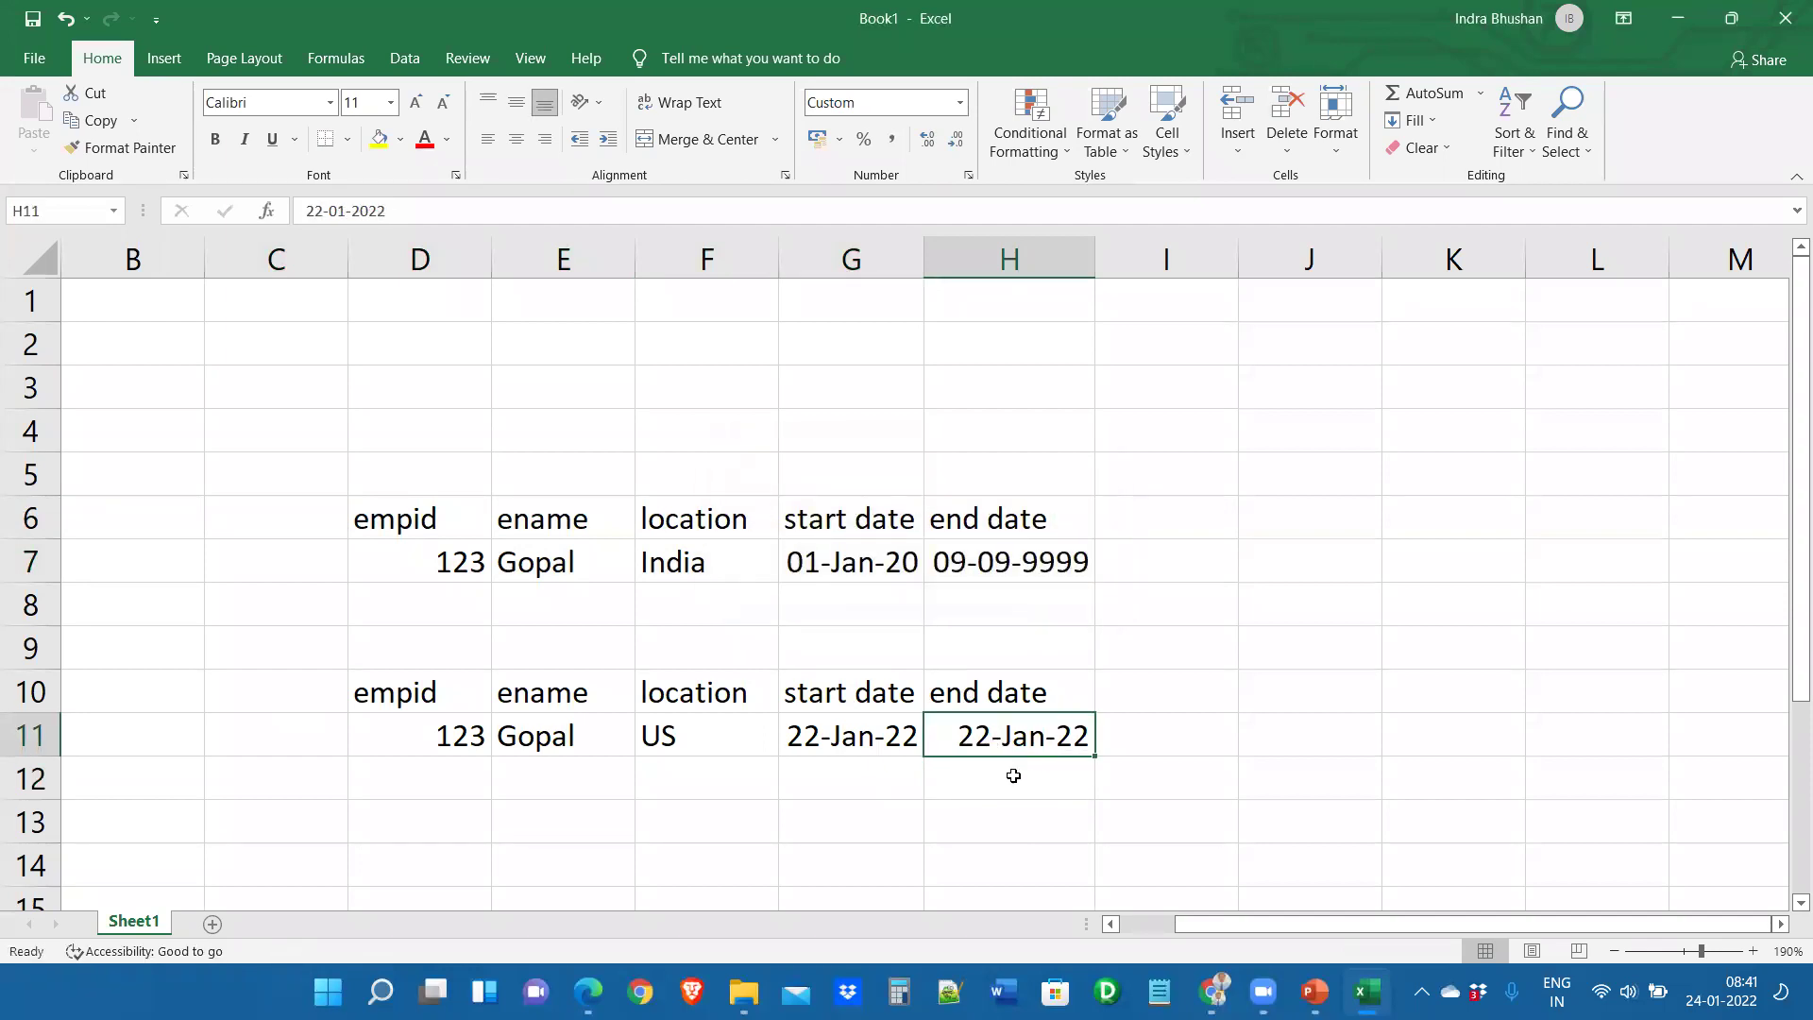
{"action": "left_click_drag", "start_coordinate": [1011, 757], "coordinate": [1015, 567]}
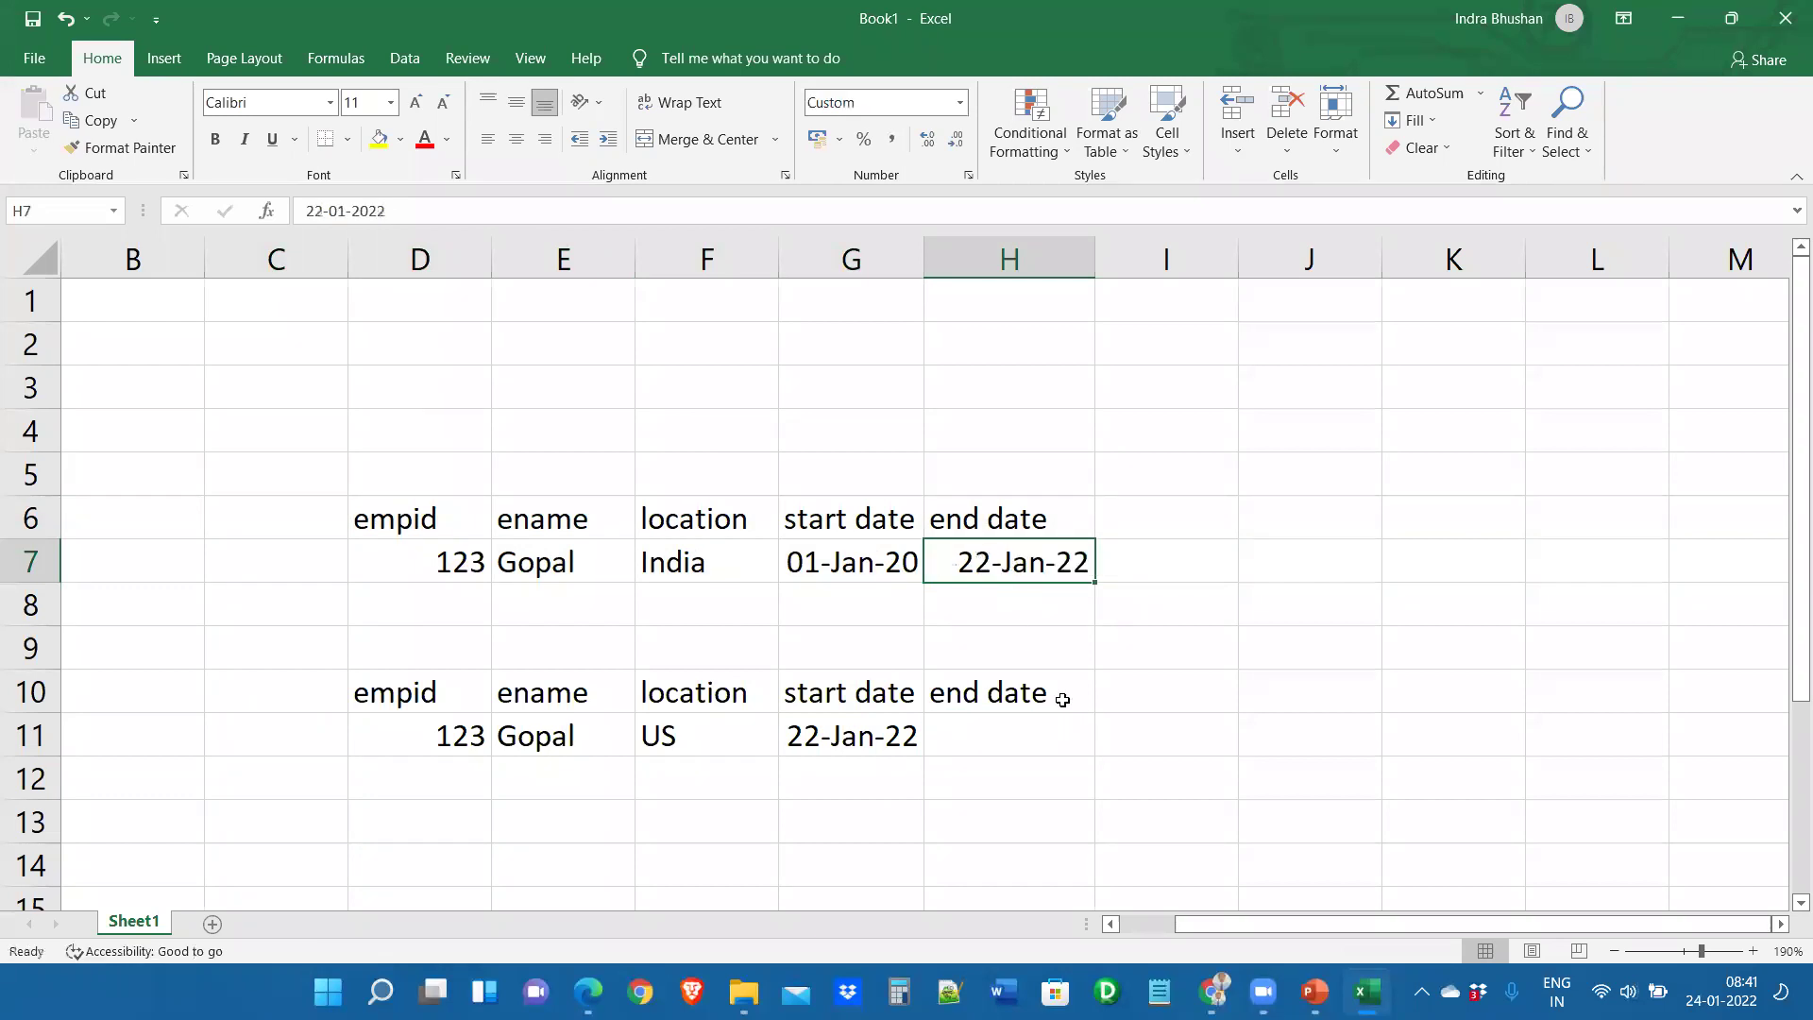
{"action": "left_click", "coordinate": [995, 737]}
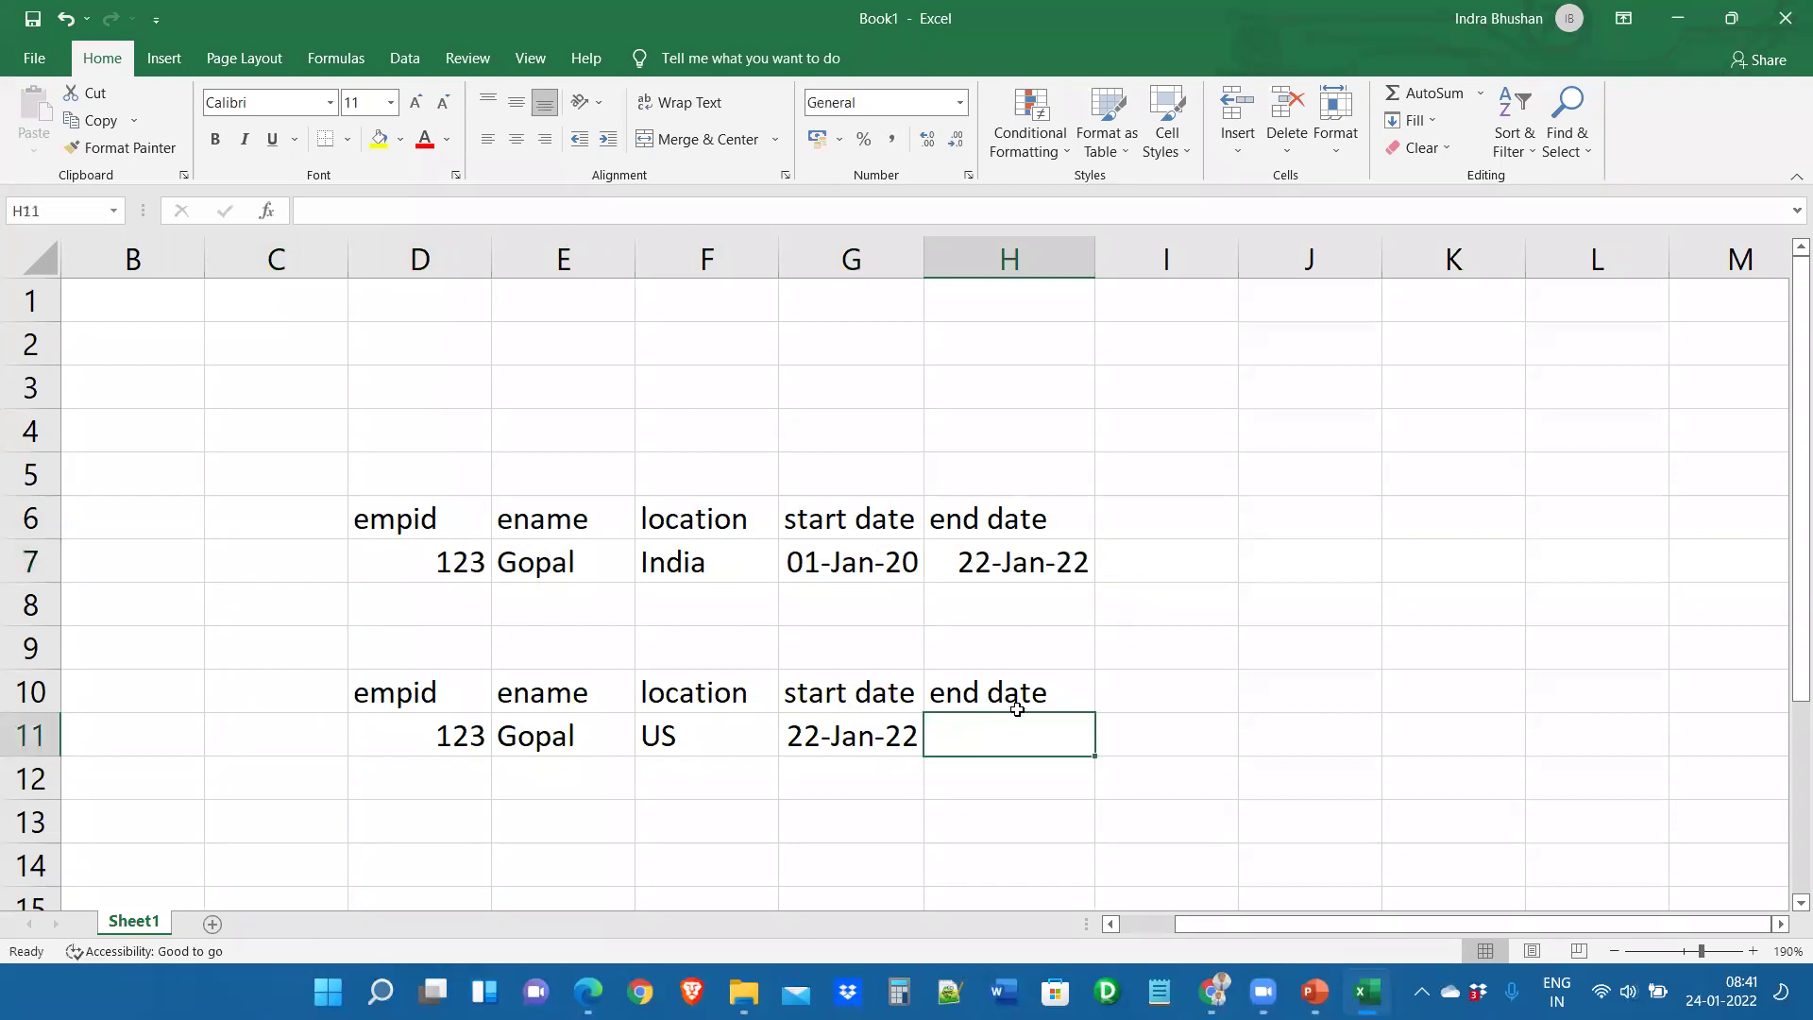
{"action": "key", "text": "ctrl+z"}
Set the India record's end date in H7 to 22-01-2022 and place 09-09-9999 in H11 as the US record's end date
{"action": "left_click", "coordinate": [1142, 592]}
{"action": "left_click", "coordinate": [1067, 566]}
{"action": "left_click_drag", "start_coordinate": [1073, 582], "coordinate": [1043, 623]}
{"action": "left_click", "coordinate": [1023, 734]}
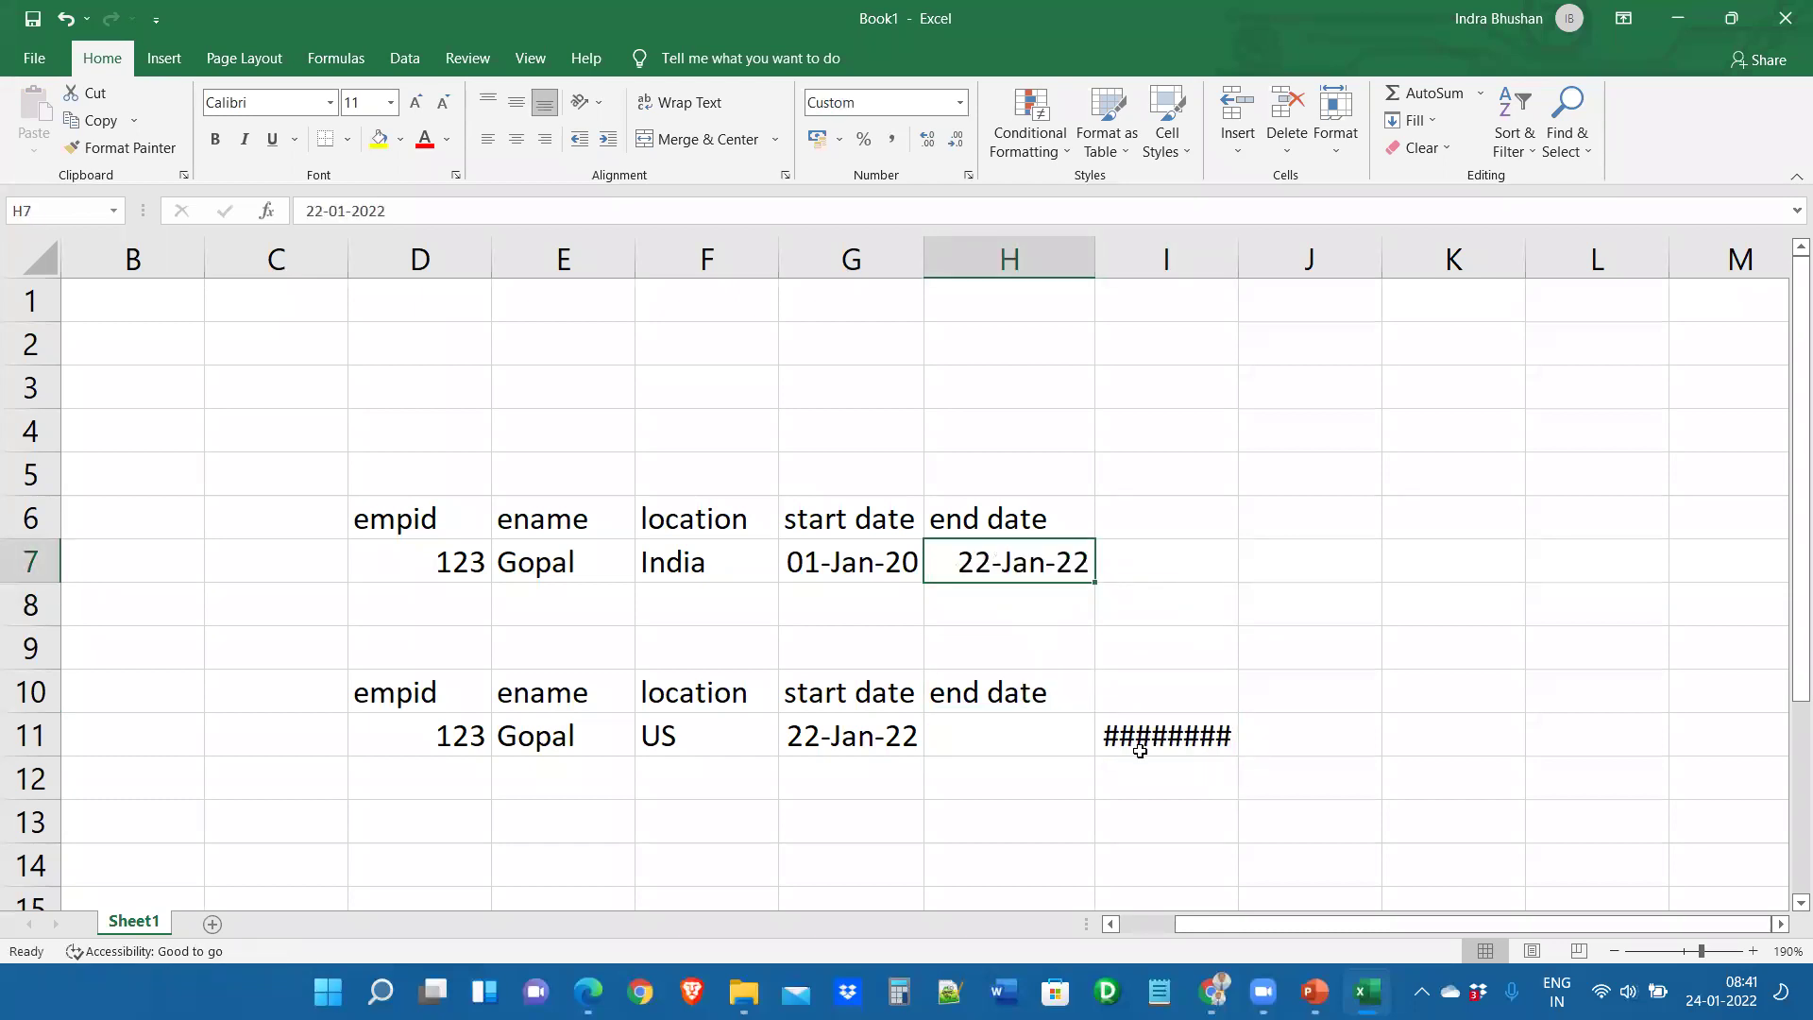
{"action": "left_click", "coordinate": [1136, 748]}
{"action": "left_click_drag", "start_coordinate": [1129, 757], "coordinate": [1006, 758]}
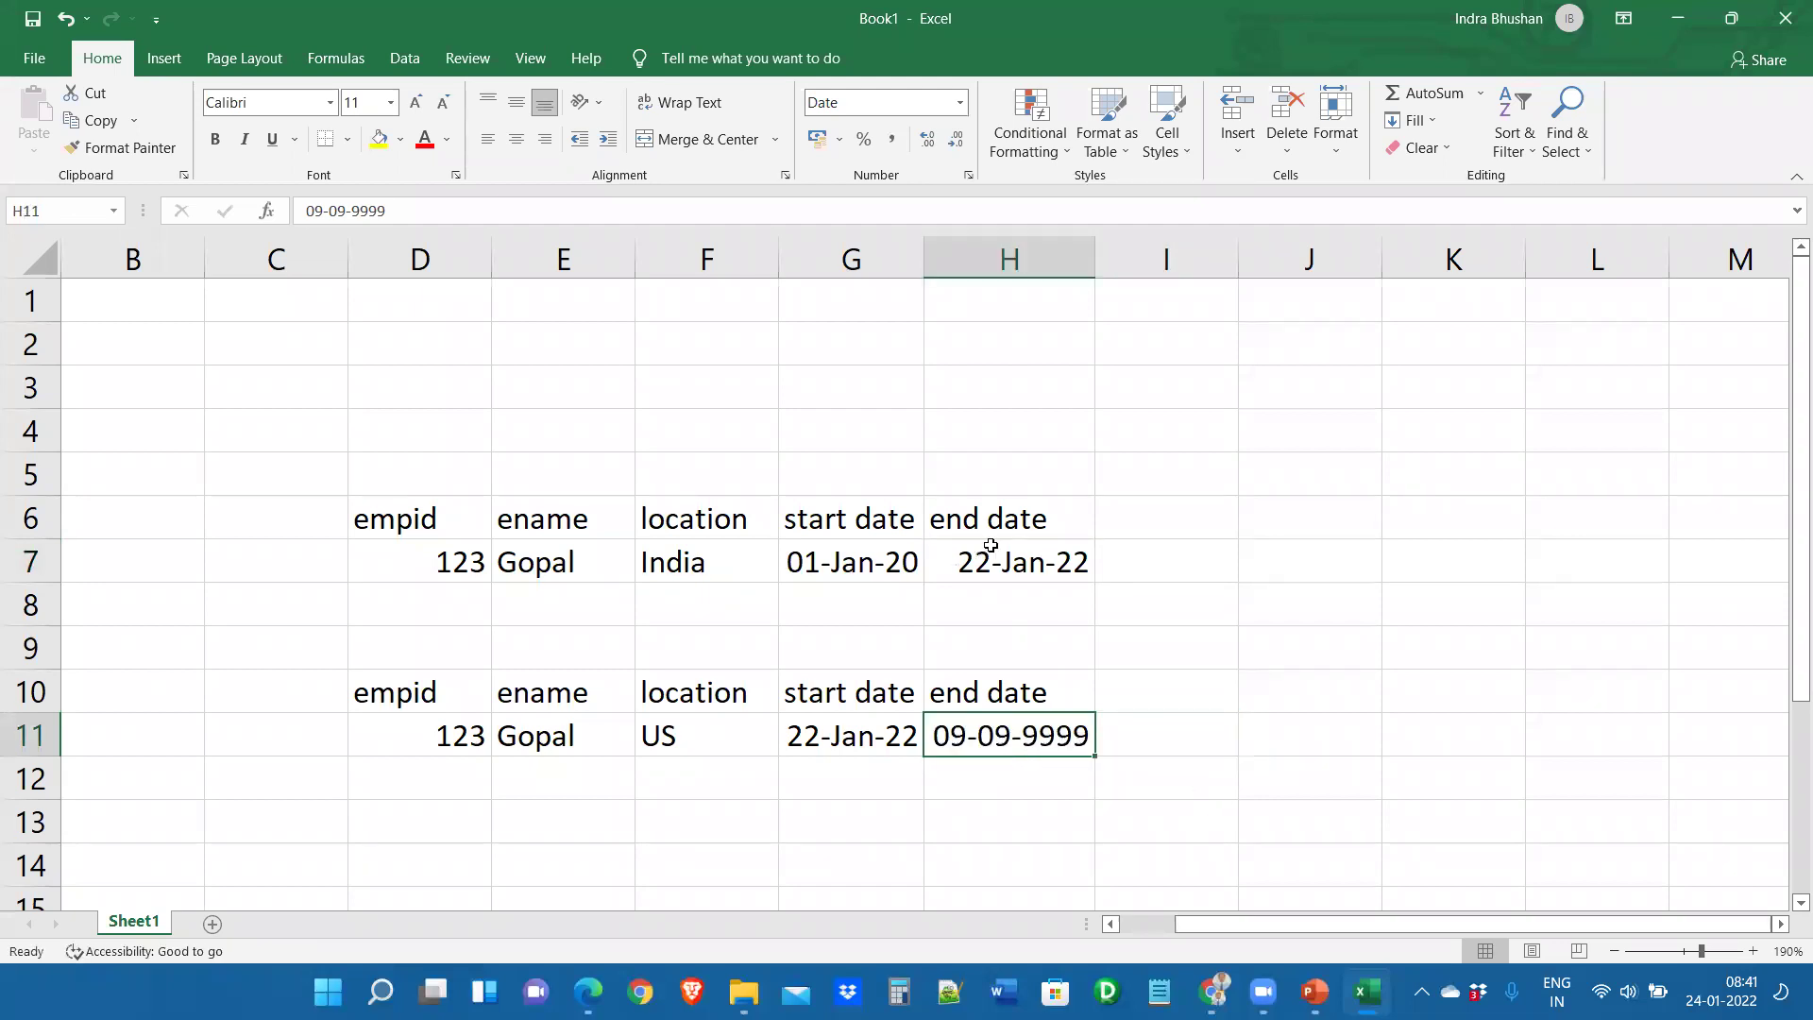
Try the end date 21-01-2022 for the India record in H7 and undo the edit
{"action": "double_click", "coordinate": [955, 563]}
{"action": "type", "text": "1"}
{"action": "key", "text": "Return"}
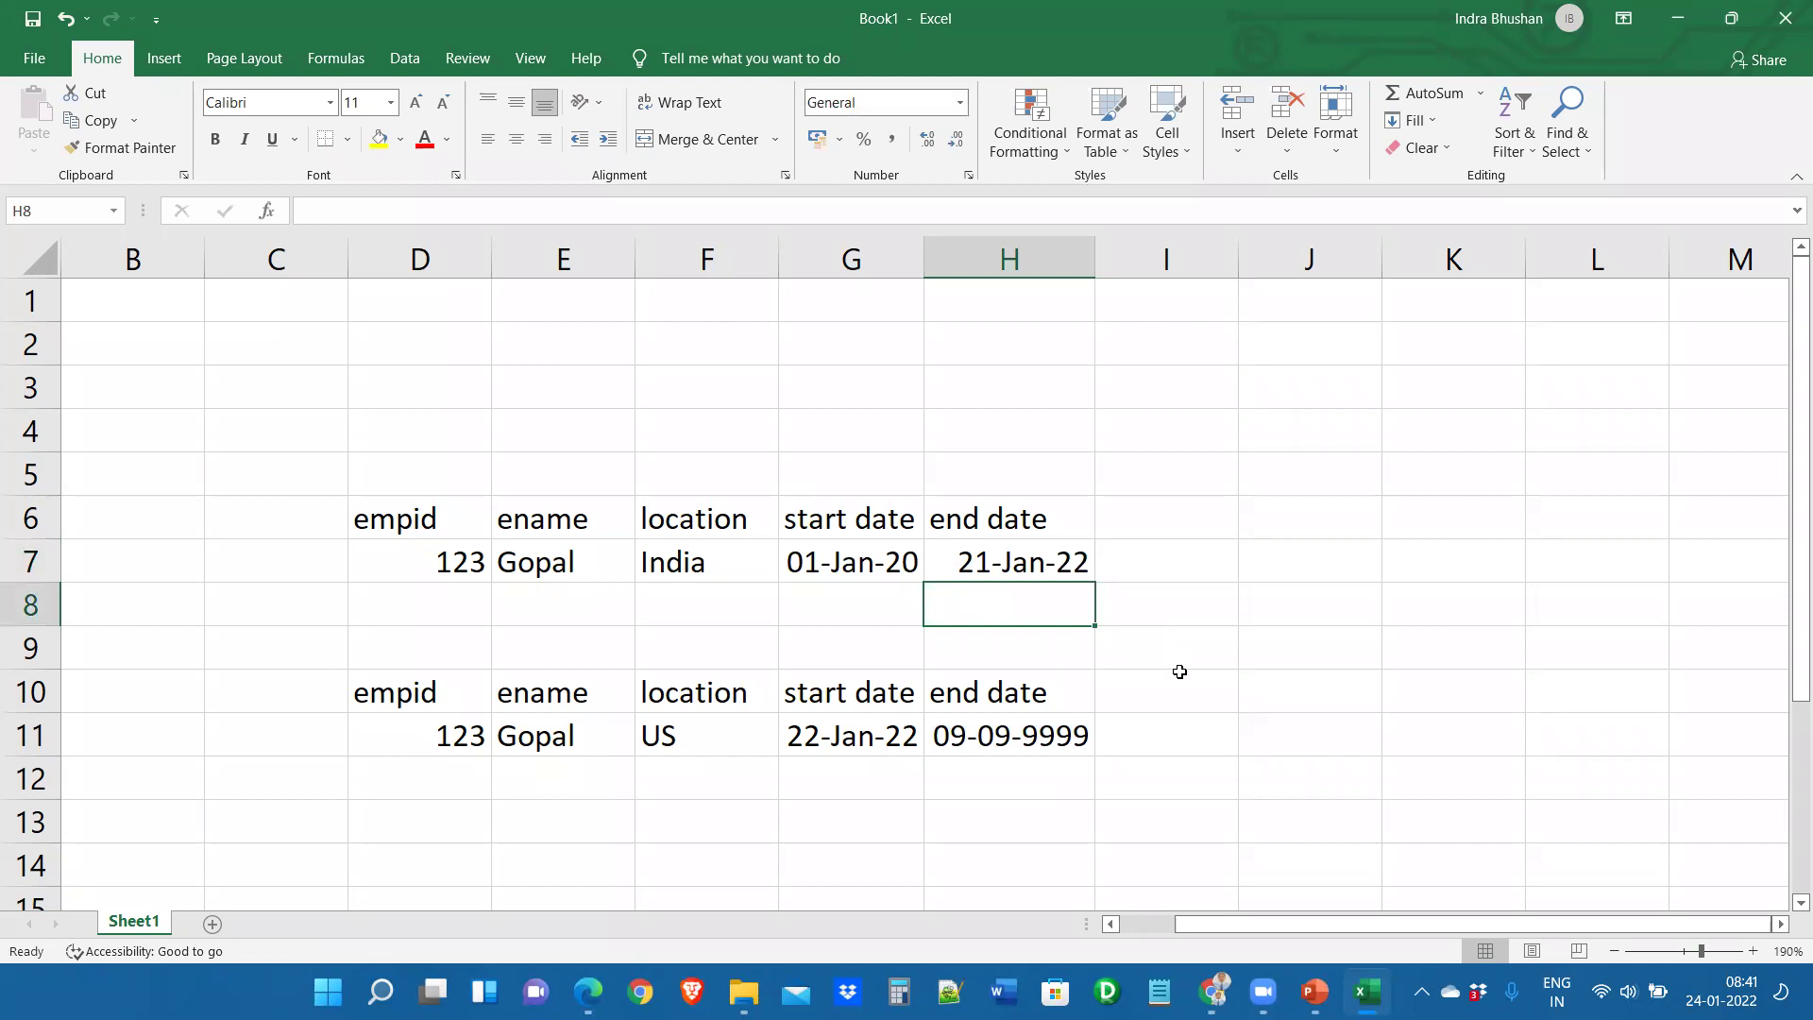
{"action": "key", "text": "ctrl+z"}
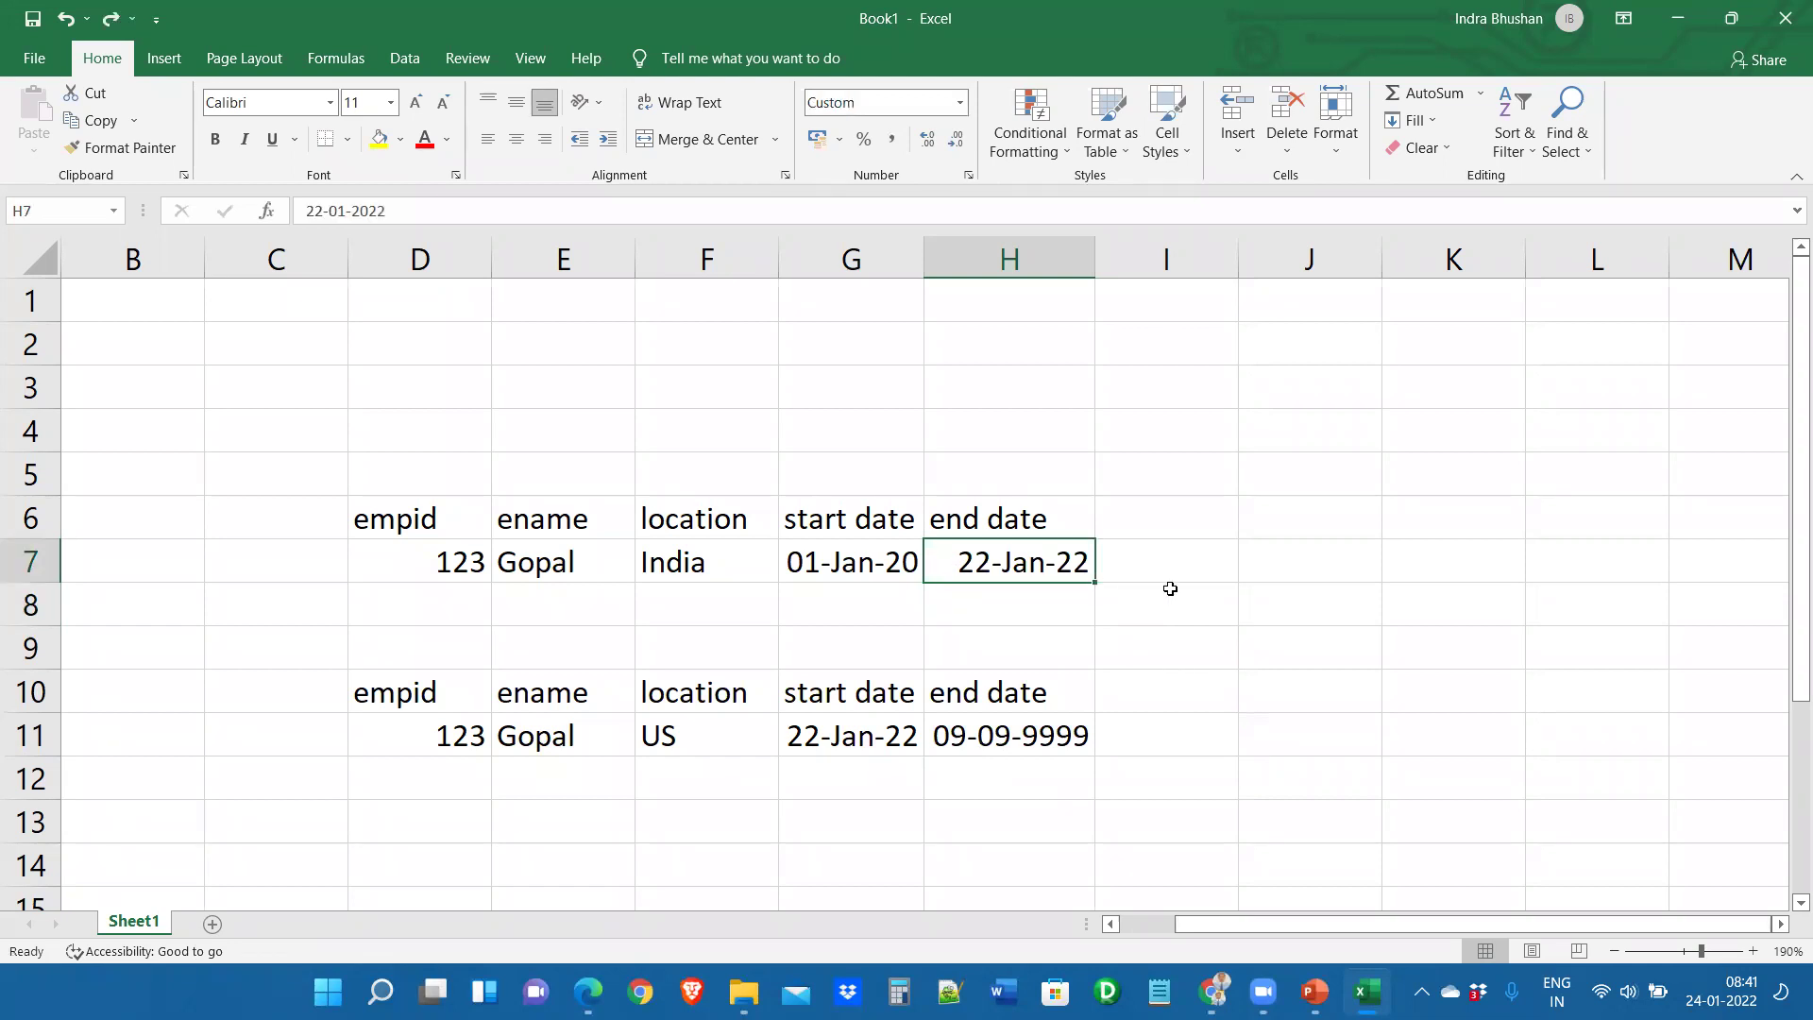
{"action": "left_click", "coordinate": [1171, 590]}
{"action": "left_click_drag", "start_coordinate": [274, 468], "coordinate": [1215, 825]}
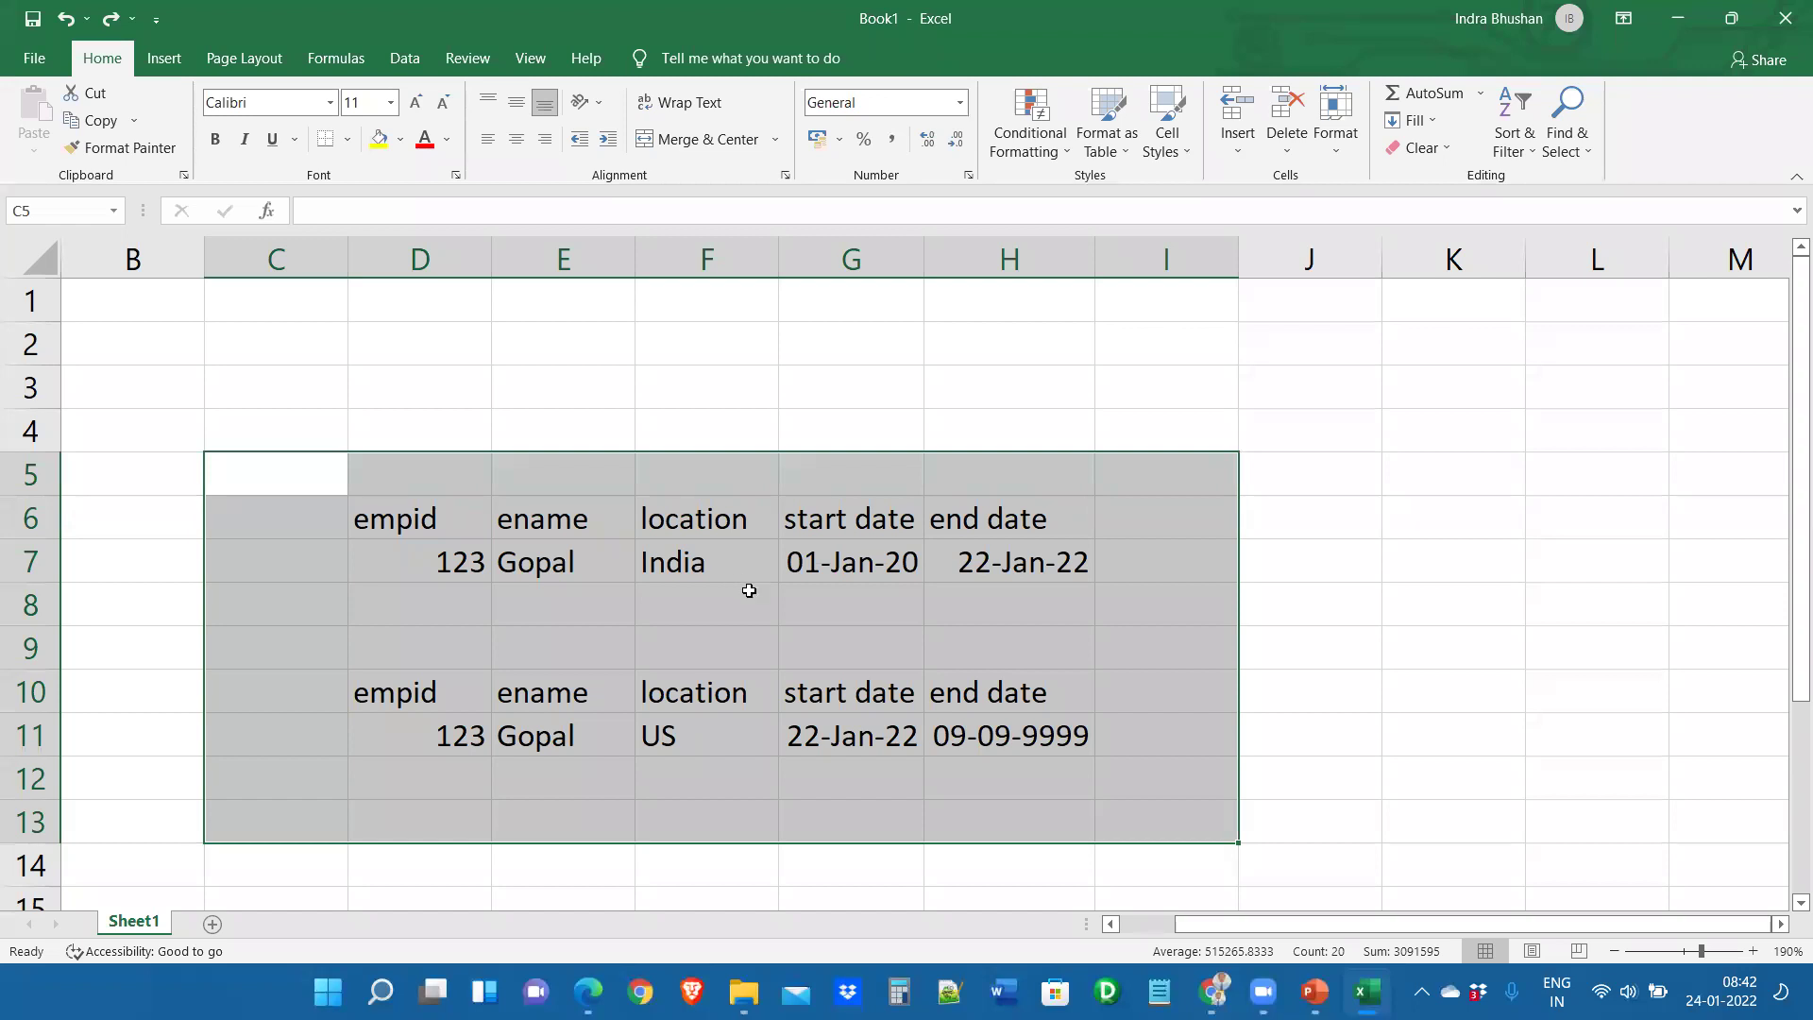
{"action": "left_click", "coordinate": [748, 589]}
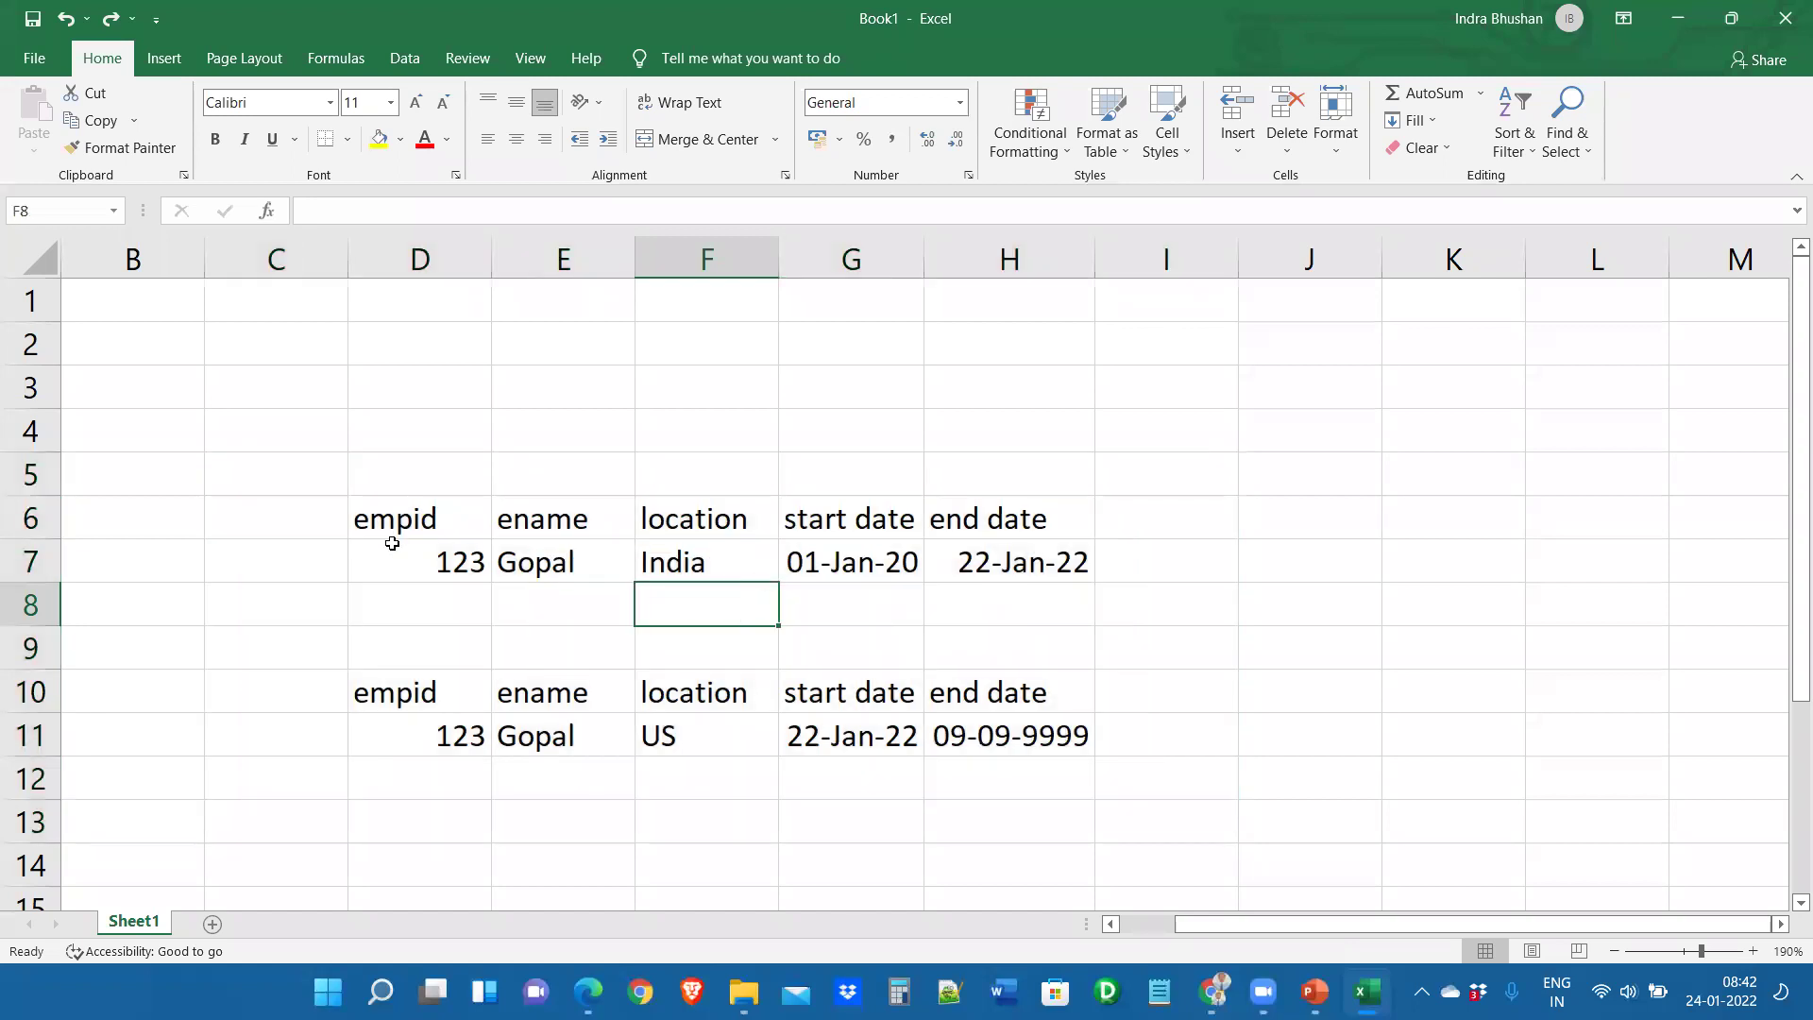
Label the India table "older" in C6 and the US table "current" in C10
{"action": "left_click", "coordinate": [295, 523]}
{"action": "key", "text": "Left"}
{"action": "key", "text": "Right"}
{"action": "type", "text": "older"}
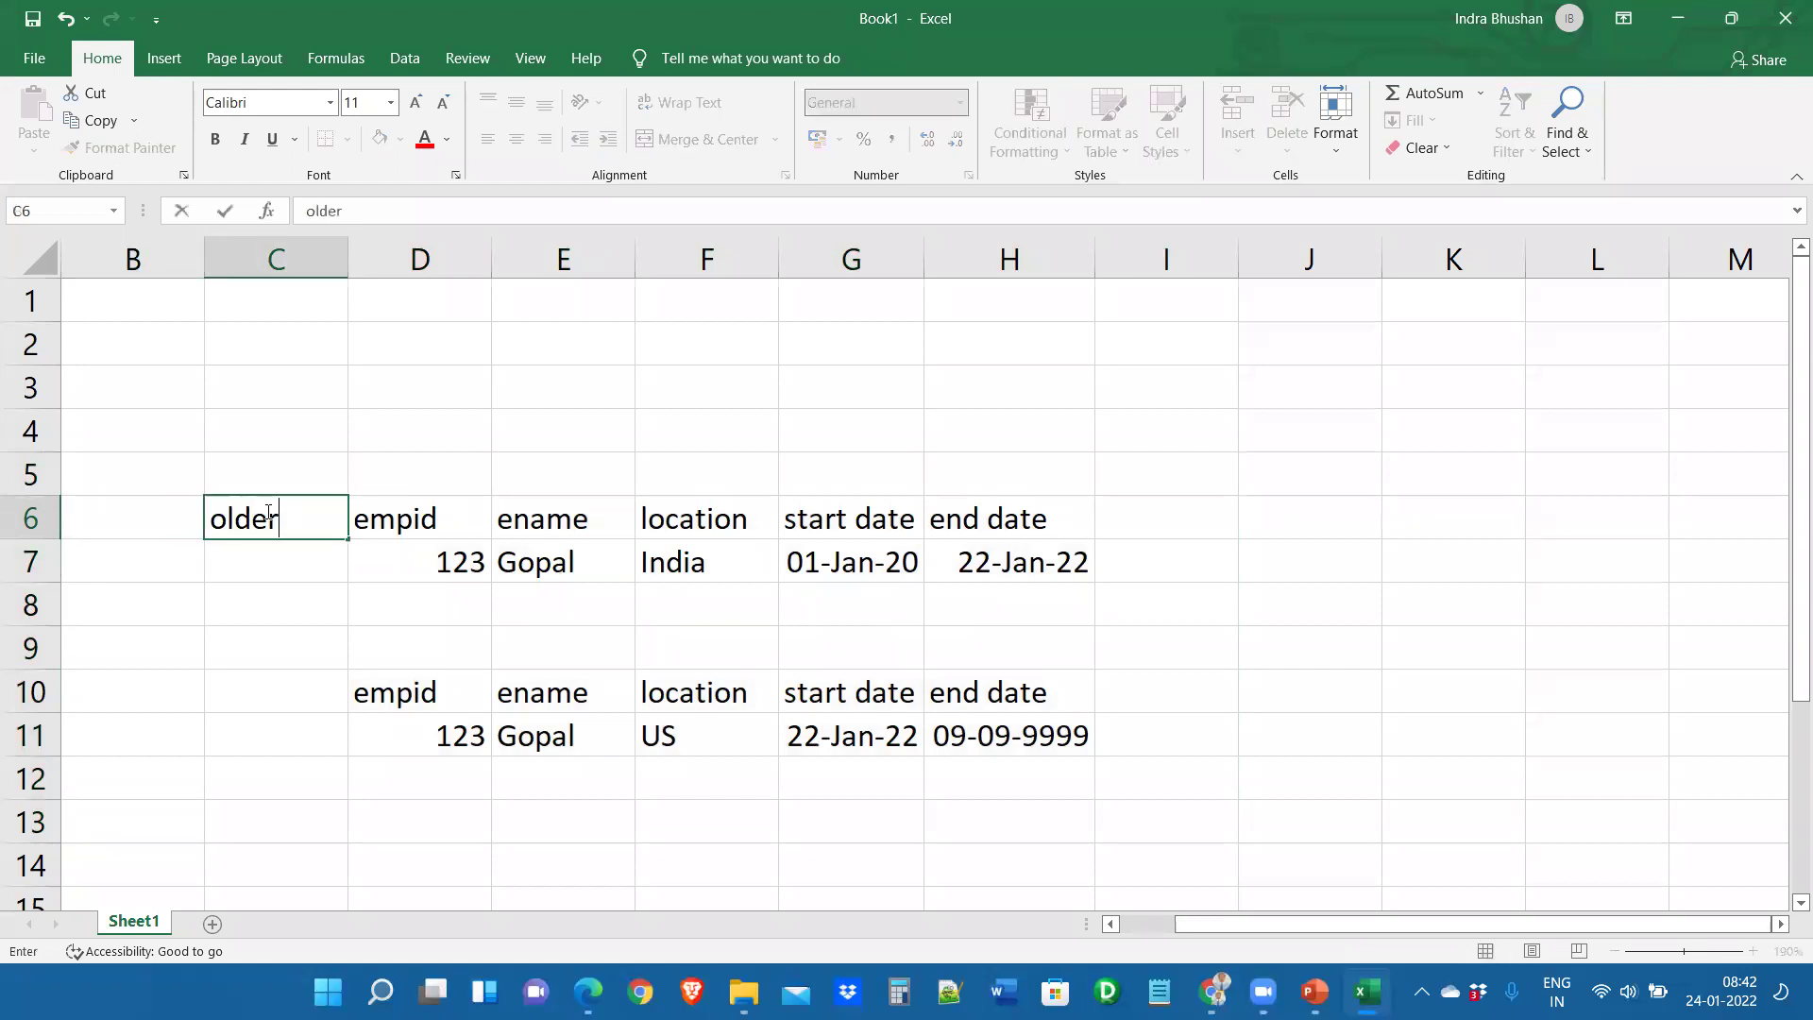
{"action": "left_click", "coordinate": [255, 689]}
{"action": "type", "text": "current"}
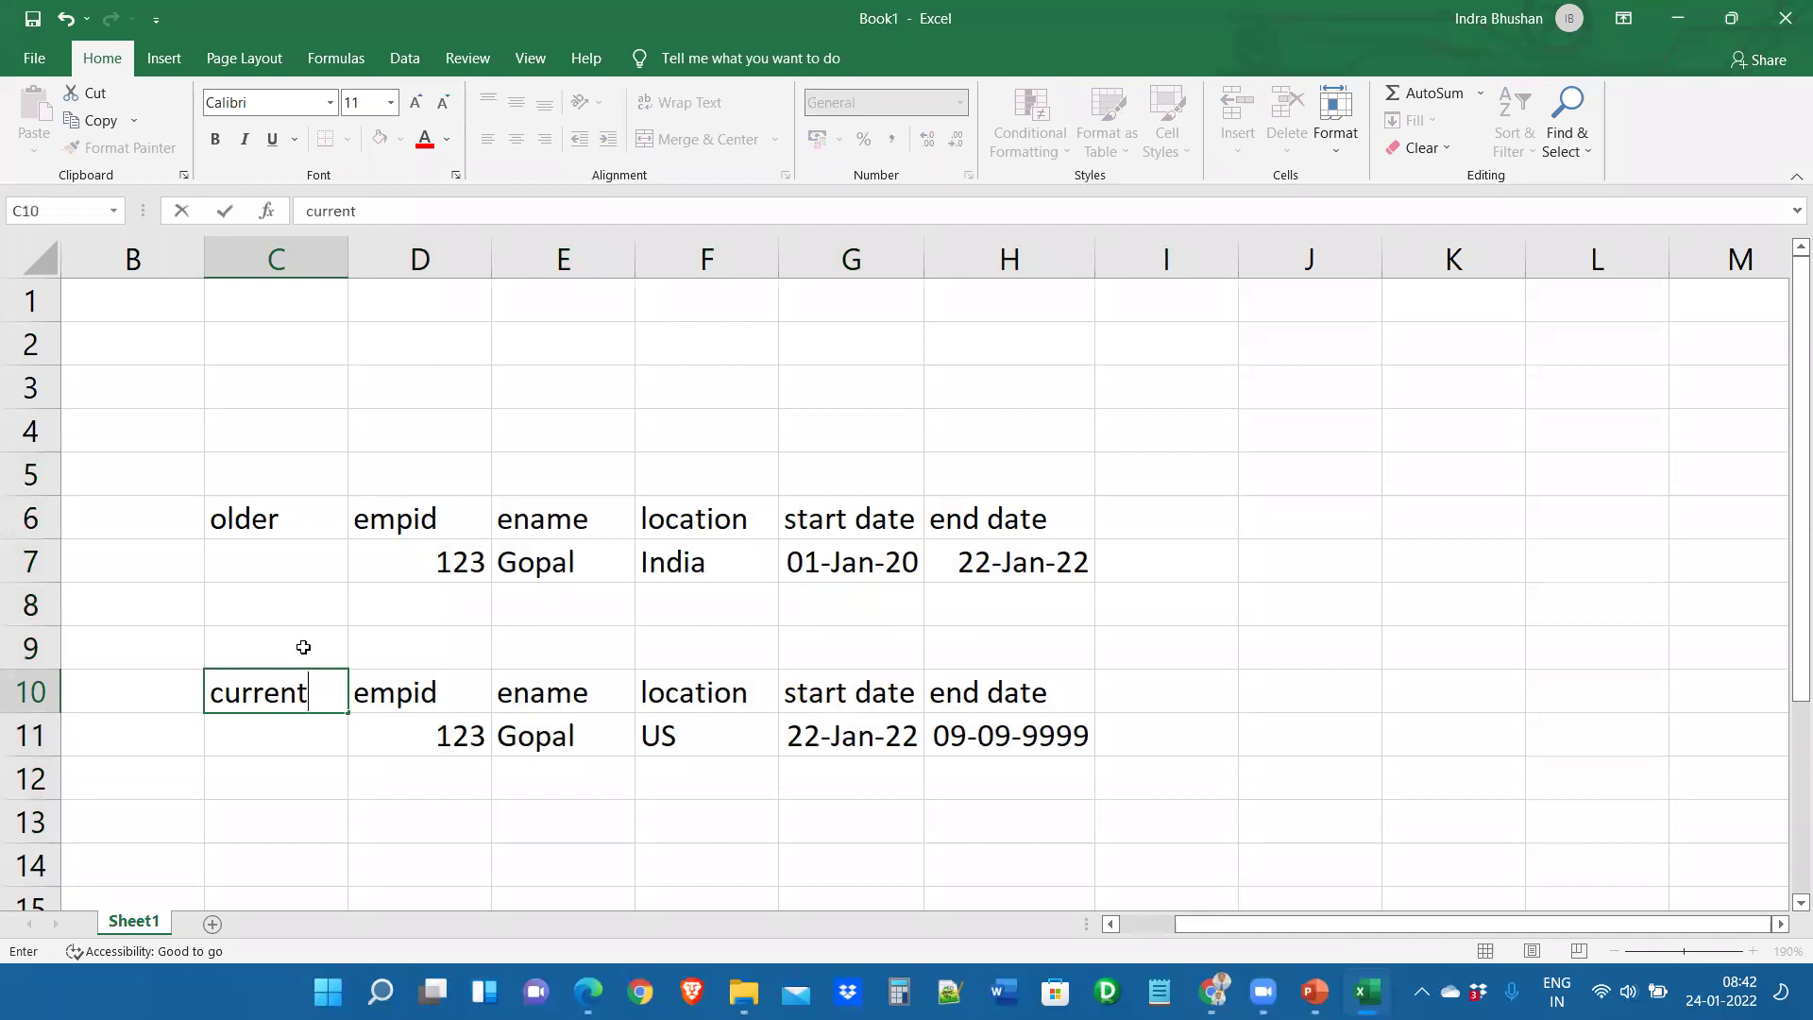
{"action": "left_click", "coordinate": [337, 650]}
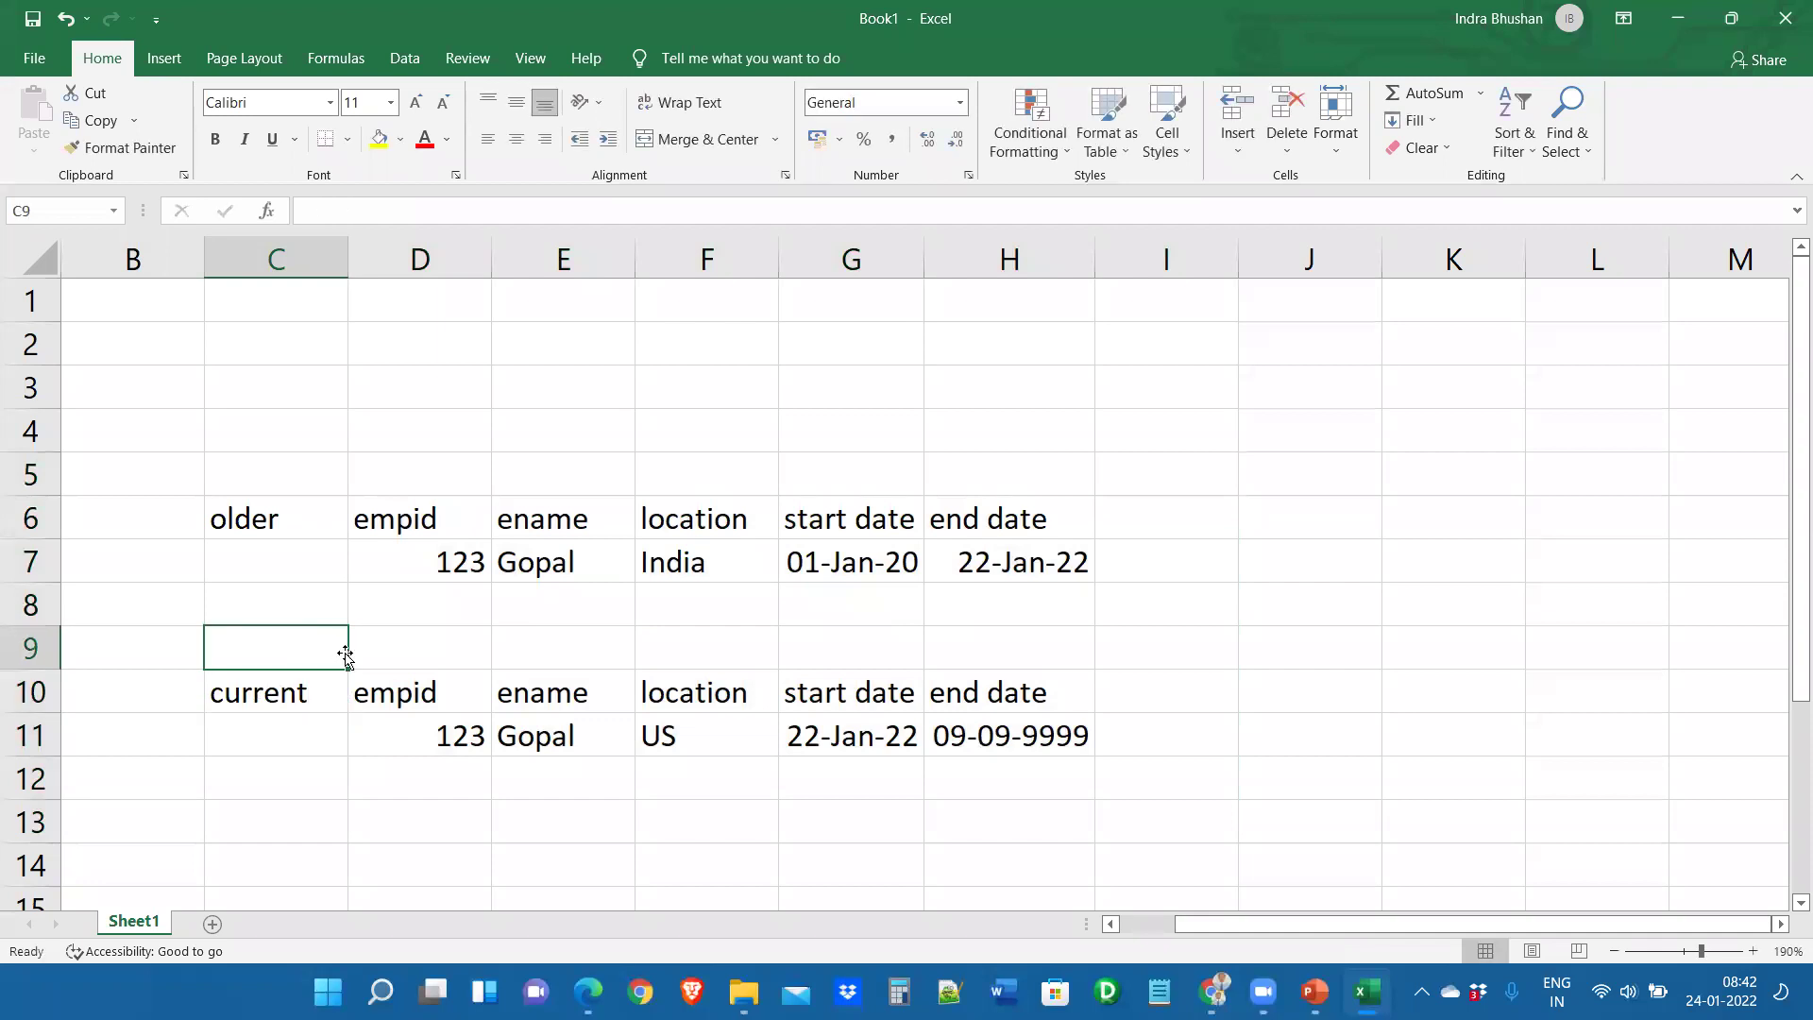
{"action": "left_click_drag", "start_coordinate": [194, 680], "coordinate": [1133, 779]}
{"action": "left_click_drag", "start_coordinate": [157, 485], "coordinate": [1149, 607]}
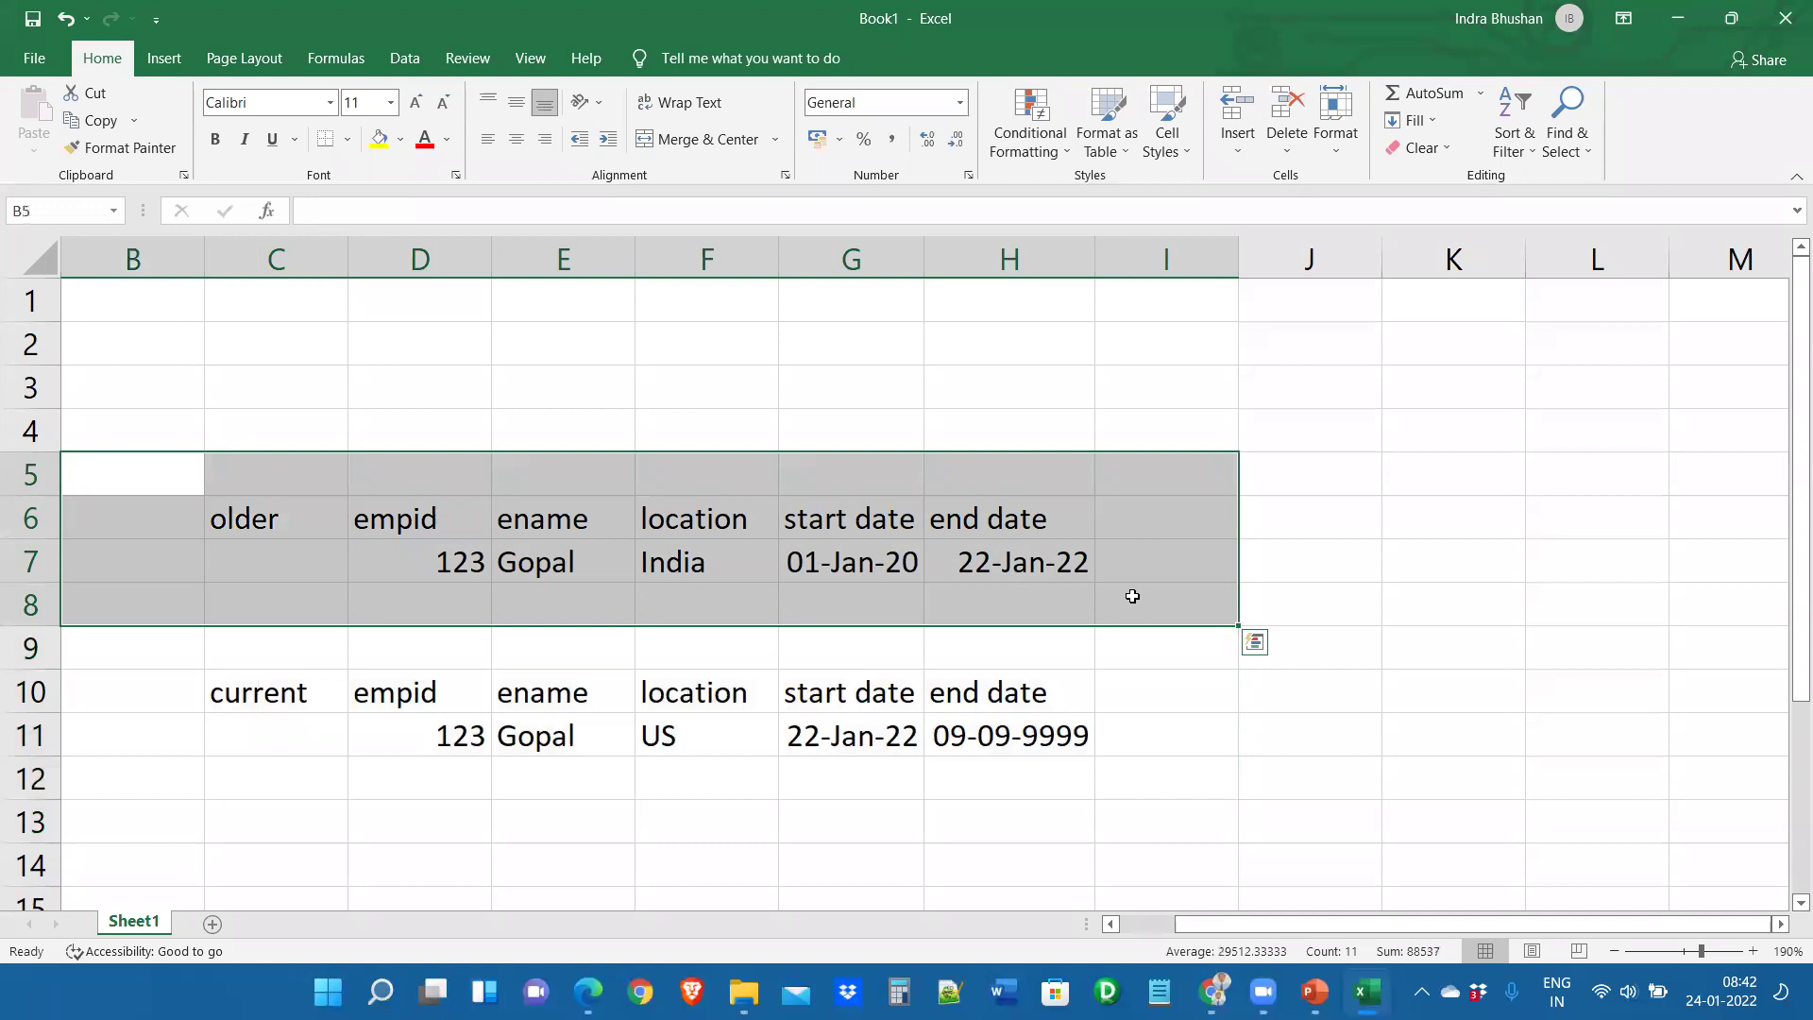
{"action": "left_click", "coordinate": [1132, 596]}
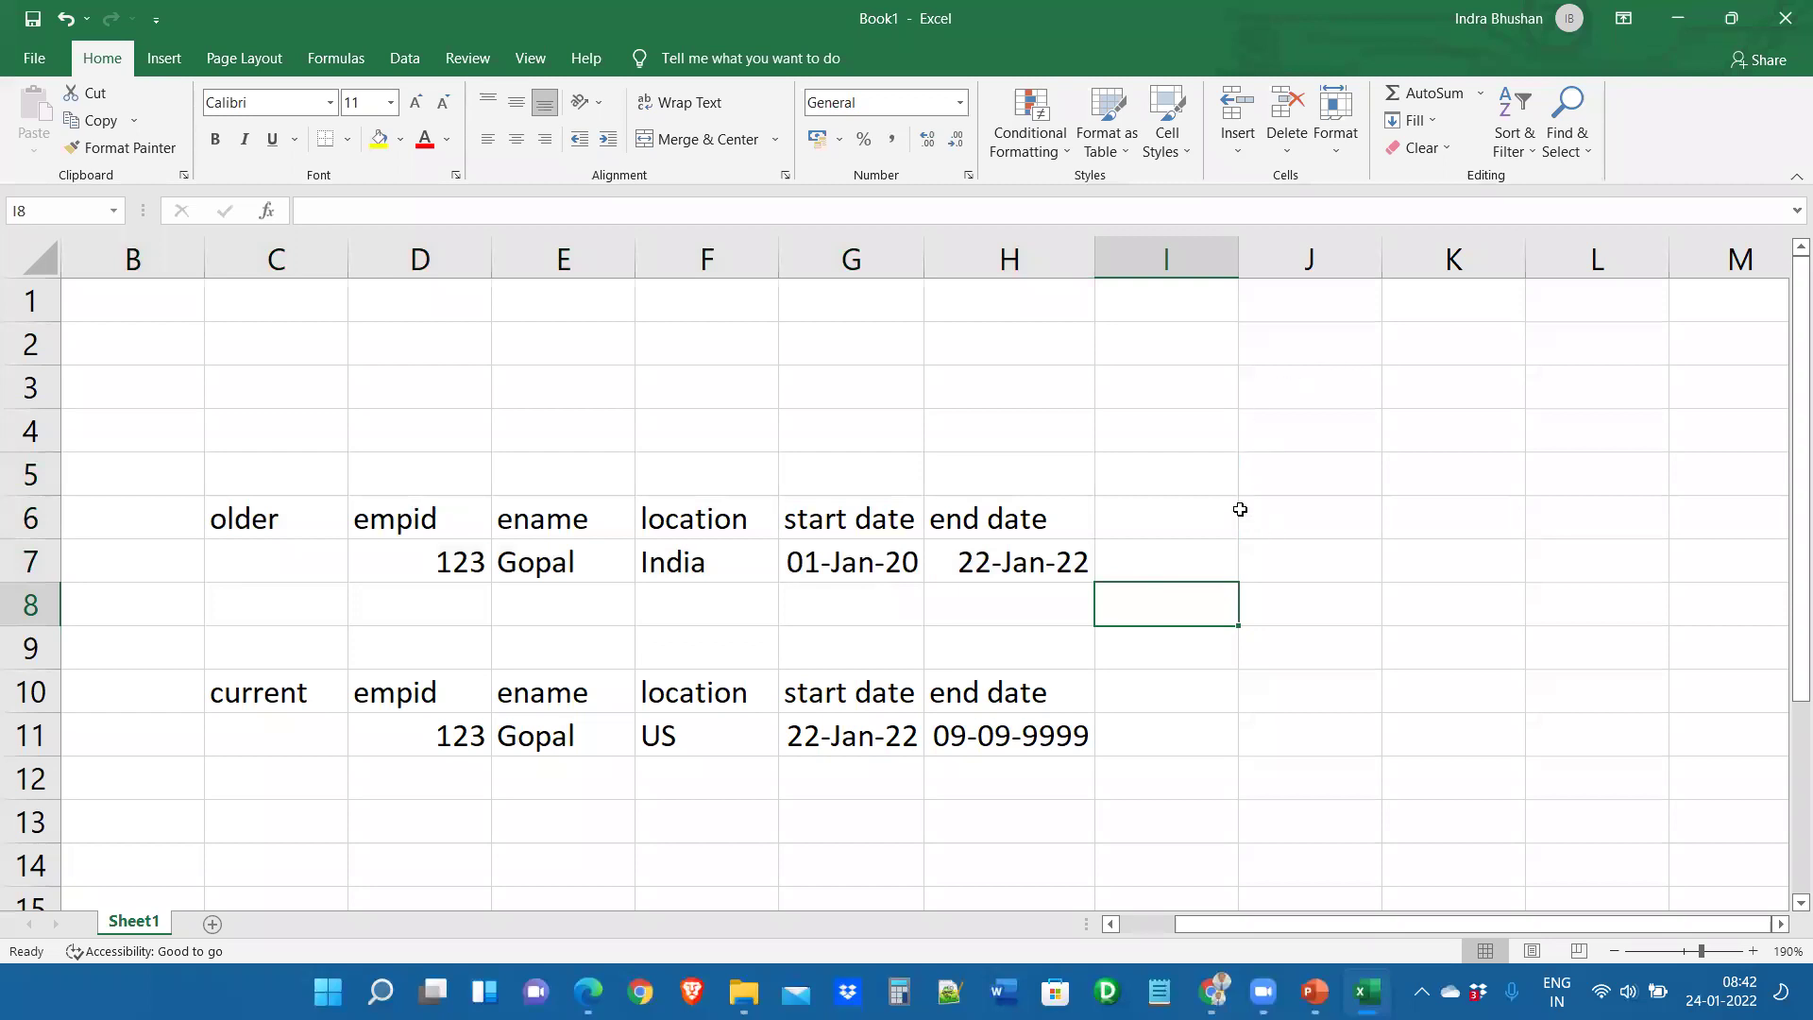
{"action": "left_click_drag", "start_coordinate": [217, 511], "coordinate": [949, 570]}
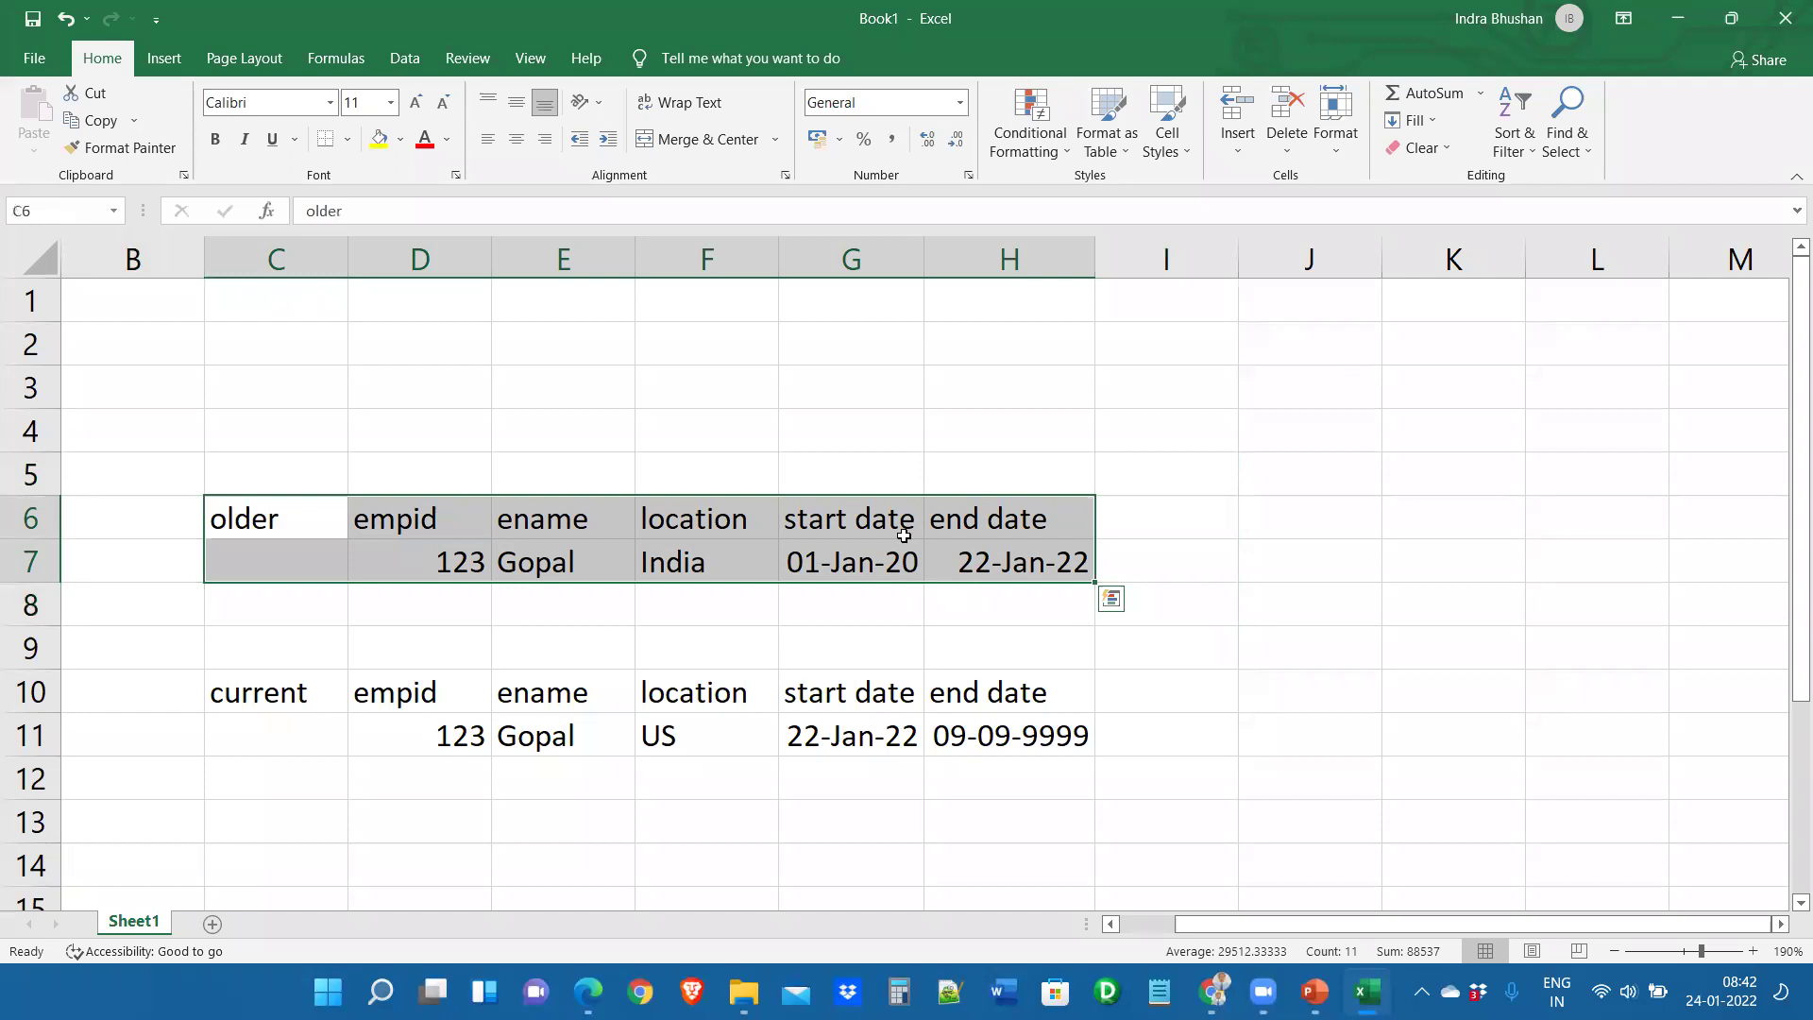
{"action": "left_click", "coordinate": [825, 603]}
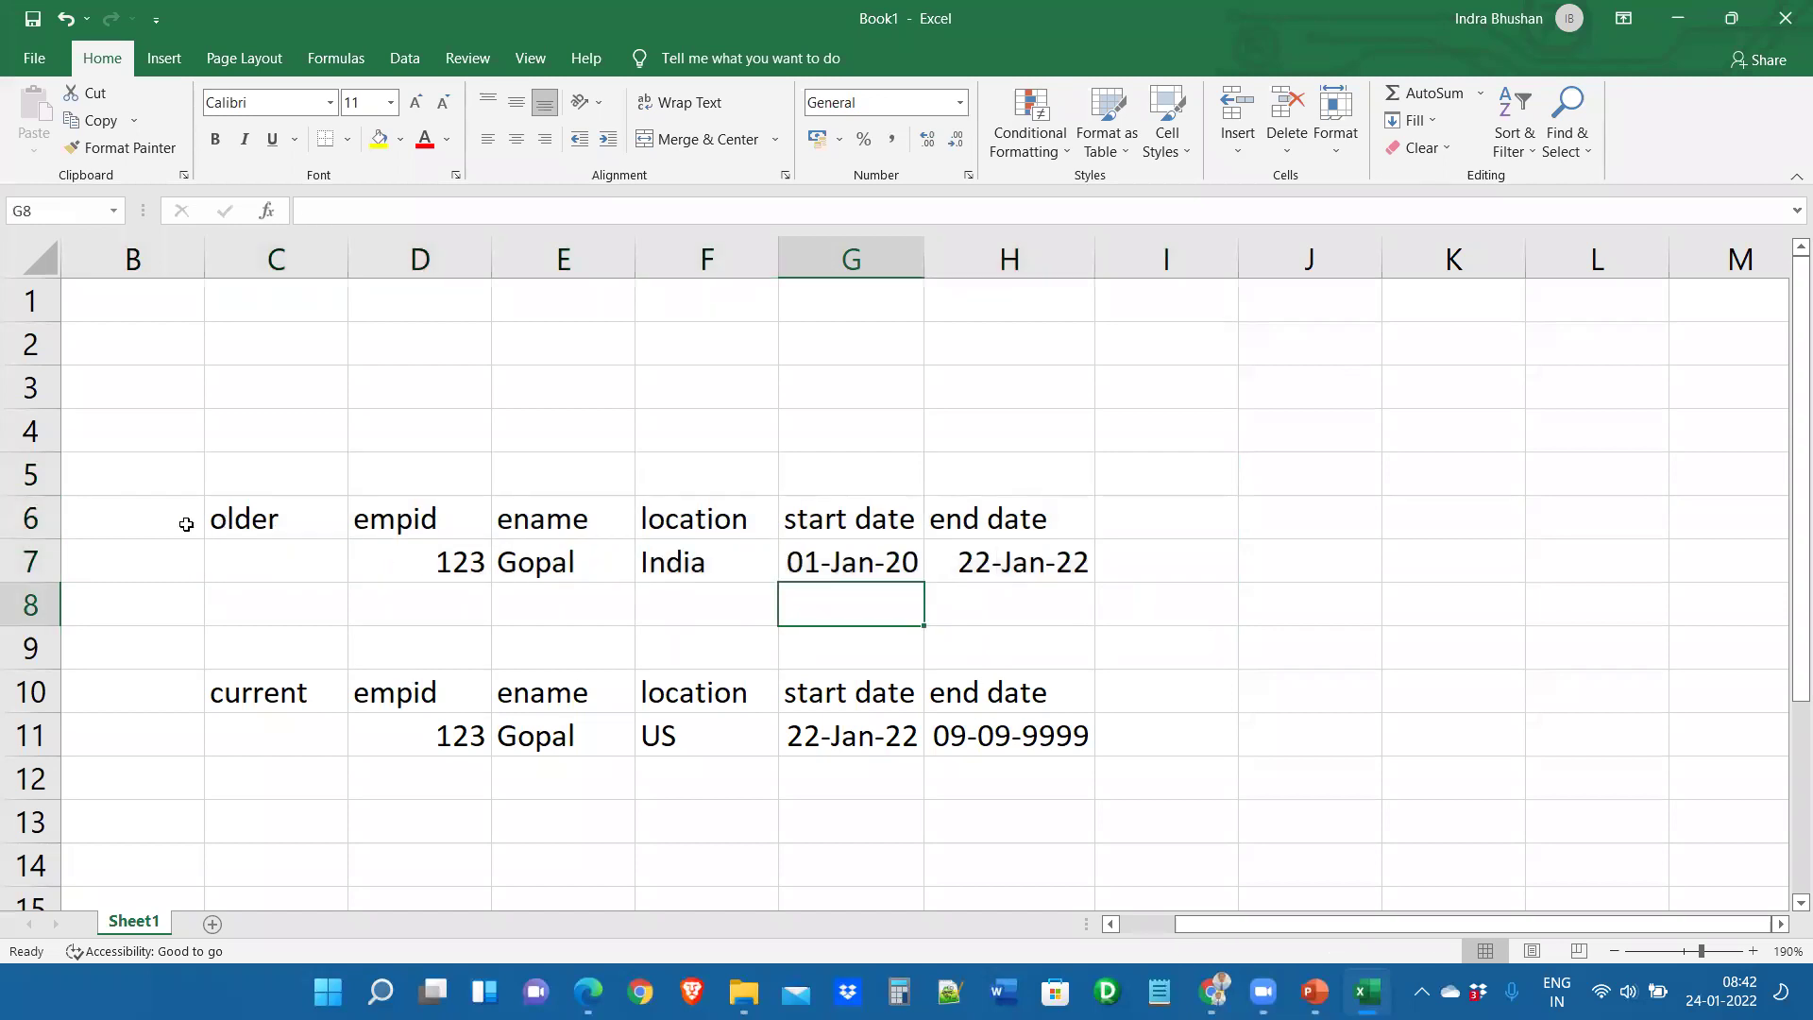
Move the label "older" to D5 and the label "current" to D9, directly above each table's empid header
{"action": "left_click", "coordinate": [266, 519]}
{"action": "left_click_drag", "start_coordinate": [273, 550], "coordinate": [421, 468]}
{"action": "left_click", "coordinate": [304, 682]}
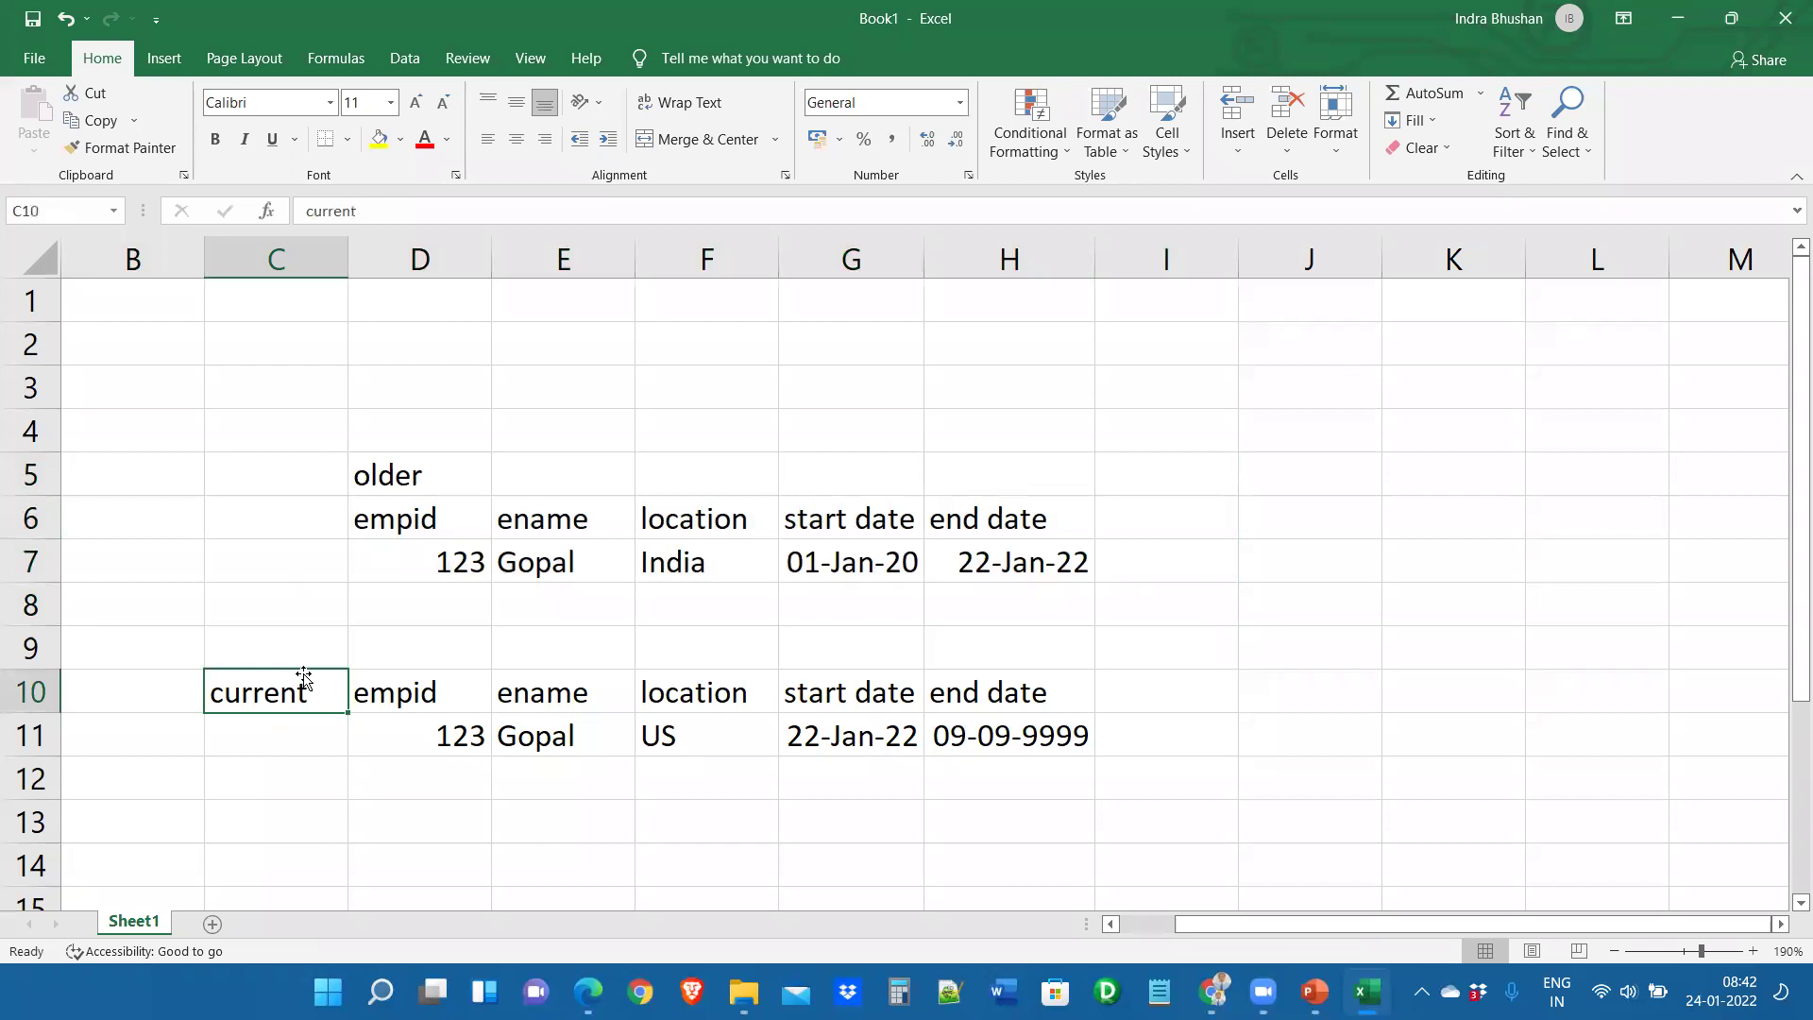
{"action": "left_click_drag", "start_coordinate": [304, 678], "coordinate": [441, 647]}
{"action": "left_click", "coordinate": [296, 545]}
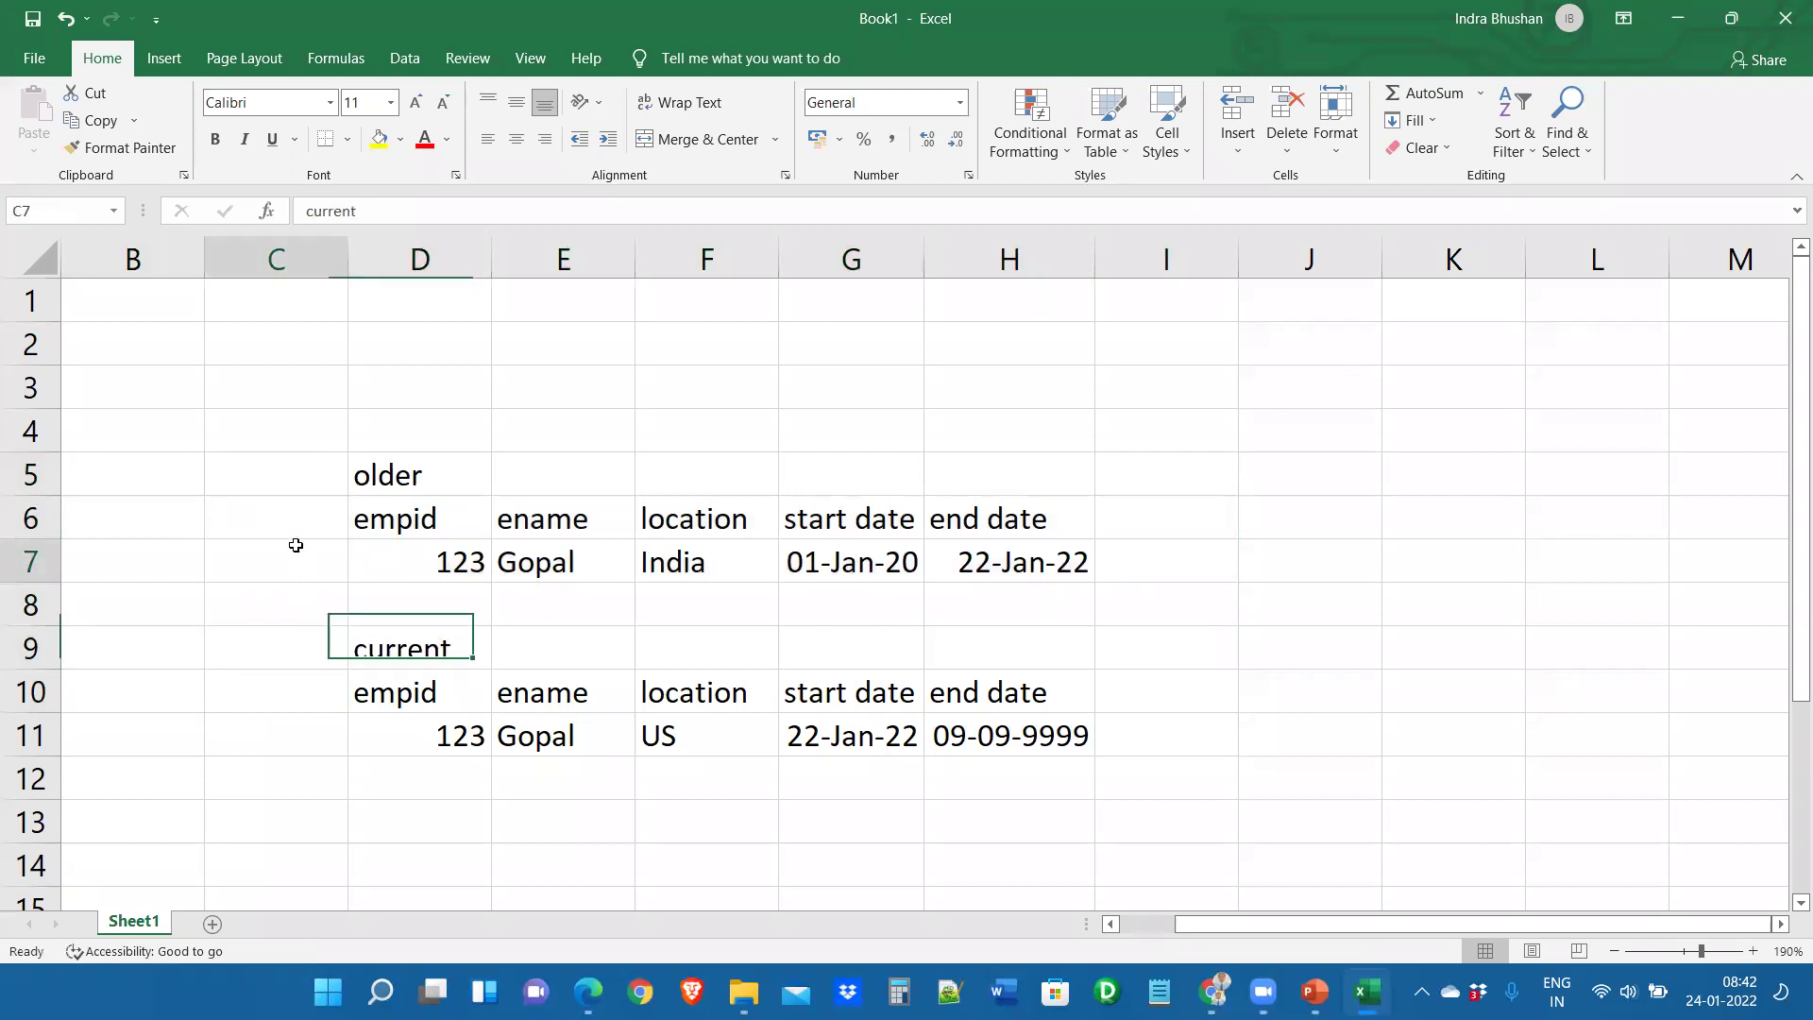
Add a key column beside the older table with the header "pk" in C6 and the value 1 in C7
{"action": "left_click", "coordinate": [286, 516]}
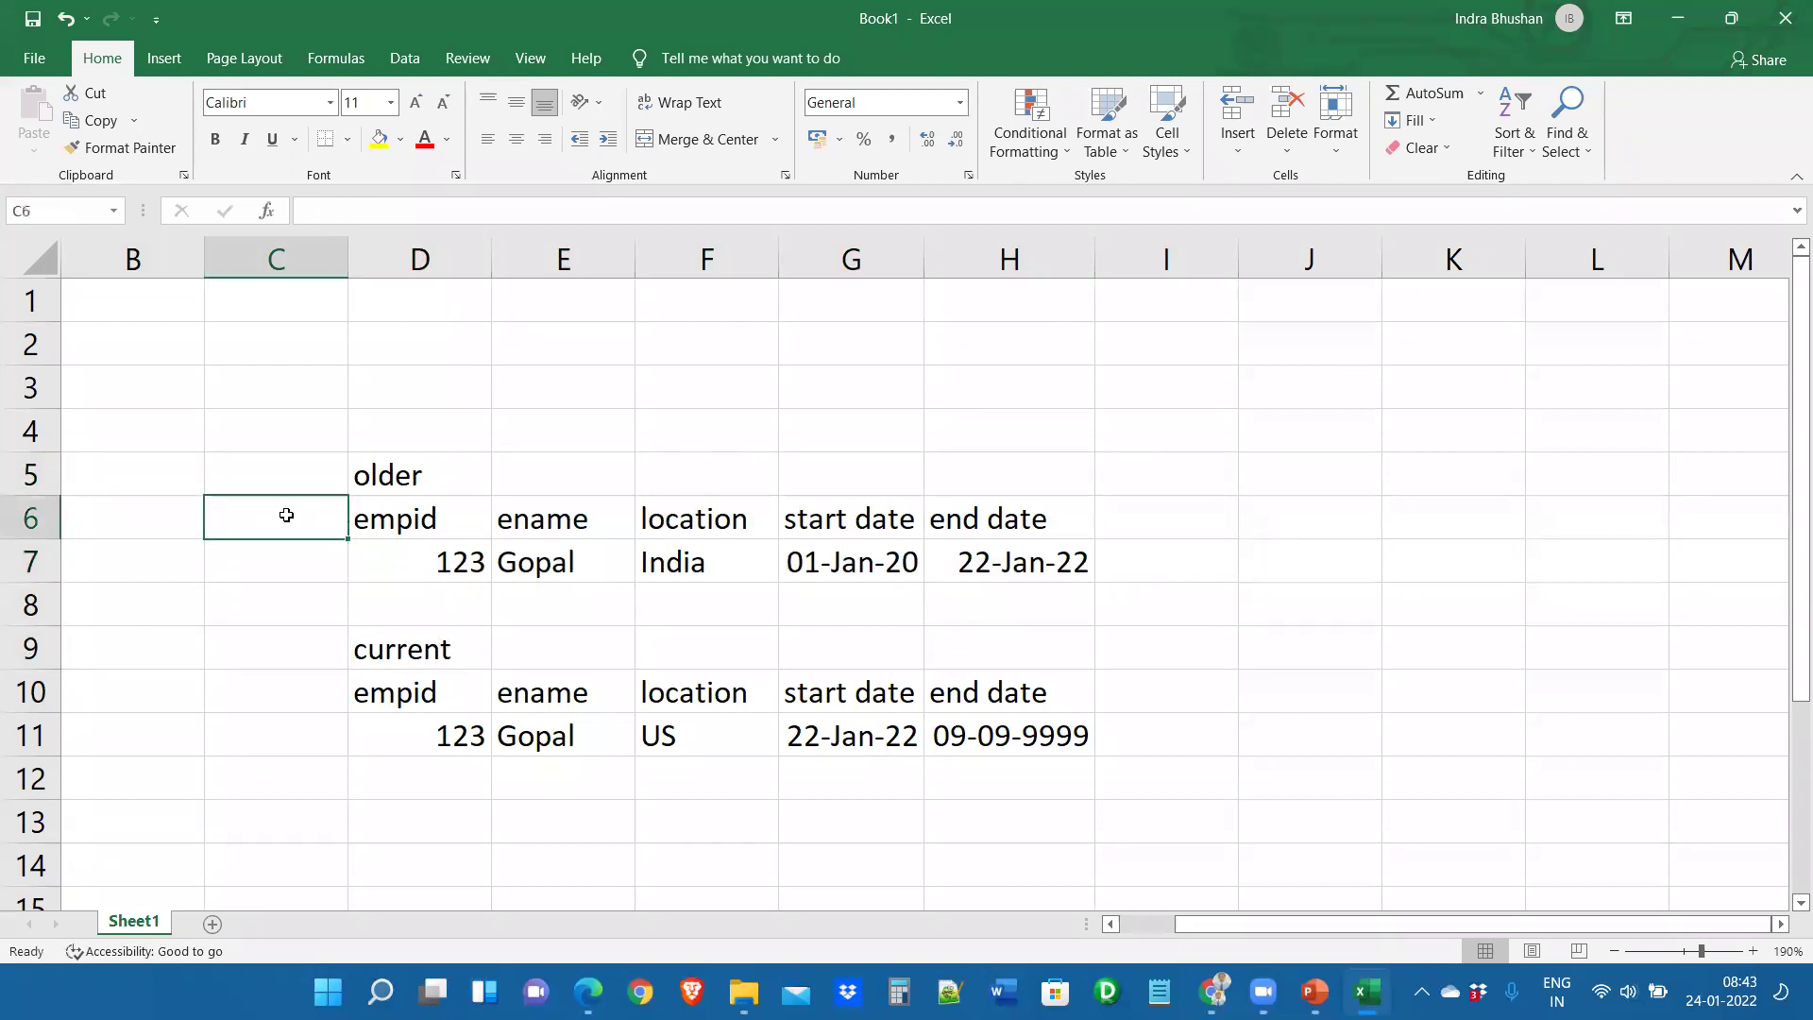
{"action": "type", "text": "pk"}
{"action": "key", "text": "Return"}
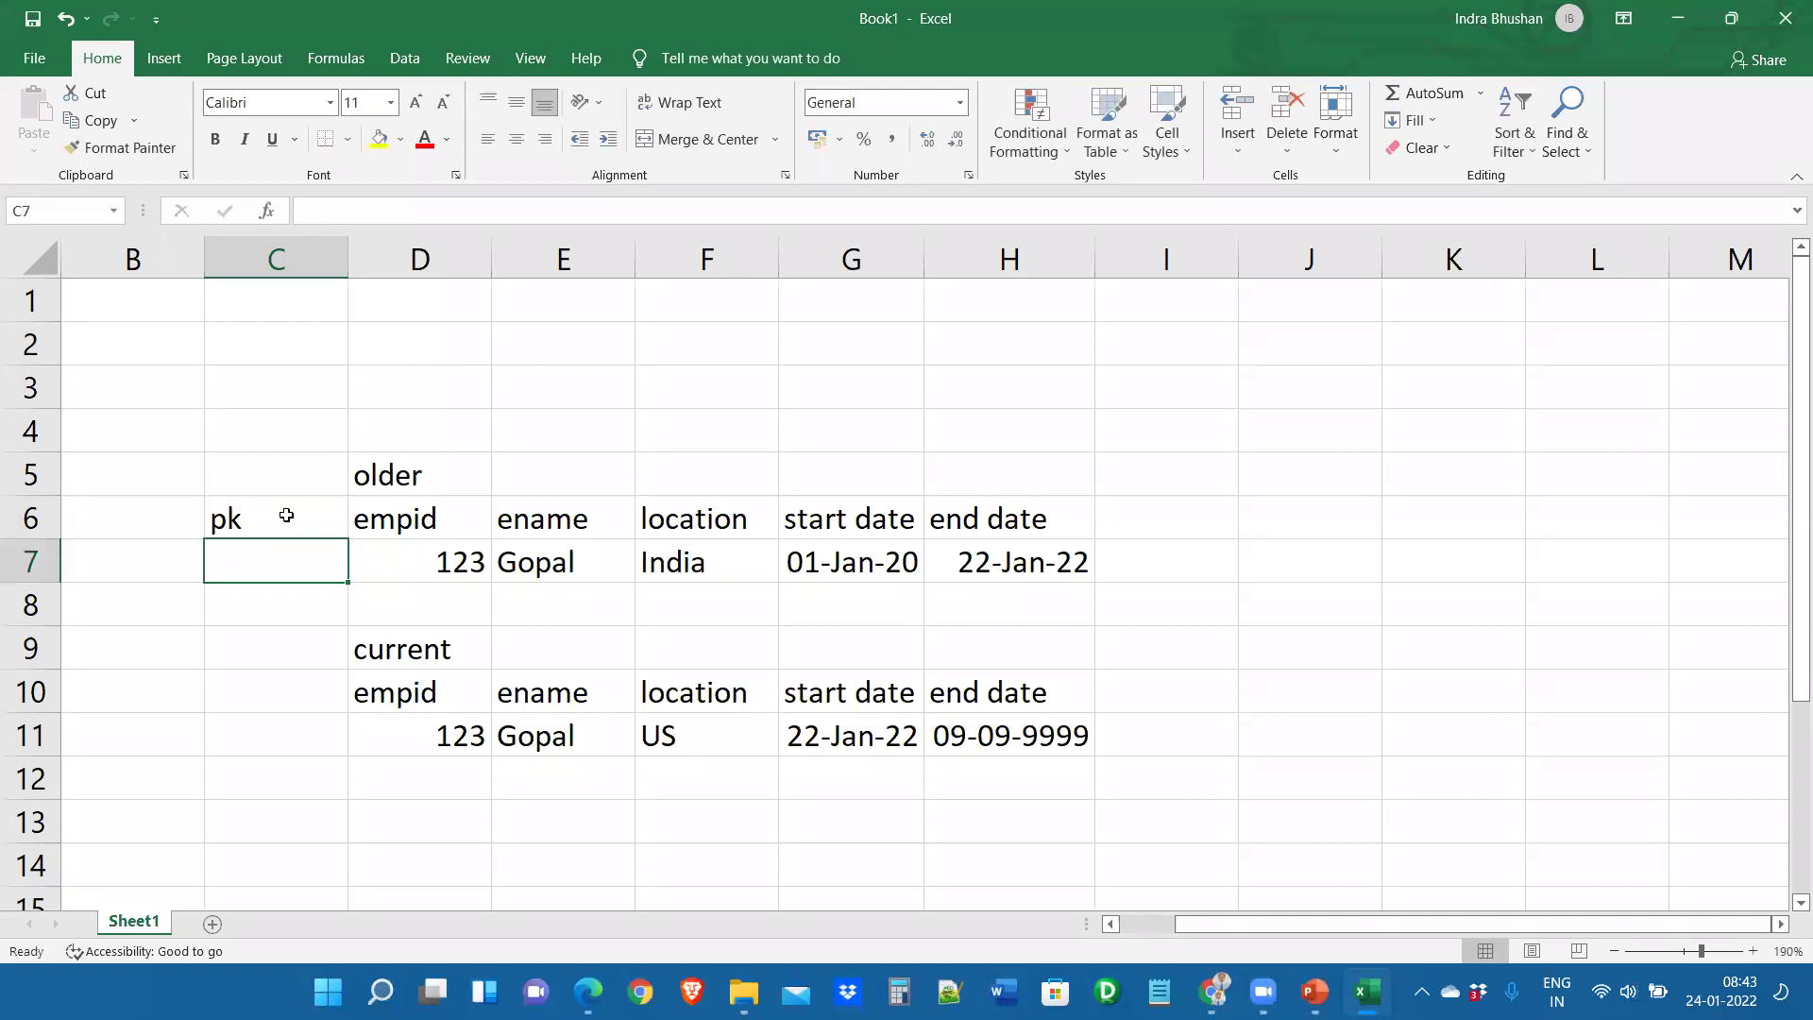
{"action": "type", "text": "1"}
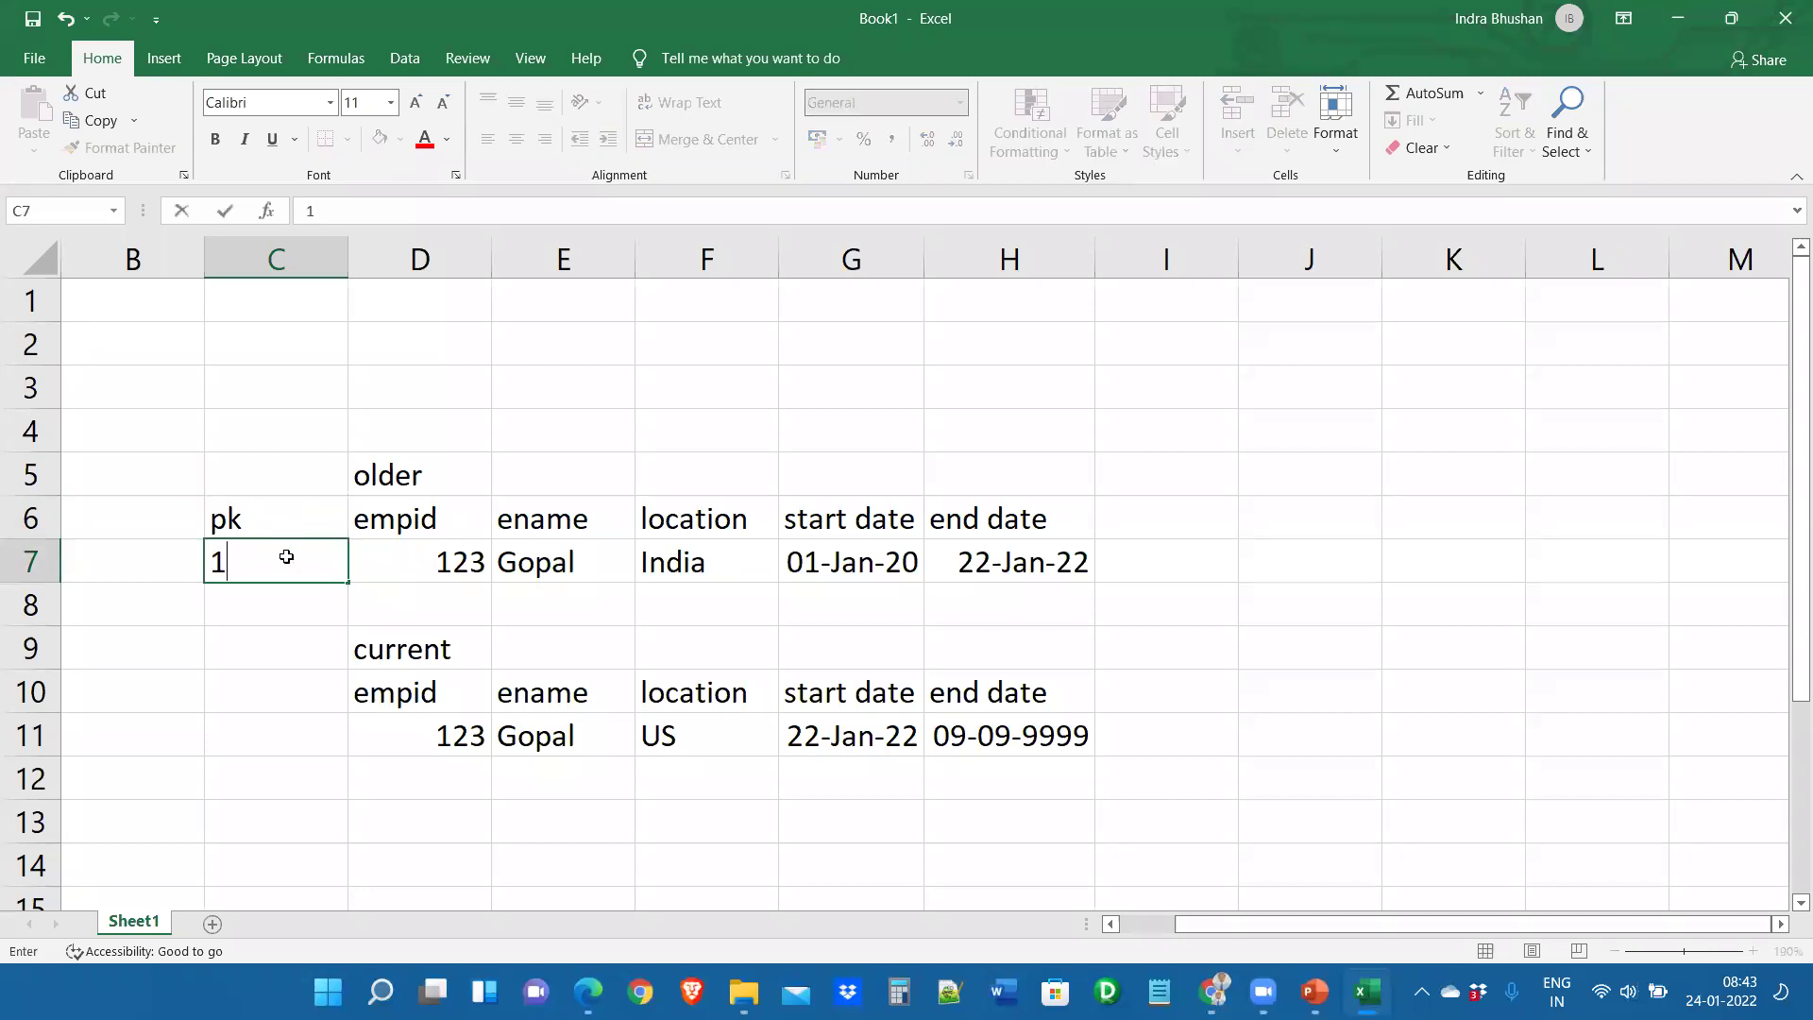
Clear the key column's header in C6 and its value in C7
{"action": "left_click", "coordinate": [228, 517]}
{"action": "key", "text": "Delete"}
{"action": "left_click", "coordinate": [297, 559]}
Rename the older table's empid header in D6 to "empid_pk"
{"action": "double_click", "coordinate": [413, 519]}
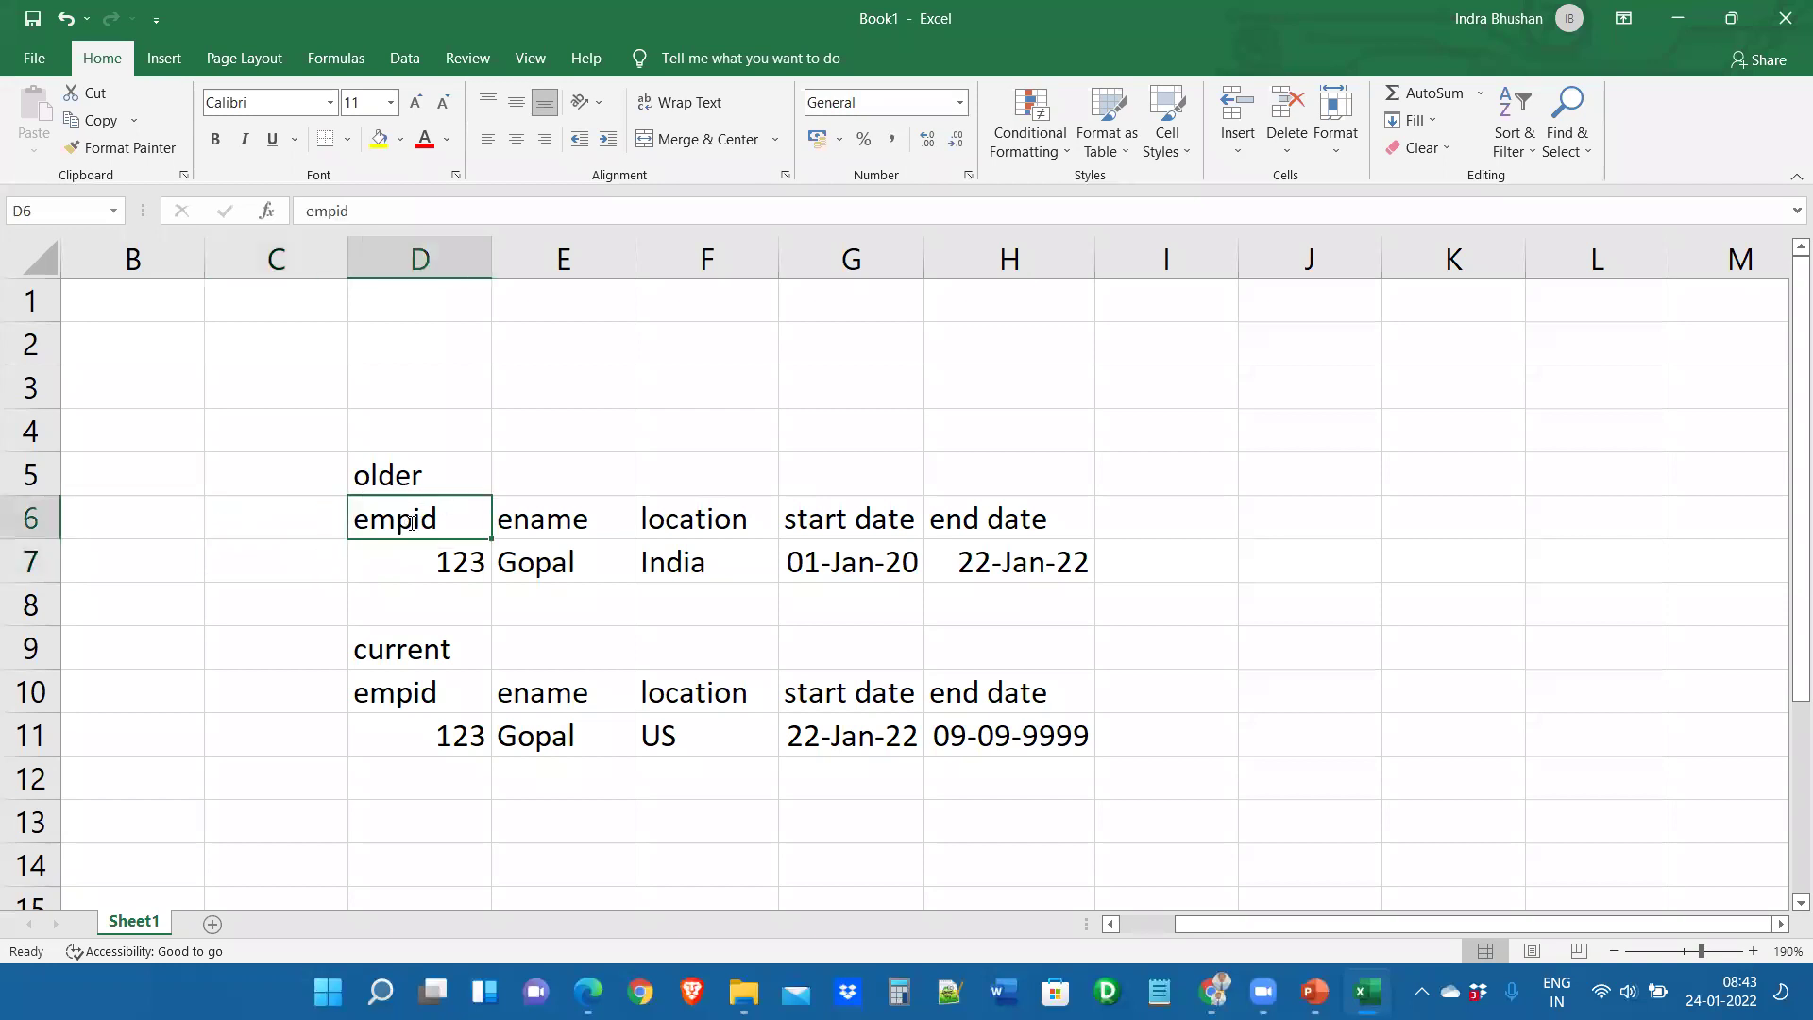
{"action": "type", "text": "_pk"}
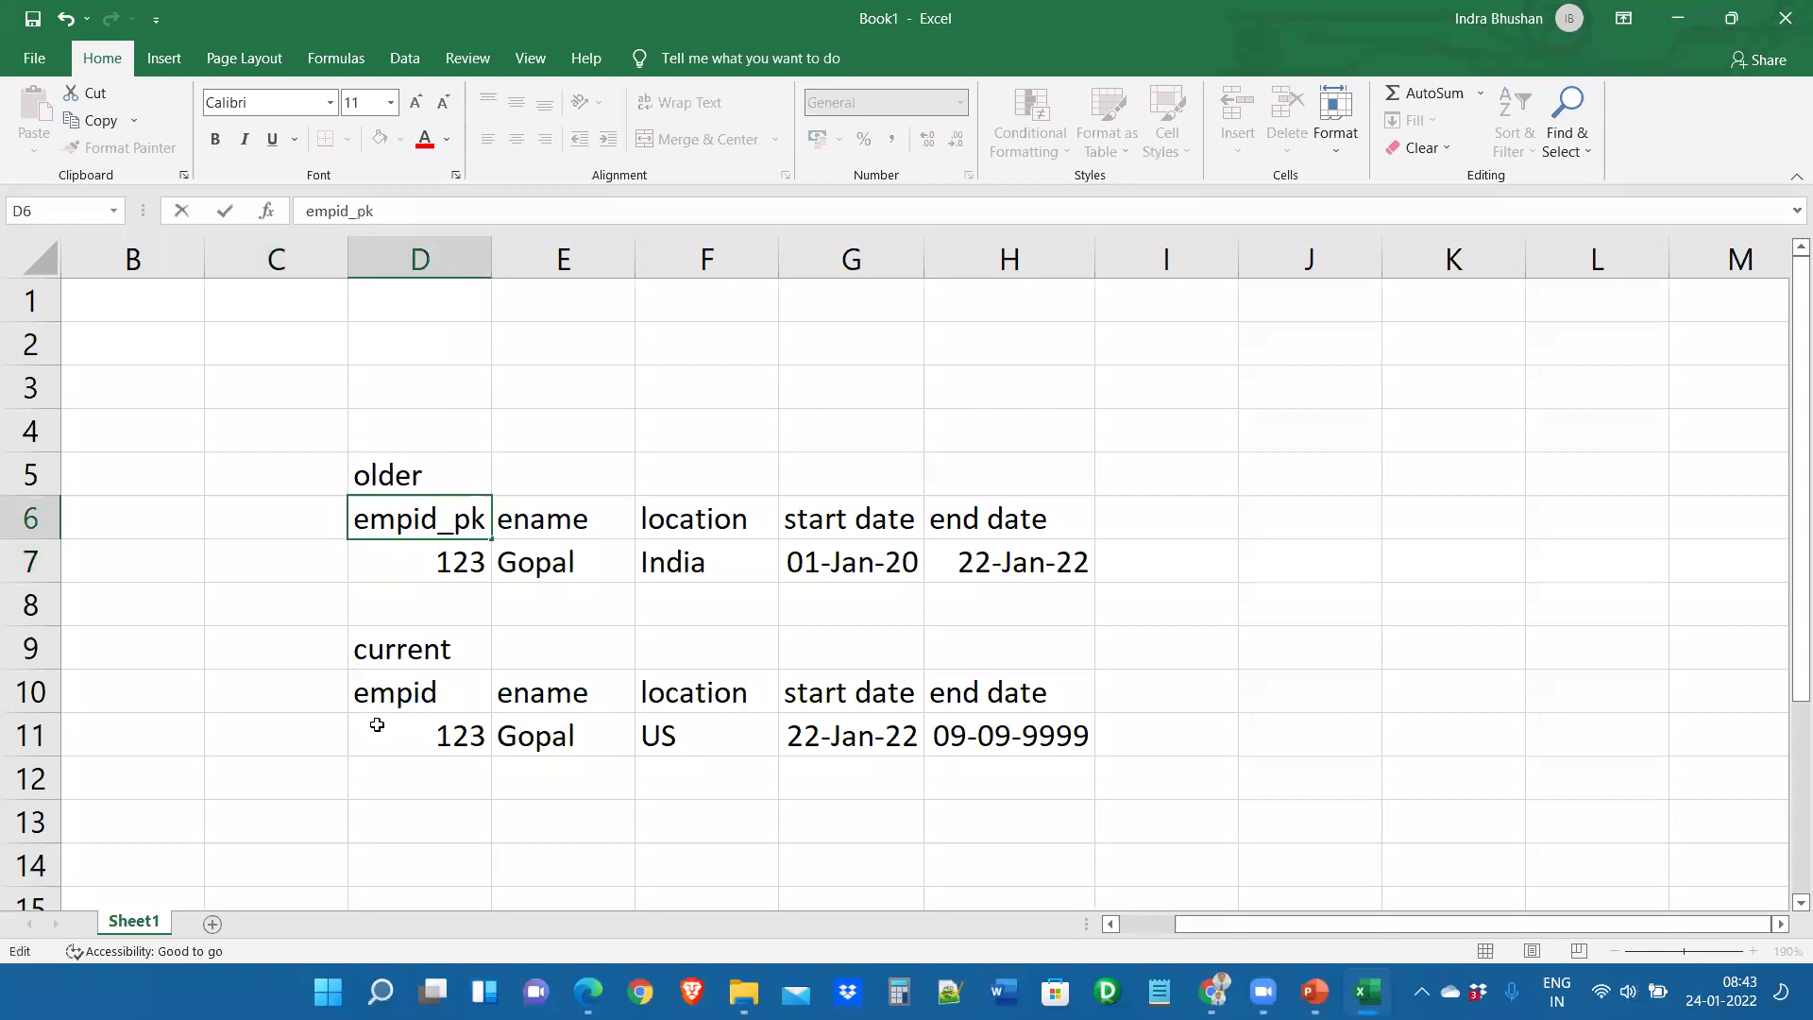
{"action": "left_click", "coordinate": [428, 714]}
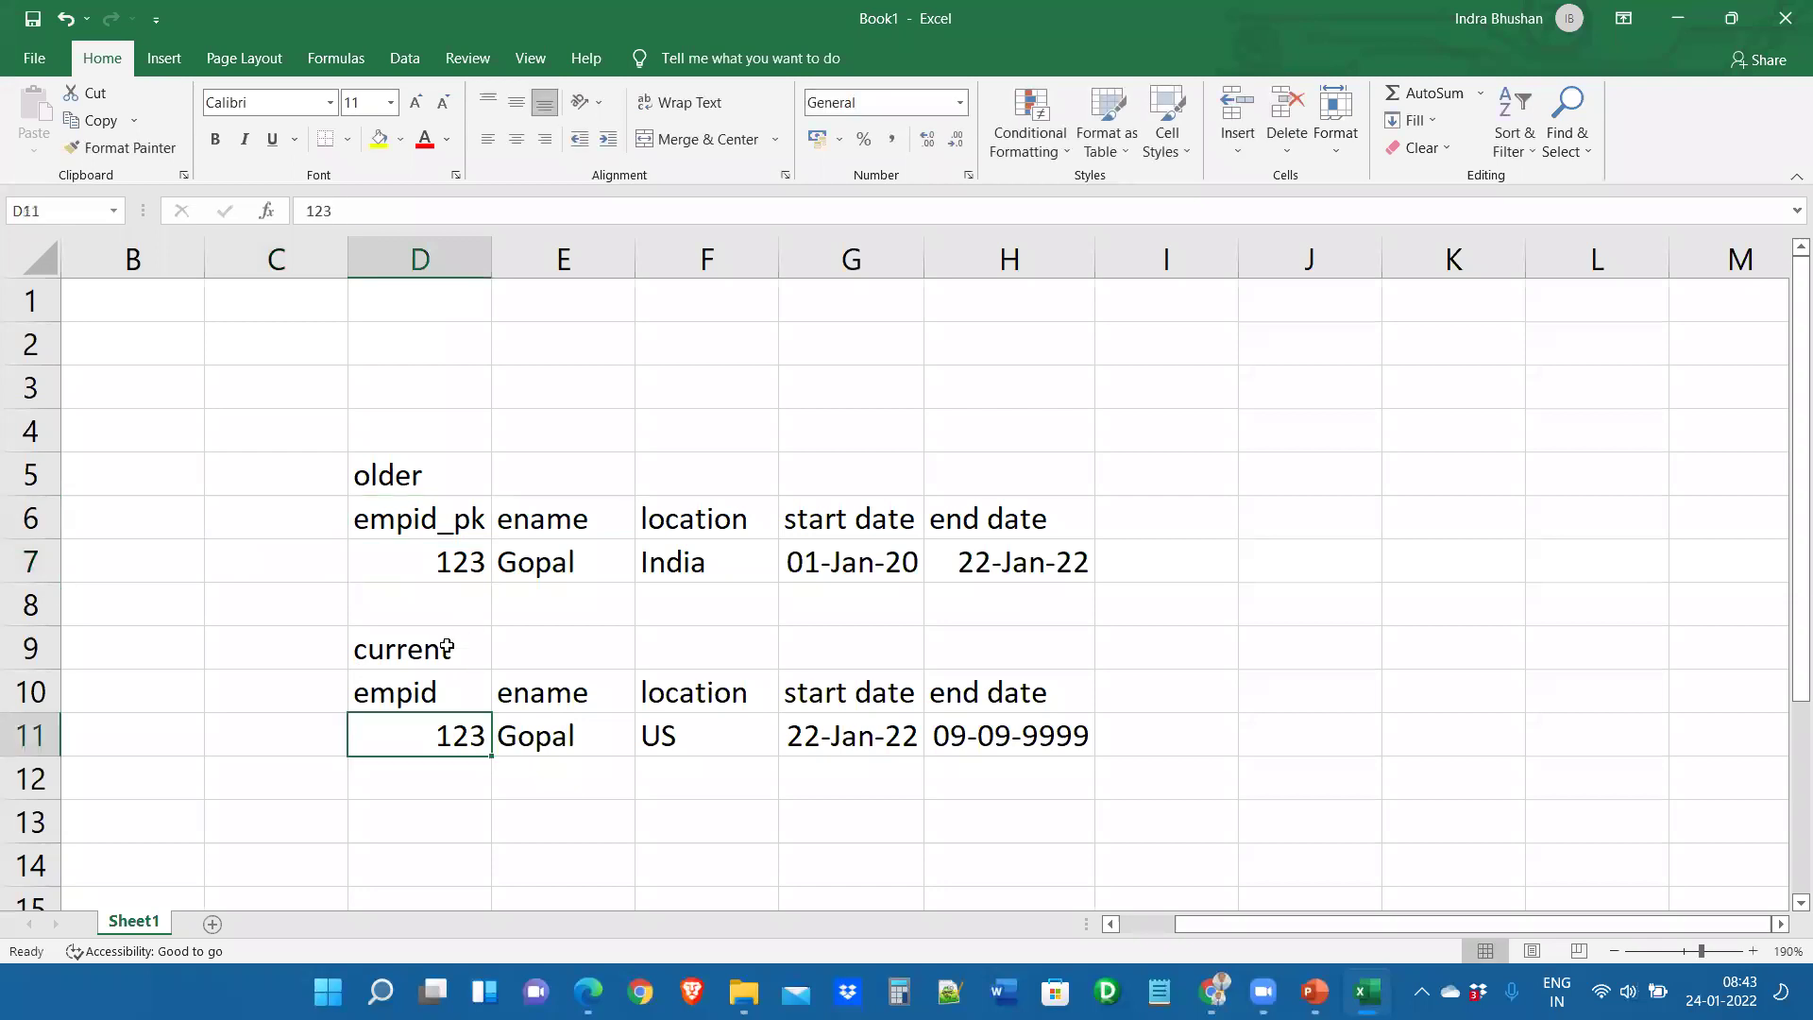
Undo the D6 header rename and the clearing of the value in C7
{"action": "left_click_drag", "start_coordinate": [336, 629], "coordinate": [1193, 834]}
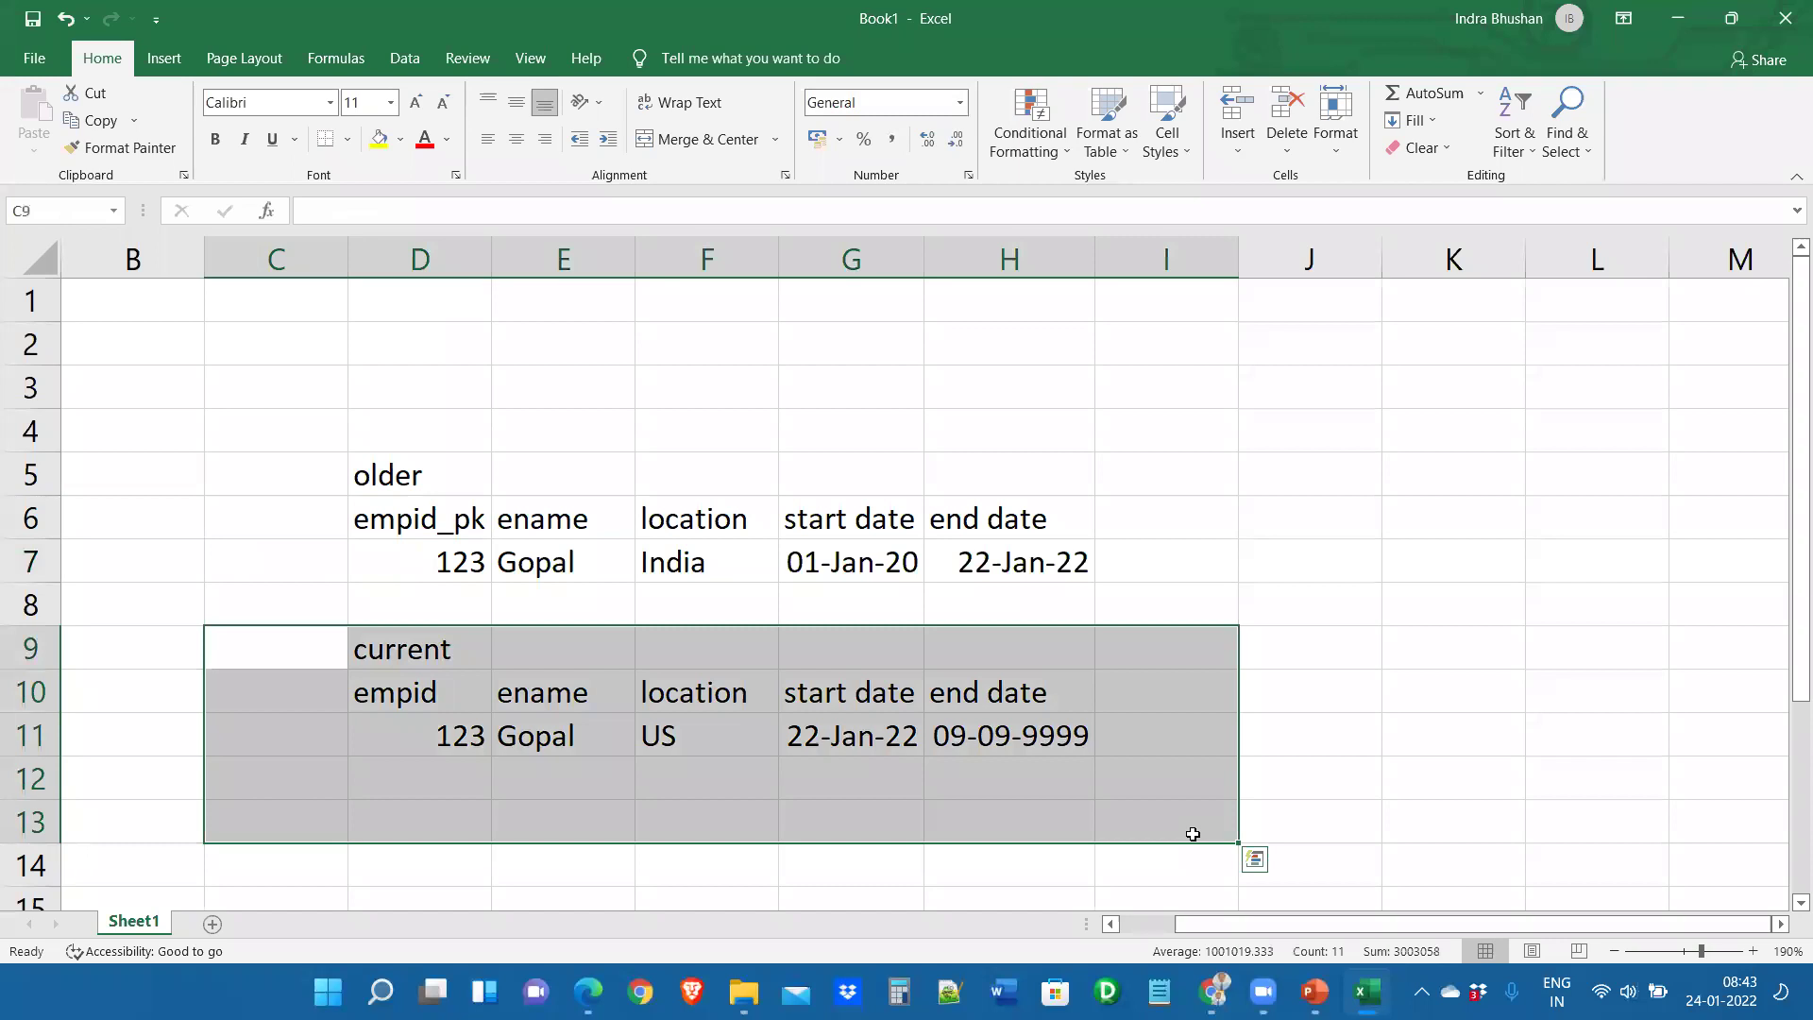
{"action": "left_click", "coordinate": [752, 515]}
{"action": "key", "text": "ctrl+z"}
{"action": "key", "text": "ctrl+z"}
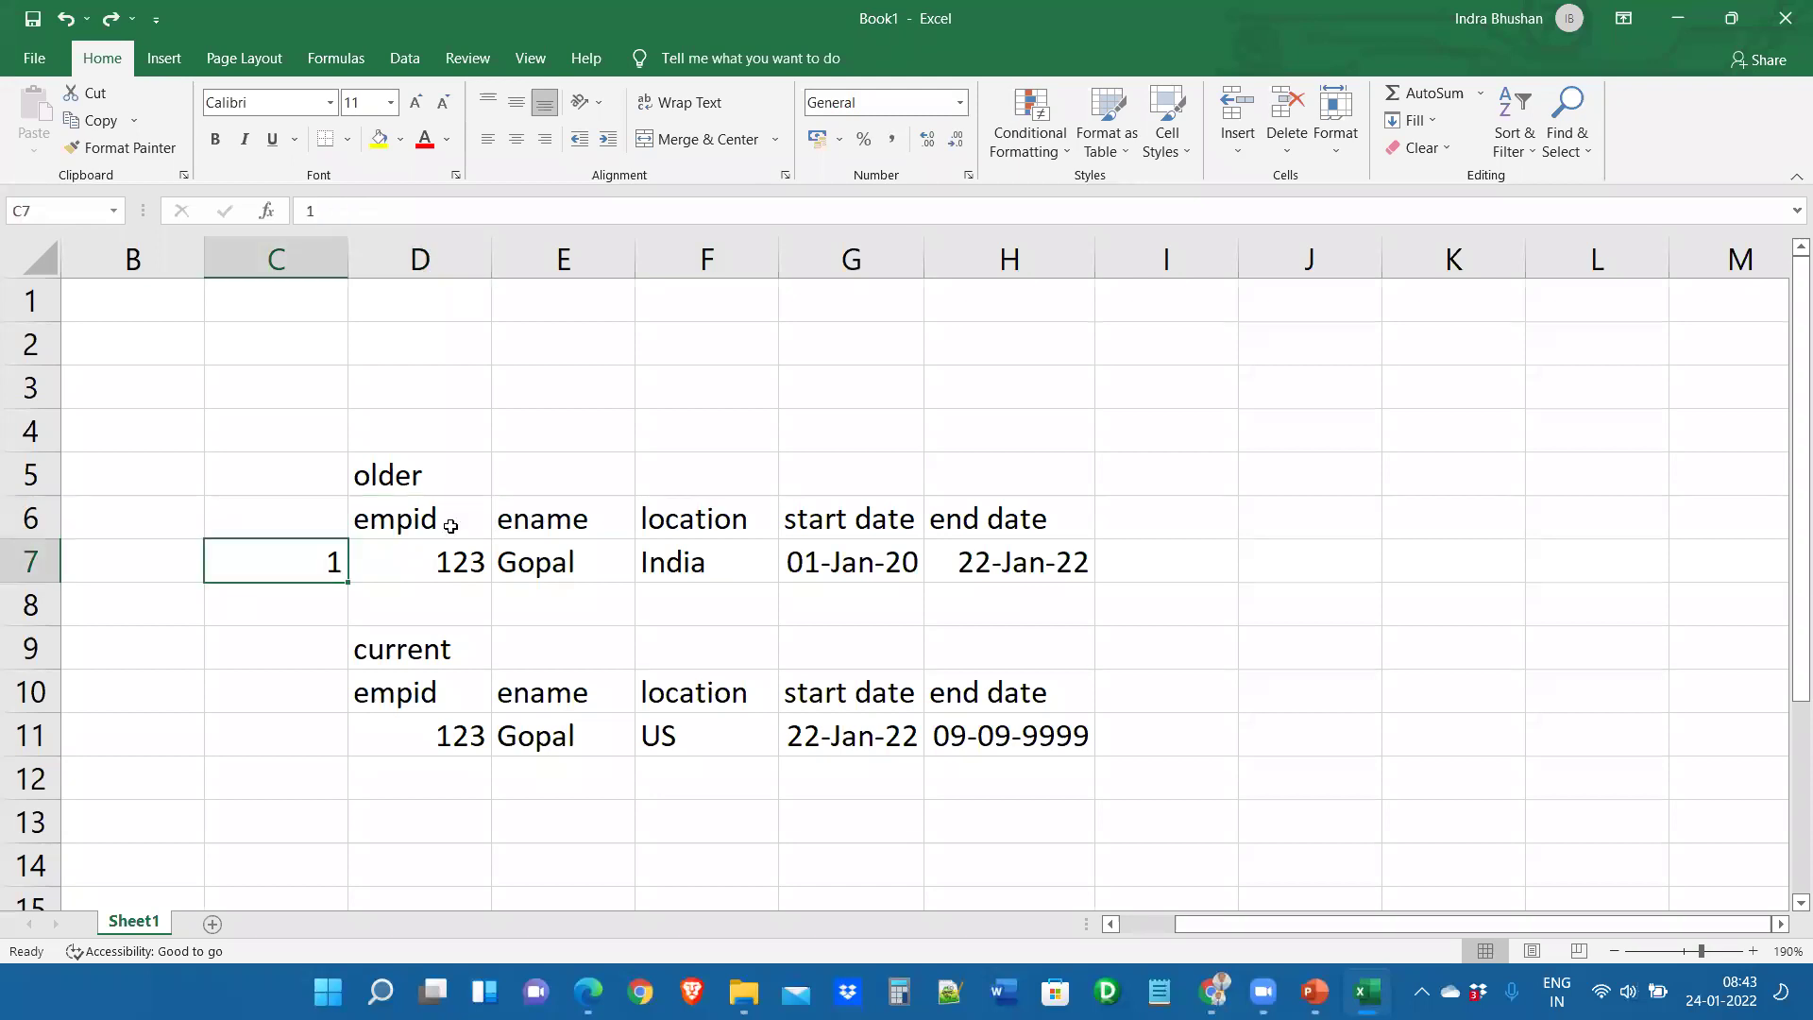
Undo the clearing of the key column's header in C6 and rename that header to "sk_empid"
{"action": "key", "text": "ctrl+z"}
{"action": "double_click", "coordinate": [247, 509]}
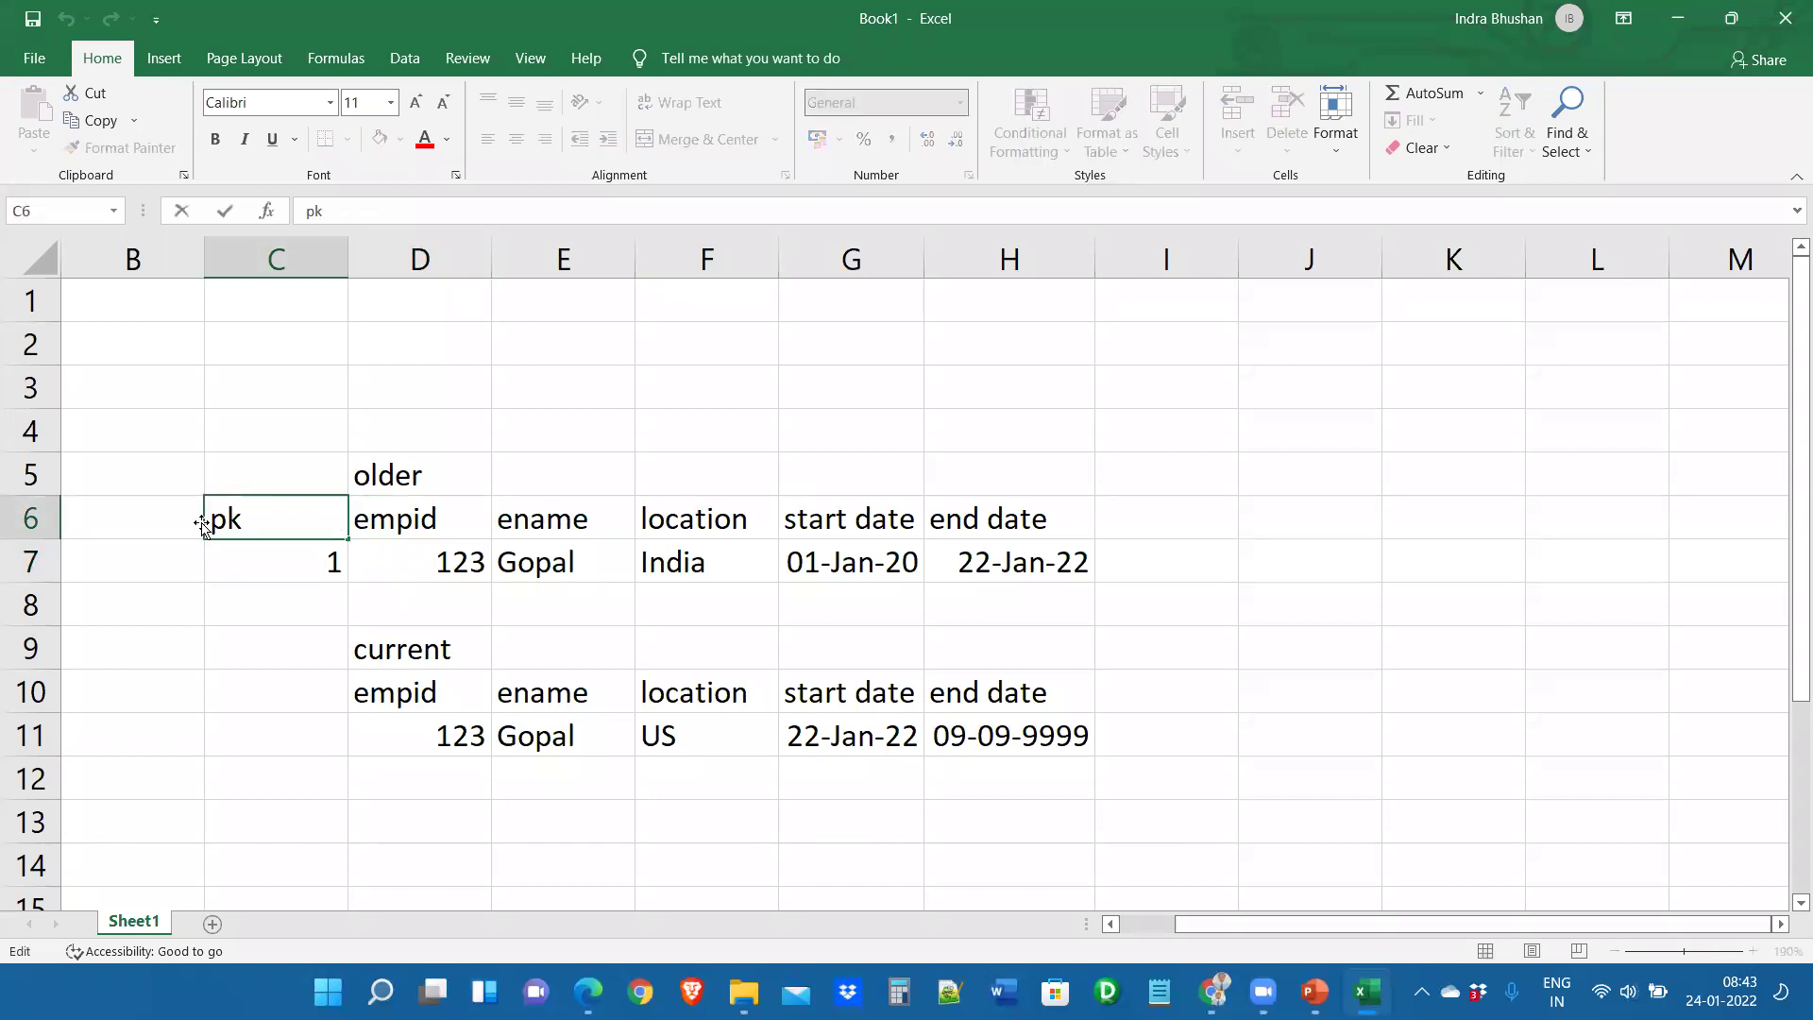
{"action": "left_click_drag", "start_coordinate": [208, 518], "coordinate": [281, 519]}
{"action": "type", "text": "s"}
{"action": "type", "text": "u"}
{"action": "key", "text": "BackSpace"}
{"action": "type", "text": "k_"}
{"action": "type", "text": "emplo"}
{"action": "key", "text": "BackSpace"}
{"action": "key", "text": "BackSpace"}
{"action": "type", "text": "id"}
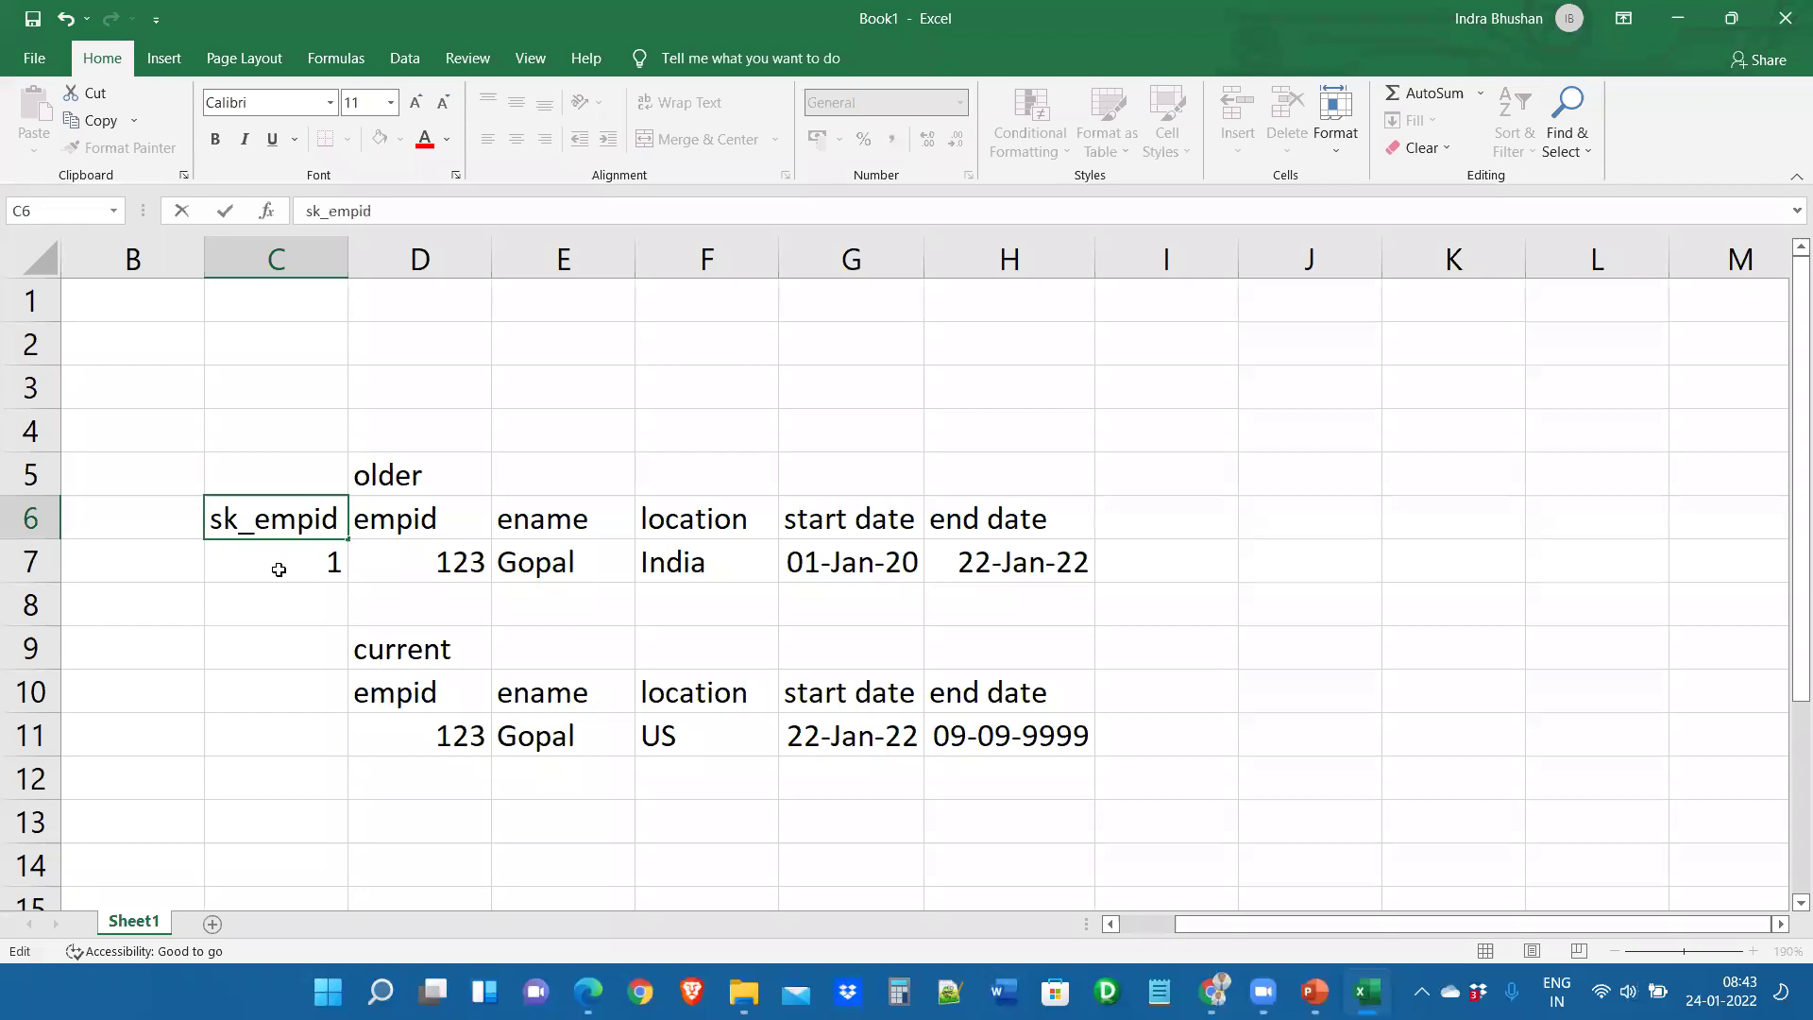
{"action": "left_click", "coordinate": [311, 635]}
Copy the older table's sk_empid header and value to C10:C11 beside the current table, and set C11 to 2
{"action": "left_click_drag", "start_coordinate": [284, 515], "coordinate": [306, 549]}
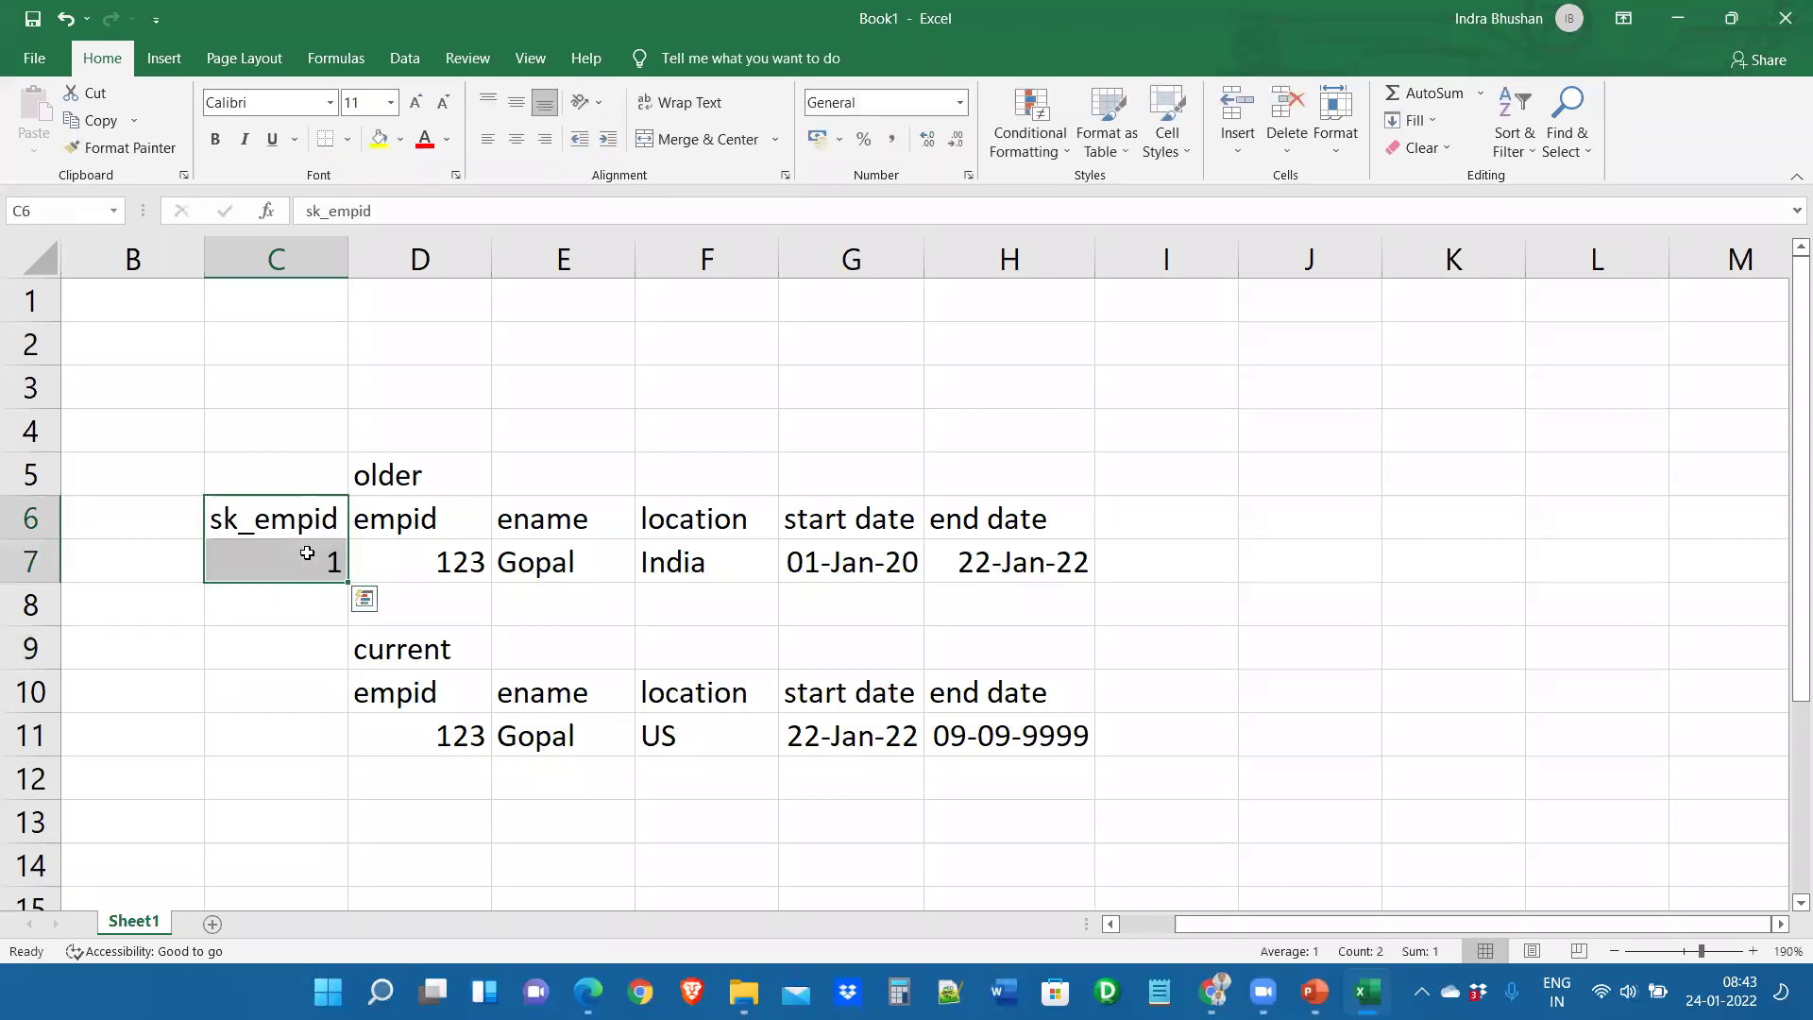
{"action": "key", "text": "ctrl+c"}
{"action": "left_click", "coordinate": [286, 690]}
{"action": "key", "text": "Return"}
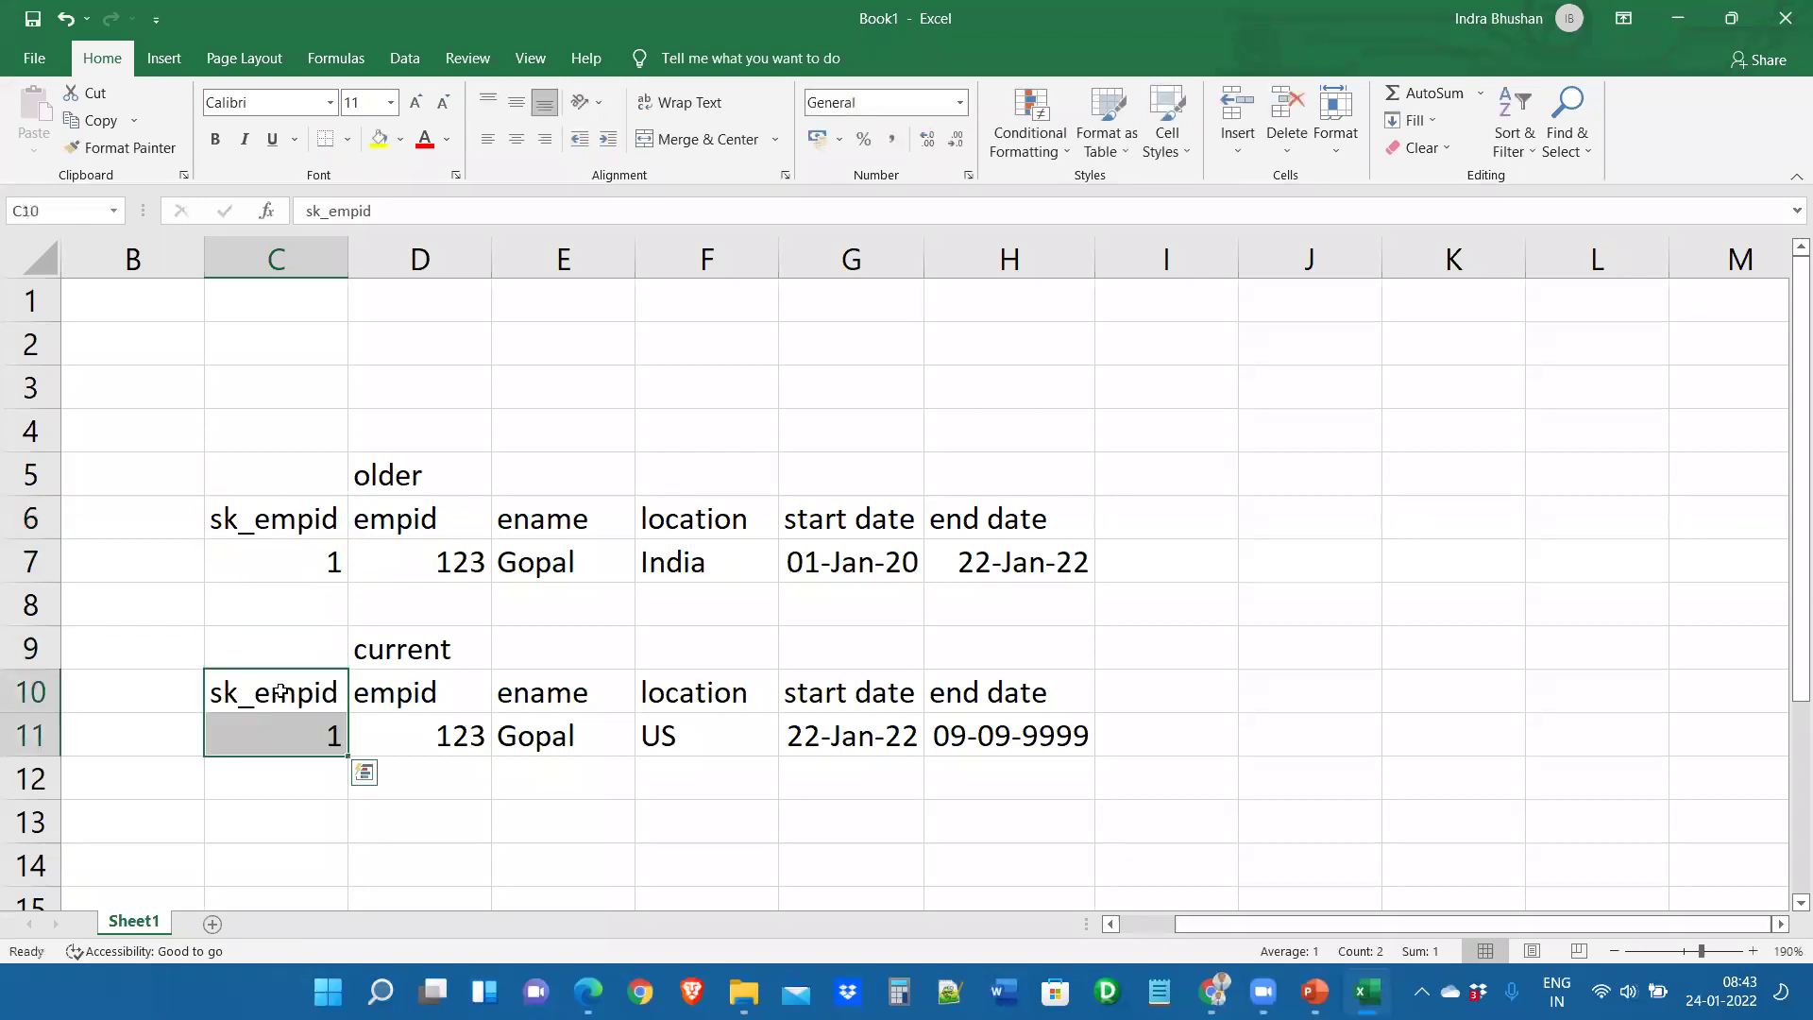
{"action": "left_click", "coordinate": [315, 737]}
{"action": "type", "text": "2"}
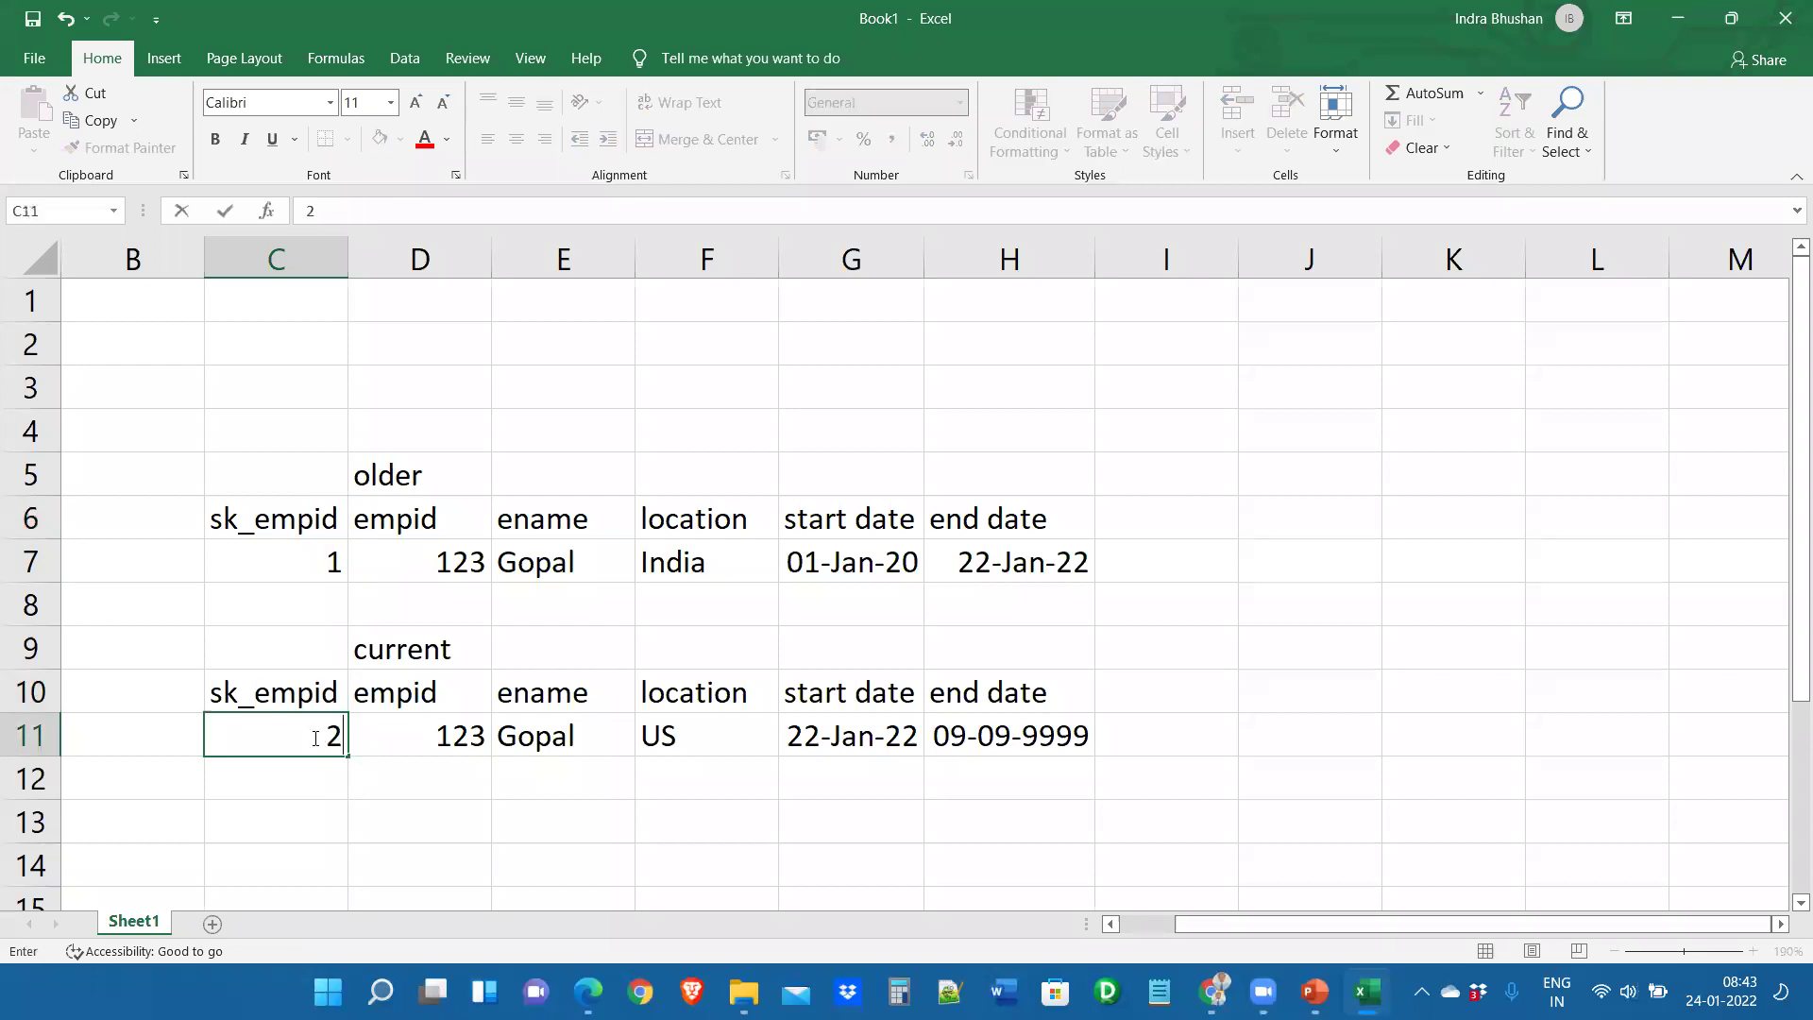
{"action": "left_click", "coordinate": [591, 624]}
Compare the sk_empid and empid values of the older and current records, and return to the PowerPoint presentation
{"action": "left_click_drag", "start_coordinate": [168, 440], "coordinate": [1232, 786]}
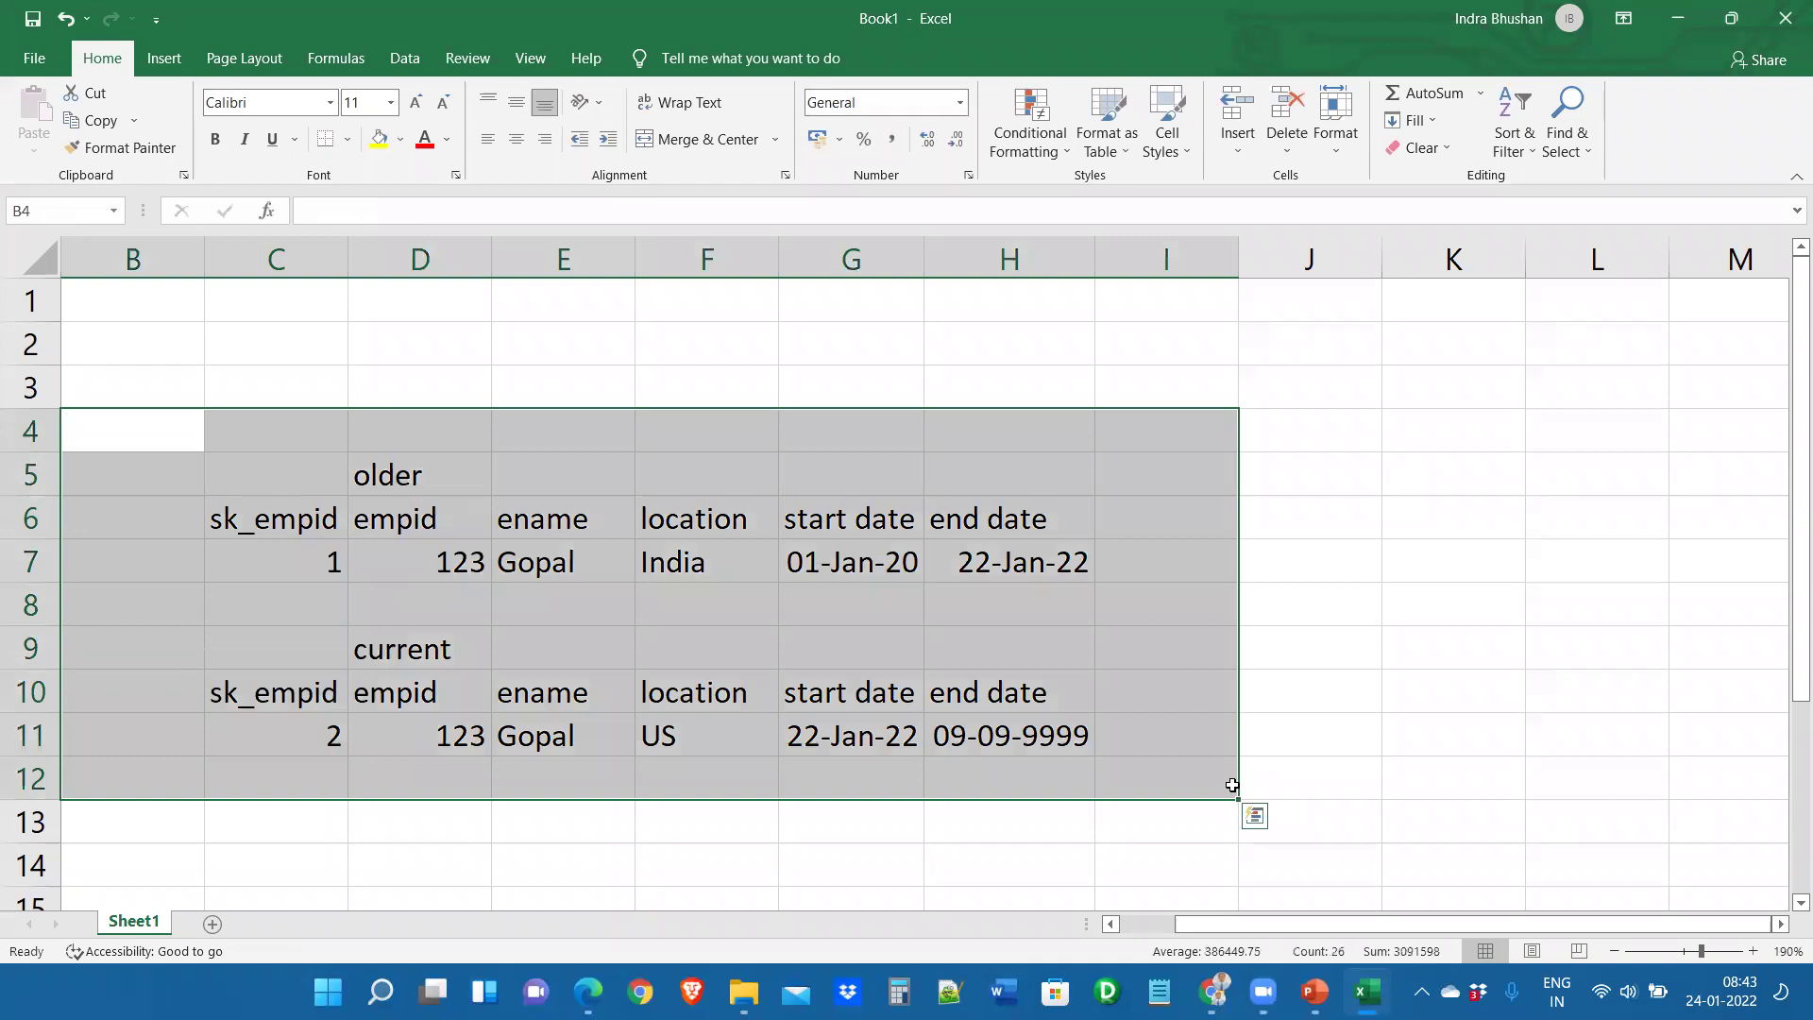
{"action": "left_click", "coordinate": [593, 597]}
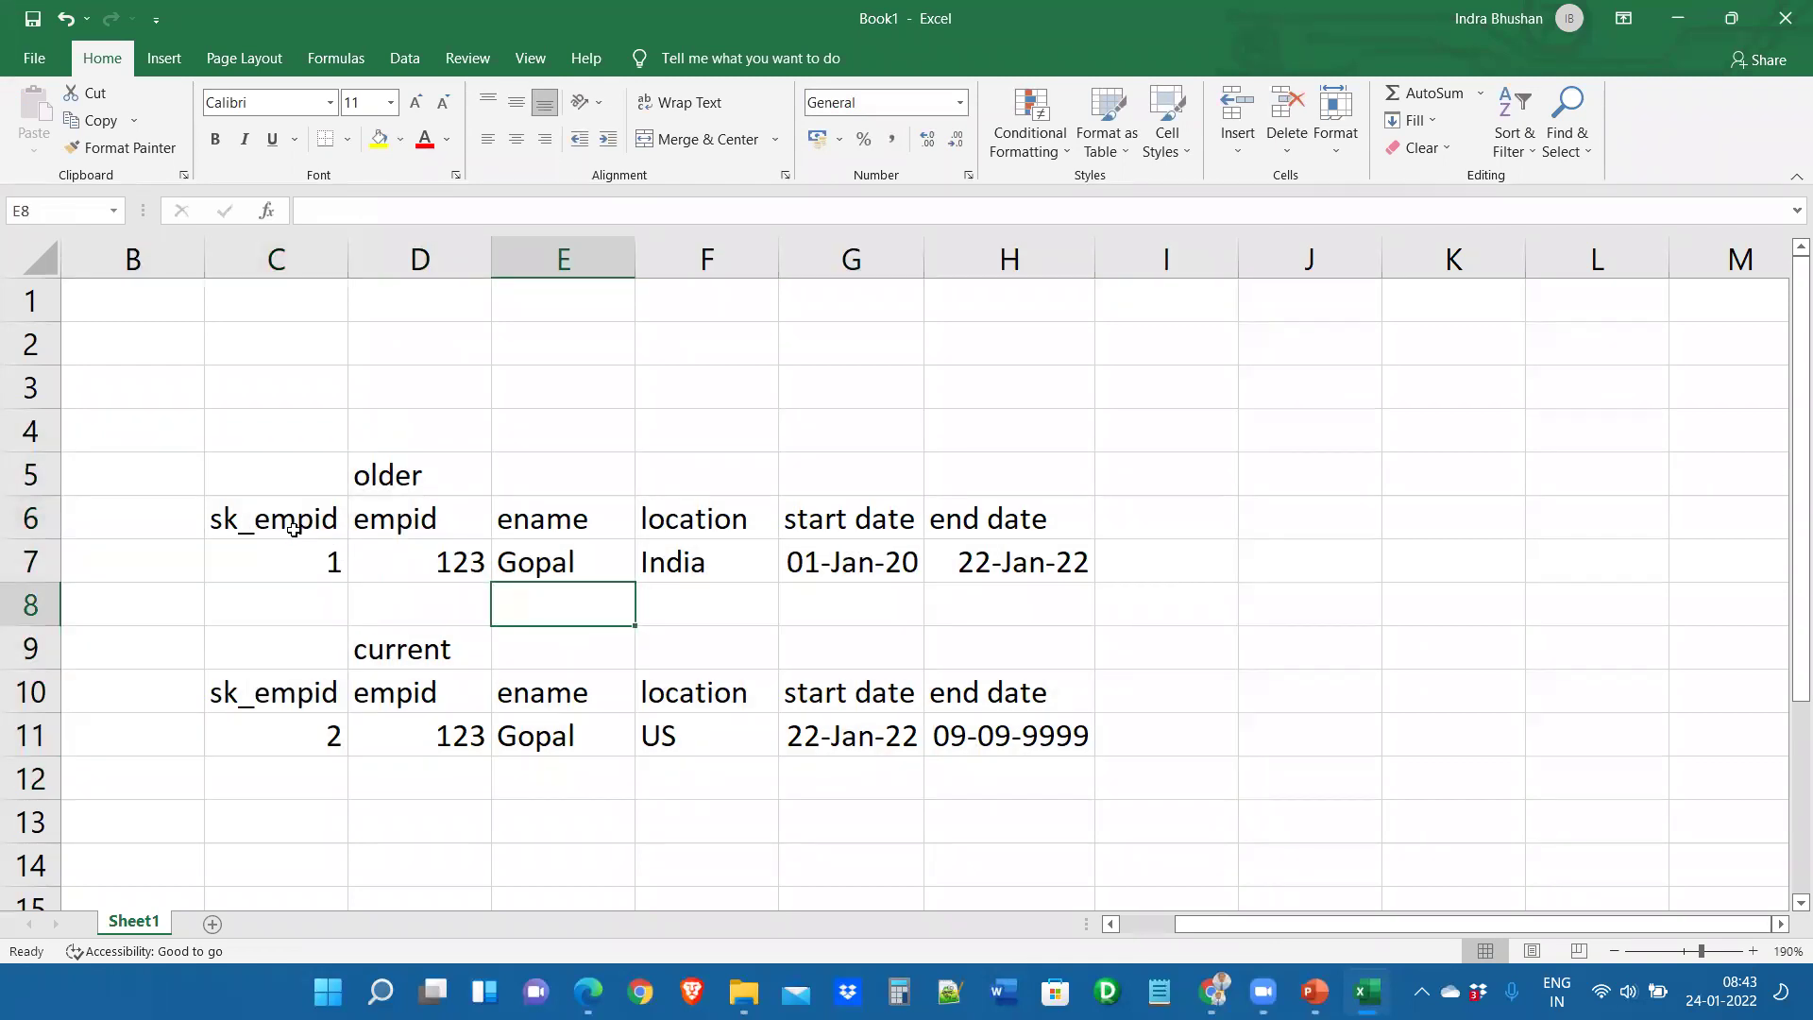
{"action": "left_click", "coordinate": [289, 563]}
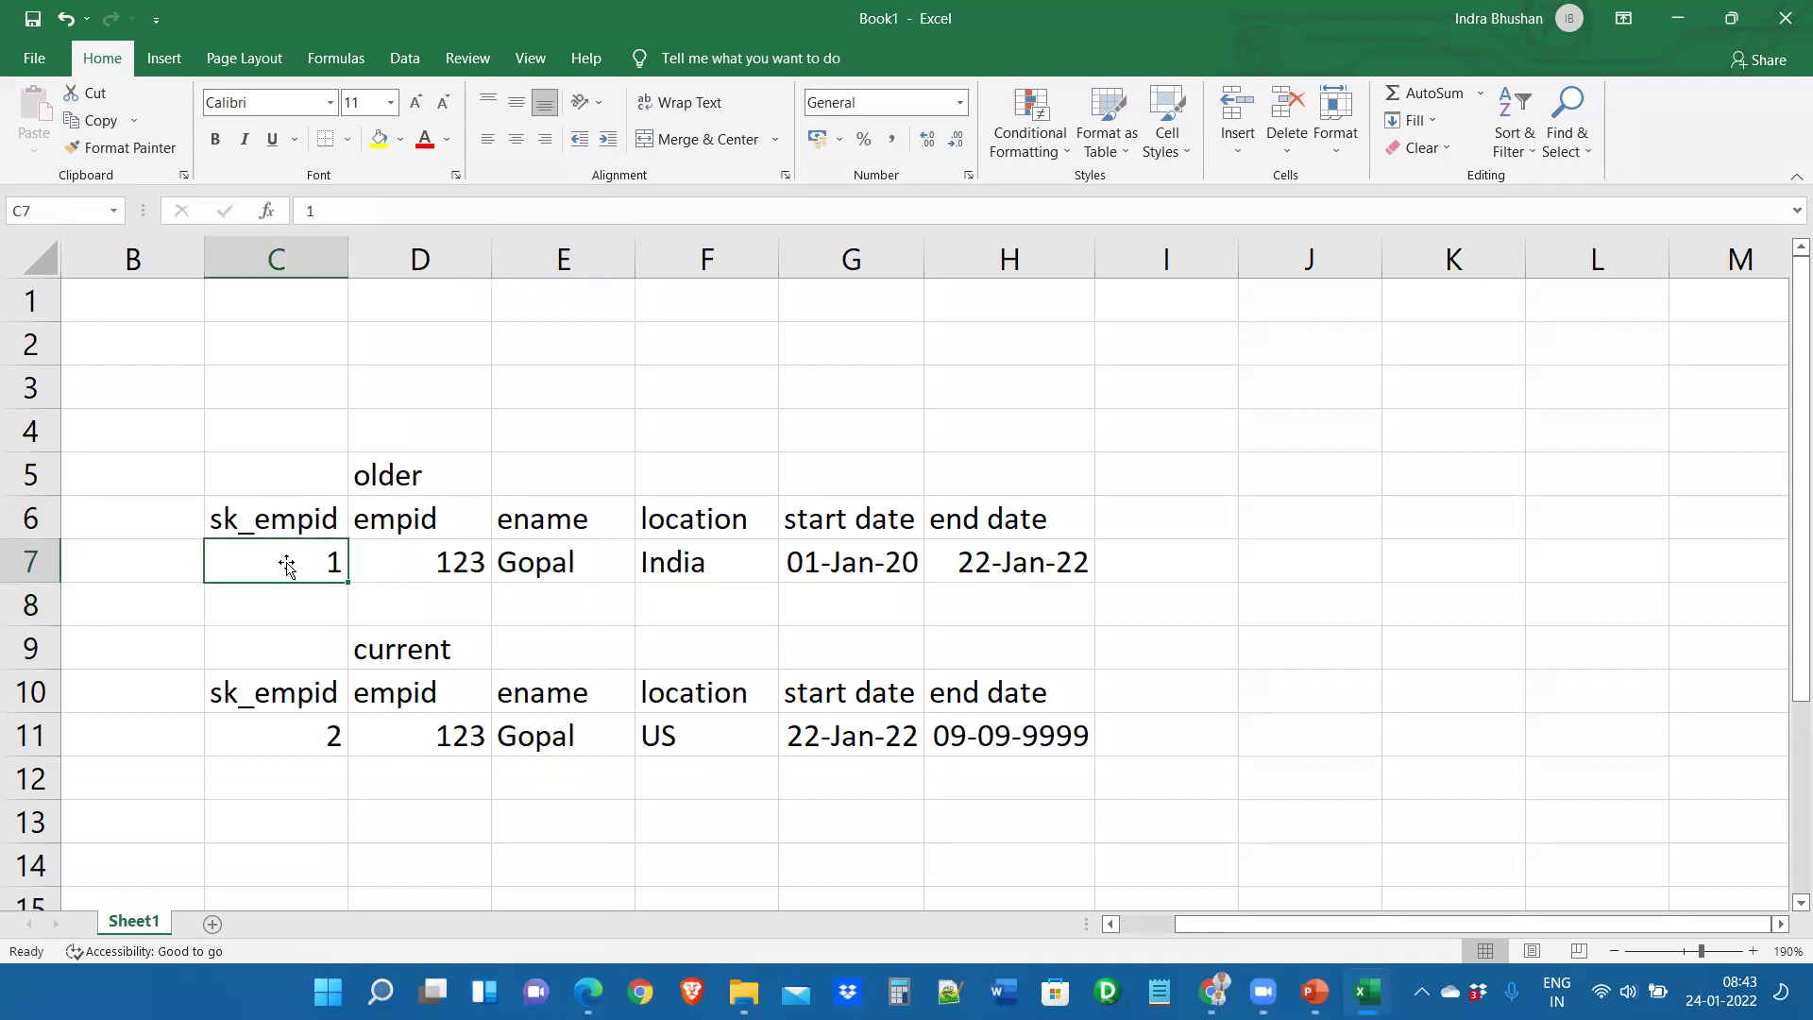
{"action": "left_click", "coordinate": [305, 749]}
{"action": "left_click", "coordinate": [315, 569]}
{"action": "left_click", "coordinate": [442, 559]}
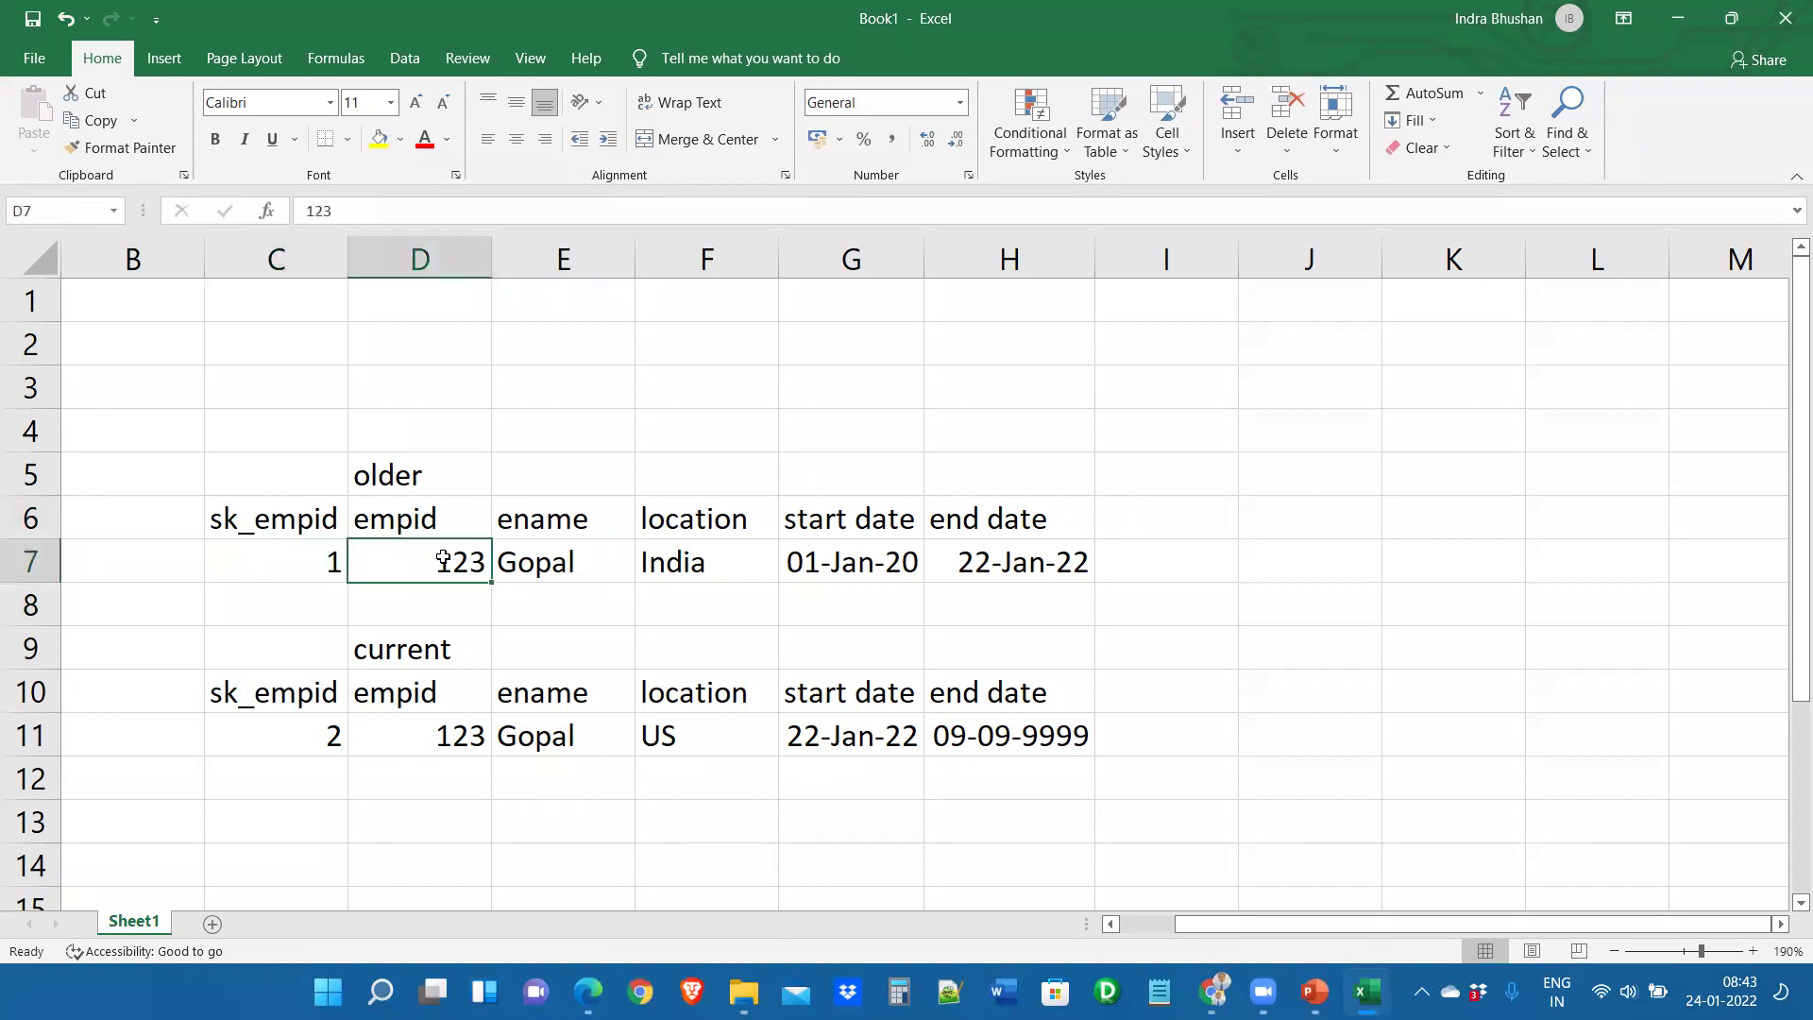
{"action": "left_click", "coordinate": [447, 739]}
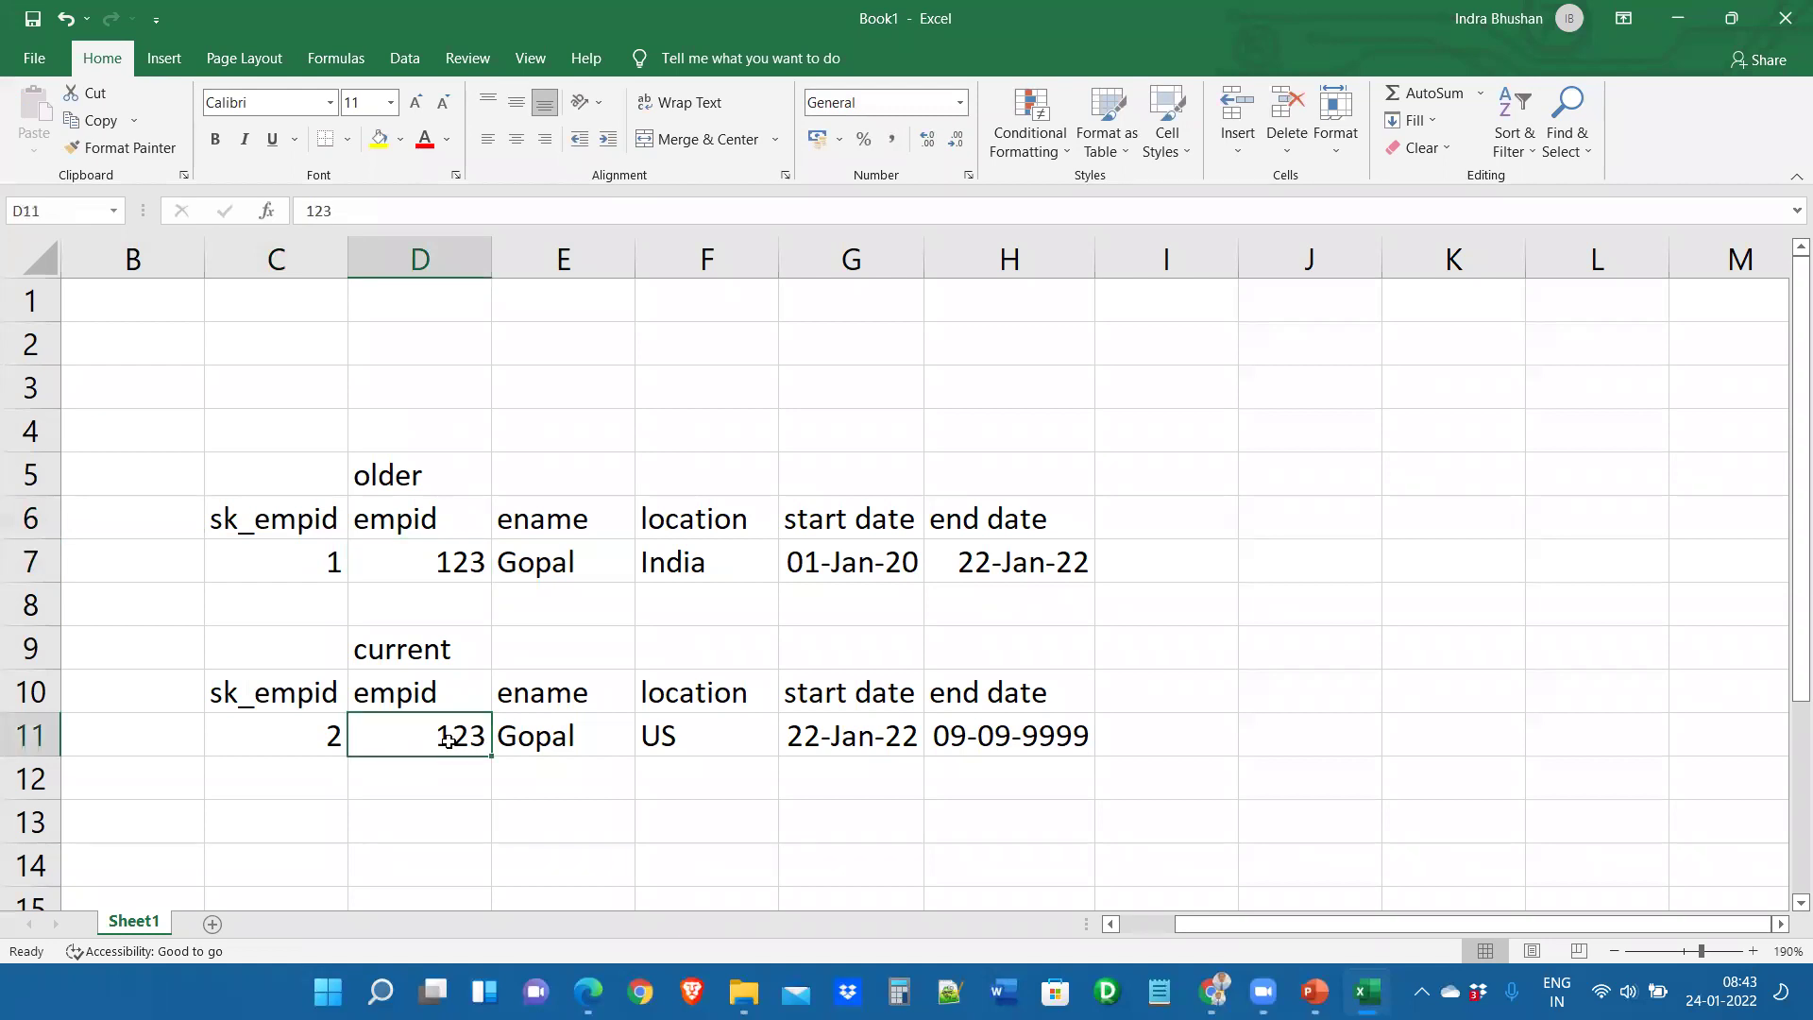
{"action": "left_click_drag", "start_coordinate": [447, 563], "coordinate": [1002, 565]}
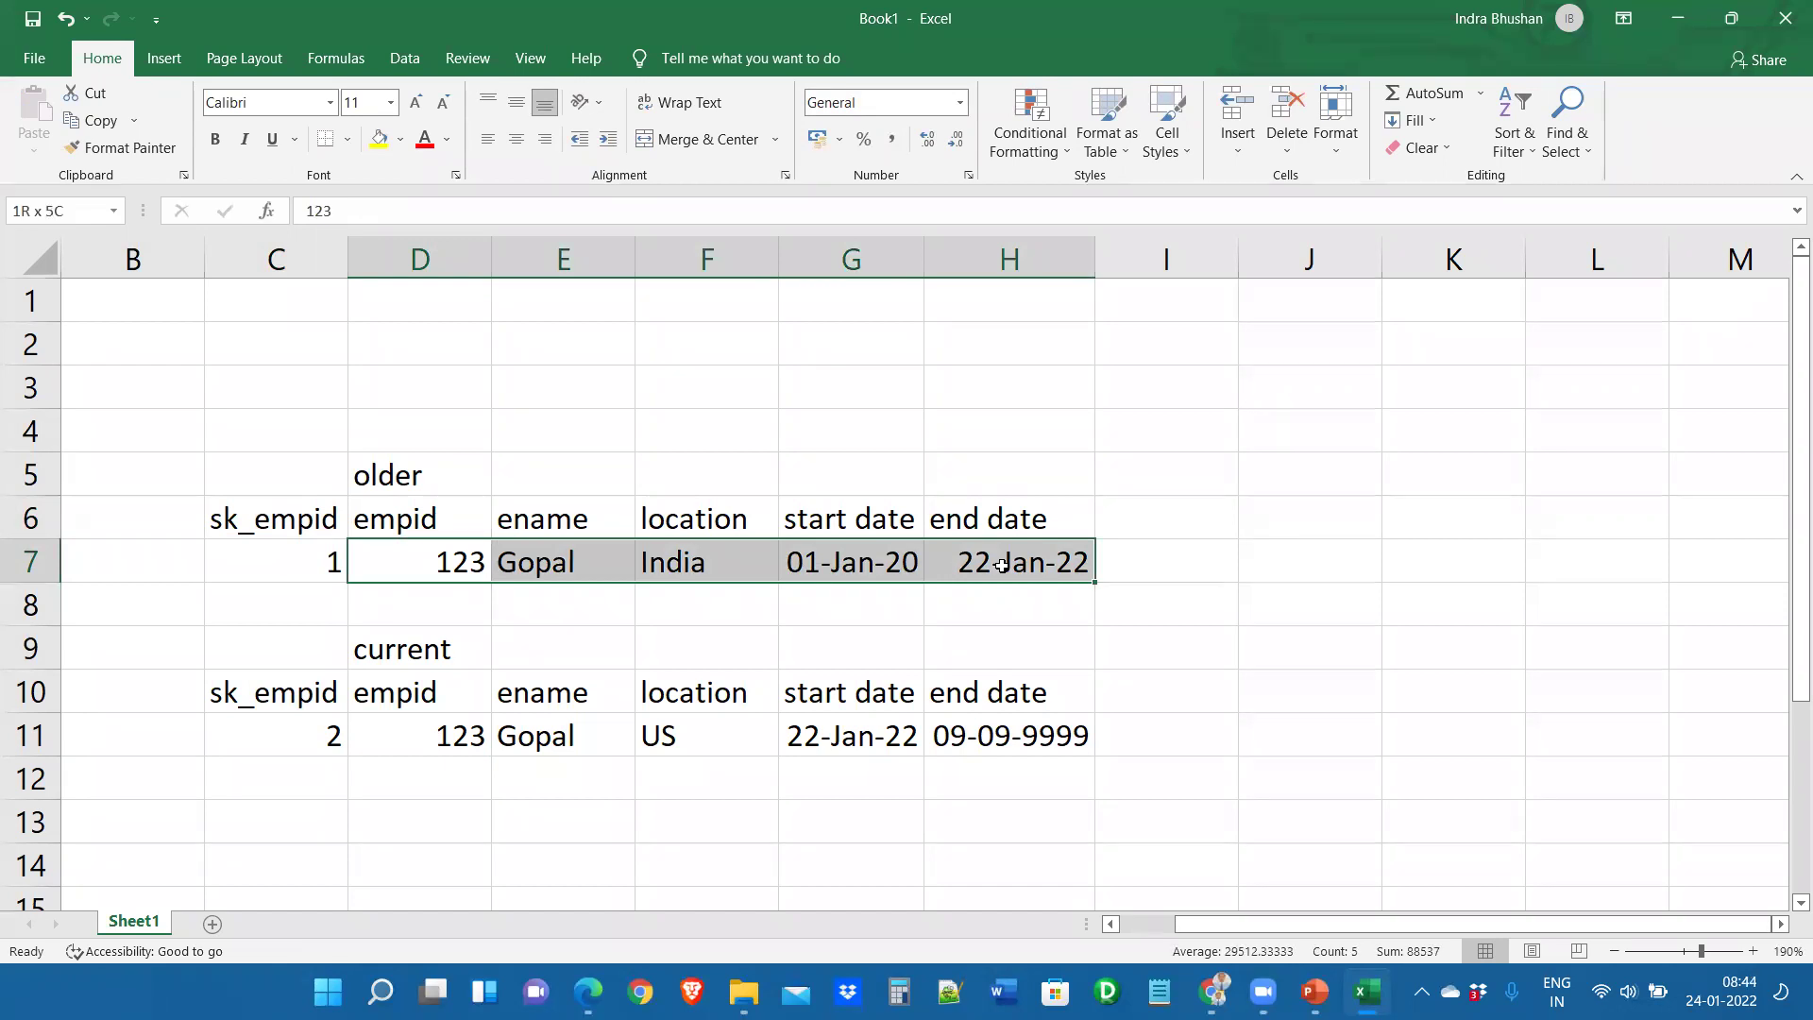
{"action": "left_click_drag", "start_coordinate": [1002, 564], "coordinate": [1002, 565]}
{"action": "left_click", "coordinate": [314, 749]}
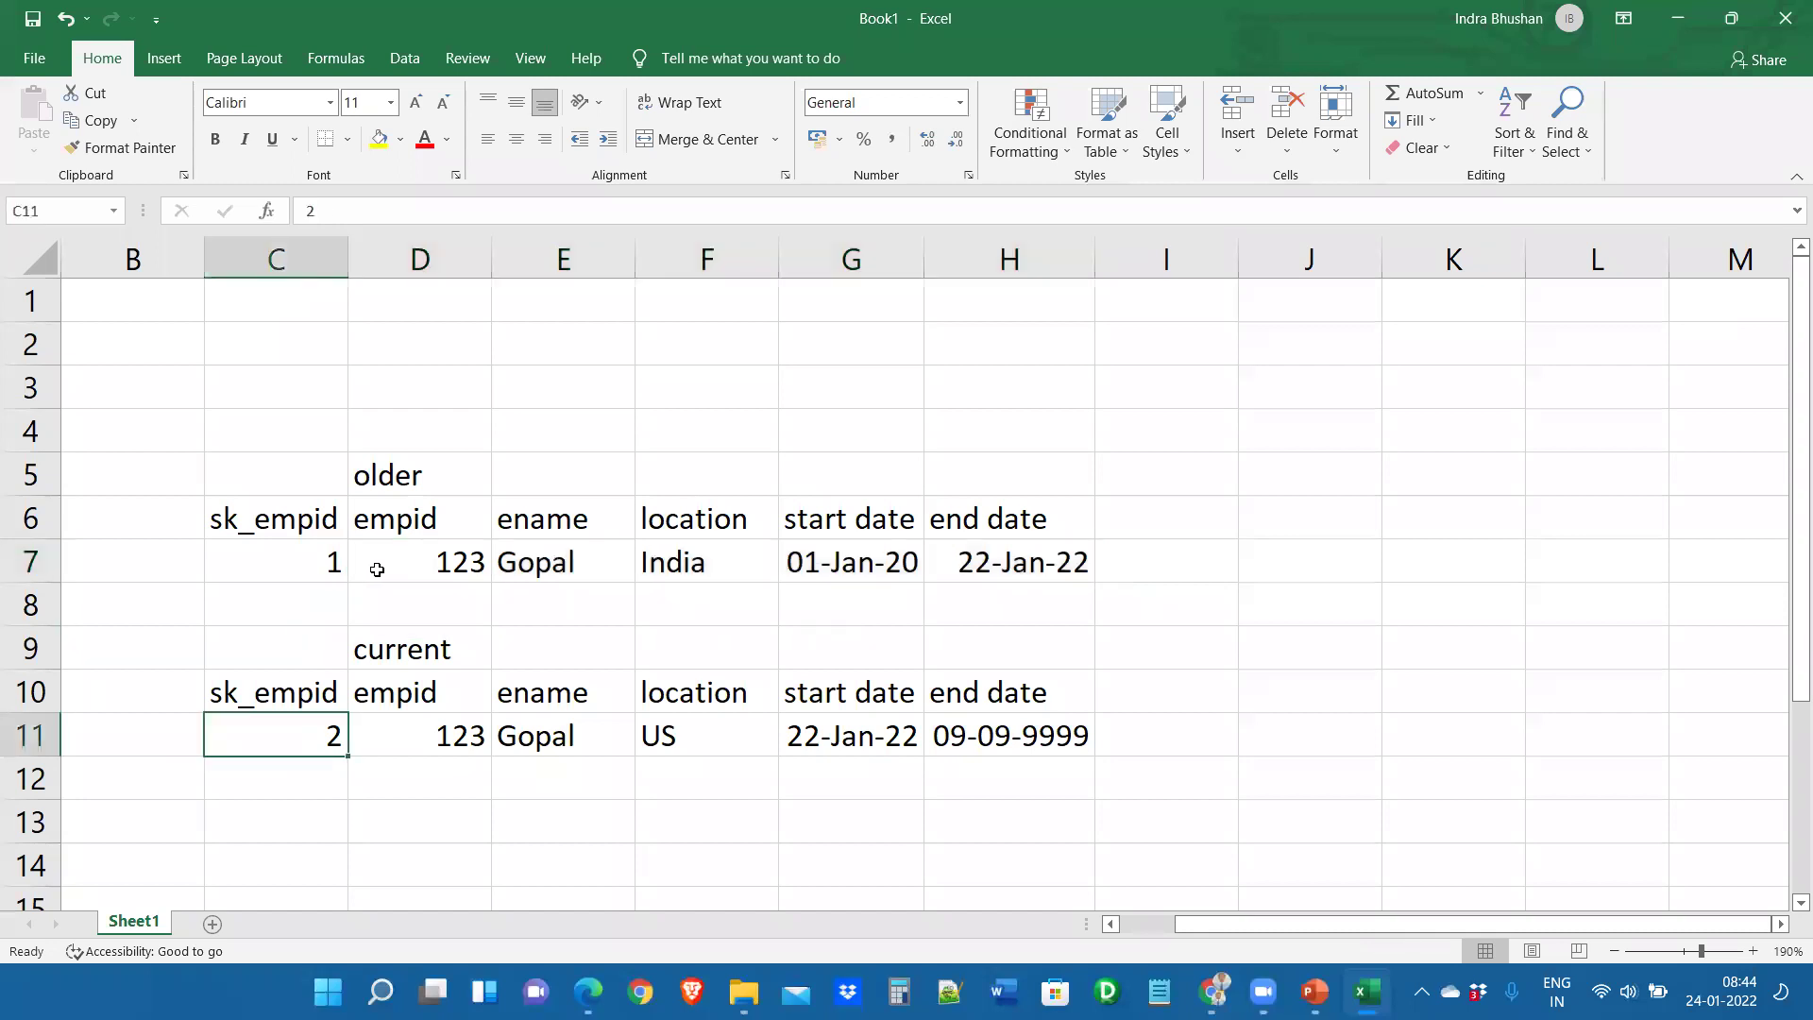
{"action": "left_click_drag", "start_coordinate": [449, 572], "coordinate": [1027, 595]}
{"action": "left_click", "coordinate": [312, 742]}
{"action": "left_click_drag", "start_coordinate": [142, 426], "coordinate": [1228, 876]}
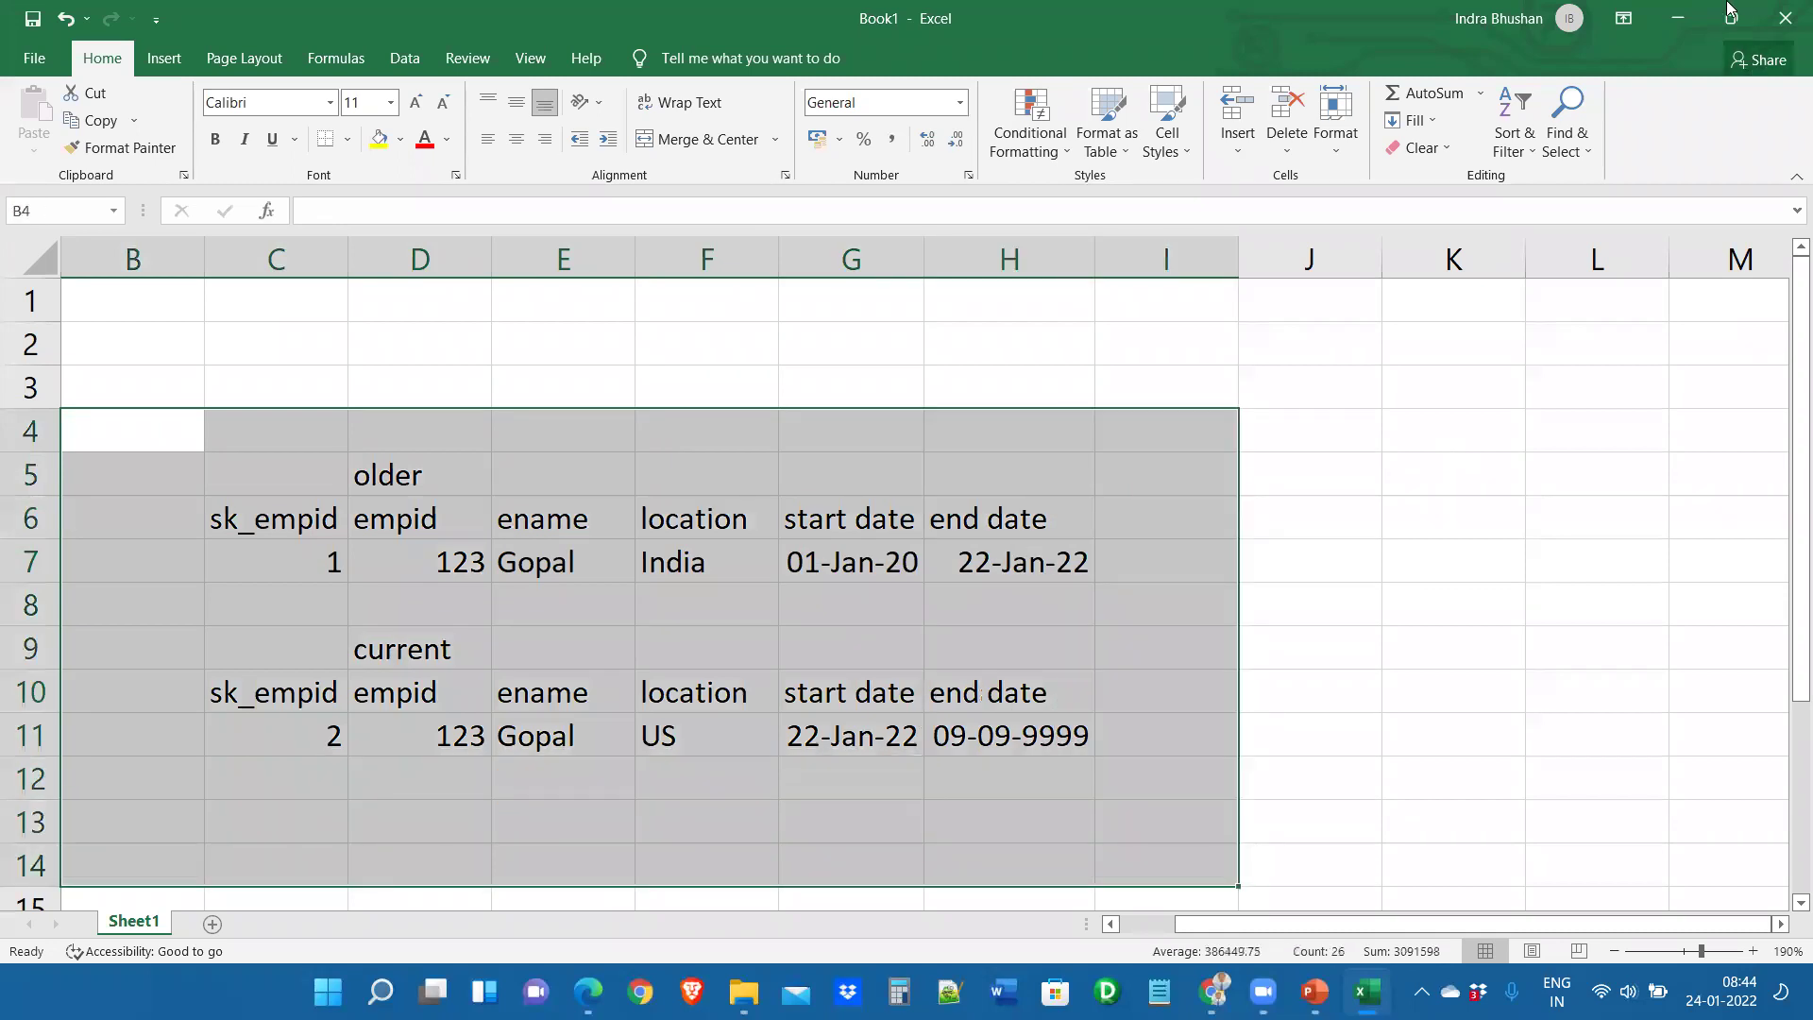
{"action": "left_click", "coordinate": [1678, 17]}
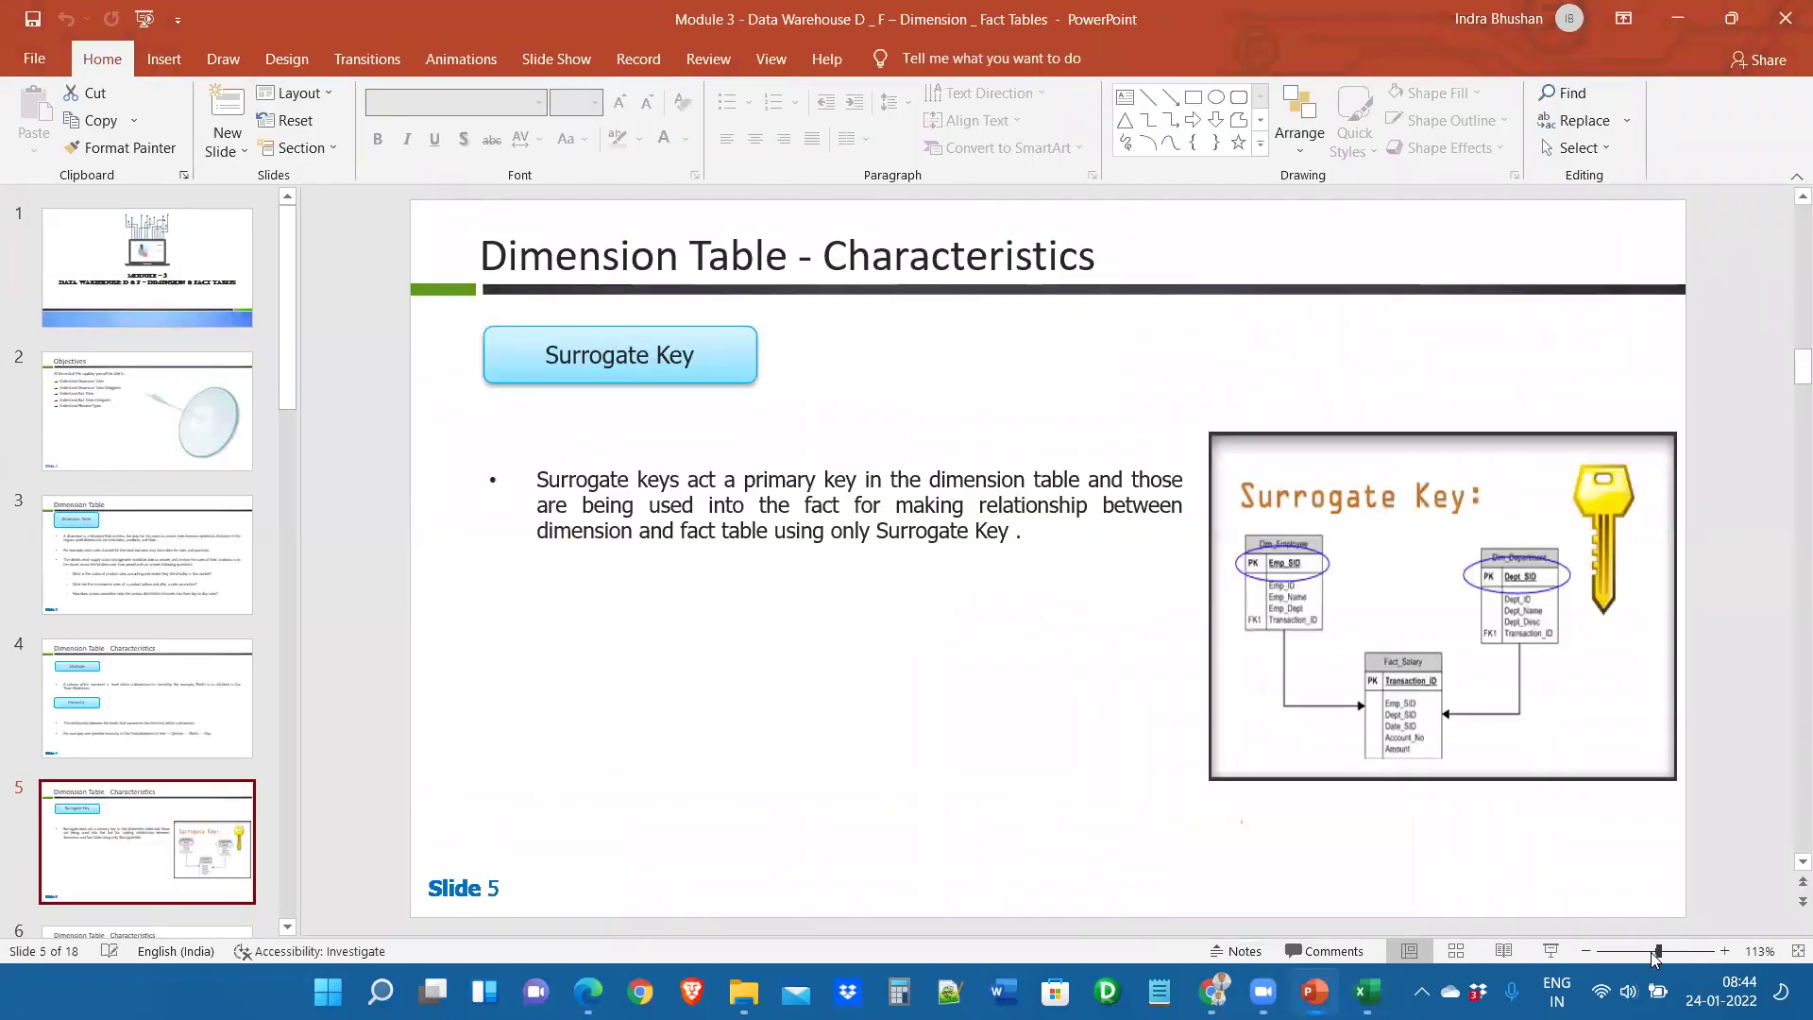
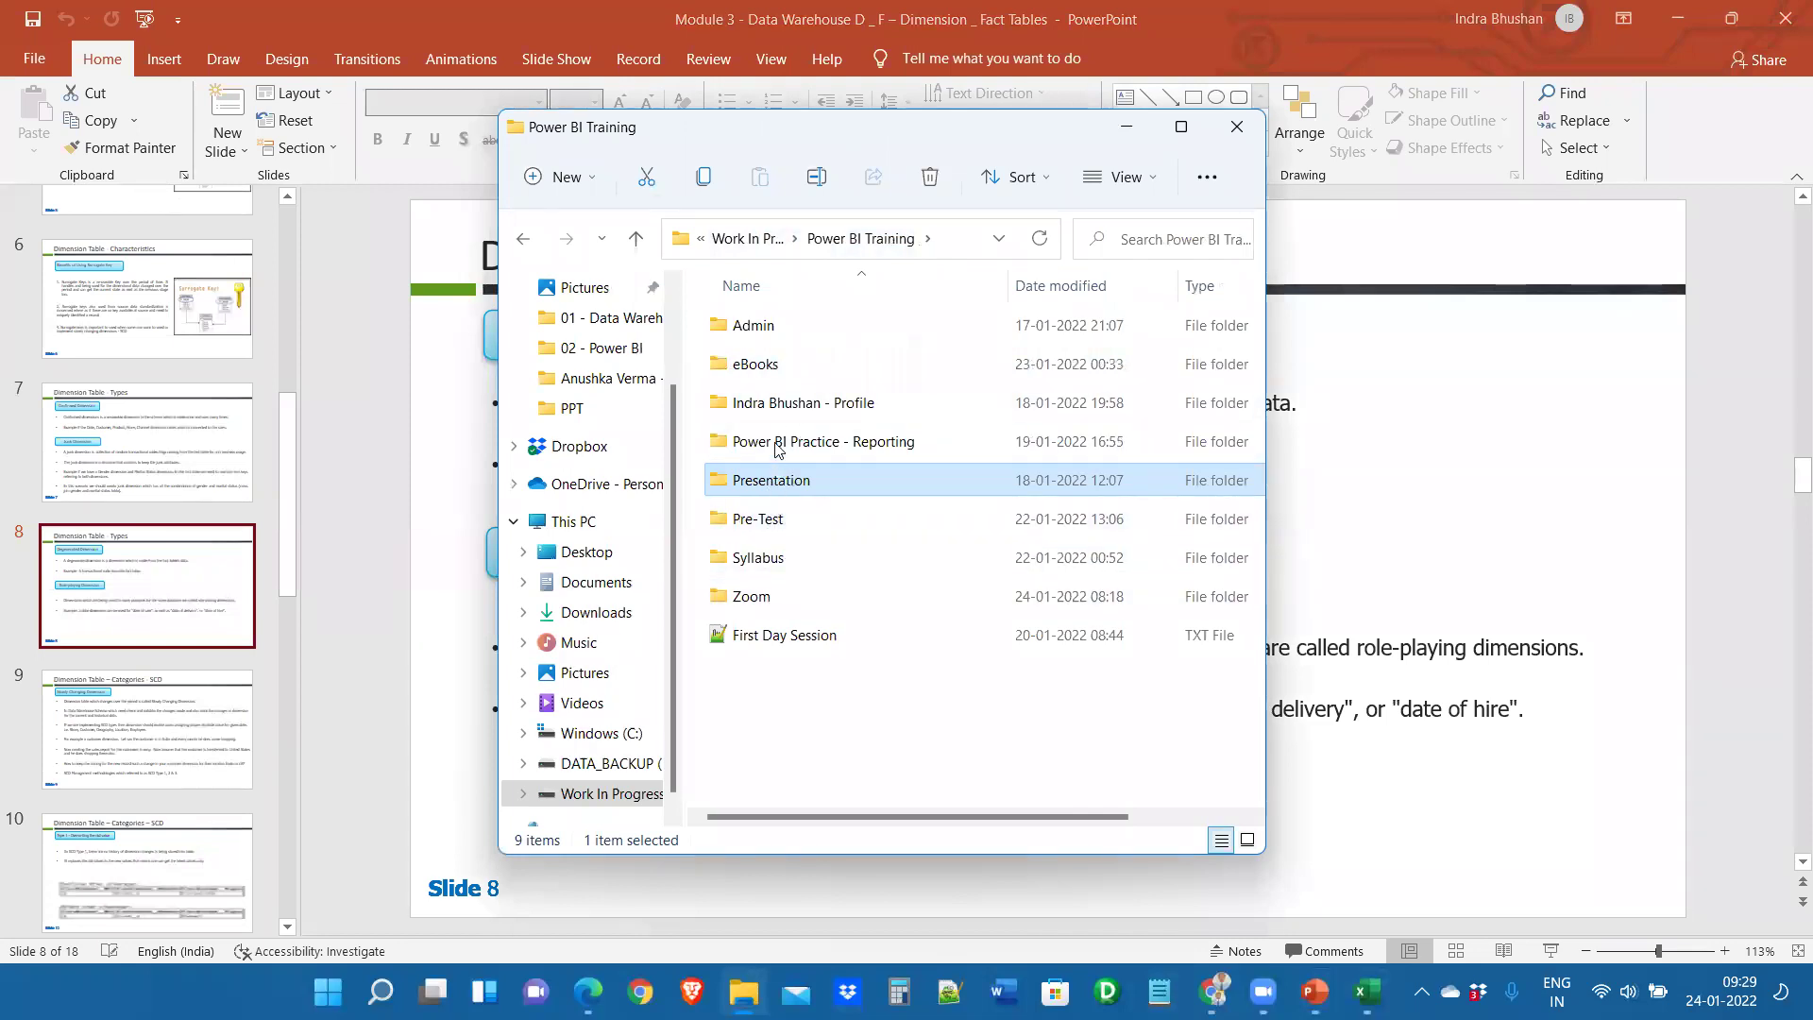
Look through the Presentation, Power BI Practice - Reporting, Syllabus and Pre-Test folders in Power BI Training for sample files
{"action": "left_click", "coordinate": [773, 559]}
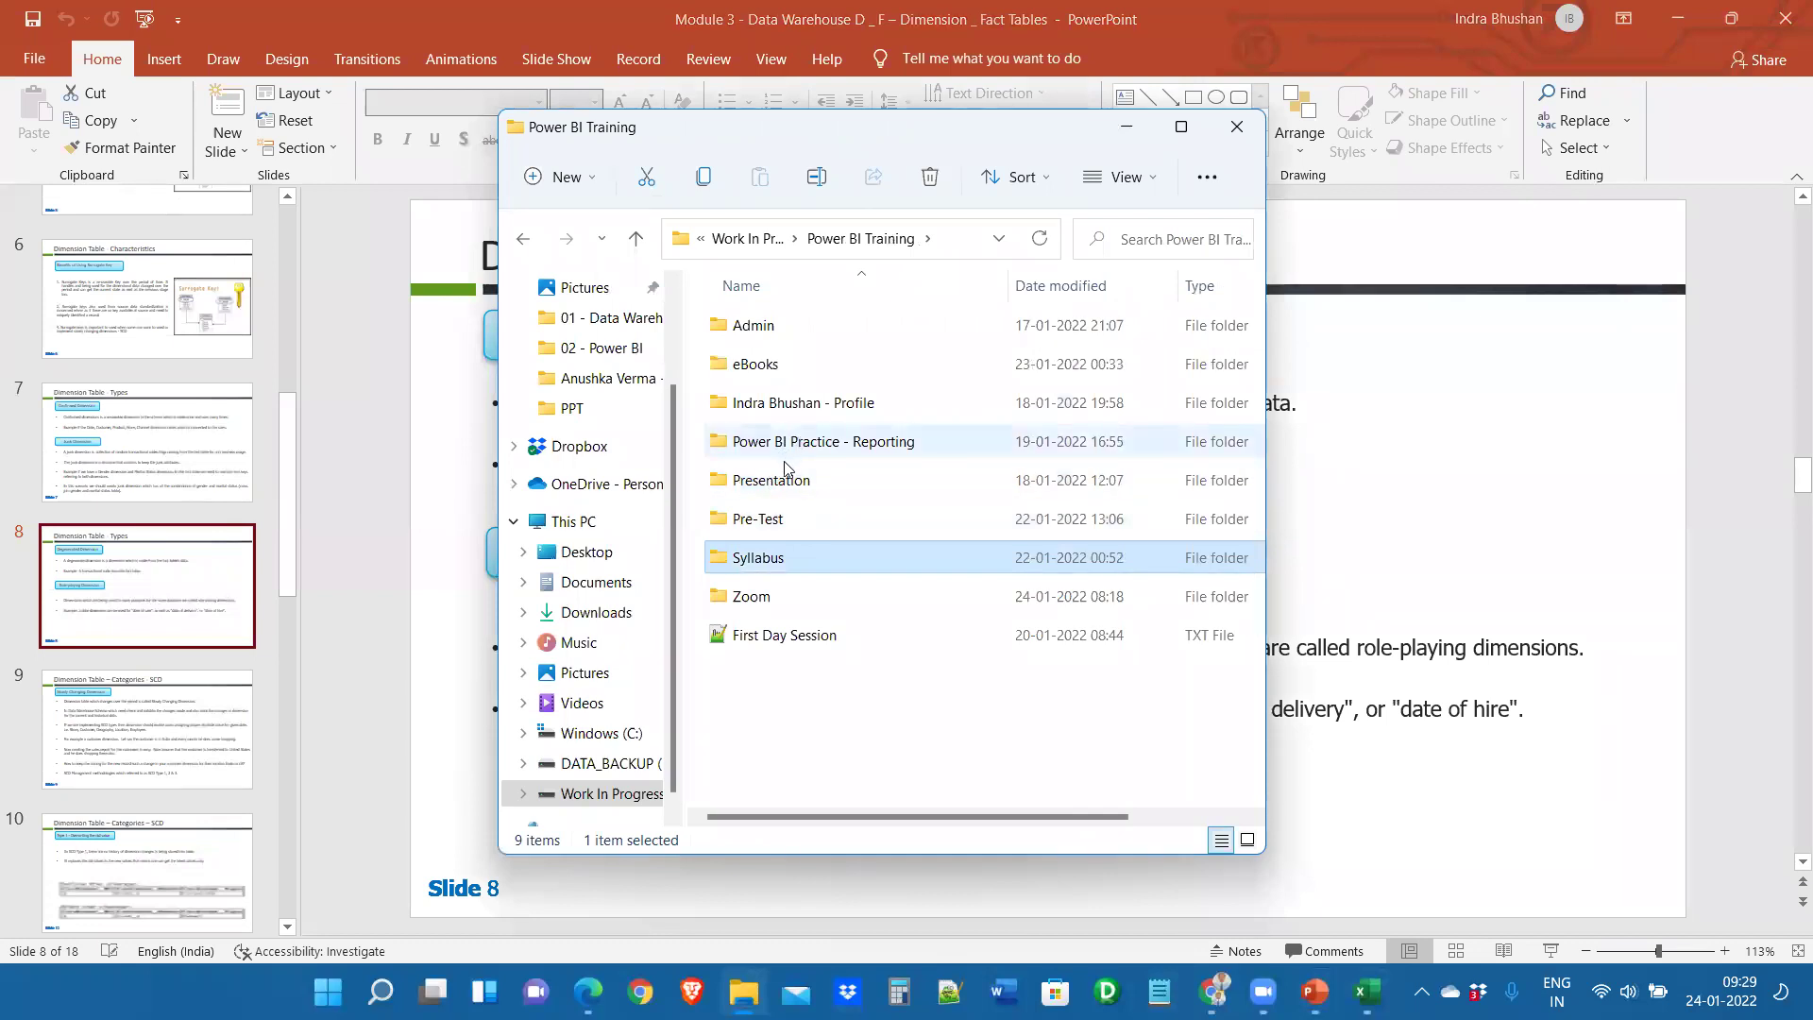
{"action": "left_click", "coordinate": [784, 492]}
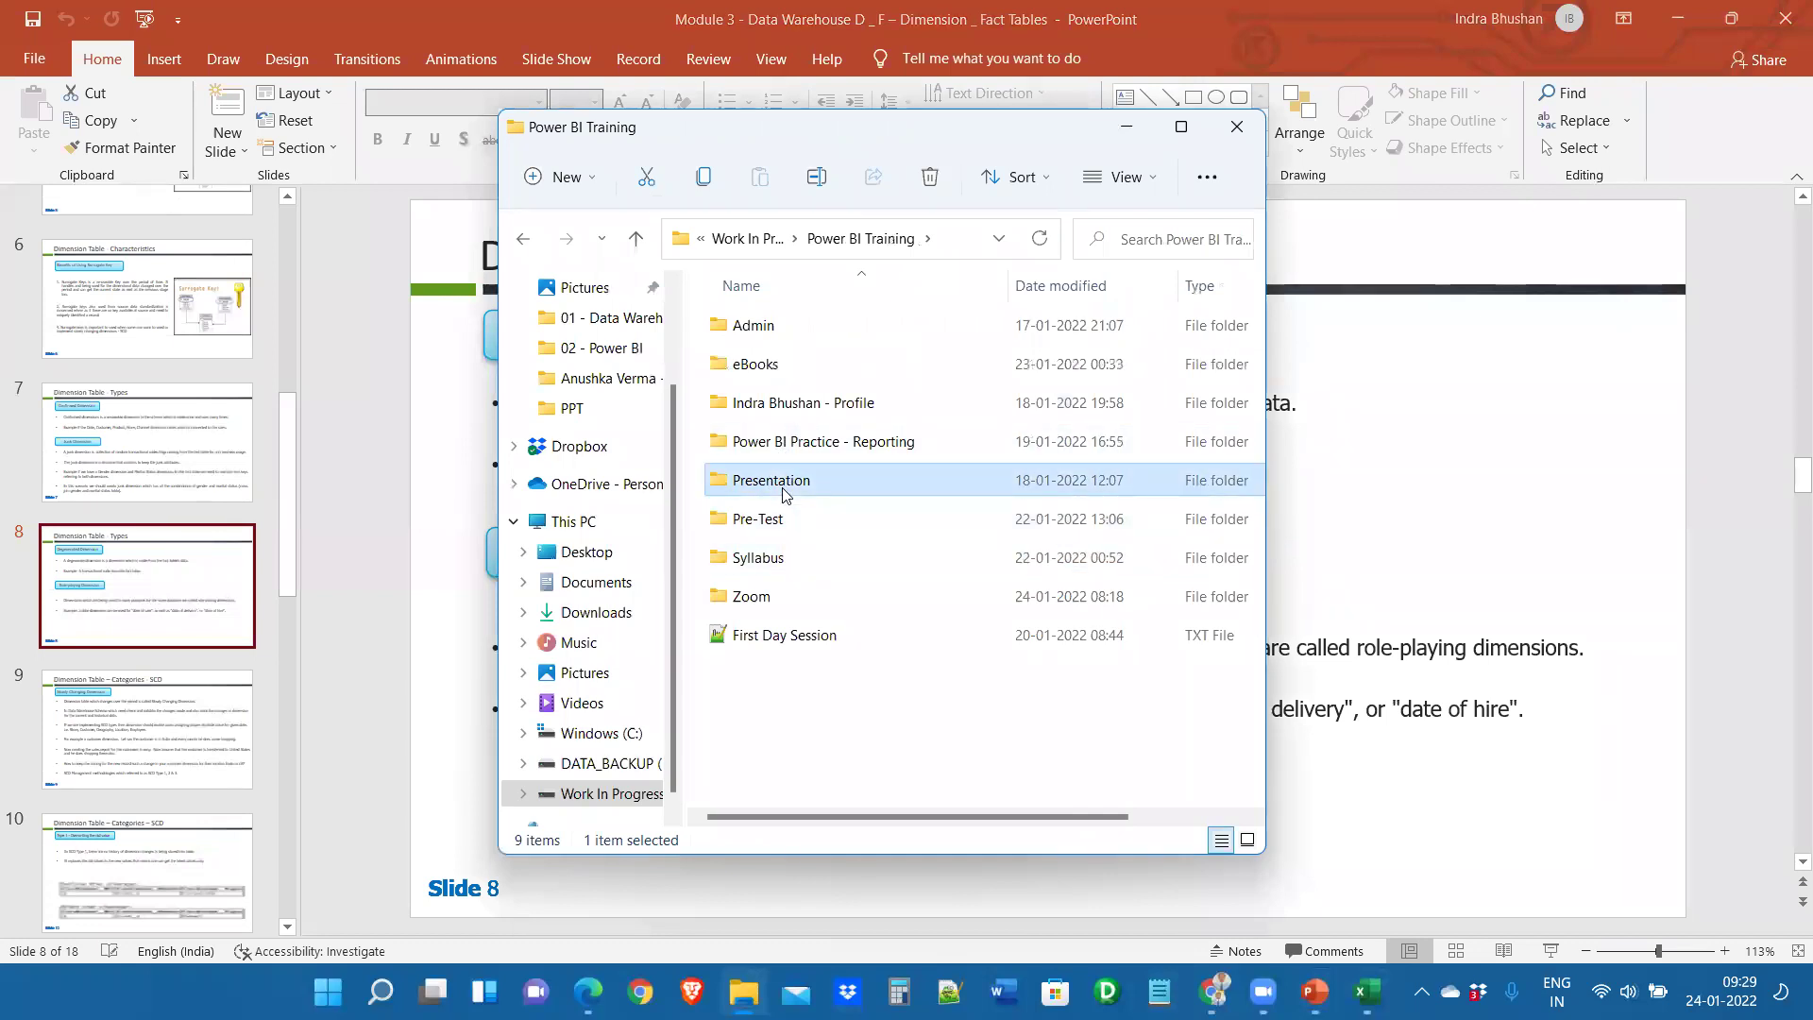
{"action": "double_click", "coordinate": [784, 492]}
{"action": "left_click", "coordinate": [522, 238]}
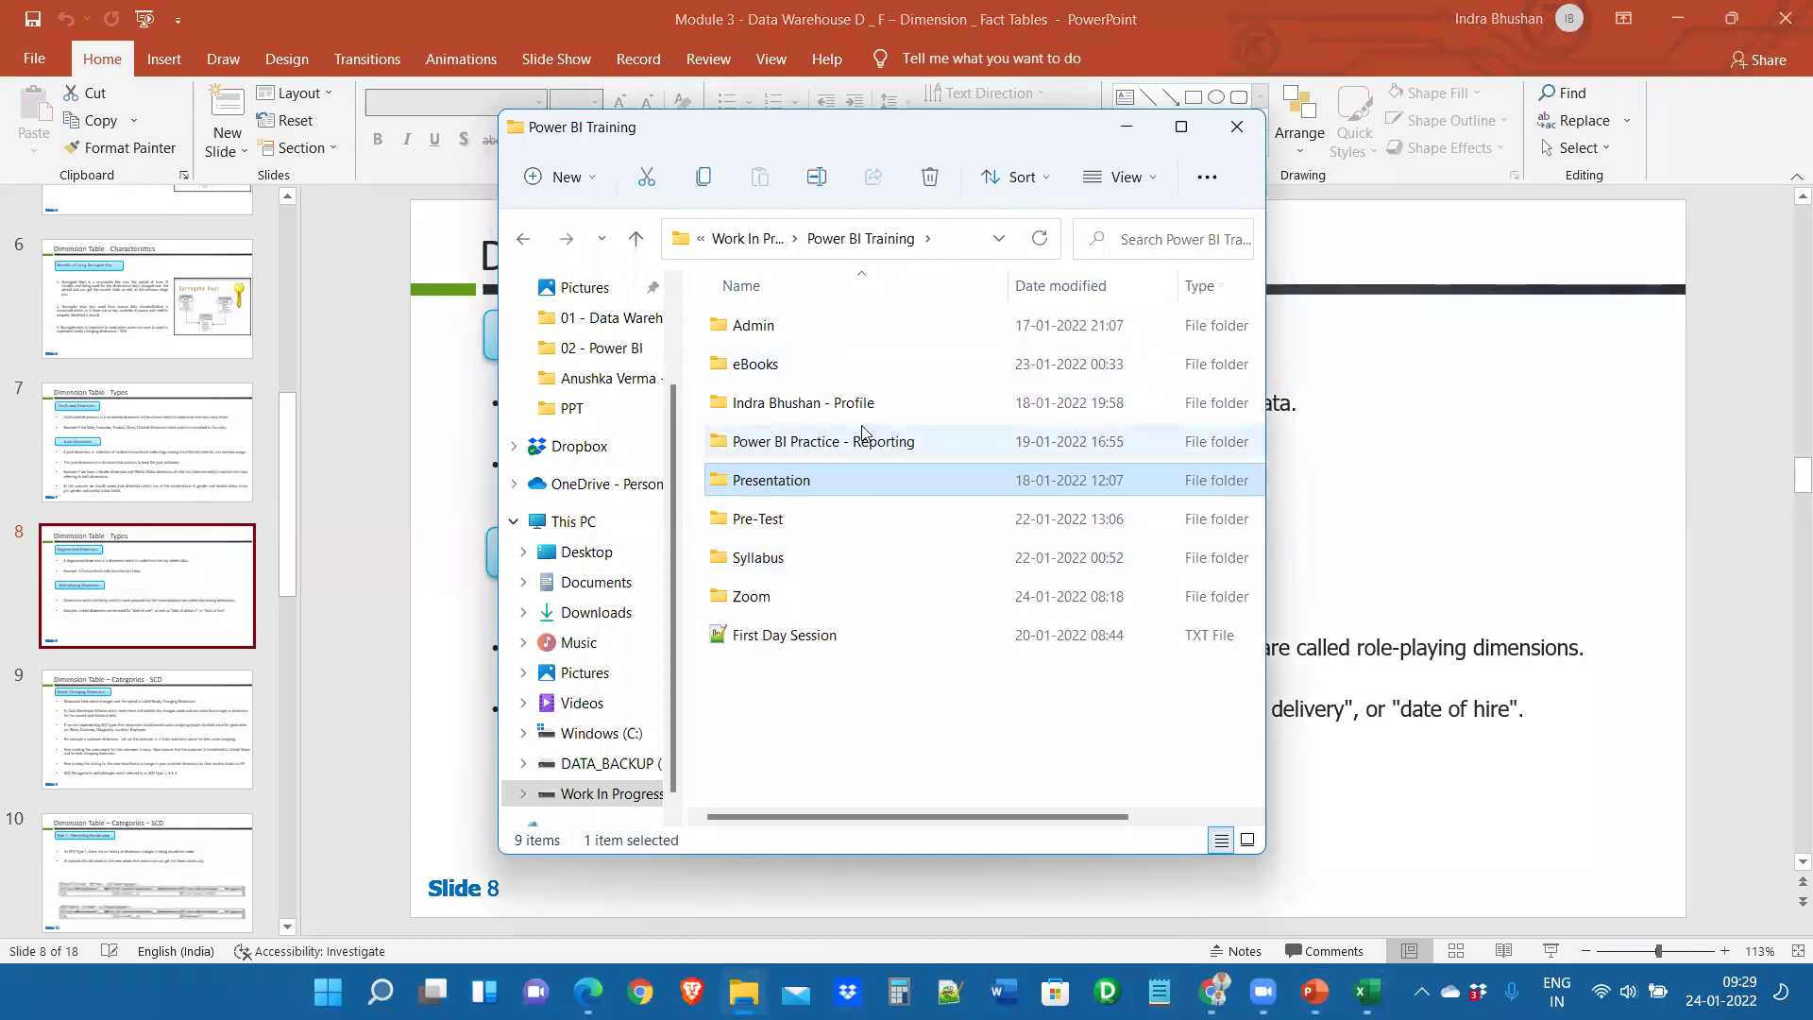
{"action": "double_click", "coordinate": [803, 444]}
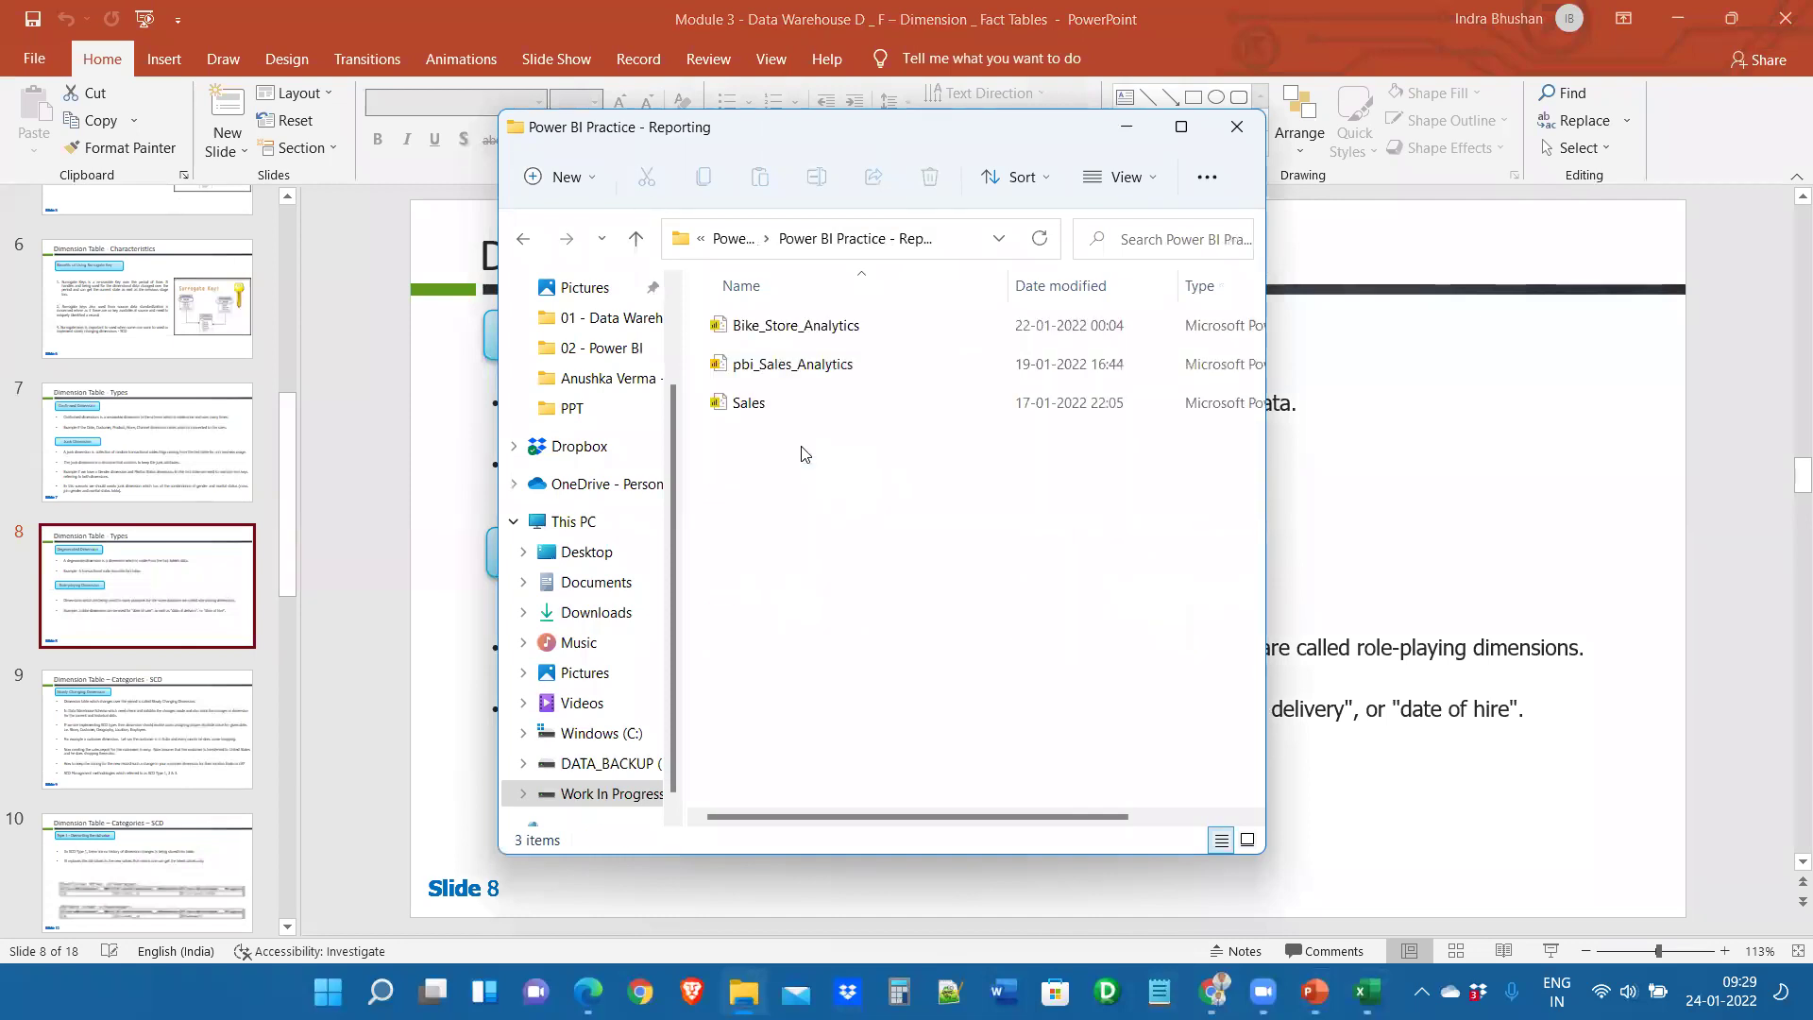
{"action": "key", "text": "BackSpace"}
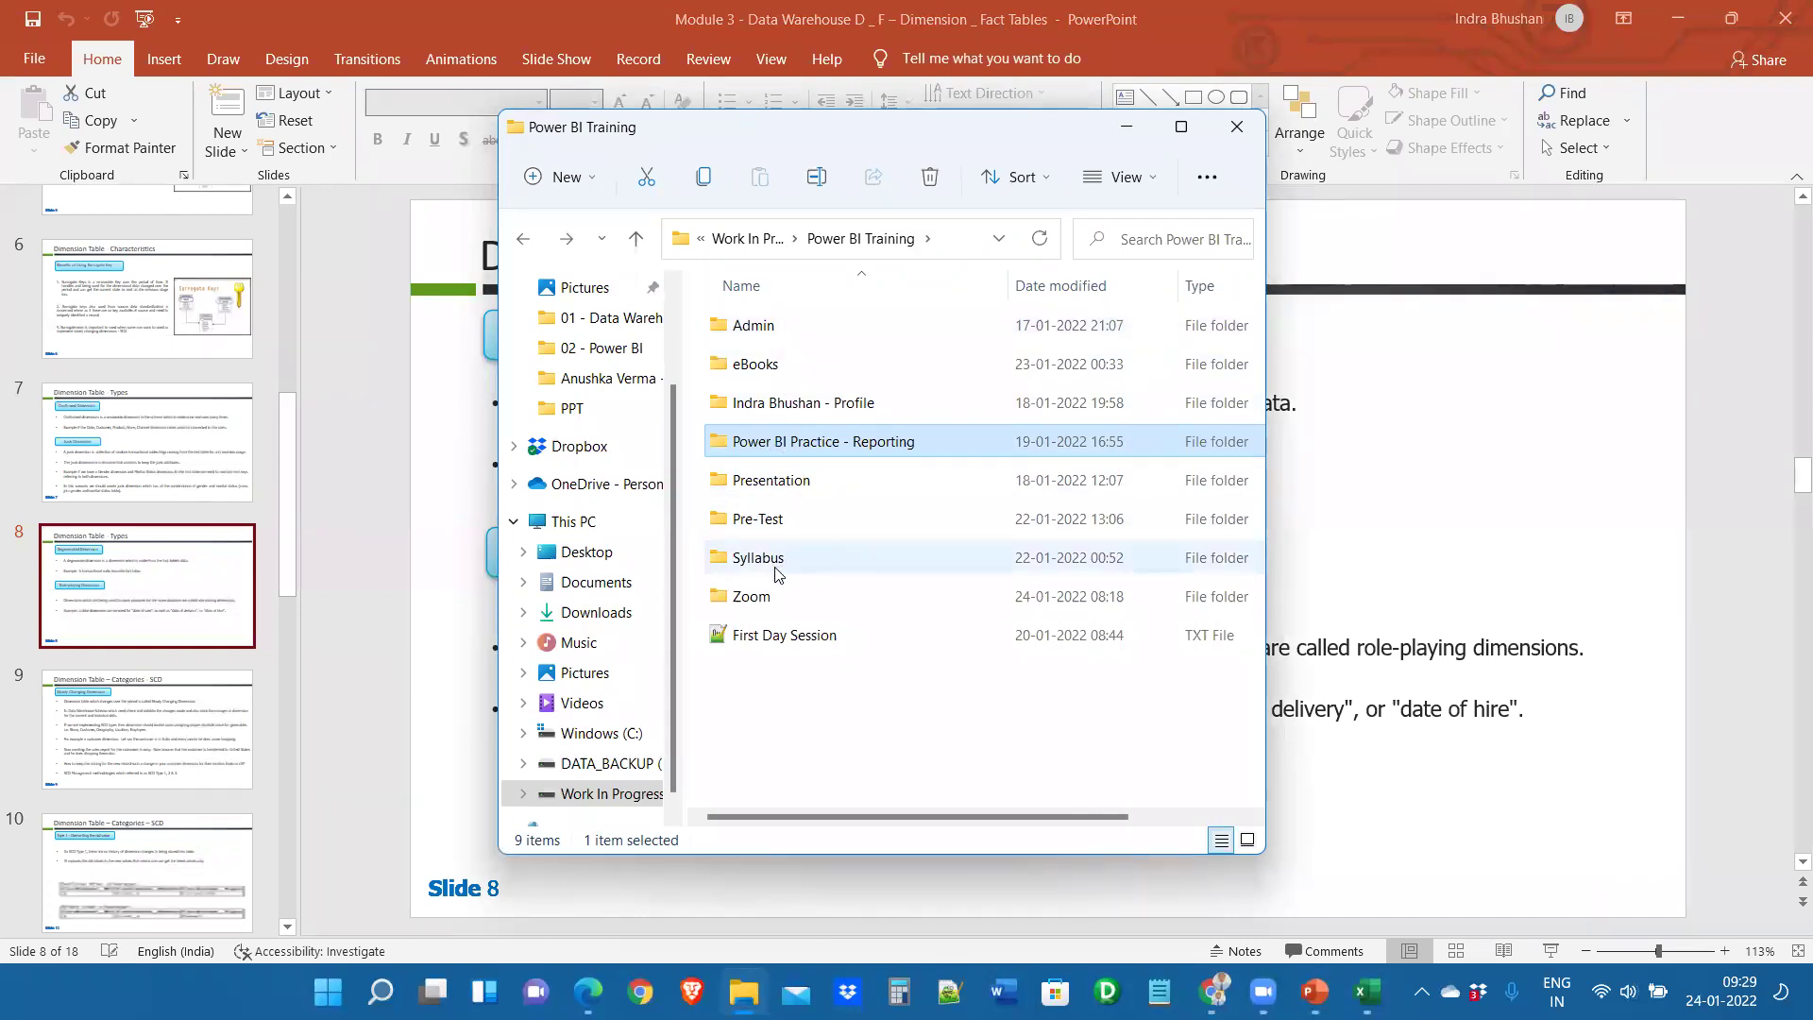
{"action": "left_click", "coordinate": [786, 482]}
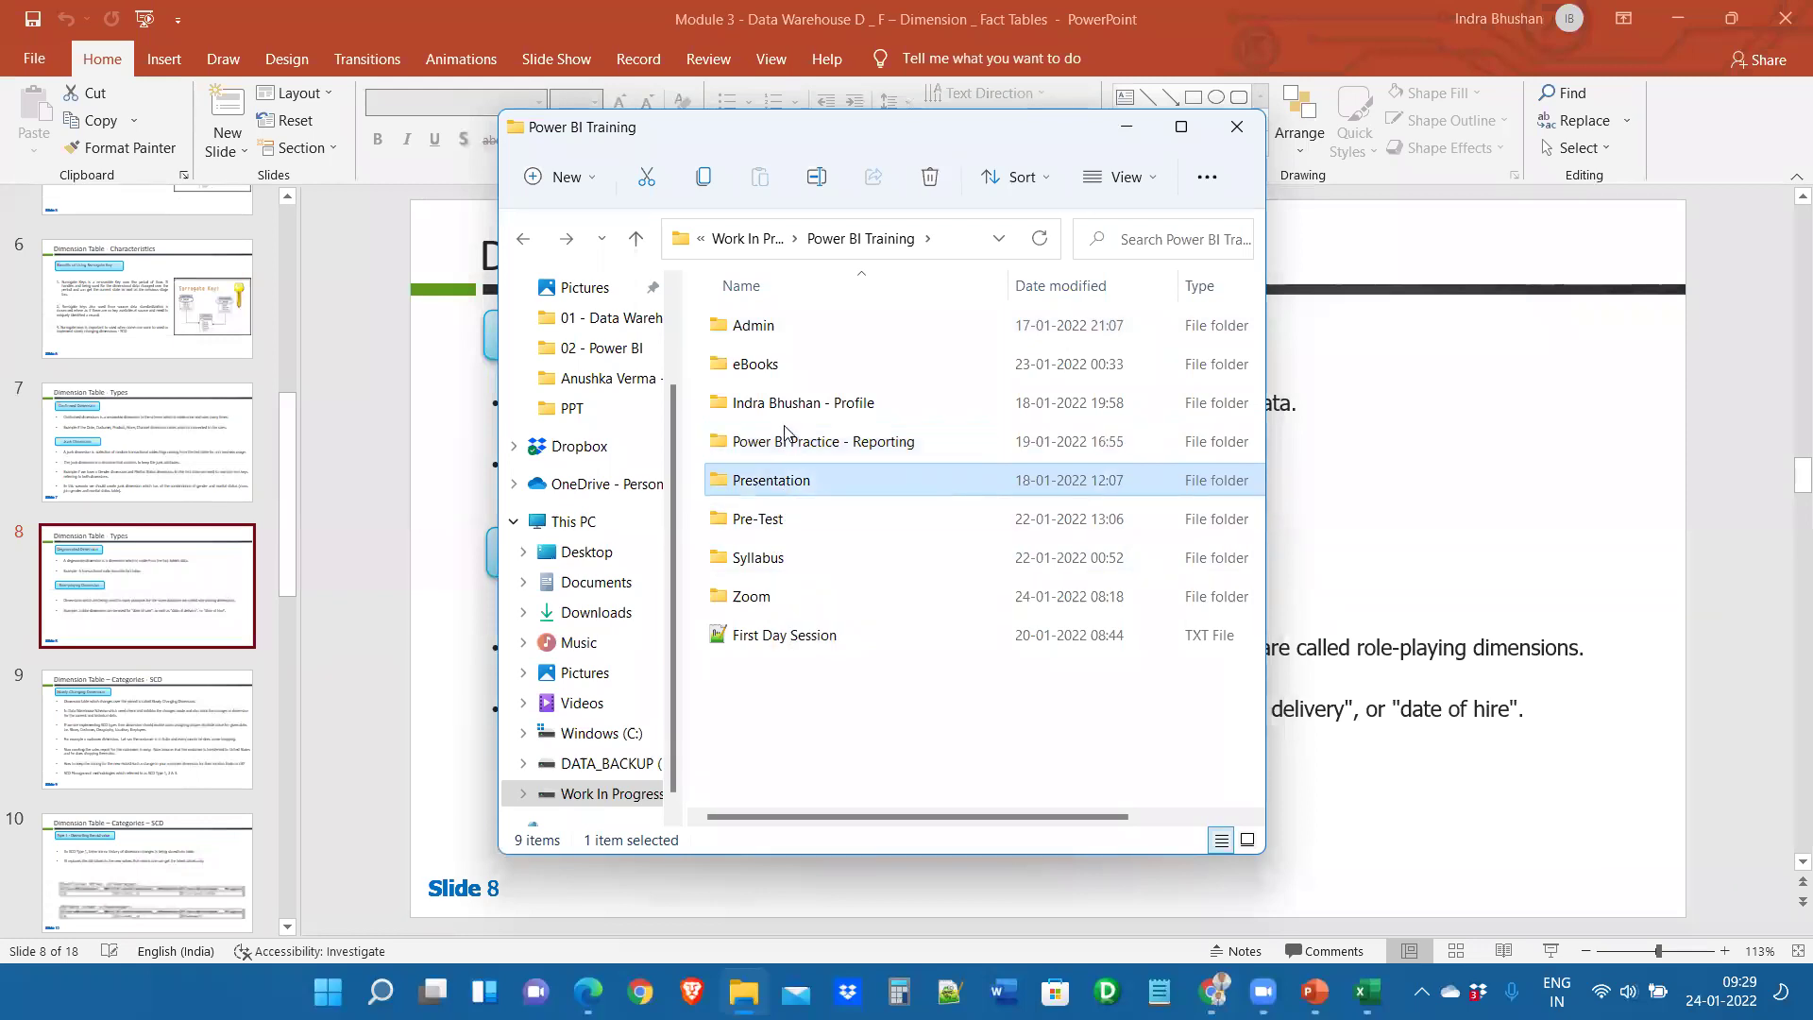
{"action": "double_click", "coordinate": [780, 564]}
{"action": "key", "text": "alt+Left"}
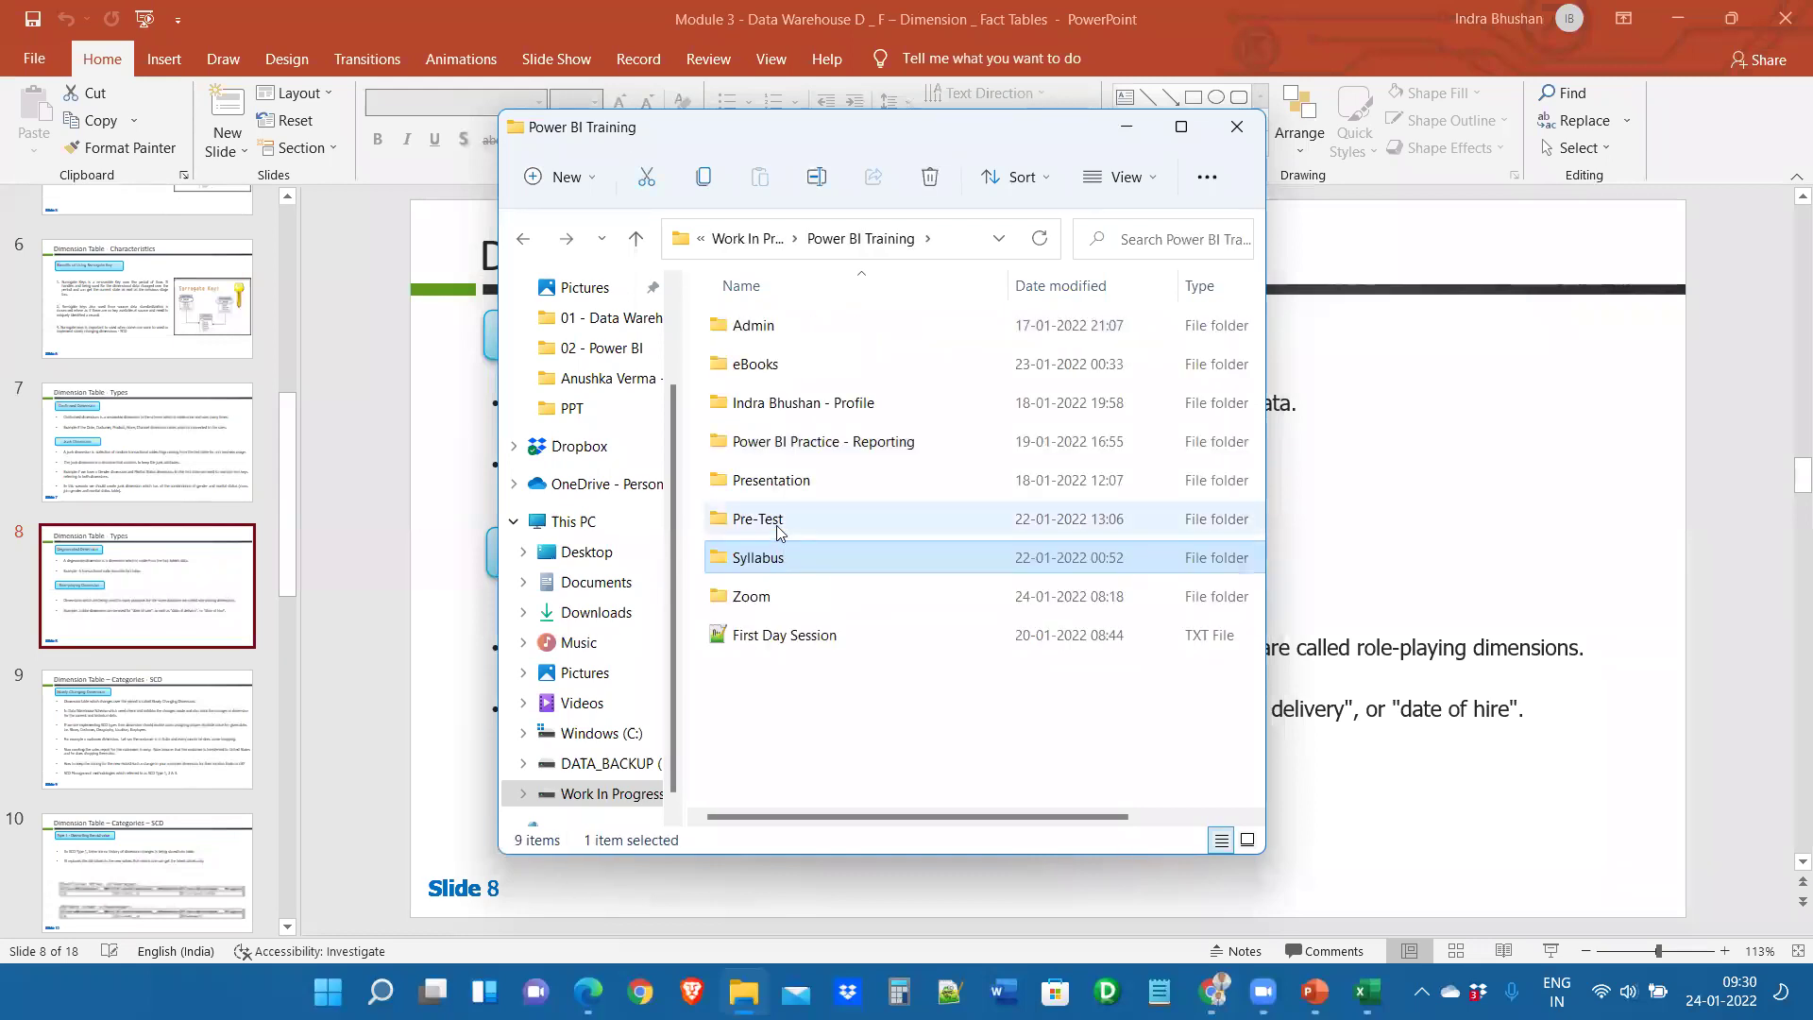
{"action": "double_click", "coordinate": [780, 527]}
{"action": "key", "text": "alt+Left"}
{"action": "left_click", "coordinate": [783, 484]}
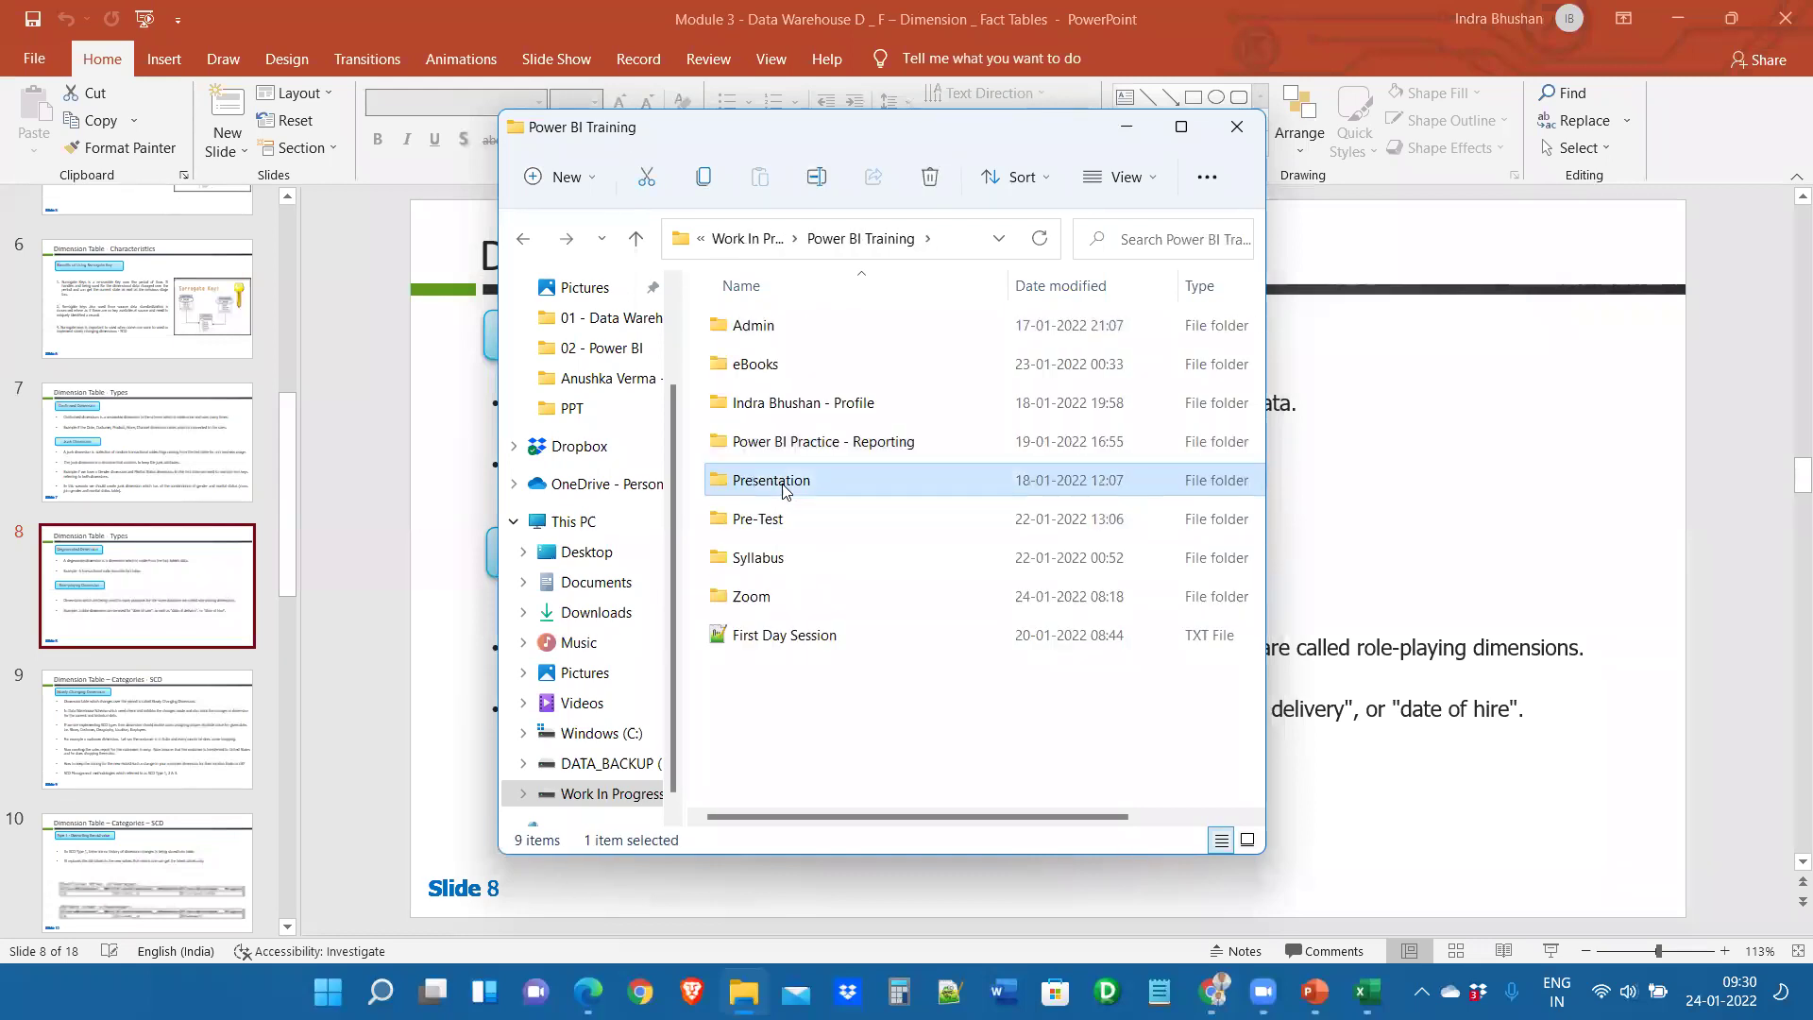
{"action": "double_click", "coordinate": [783, 483]}
{"action": "double_click", "coordinate": [800, 368]}
{"action": "key", "text": "alt+Left"}
{"action": "key", "text": "alt+Left"}
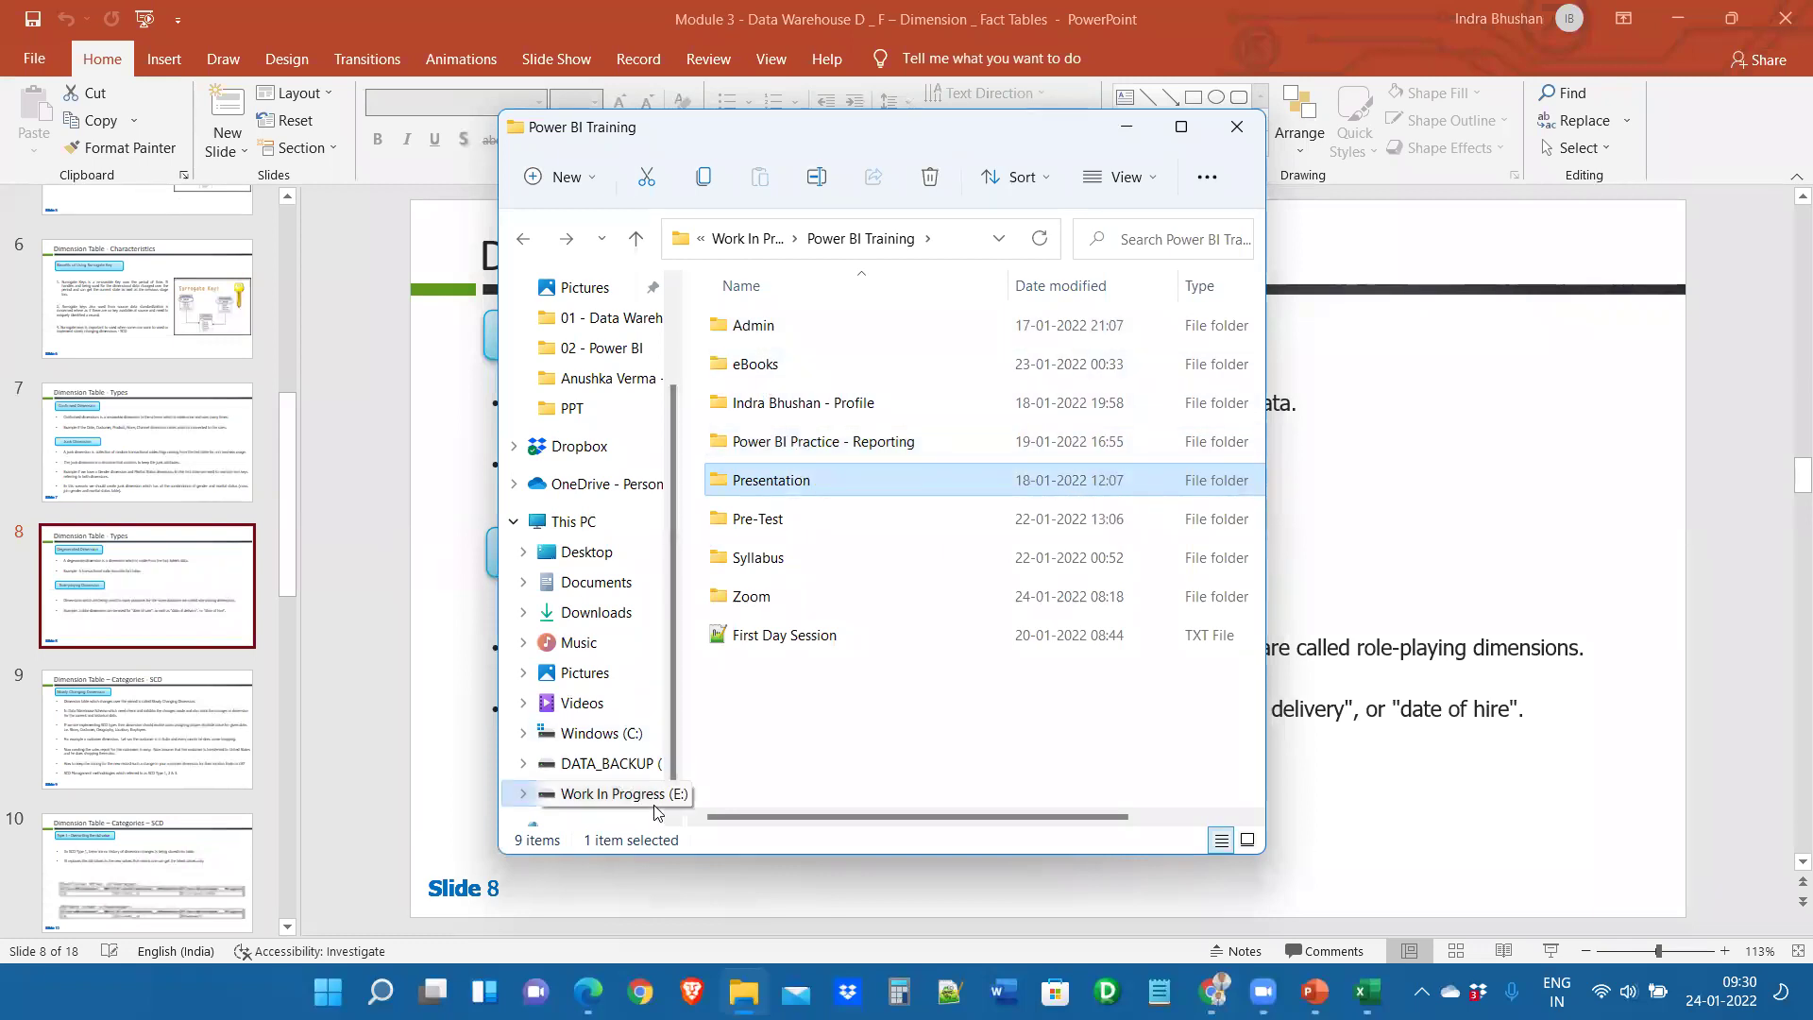
Browse the Work In Progress (E:) drive and its Power BI Training folder for sample files
{"action": "left_click", "coordinate": [627, 795]}
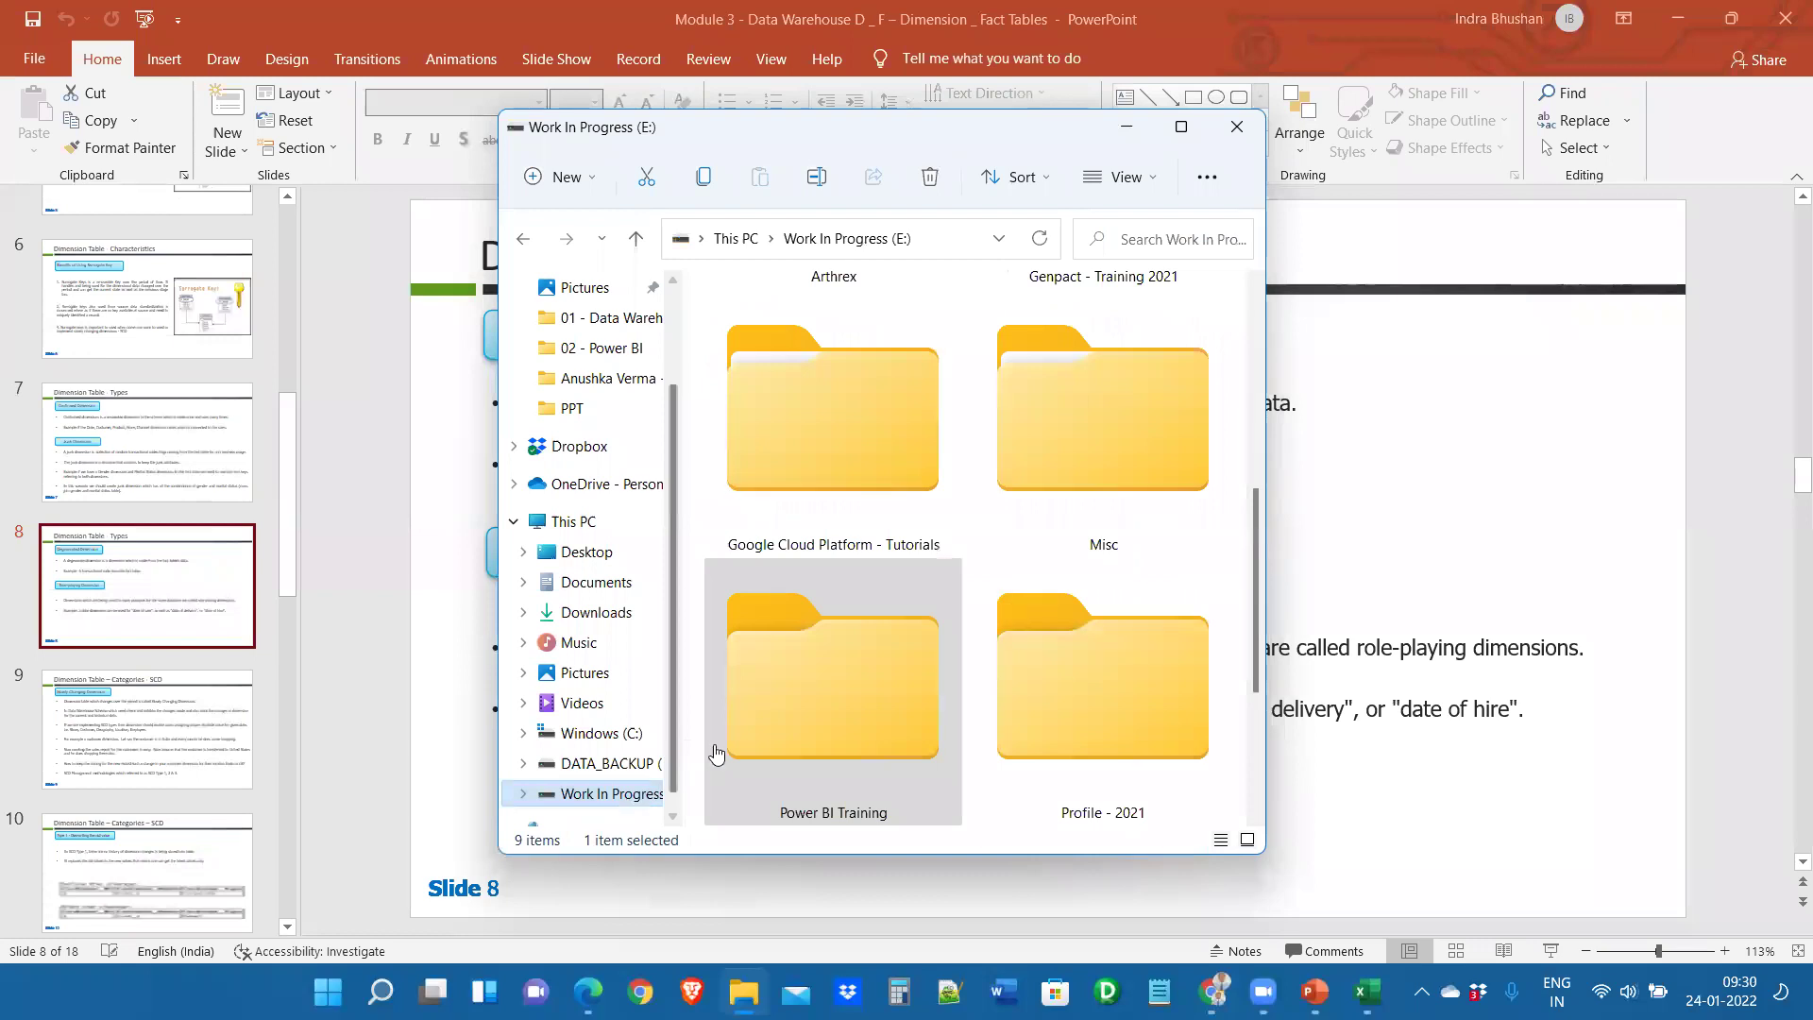
{"action": "left_click", "coordinate": [798, 737]}
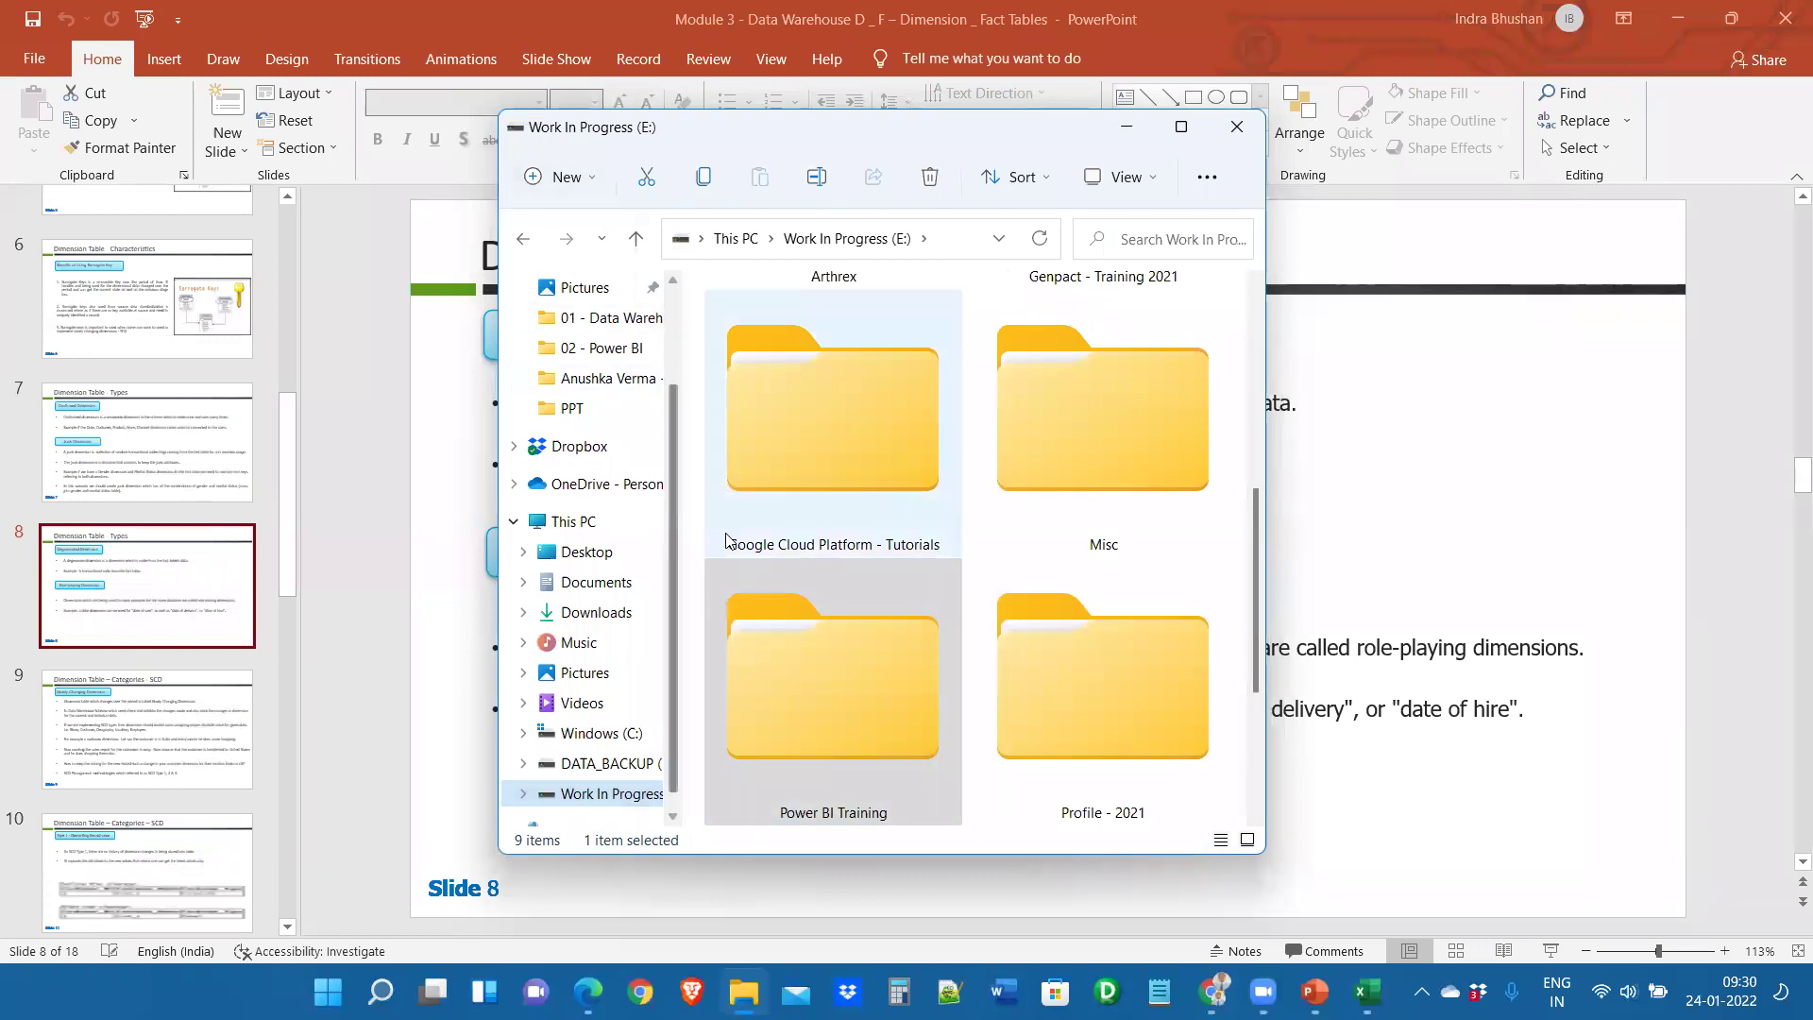
{"action": "double_click", "coordinate": [797, 693]}
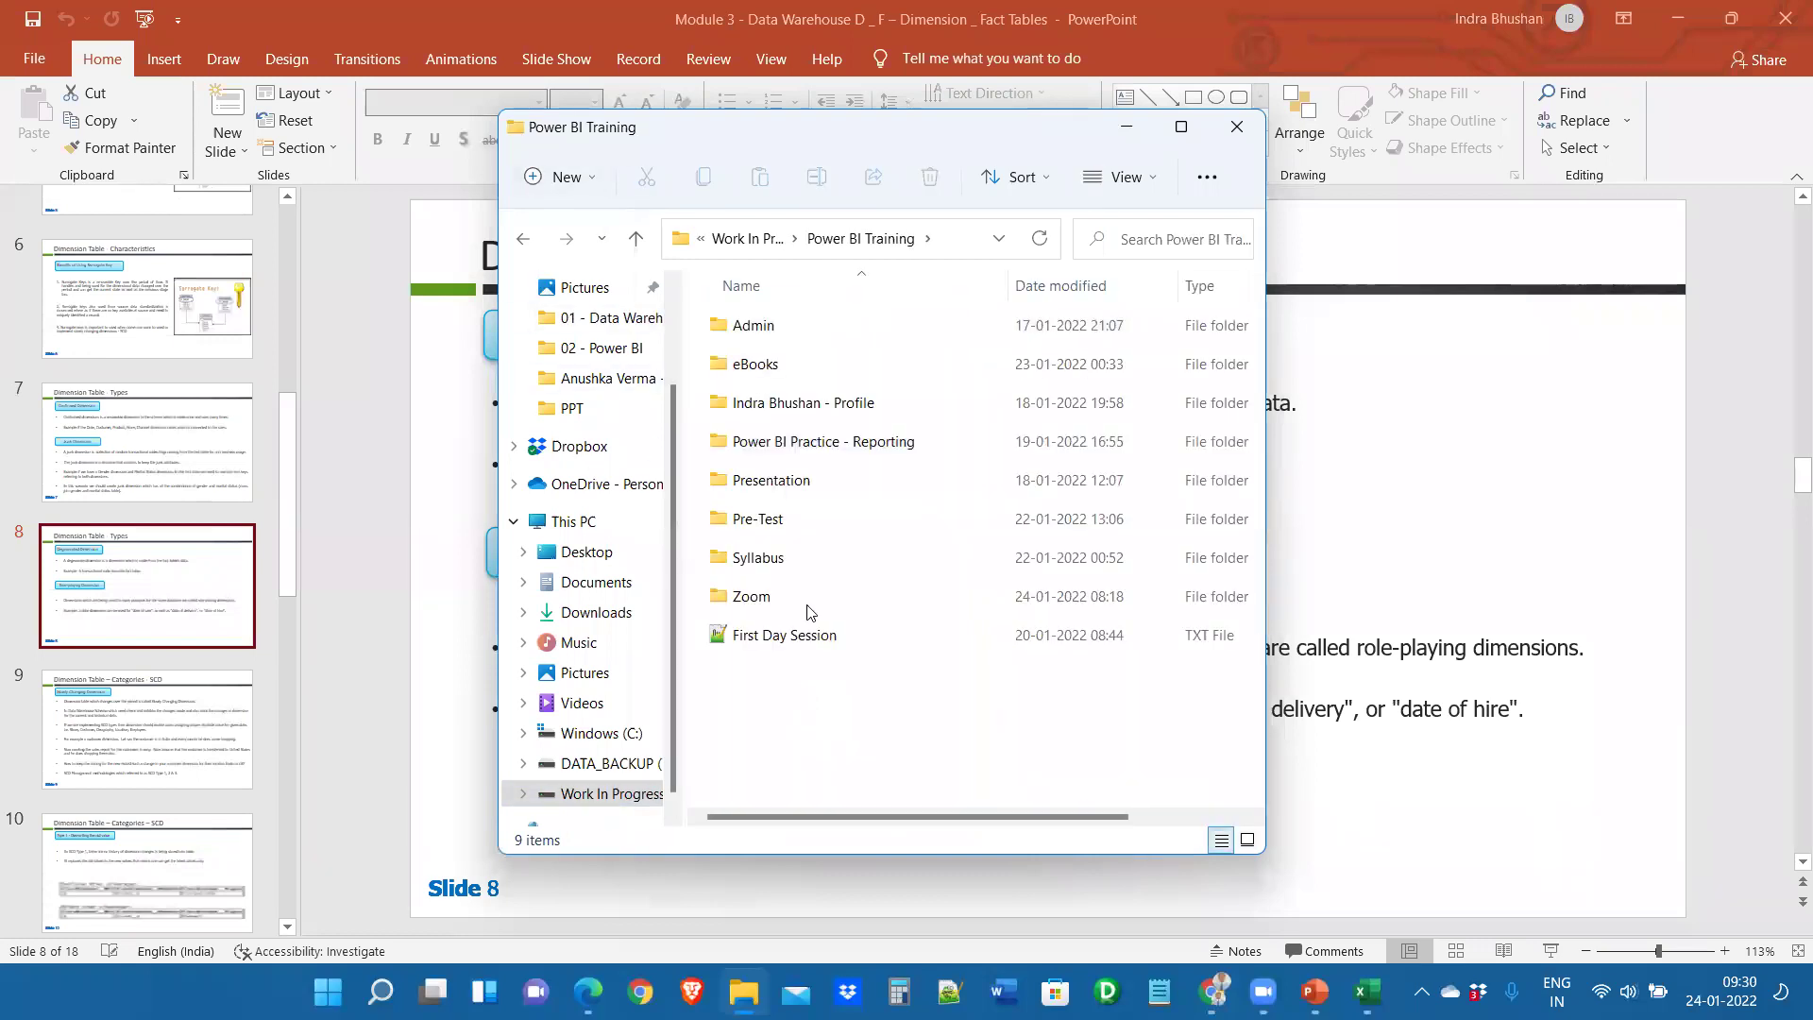
{"action": "left_click", "coordinate": [741, 247]}
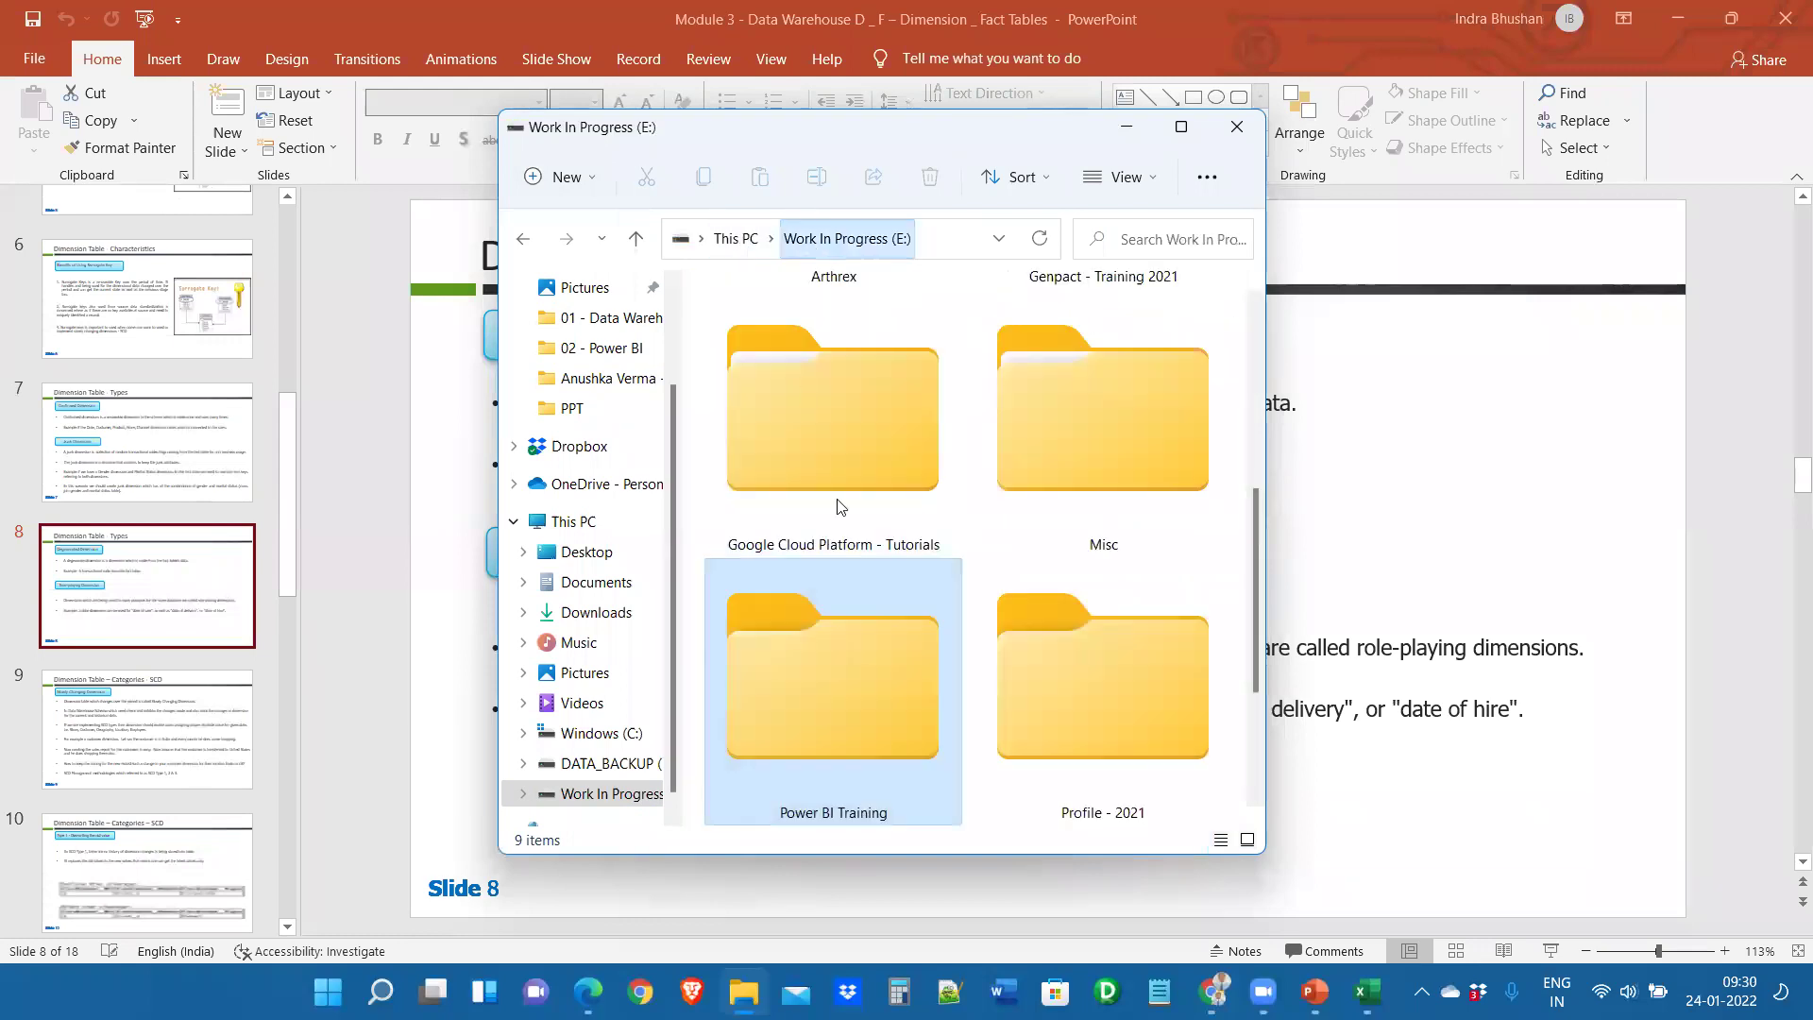
{"action": "scroll", "coordinate": [918, 687], "scroll_direction": "down", "scroll_amount": 2}
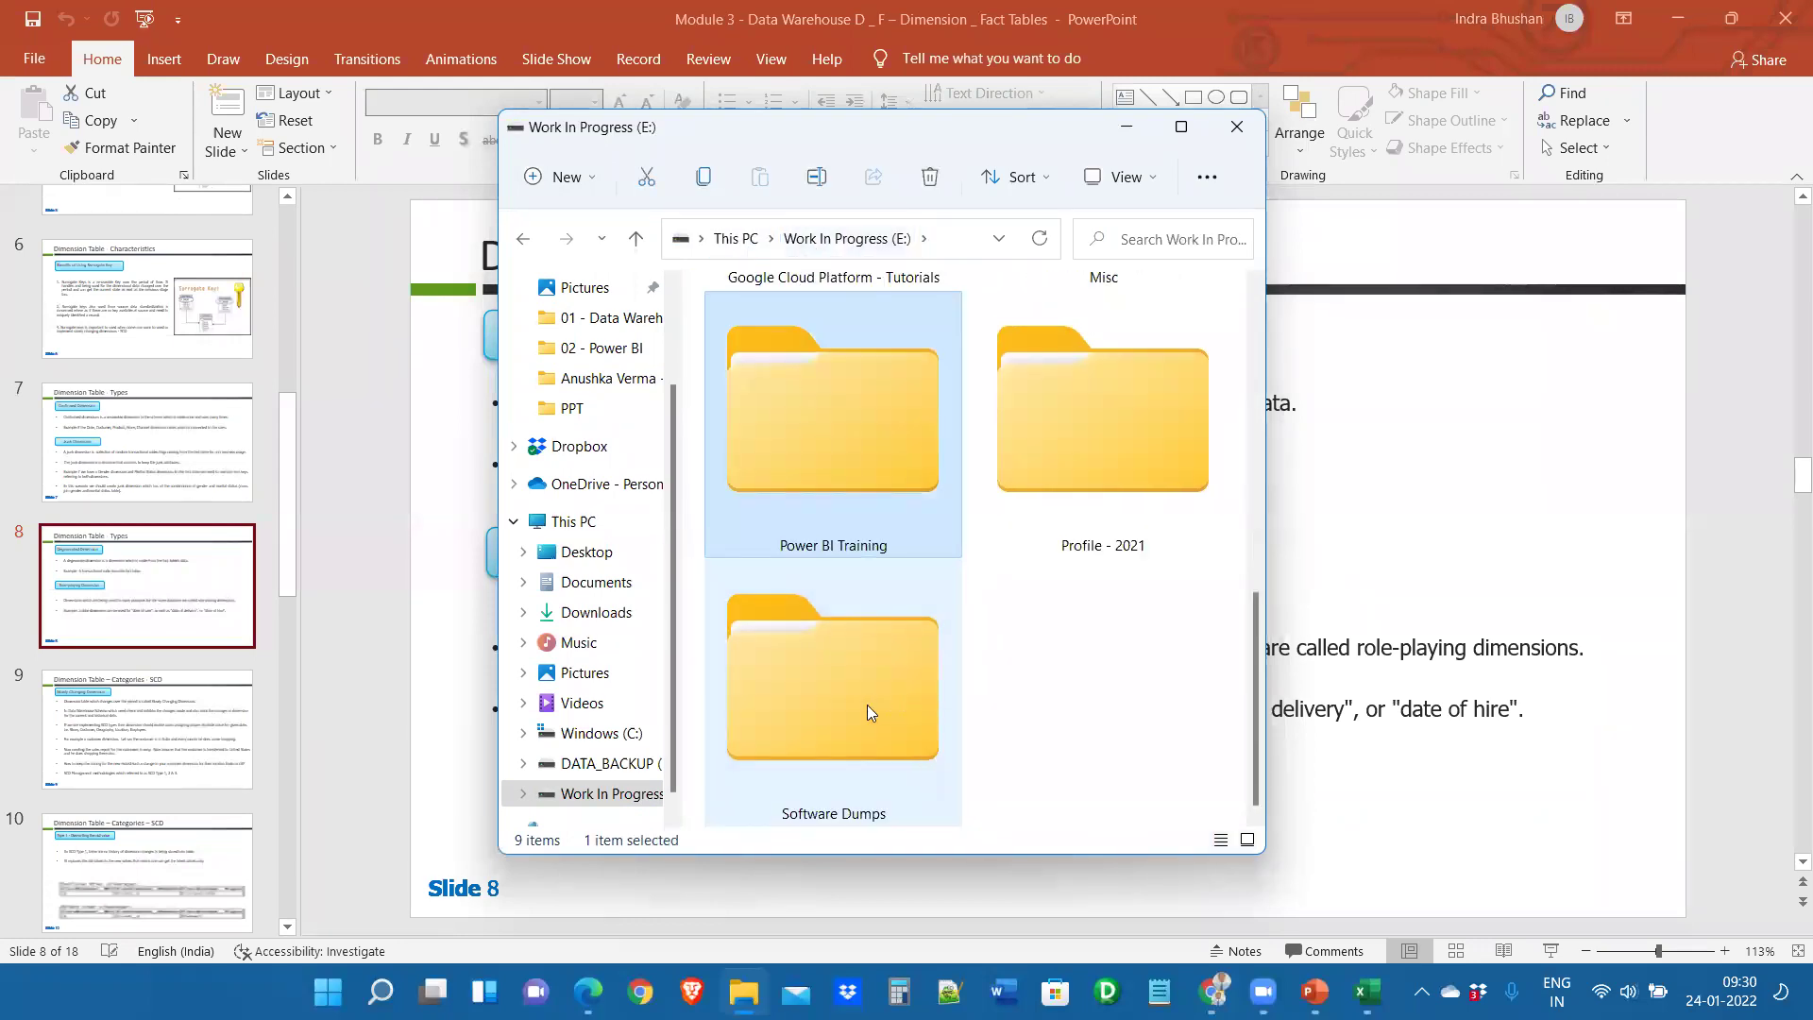
{"action": "scroll", "coordinate": [867, 704], "scroll_direction": "up", "scroll_amount": 3}
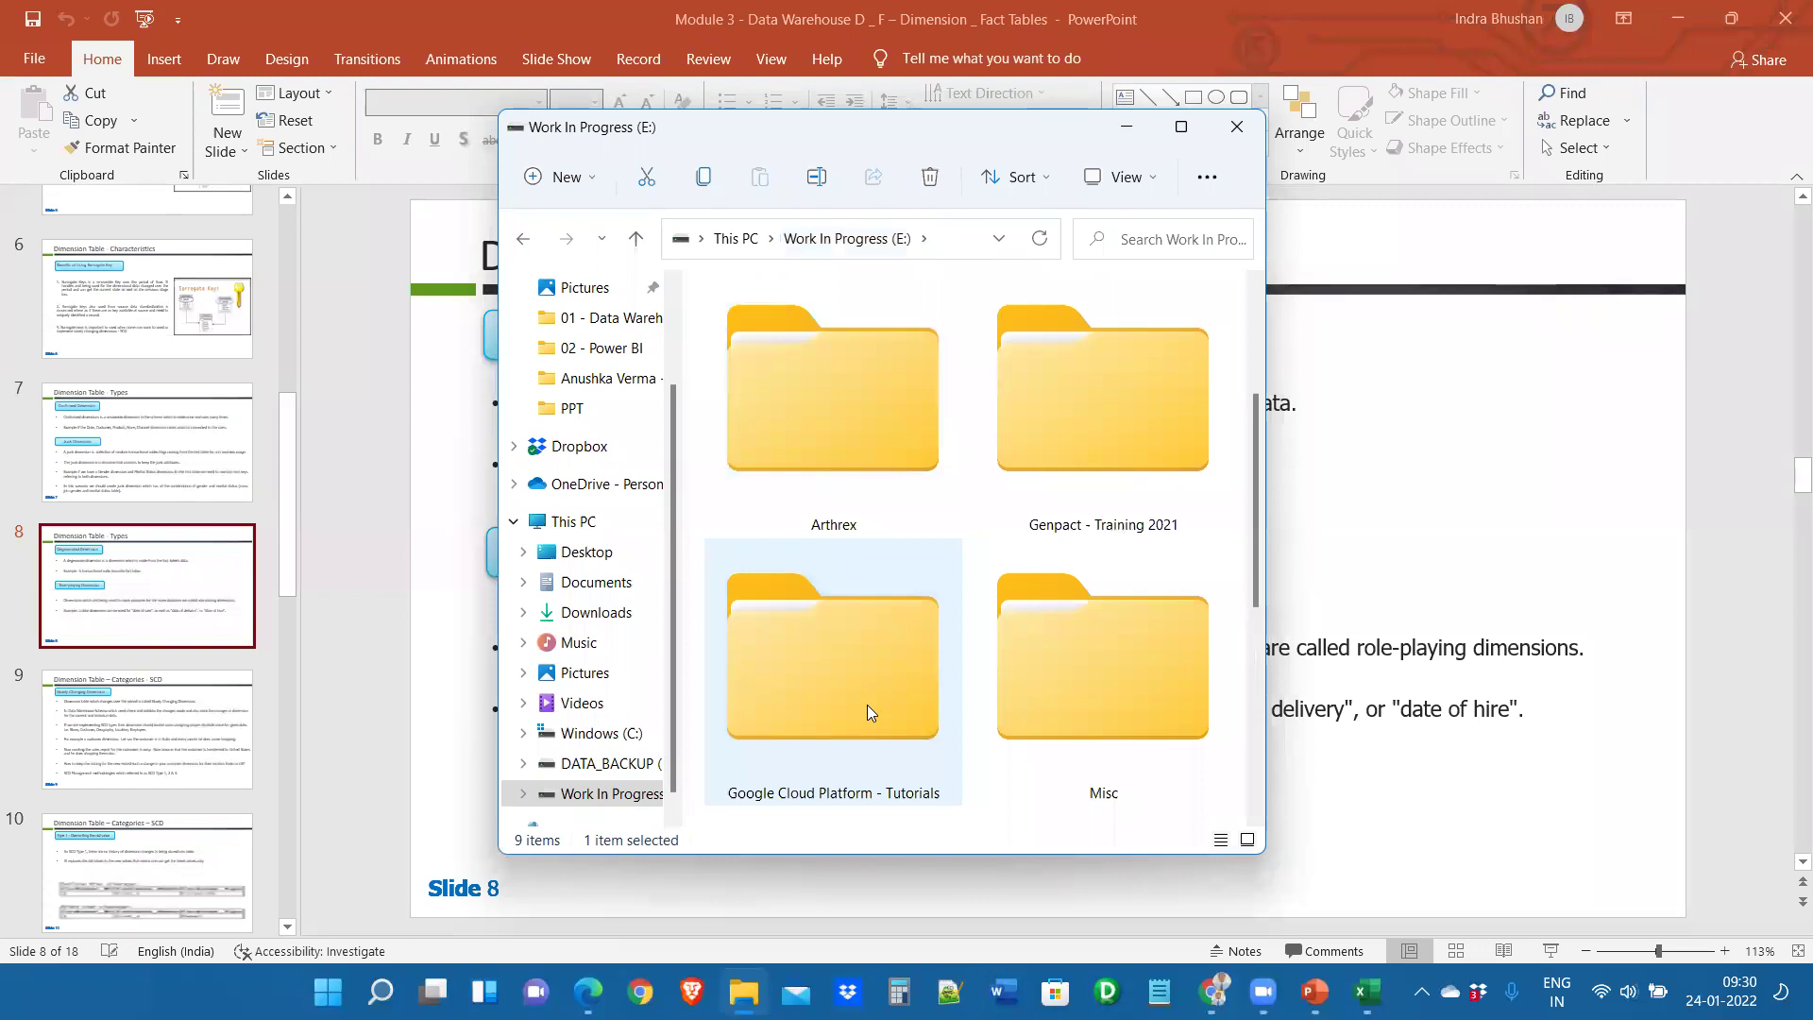
{"action": "scroll", "coordinate": [867, 705], "scroll_direction": "up", "scroll_amount": 2}
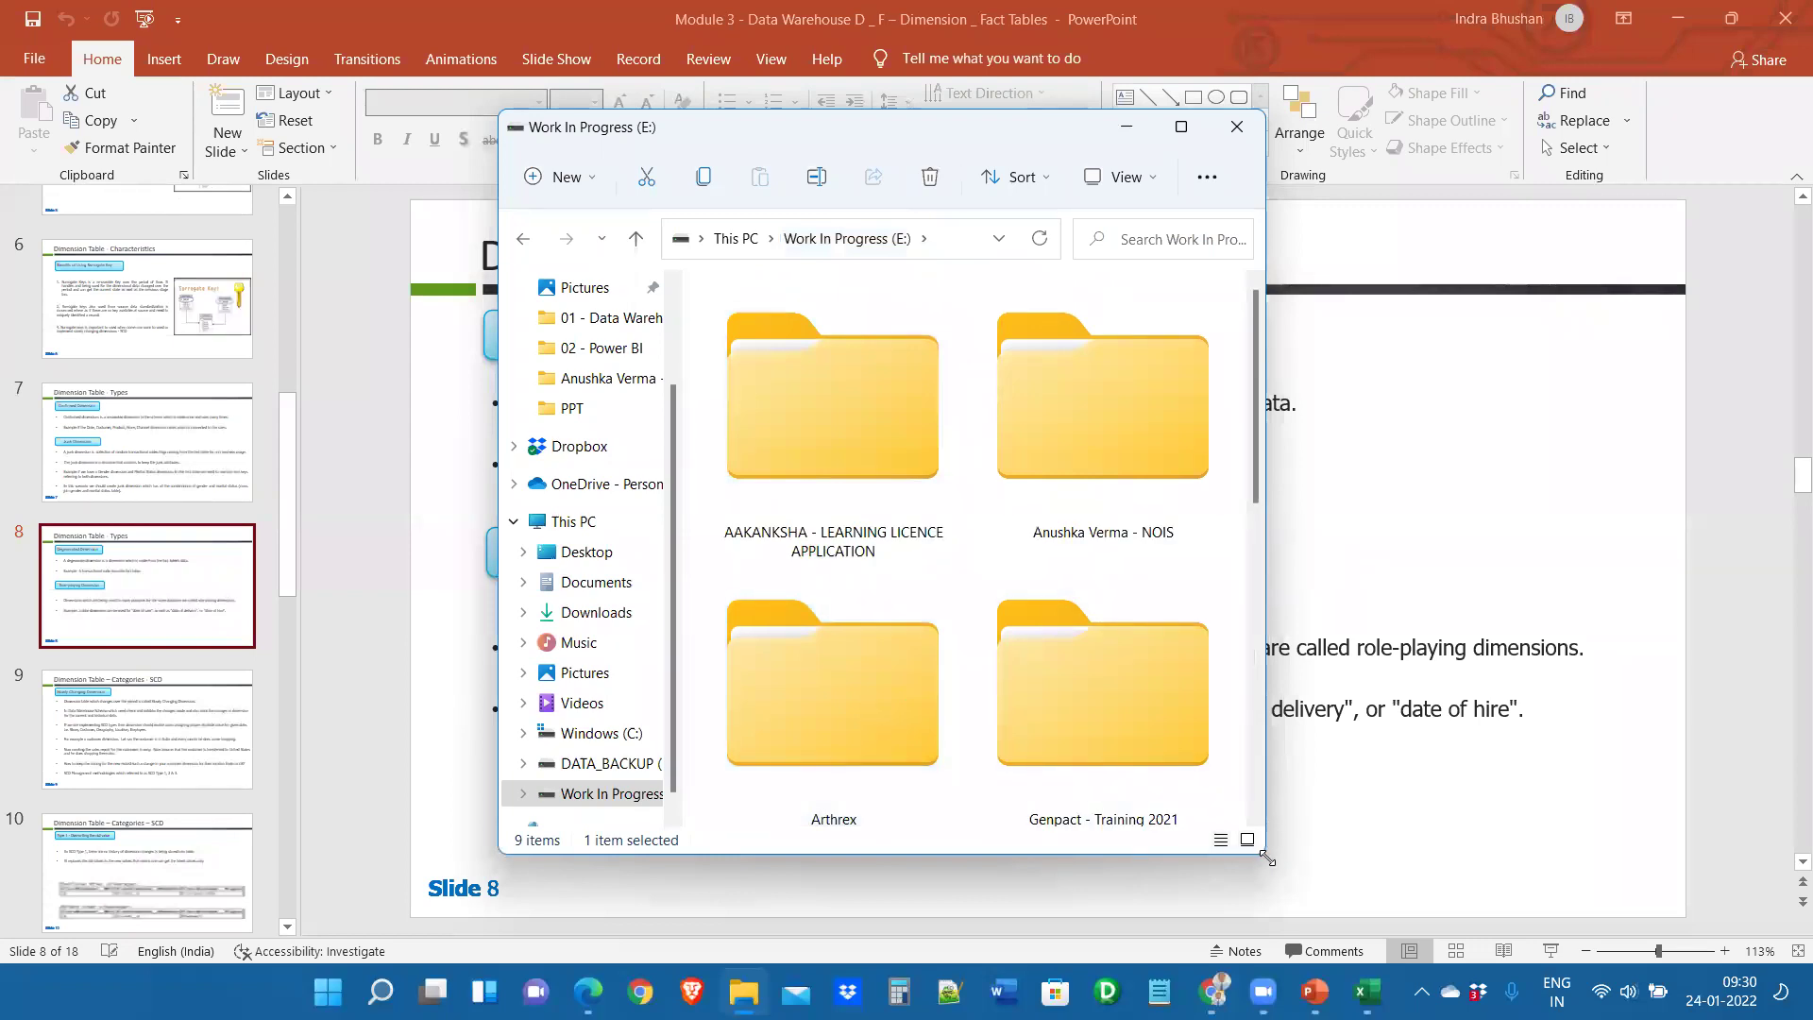
Enlarge the File Explorer window and open the Data-Sheet workbook from the Downloads folder
{"action": "left_click_drag", "start_coordinate": [1266, 857], "coordinate": [1547, 890]}
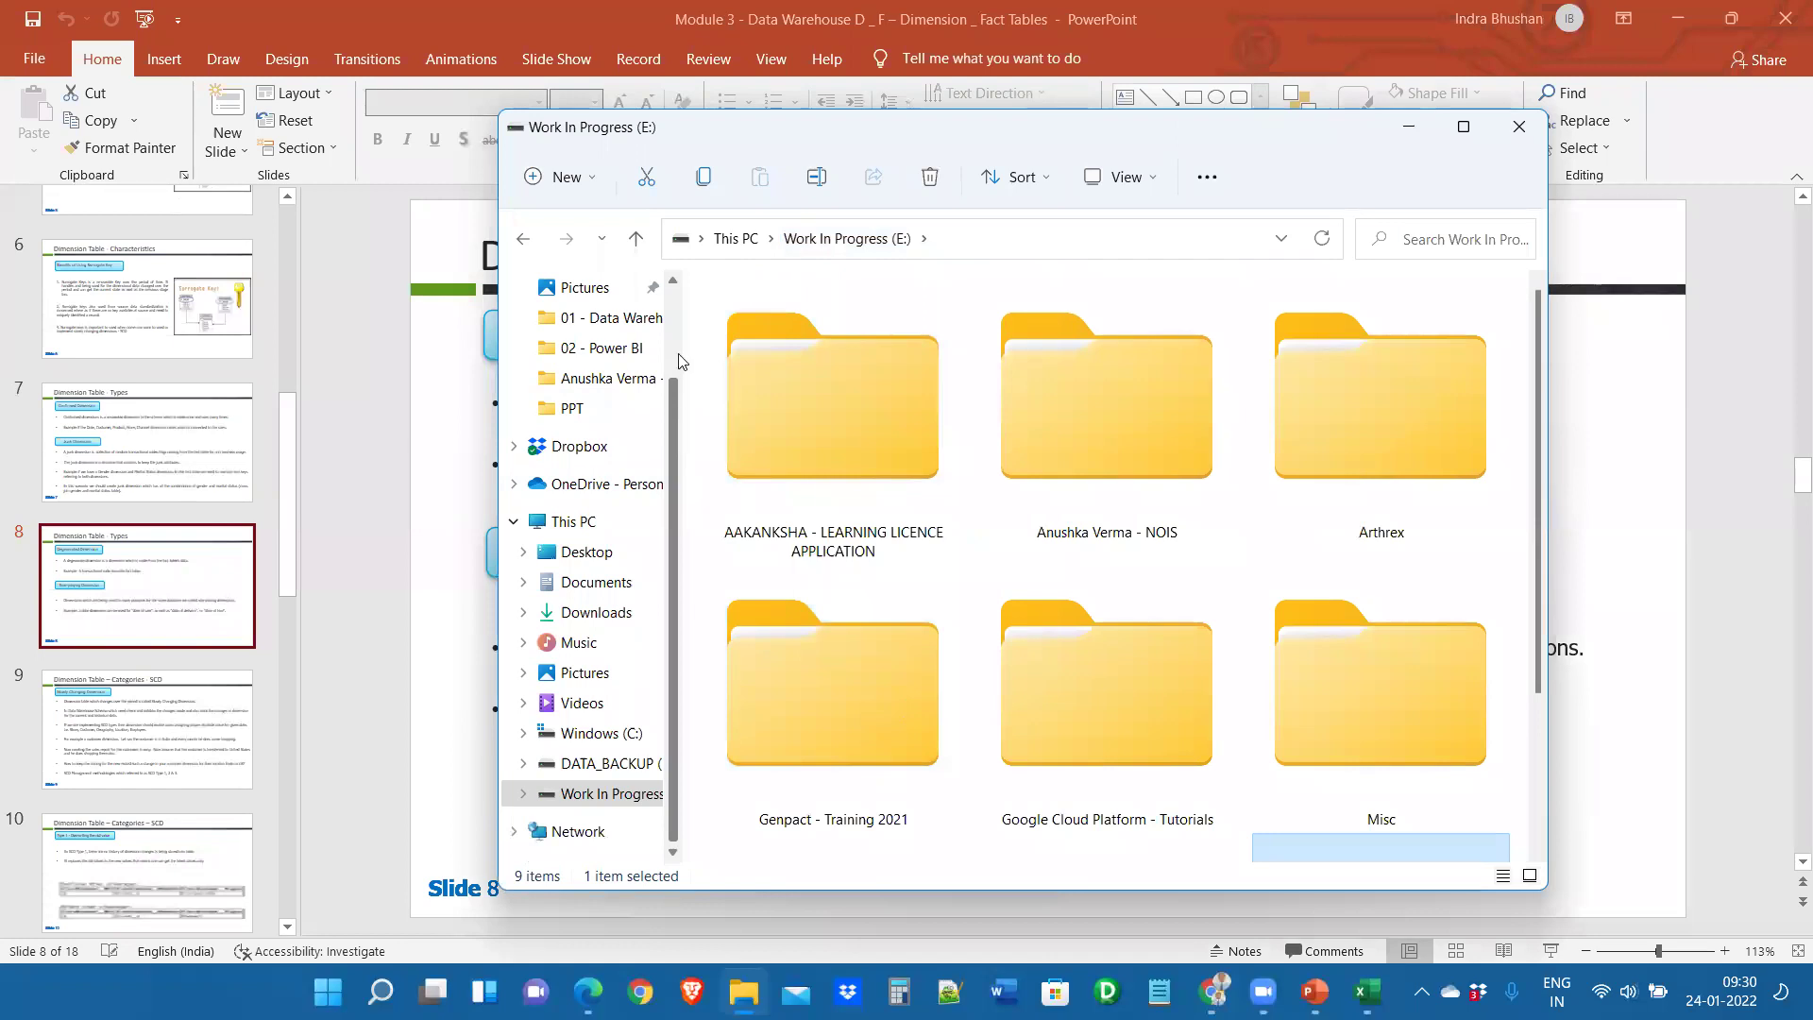
{"action": "scroll", "coordinate": [678, 351], "scroll_direction": "up", "scroll_amount": 1}
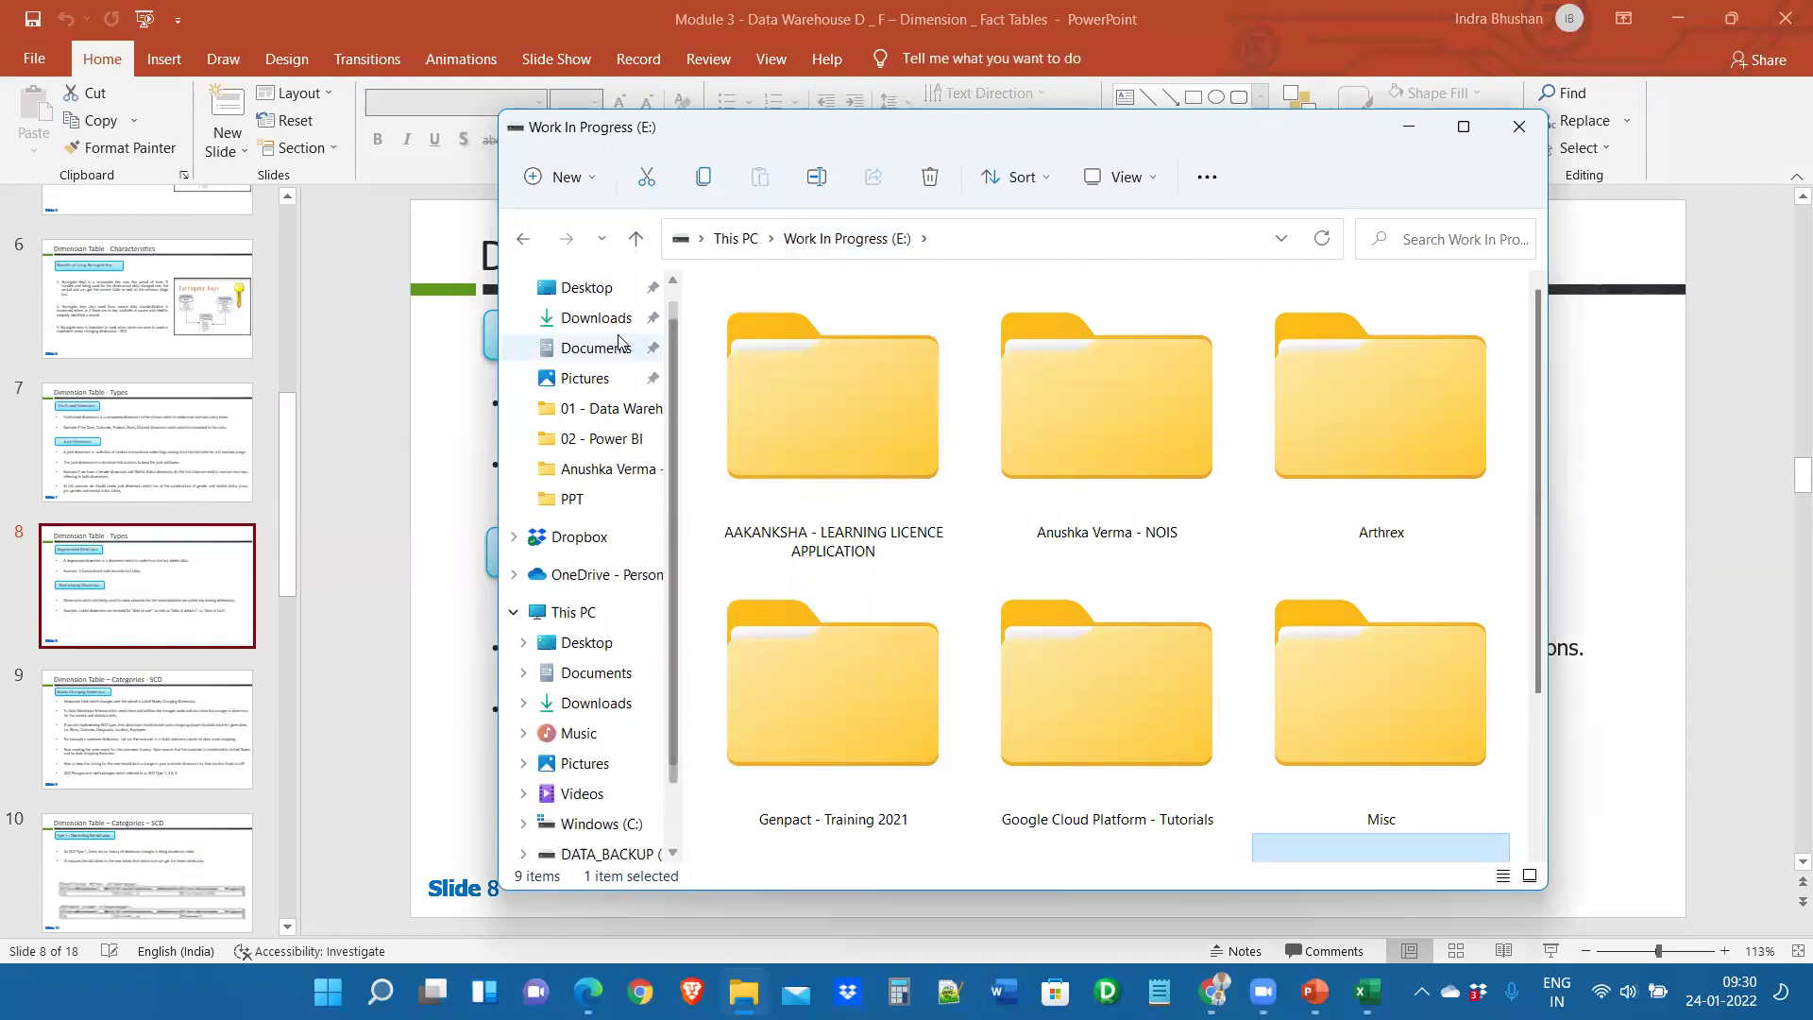
{"action": "left_click", "coordinate": [612, 320]}
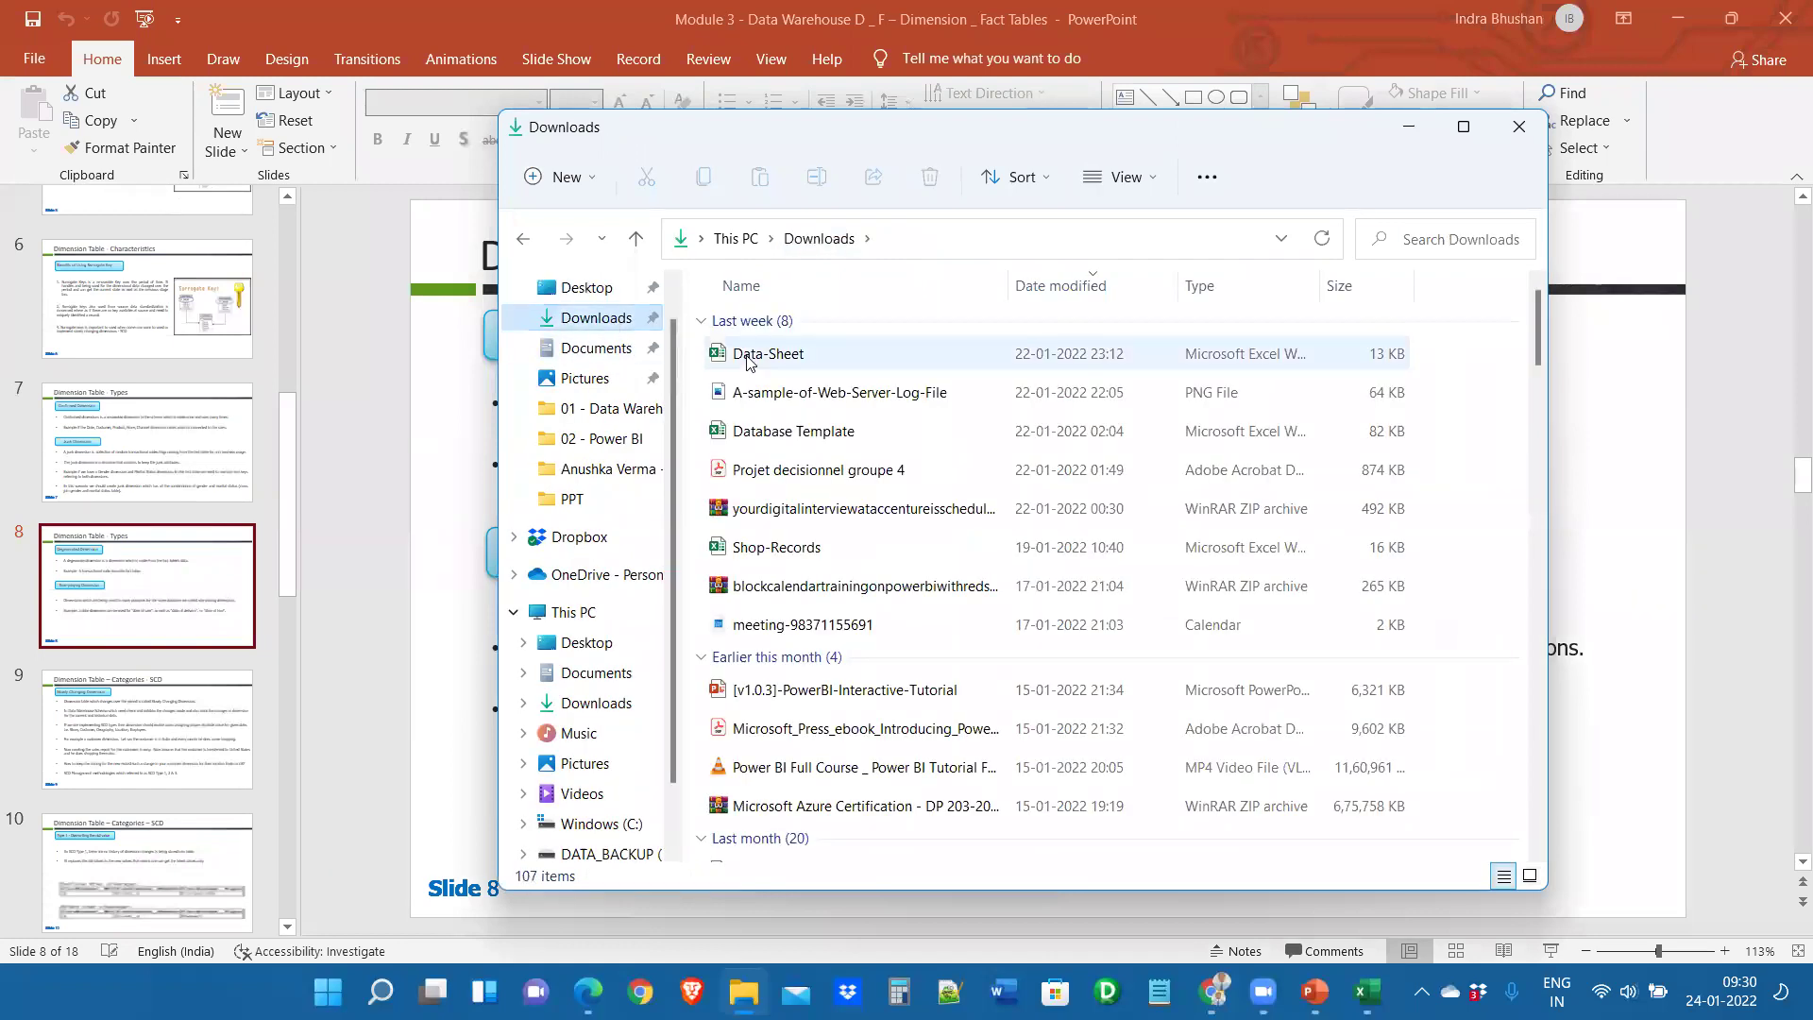
{"action": "double_click", "coordinate": [752, 356]}
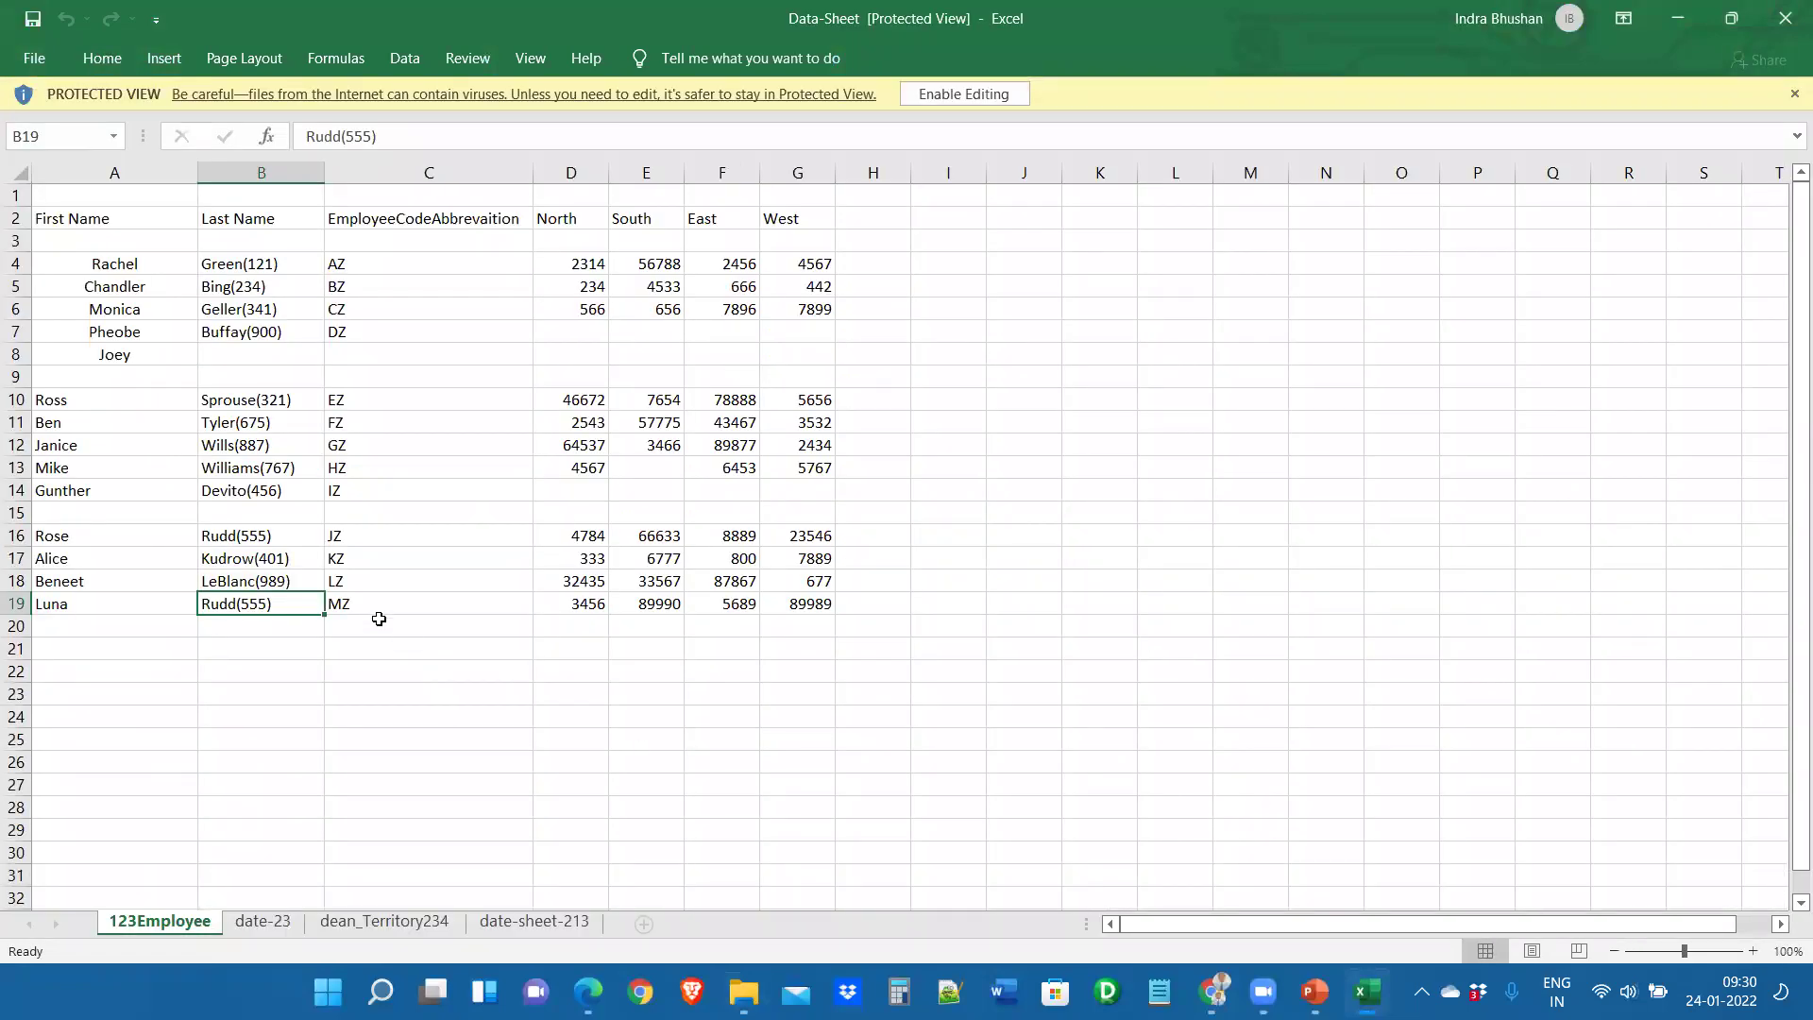
Examine the 123Employee table and look through the date-23, date-sheet-213 and dean_Territory234 sheets, returning to 123Employee
{"action": "left_click_drag", "start_coordinate": [94, 224], "coordinate": [907, 607]}
{"action": "left_click", "coordinate": [615, 724]}
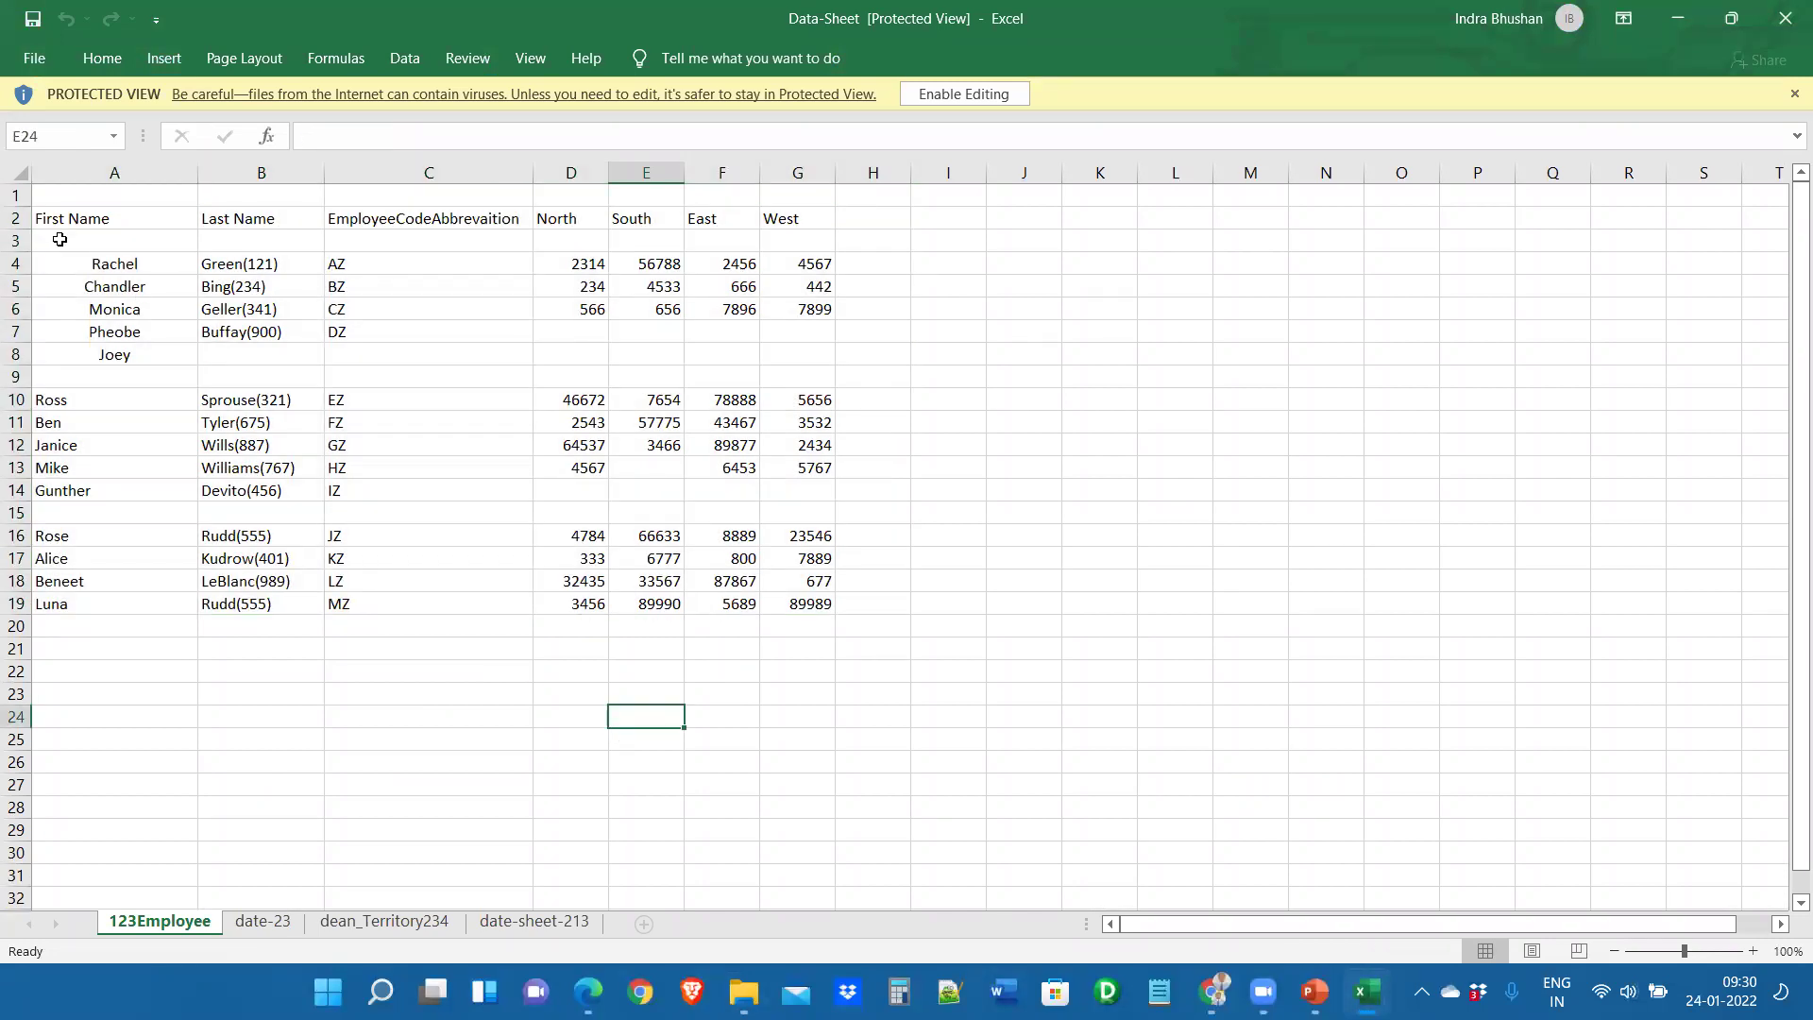
{"action": "left_click_drag", "start_coordinate": [52, 228], "coordinate": [811, 643]}
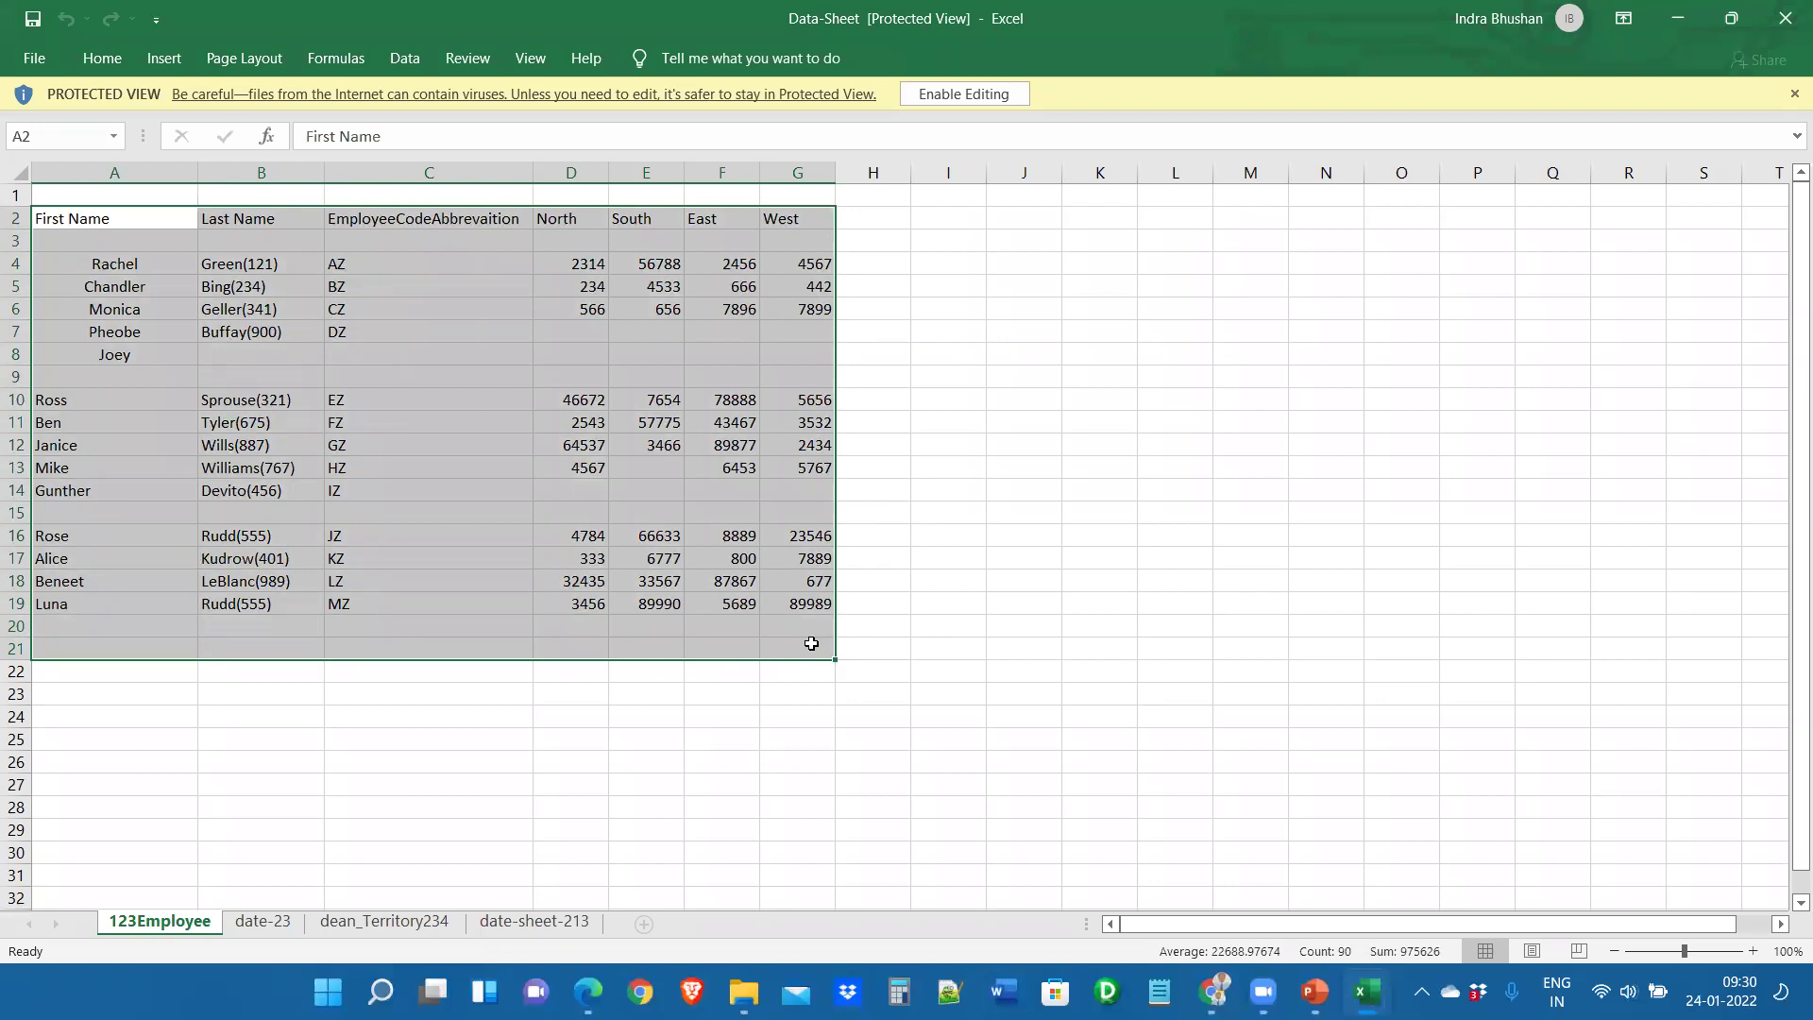
{"action": "left_click", "coordinate": [269, 912]}
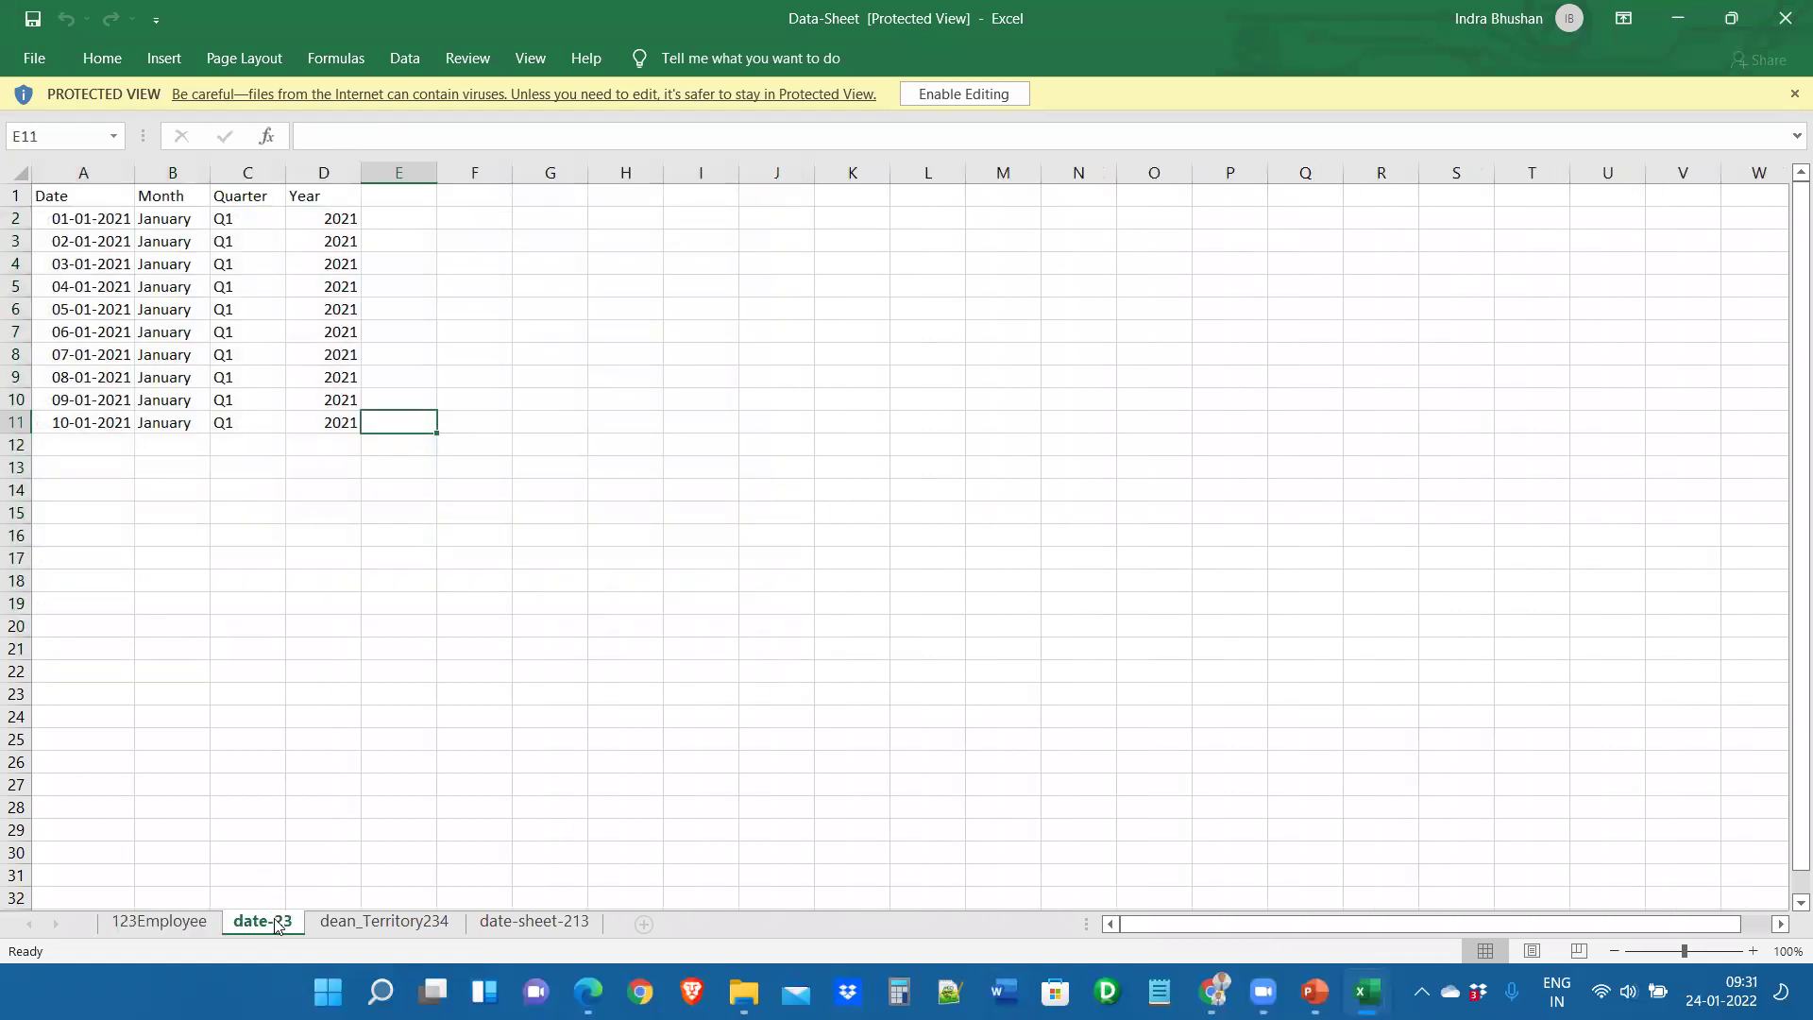
{"action": "left_click", "coordinate": [525, 929]}
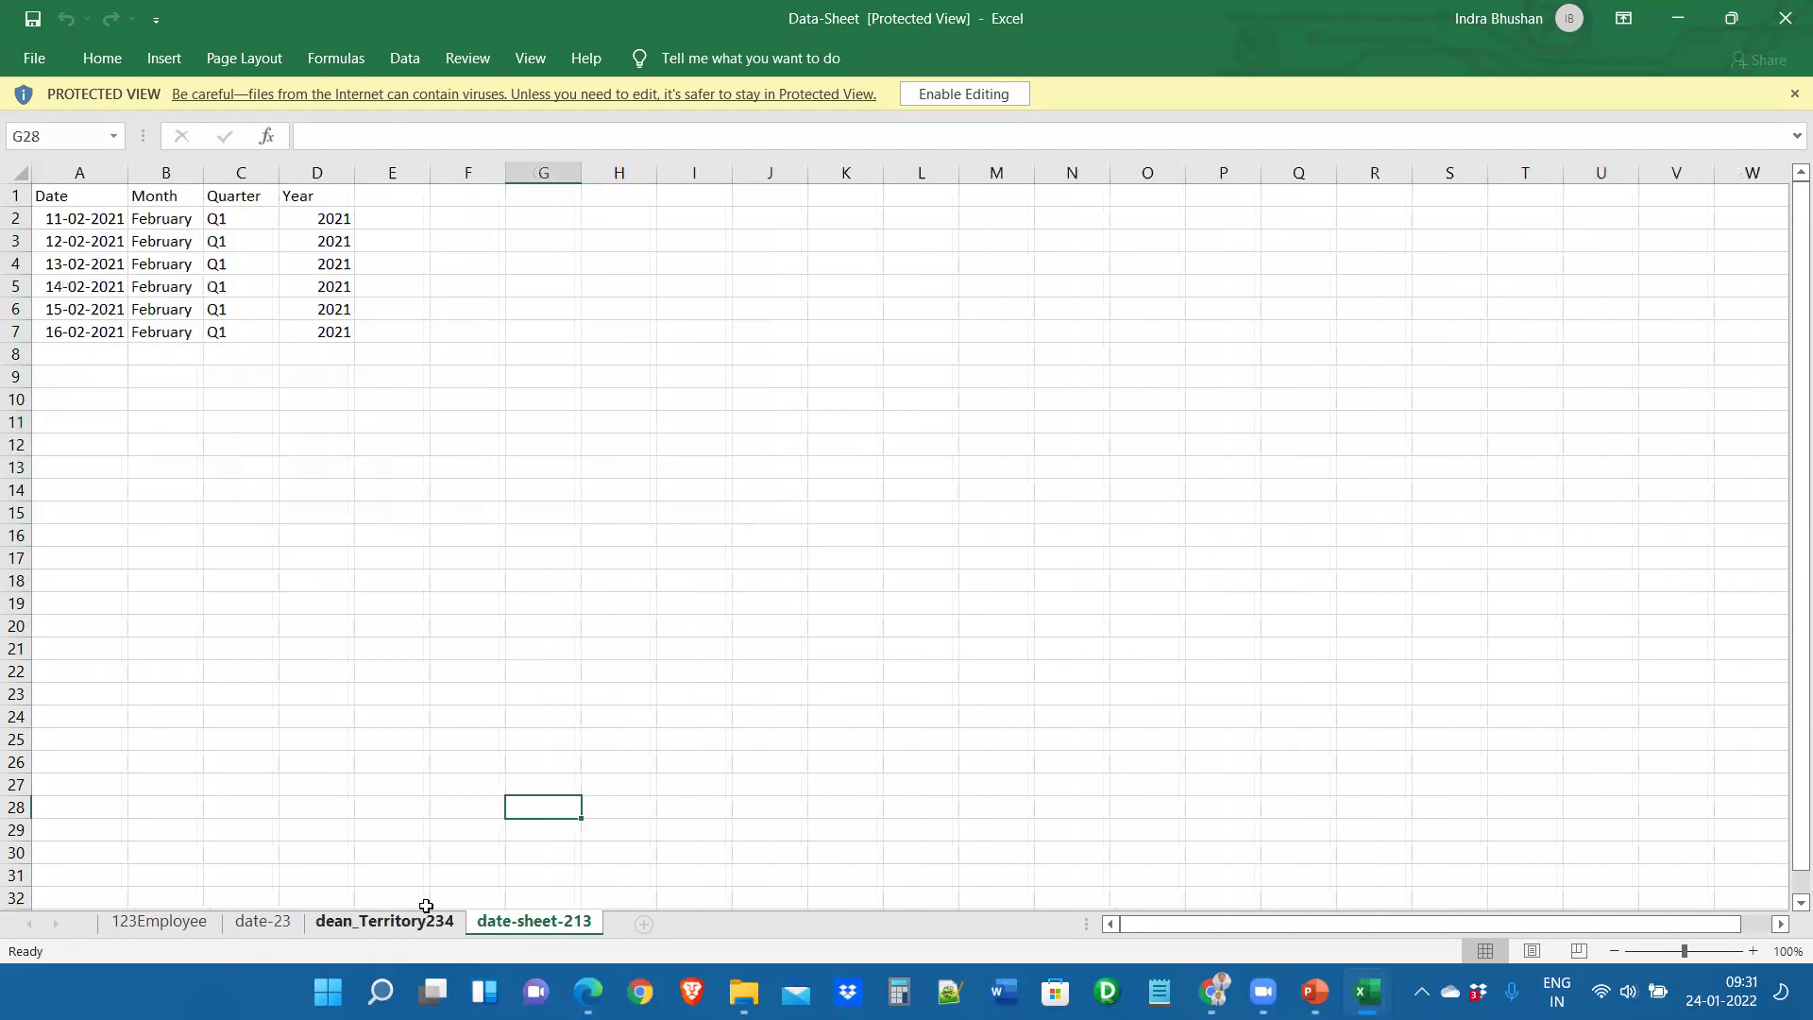
{"action": "left_click", "coordinate": [389, 927]}
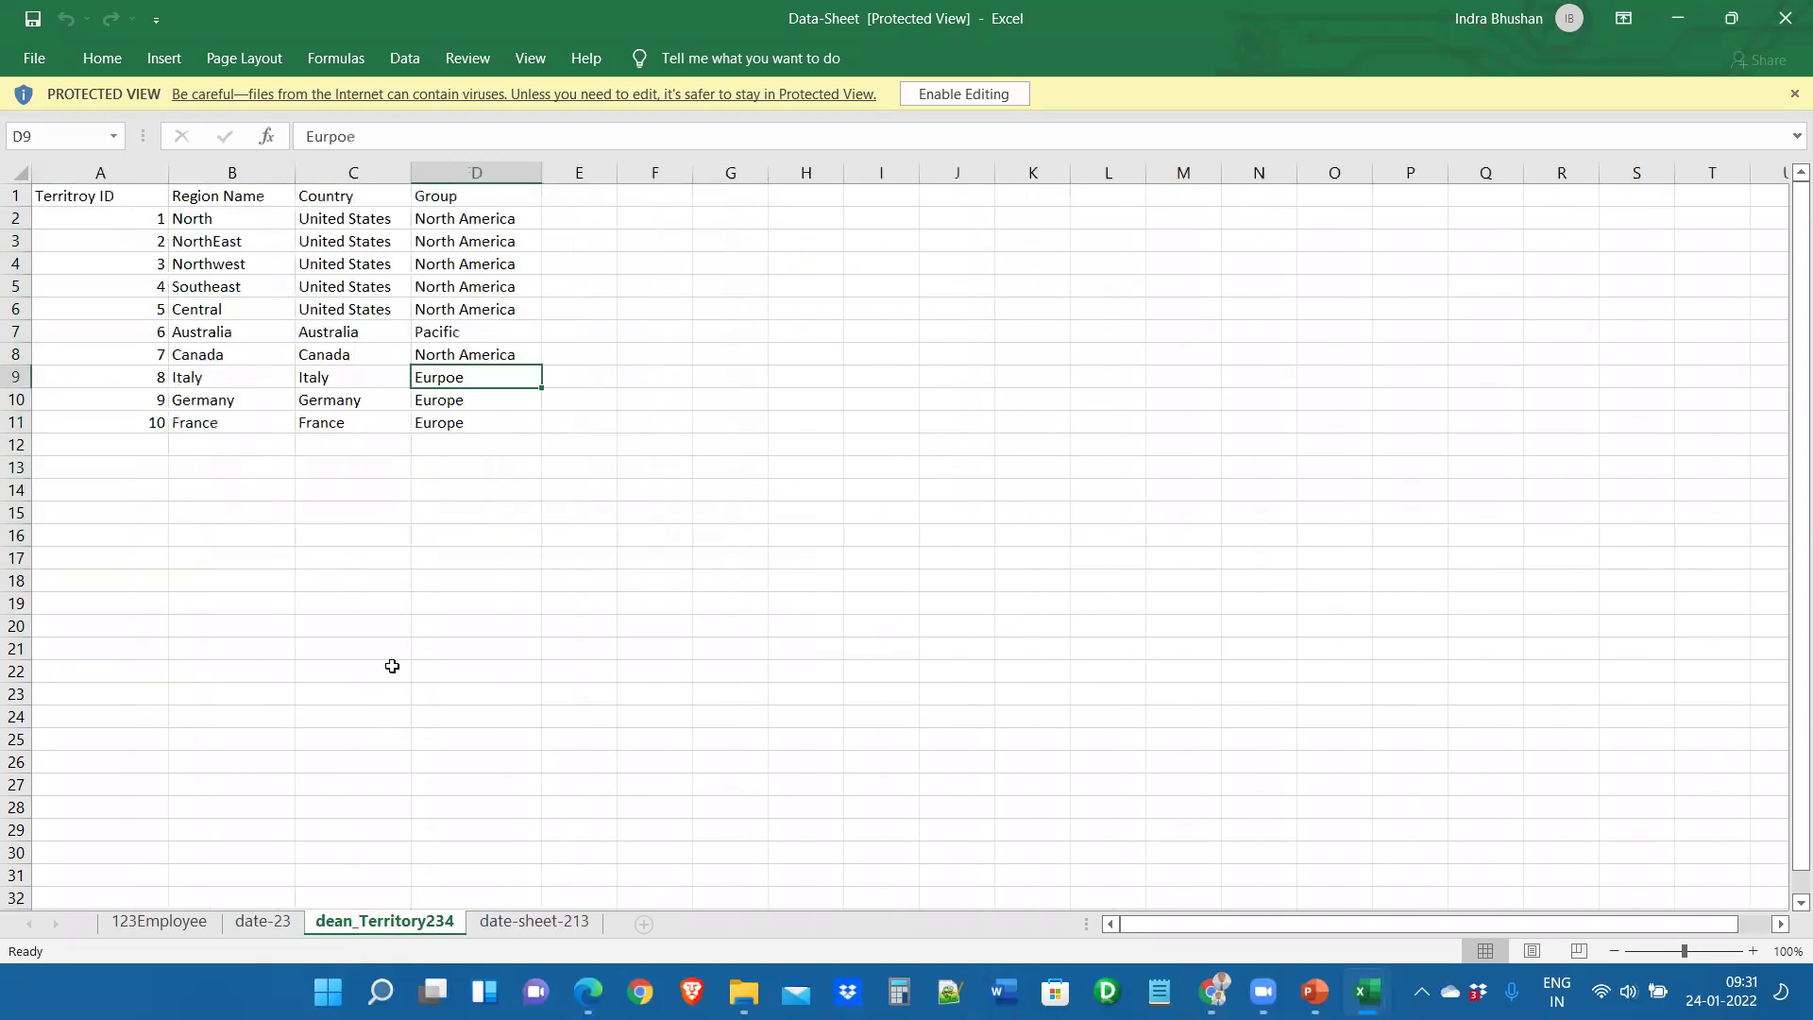
{"action": "left_click", "coordinate": [263, 925]}
{"action": "left_click", "coordinate": [186, 929]}
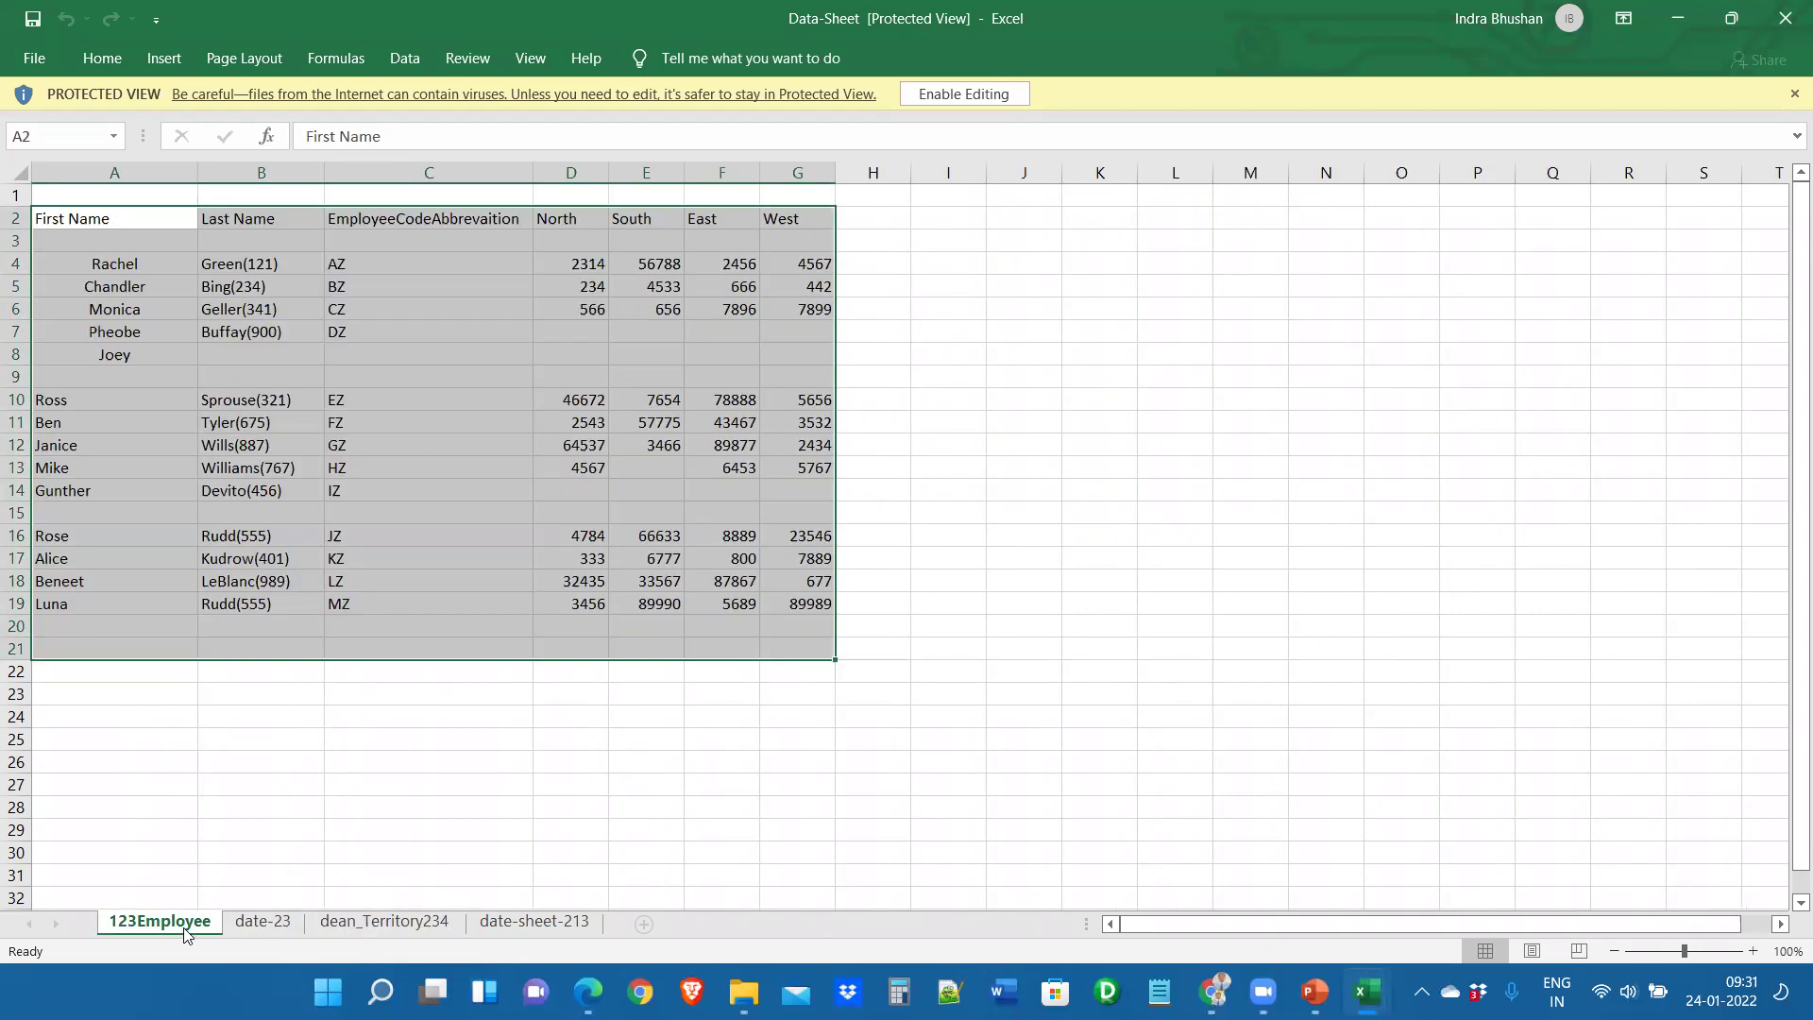
Examine the whole 123Employee table and the sales figures under North, South, East and West
{"action": "left_click", "coordinate": [554, 788]}
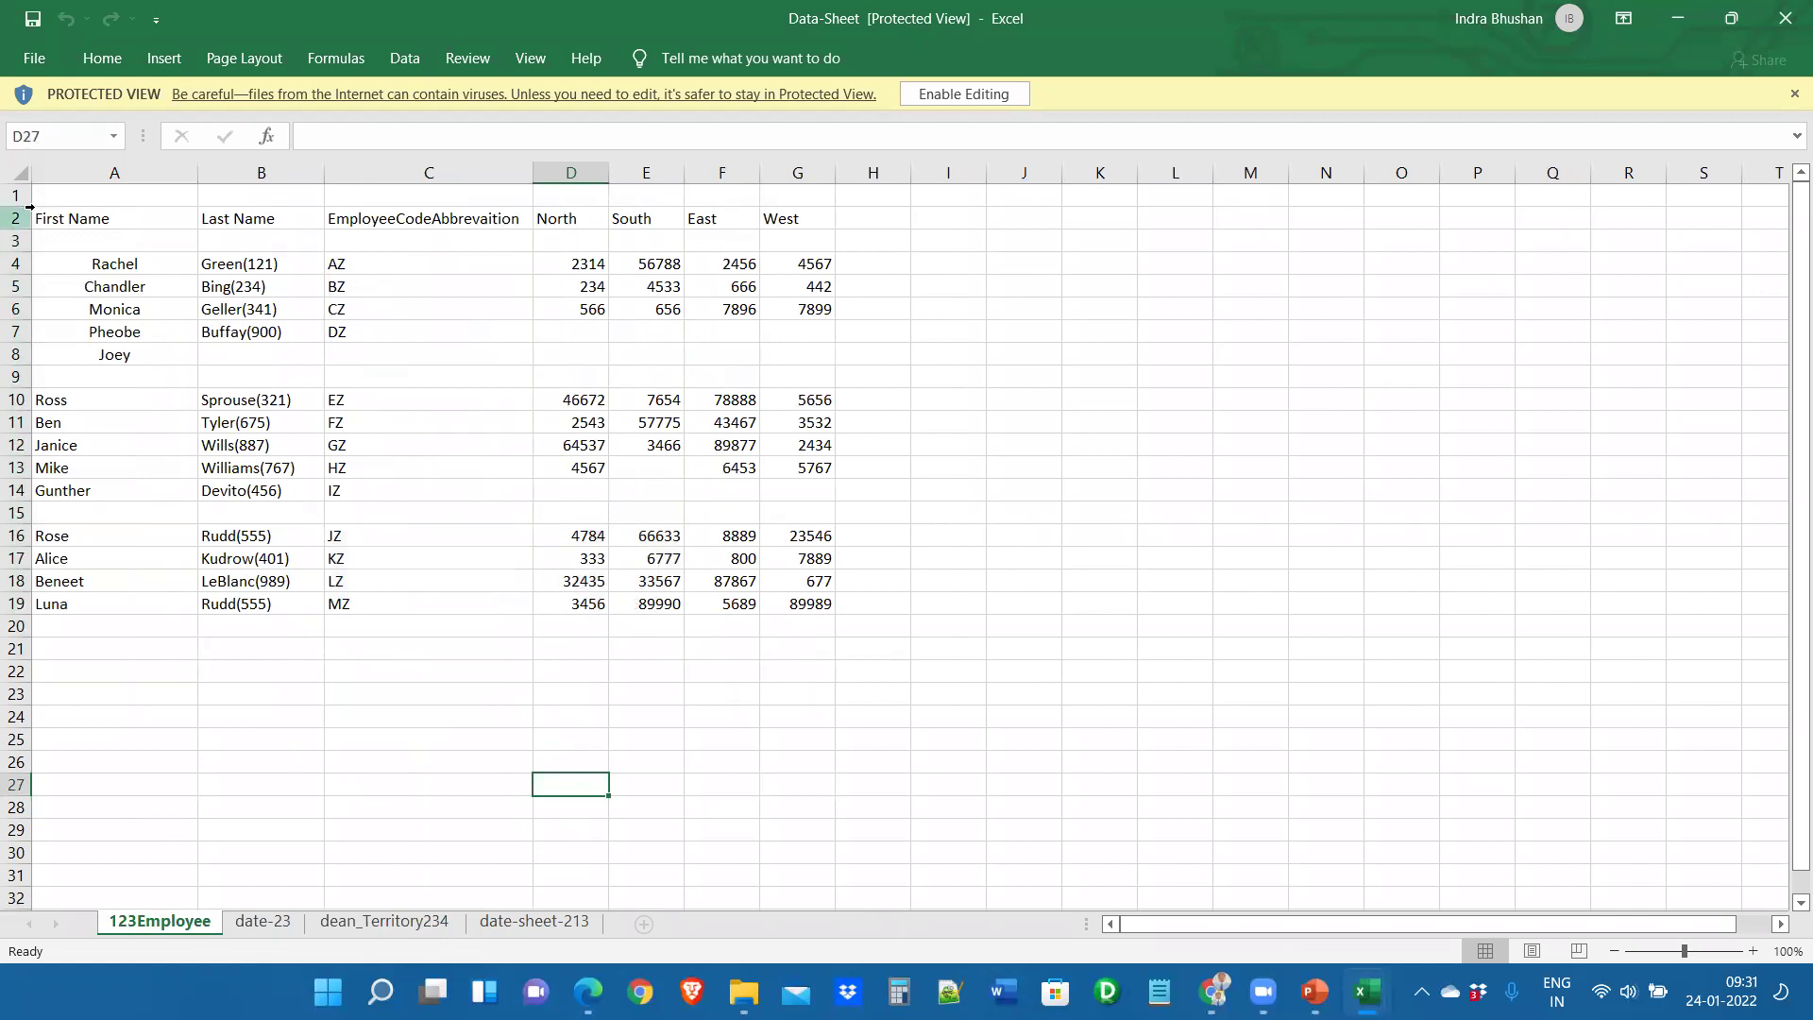
{"action": "left_click_drag", "start_coordinate": [52, 214], "coordinate": [823, 611]}
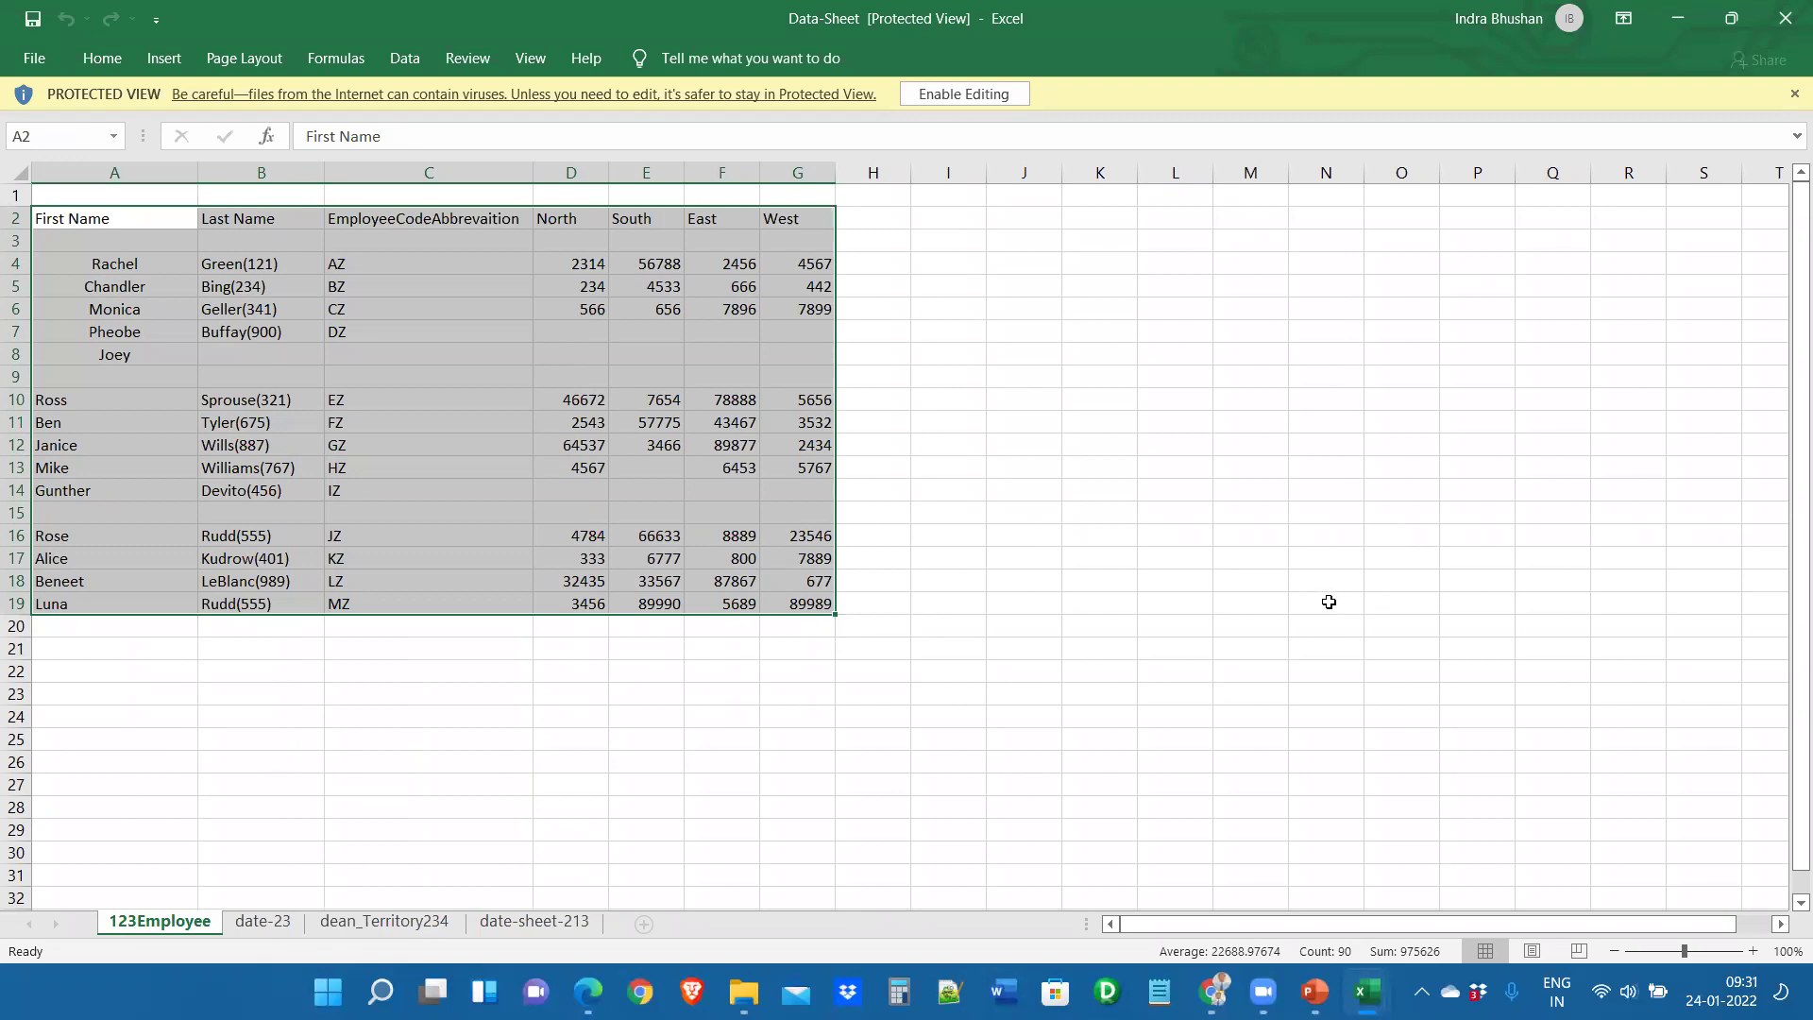
{"action": "left_click", "coordinate": [1337, 624]}
{"action": "left_click_drag", "start_coordinate": [574, 265], "coordinate": [807, 593]}
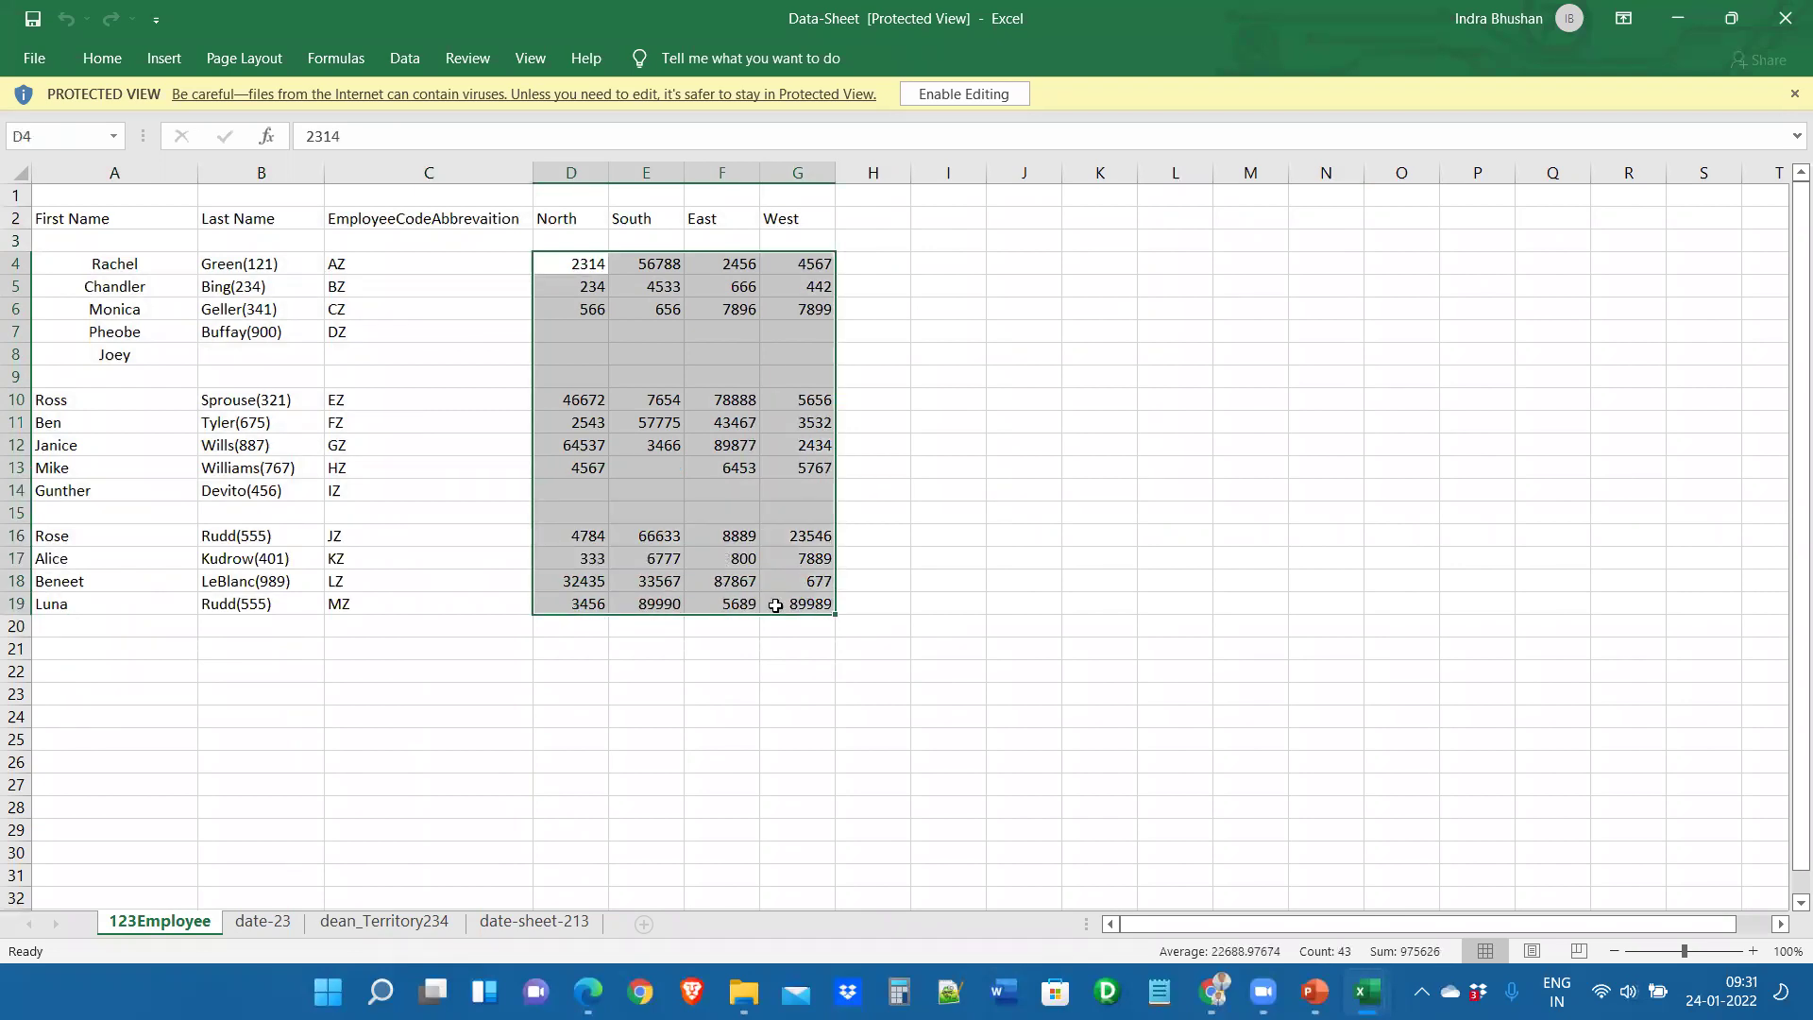
{"action": "left_click", "coordinate": [727, 538]}
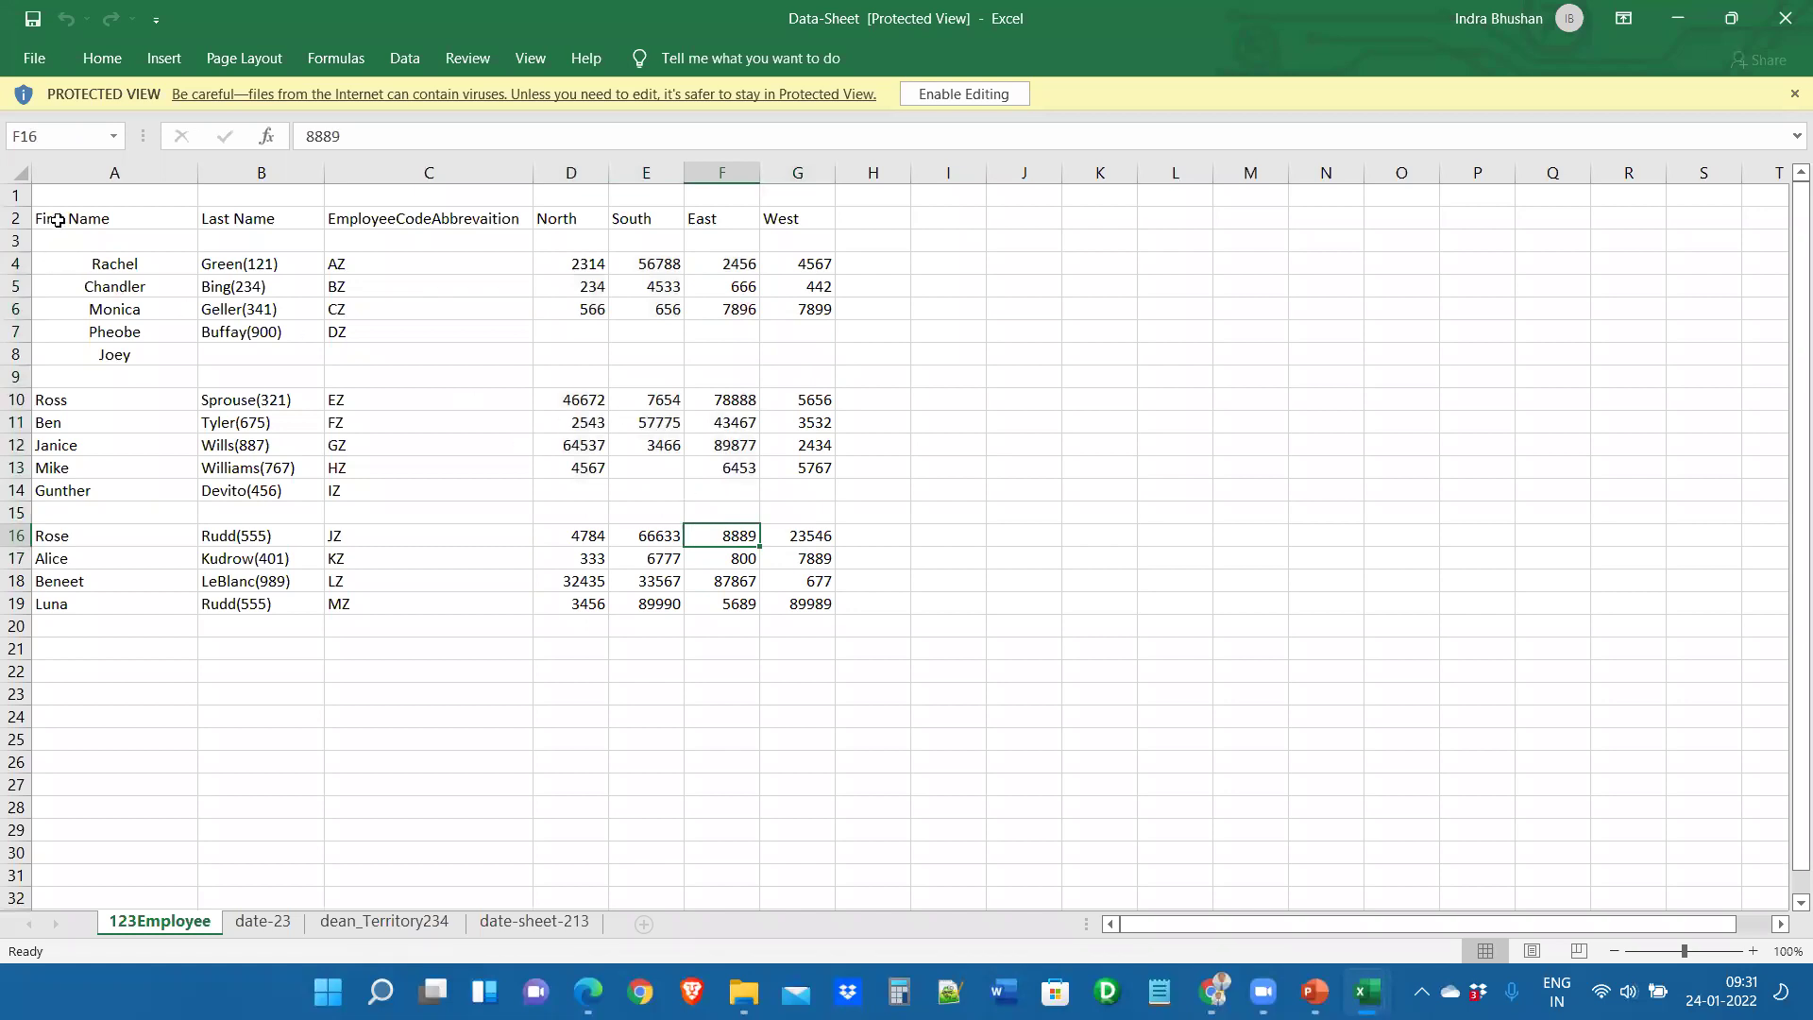
{"action": "left_click_drag", "start_coordinate": [59, 218], "coordinate": [790, 592]}
{"action": "left_click", "coordinate": [364, 403]}
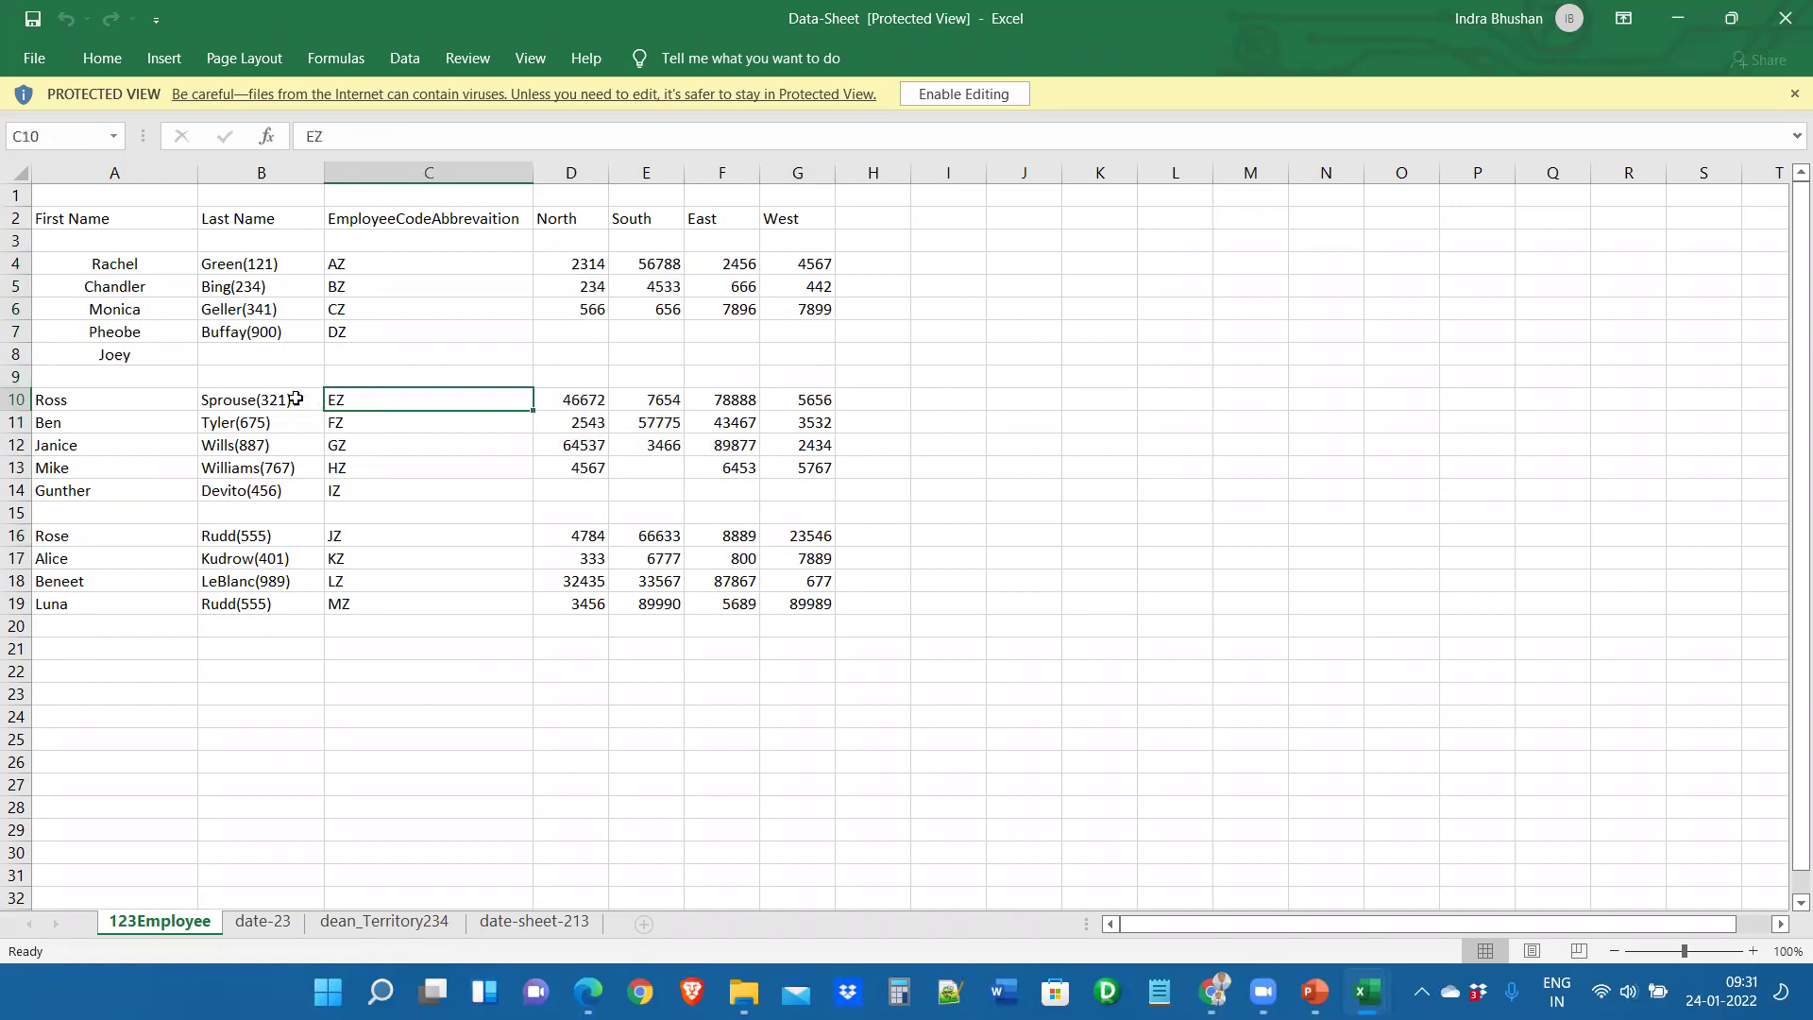
Compare the name and employee code columns with the North, South, East and West headings and figures
{"action": "left_click_drag", "start_coordinate": [88, 212], "coordinate": [371, 593]}
{"action": "left_click_drag", "start_coordinate": [558, 220], "coordinate": [810, 223]}
{"action": "left_click", "coordinate": [804, 268]}
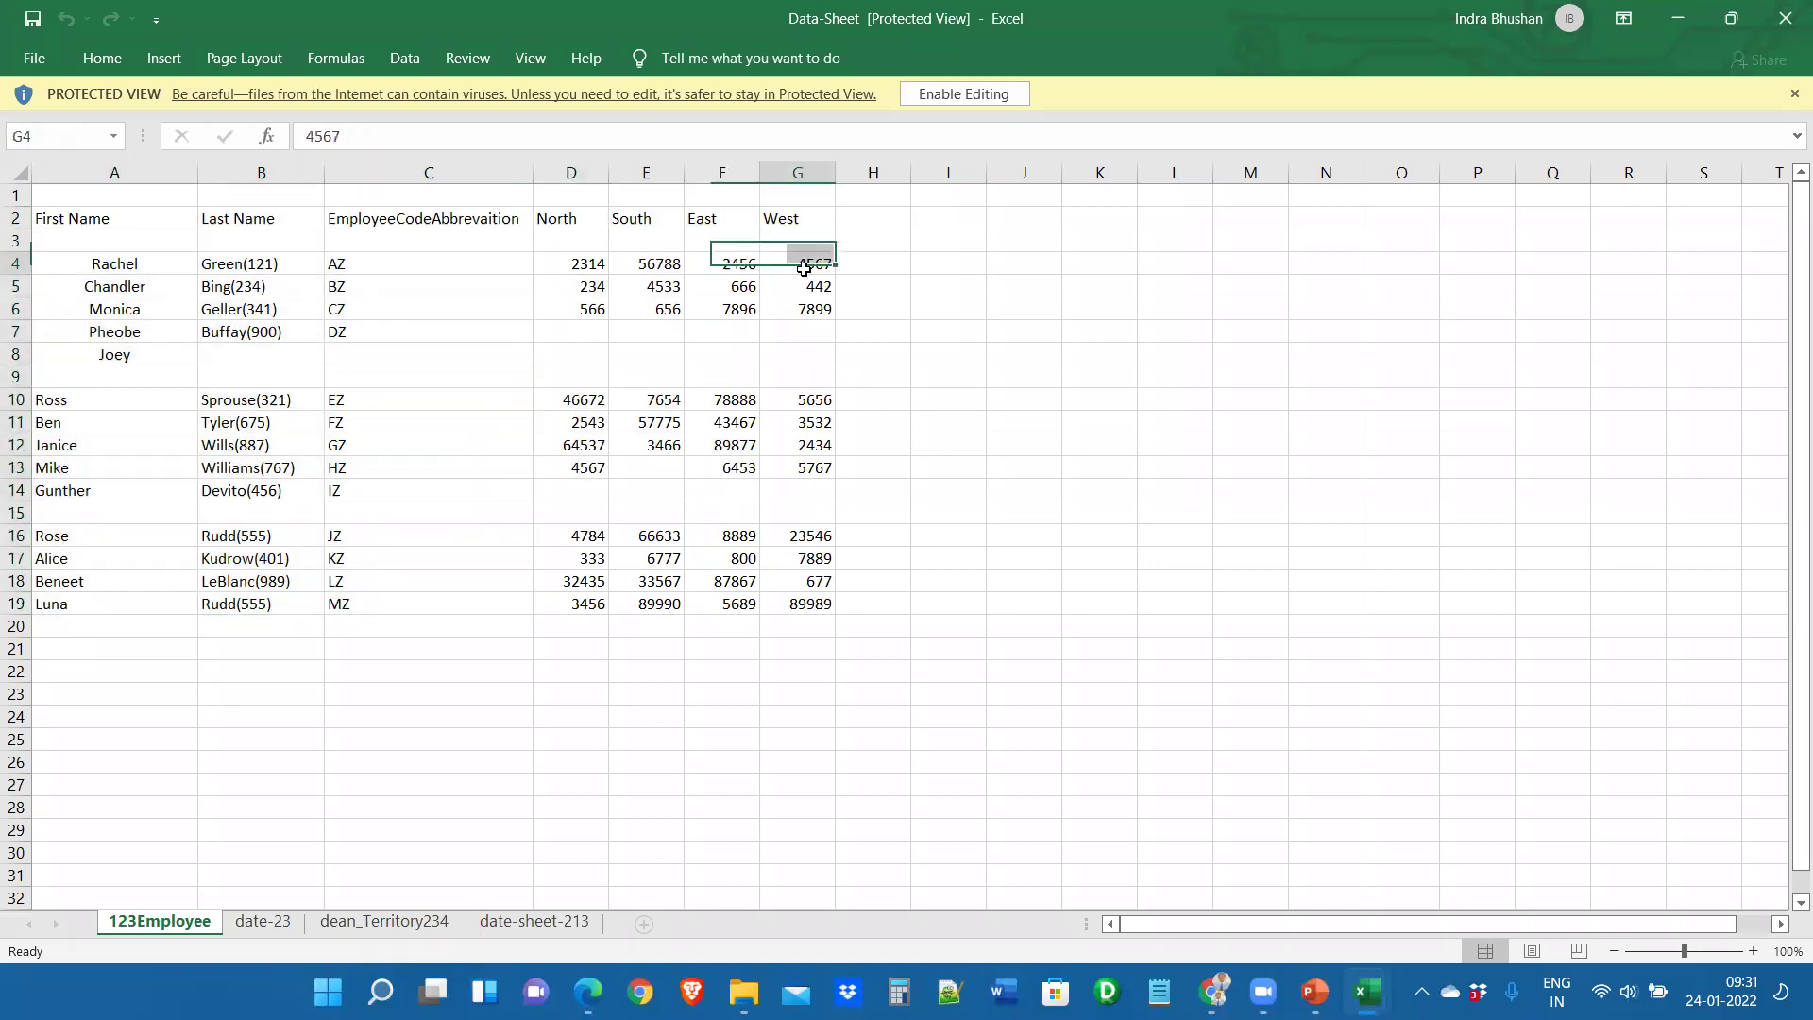
{"action": "left_click", "coordinate": [1242, 449]}
{"action": "left_click_drag", "start_coordinate": [540, 218], "coordinate": [818, 242]}
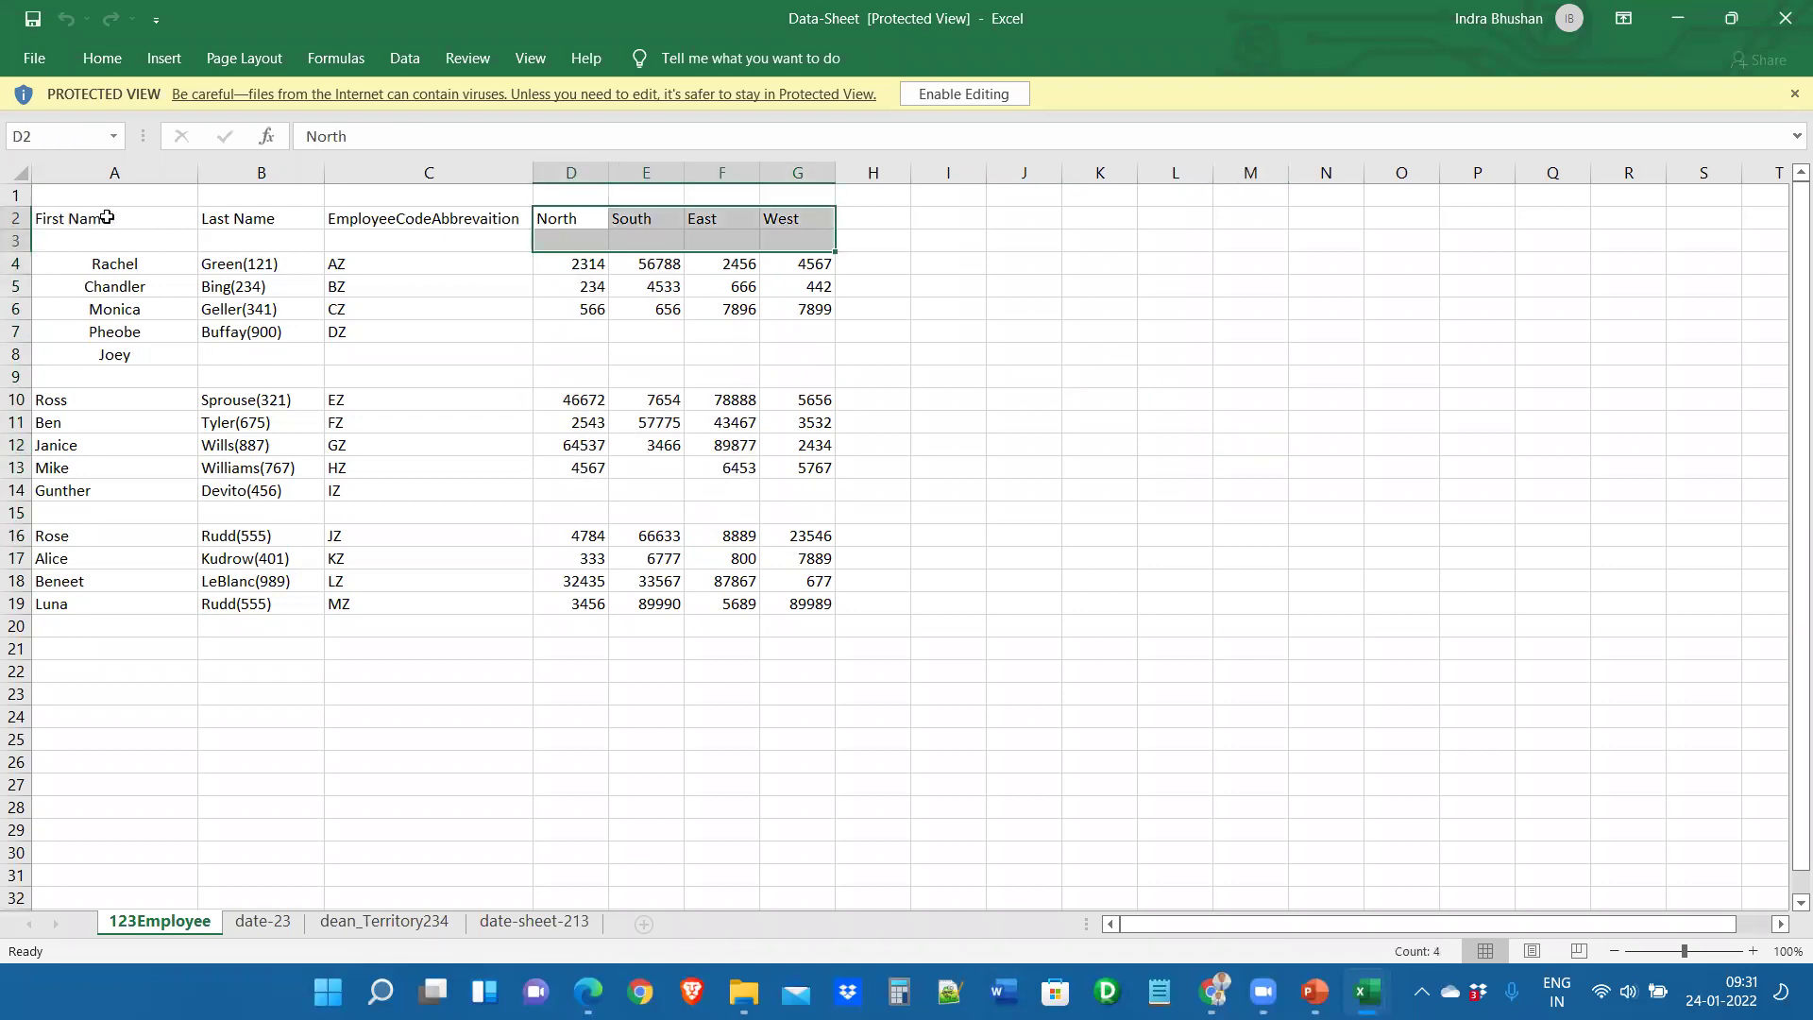
{"action": "left_click", "coordinate": [107, 217]}
{"action": "left_click", "coordinate": [591, 286]}
{"action": "left_click_drag", "start_coordinate": [591, 264], "coordinate": [863, 284]}
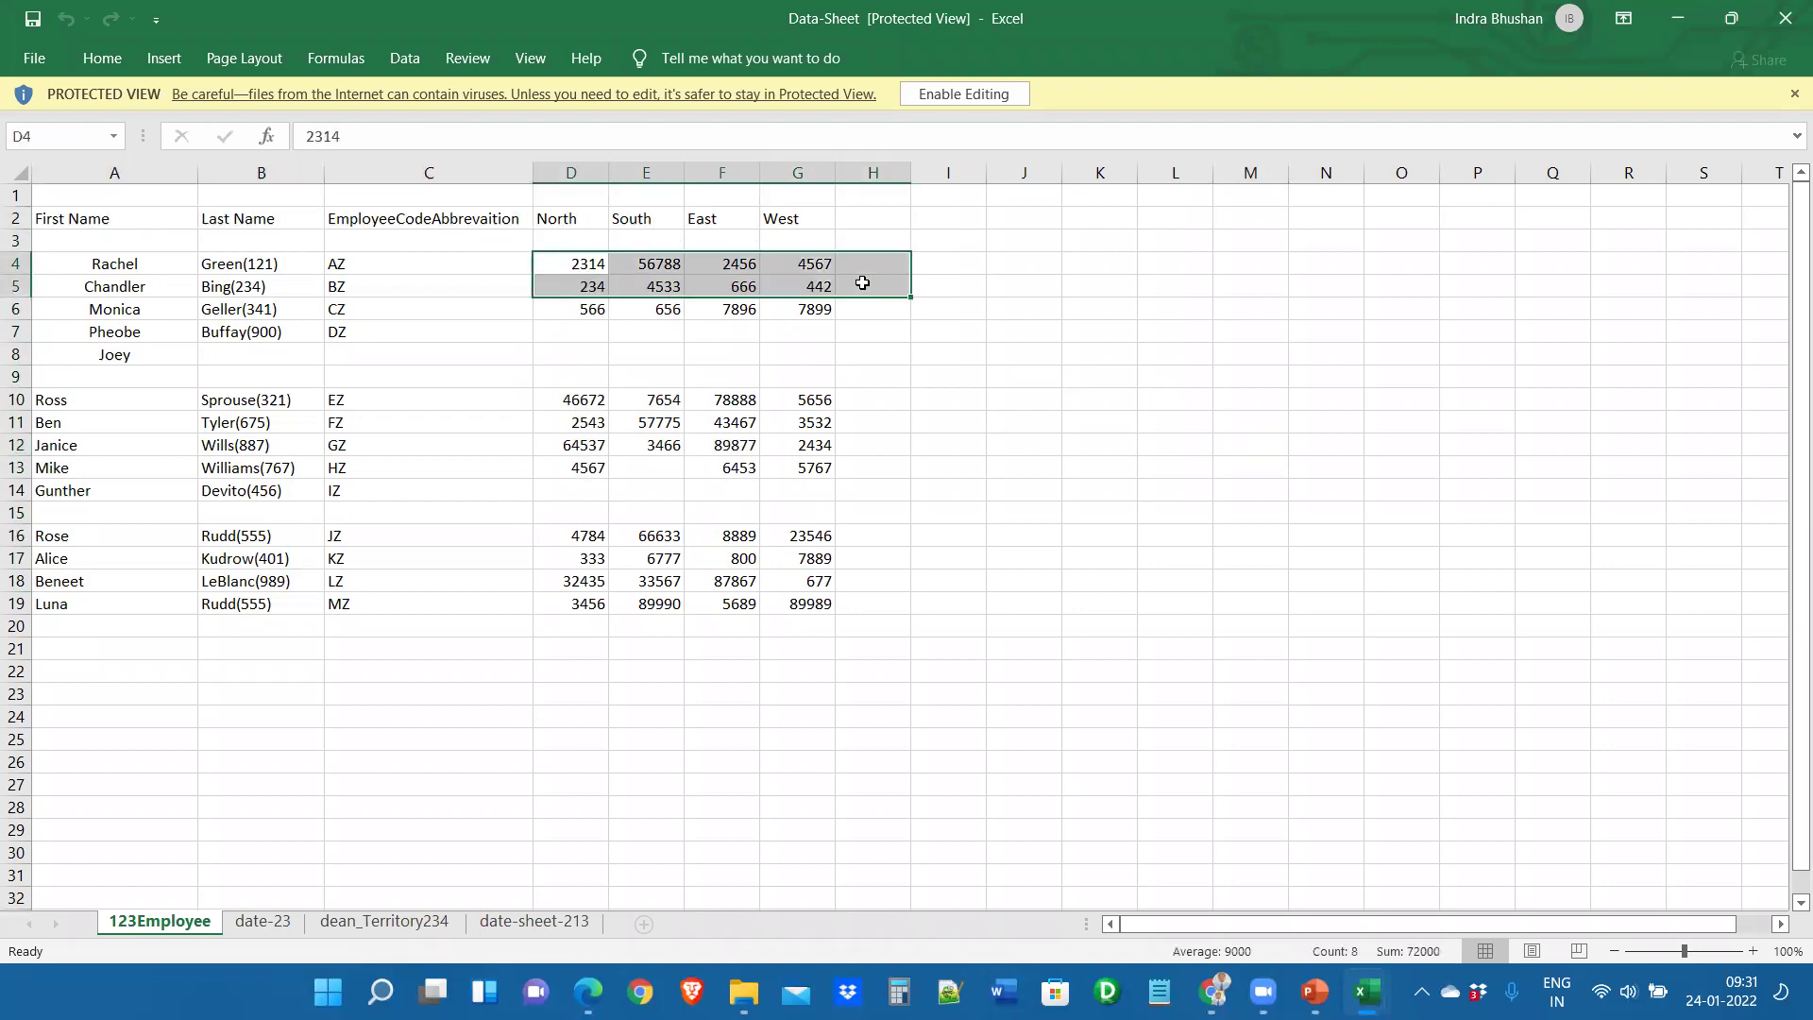
{"action": "left_click", "coordinate": [894, 465]}
{"action": "left_click_drag", "start_coordinate": [46, 217], "coordinate": [405, 599]}
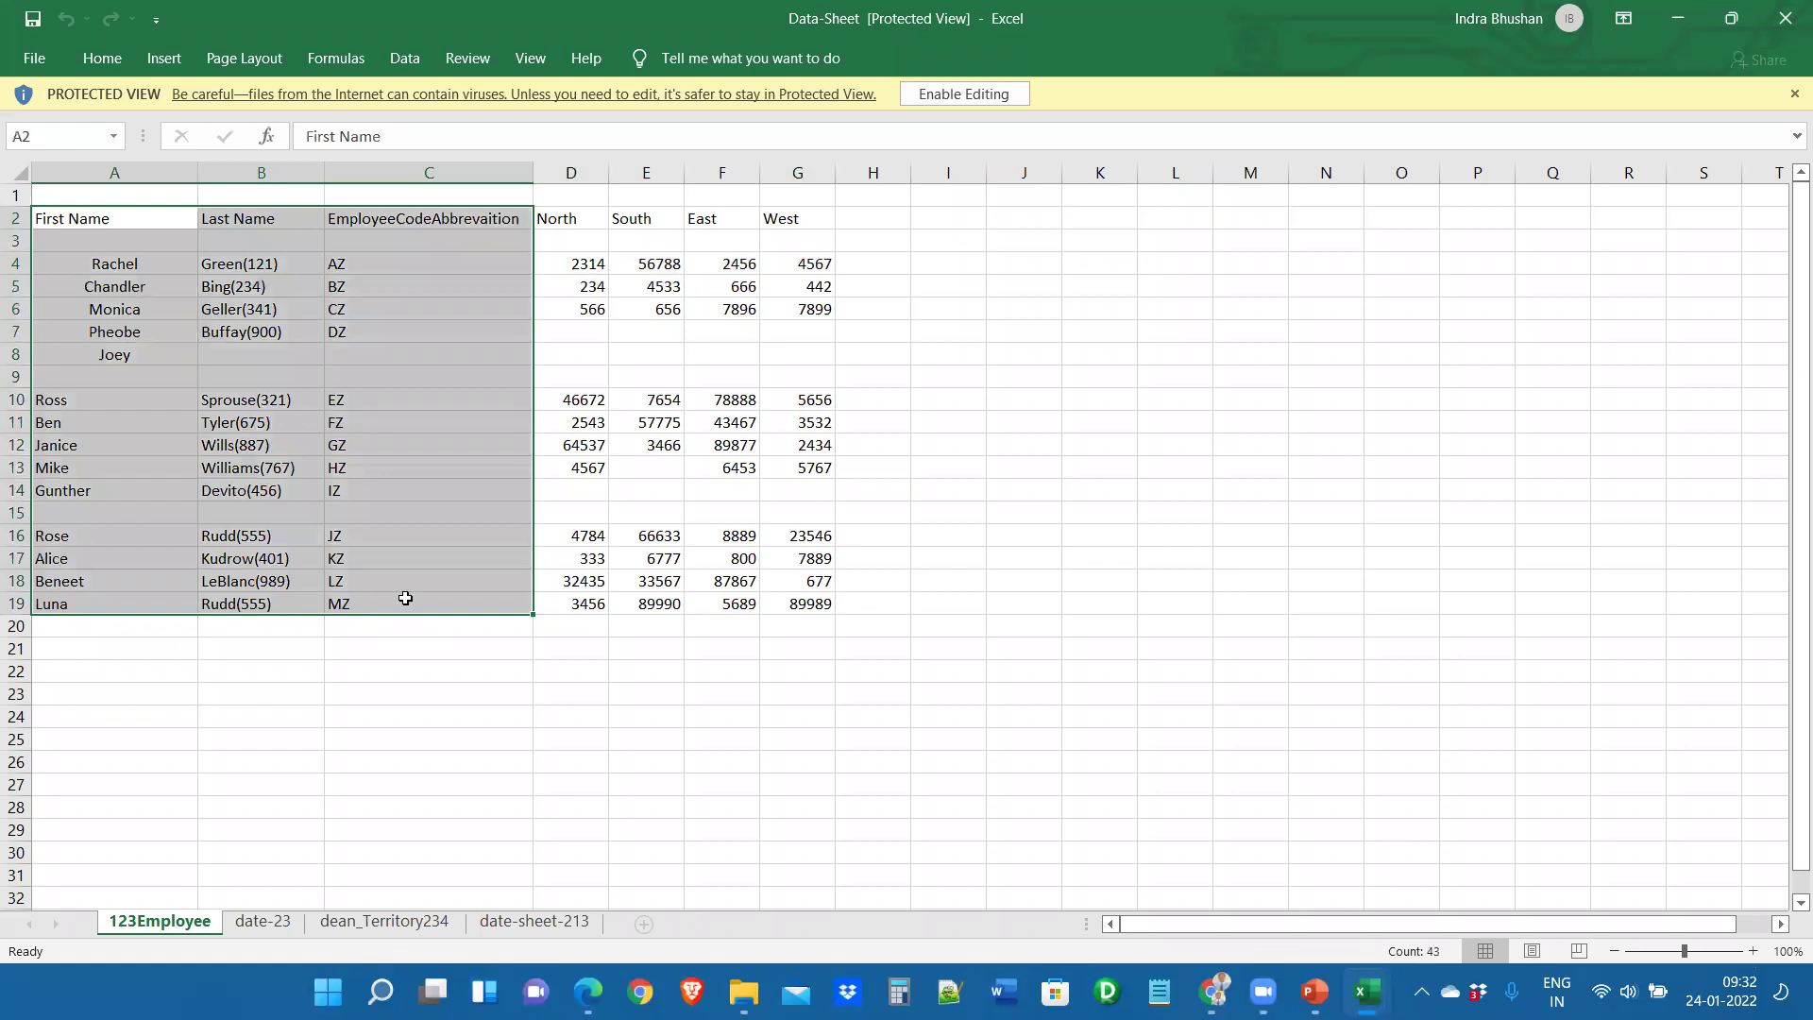
{"action": "left_click_drag", "start_coordinate": [876, 620], "coordinate": [338, 435]}
{"action": "left_click", "coordinate": [538, 715]}
Copy the date records from the date-23 sheet, enable editing, and paste them into 123Employee starting at cell I3
{"action": "left_click", "coordinate": [270, 918]}
{"action": "key", "text": "ctrl+c"}
{"action": "left_click", "coordinate": [159, 921]}
{"action": "left_click", "coordinate": [922, 237]}
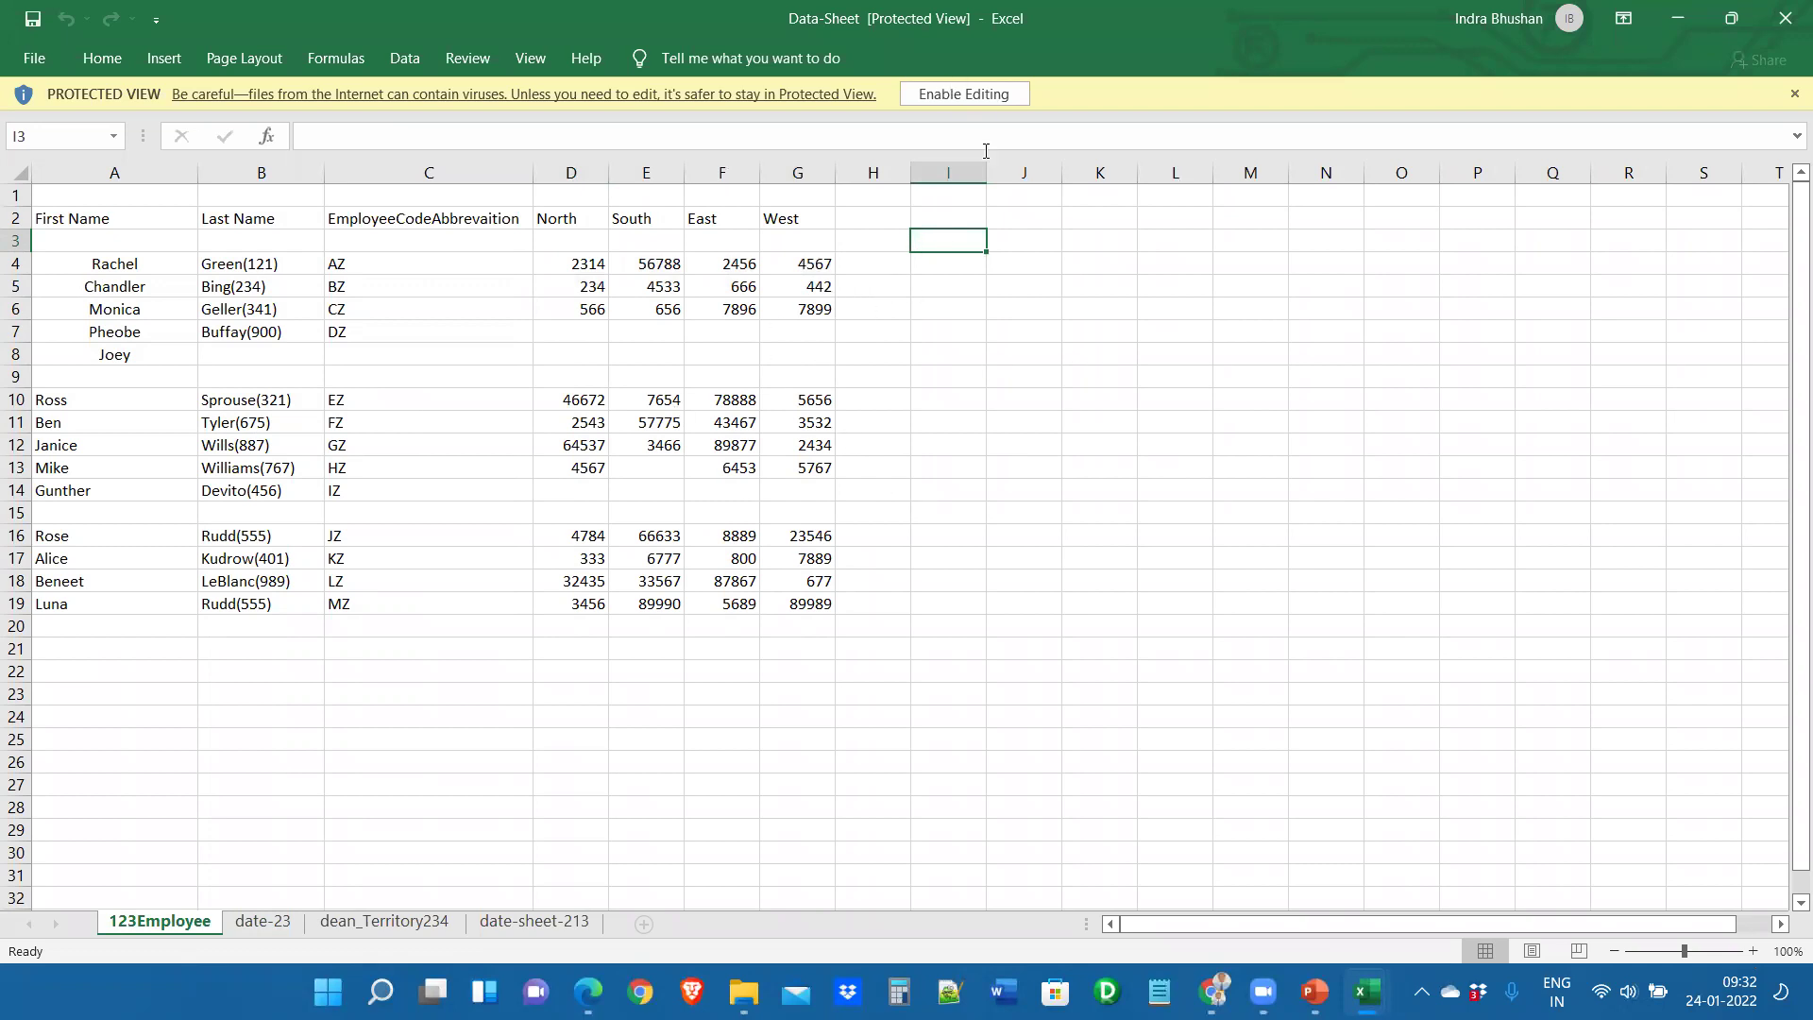
{"action": "left_click", "coordinate": [982, 103]}
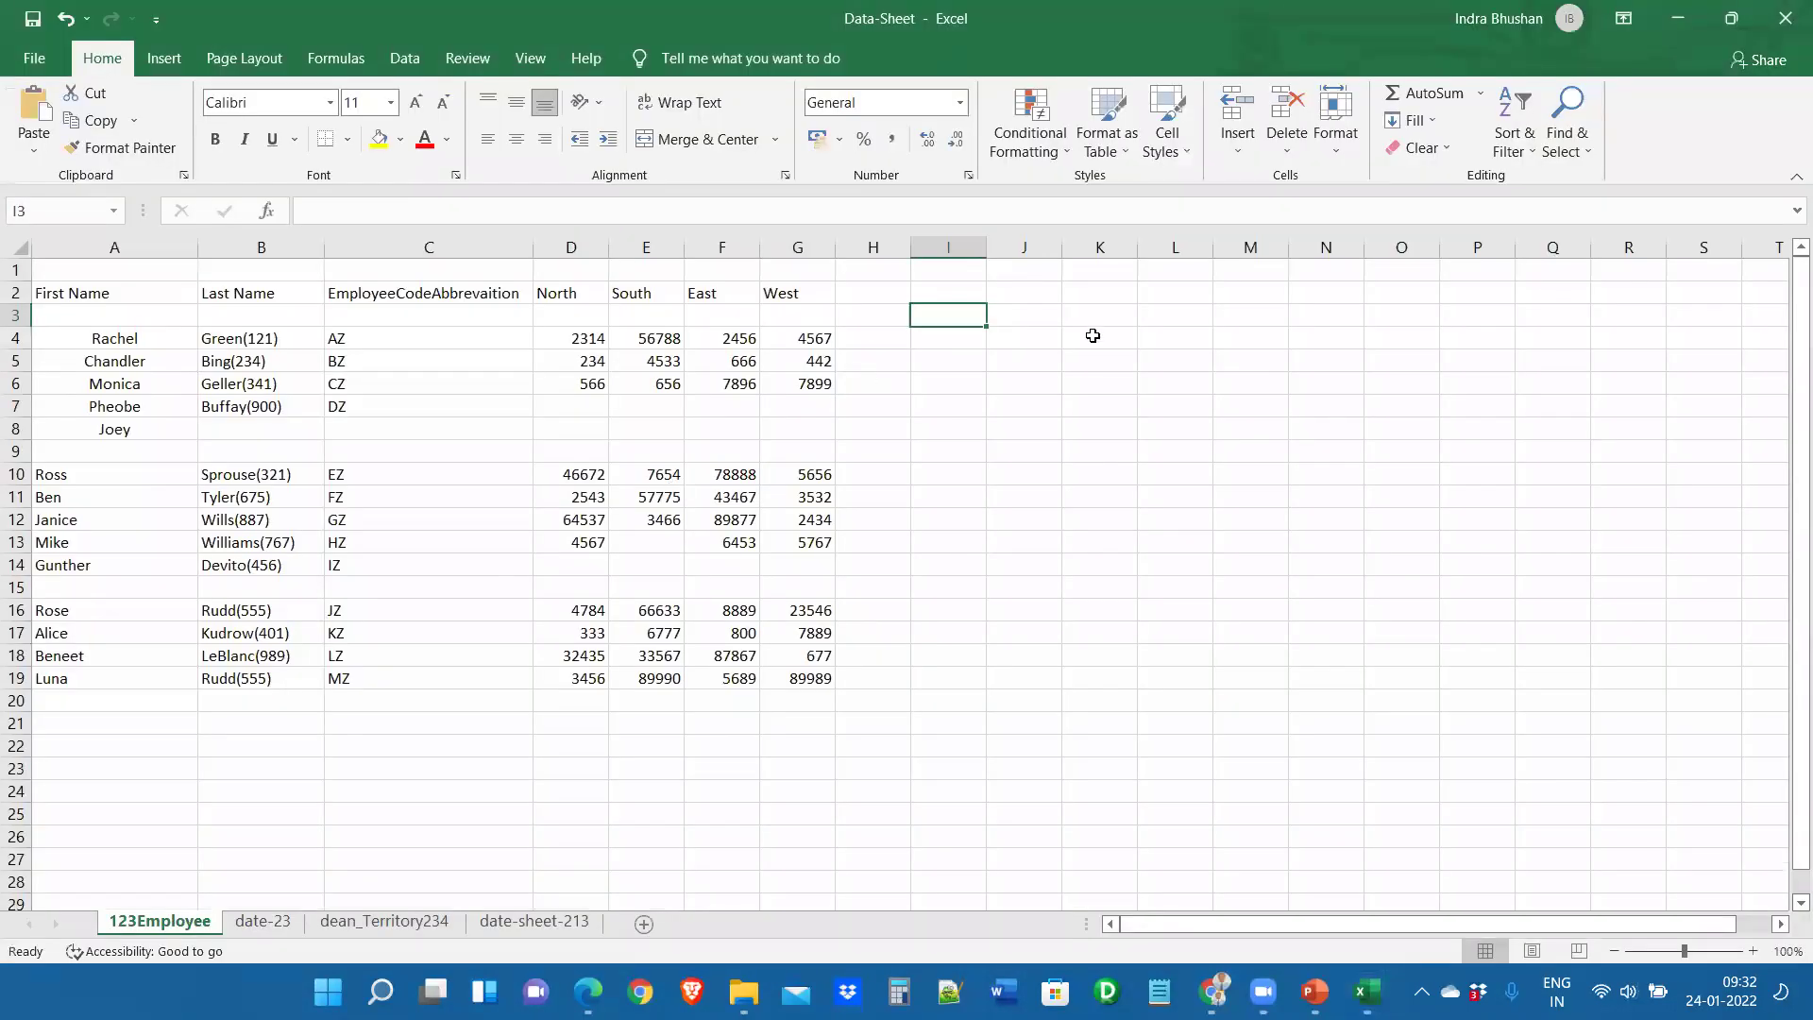
{"action": "key", "text": "ctrl+v"}
Fit the widths of columns J, K and L to the pasted date records and review the date block
{"action": "left_click", "coordinate": [1063, 250]}
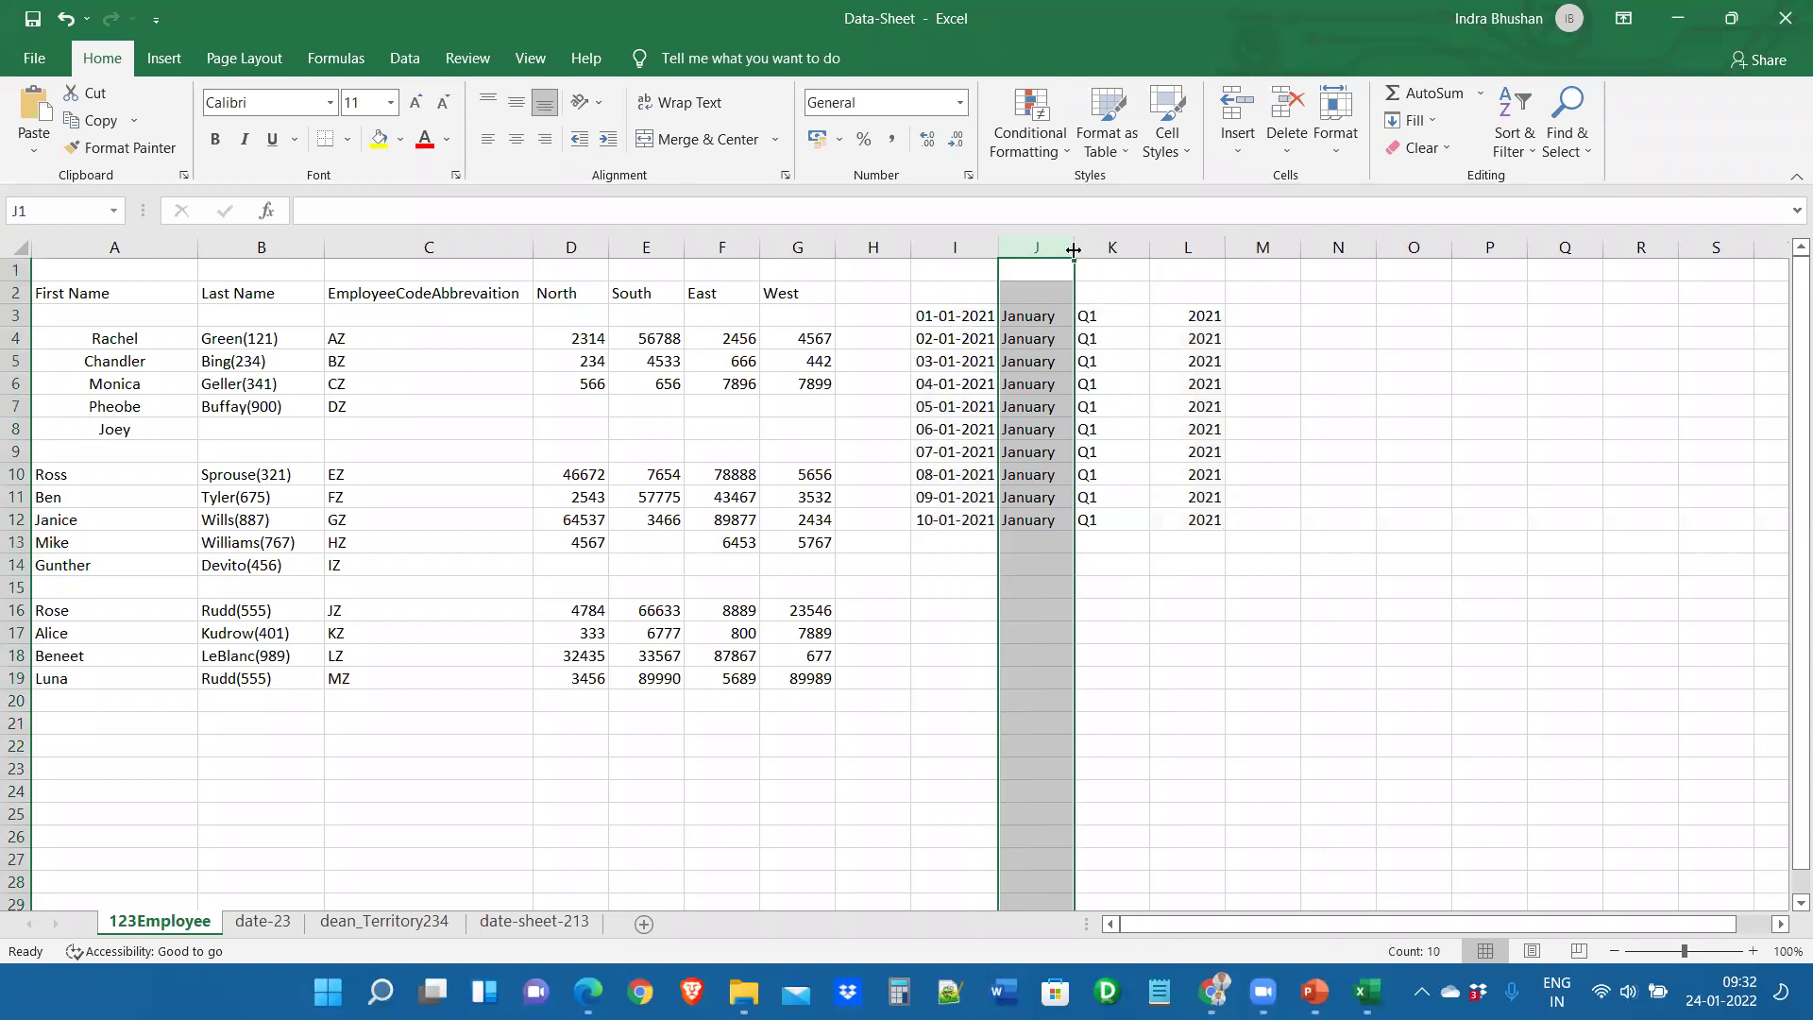
{"action": "double_click", "coordinate": [1073, 249]}
{"action": "double_click", "coordinate": [1140, 247]}
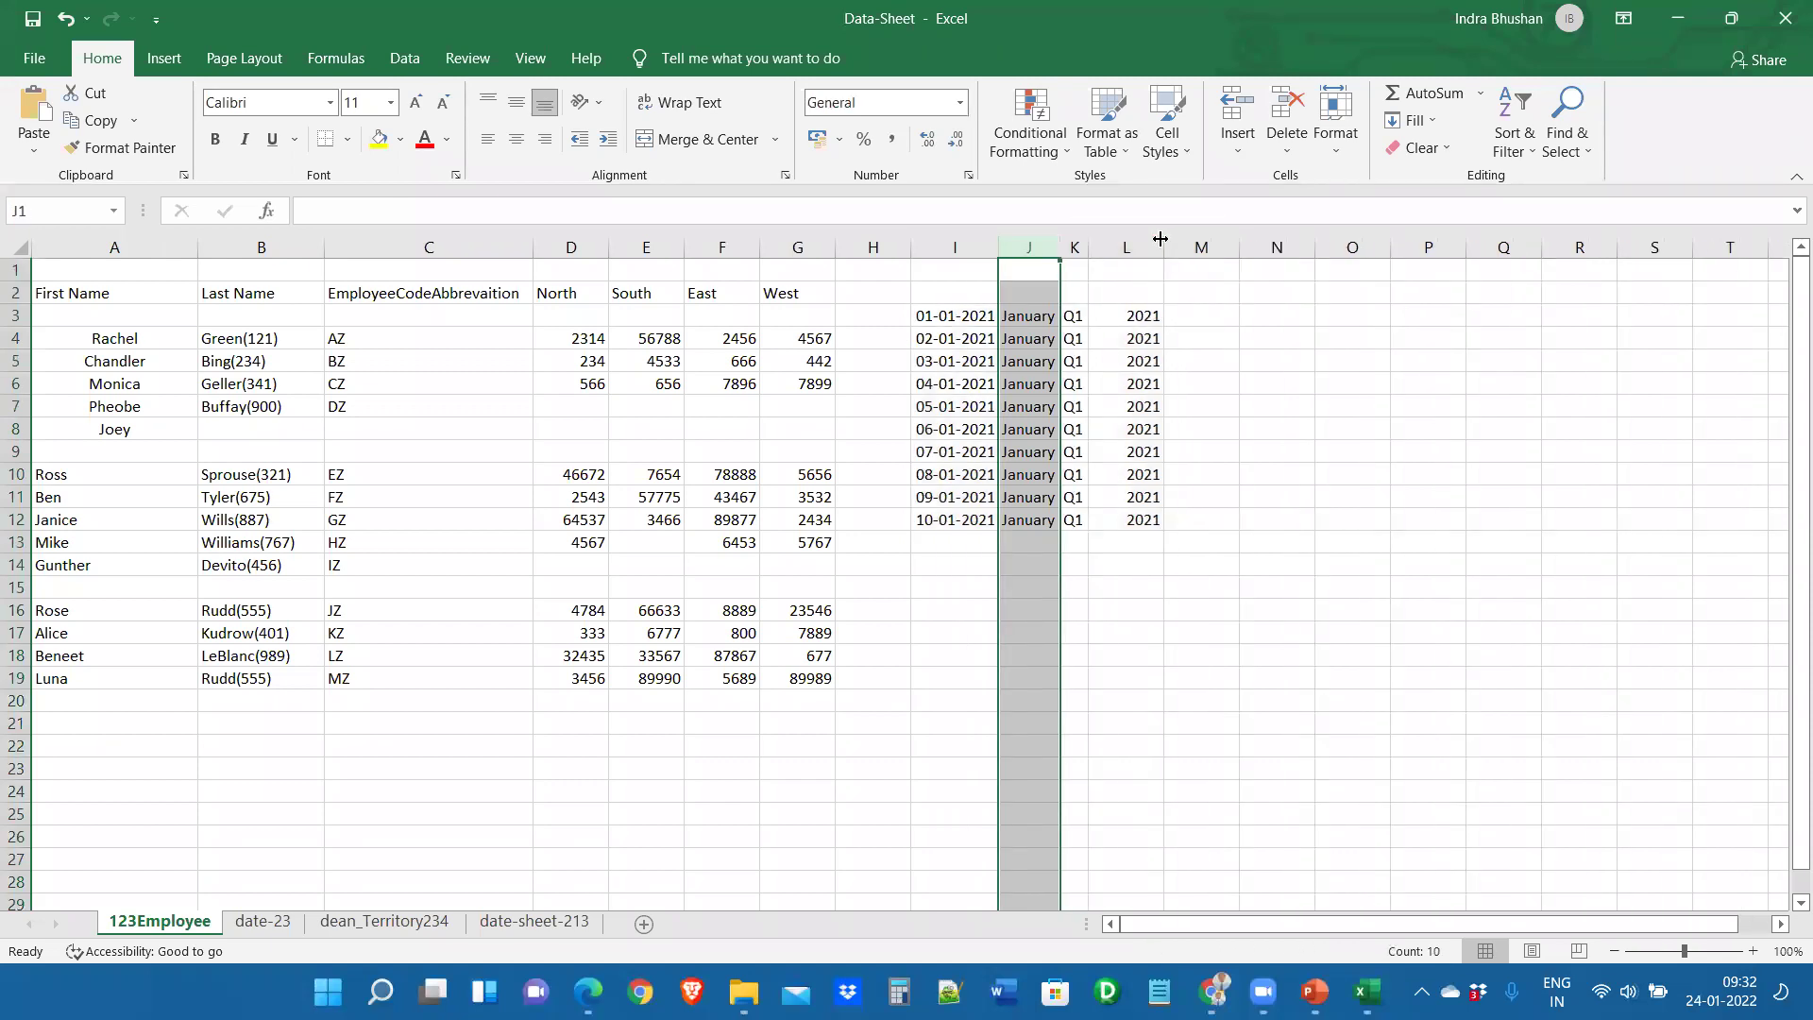
{"action": "double_click", "coordinate": [1164, 247]}
{"action": "left_click", "coordinate": [1154, 427]}
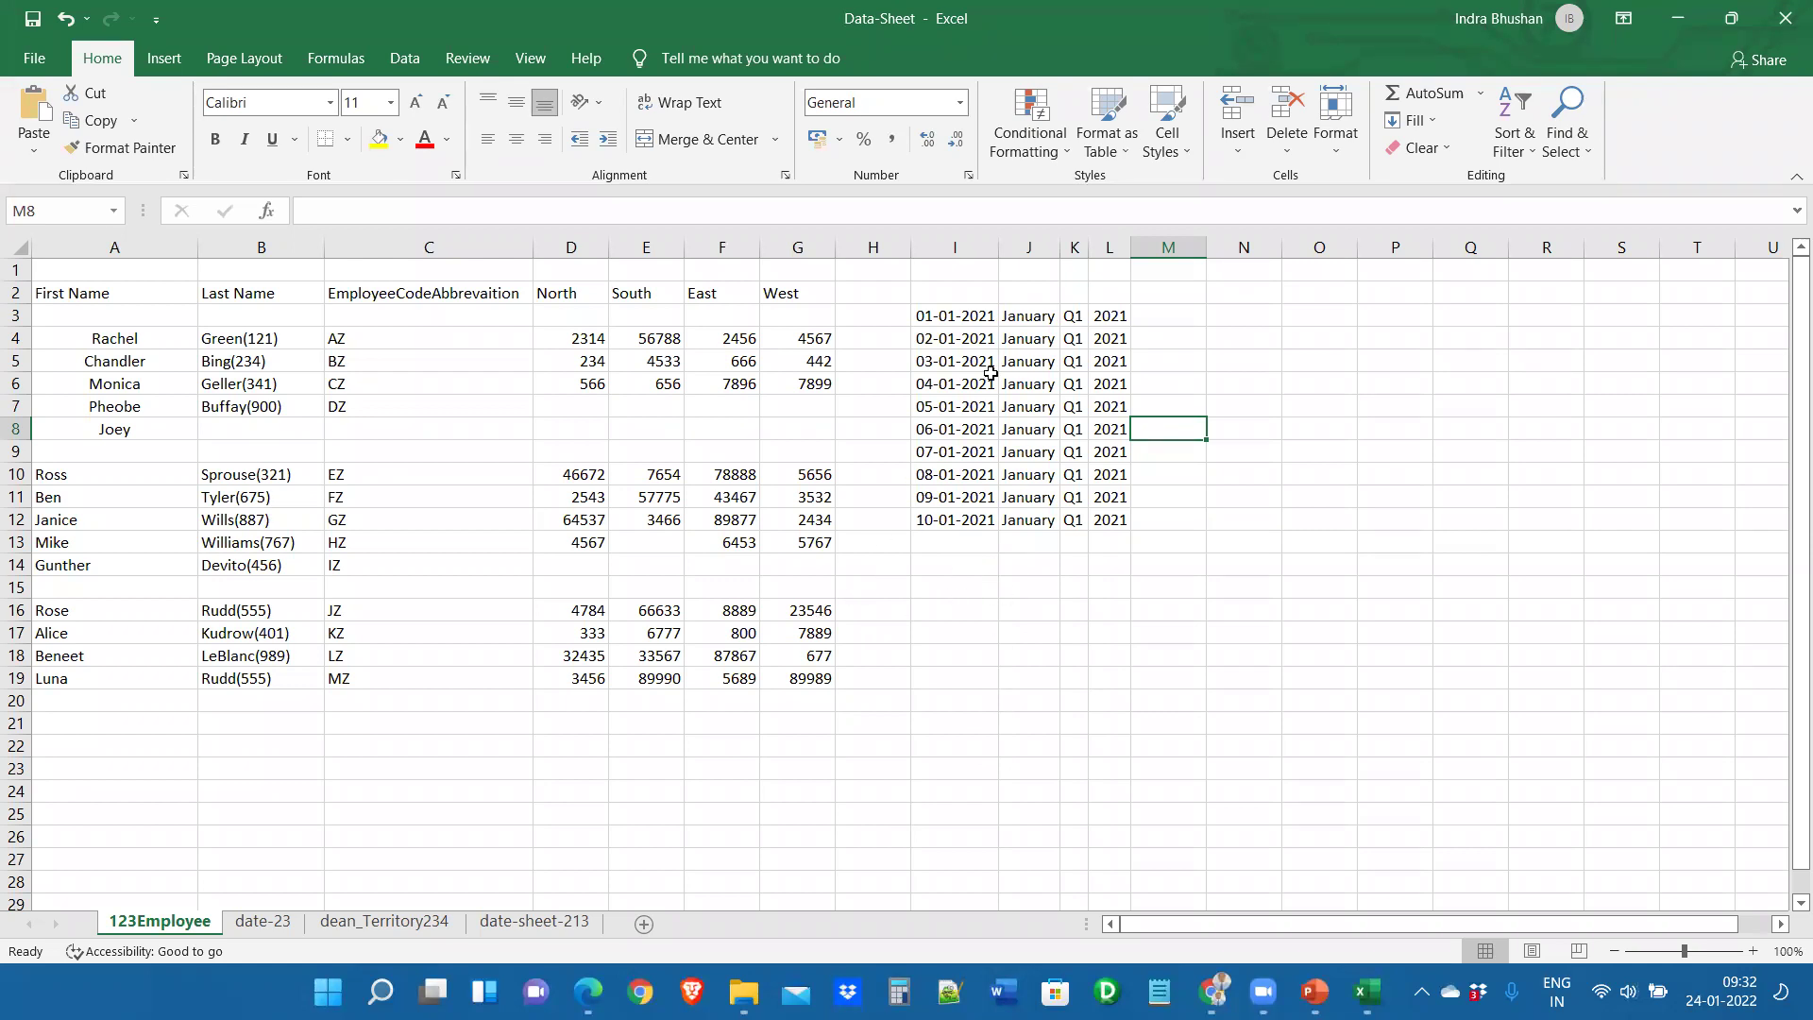
{"action": "left_click_drag", "start_coordinate": [929, 316], "coordinate": [1110, 519]}
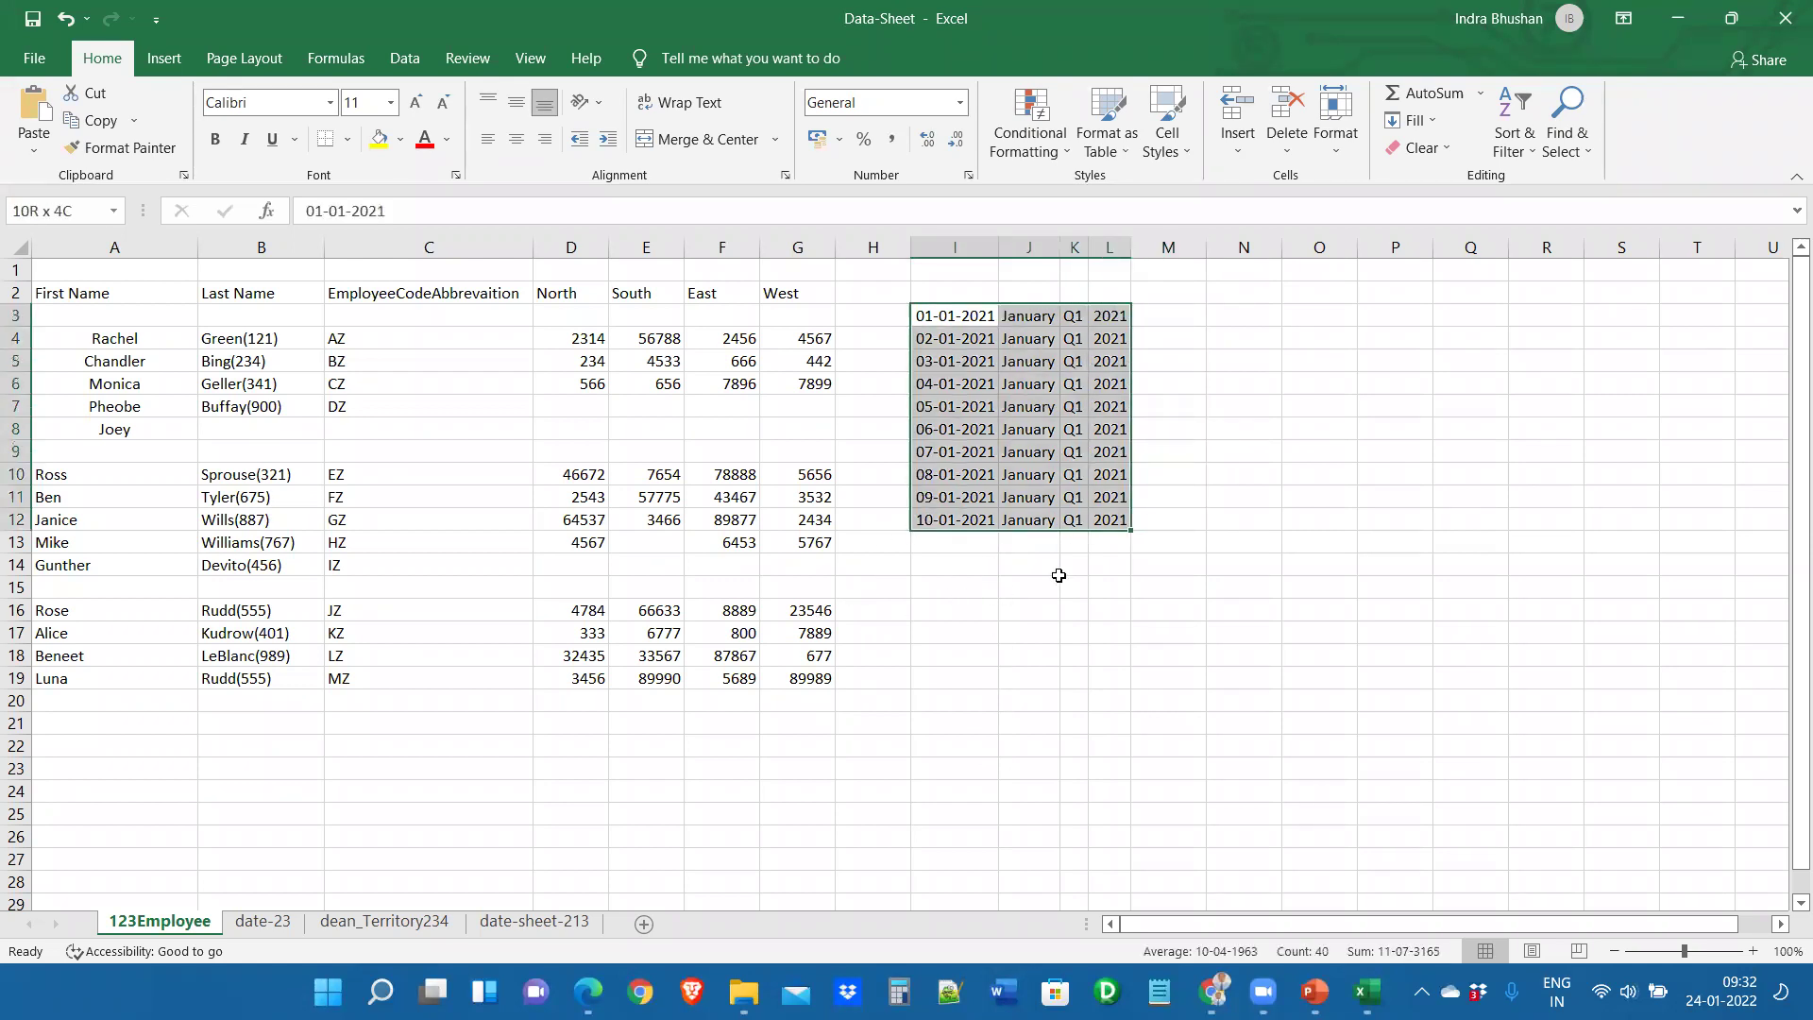
{"action": "left_click", "coordinate": [1029, 609]}
{"action": "left_click_drag", "start_coordinate": [63, 270], "coordinate": [1548, 270]}
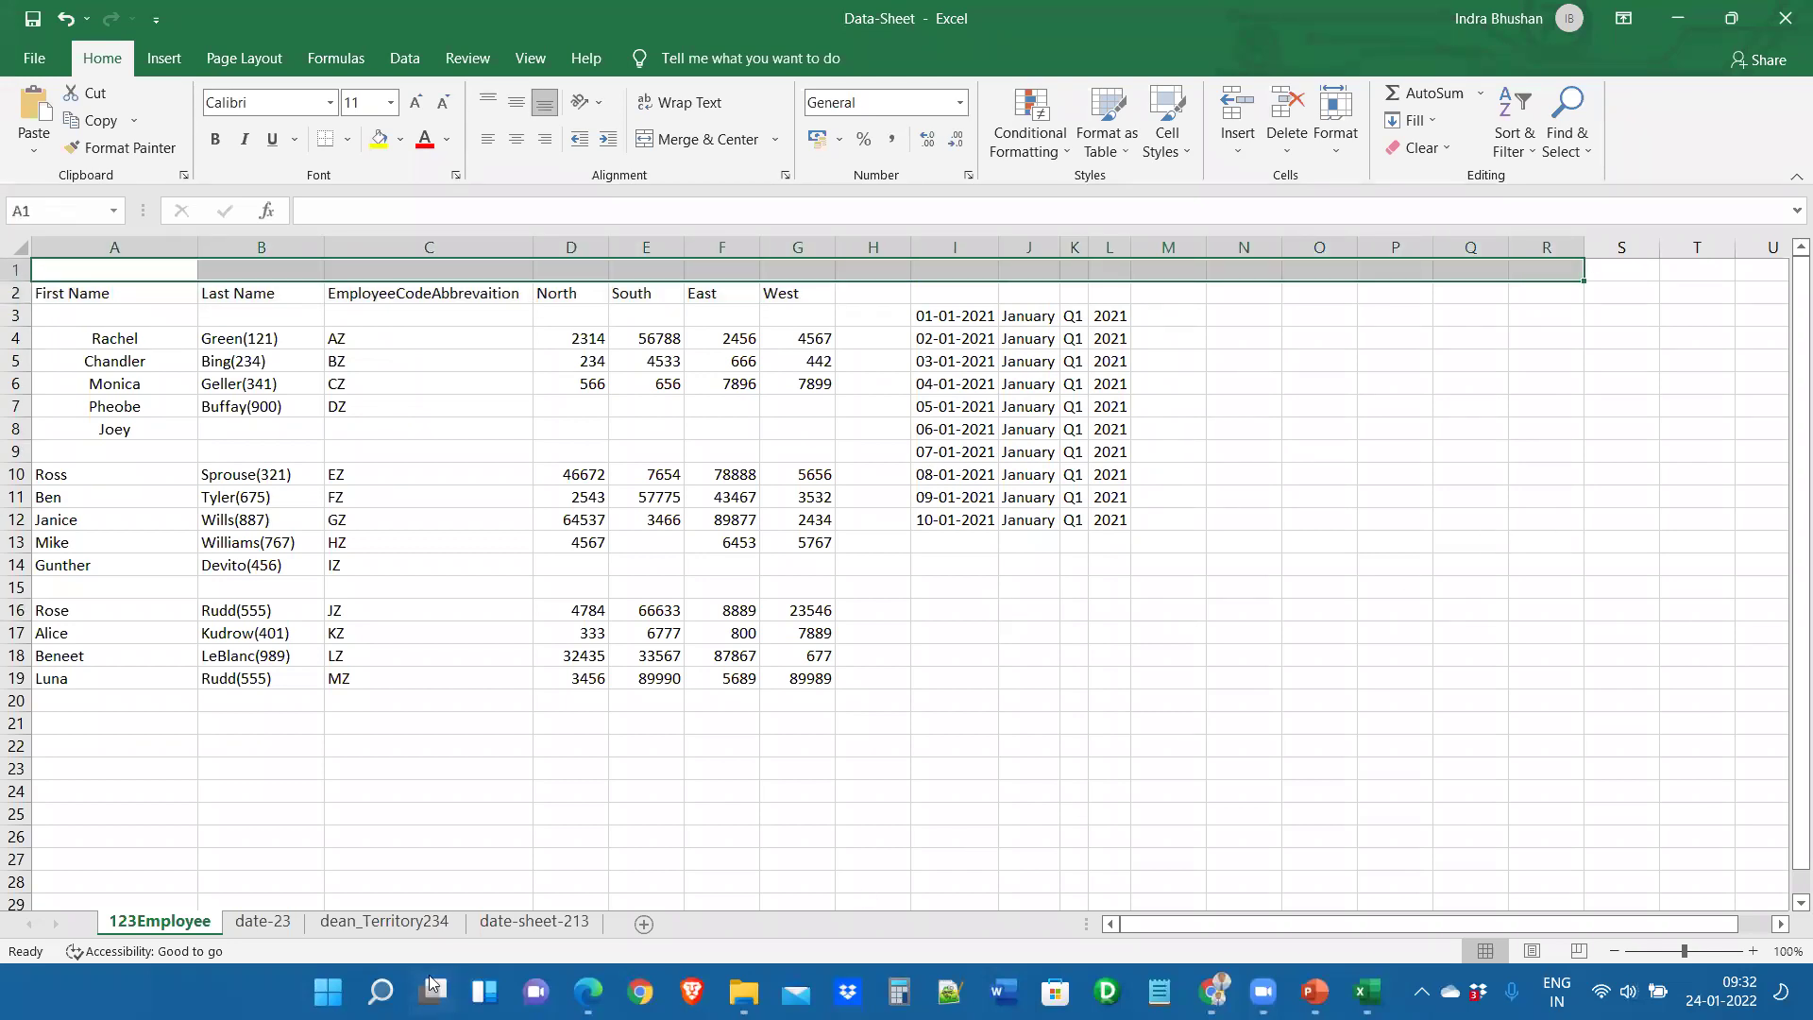
Copy the whole territory table from the dean_Territory234 sheet into 123Employee starting at cell N3
{"action": "left_click", "coordinate": [373, 924]}
{"action": "left_click_drag", "start_coordinate": [95, 273], "coordinate": [488, 500]}
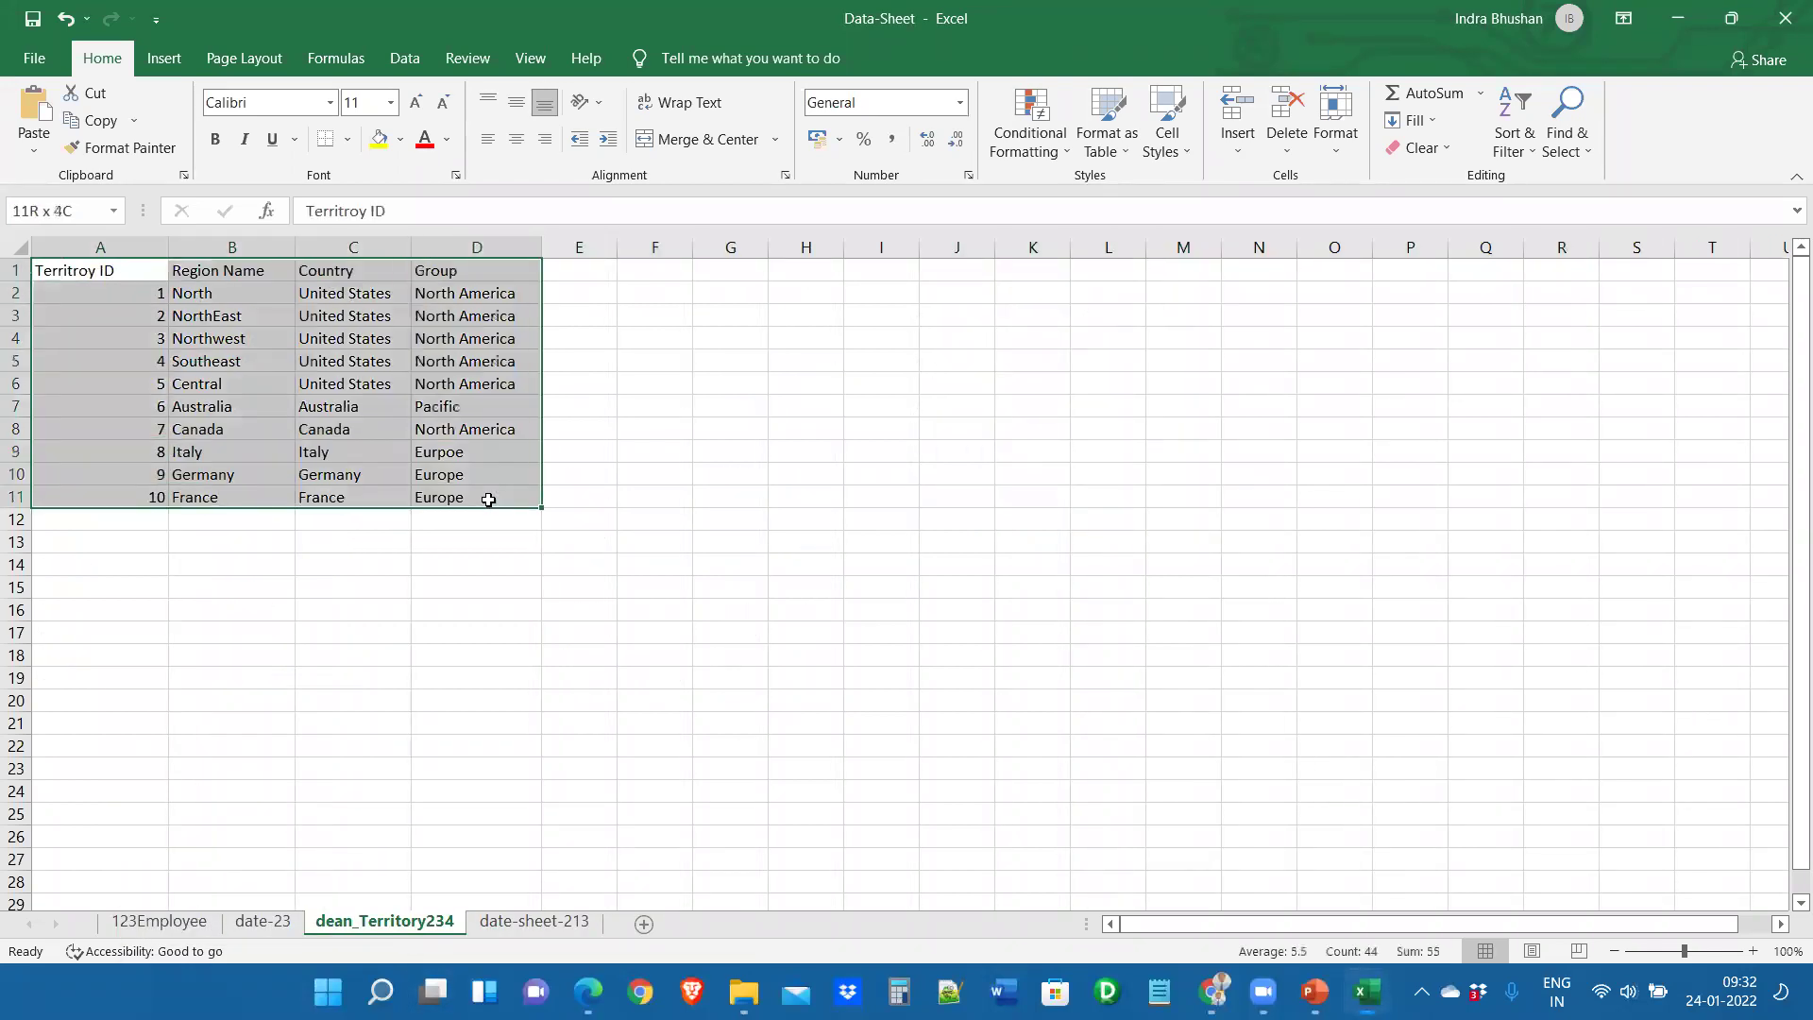
{"action": "key", "text": "ctrl+c"}
{"action": "left_click", "coordinate": [143, 919]}
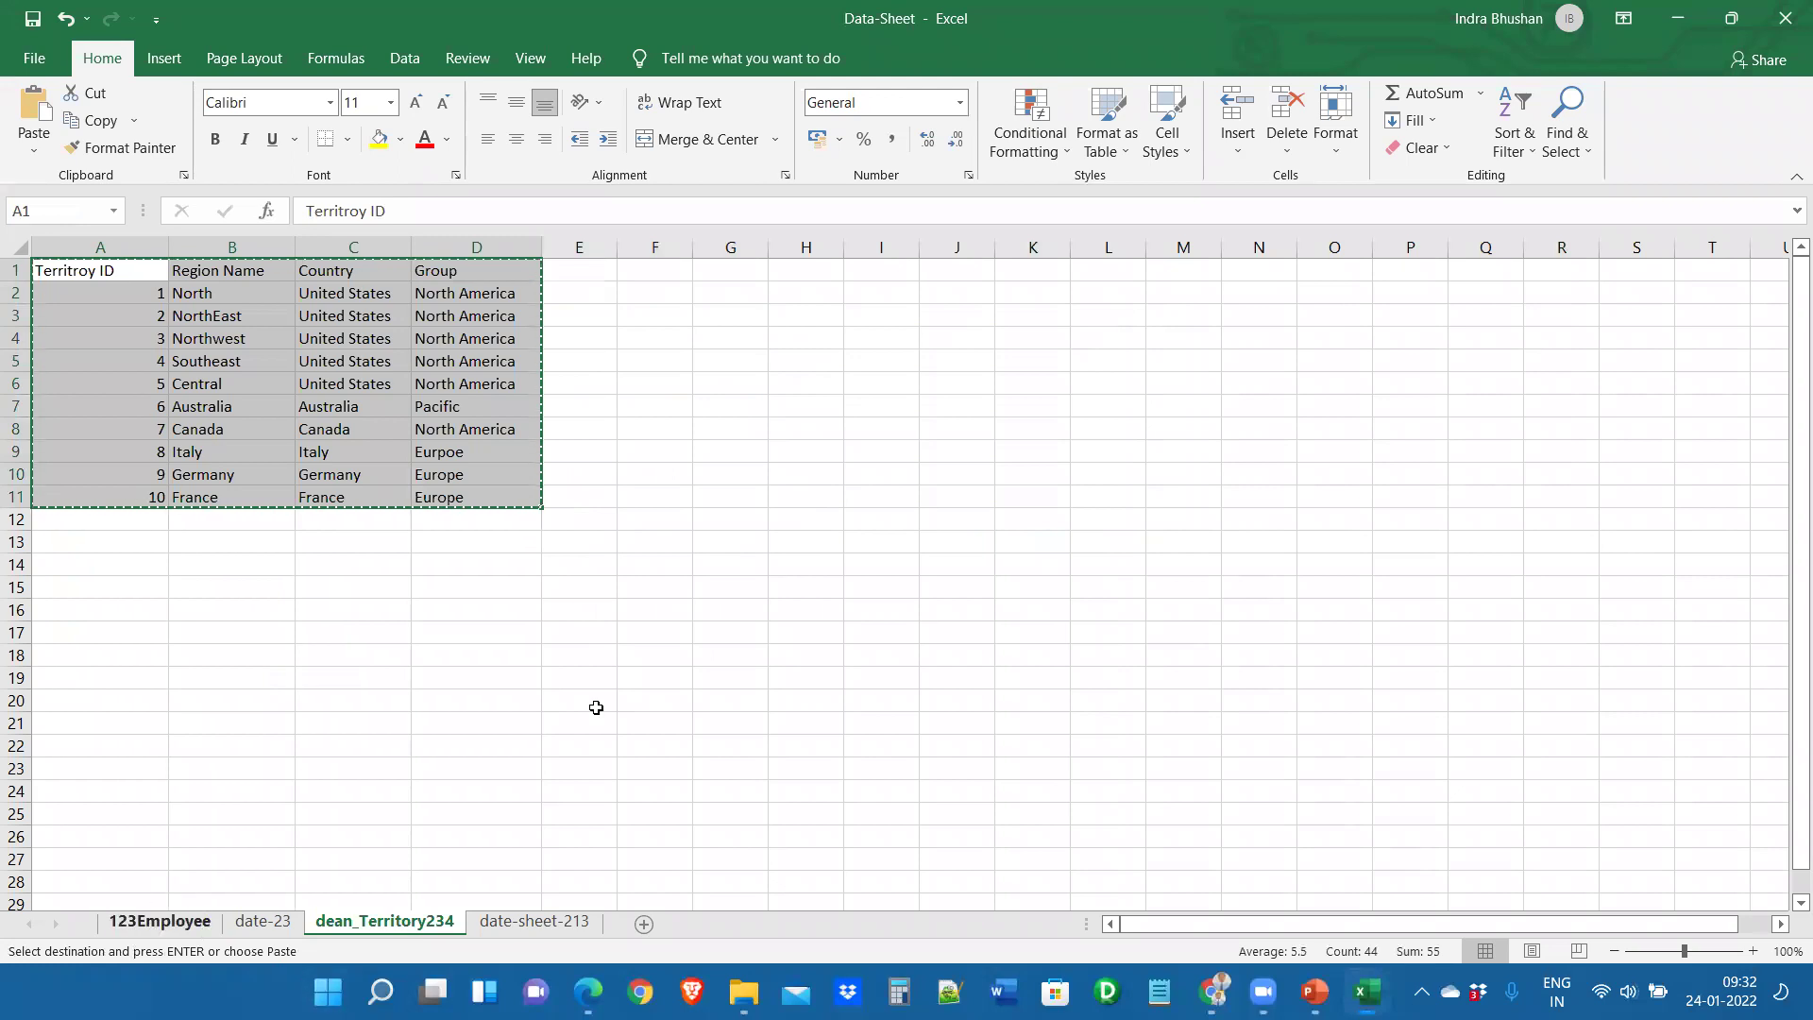
{"action": "left_click", "coordinate": [1266, 315]}
{"action": "key", "text": "Return"}
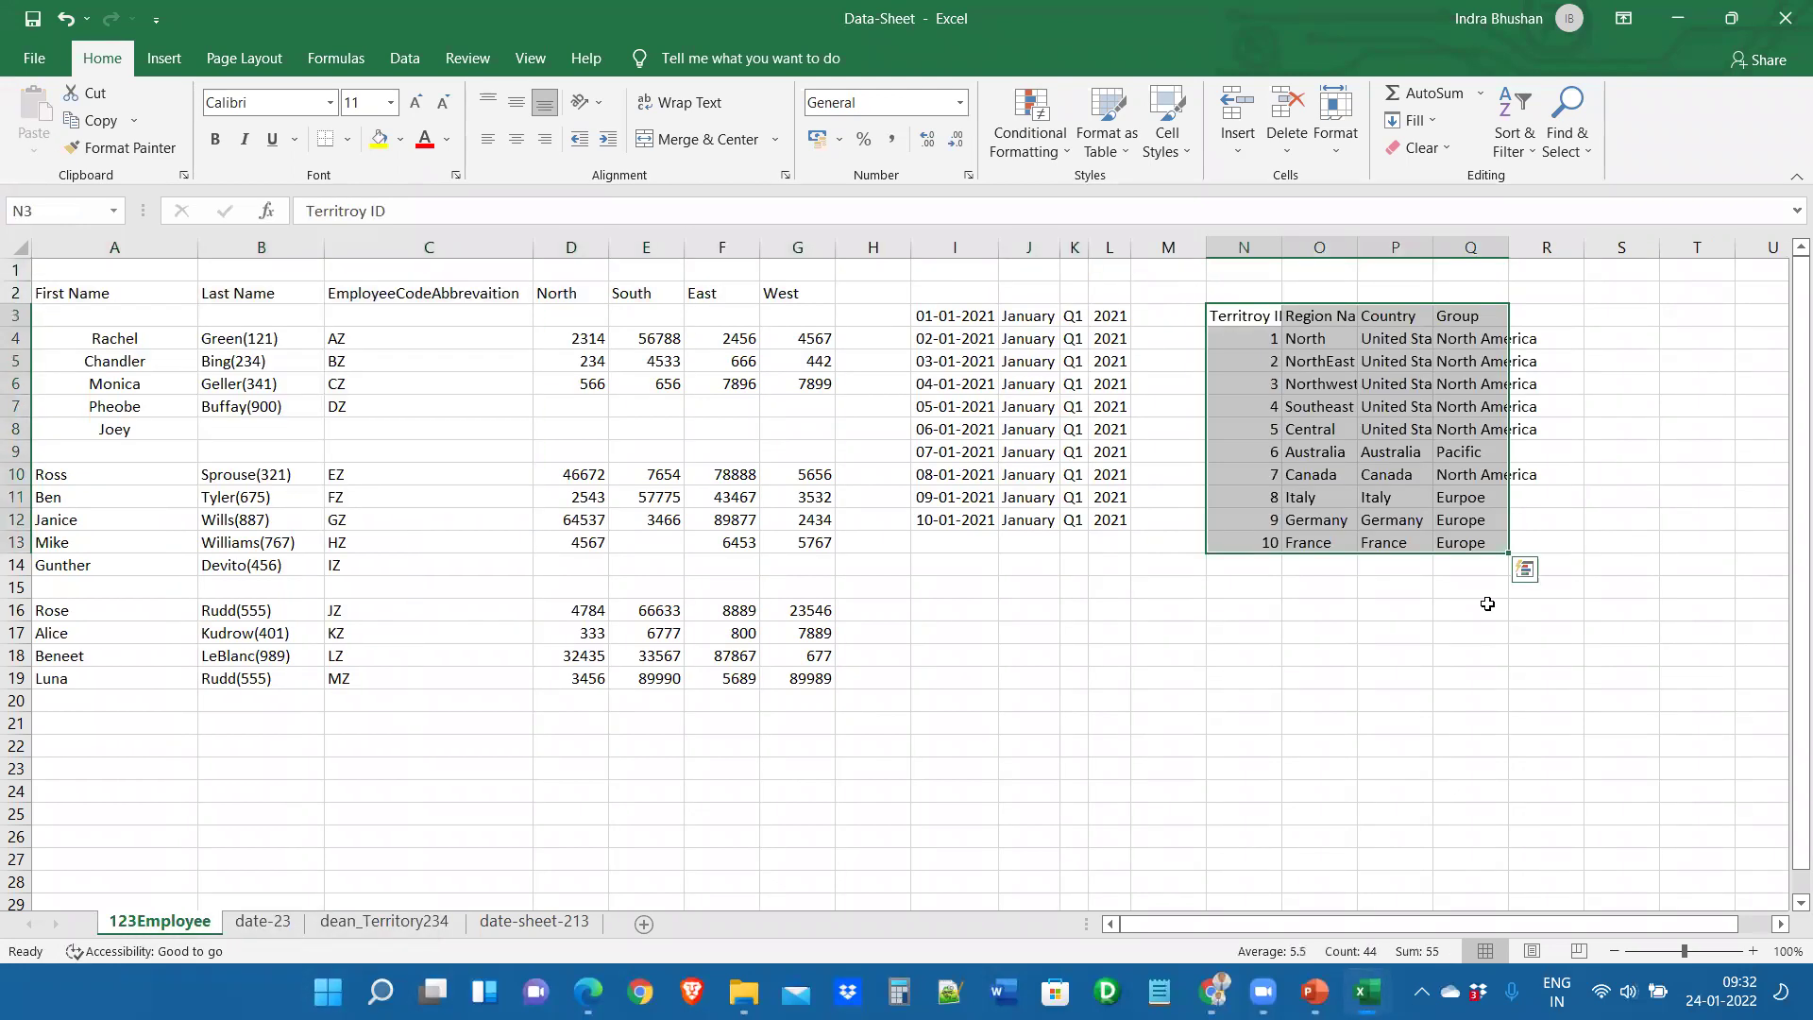
Fit the widths of columns N to Q to the pasted territory table's contents
{"action": "double_click", "coordinate": [1281, 246]}
{"action": "double_click", "coordinate": [1376, 238]}
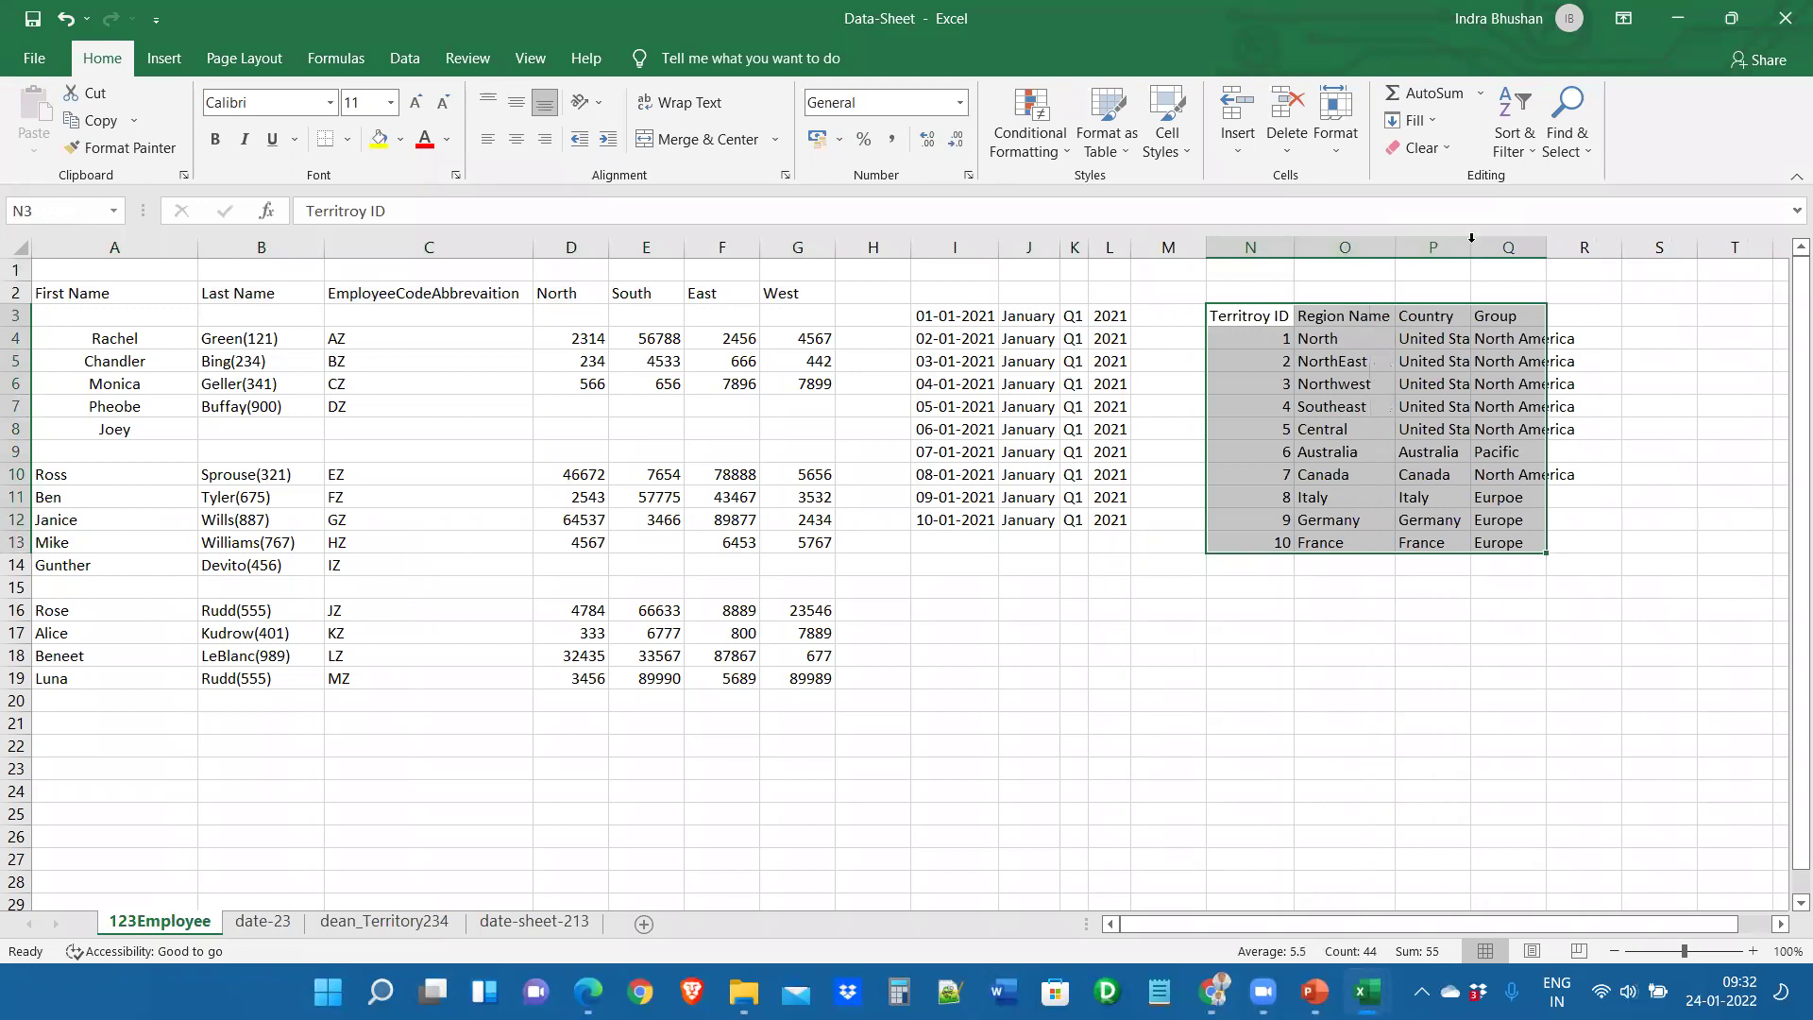
{"action": "double_click", "coordinate": [1470, 247]}
{"action": "double_click", "coordinate": [1572, 247]}
{"action": "left_click", "coordinate": [1400, 741]}
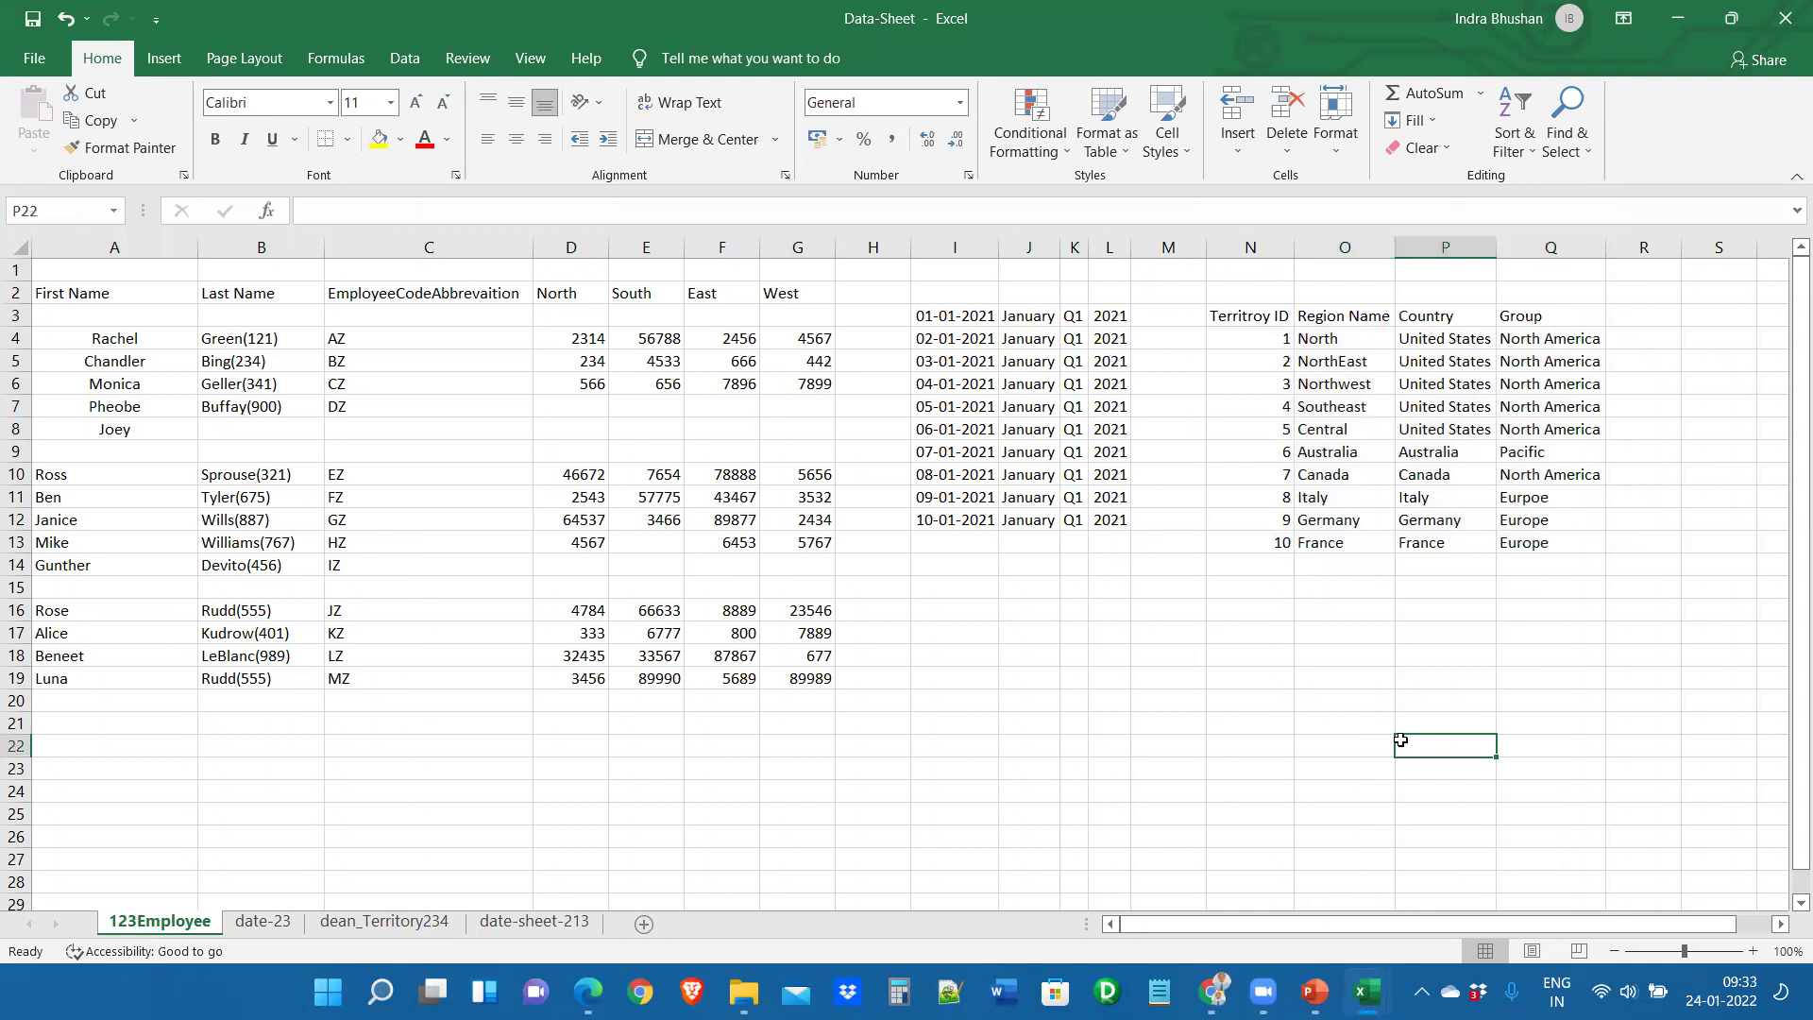
Review the employee name and code columns, and enter the heading dim_employee in cell K19
{"action": "left_click_drag", "start_coordinate": [57, 292], "coordinate": [358, 703]}
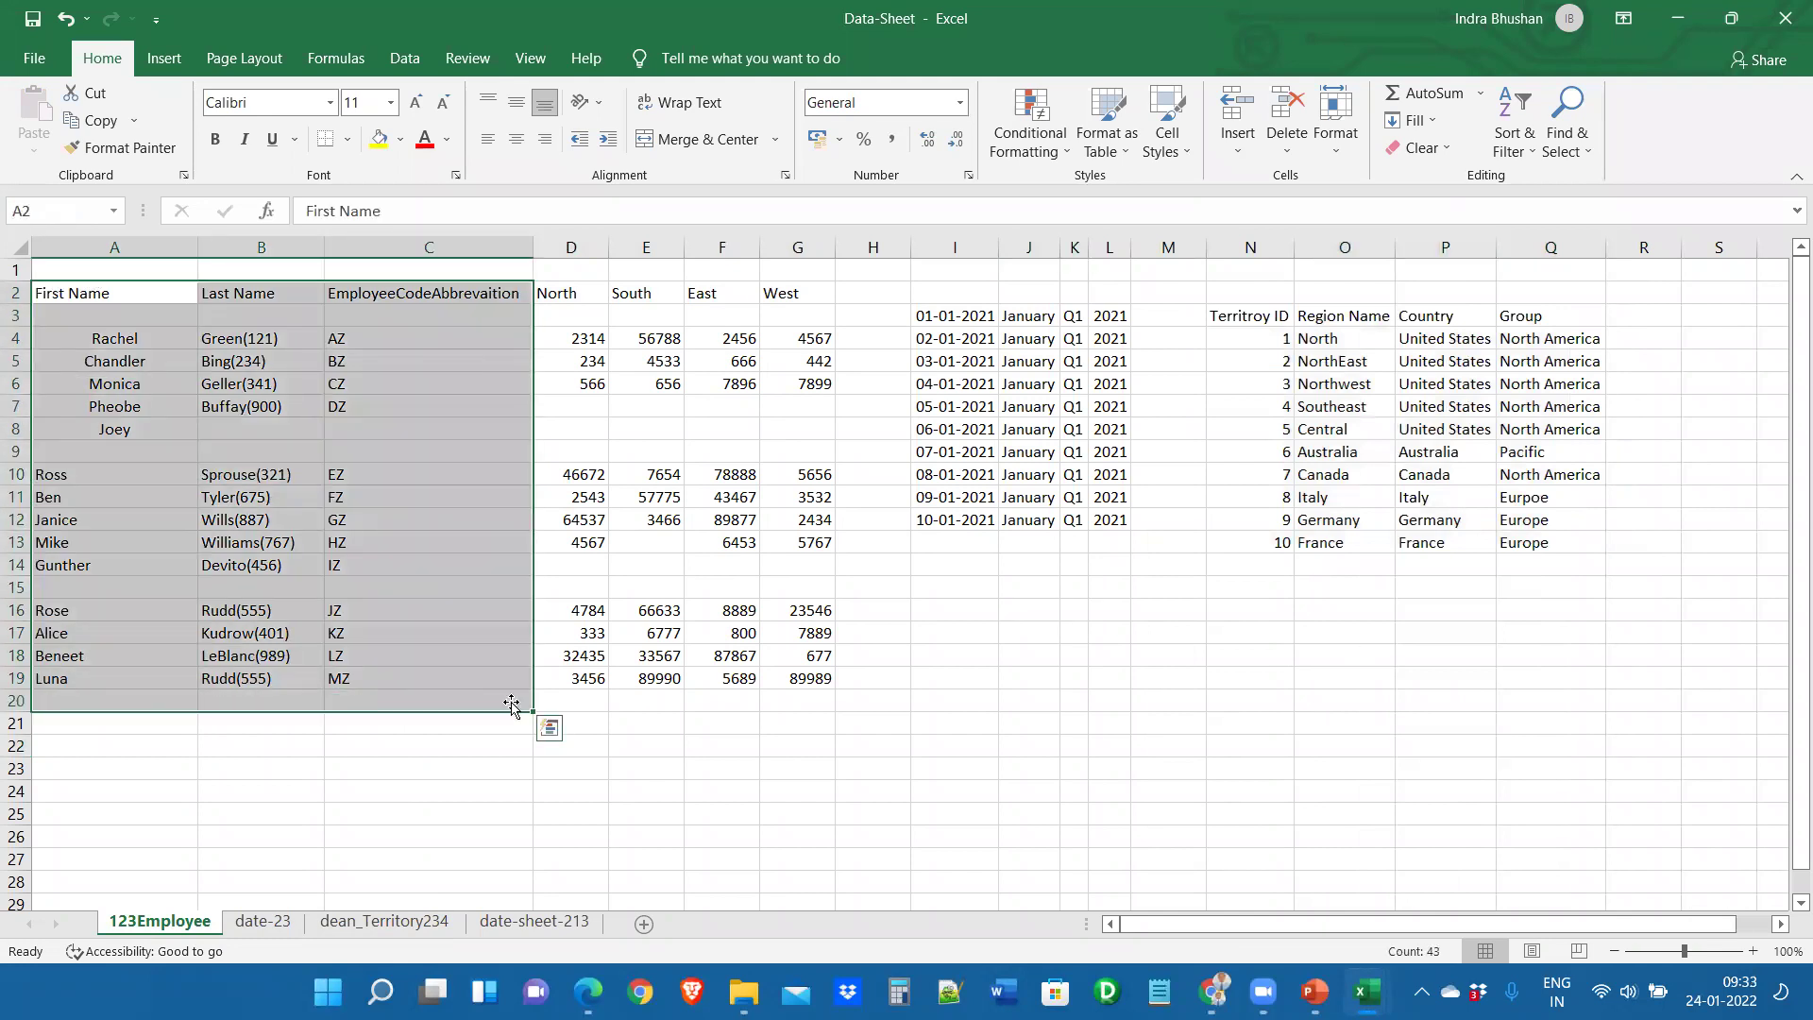
{"action": "left_click", "coordinate": [514, 710]}
{"action": "left_click", "coordinate": [139, 340]}
{"action": "left_click", "coordinate": [153, 391]}
{"action": "left_click", "coordinate": [118, 334]}
{"action": "left_click", "coordinate": [1072, 680]}
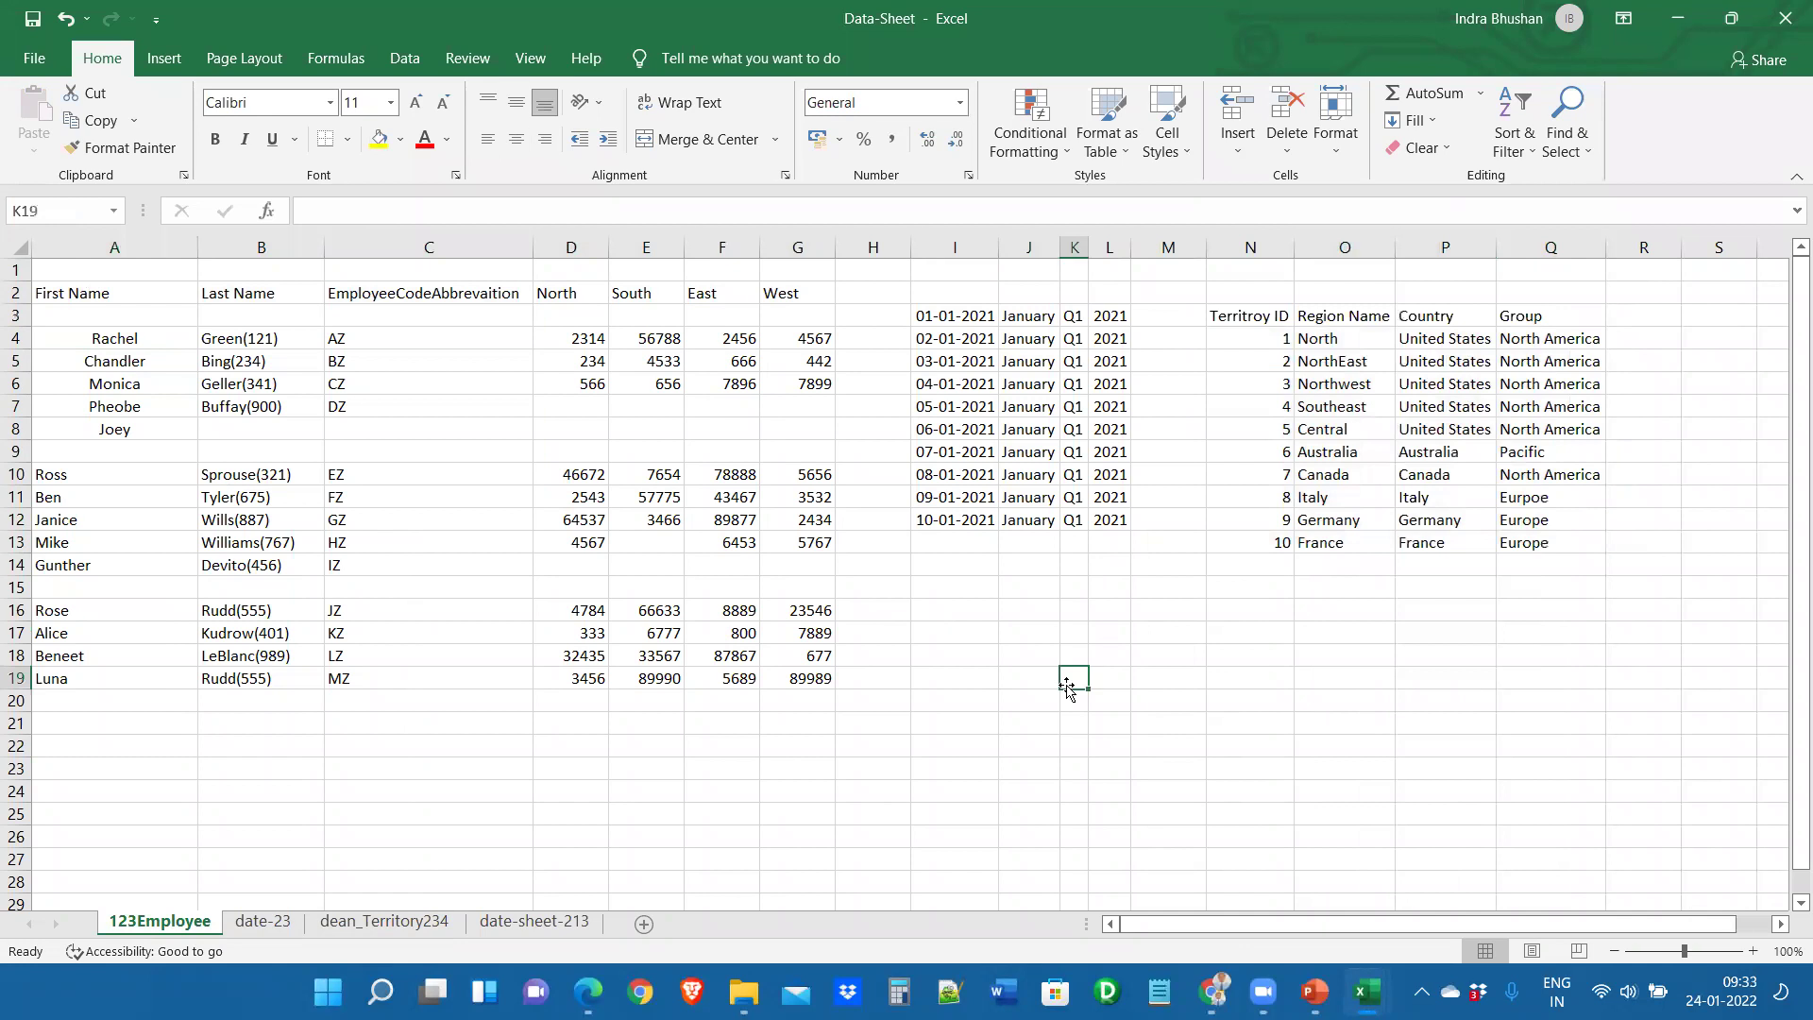
{"action": "type", "text": "e"}
{"action": "type", "text": "im_employee"}
{"action": "key", "text": "Return"}
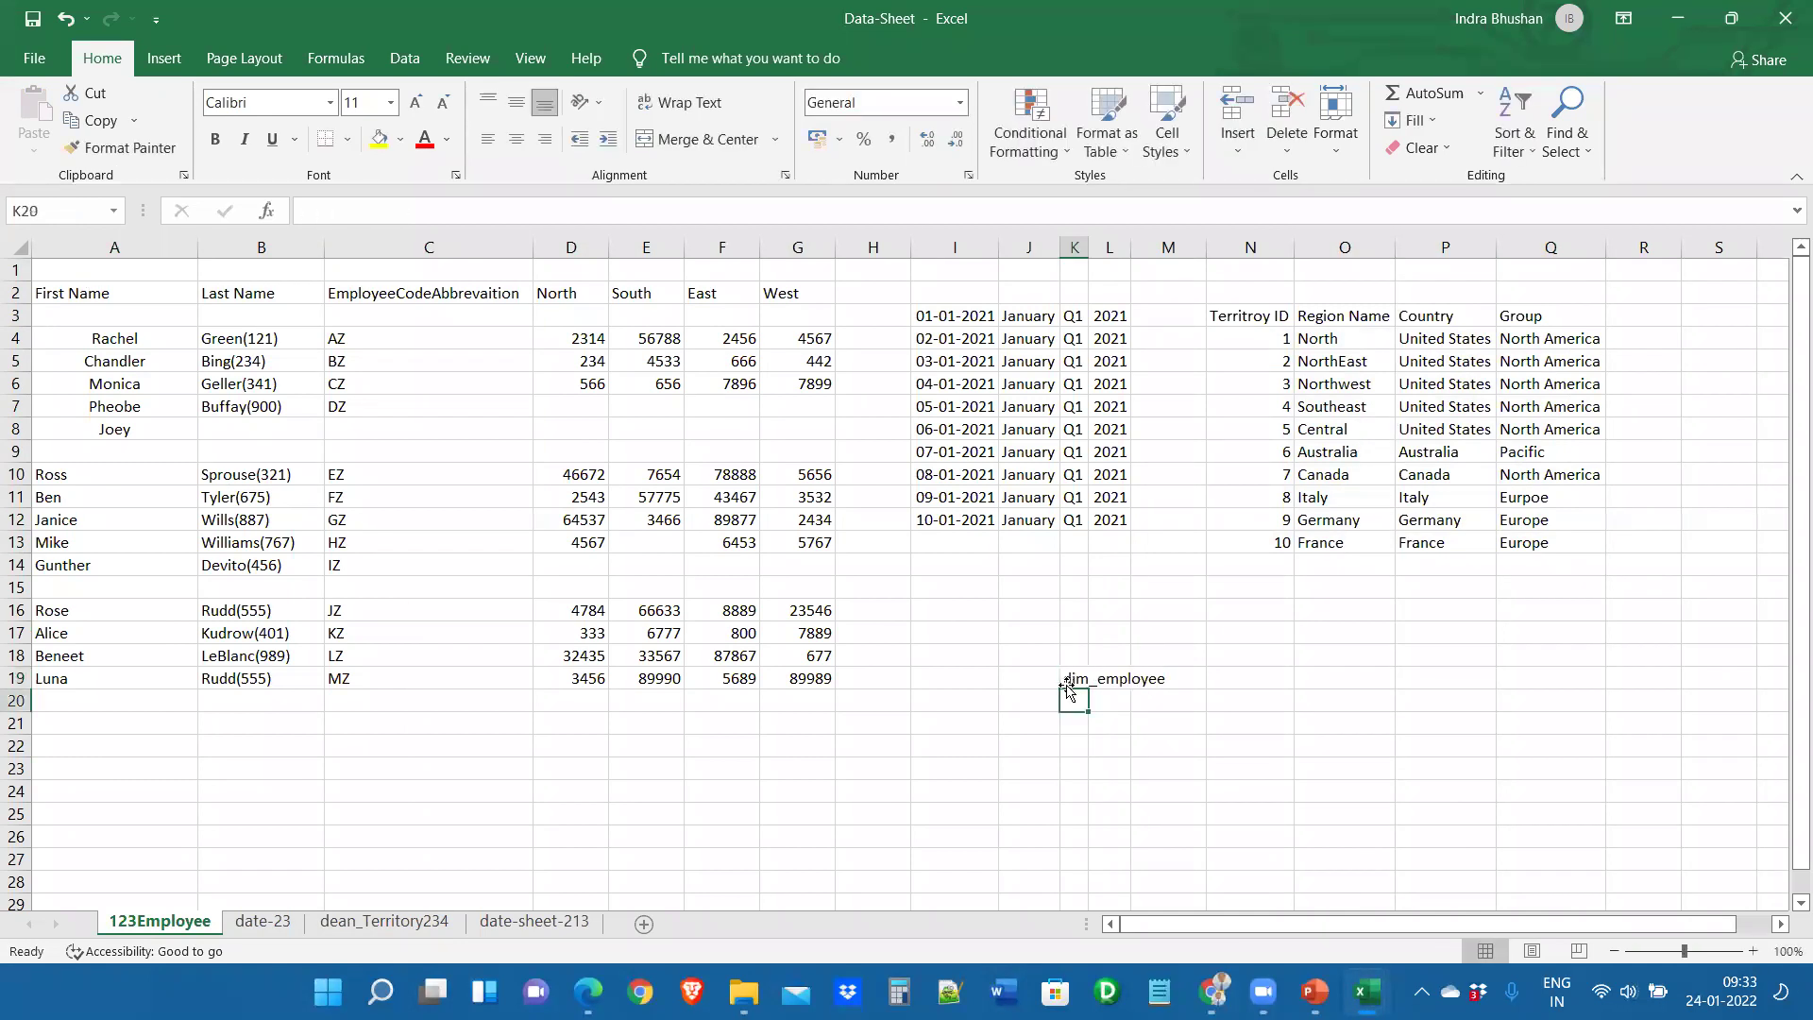
Add records 1 and 2 under dim_employee, using the first employee's name from A4 for 1 and another first name for 2
{"action": "type", "text": "1"}
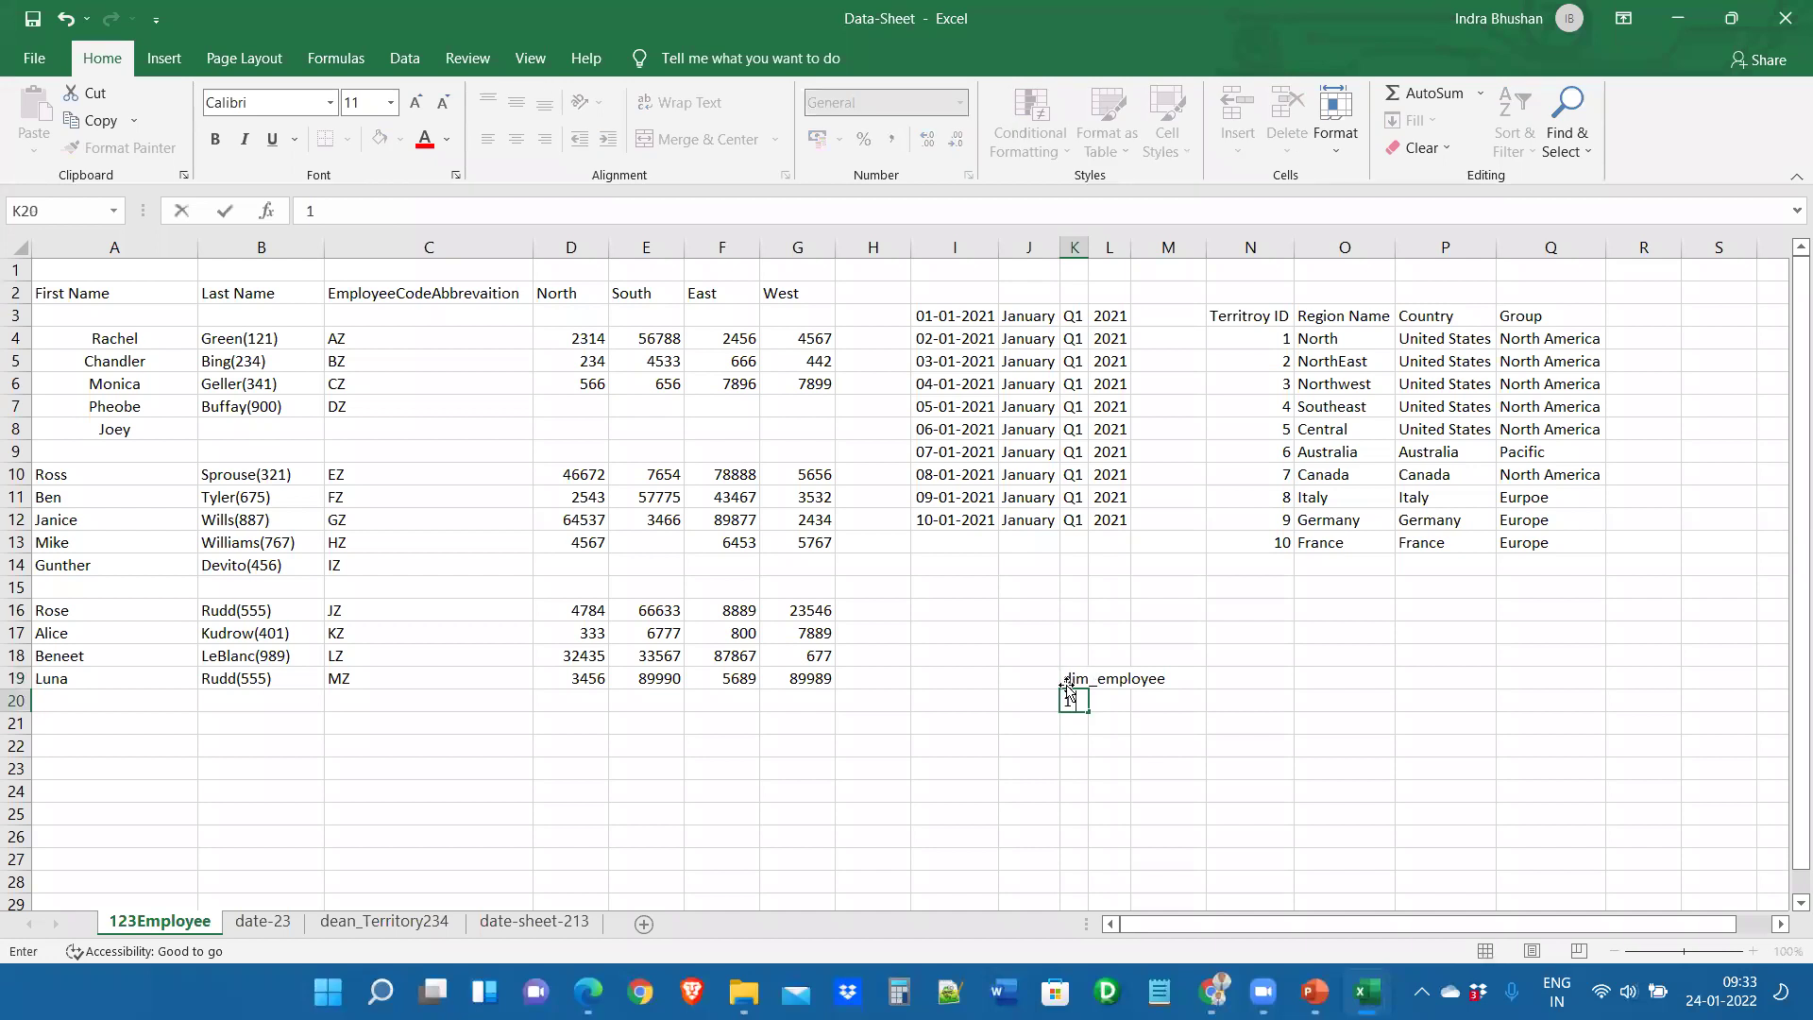
{"action": "key", "text": "Tab"}
{"action": "left_click", "coordinate": [175, 334]}
{"action": "left_click_drag", "start_coordinate": [196, 336], "coordinate": [1121, 703]}
{"action": "left_click", "coordinate": [1077, 723]}
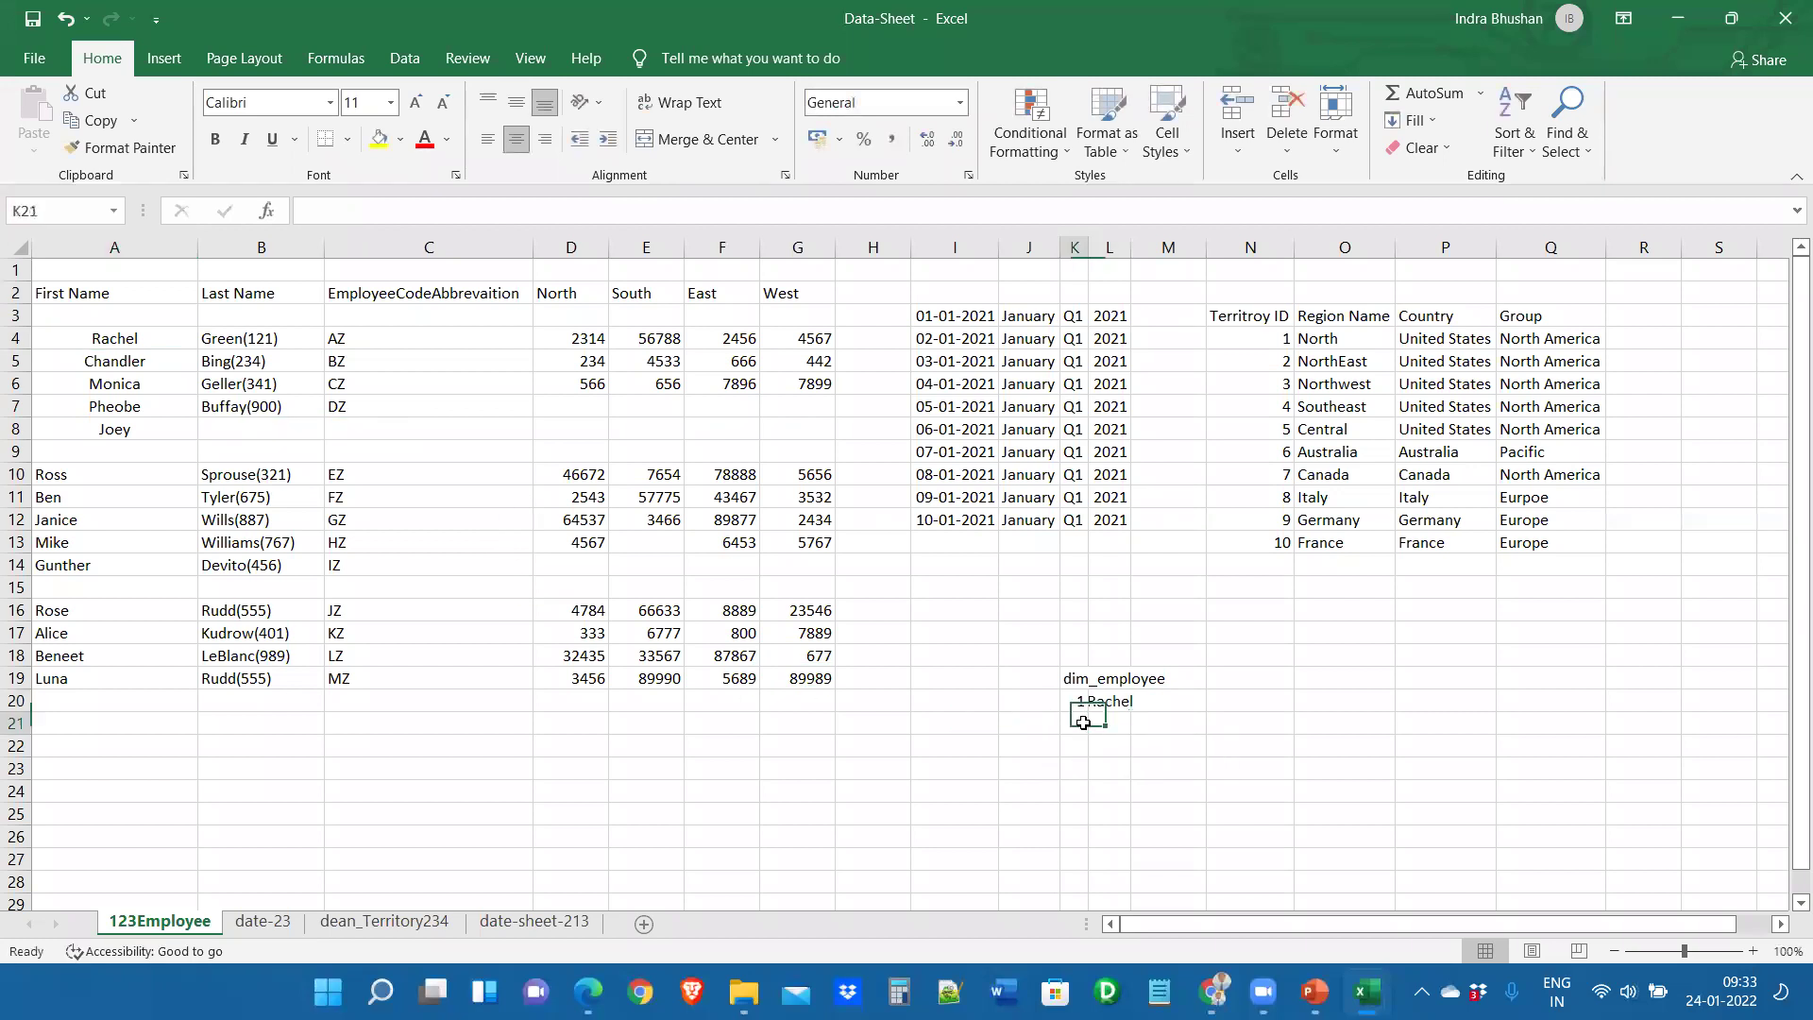
{"action": "type", "text": "2"}
{"action": "key", "text": "Tab"}
{"action": "type", "text": "Gopal"}
{"action": "left_click", "coordinate": [1027, 658]}
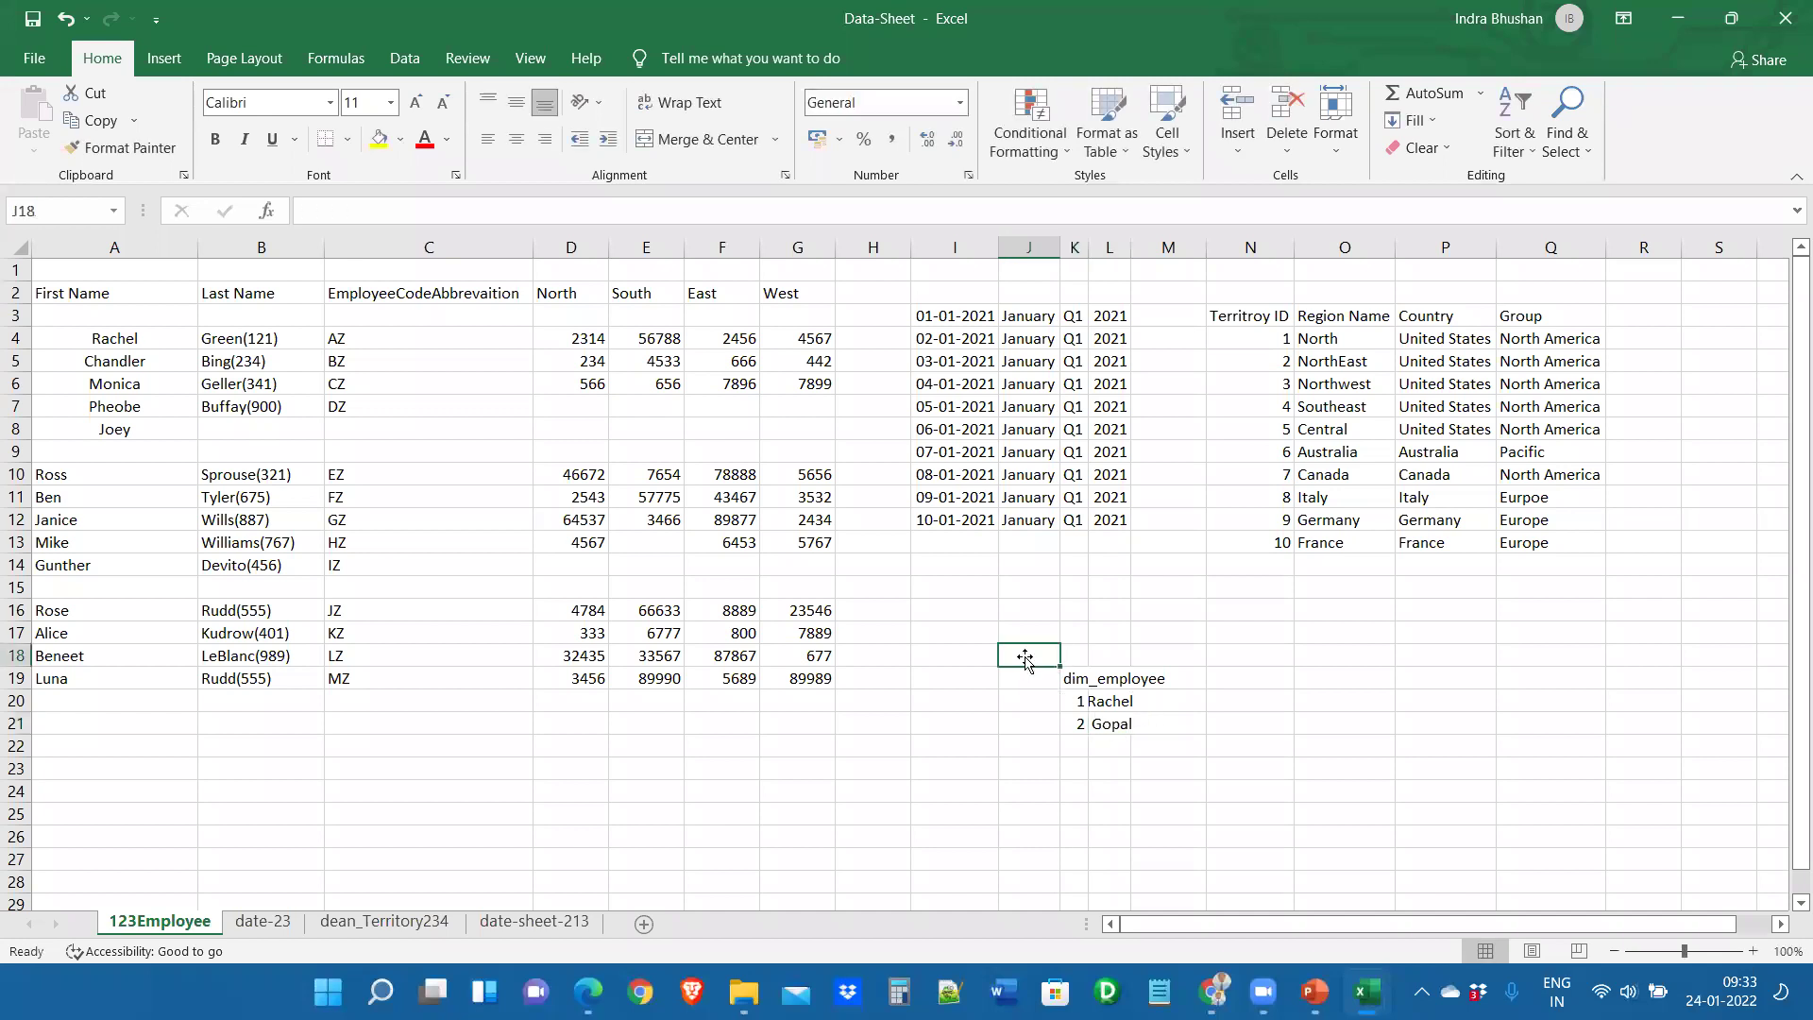
{"action": "left_click_drag", "start_coordinate": [1064, 676], "coordinate": [1188, 755]}
{"action": "left_click", "coordinate": [1255, 722]}
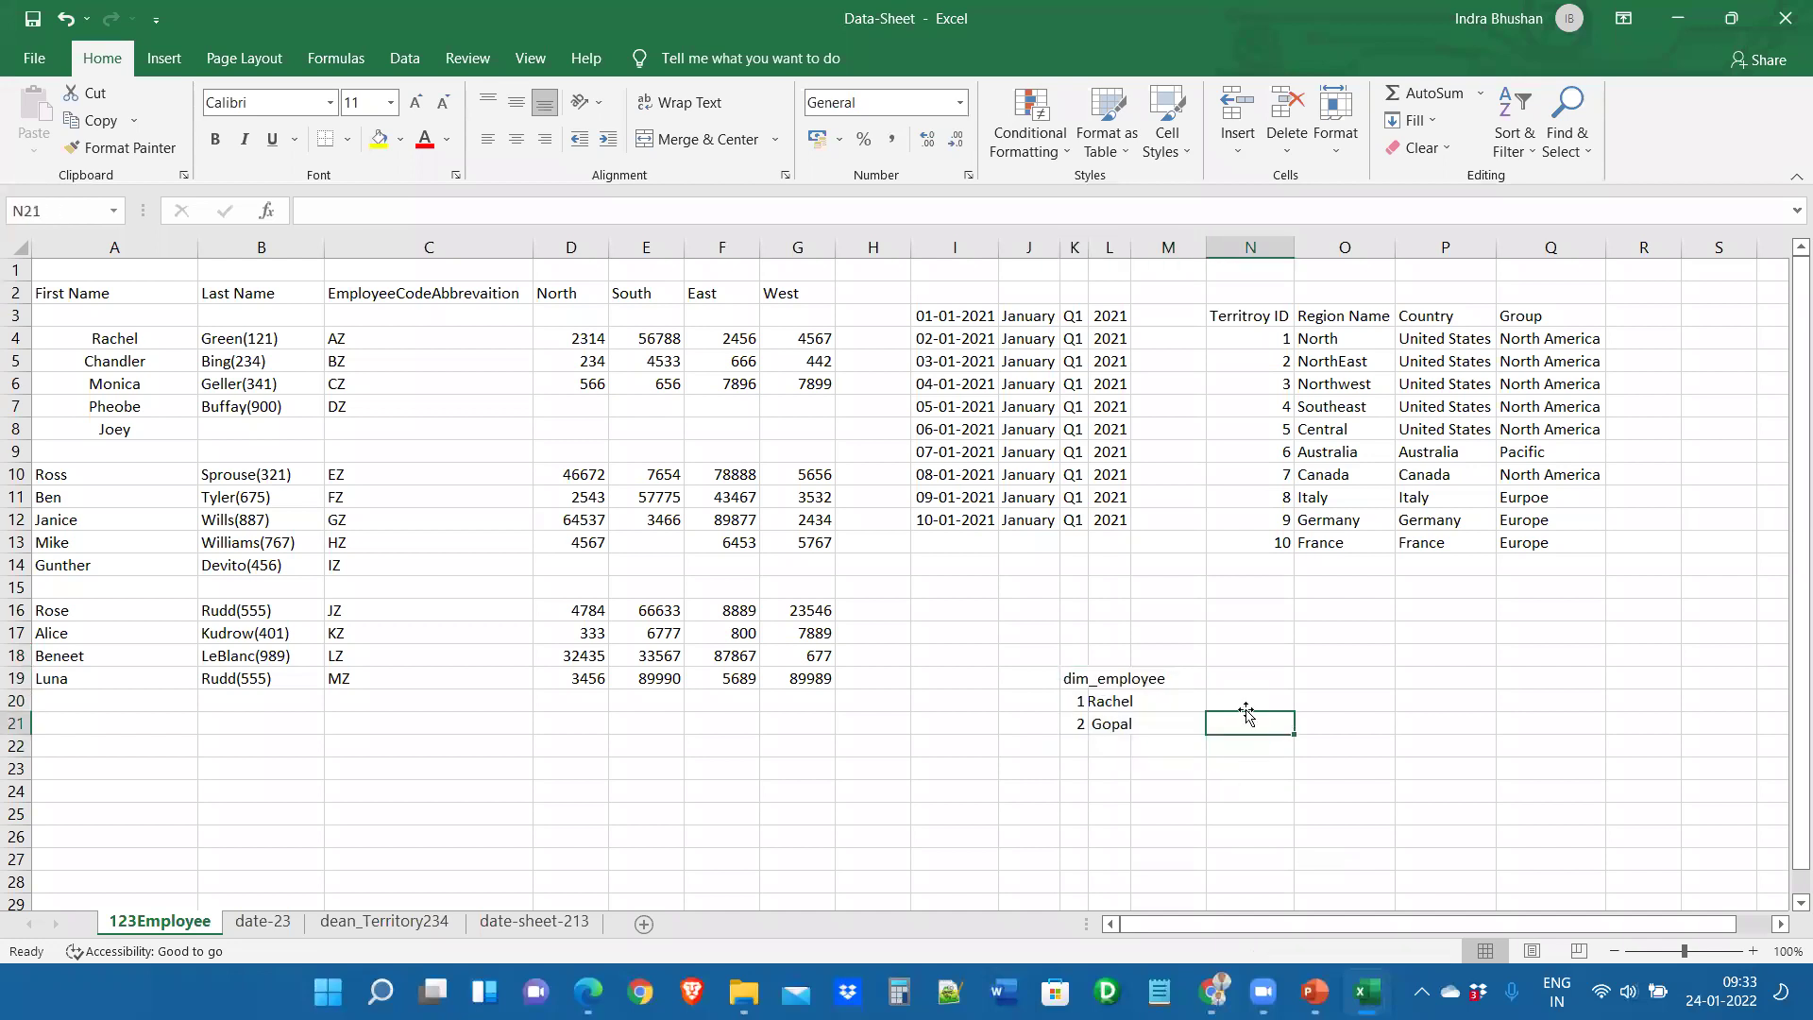
{"action": "left_click_drag", "start_coordinate": [1014, 650], "coordinate": [1218, 772]}
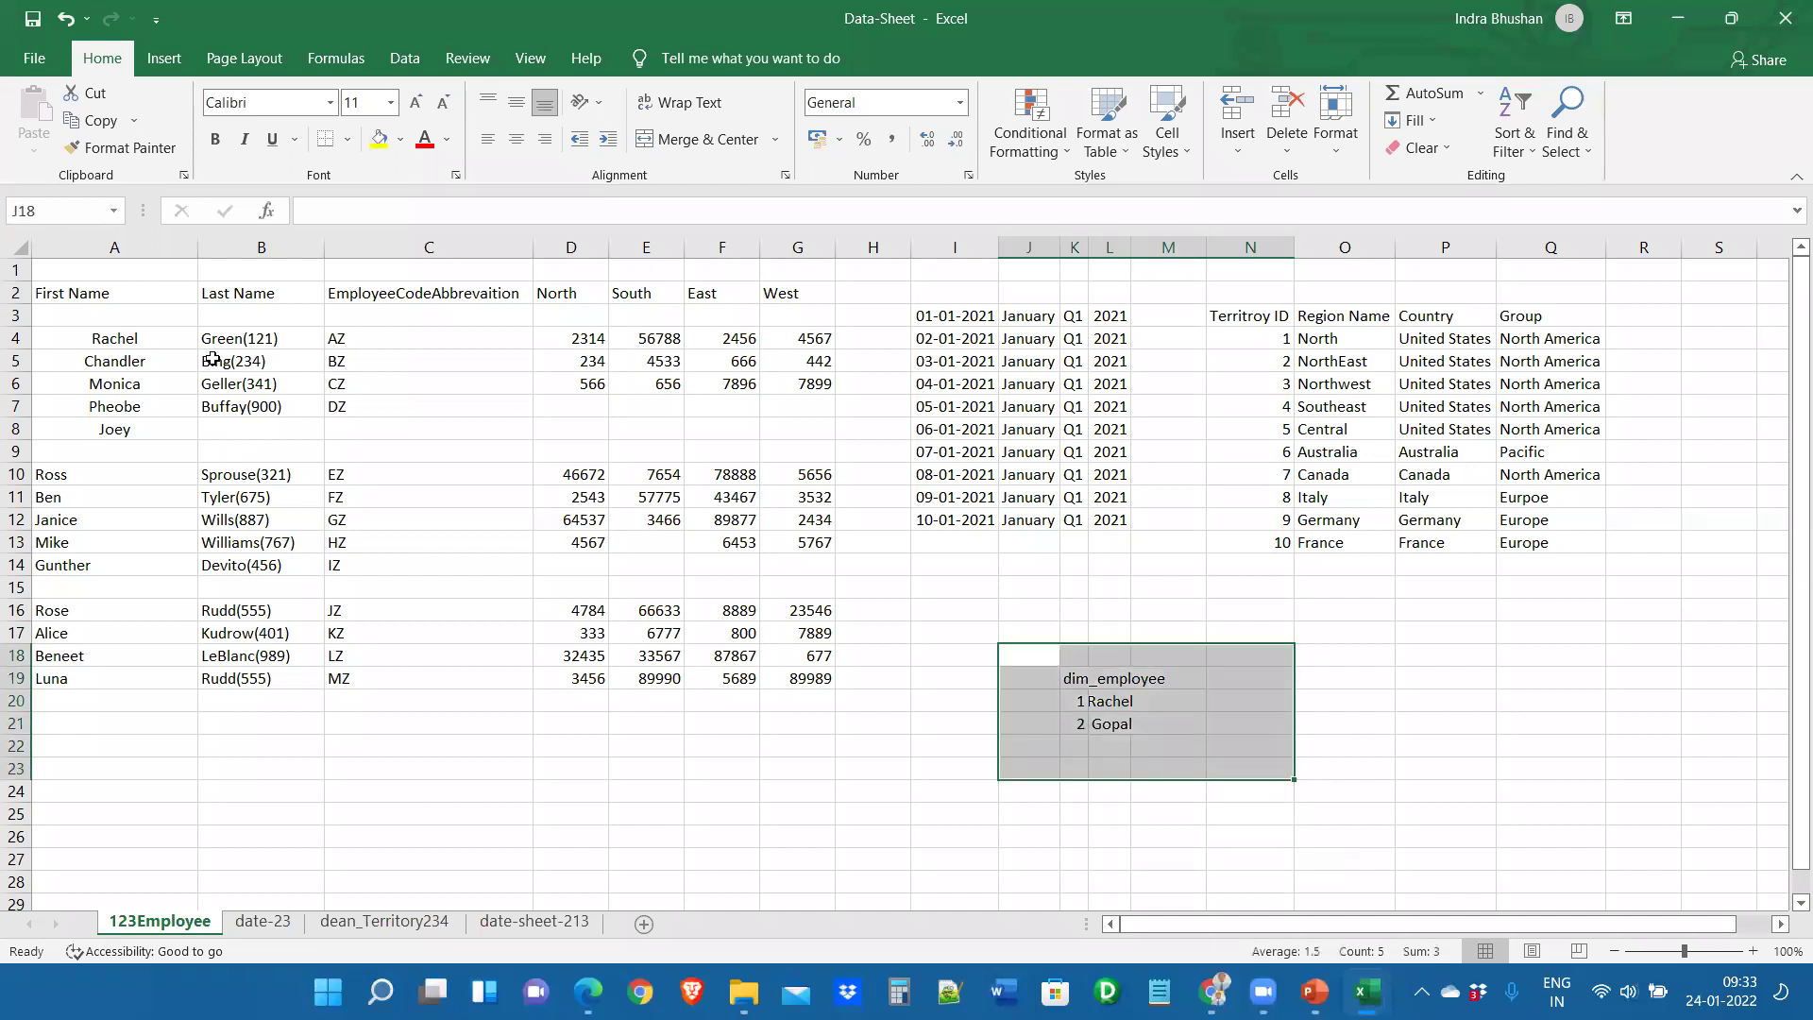
Add record 3 under dim_employee, copying the employee's first name from A8 into L22
{"action": "left_click", "coordinate": [132, 430]}
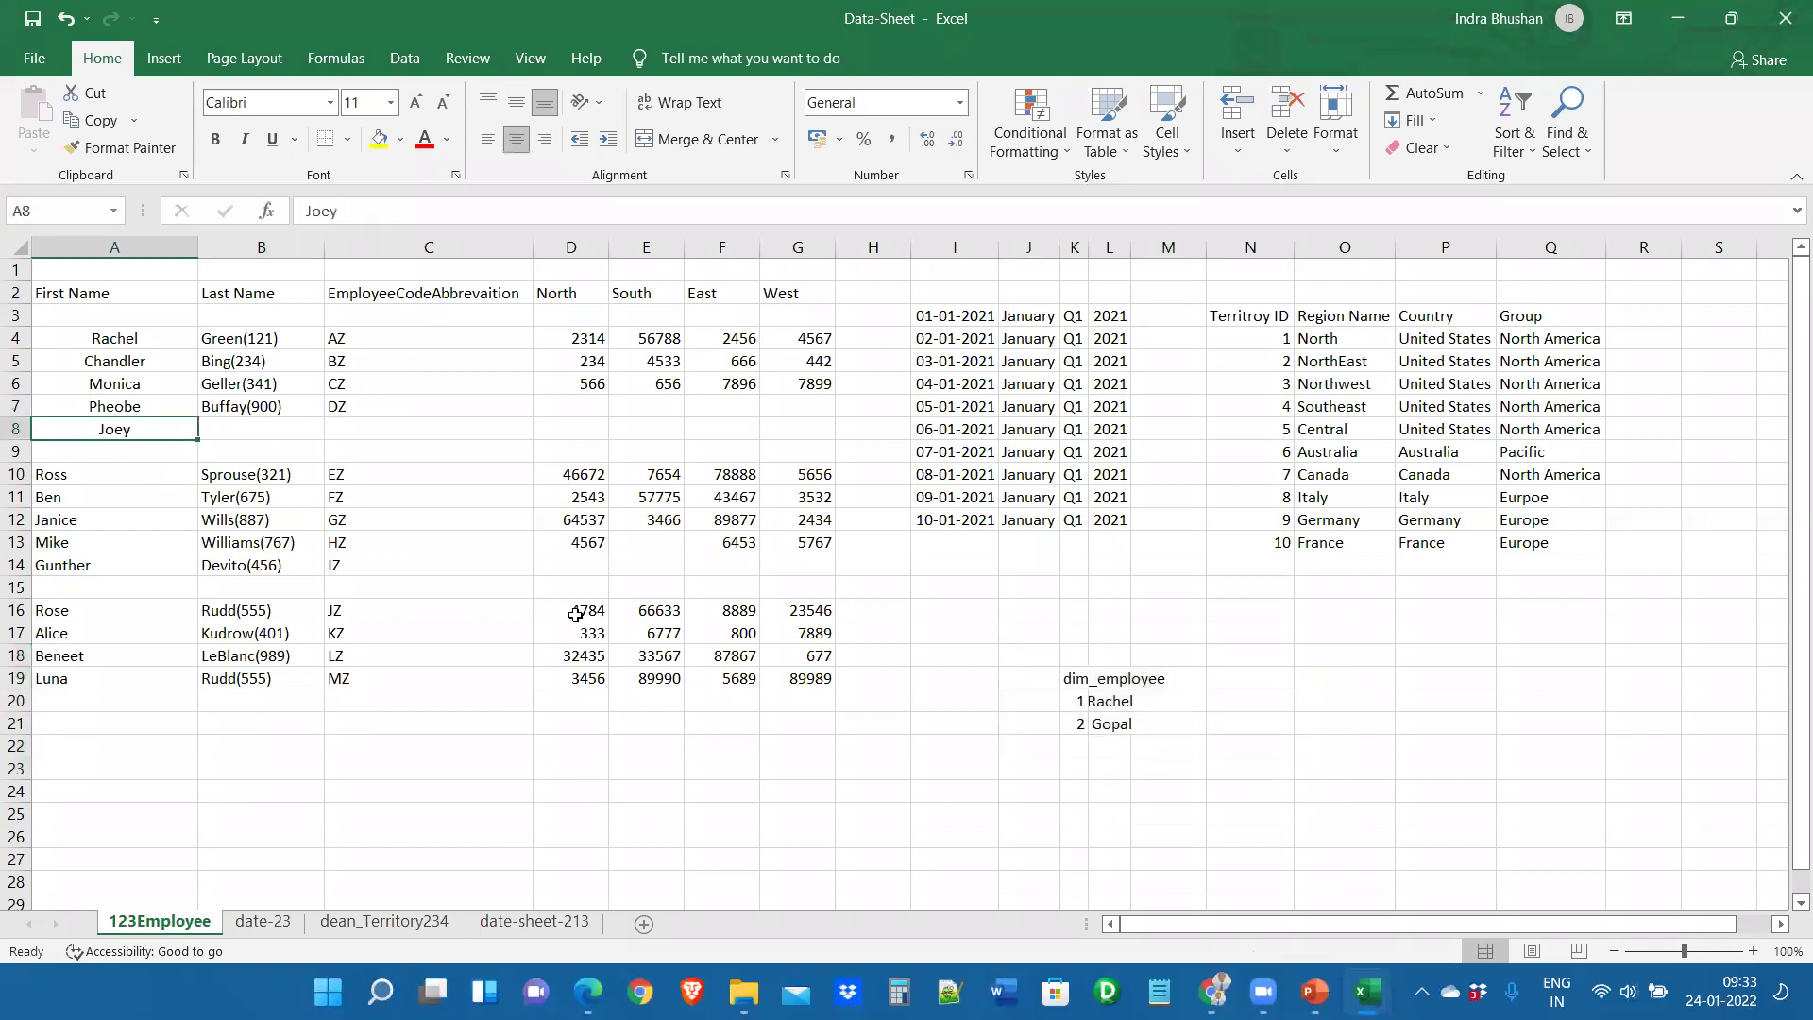
{"action": "left_click_drag", "start_coordinate": [108, 450], "coordinate": [1114, 744]}
{"action": "left_click", "coordinate": [1074, 746]}
{"action": "type", "text": "3"}
{"action": "left_click_drag", "start_coordinate": [1028, 633], "coordinate": [1273, 809]}
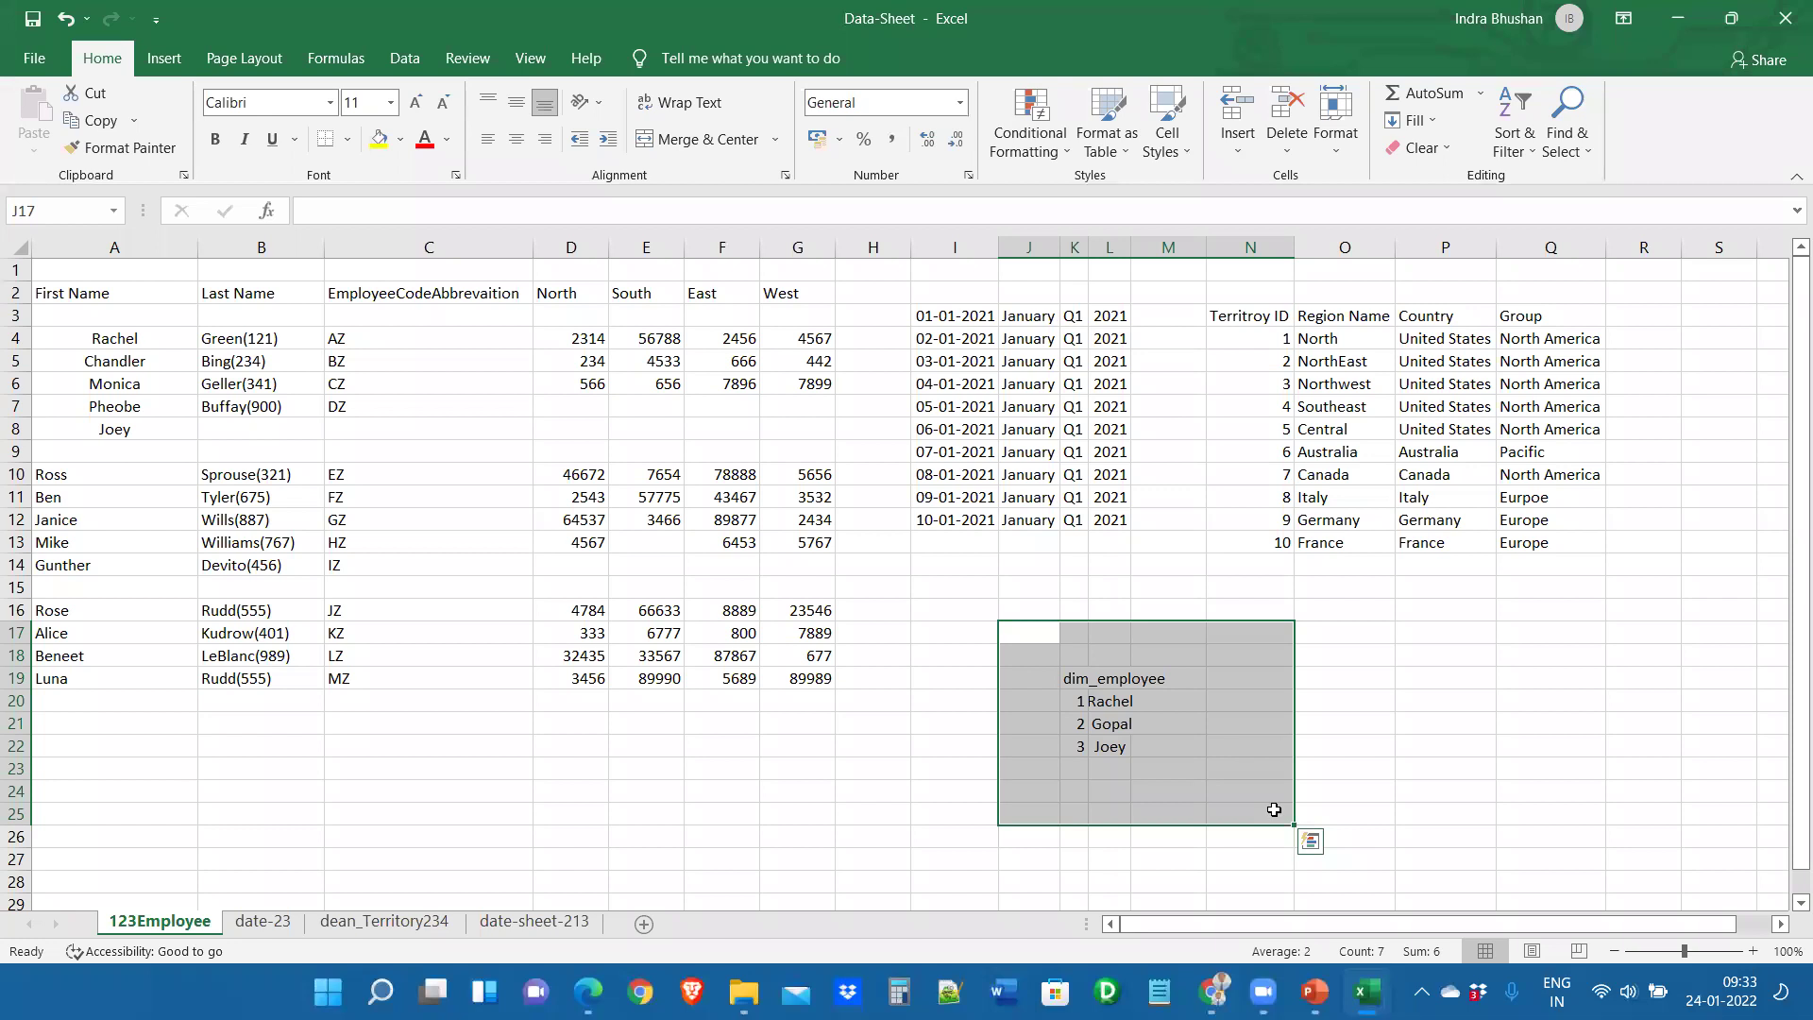
Compare the dim_employee records with the combined employee, date and territory data in columns A to Q
{"action": "left_click", "coordinate": [1161, 721]}
{"action": "left_click_drag", "start_coordinate": [1038, 659], "coordinate": [1153, 758]}
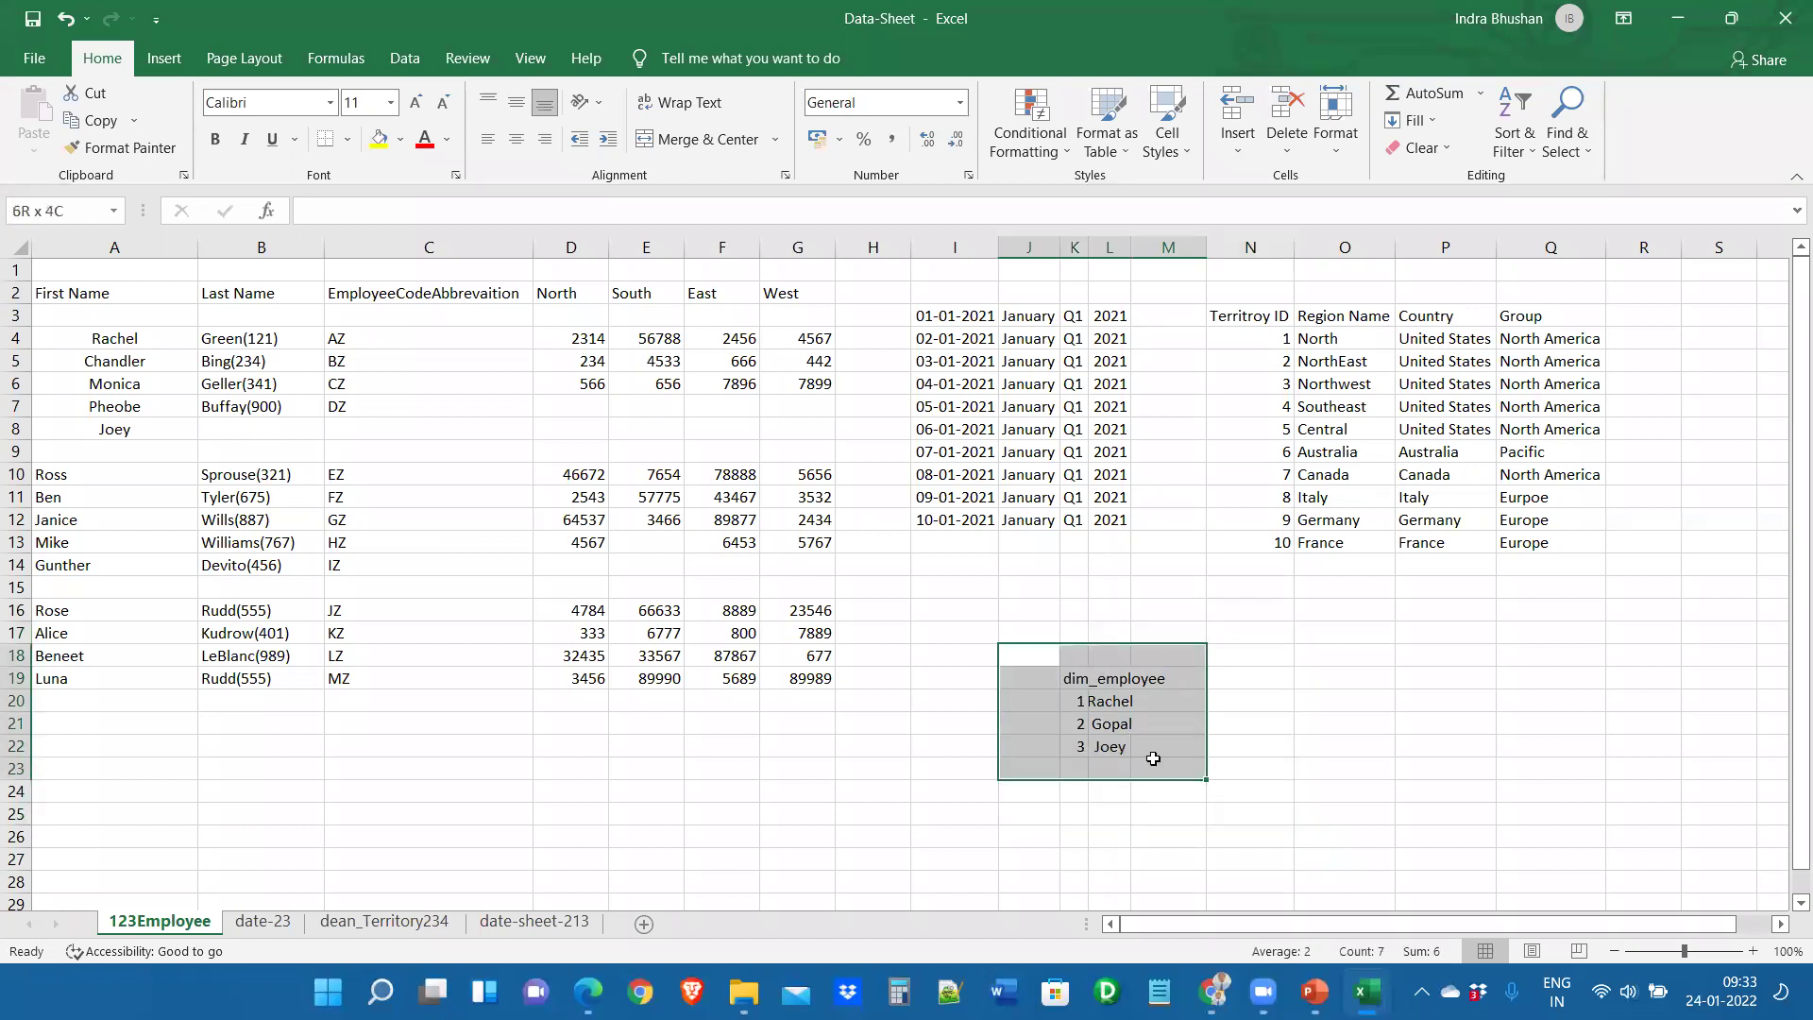
{"action": "left_click_drag", "start_coordinate": [36, 288], "coordinate": [1168, 655]}
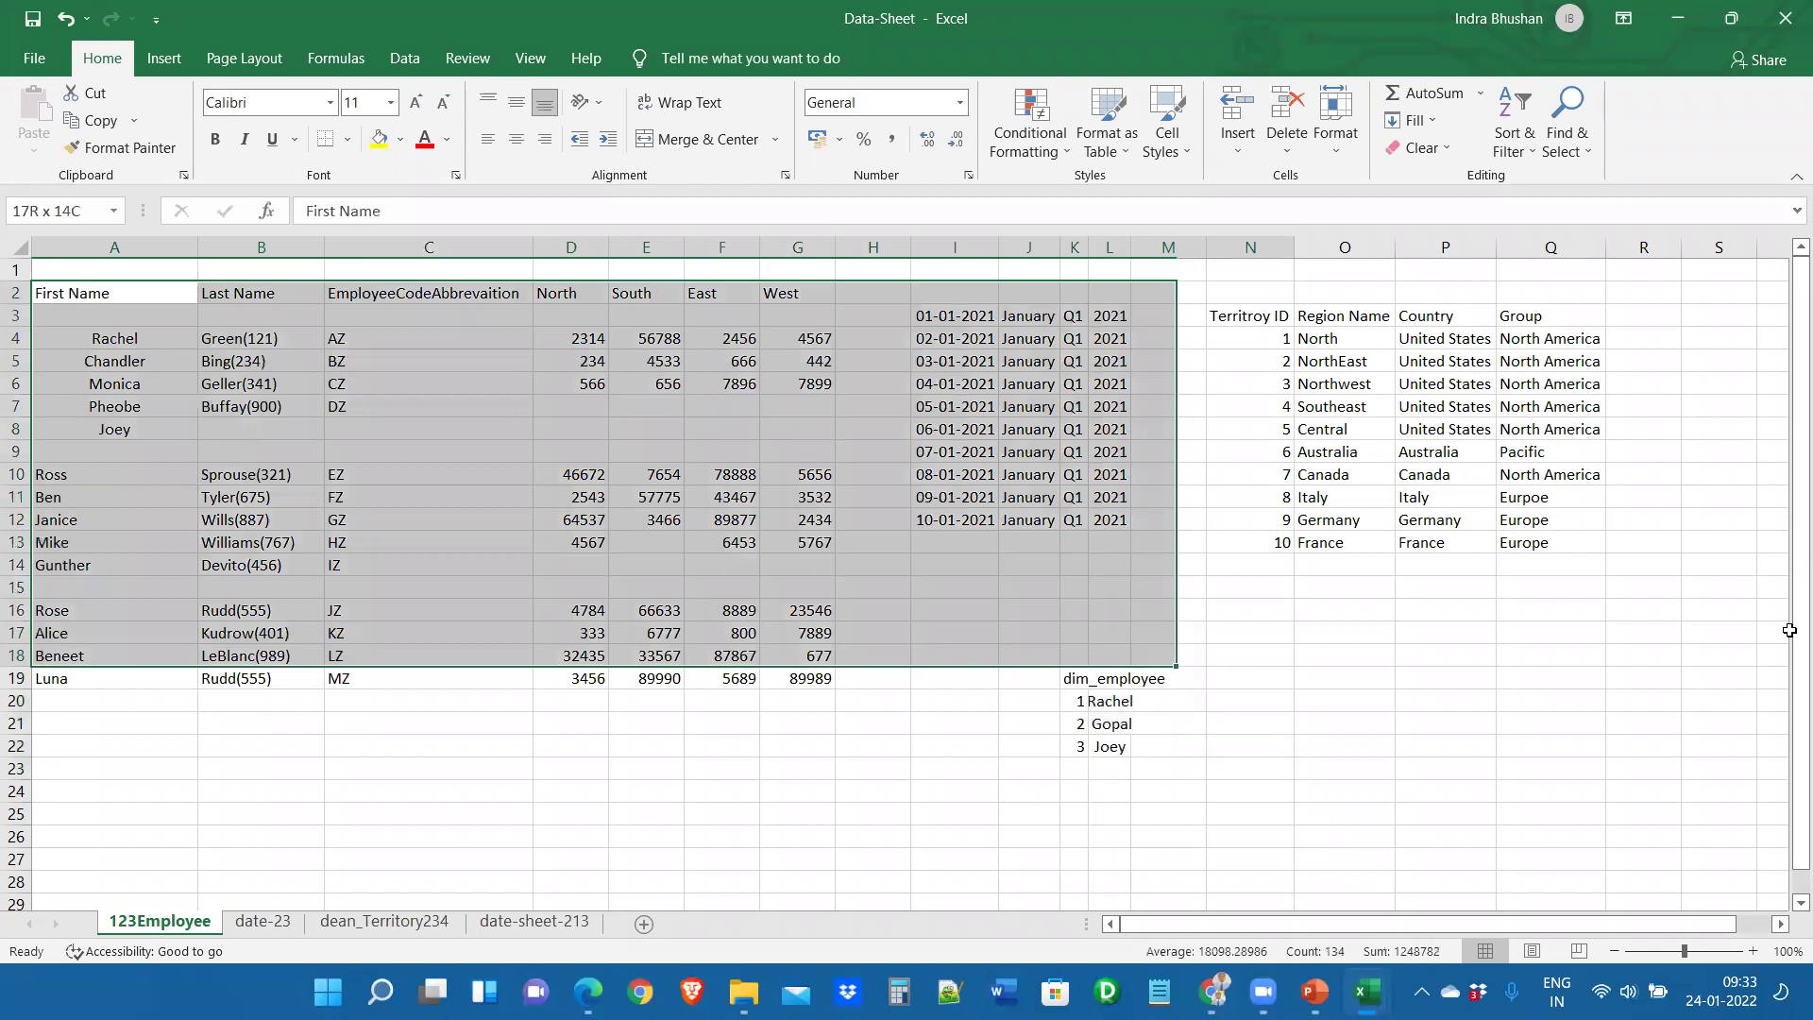
{"action": "left_click_drag", "start_coordinate": [1790, 630], "coordinate": [951, 636]}
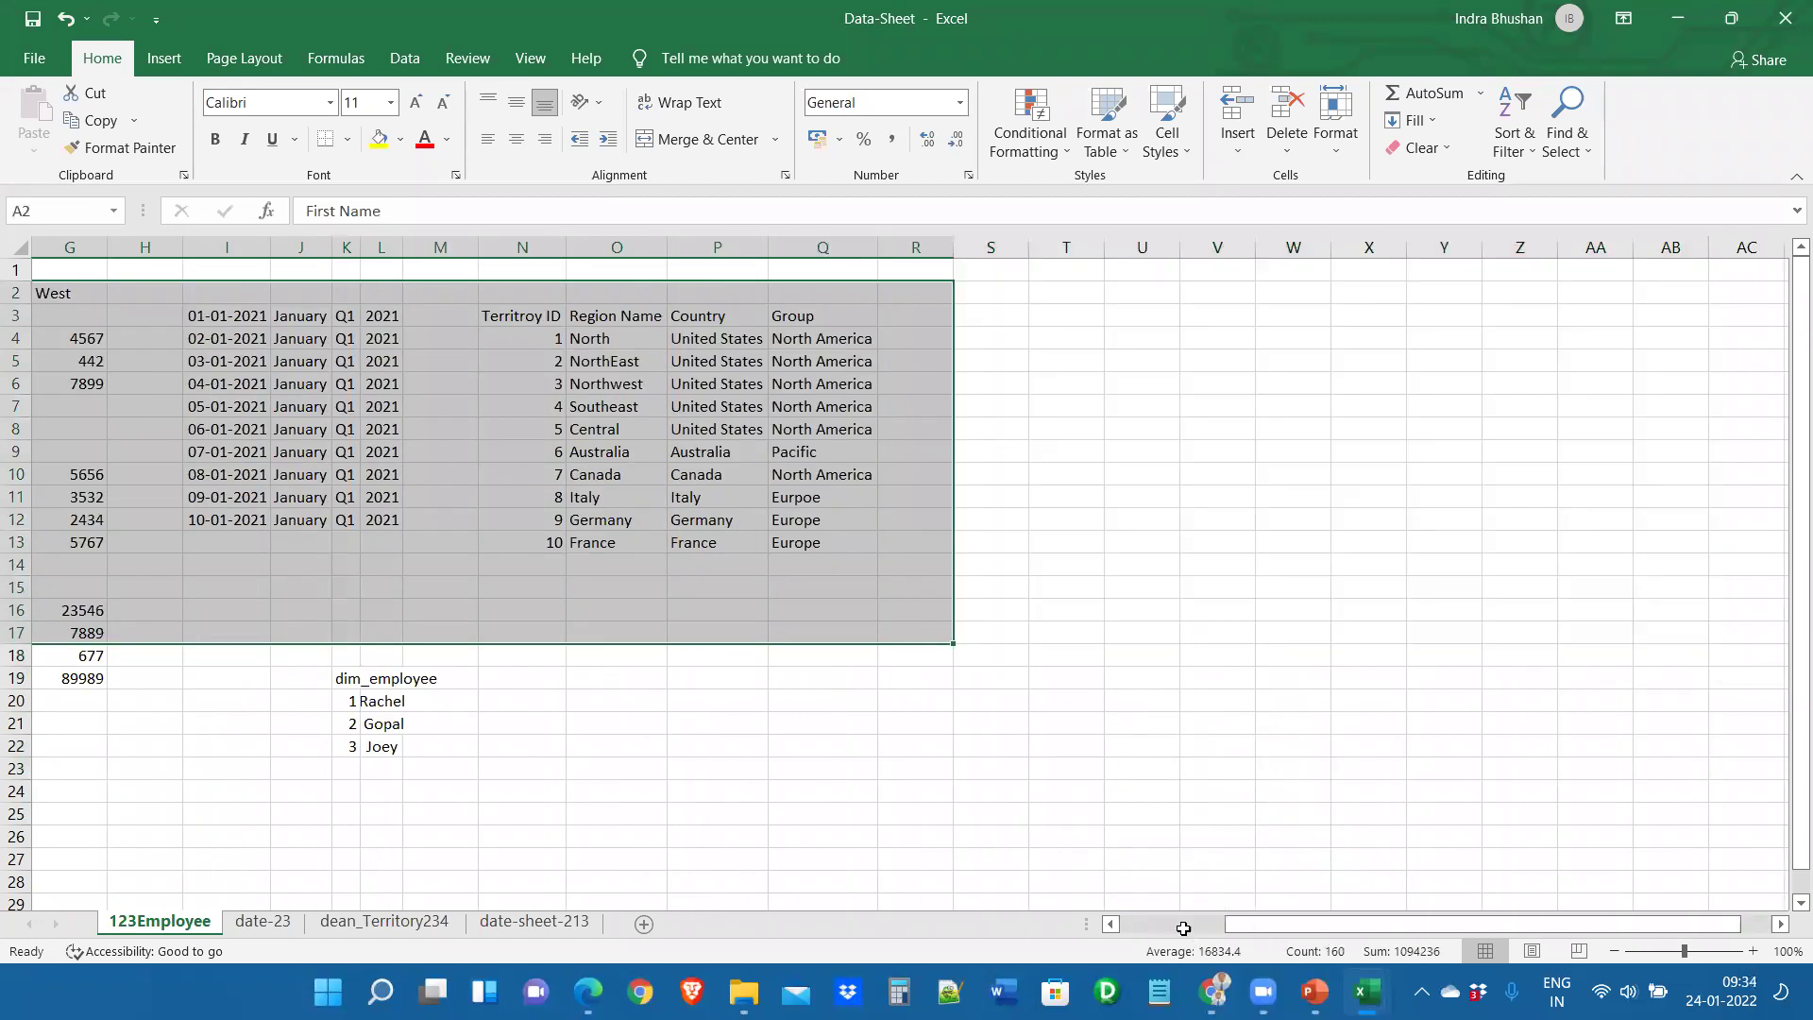
{"action": "left_click", "coordinate": [1183, 928]}
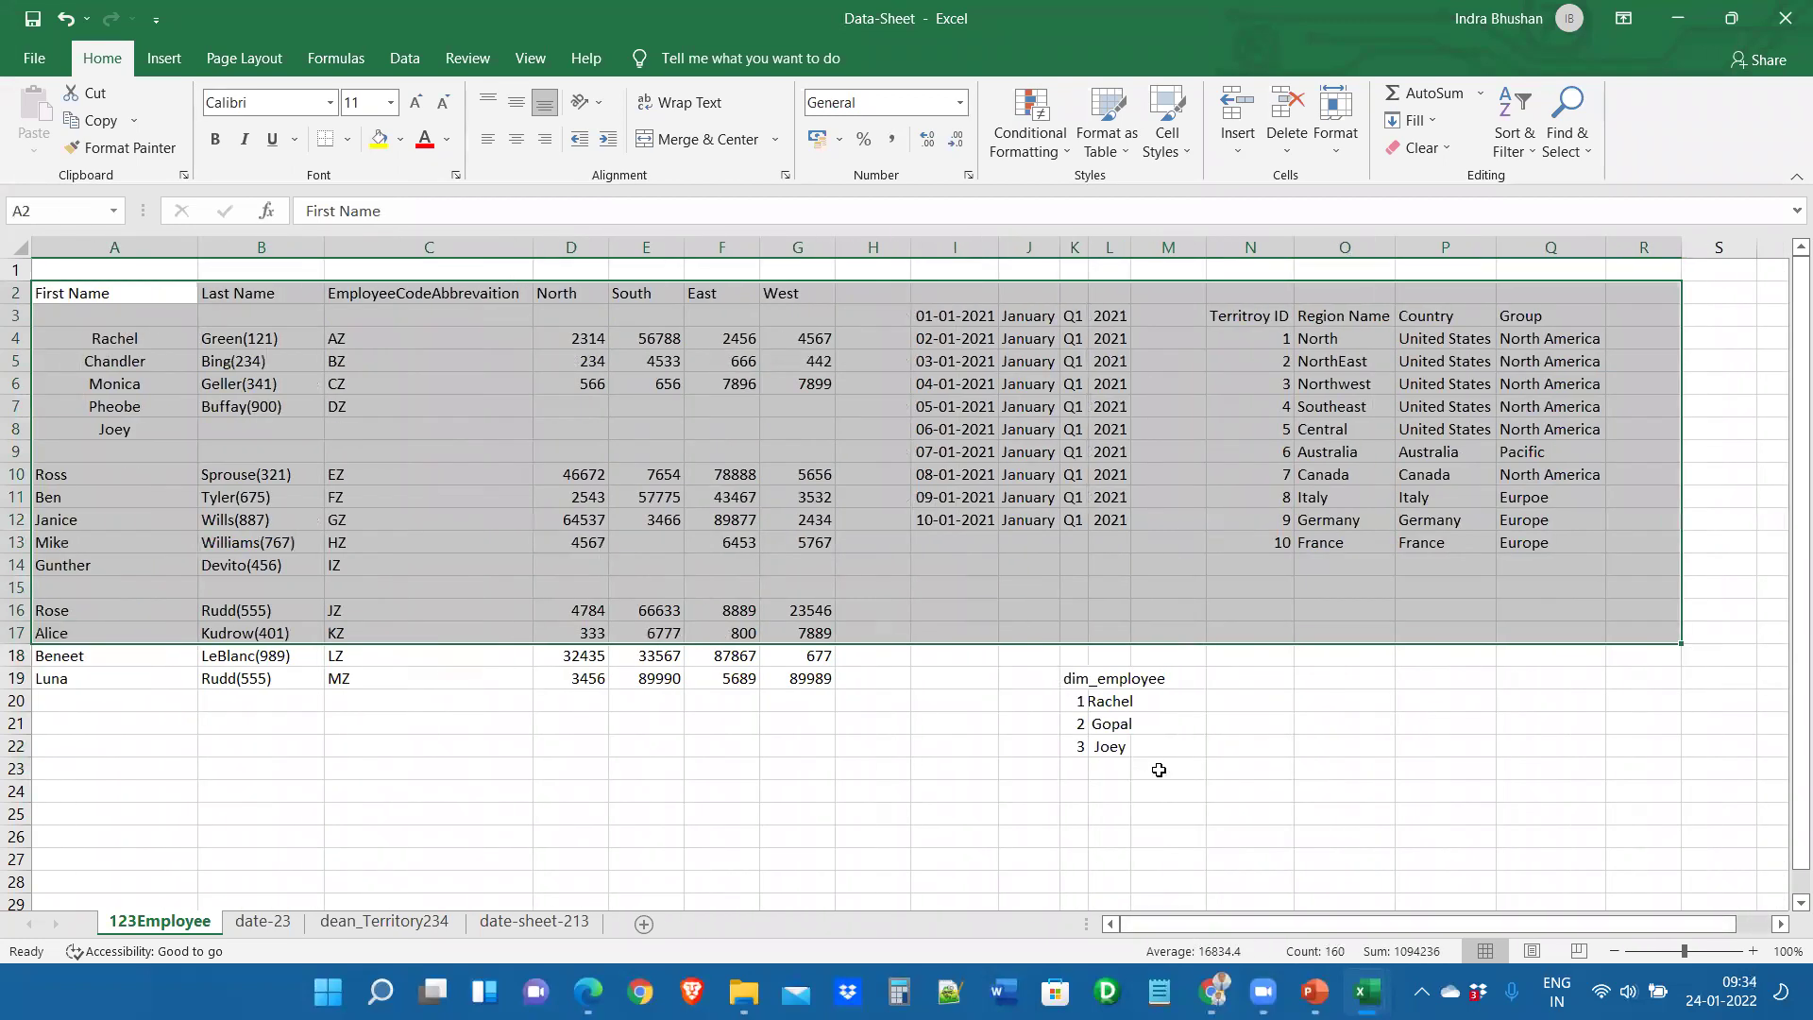
{"action": "left_click", "coordinate": [1158, 770]}
{"action": "key", "text": "ctrl+a"}
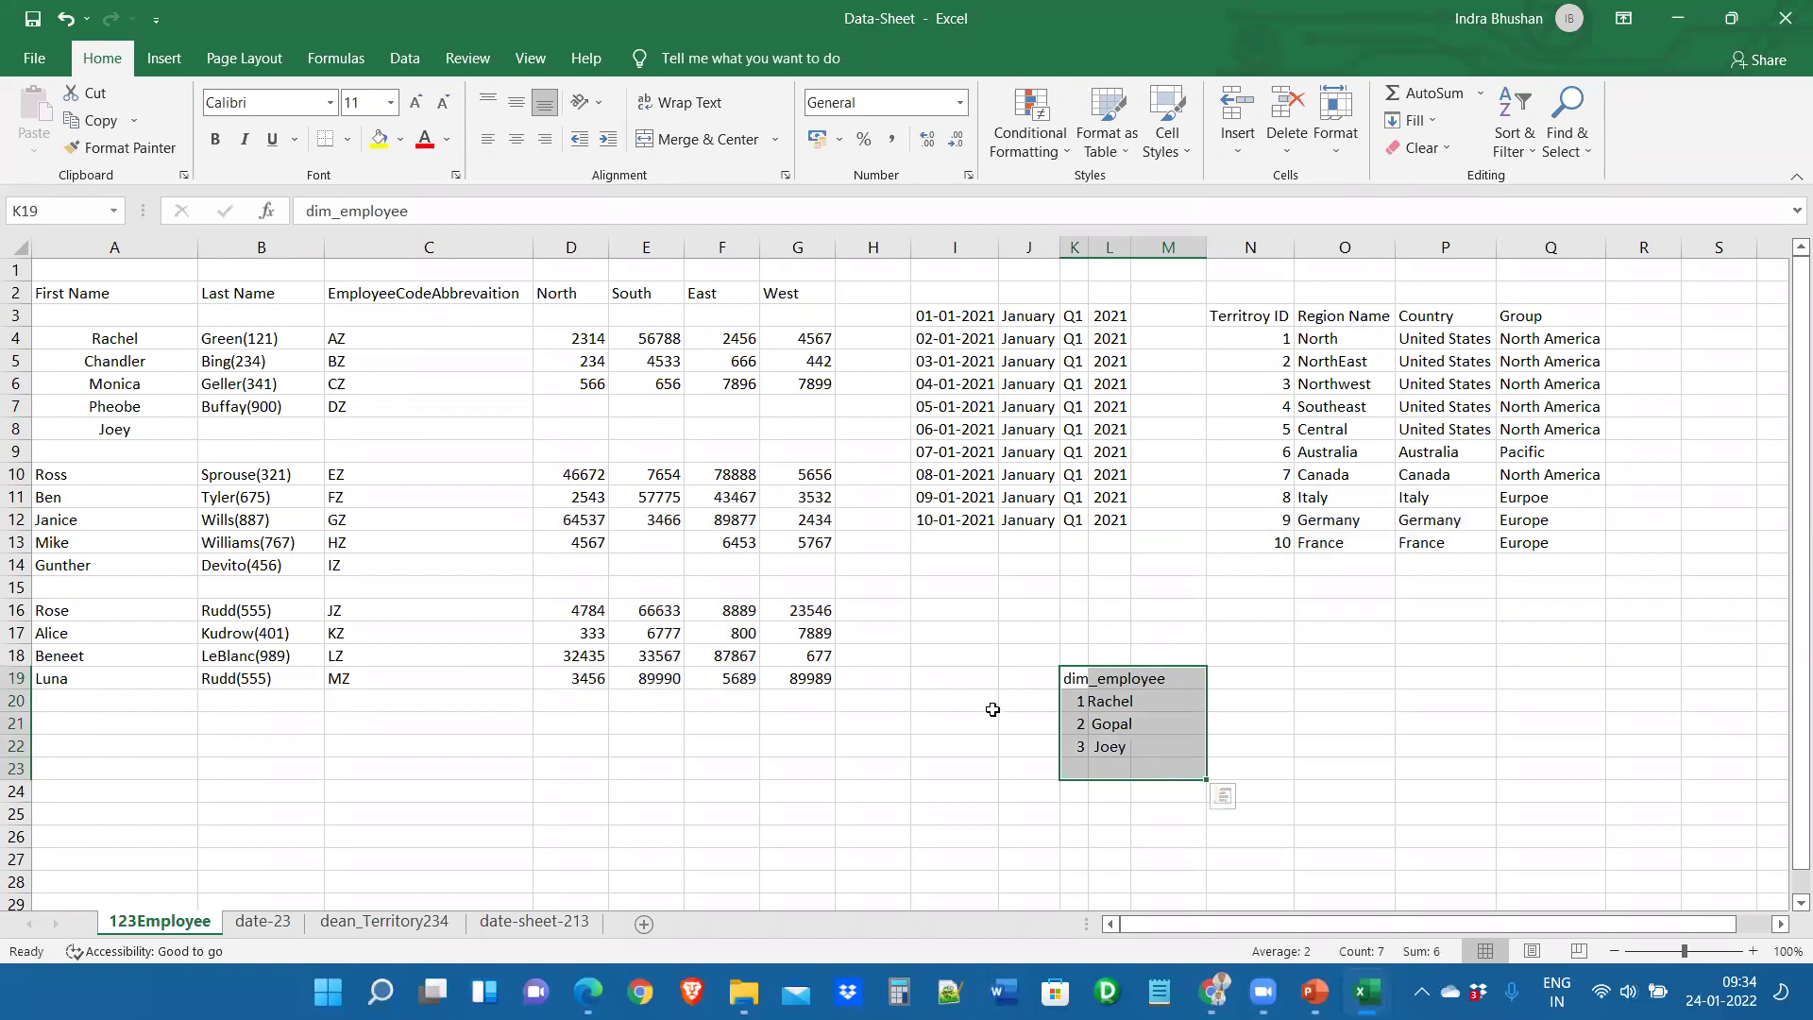
Enter the source labels file in cell B23 and db link in cell B26
{"action": "left_click", "coordinate": [869, 746]}
{"action": "left_click", "coordinate": [261, 768]}
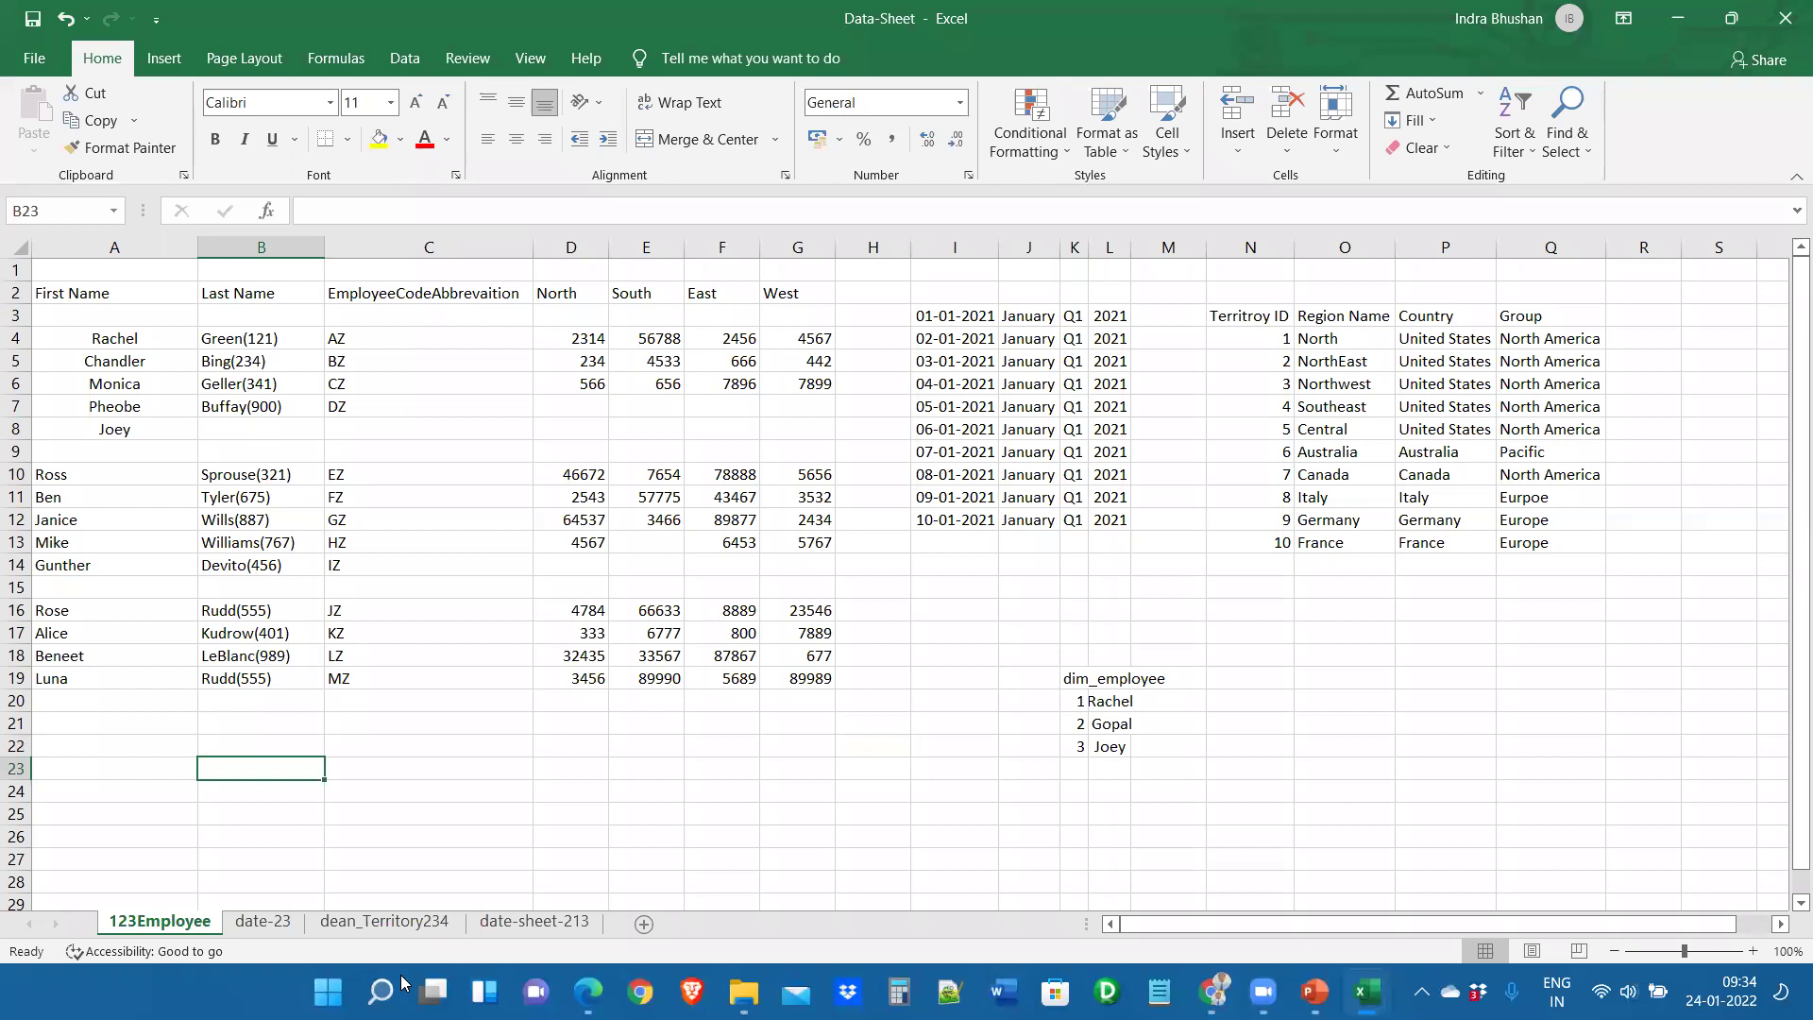
{"action": "type", "text": "file"}
{"action": "key", "text": "Return"}
{"action": "key", "text": "Return"}
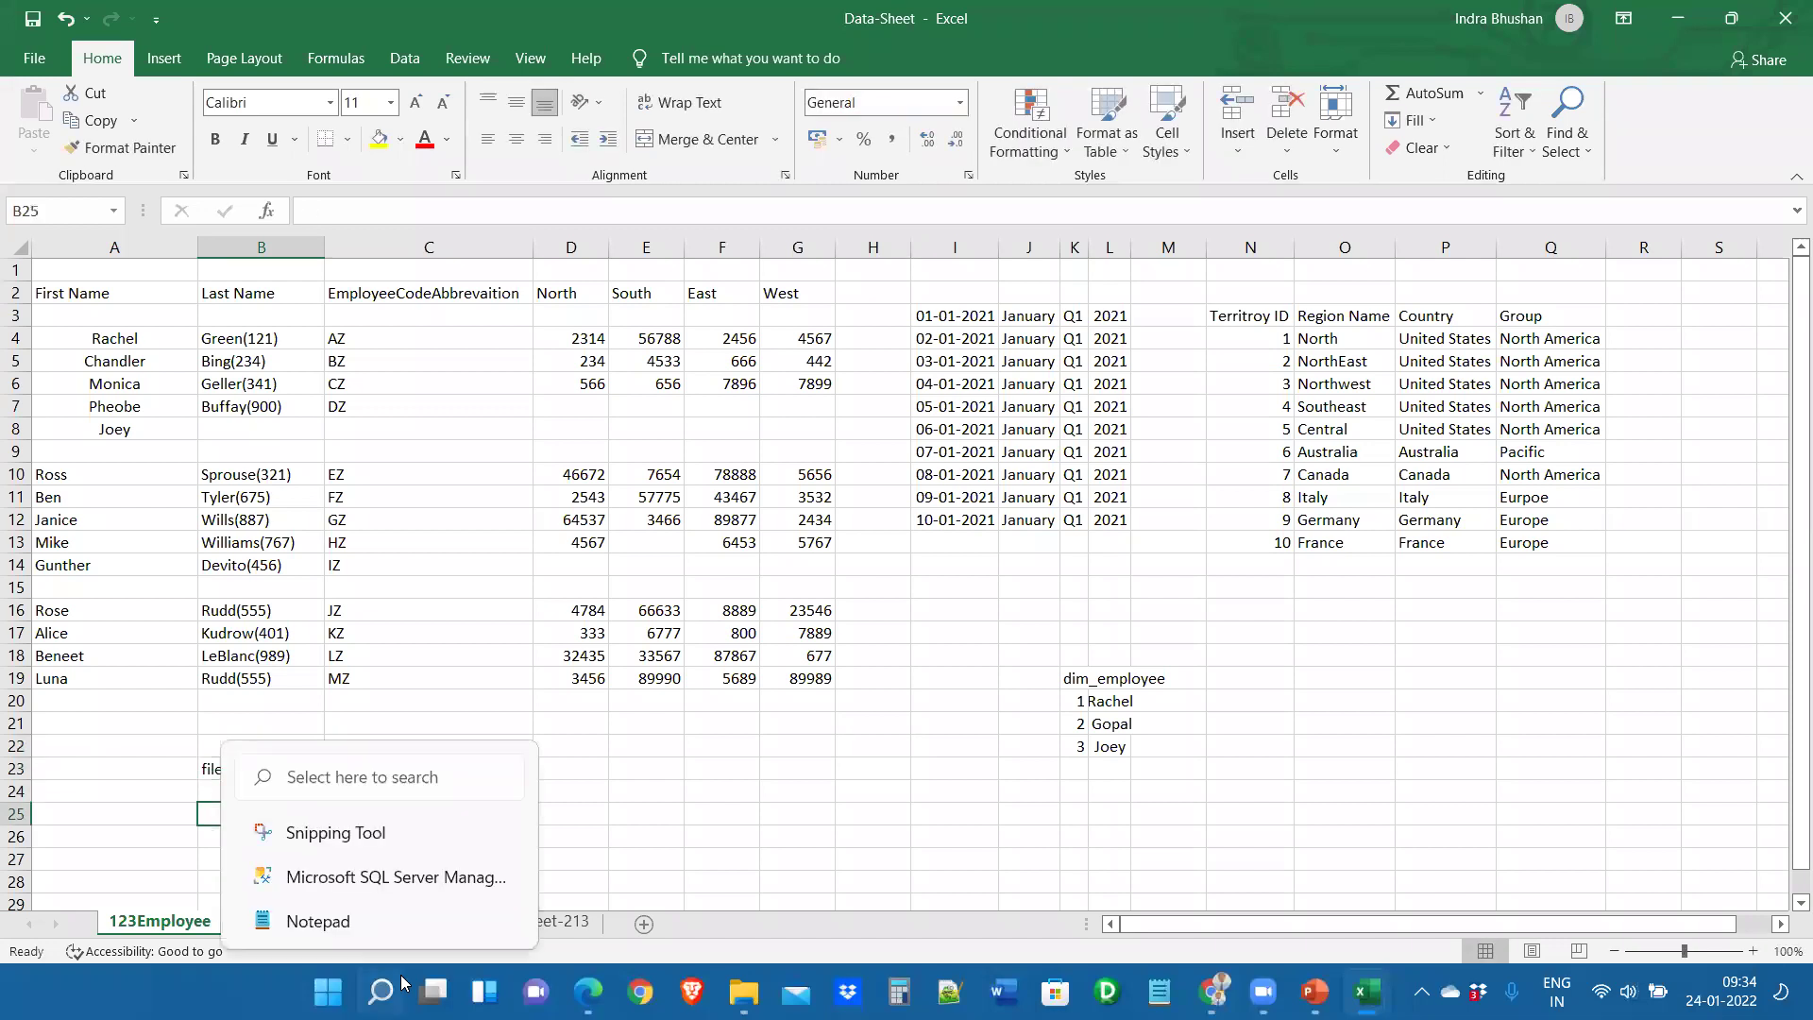
{"action": "left_click", "coordinate": [820, 789]}
{"action": "left_click", "coordinate": [221, 828]}
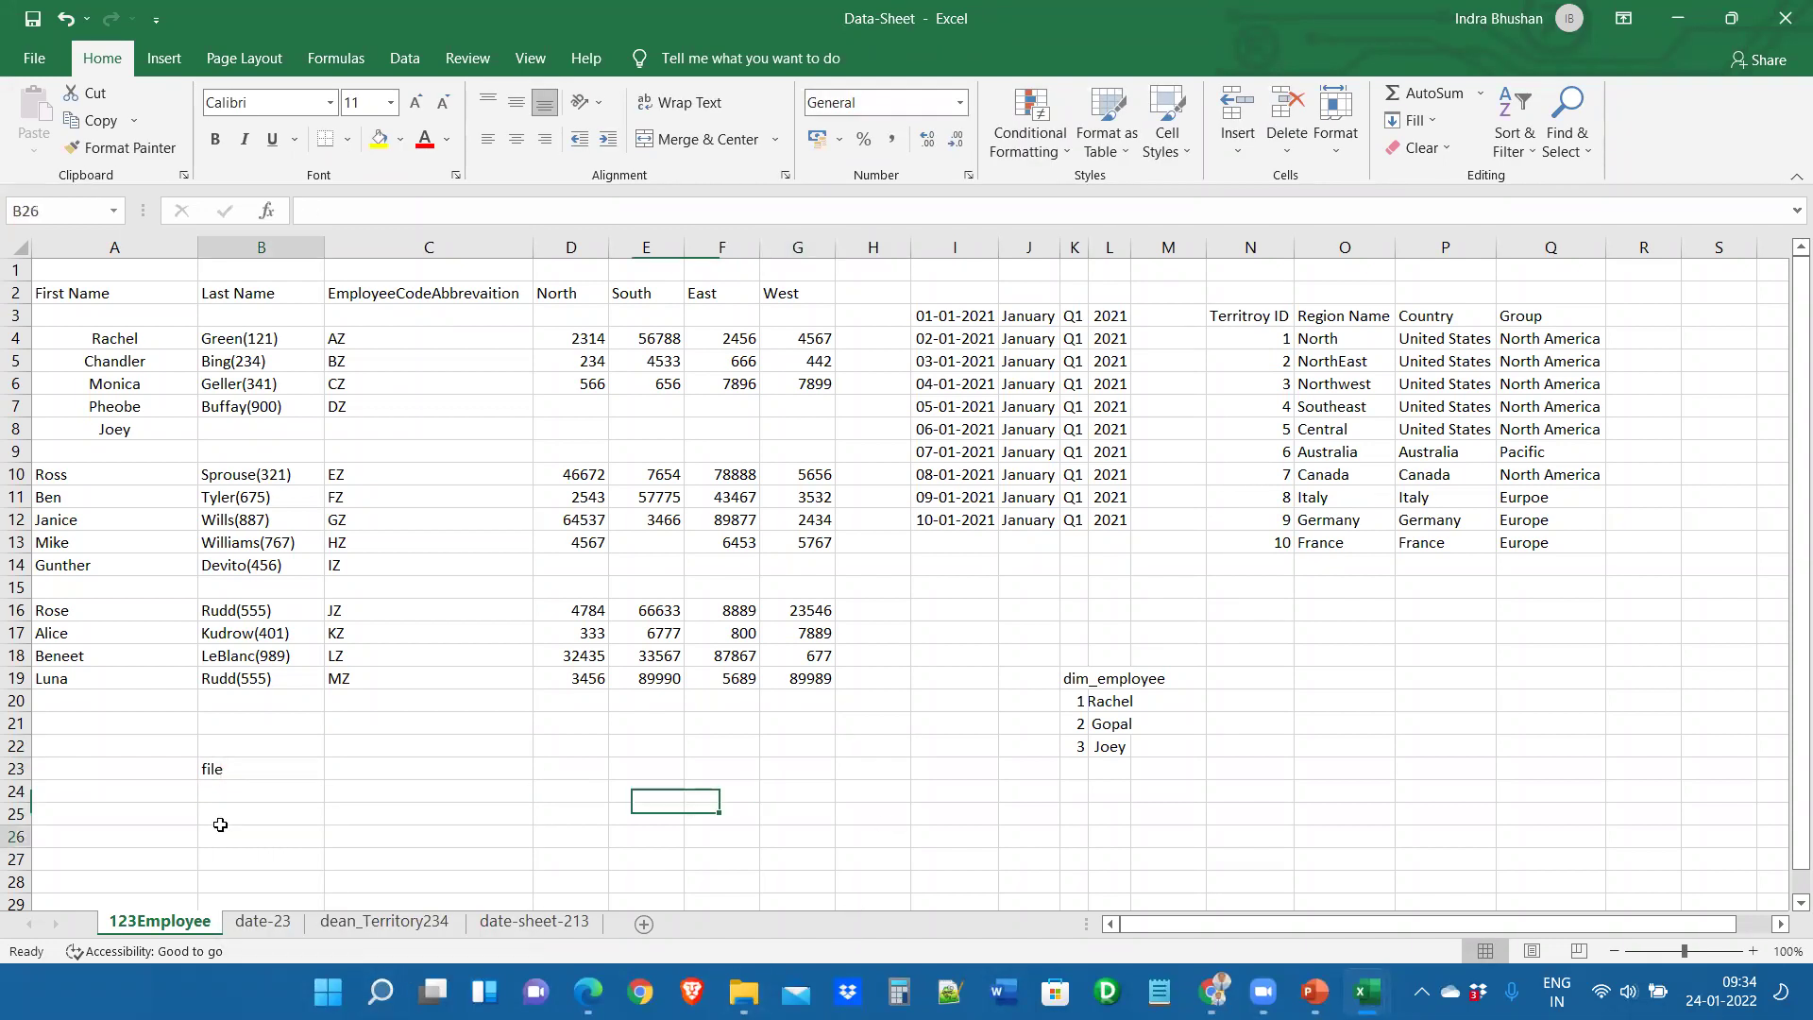
{"action": "type", "text": "db link"}
Enter the label empolyee in cell E26, in the same row as db link
{"action": "left_click", "coordinate": [645, 836]}
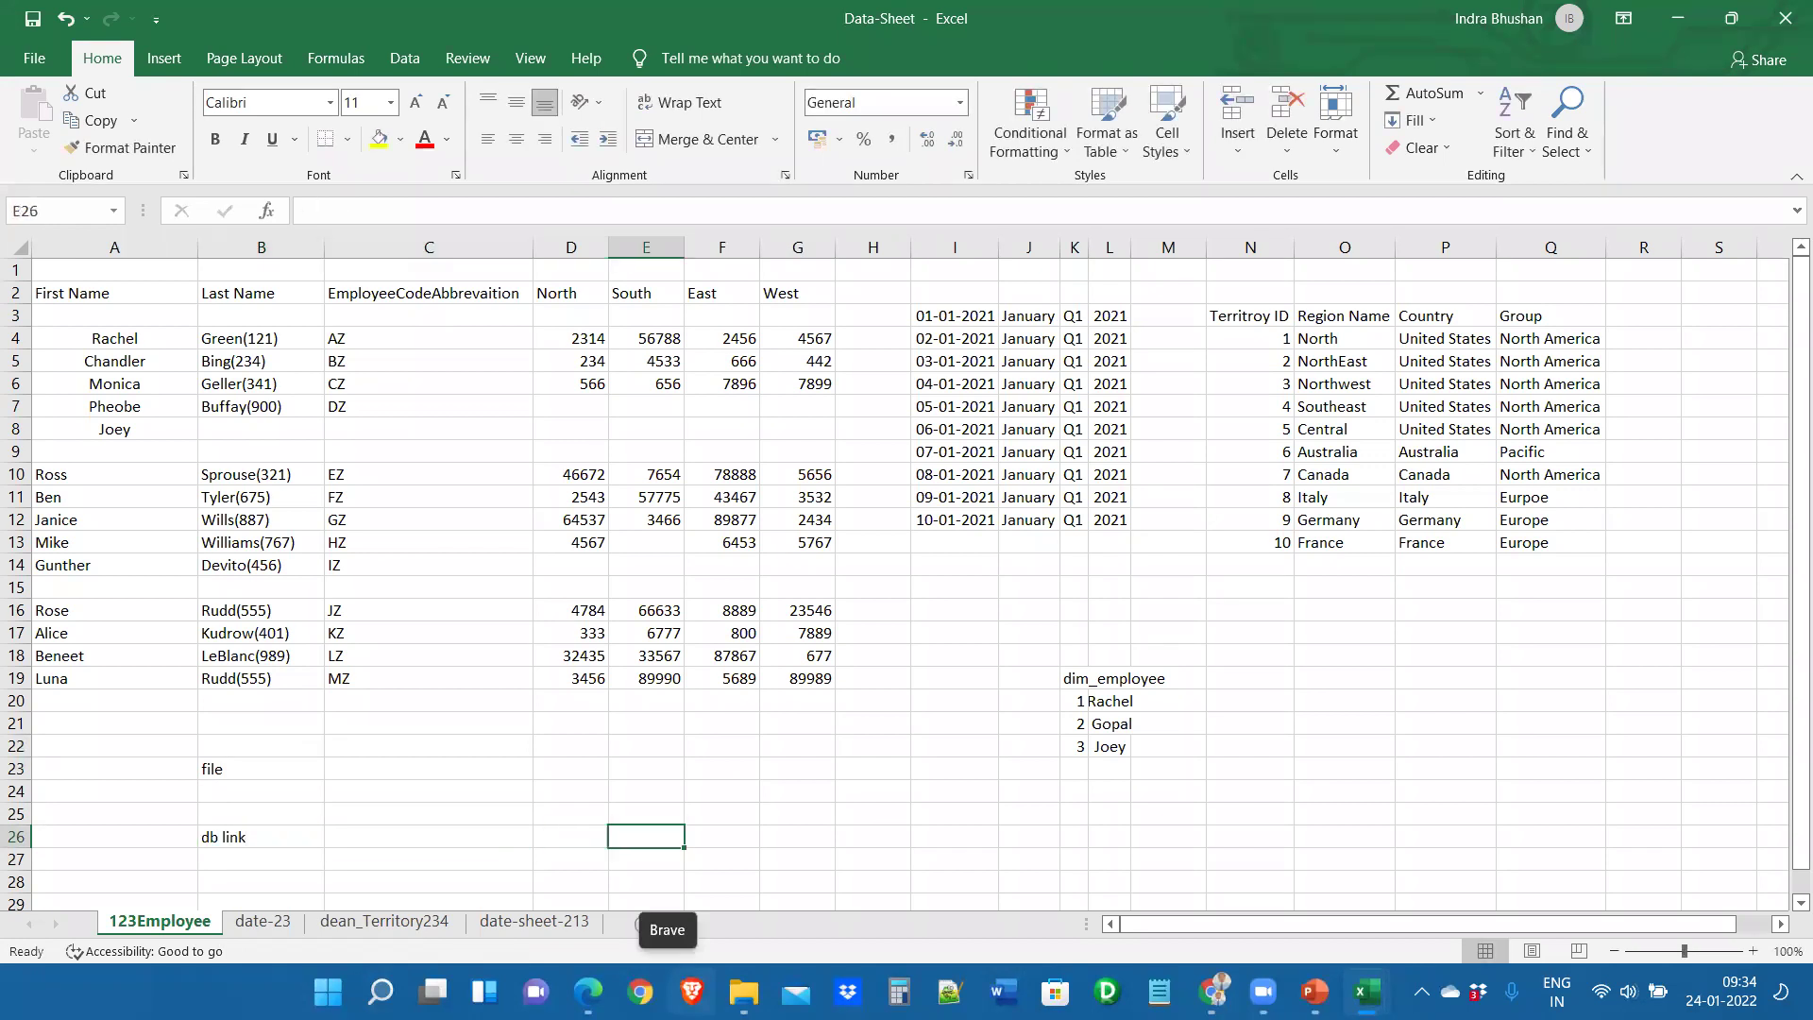
{"action": "type", "text": "ep"}
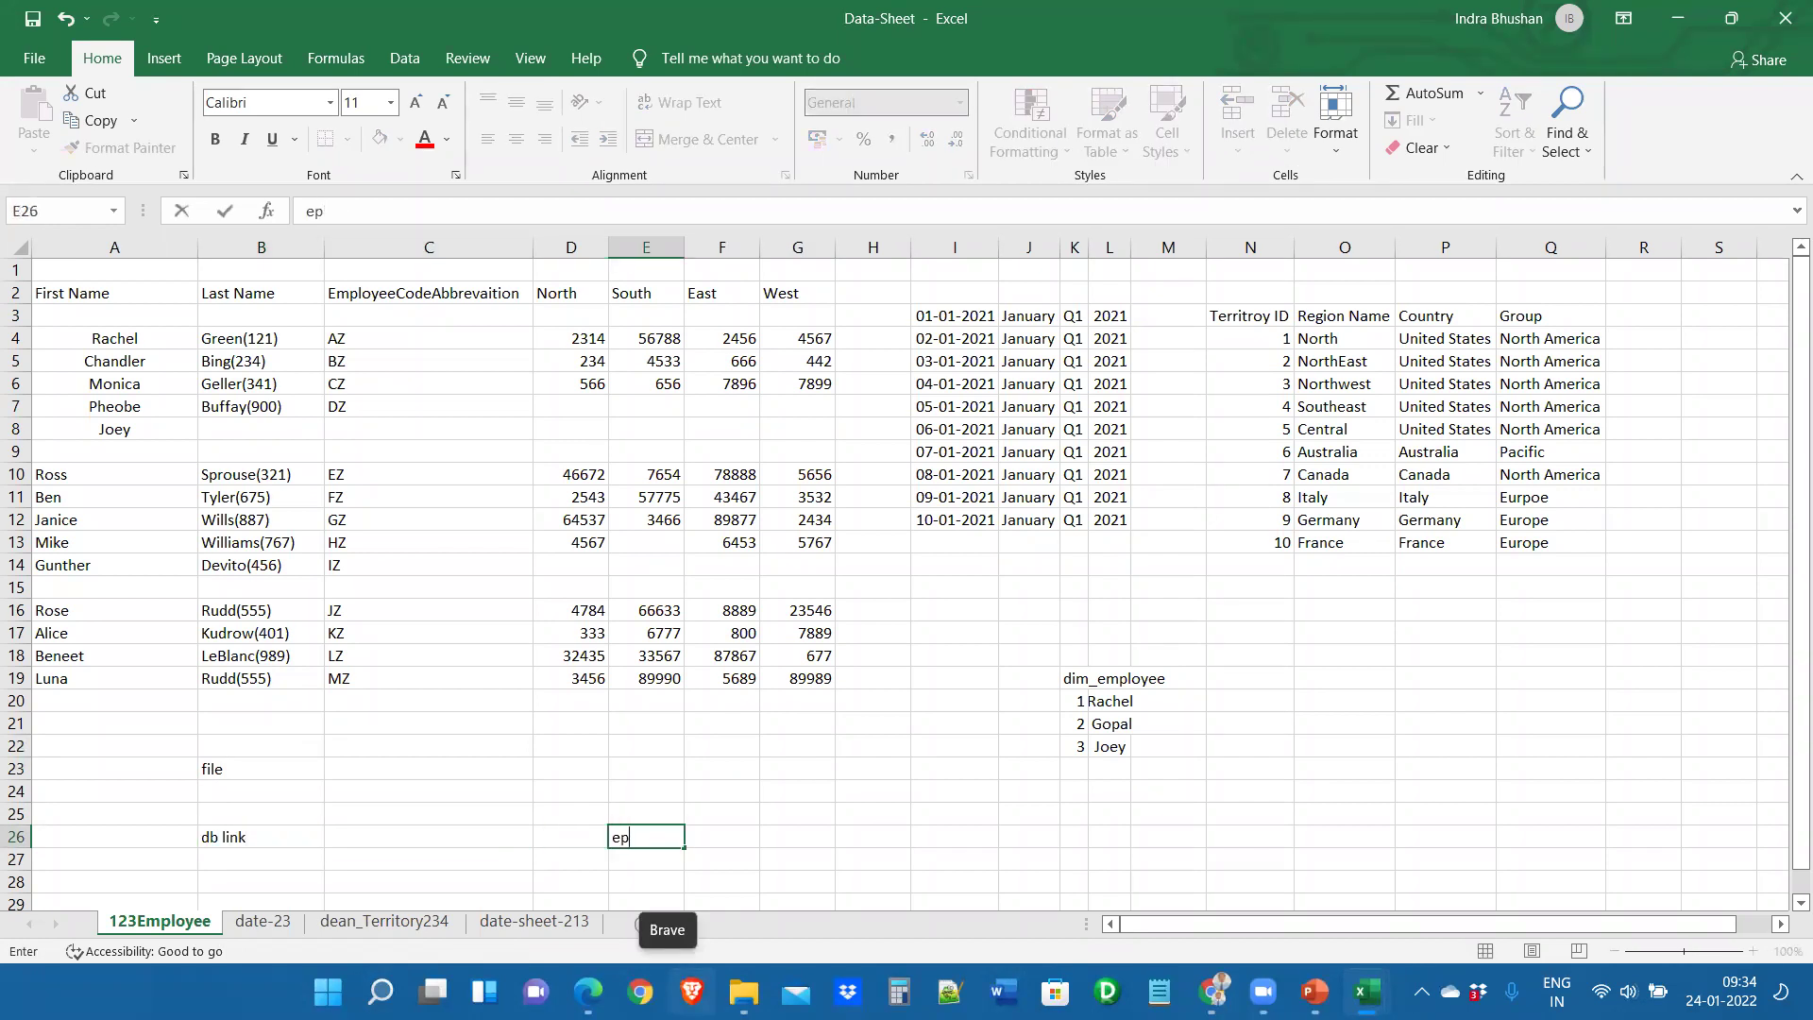
{"action": "type", "text": "mpoloee"}
{"action": "key", "text": "BackSpace"}
{"action": "key", "text": "BackSpace"}
{"action": "key", "text": "BackSpace"}
{"action": "type", "text": "yee"}
{"action": "key", "text": "Tab"}
{"action": "key", "text": "Tab"}
Copy the dim_employee heading from K19 to cell H26
{"action": "left_click", "coordinate": [1076, 678]}
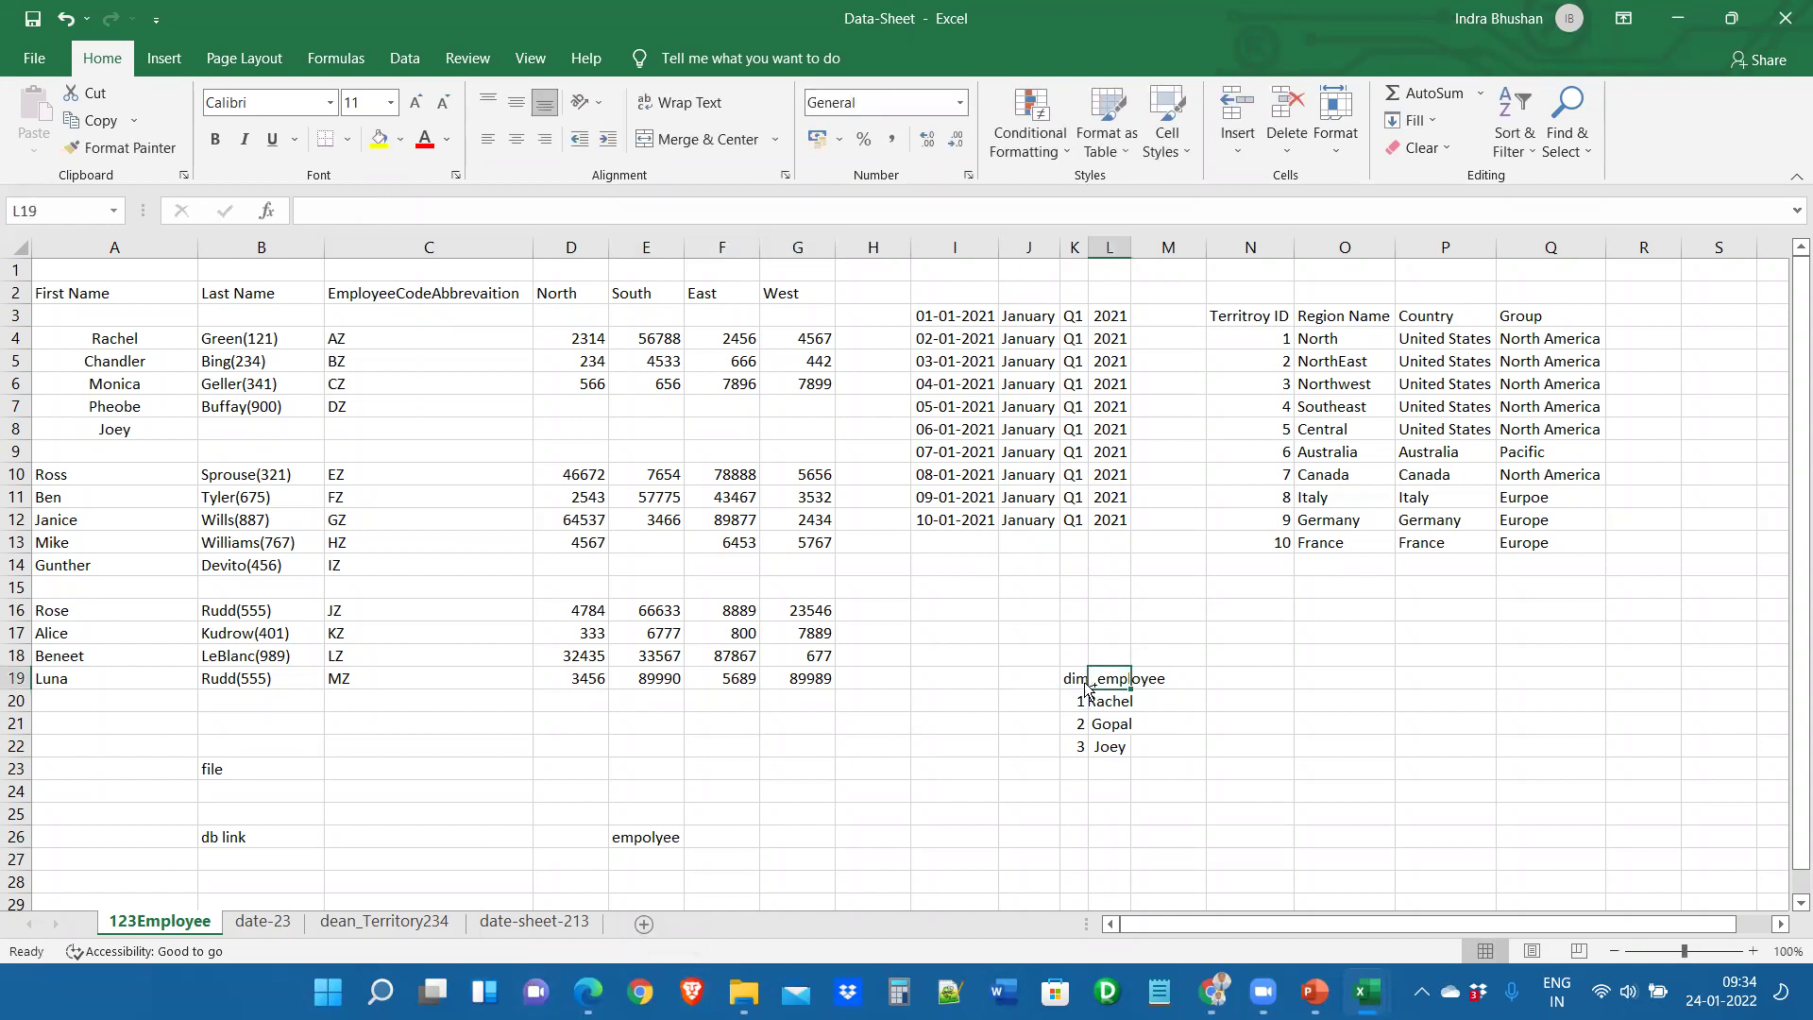
{"action": "left_click_drag", "start_coordinate": [1061, 679], "coordinate": [837, 838]}
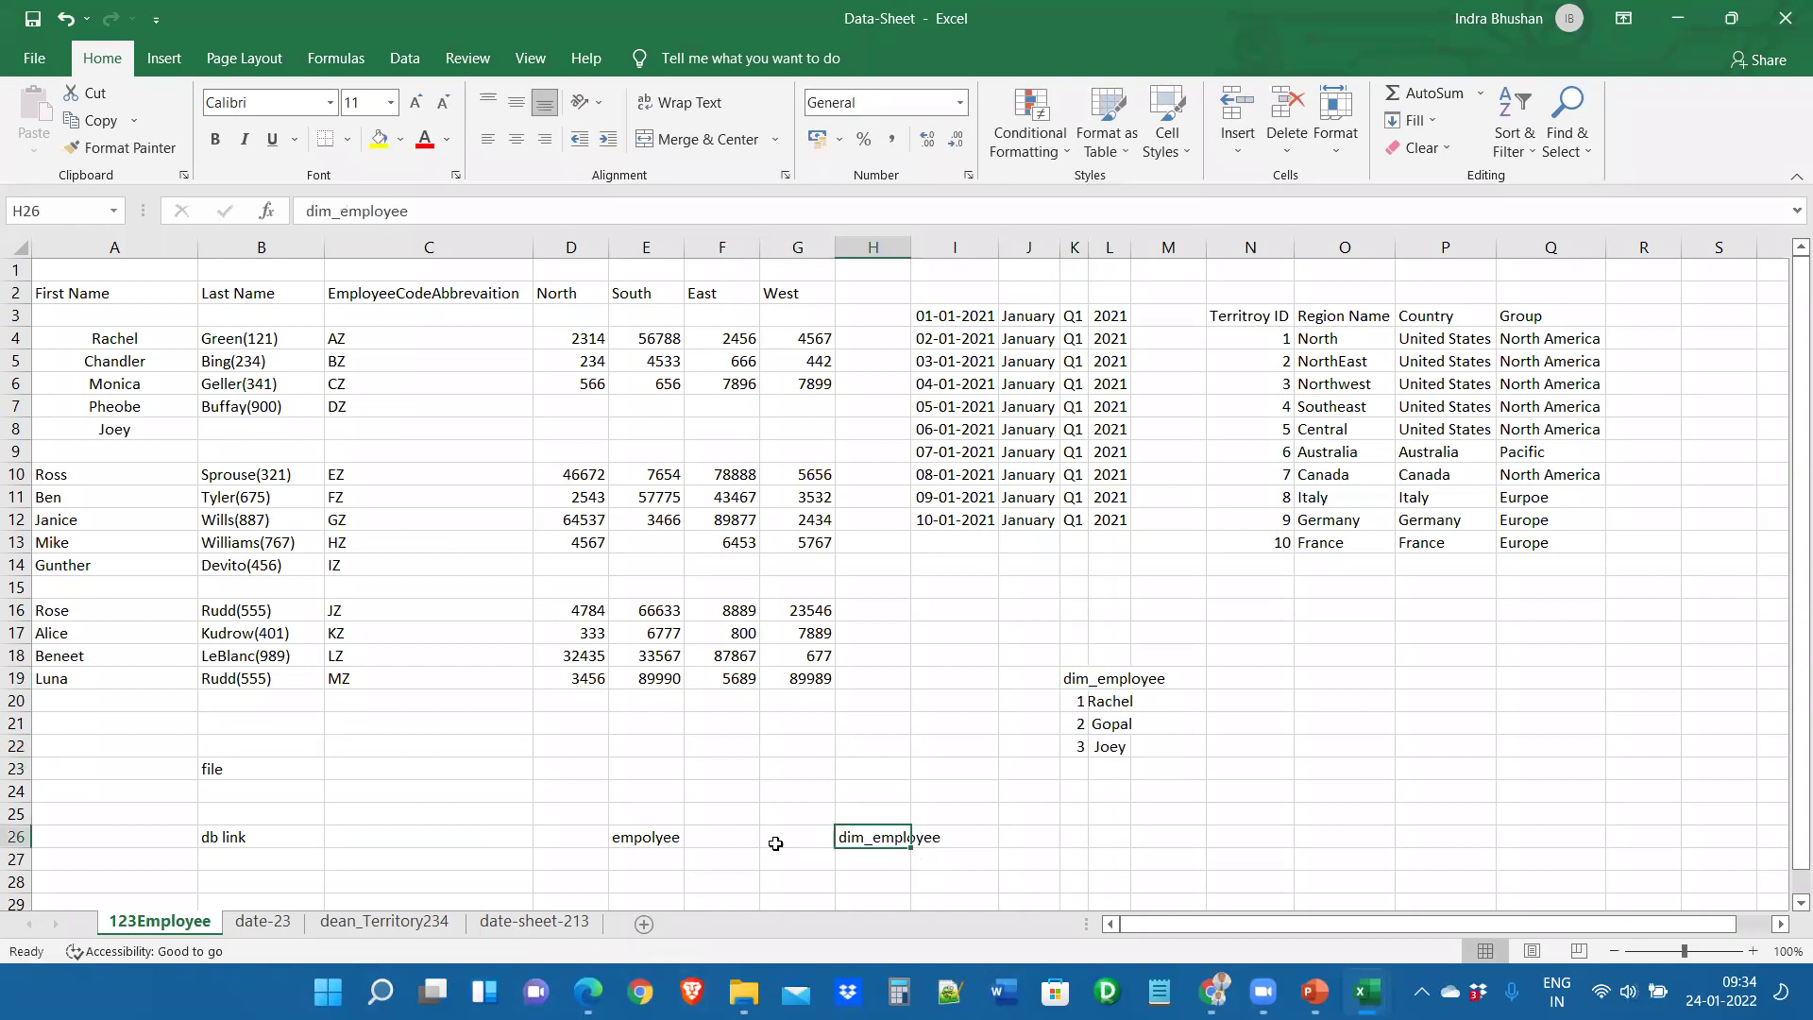
{"action": "left_click", "coordinate": [746, 838]}
Review the db link mapping in row 26, the dim_employee records and the source employee table
{"action": "mouse_move", "coordinate": [757, 983]}
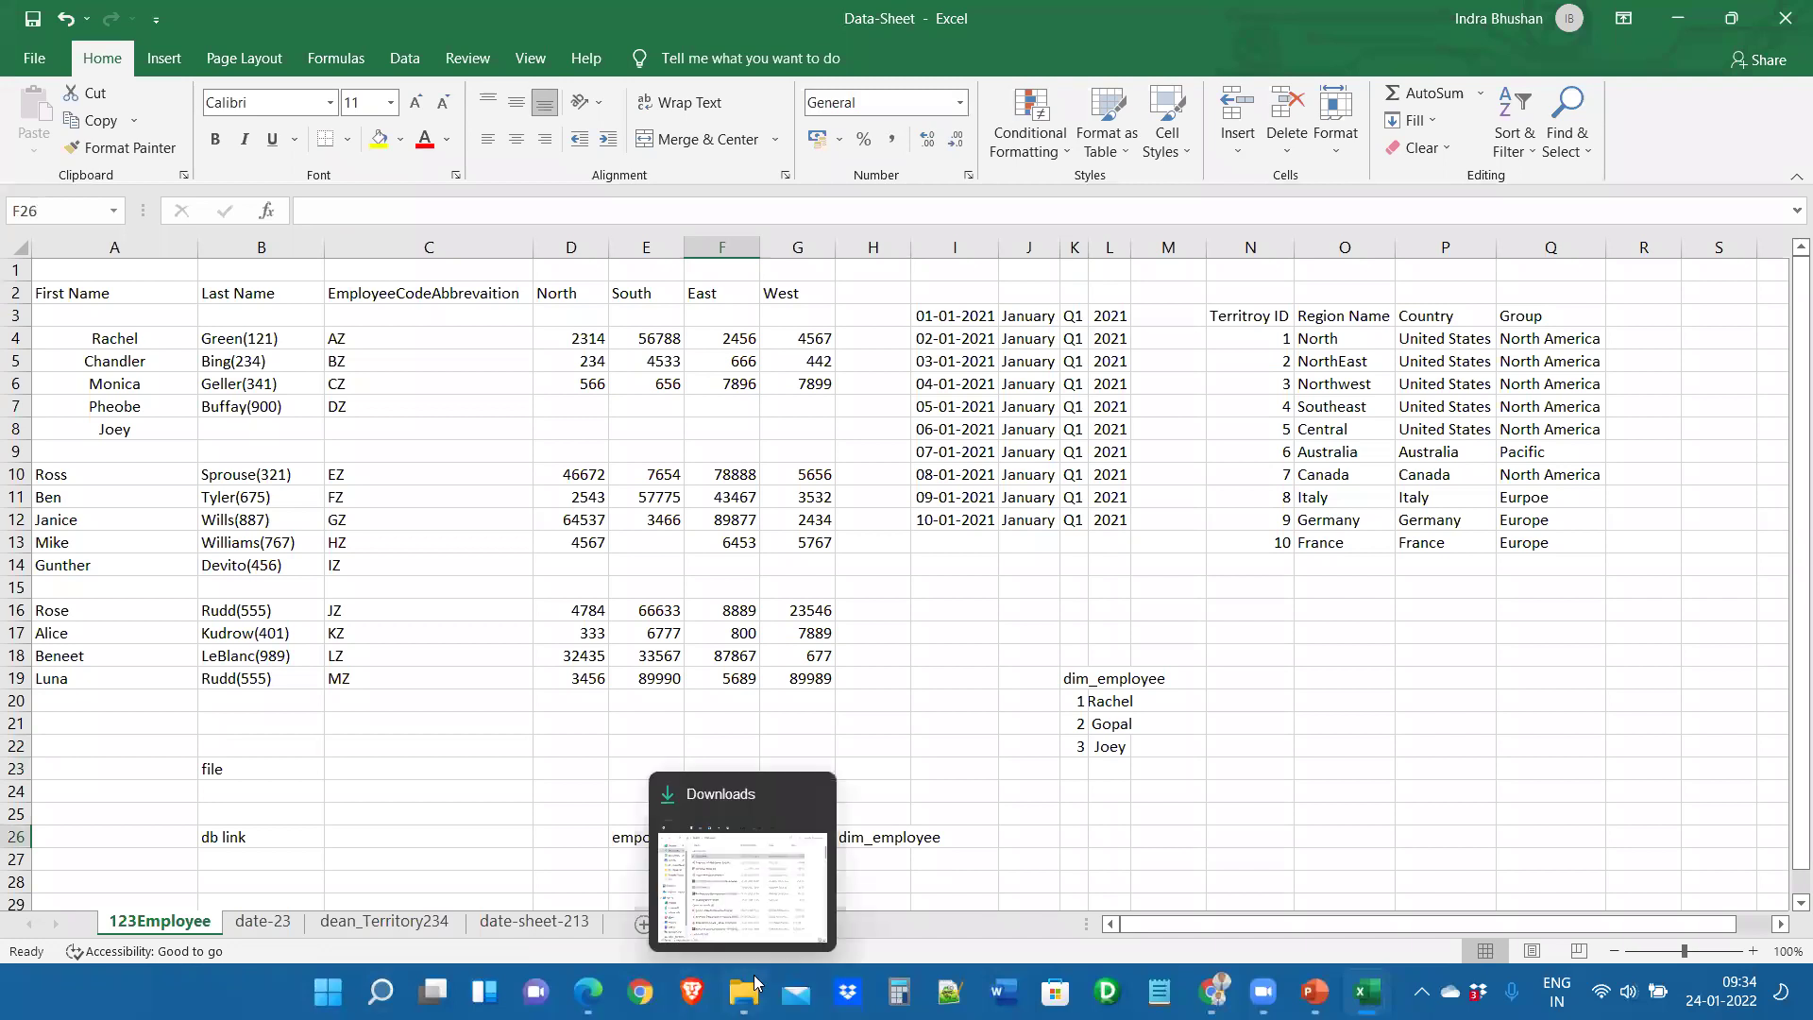
{"action": "left_click", "coordinate": [996, 786]}
{"action": "left_click", "coordinate": [892, 789]}
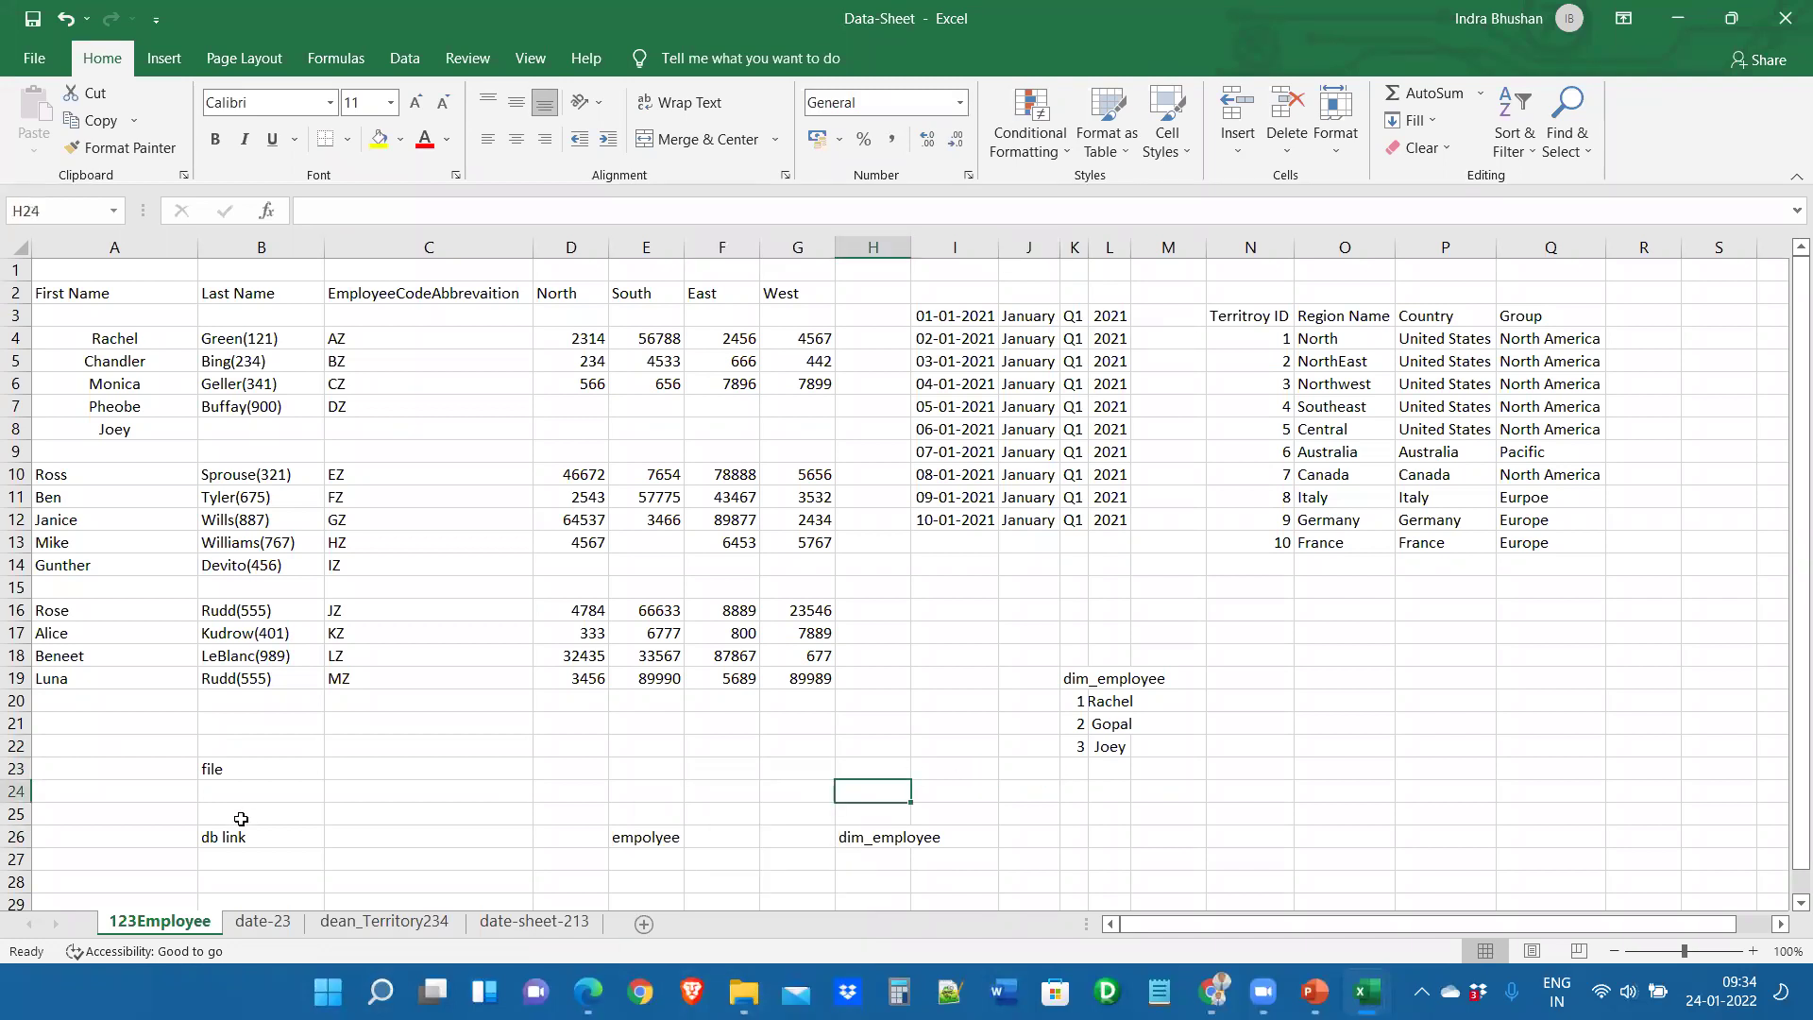
{"action": "left_click_drag", "start_coordinate": [194, 835], "coordinate": [989, 843]}
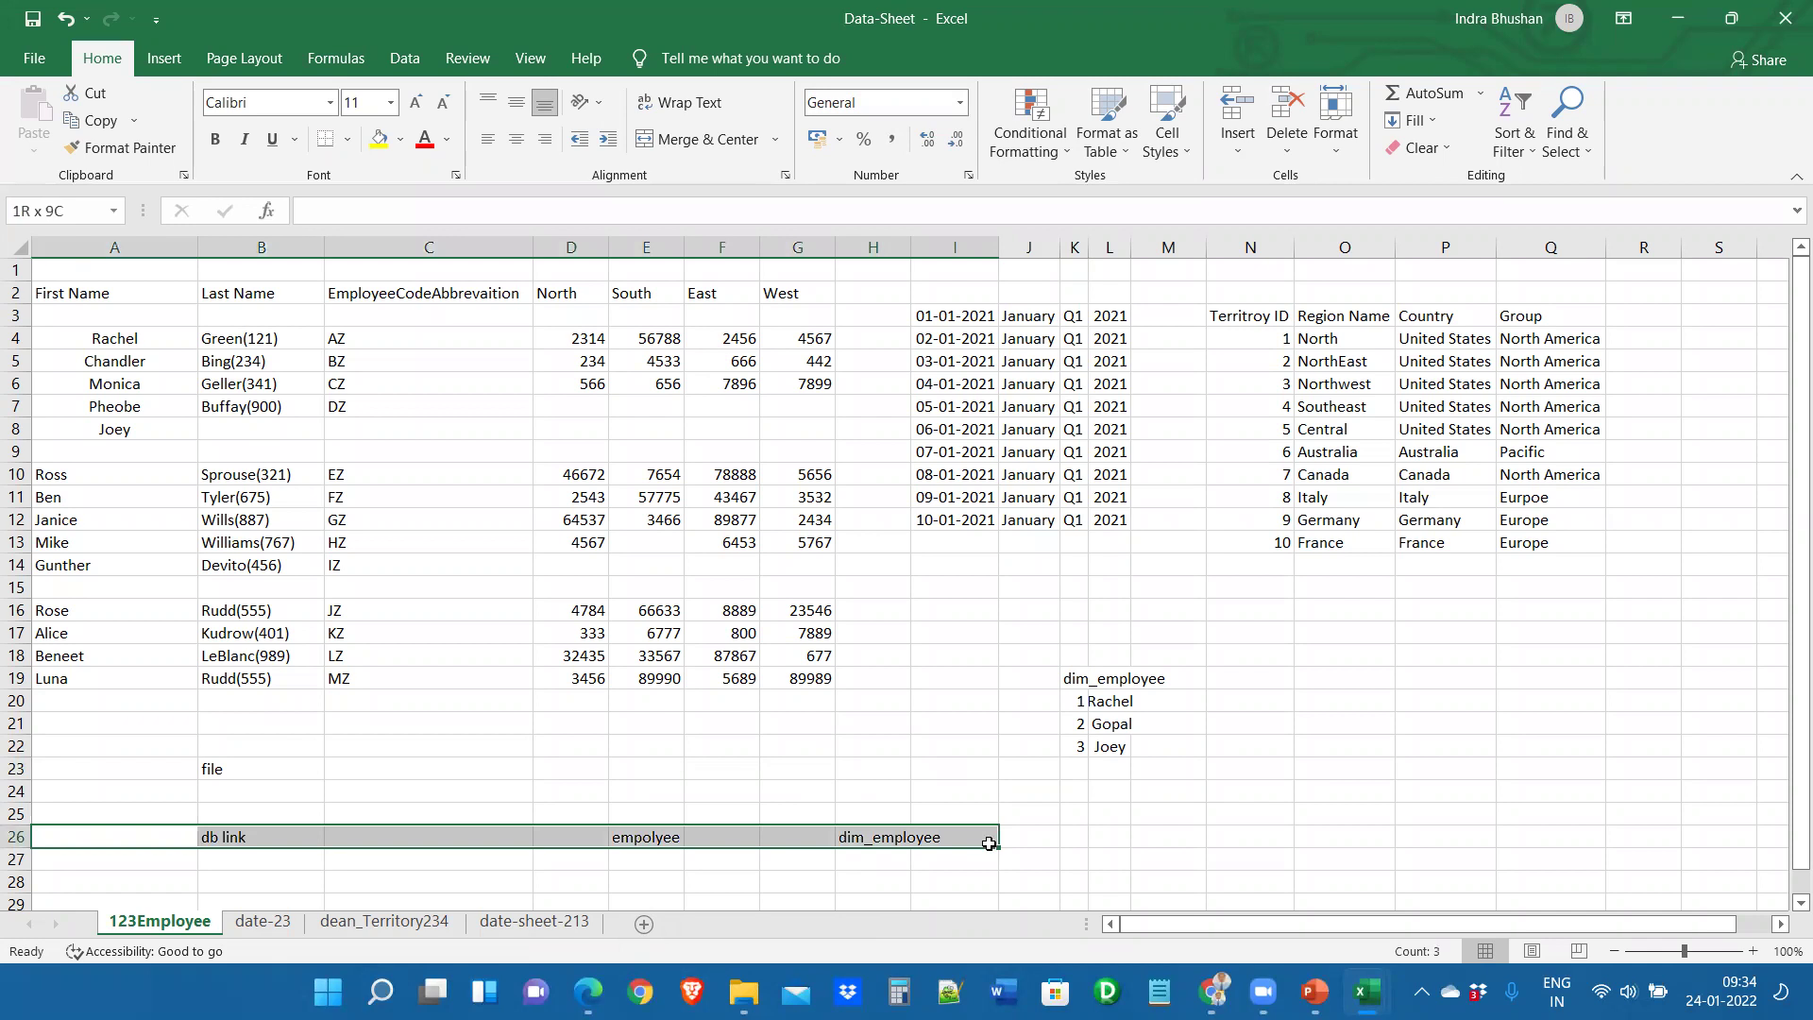
{"action": "left_click", "coordinate": [952, 810]}
{"action": "left_click_drag", "start_coordinate": [1029, 633], "coordinate": [1182, 785]}
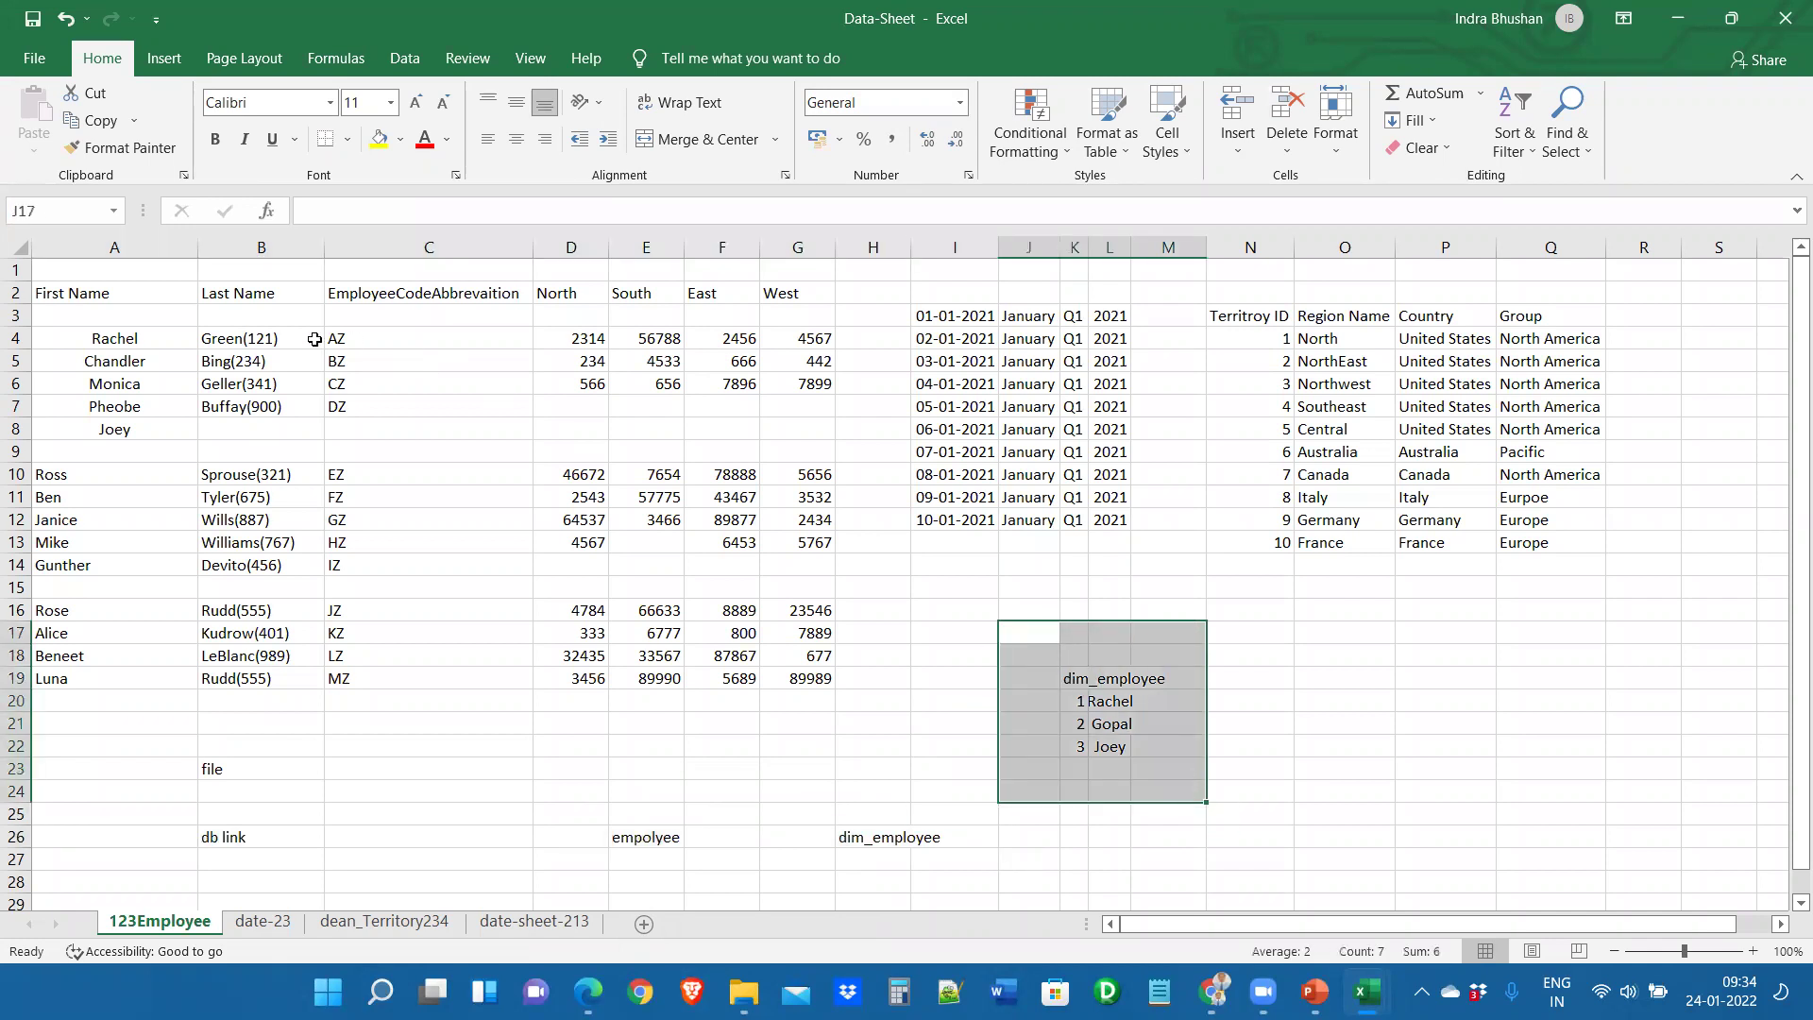
{"action": "left_click_drag", "start_coordinate": [74, 296], "coordinate": [860, 699]}
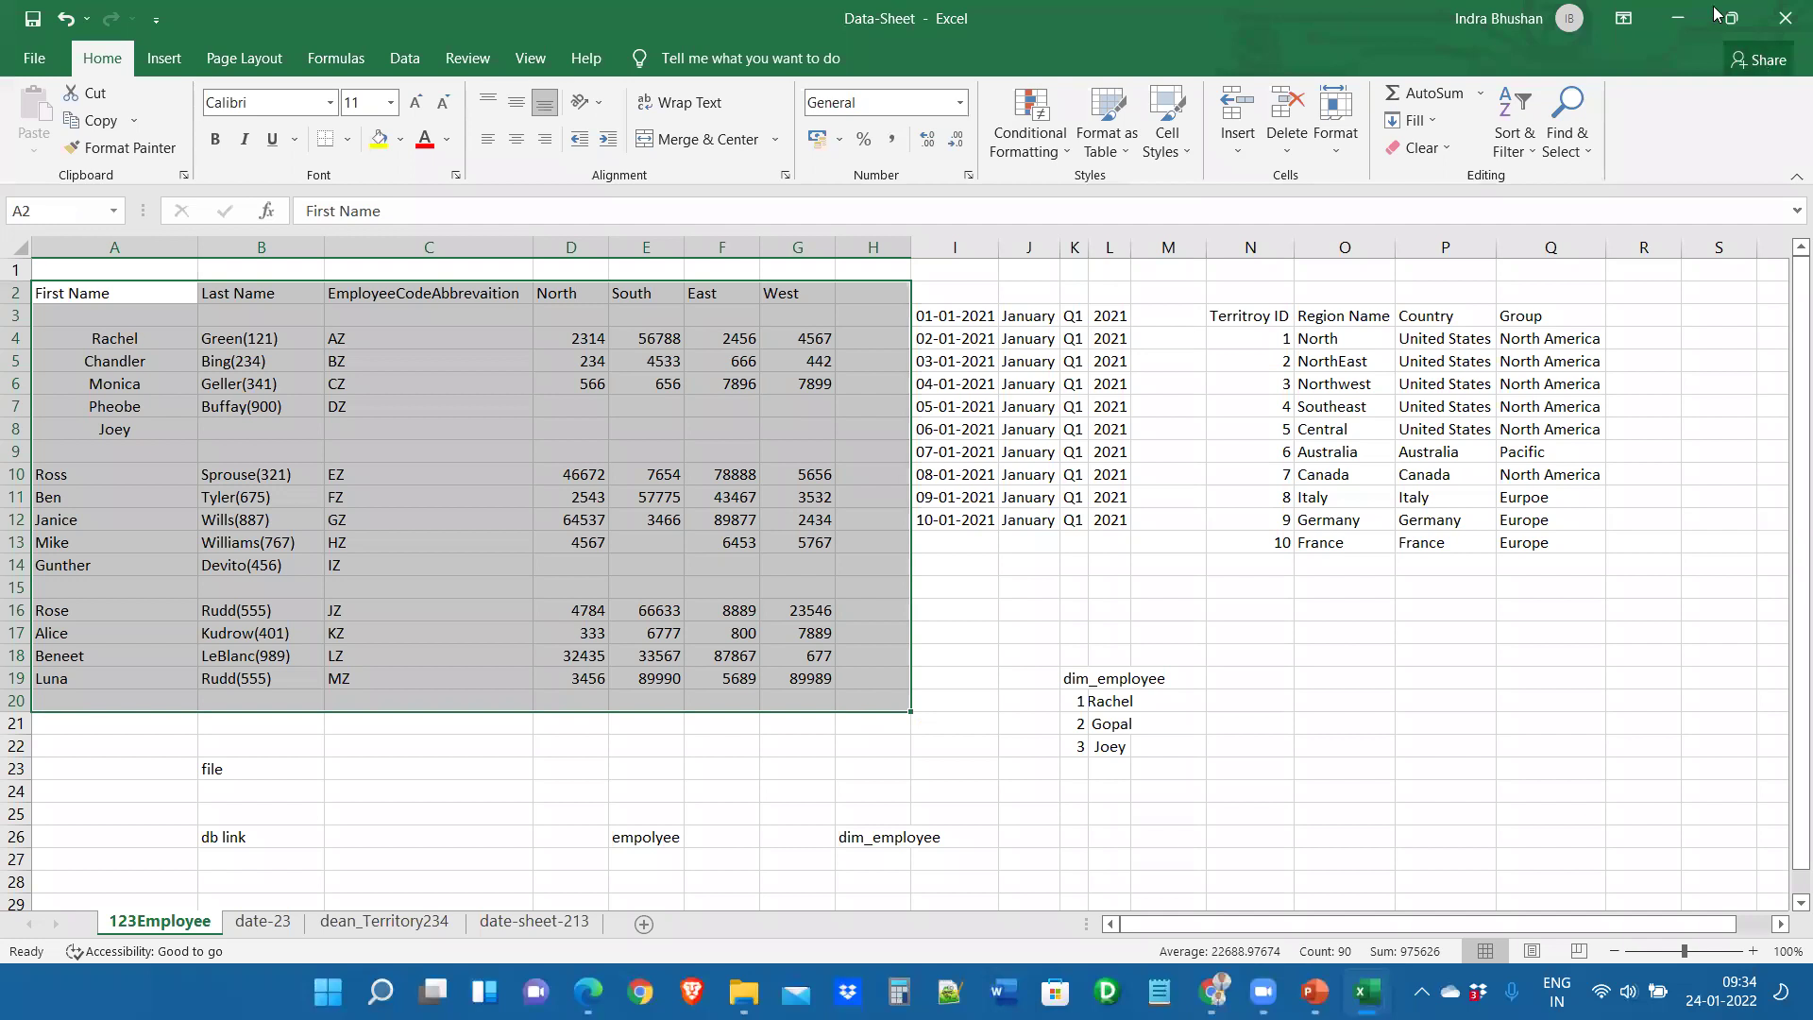
{"action": "left_click", "coordinate": [1344, 474]}
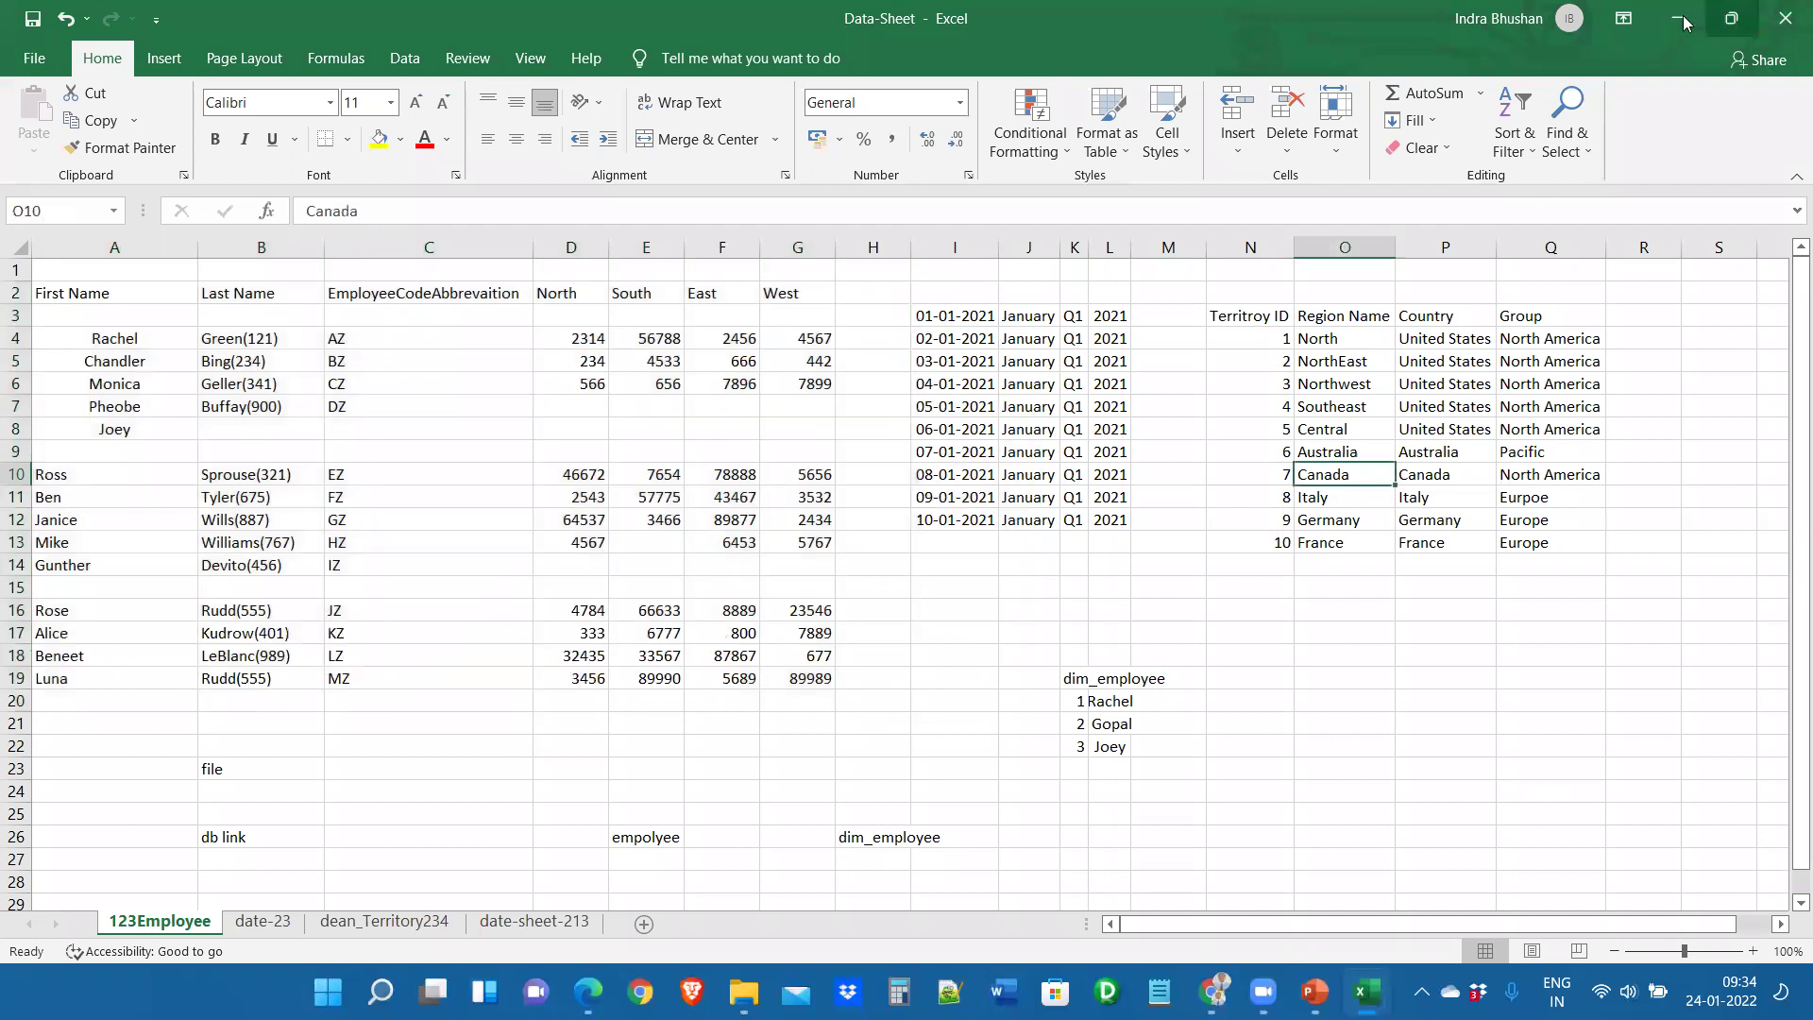
Switch to the Module 3 presentation in PowerPoint and show slide 9, Dimension Table – Categories - SCD
{"action": "key", "text": "alt+Tab"}
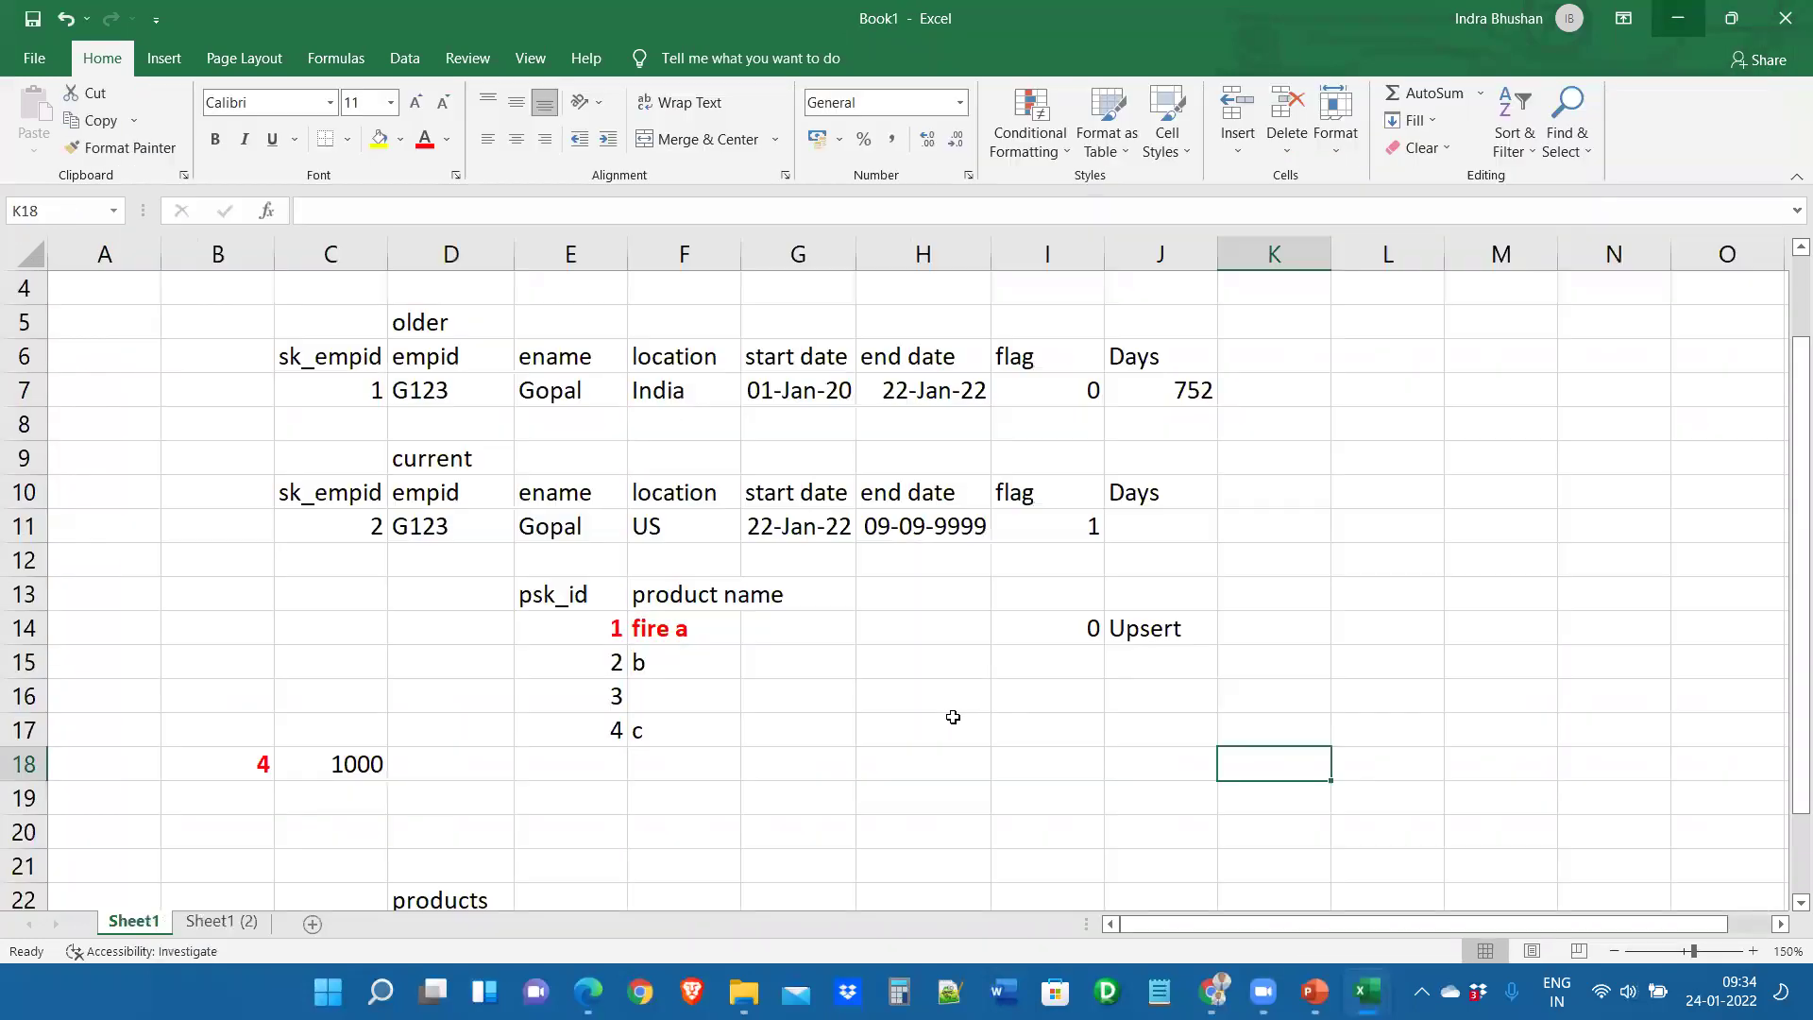
{"action": "left_click", "coordinate": [951, 716]}
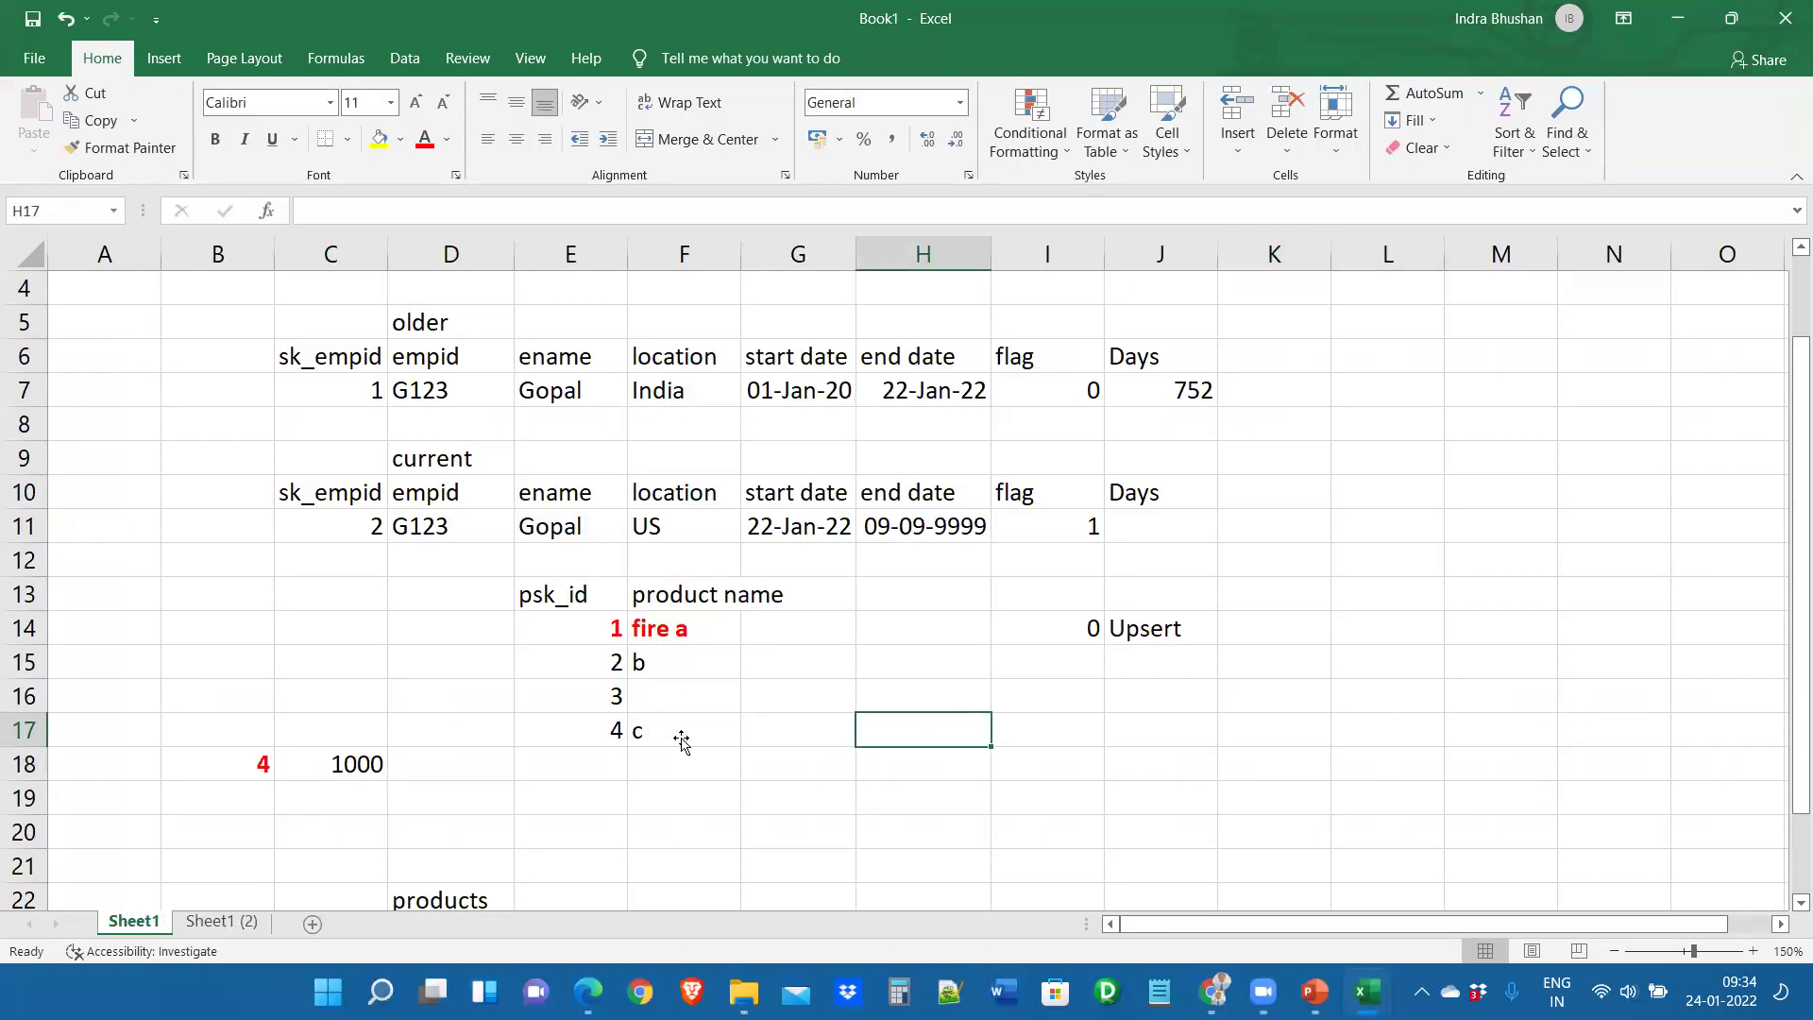
{"action": "left_click", "coordinate": [1662, 23]}
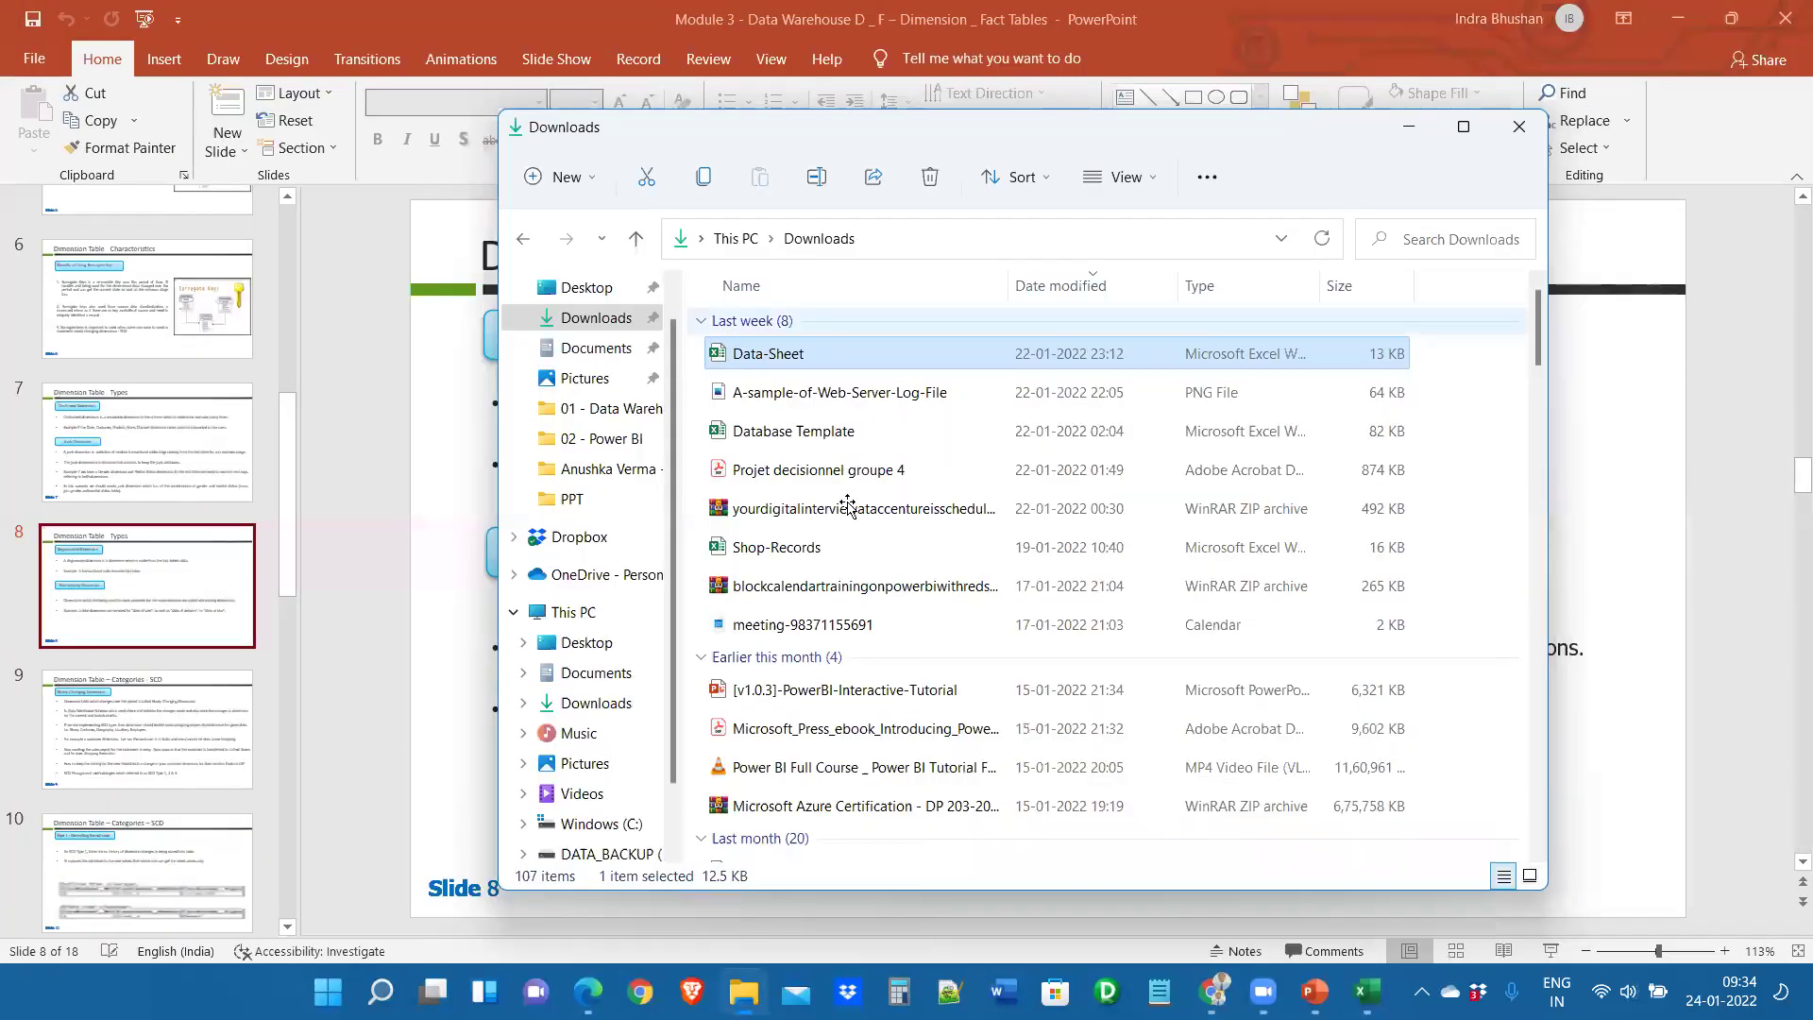
{"action": "left_click", "coordinate": [190, 740]}
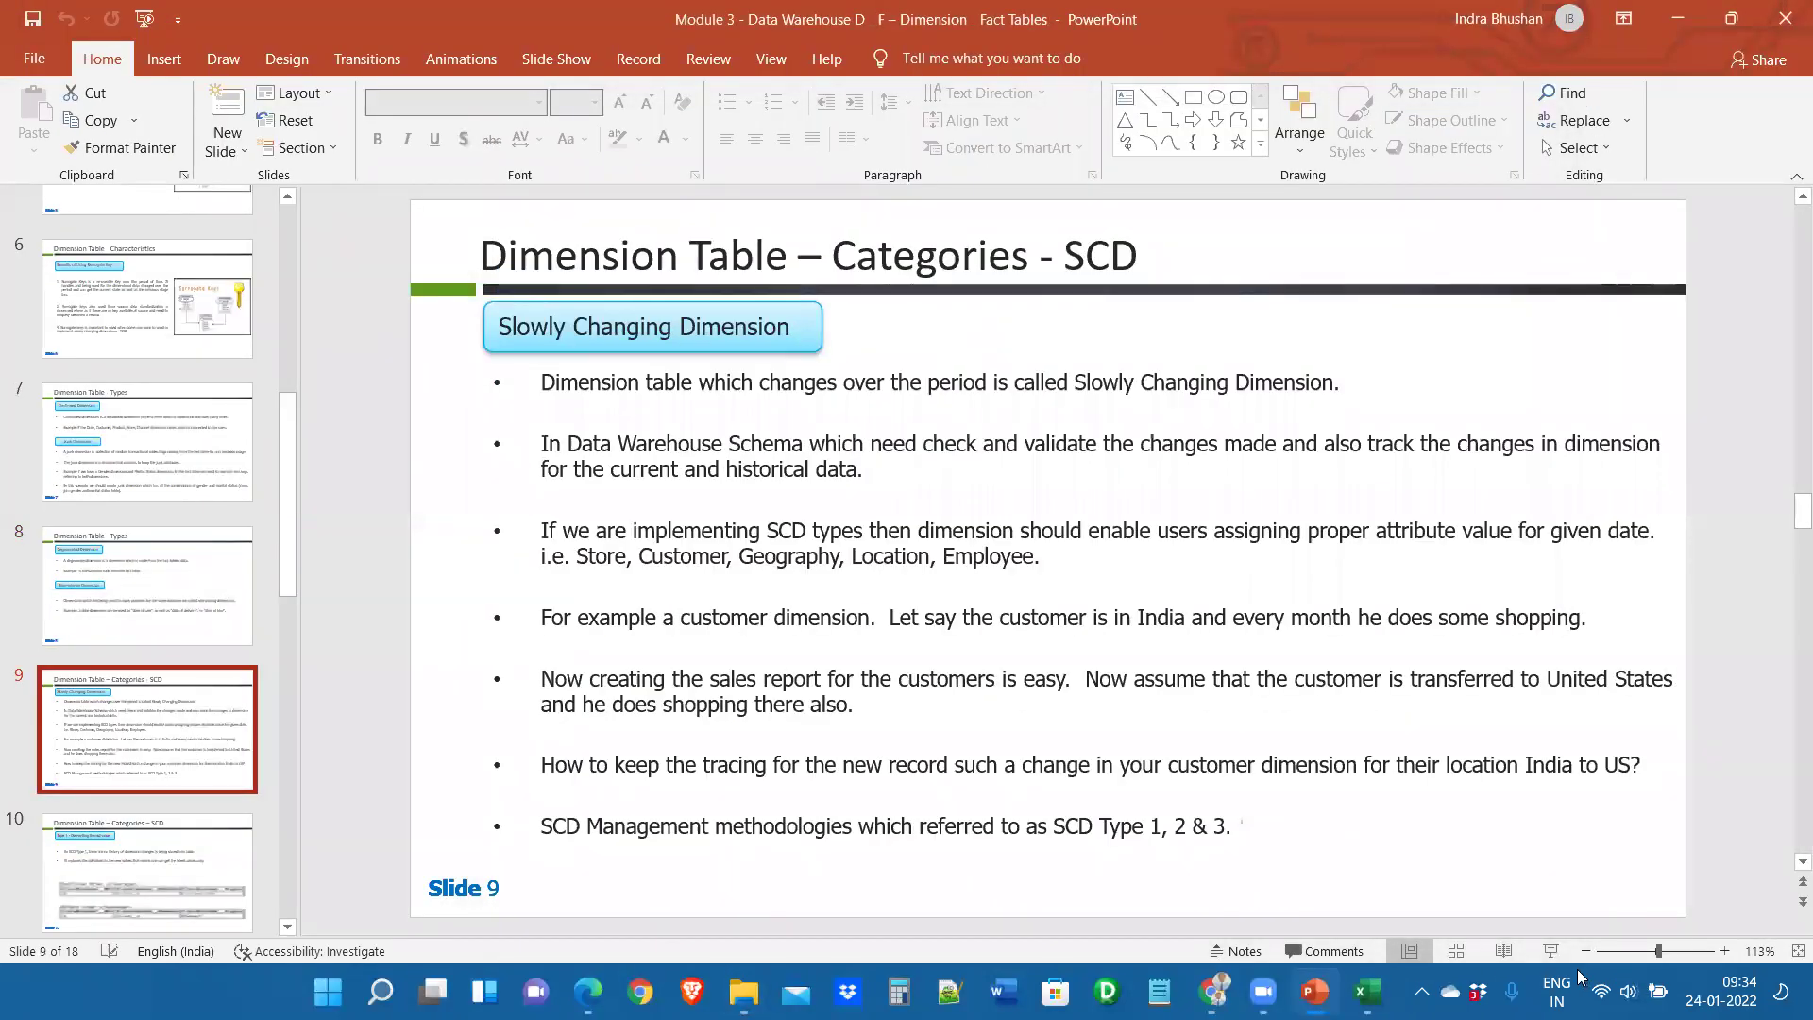